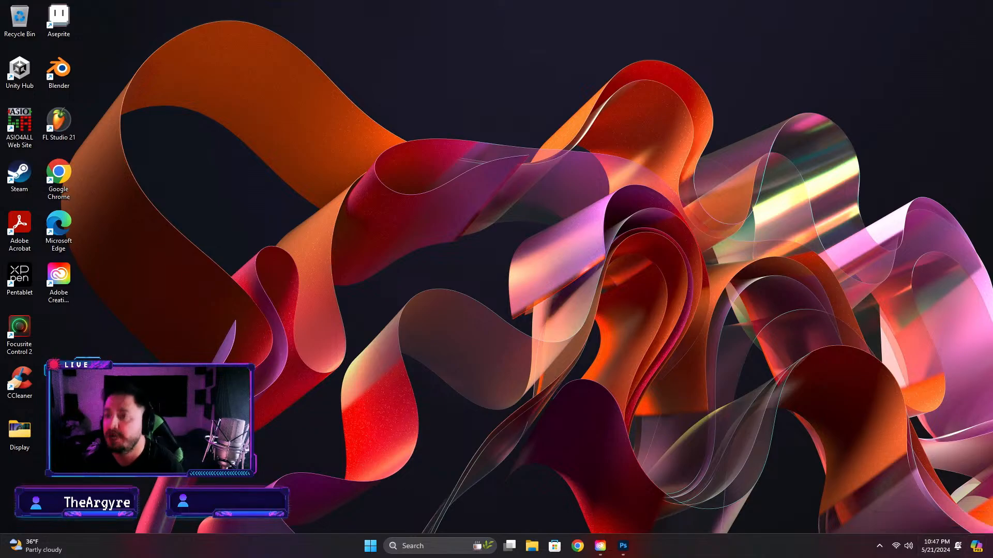
# Switch to Photoshop and look through the artwork in the Items and Mons cloud folders, returning to Your files
pyautogui.click(624, 546)
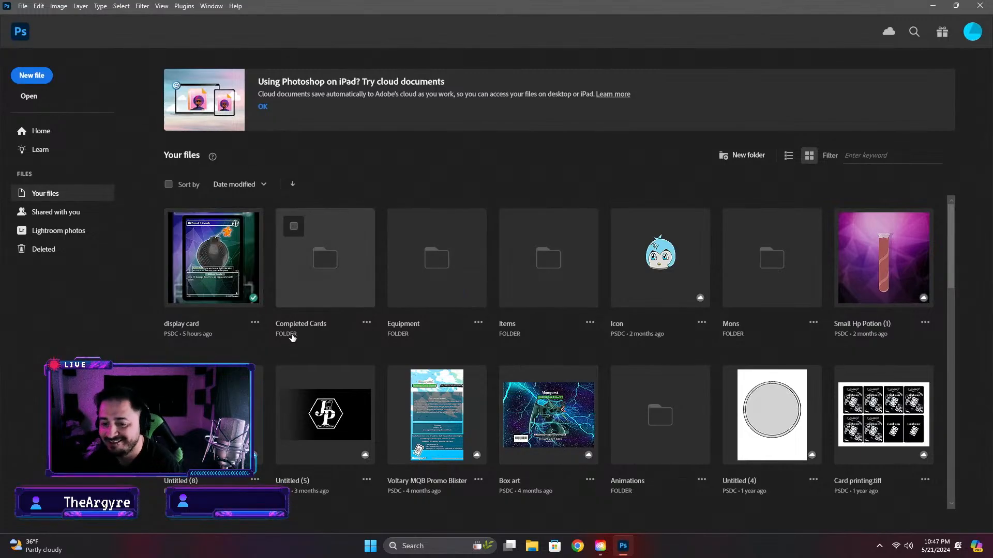
pyautogui.click(536, 304)
pyautogui.scroll(-3, 611, 355)
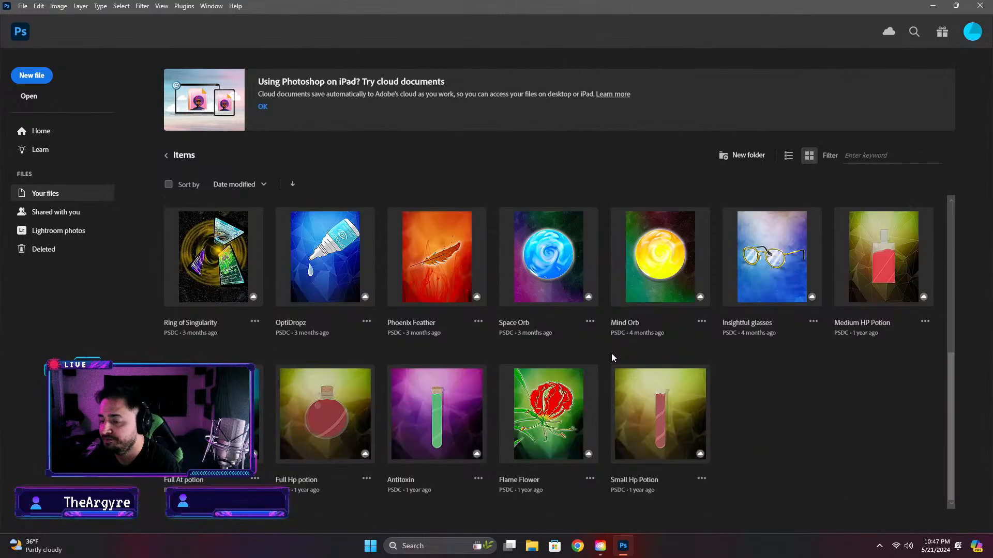
pyautogui.scroll(3, 610, 351)
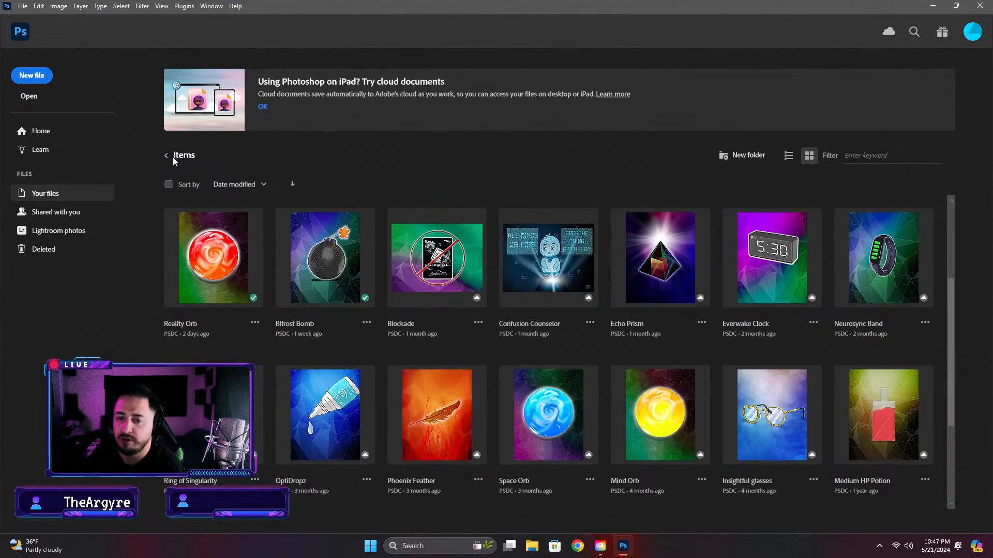
pyautogui.click(166, 155)
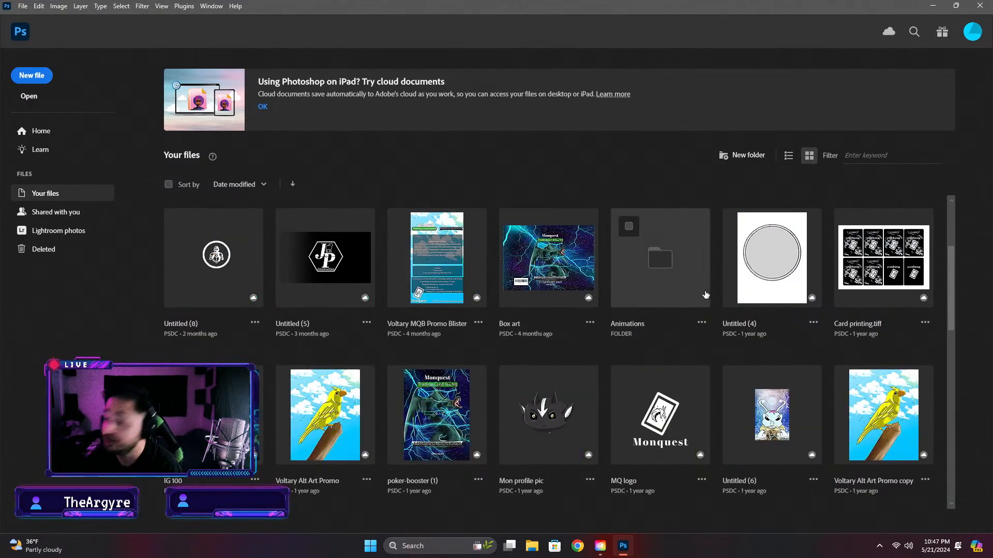
pyautogui.scroll(3, 276, 382)
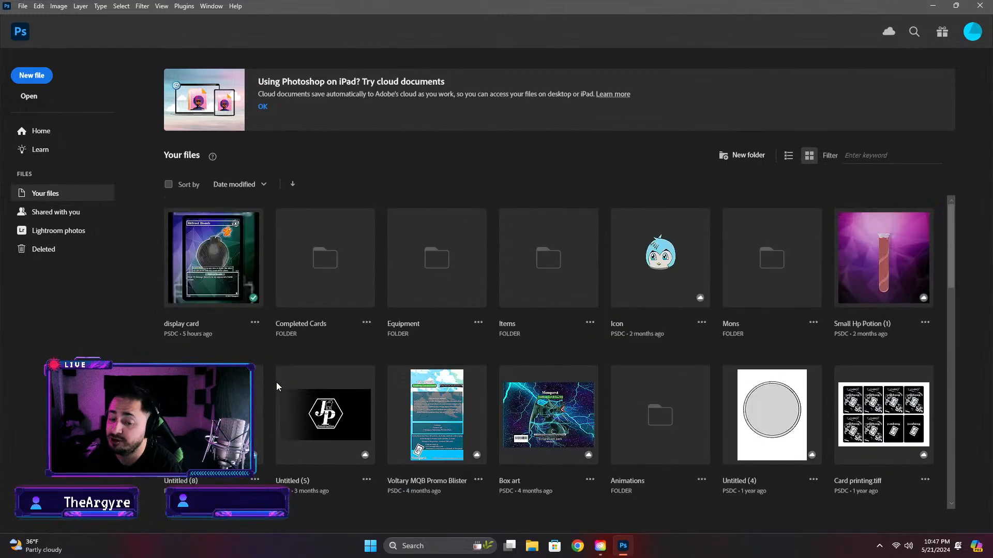
pyautogui.click(772, 259)
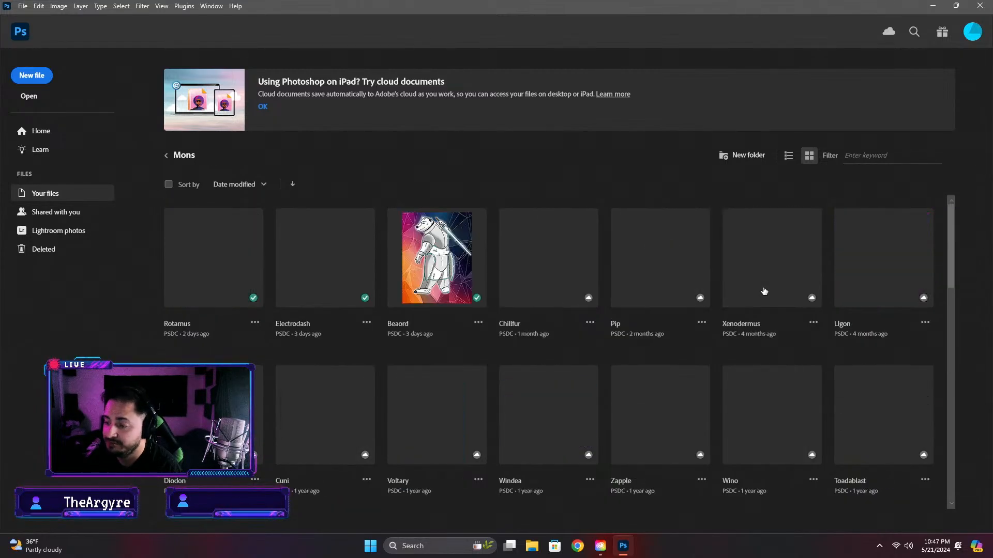
pyautogui.scroll(-10, 431, 292)
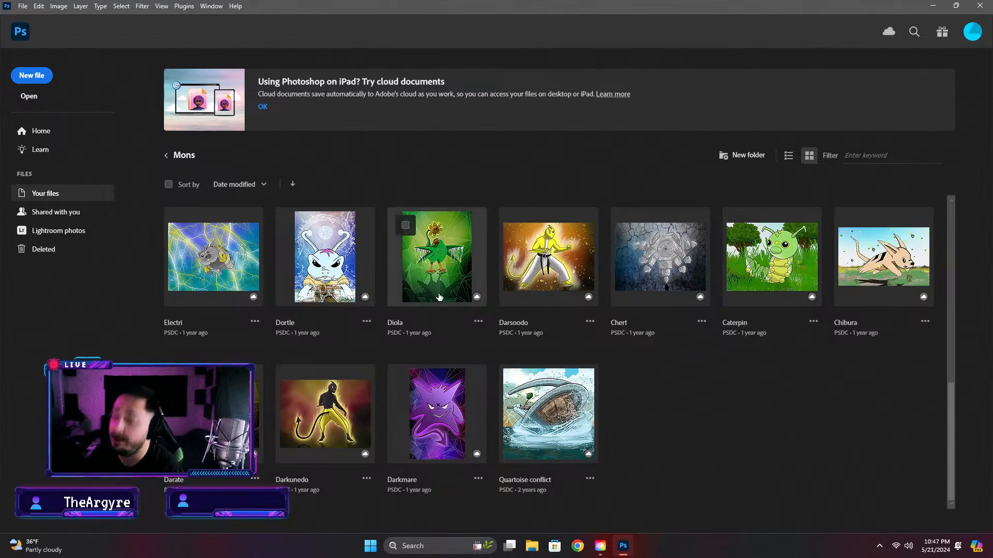
pyautogui.scroll(10, 514, 389)
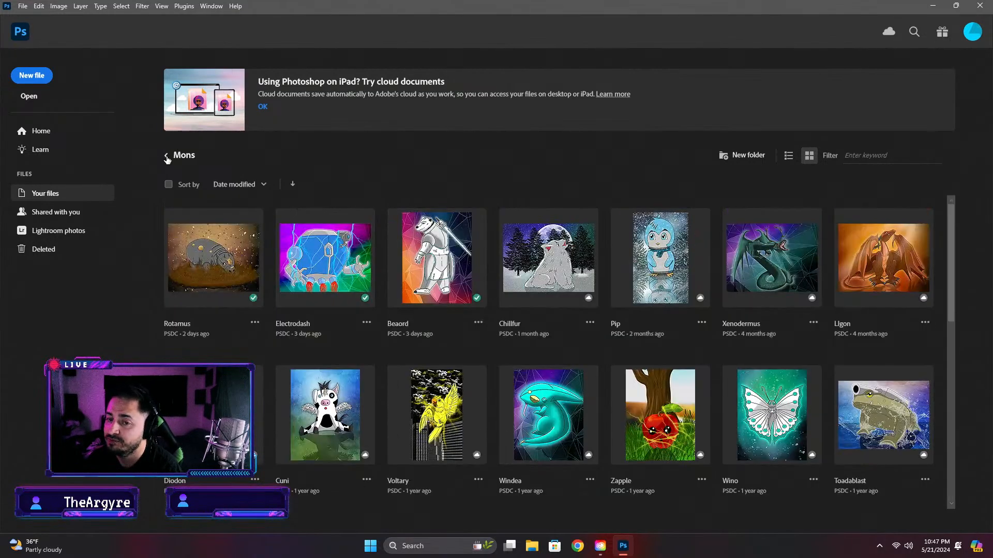
pyautogui.click(166, 155)
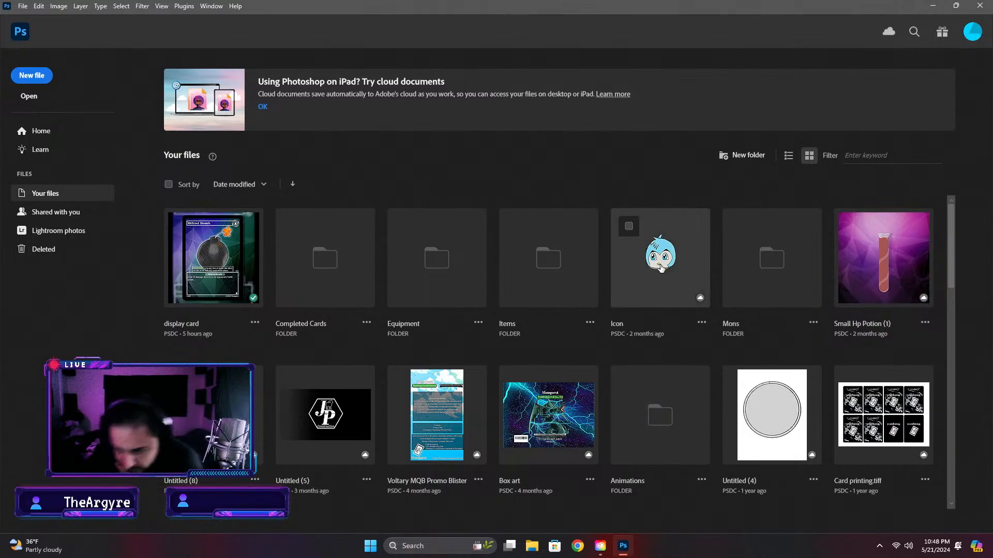
# Look through the full Your files list and the Completed Cards folder for a suitable artwork file
pyautogui.scroll(-4, 639, 310)
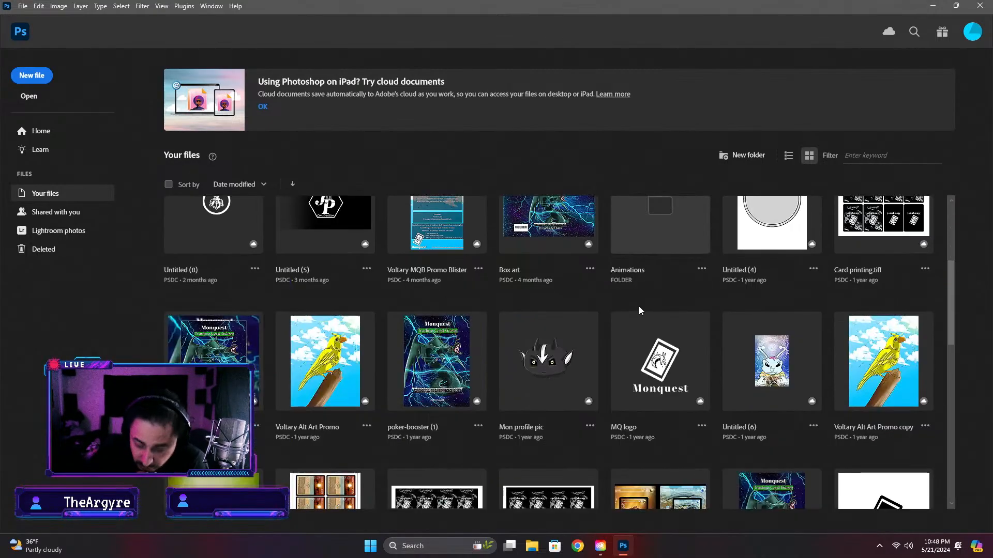
pyautogui.scroll(-6, 601, 399)
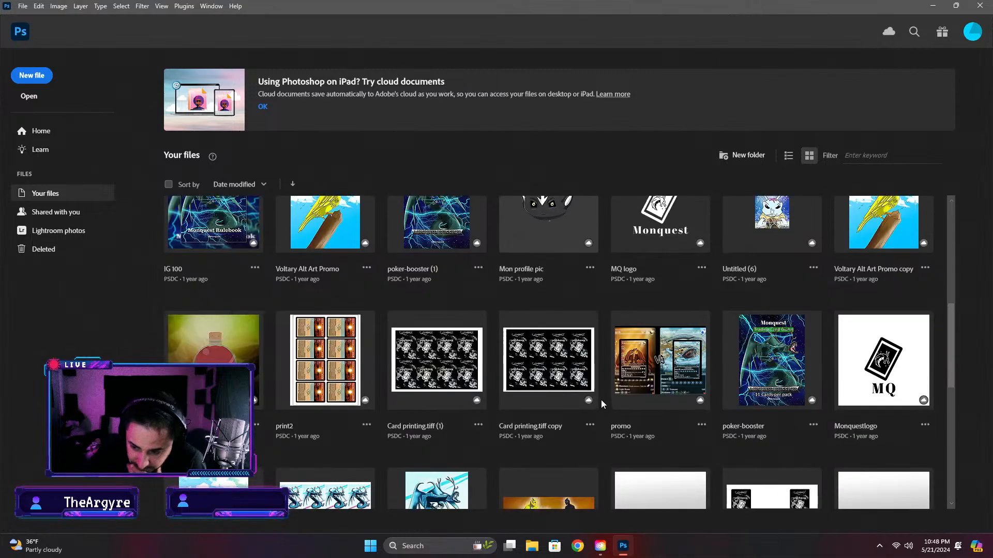
pyautogui.scroll(-6, 604, 394)
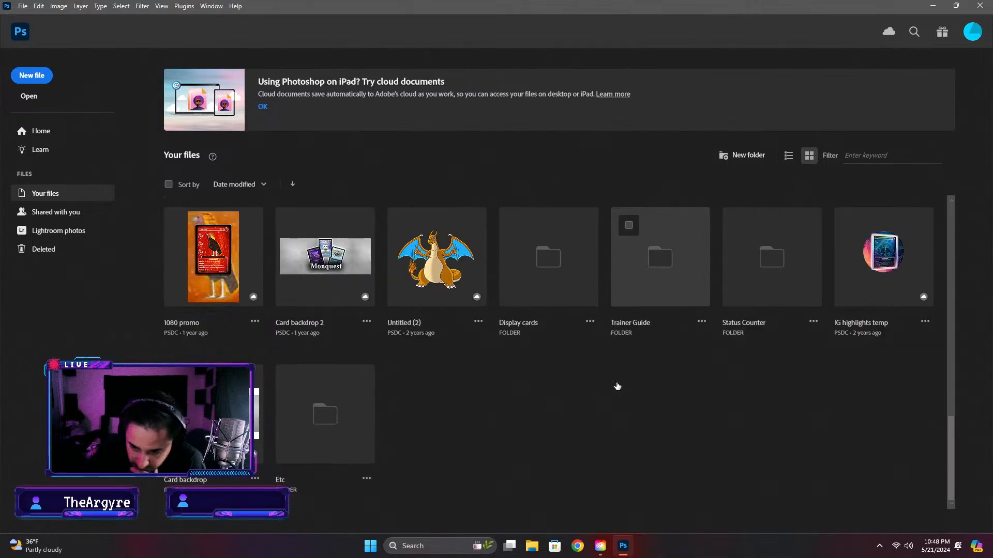
pyautogui.scroll(15, 624, 380)
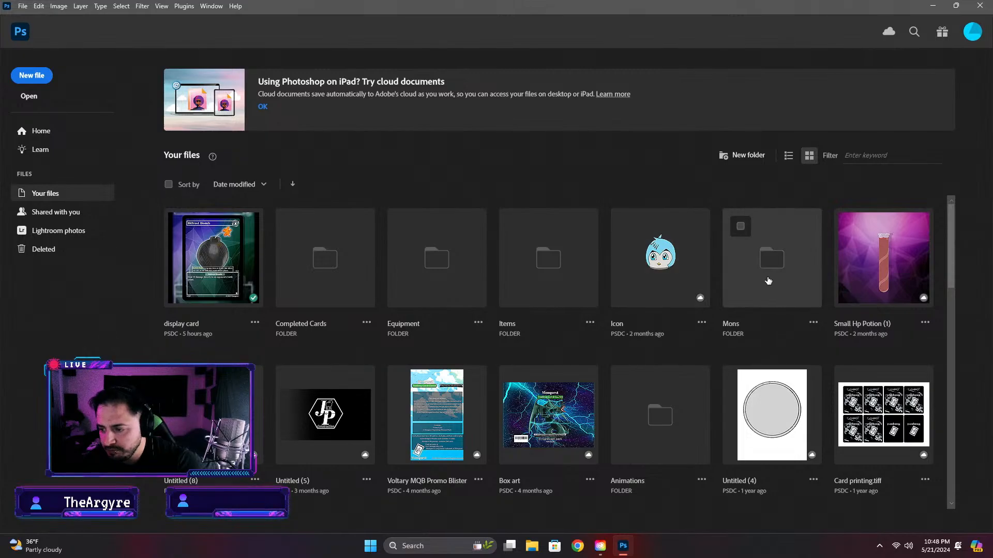
pyautogui.click(326, 259)
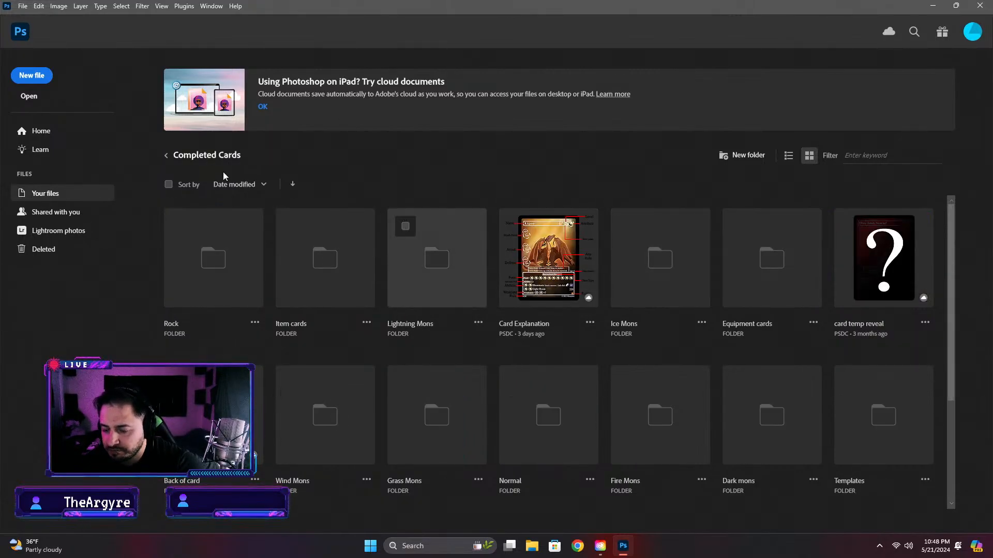
pyautogui.click(19, 35)
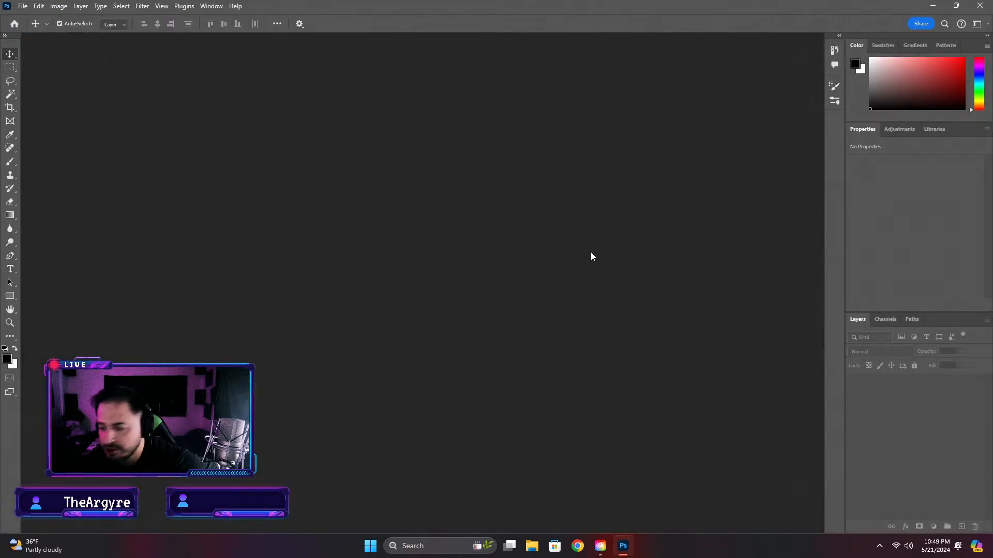
pyautogui.click(15, 26)
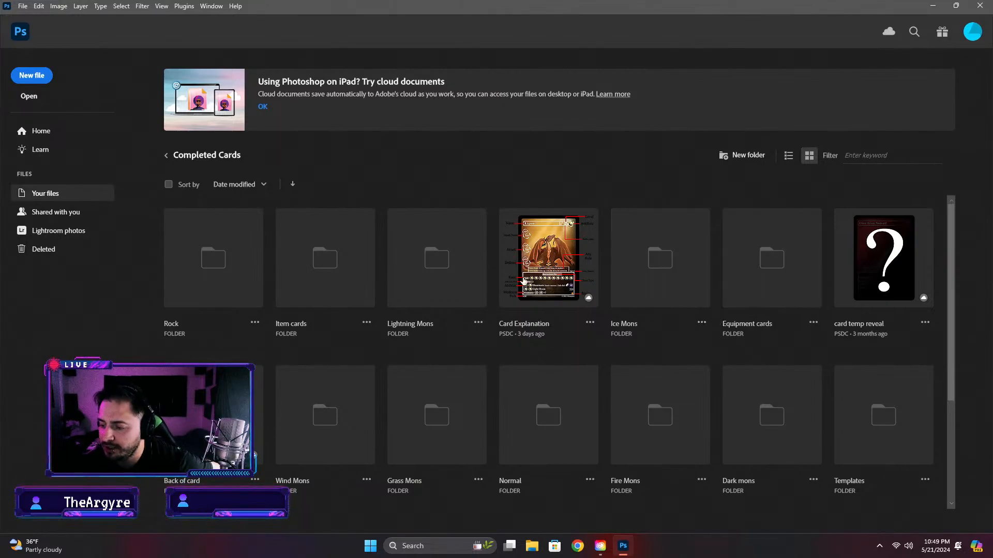
pyautogui.click(166, 155)
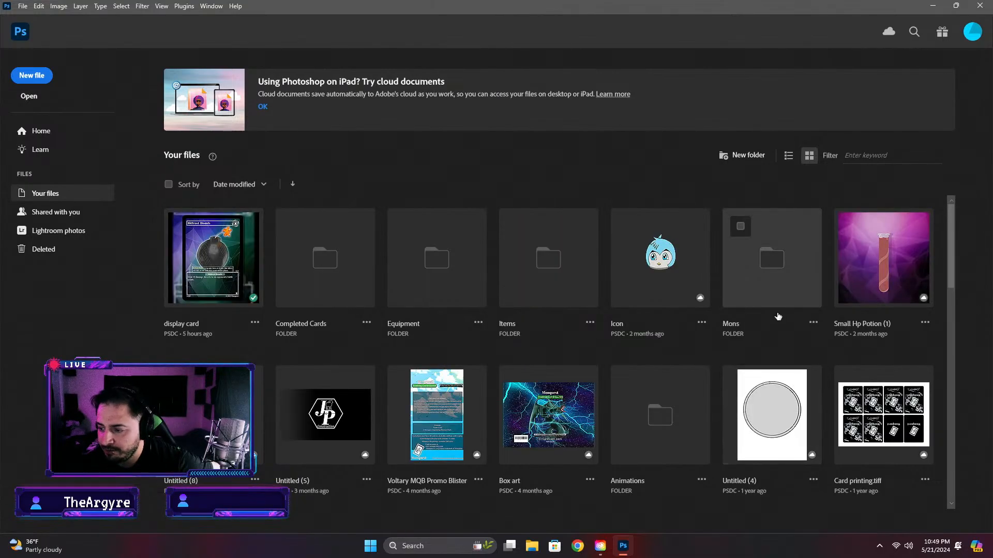
# Open the Diola artwork document from the Mons folder
pyautogui.click(753, 294)
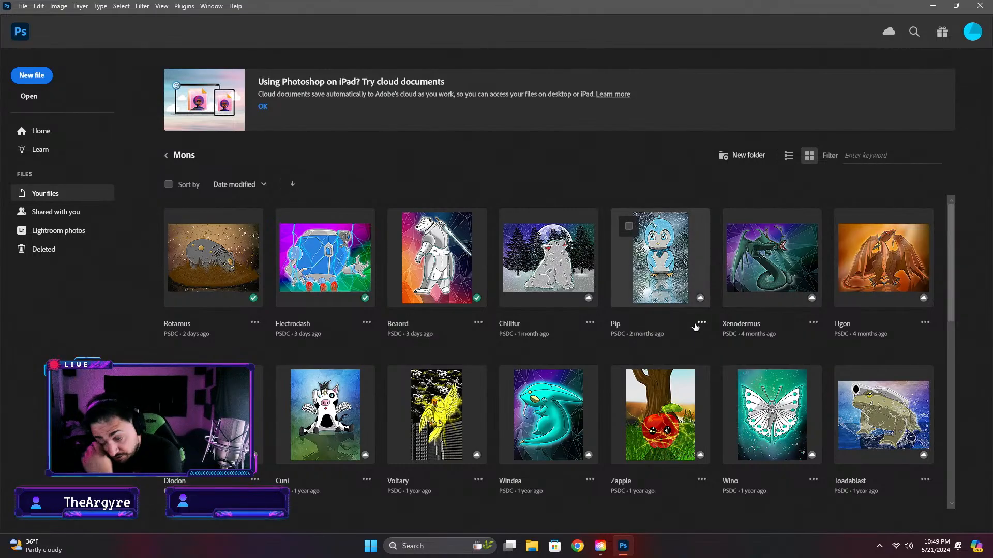
pyautogui.scroll(-3, 674, 343)
pyautogui.scroll(-5, 673, 341)
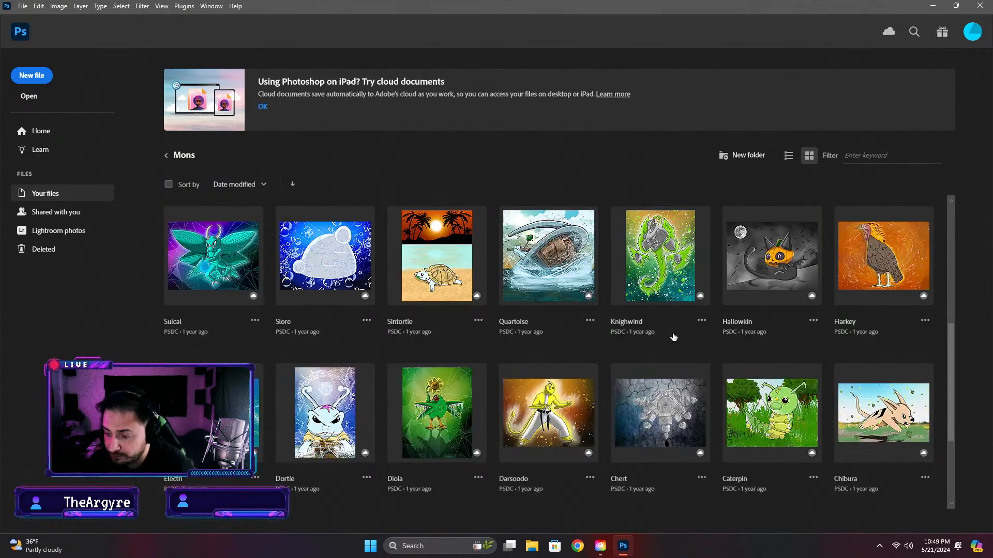
pyautogui.scroll(-1, 671, 337)
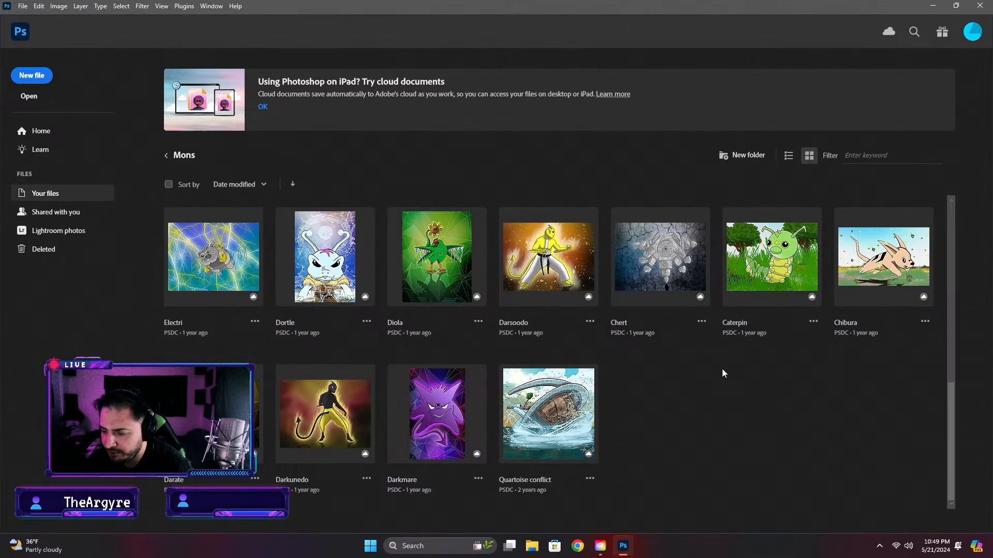
pyautogui.scroll(2, 719, 383)
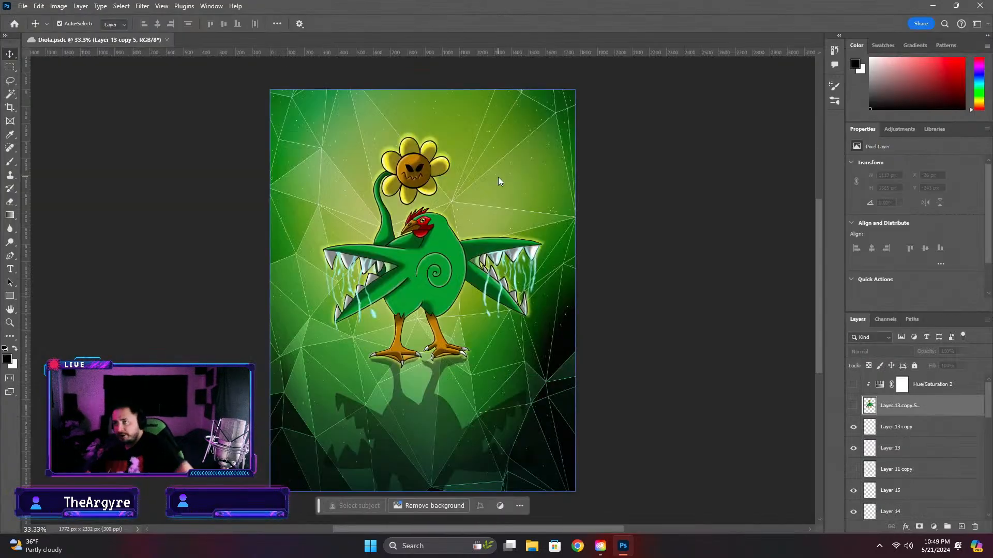
# Browse the Mons and Completed Cards folders from the home screen, and return to the open Diola document
pyautogui.click(15, 24)
pyautogui.scroll(-3, 329, 232)
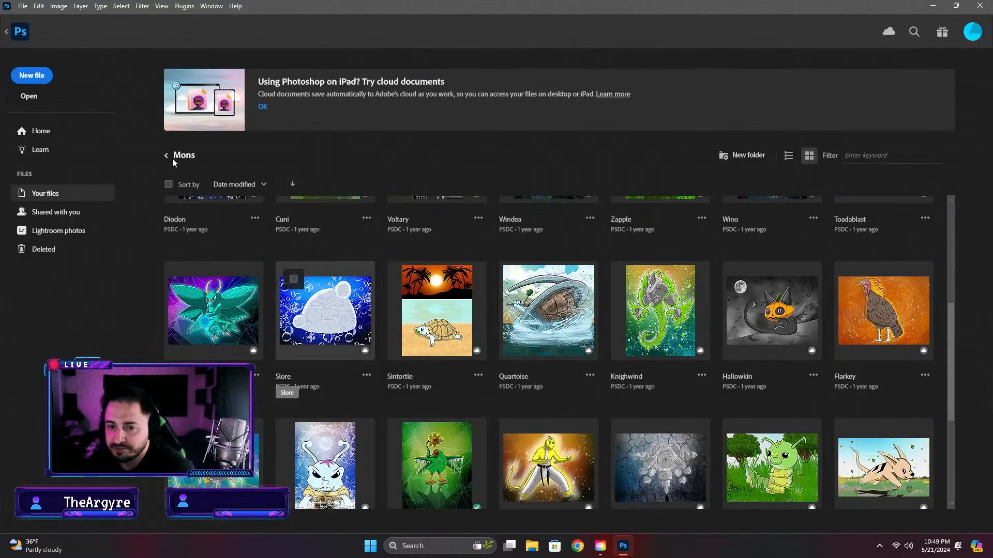
pyautogui.click(166, 156)
pyautogui.scroll(3, 368, 240)
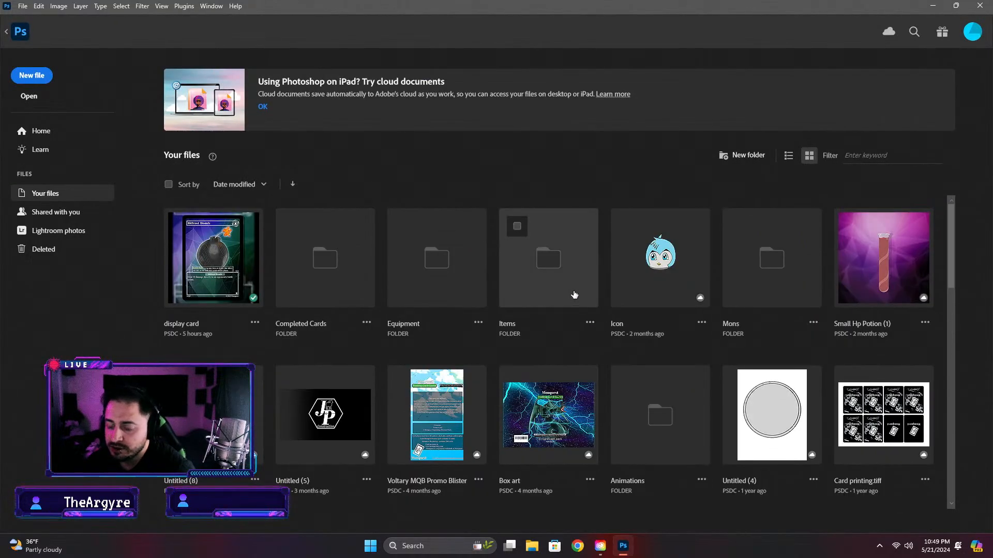
pyautogui.click(348, 288)
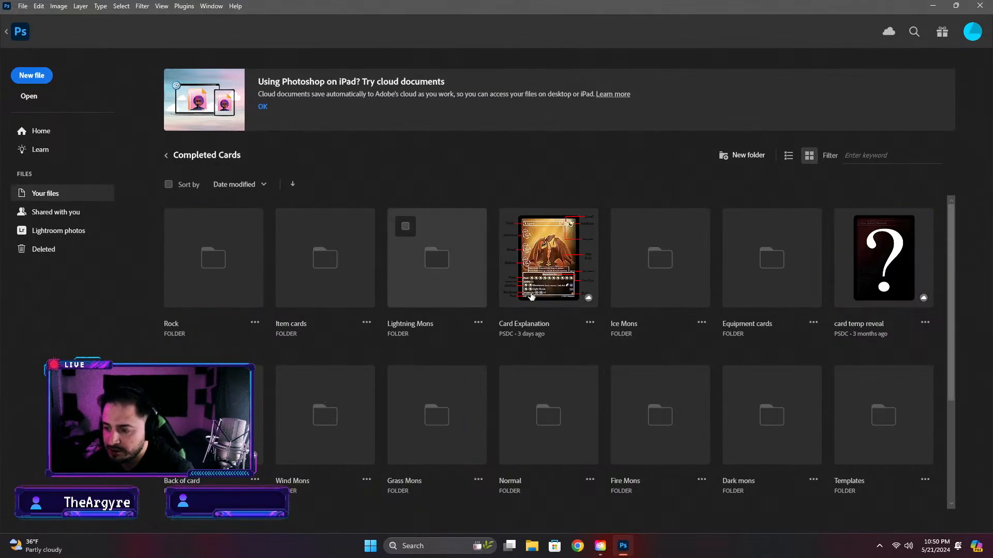
pyautogui.scroll(-3, 531, 296)
pyautogui.click(23, 32)
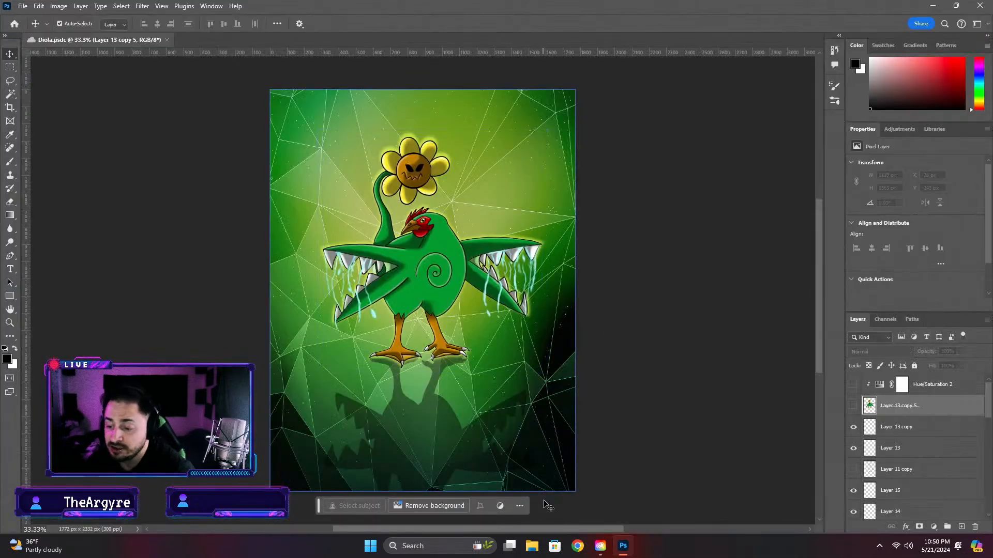
pyautogui.click(578, 546)
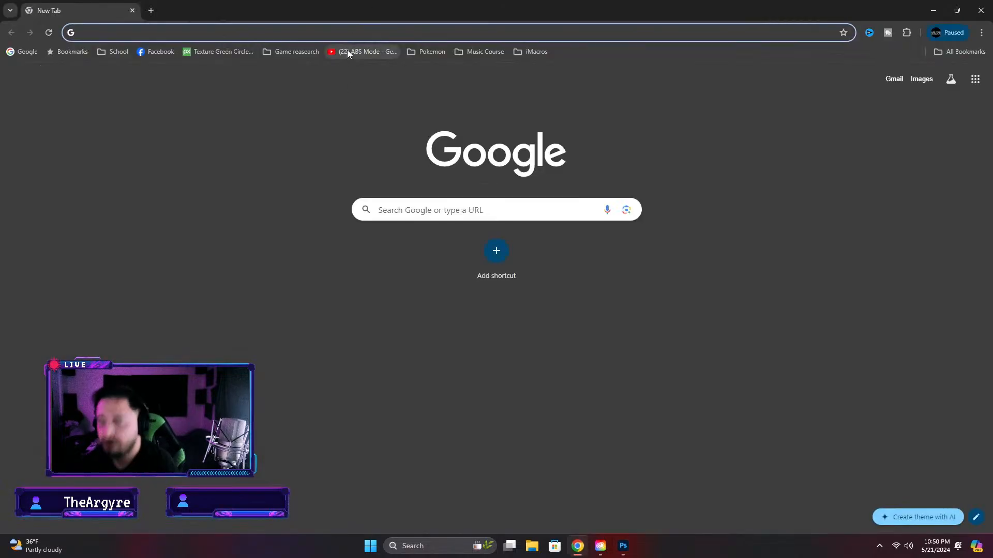
pyautogui.write('m')
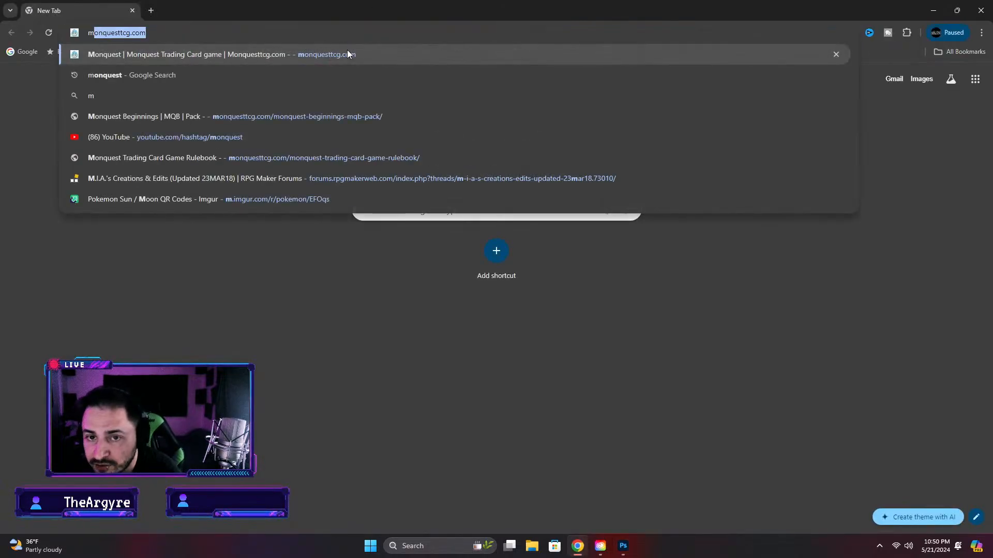
pyautogui.click(981, 11)
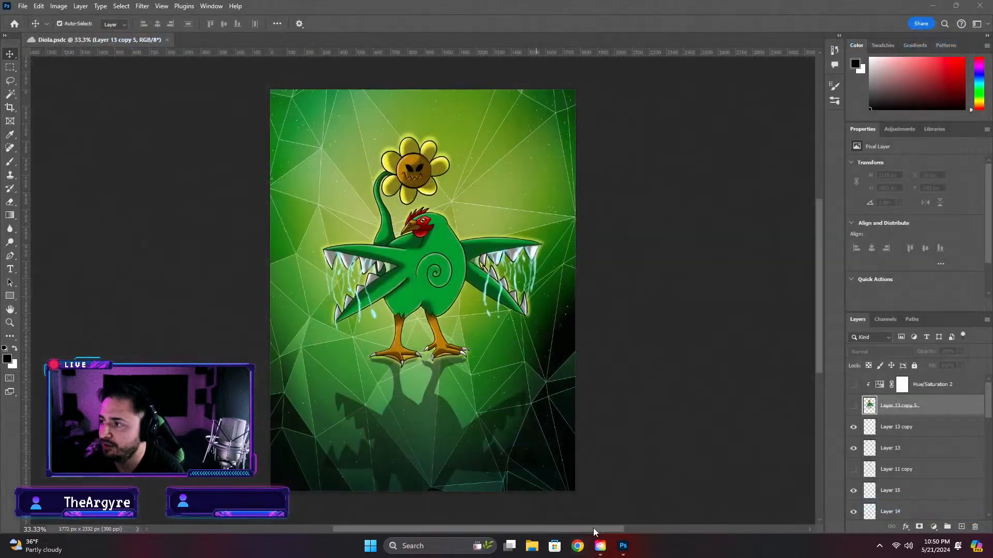
# Check the Downloads and Documents folders in File Explorer, and close the file window
pyautogui.click(532, 546)
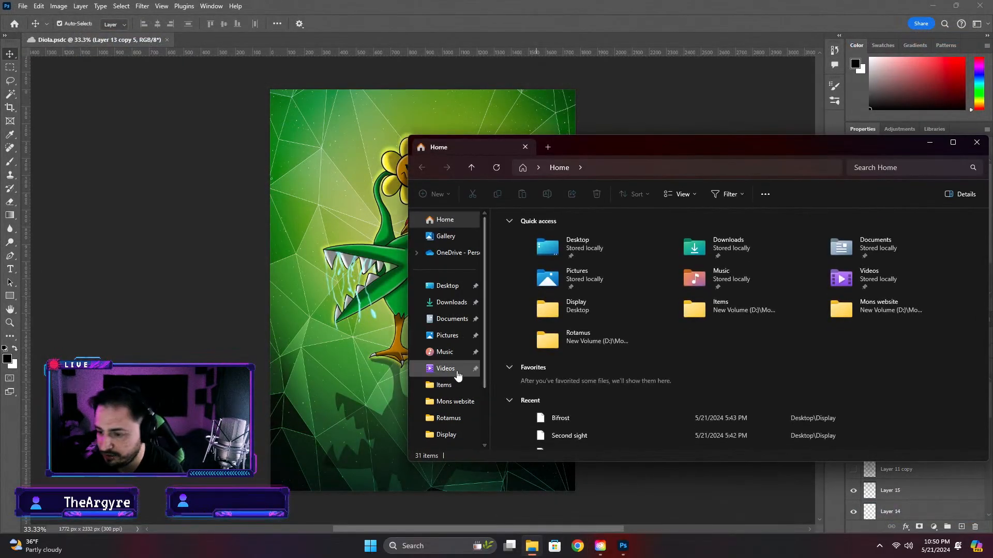
pyautogui.click(450, 302)
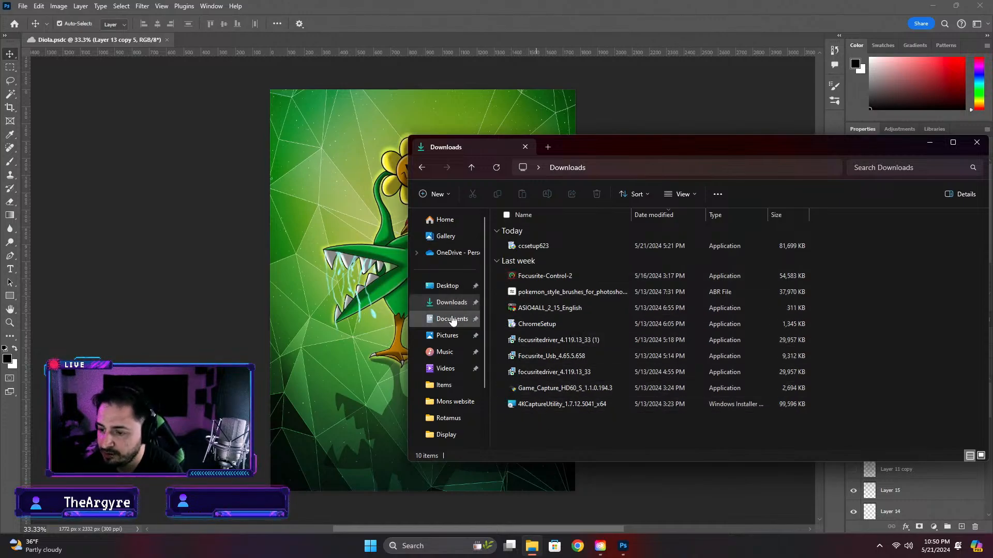
pyautogui.click(452, 319)
pyautogui.click(451, 302)
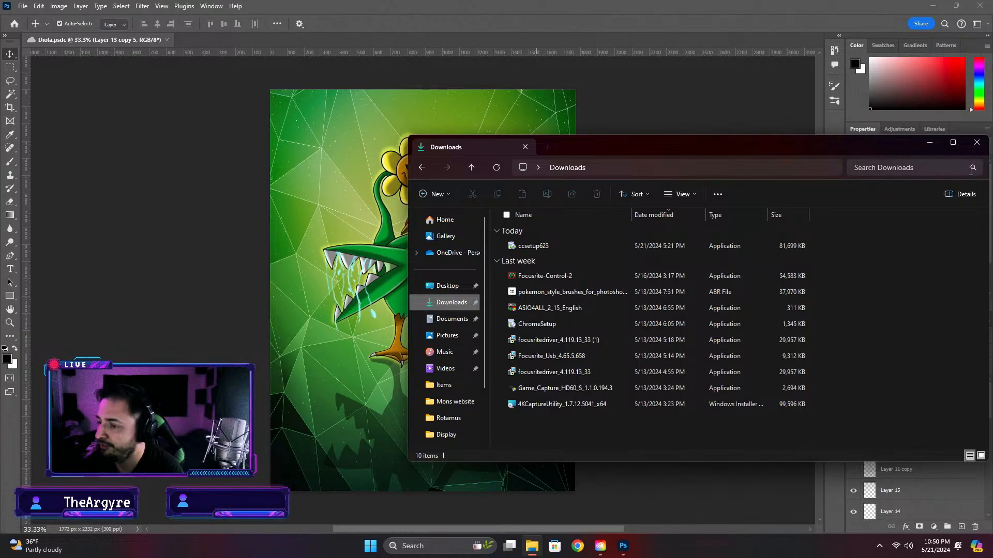
pyautogui.click(977, 142)
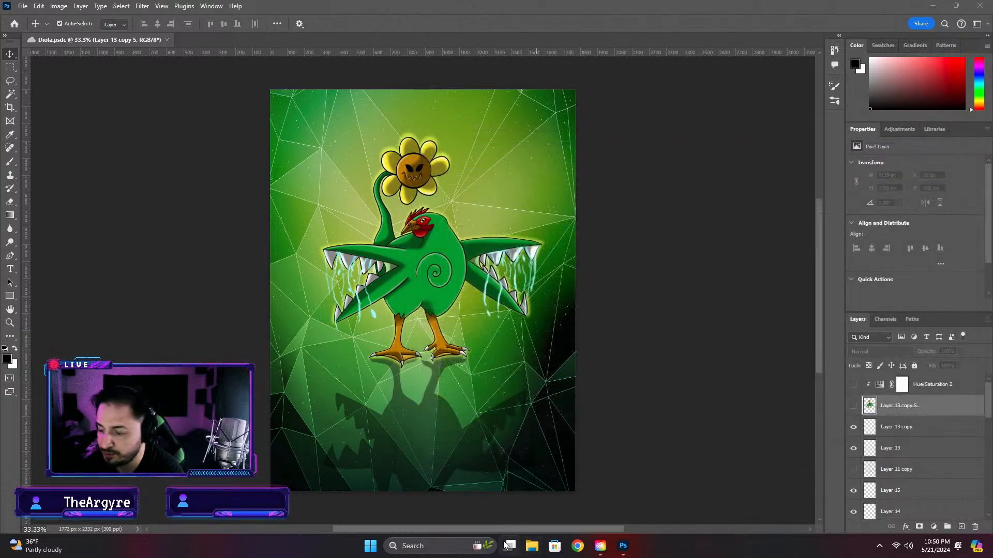
pyautogui.click(532, 546)
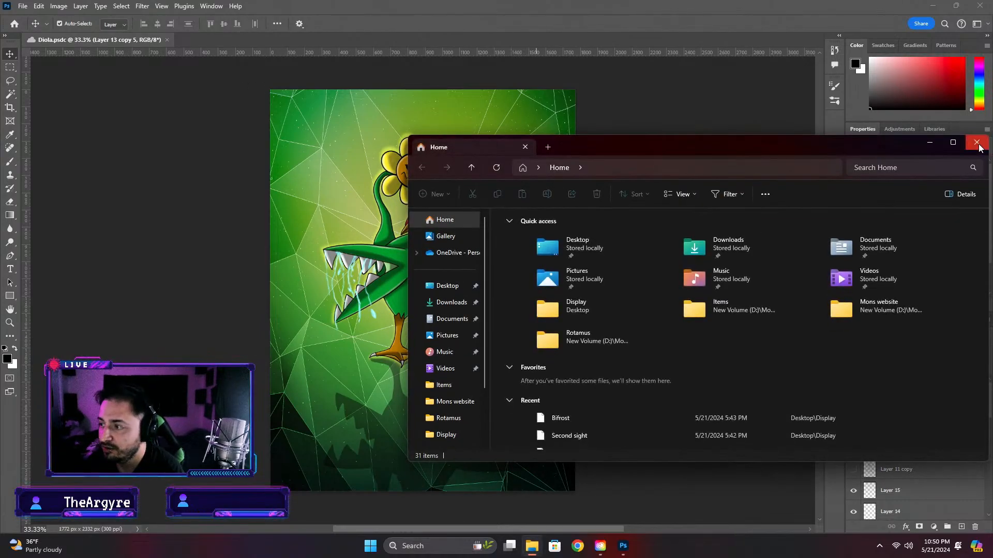
pyautogui.click(977, 142)
# Switch to Chrome and load the monquesttcg.com website
pyautogui.click(577, 546)
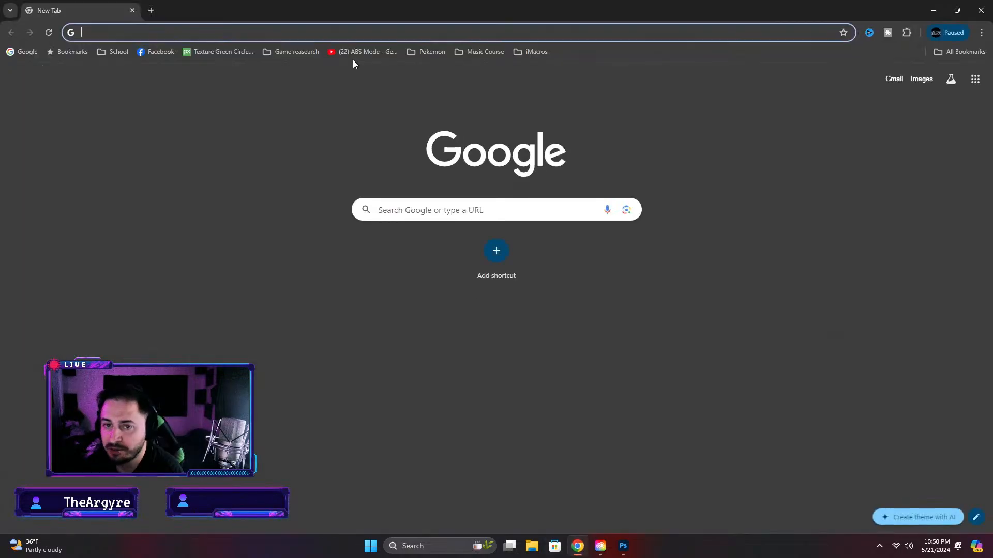
pyautogui.write('monquesttcg.com')
pyautogui.press('Return')
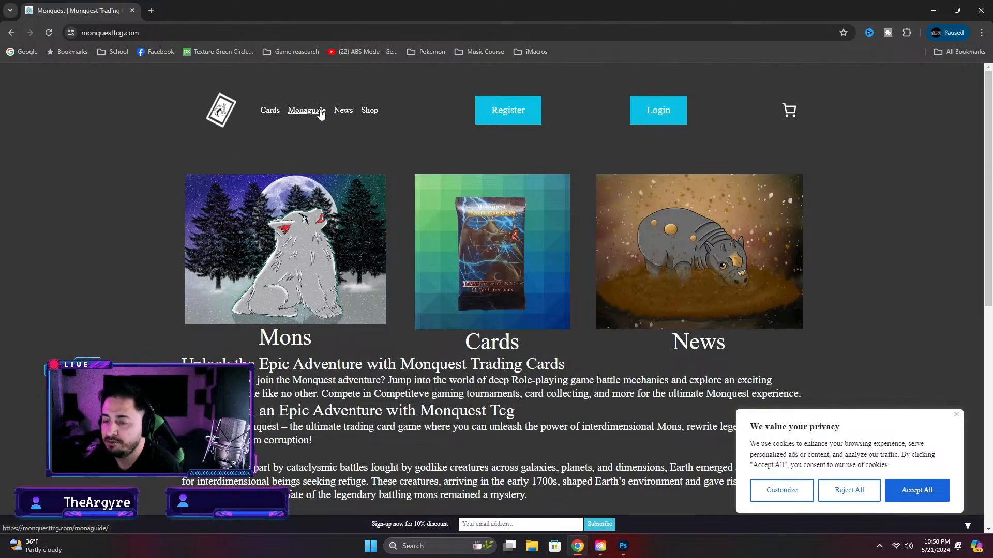
# Accept the Monquest site's cookies and open the Rulebook PDF from the trading card game rulebook page
pyautogui.scroll(-10, 569, 258)
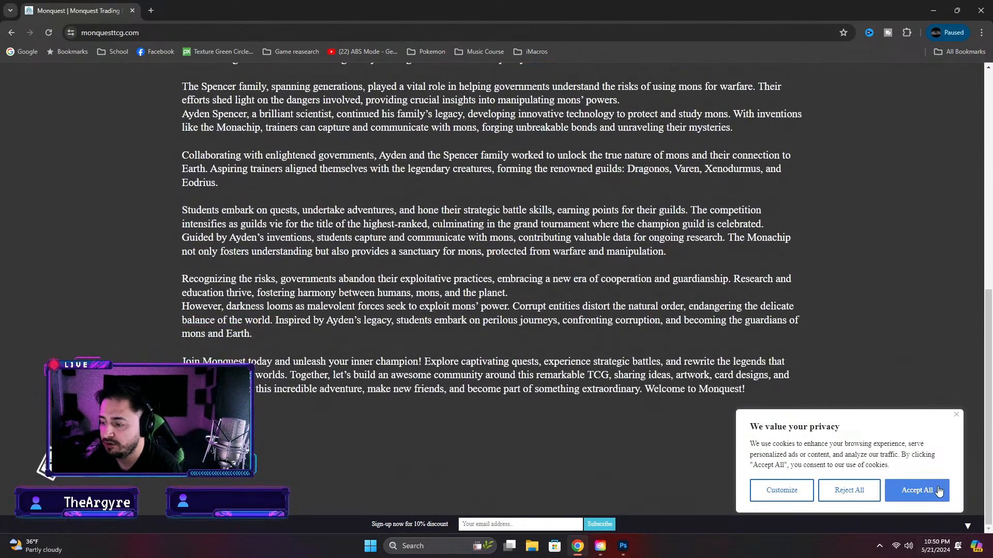
pyautogui.click(939, 490)
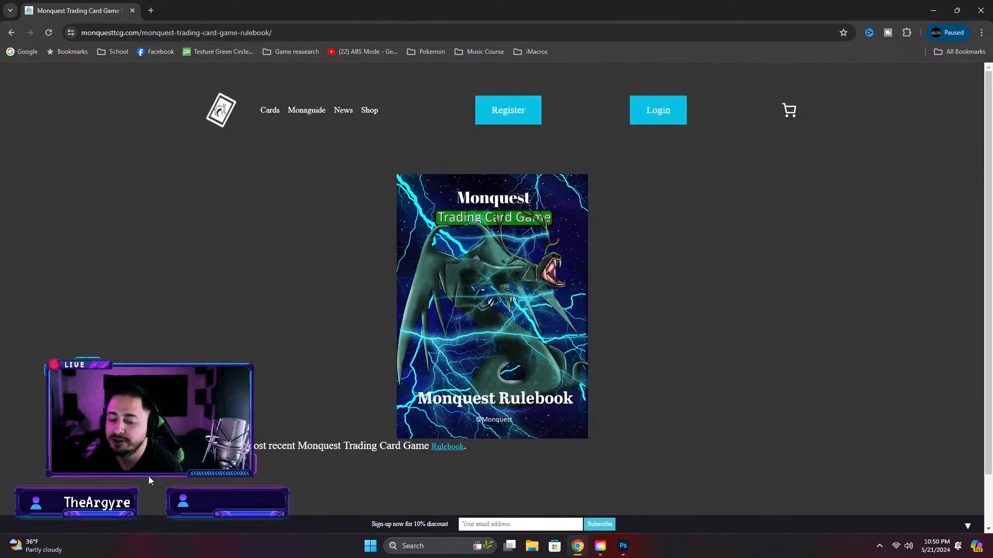
pyautogui.scroll(-2, 282, 374)
pyautogui.scroll(2, 282, 373)
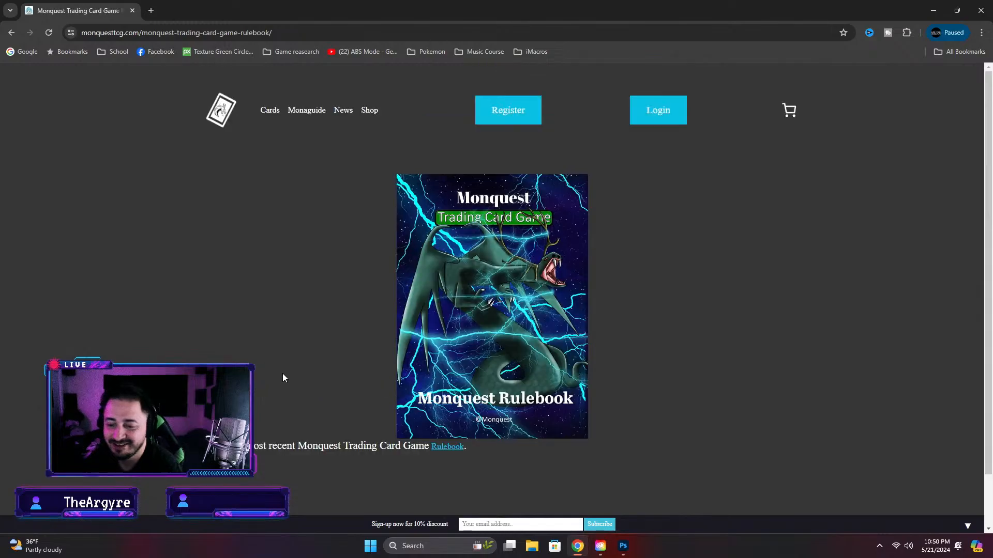
pyautogui.scroll(-1, 452, 402)
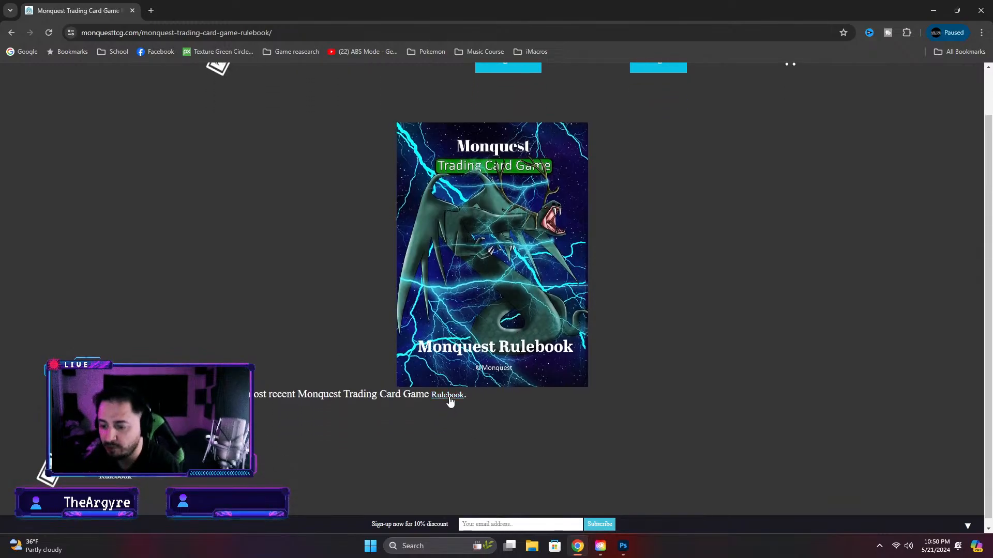
pyautogui.click(448, 396)
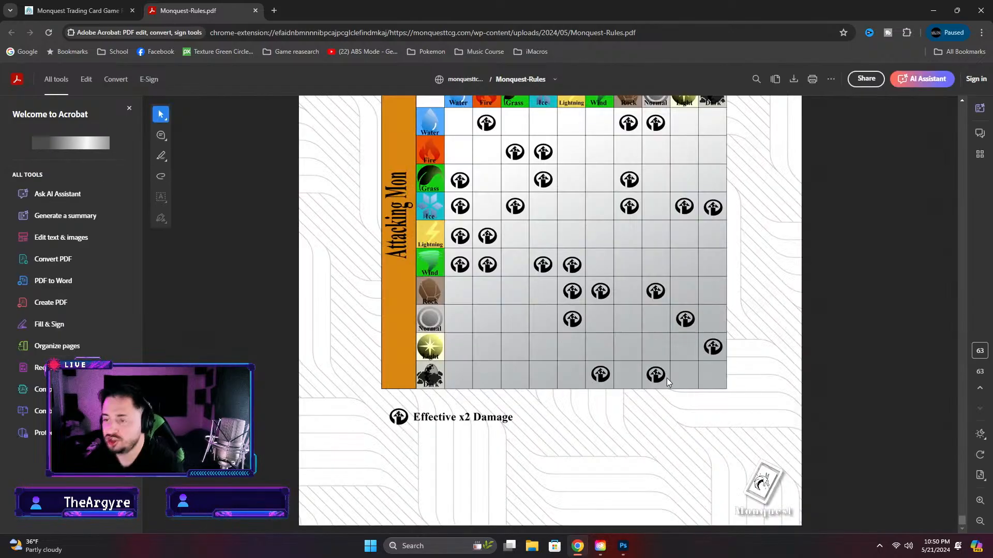
# Examine the Weakness Chart at the end of the rulebook, checking the Diola artwork in Photoshop in between
pyautogui.scroll(6, 665, 388)
pyautogui.scroll(-3, 676, 391)
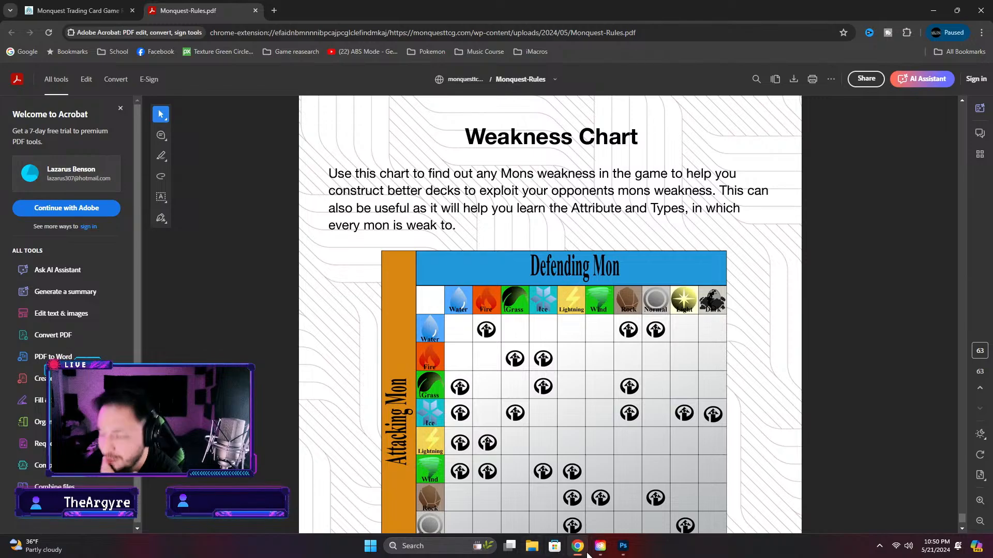
pyautogui.click(623, 546)
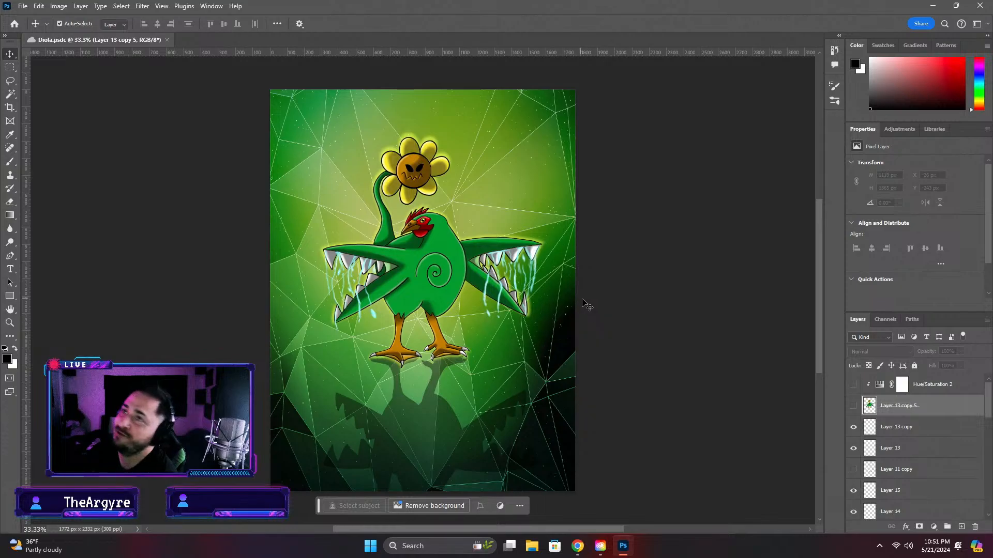
pyautogui.click(577, 547)
pyautogui.scroll(-2, 436, 273)
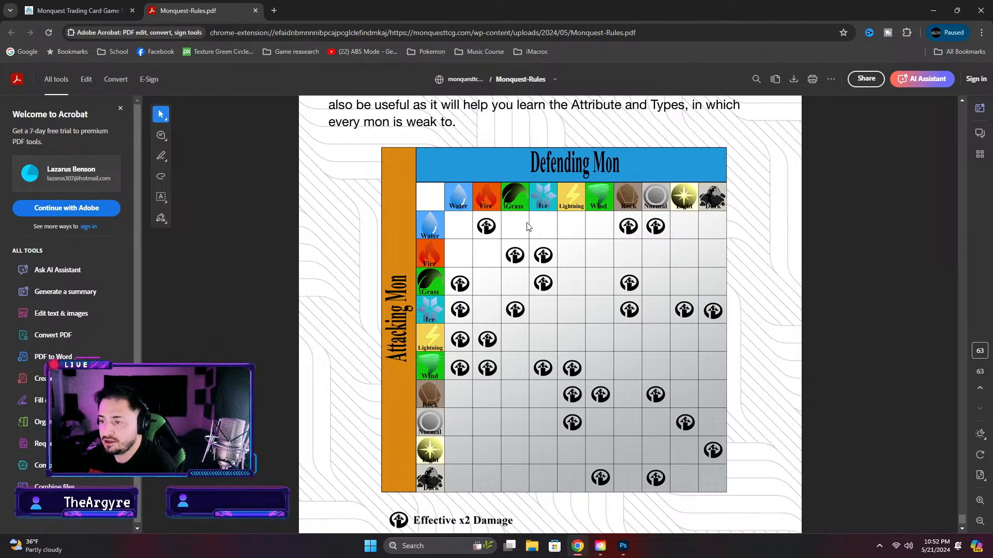
# Switch to Photoshop and open the Wino card document from the Wino folder under Completed Cards, Grass Mons
pyautogui.click(623, 546)
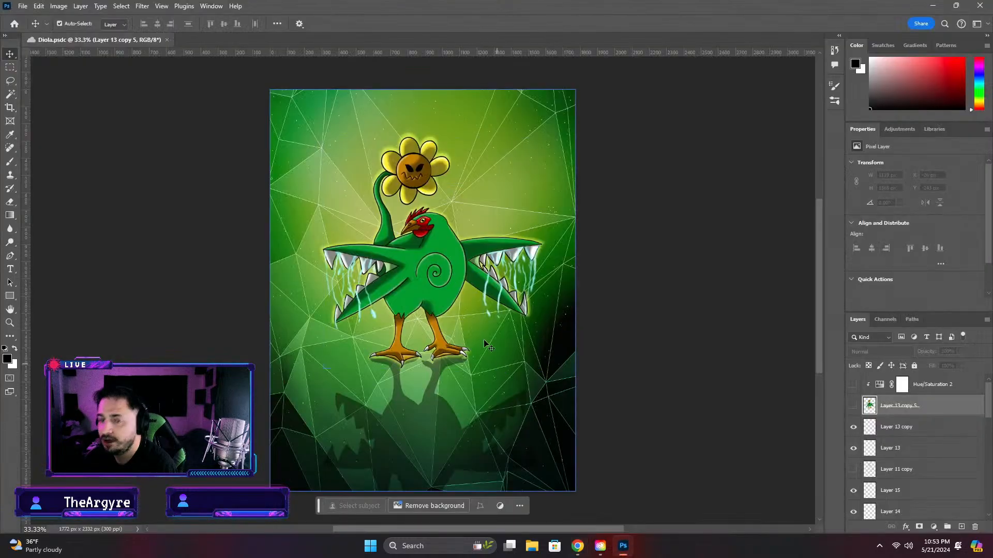
pyautogui.click(14, 23)
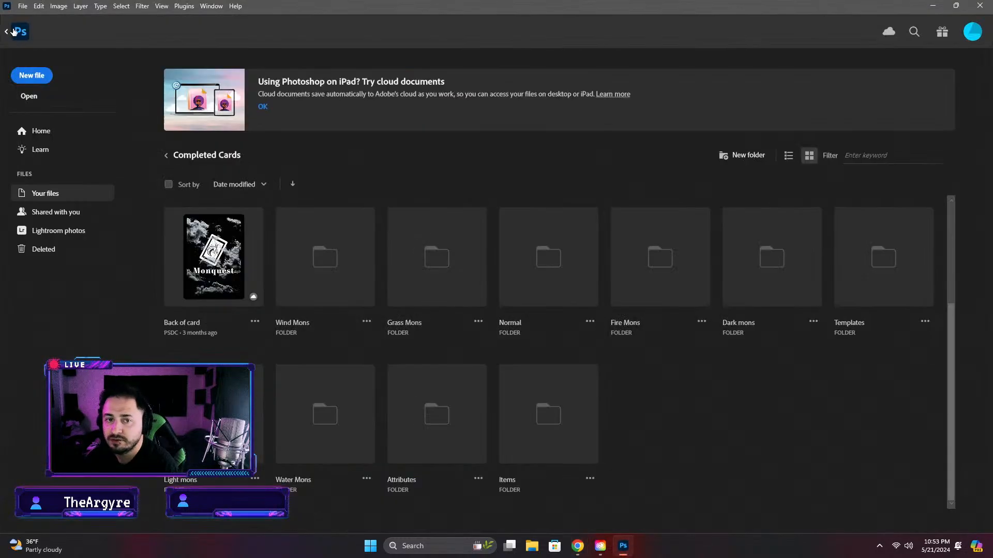
pyautogui.click(406, 284)
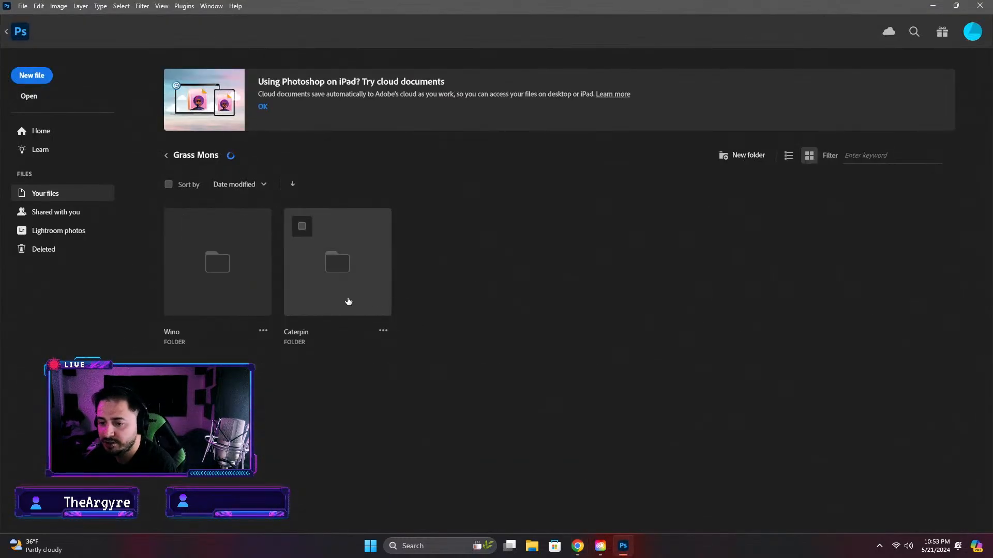
pyautogui.click(223, 285)
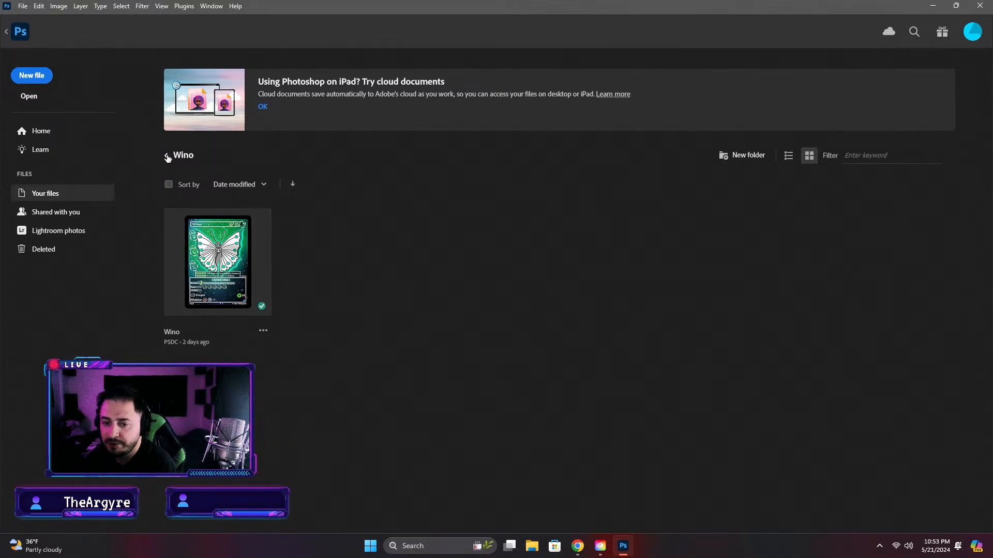
pyautogui.click(218, 252)
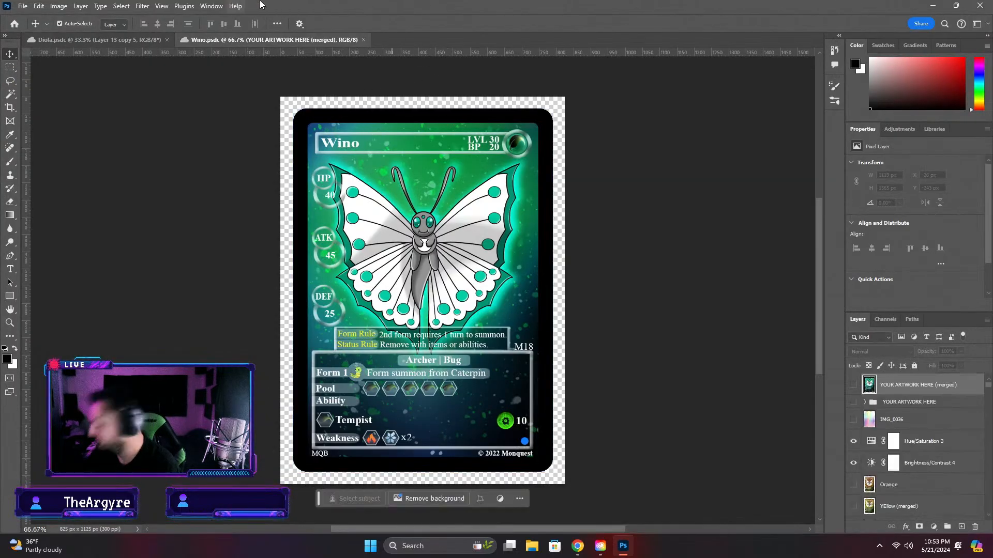
# Start saving the Wino card as a new document named Diola, choosing the computer as the save location
pyautogui.click(23, 7)
pyautogui.click(57, 132)
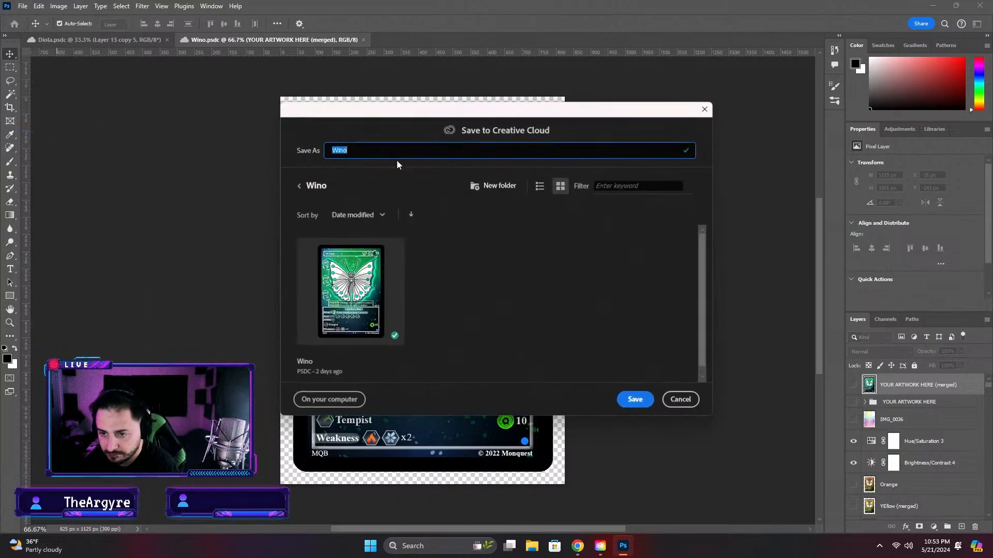
pyautogui.write('Dio')
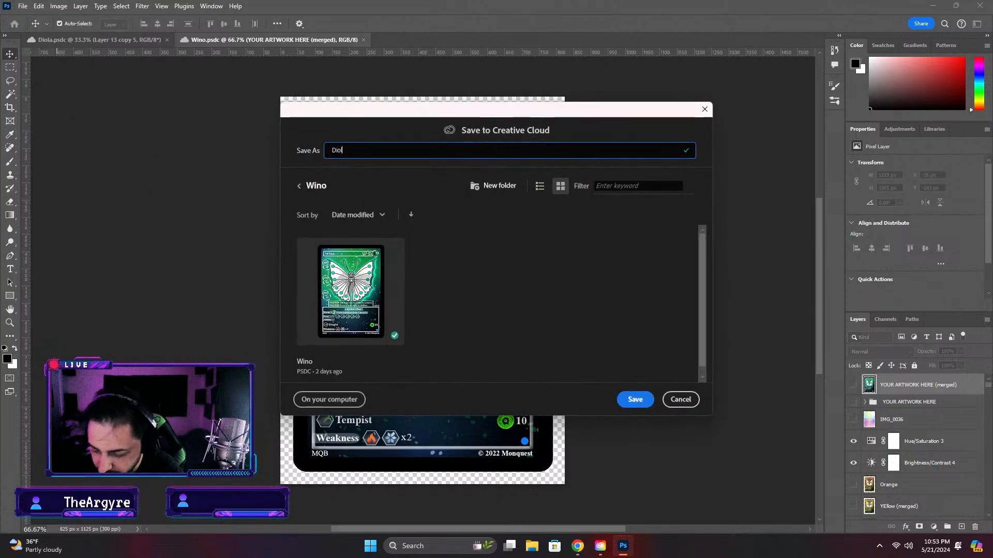
pyautogui.write('la')
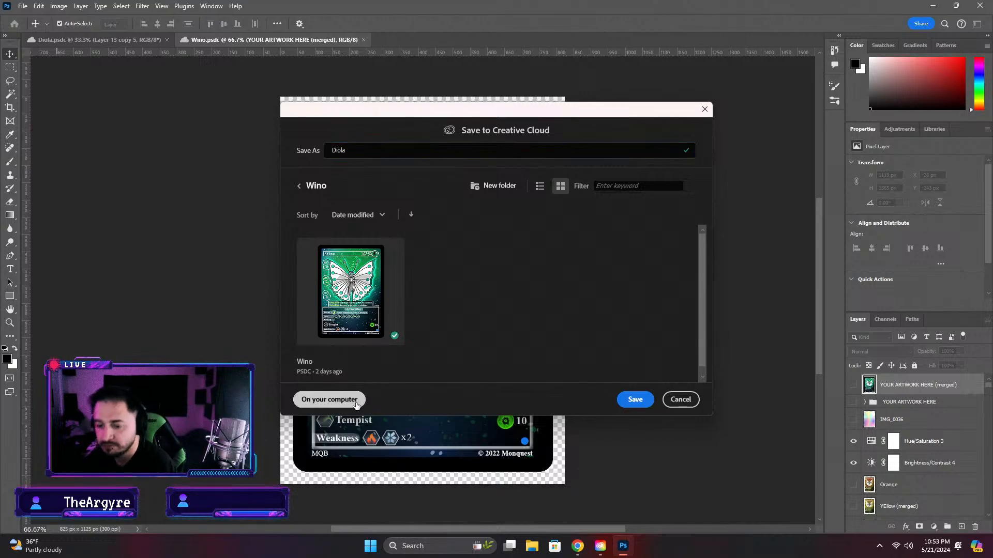
pyautogui.click(322, 399)
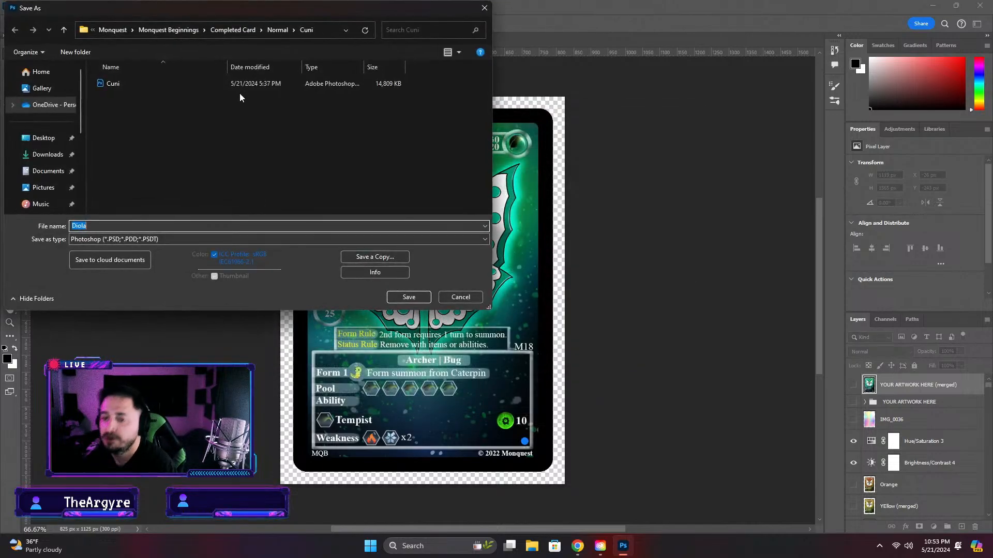
# Set the save location to the Grass folder inside Completed Card
pyautogui.click(277, 30)
pyautogui.click(241, 36)
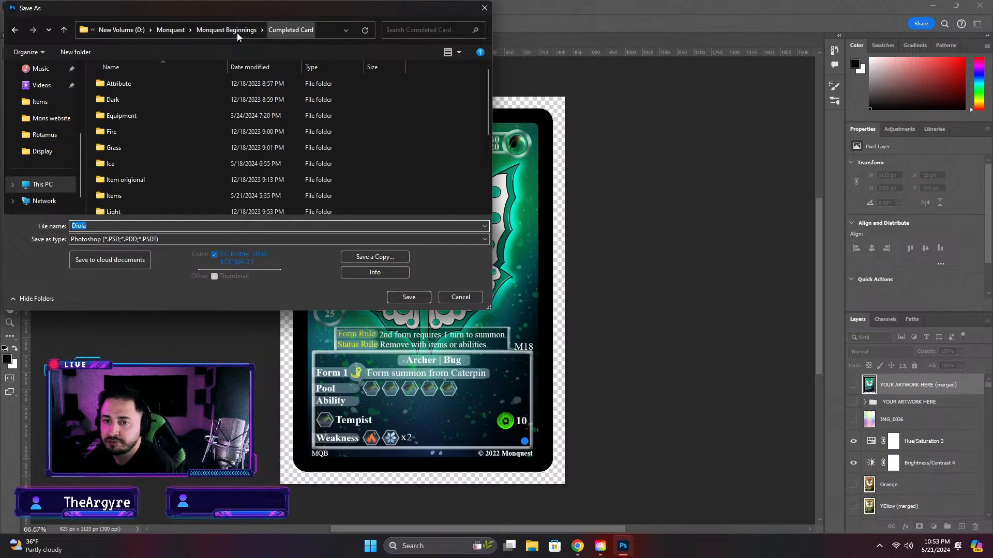
pyautogui.click(116, 151)
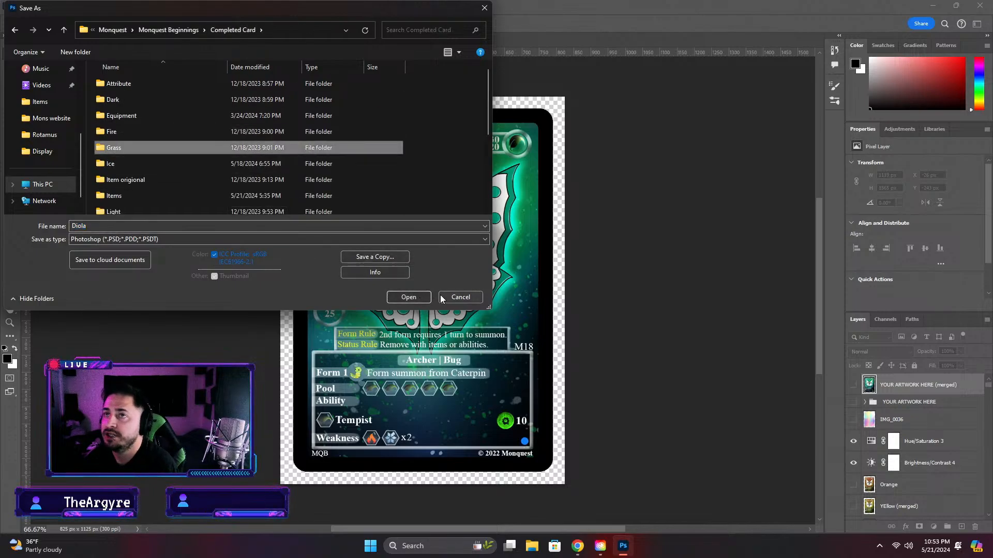
pyautogui.click(417, 299)
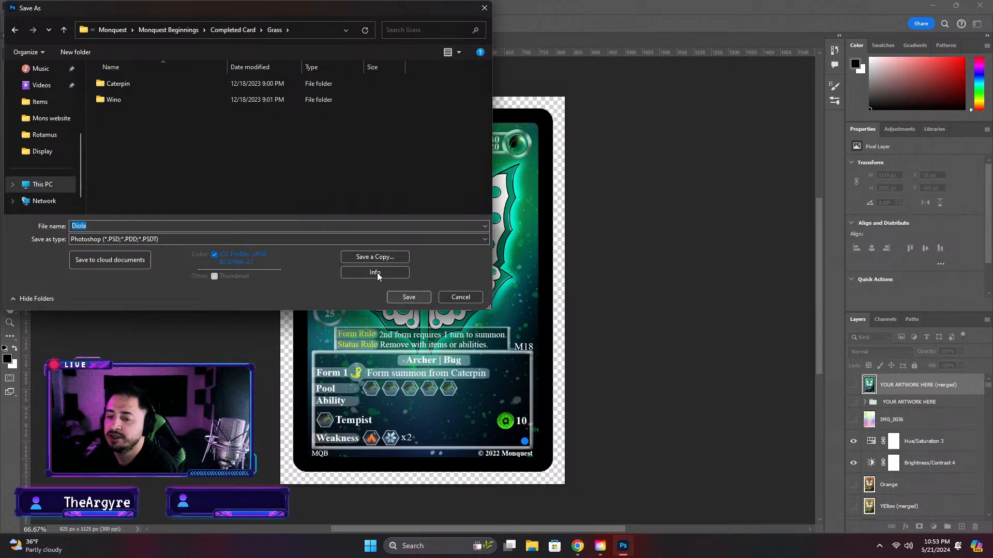
# Create a folder named Diola inside Grass and save the card in it as the Photoshop file Diola
pyautogui.rightClick(235, 166)
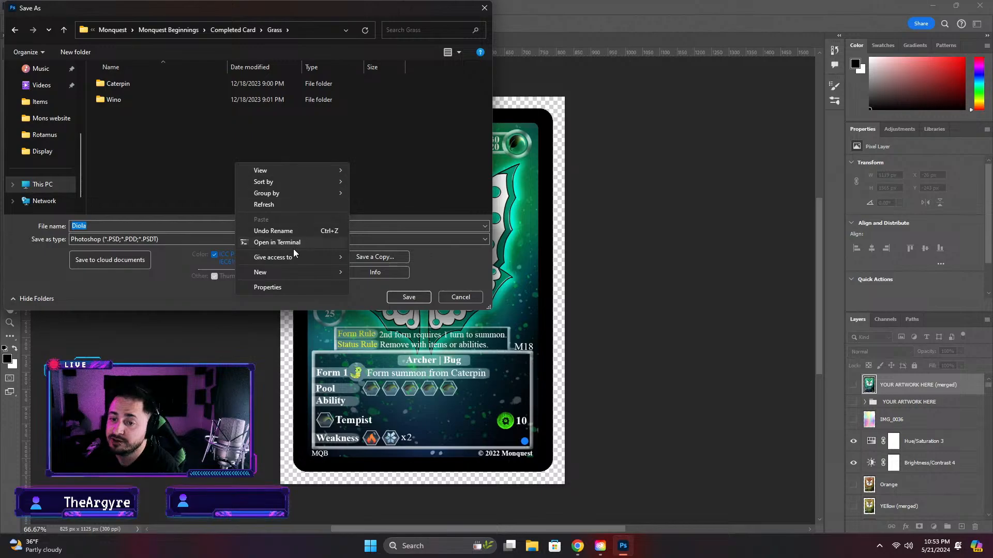
pyautogui.moveTo(292, 270)
pyautogui.click(383, 277)
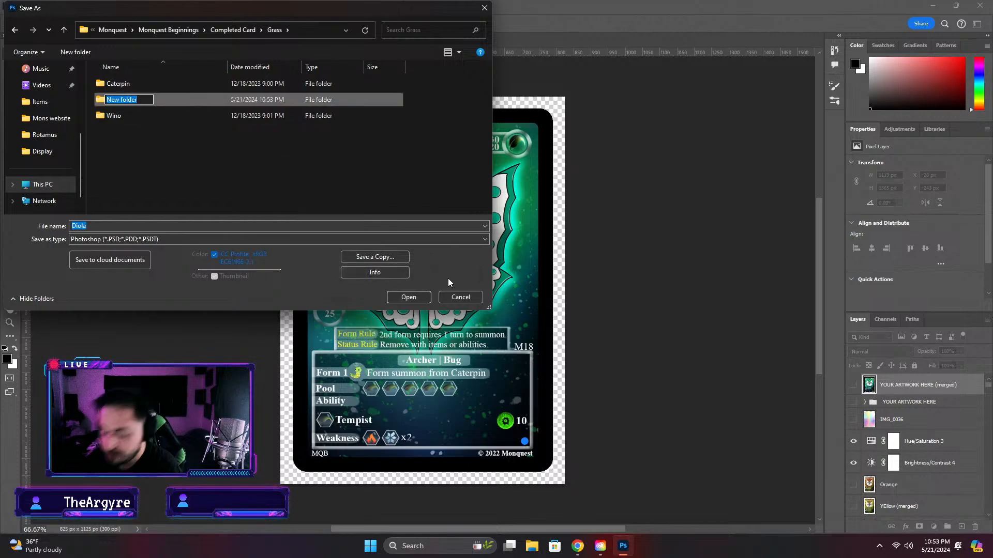
pyautogui.write('Diola')
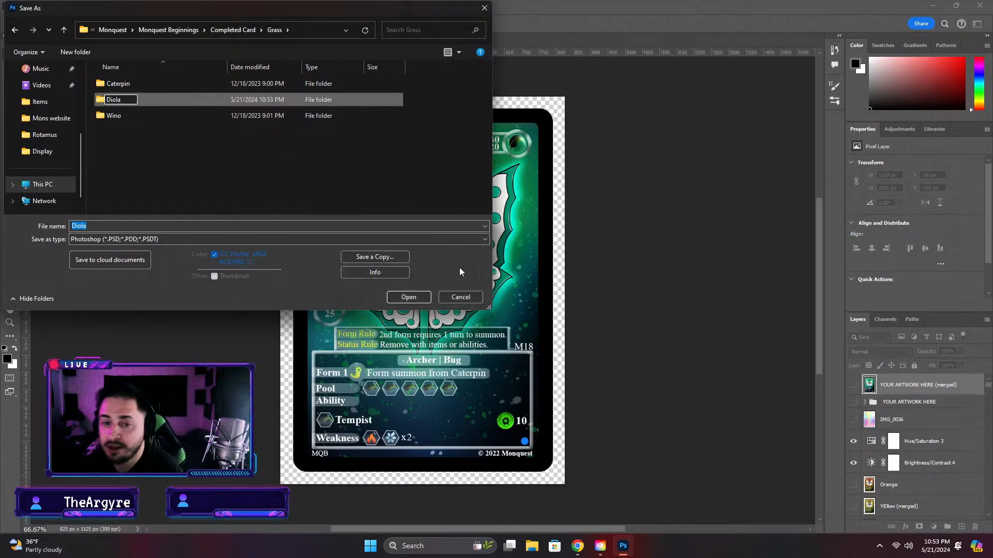
pyautogui.press('Return')
pyautogui.doubleClick(142, 99)
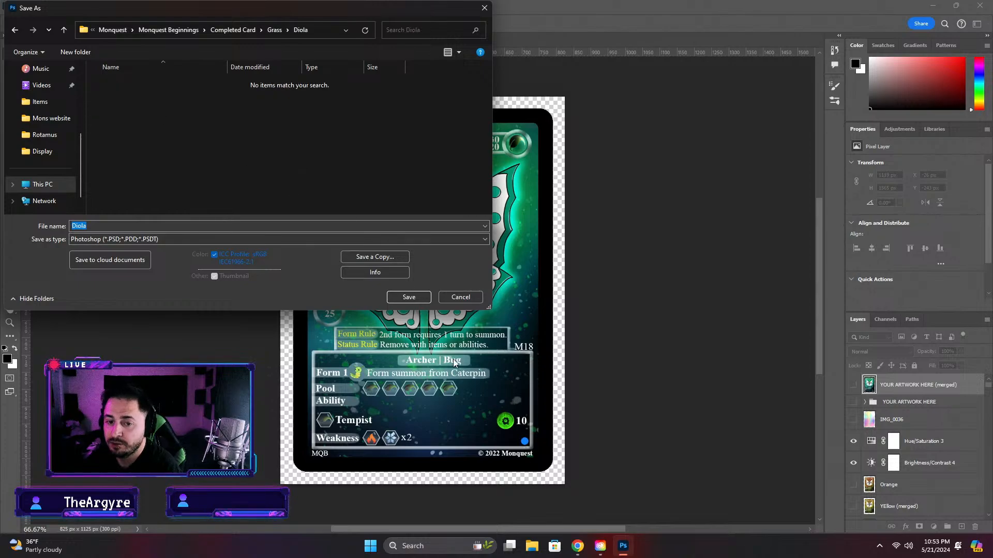
pyautogui.click(408, 297)
pyautogui.click(616, 155)
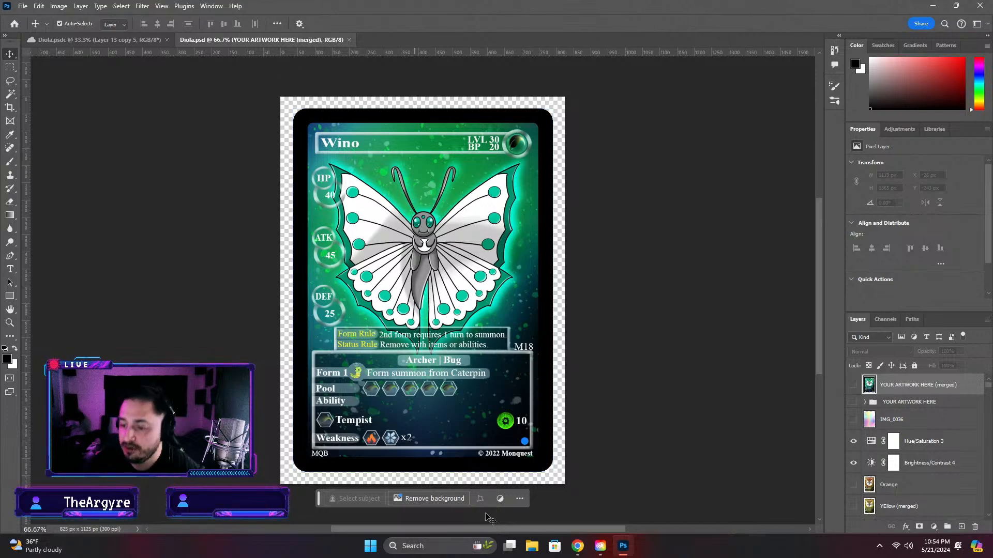
# Delete the butterfly artwork layers from Layer 10 copy 4 down through Layer 66
pyautogui.click(481, 305)
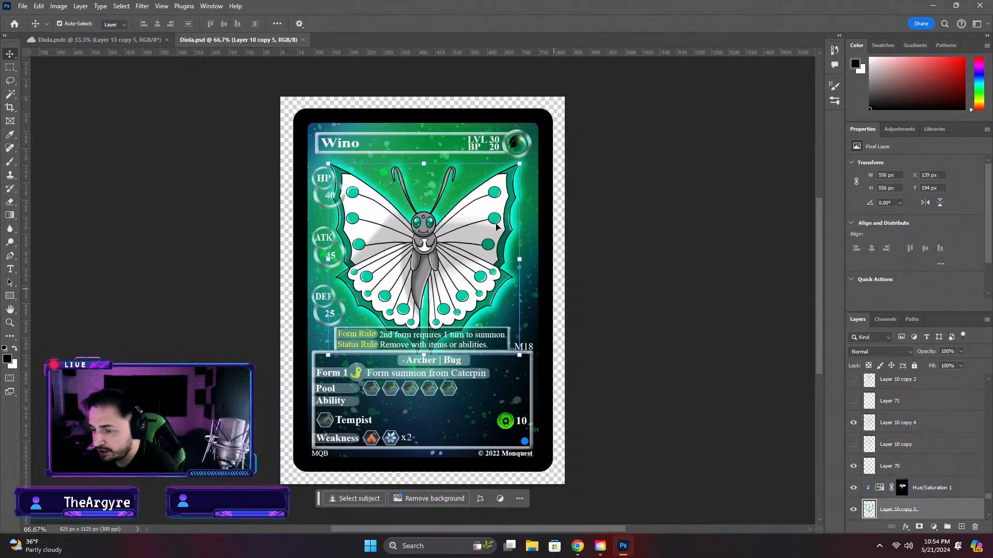
pyautogui.click(854, 424)
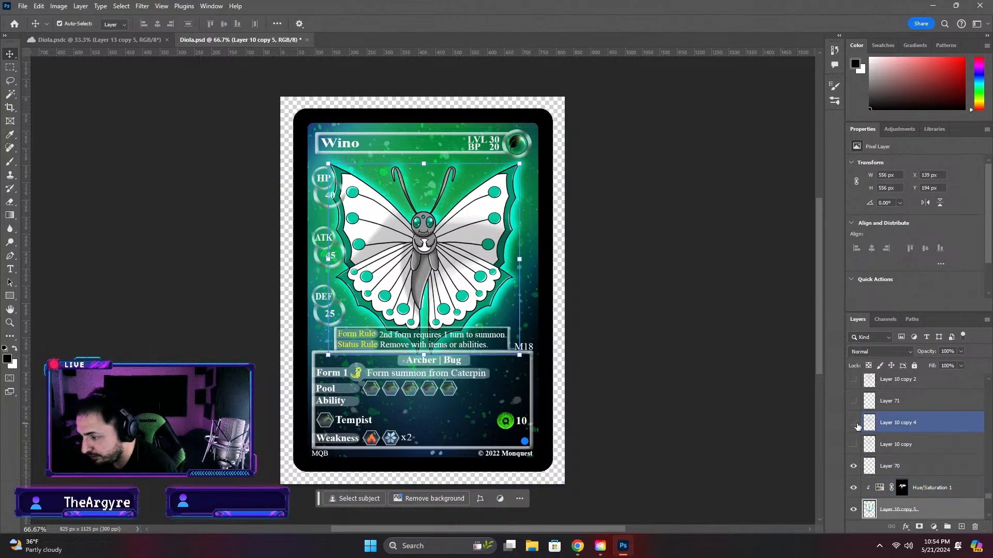
pyautogui.click(856, 425)
pyautogui.click(920, 424)
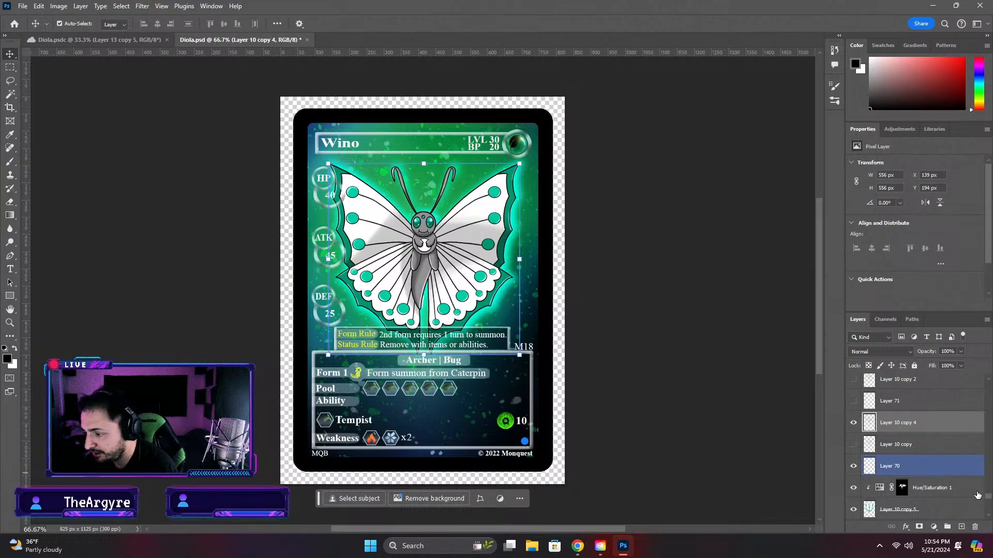
pyautogui.scroll(-5, 975, 491)
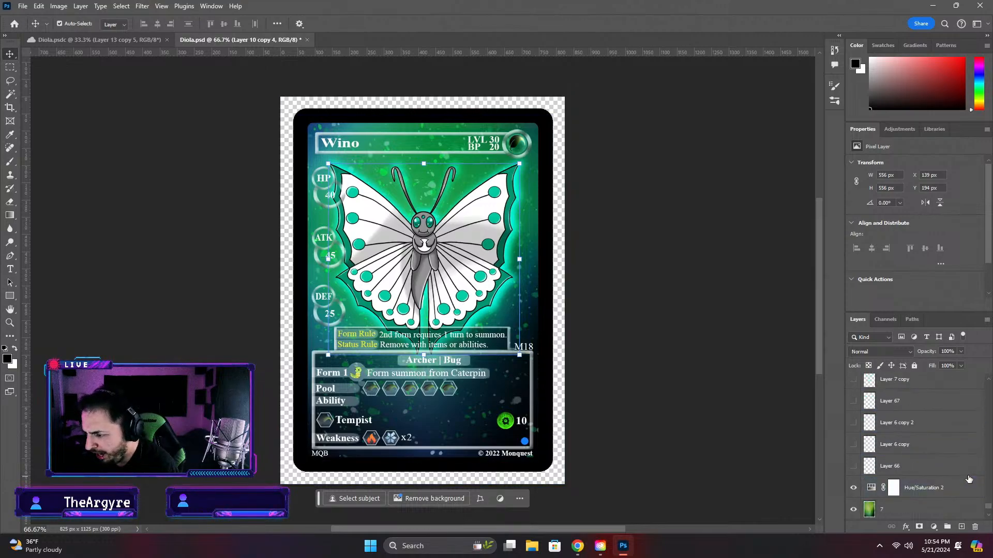
pyautogui.keyDown('shift'); pyautogui.click(941, 468); pyautogui.keyUp('shift')
pyautogui.press('Delete')
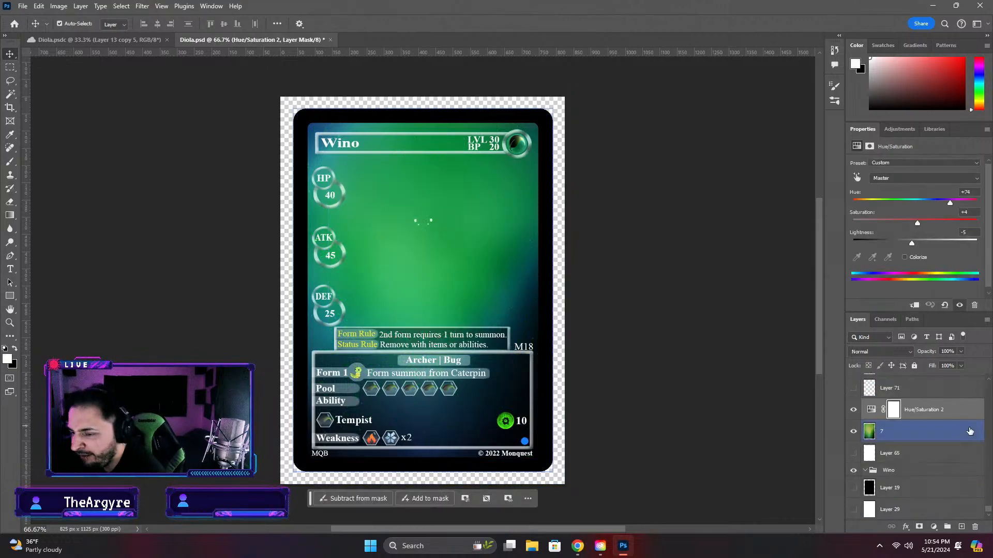
# Delete the old artwork layers from the green background layer 7 up through Layer 4 copy 2
pyautogui.scroll(3, 929, 410)
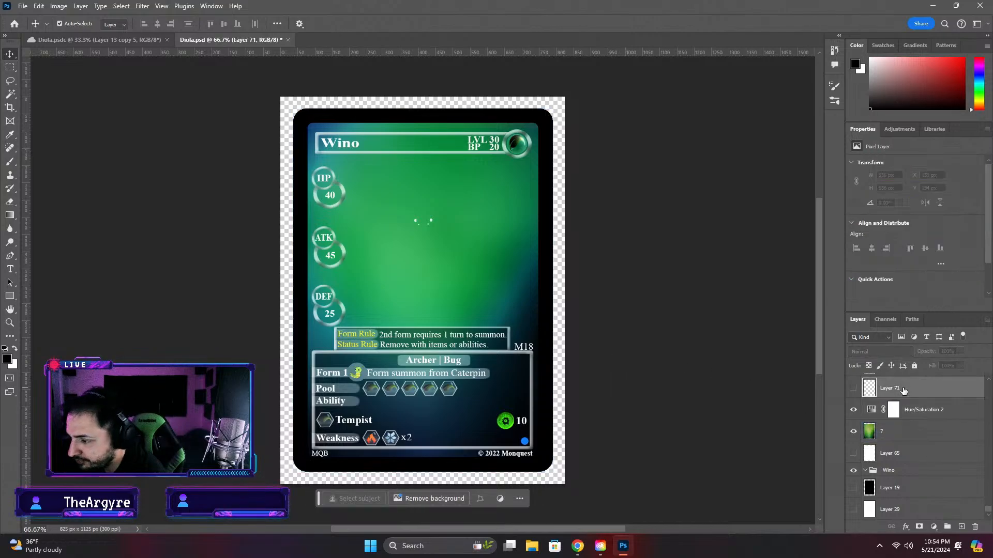
pyautogui.scroll(15, 929, 424)
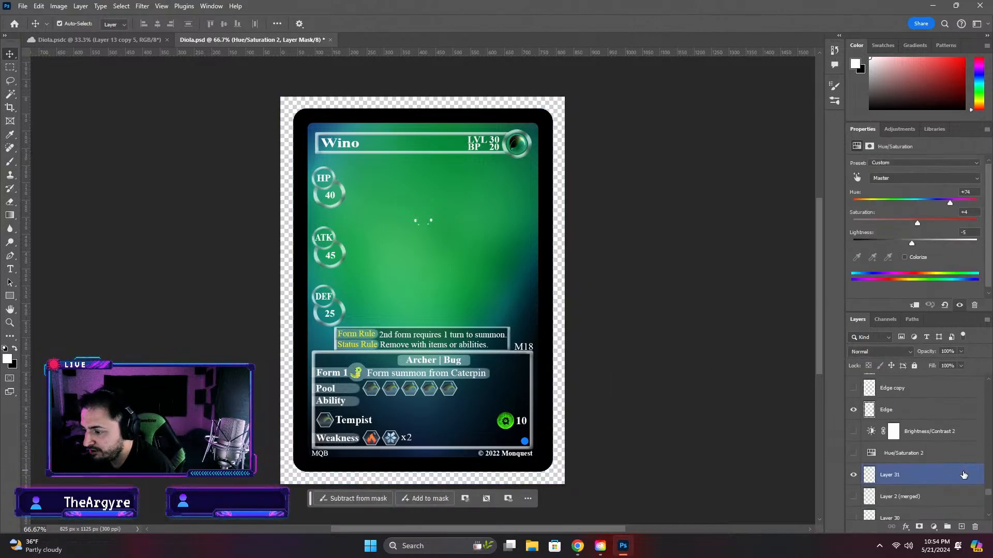
pyautogui.click(854, 476)
pyautogui.scroll(-17, 910, 479)
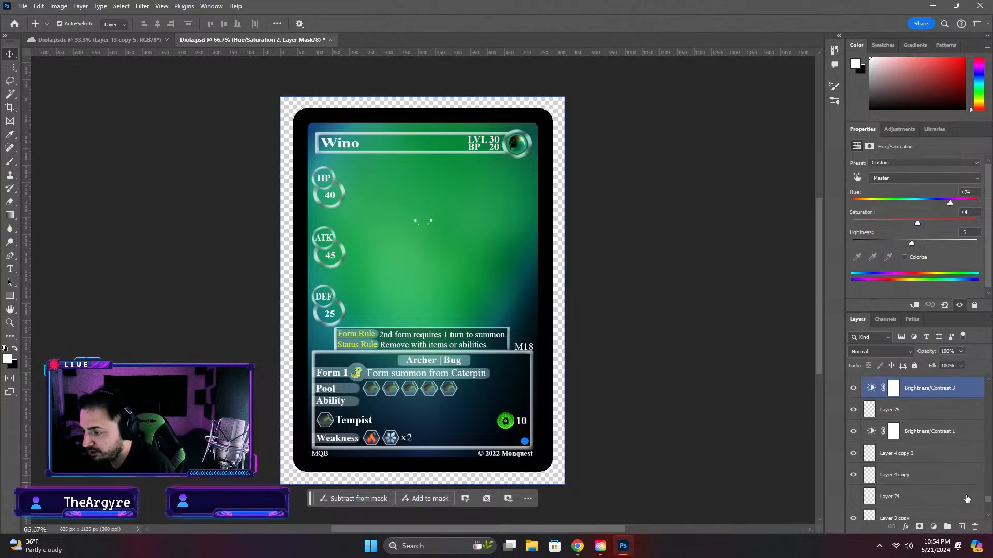
pyautogui.click(931, 475)
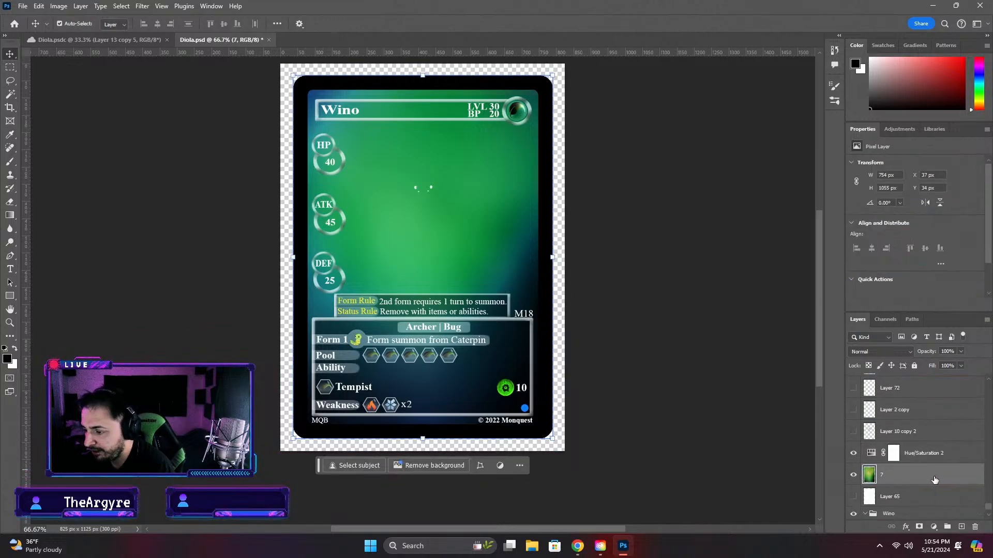
pyautogui.scroll(3, 938, 479)
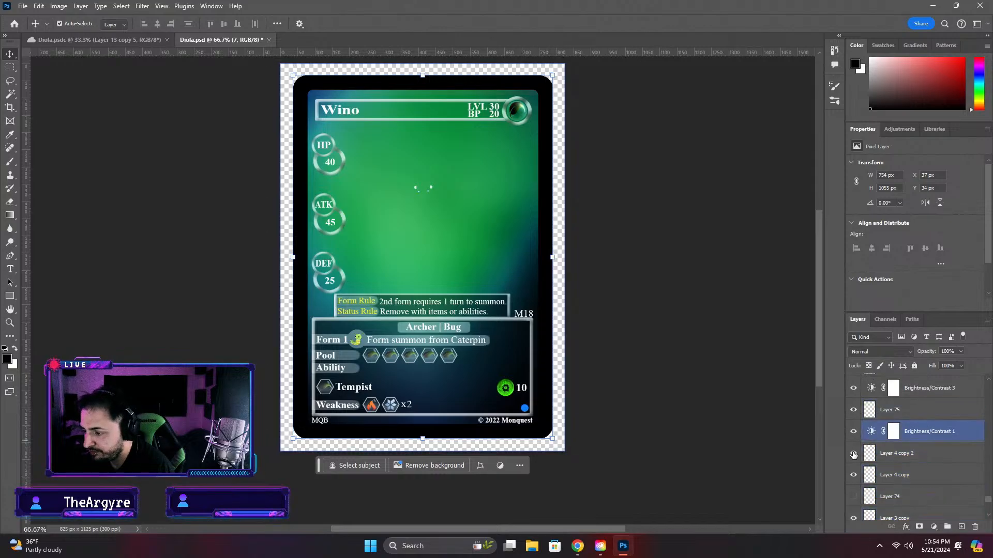
pyautogui.keyDown('shift'); pyautogui.click(903, 455); pyautogui.keyUp('shift')
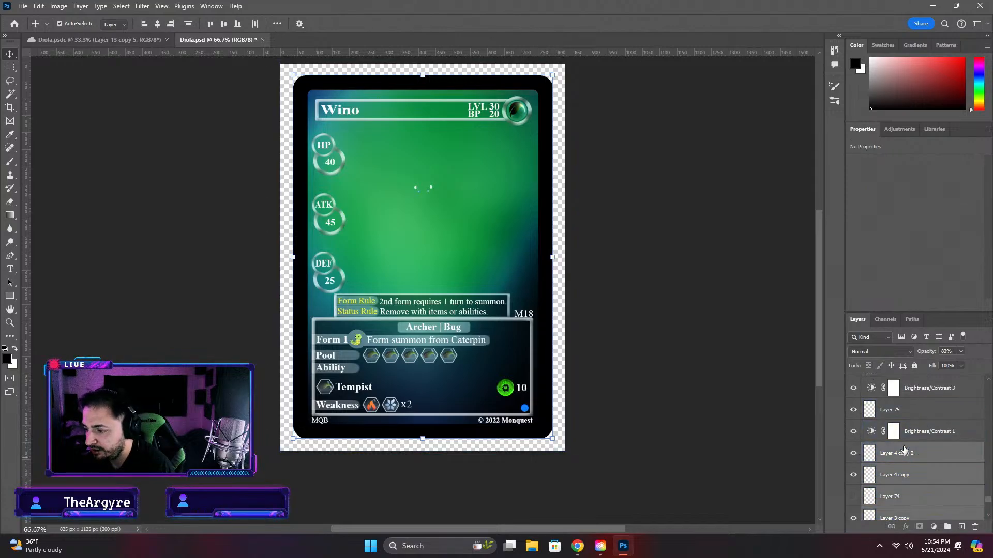
pyautogui.press('Delete')
# Show the black backdrop Layer 19 and delete the Brightness/Contrast 1 and Brightness/Contrast 3 adjustment layers
pyautogui.click(928, 447)
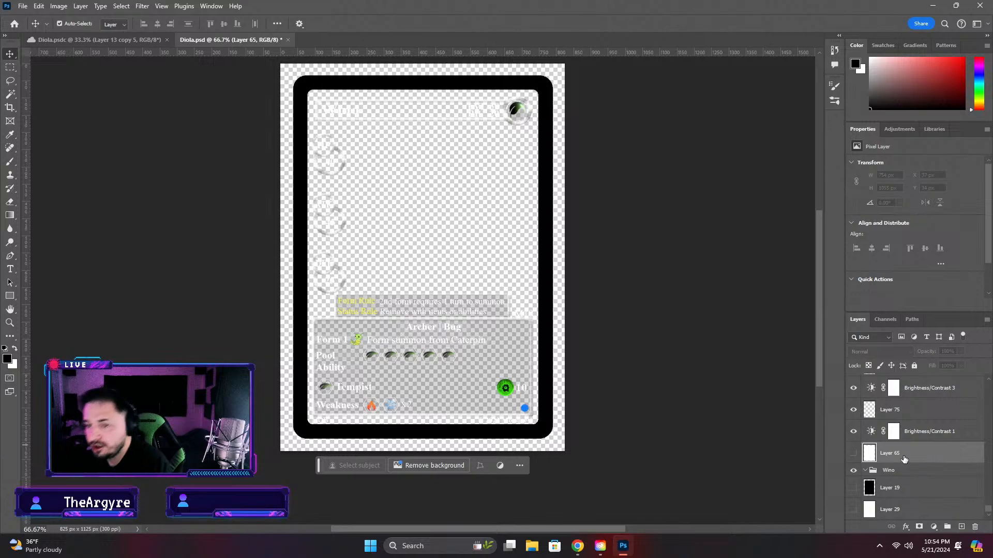
pyautogui.click(853, 488)
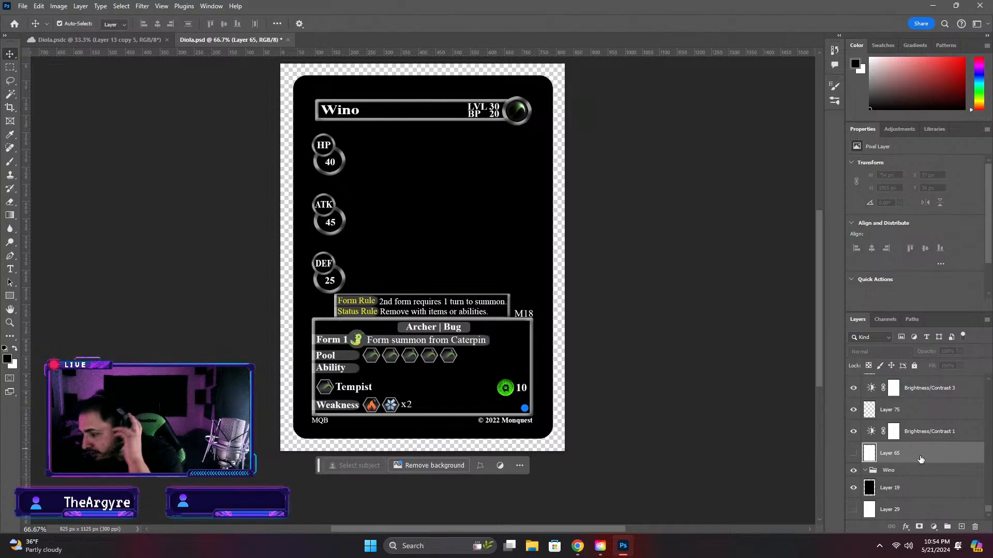
pyautogui.scroll(2, 920, 458)
pyautogui.click(903, 478)
pyautogui.press('Delete')
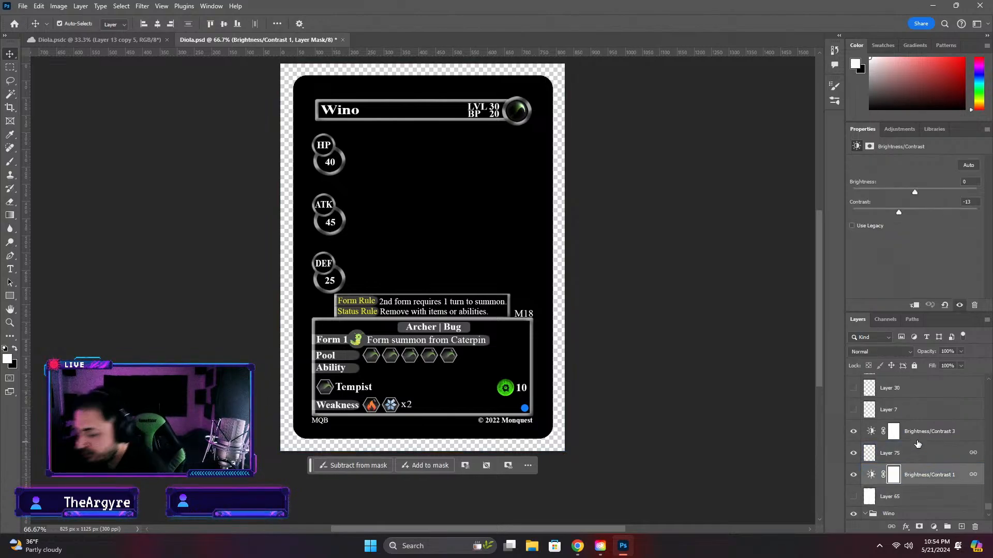
pyautogui.click(854, 453)
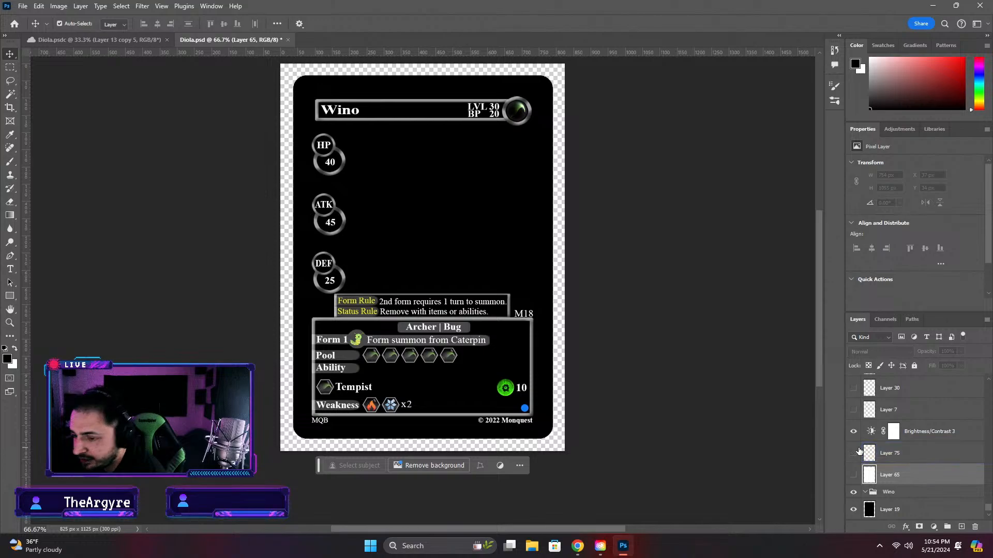
pyautogui.click(921, 433)
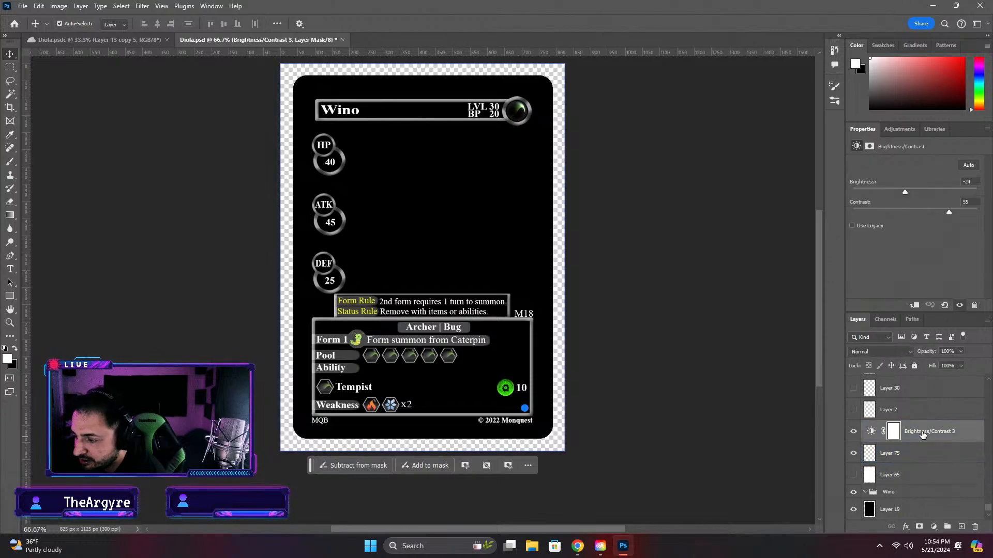
pyautogui.press('Delete')
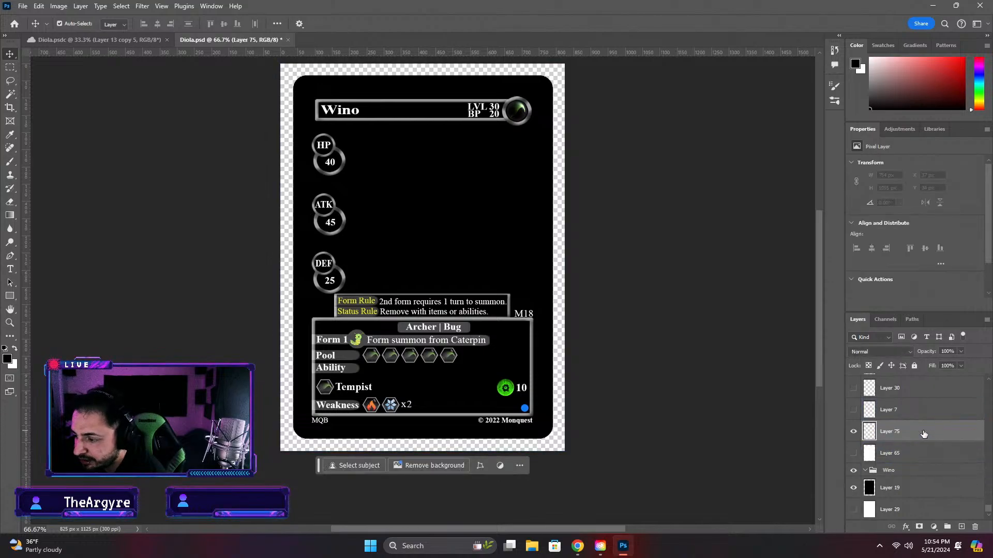
# Check the card with Layer 65 shown and hidden, and delete the Wino group
pyautogui.click(855, 453)
pyautogui.click(853, 453)
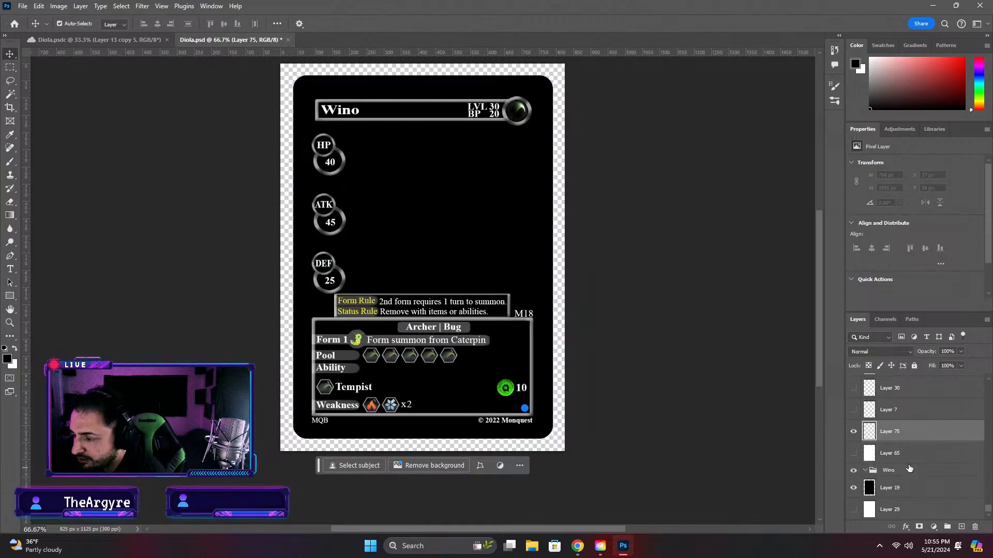
pyautogui.click(911, 470)
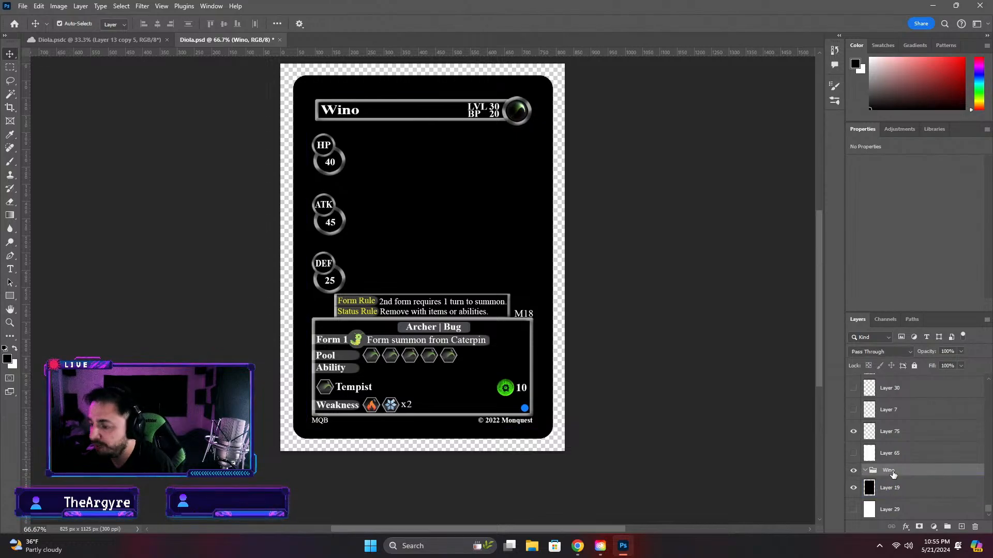
pyautogui.press('Delete')
# Compare the black Layer 19 and white Layer 29 as backdrops, keep Layer 19 shown, and delete Layer 65
pyautogui.scroll(5, 927, 470)
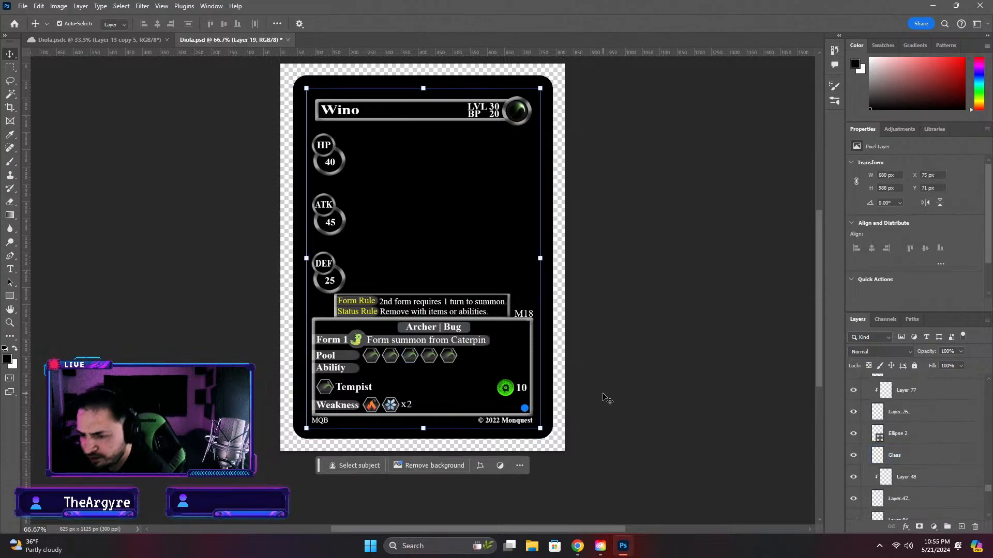
pyautogui.scroll(-3, 886, 501)
pyautogui.scroll(-4, 879, 481)
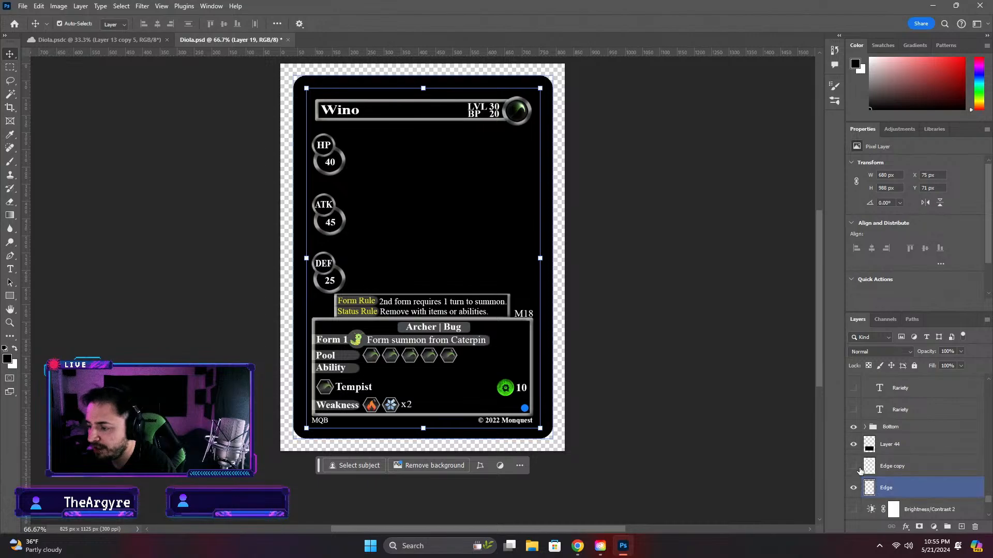
pyautogui.scroll(-3, 868, 459)
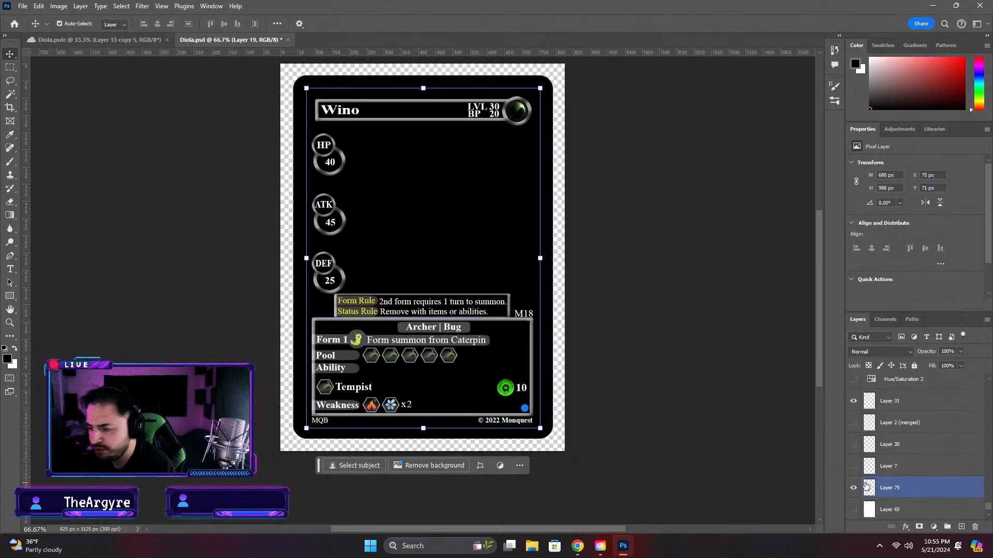
pyautogui.click(853, 488)
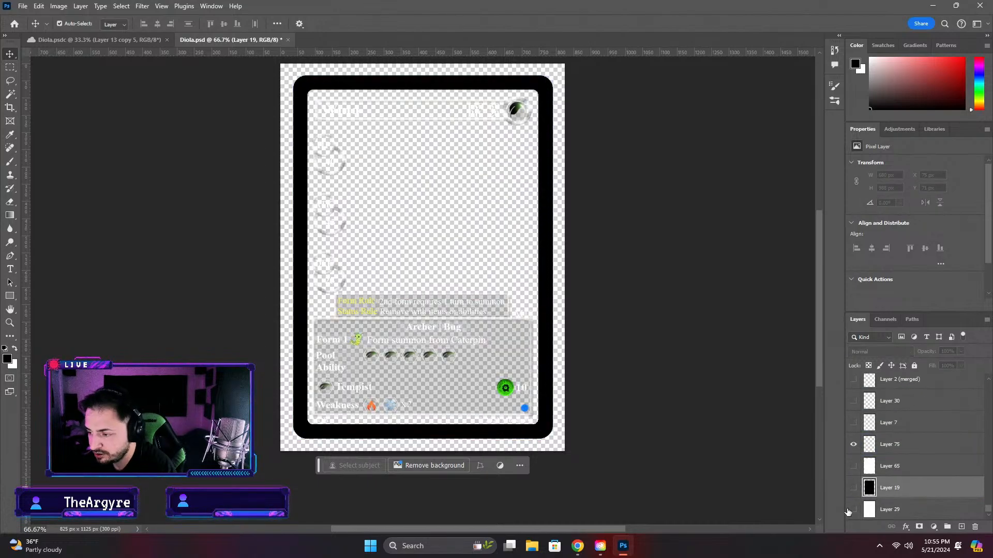
pyautogui.click(854, 510)
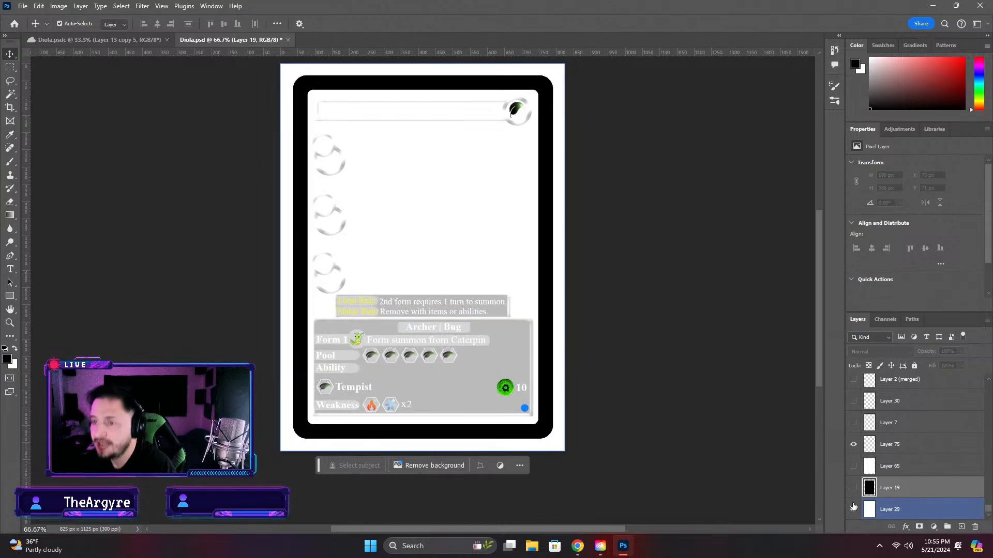
pyautogui.click(854, 509)
pyautogui.click(854, 488)
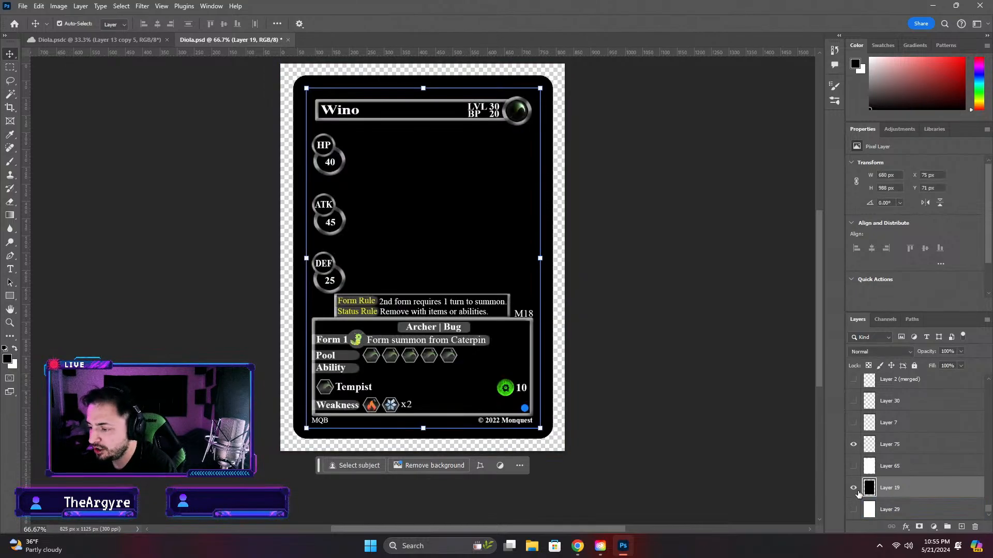
pyautogui.click(918, 469)
pyautogui.press('Delete')
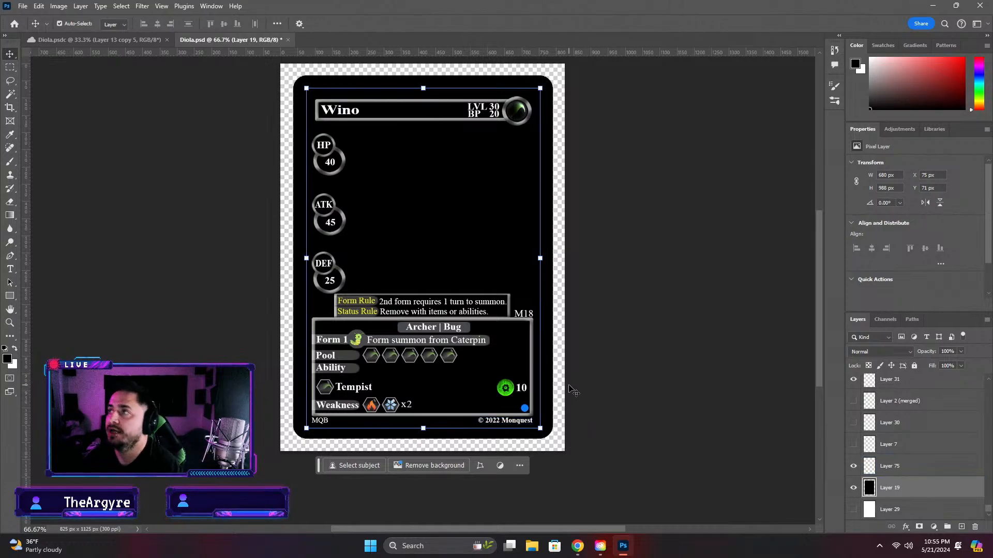
# Switch to the Diola.psdc artwork document and compare the creature with Layer 13 copy 5 shown and hidden
pyautogui.click(129, 38)
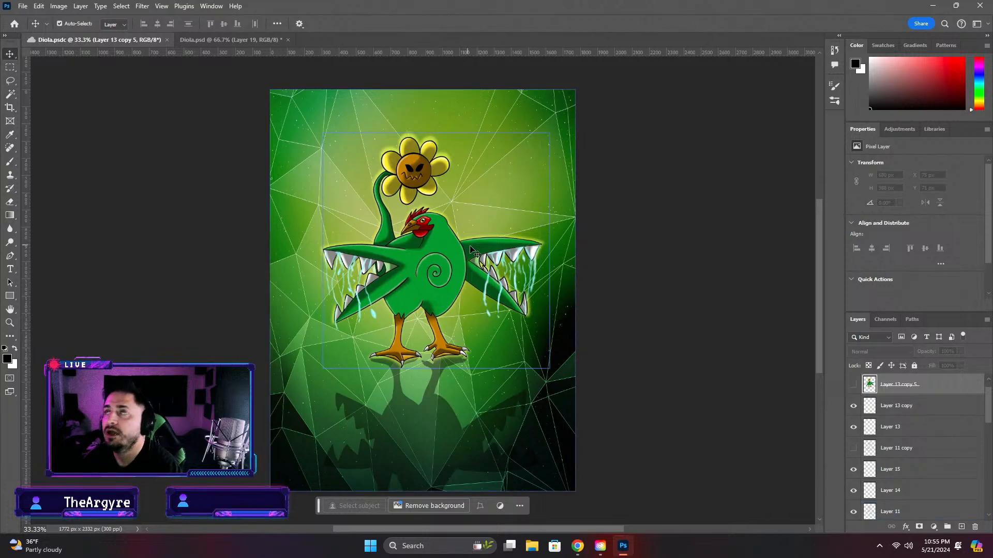
pyautogui.click(493, 260)
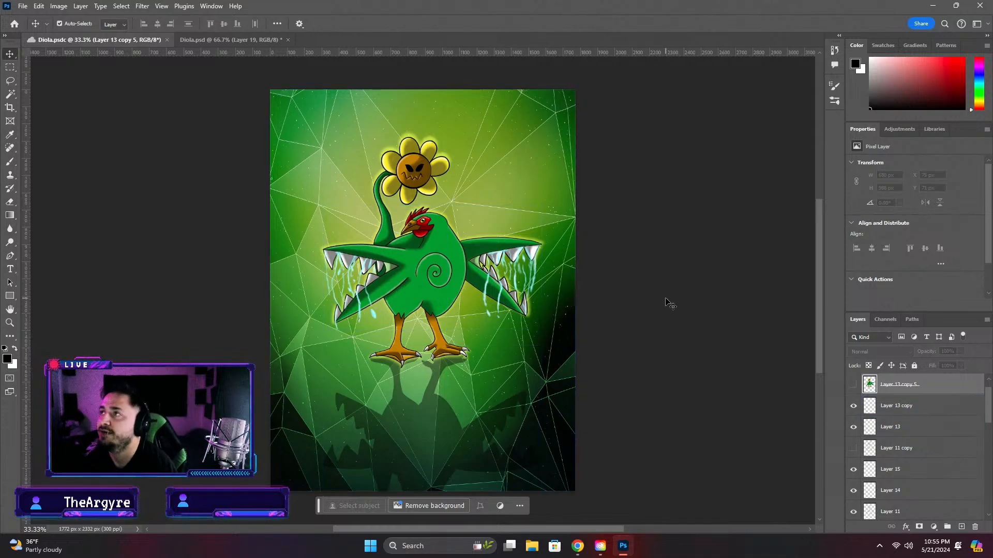
pyautogui.click(854, 385)
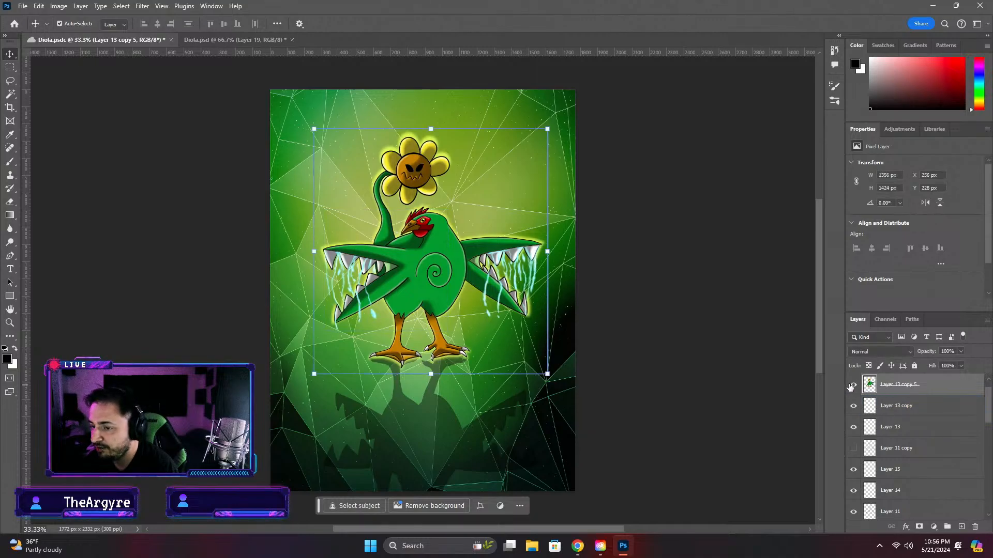
pyautogui.click(853, 385)
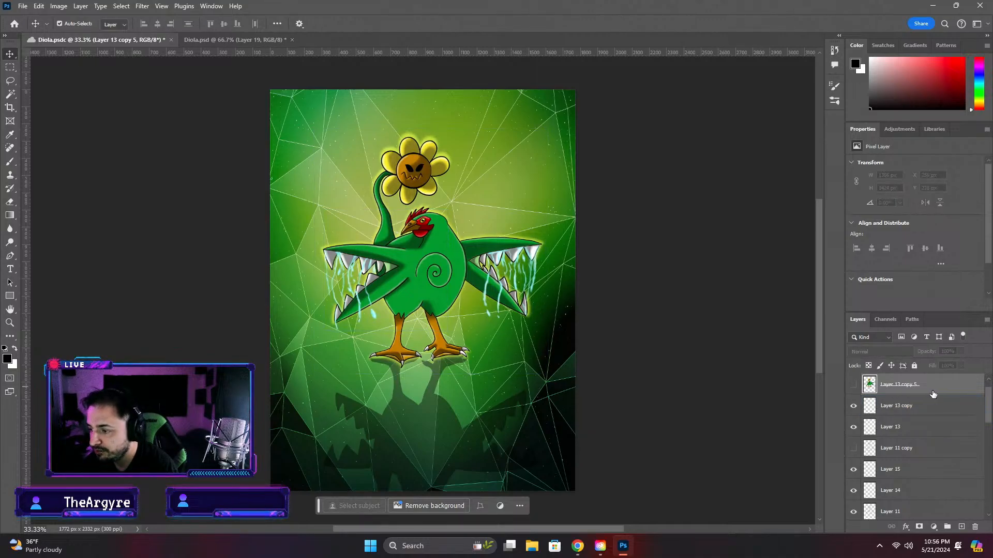
pyautogui.click(854, 385)
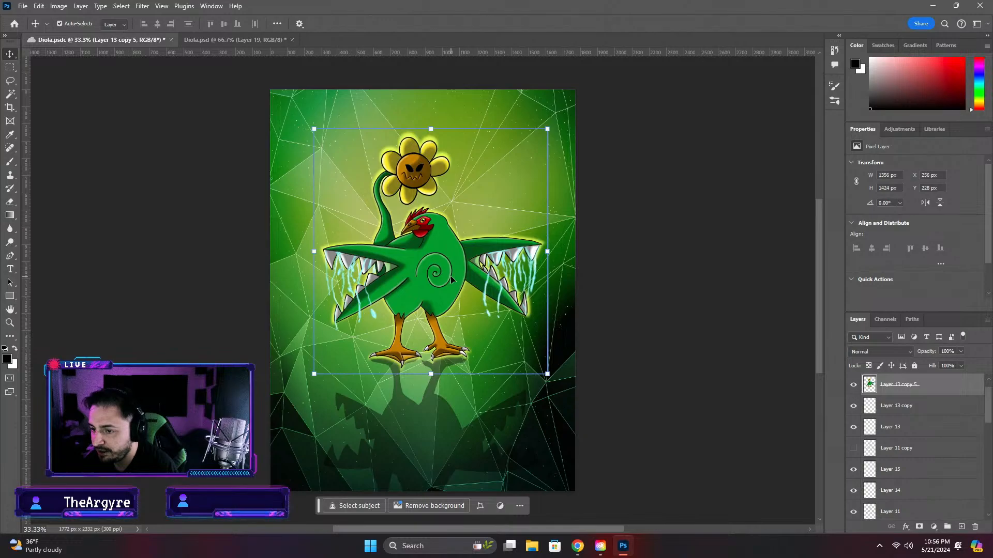
pyautogui.press('Delete')
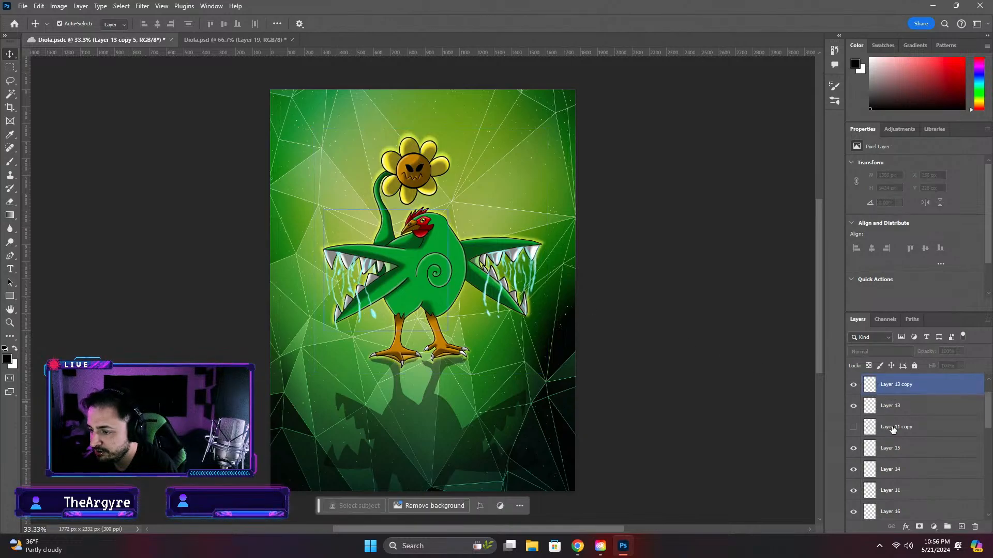
# Select the range of artwork layers from the lower creature layers up through Layer 13 copy 5
pyautogui.scroll(-14, 899, 437)
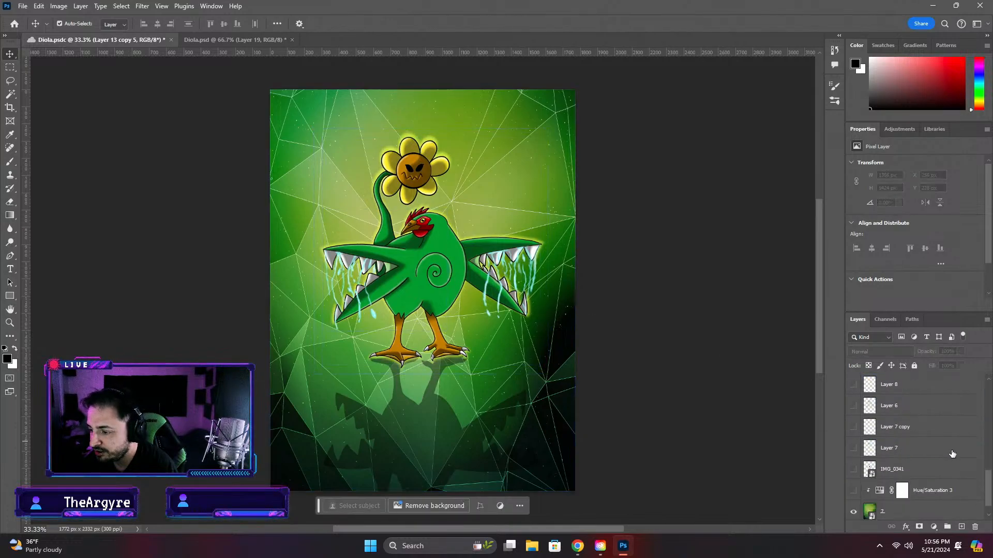
pyautogui.click(936, 471)
pyautogui.scroll(-1, 987, 490)
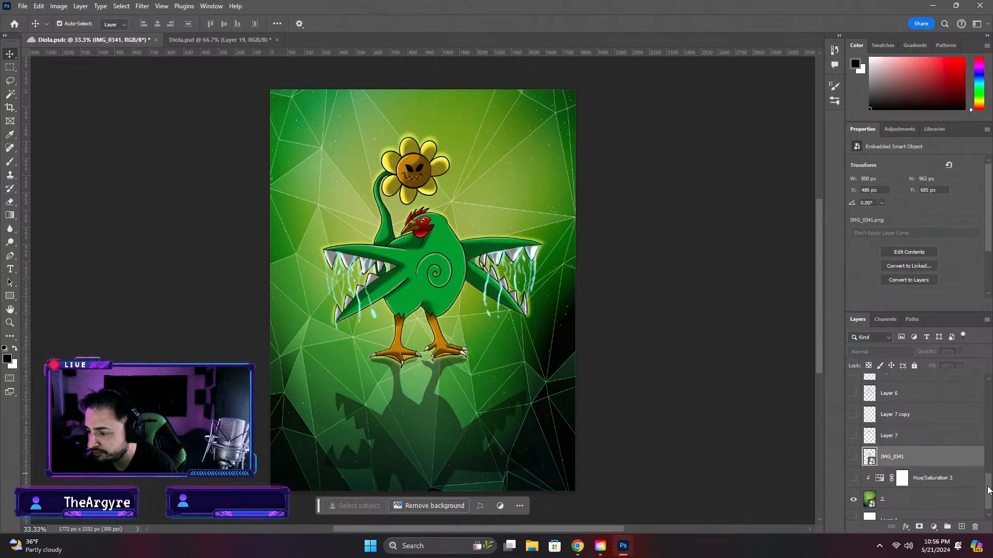
pyautogui.moveTo(987, 491); pyautogui.dragTo(992, 449)
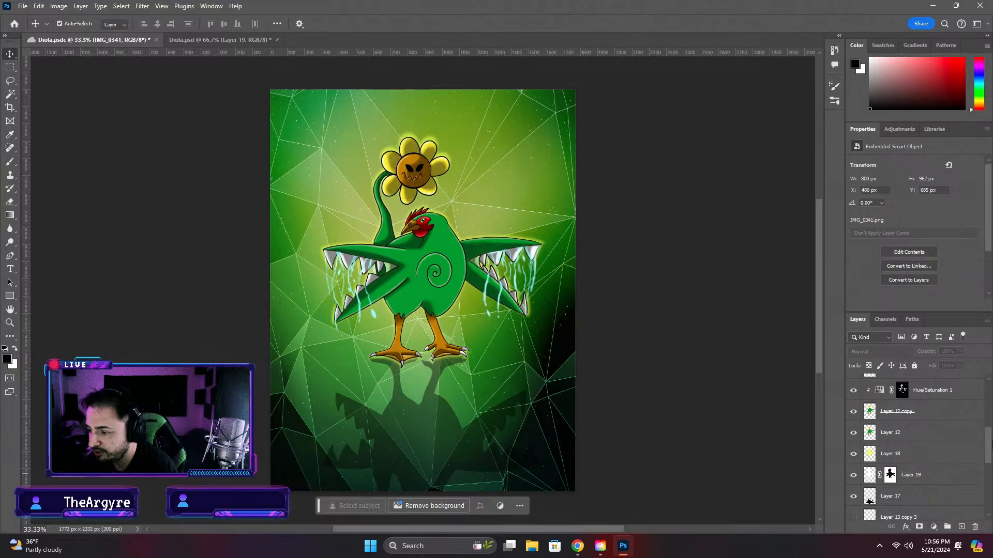
pyautogui.click(918, 475)
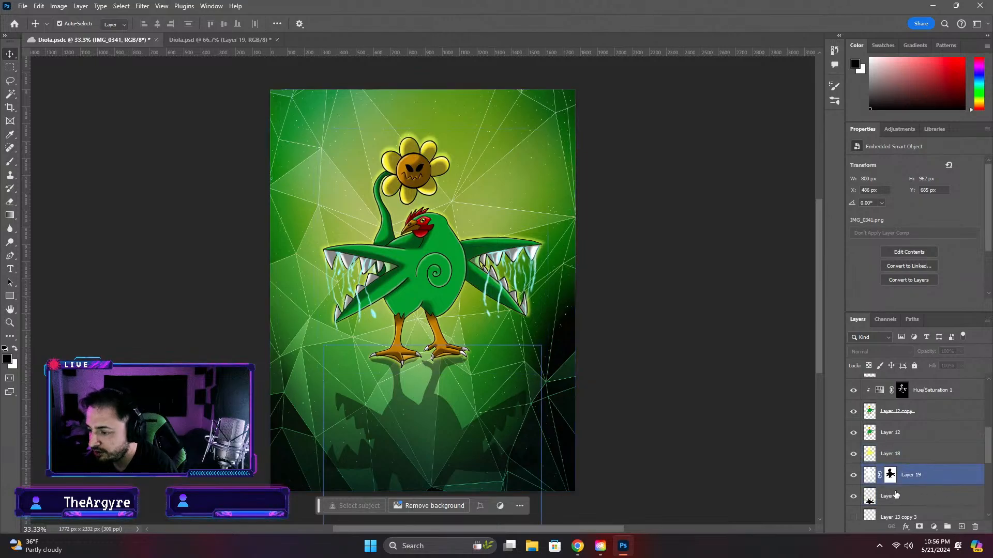
pyautogui.moveTo(989, 453); pyautogui.dragTo(988, 388)
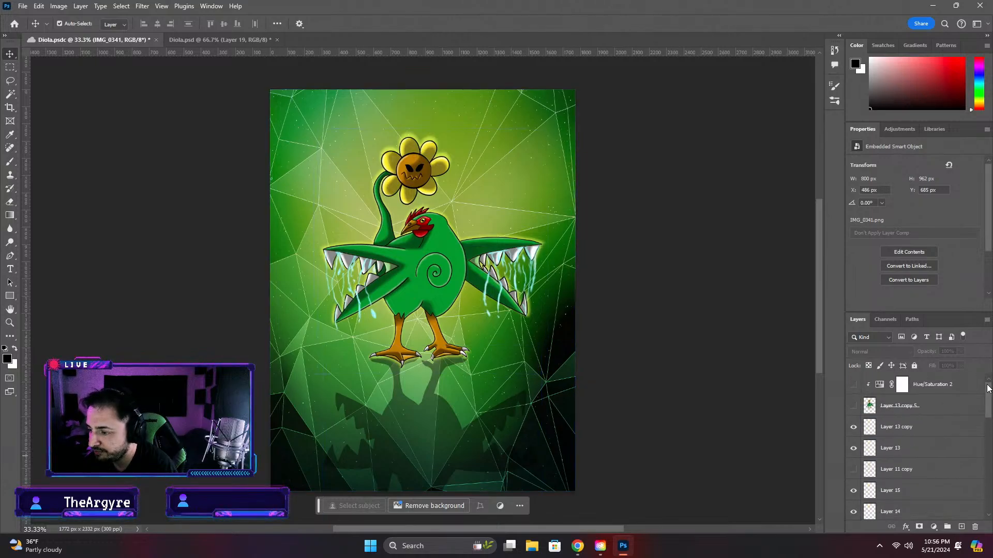
pyautogui.keyDown('shift'); pyautogui.click(954, 409); pyautogui.keyUp('shift')
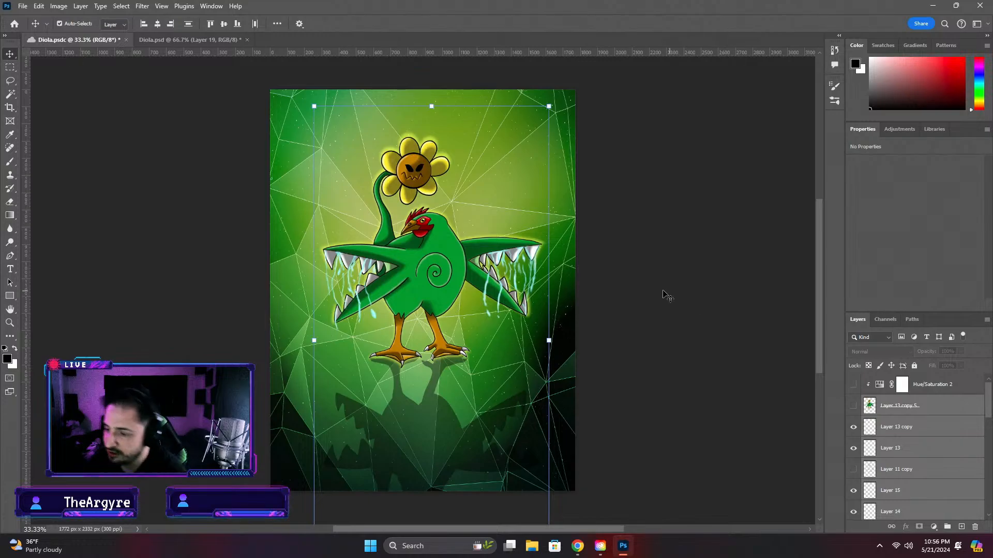
pyautogui.click(941, 448)
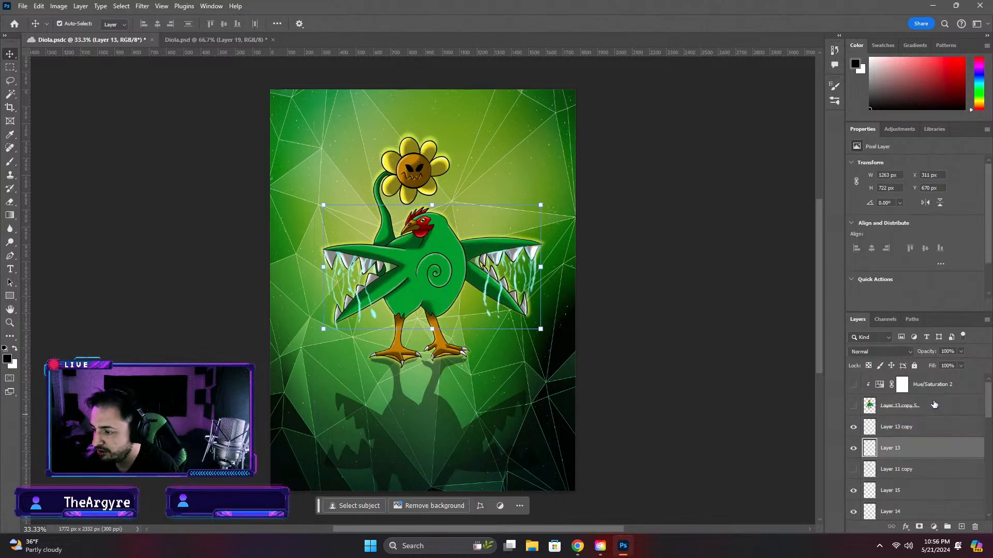
pyautogui.click(949, 410)
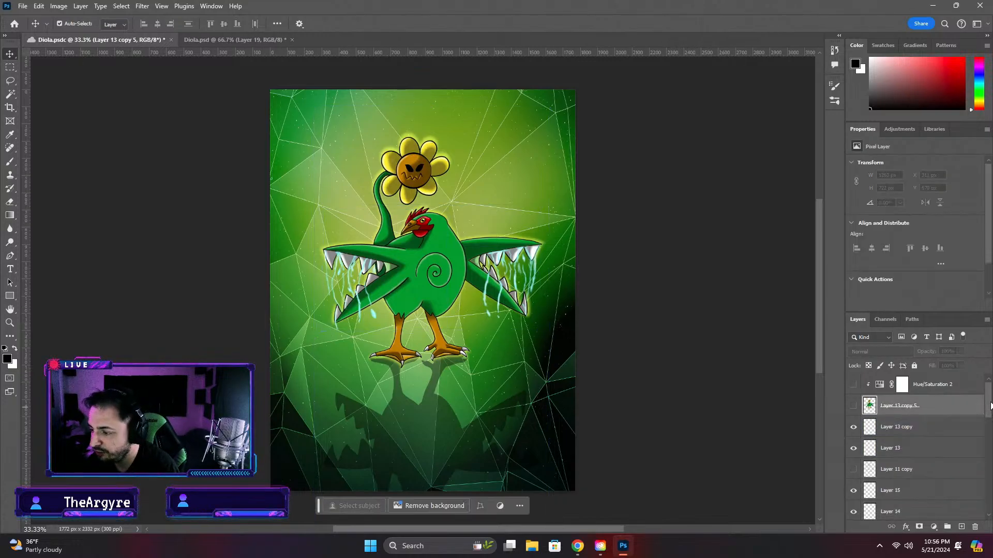
pyautogui.scroll(-5, 925, 434)
pyautogui.keyDown('shift'); pyautogui.click(914, 447); pyautogui.keyUp('shift')
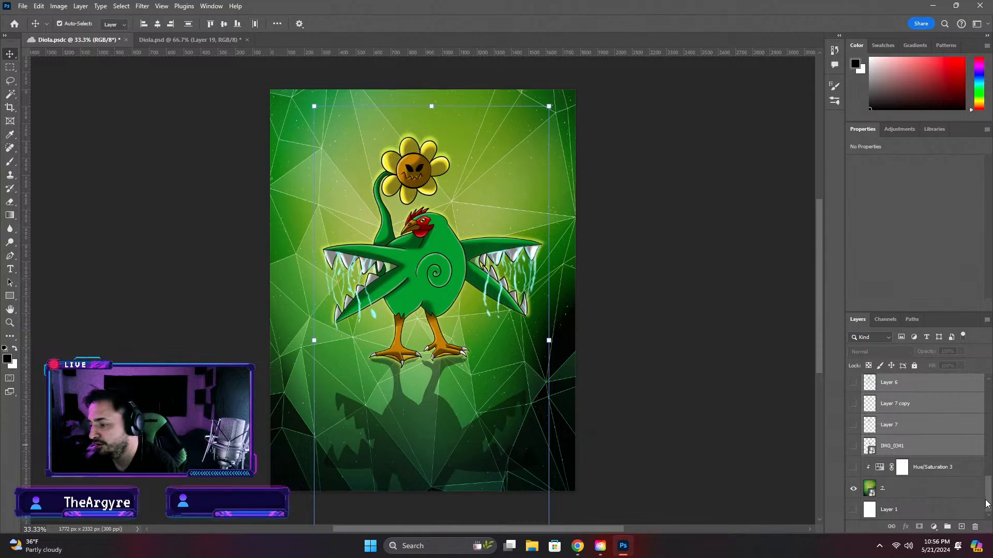
pyautogui.moveTo(988, 504); pyautogui.dragTo(990, 399)
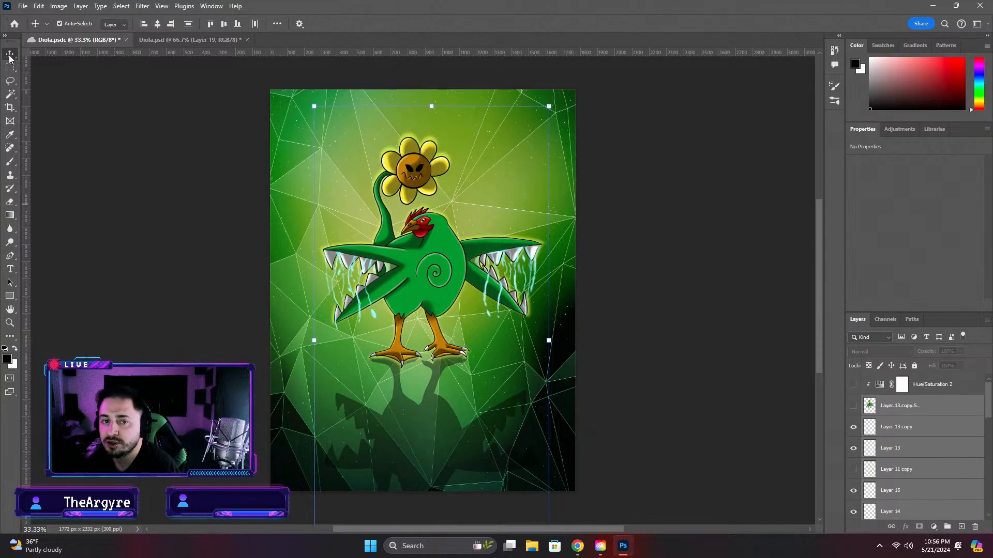
pyautogui.click(231, 168)
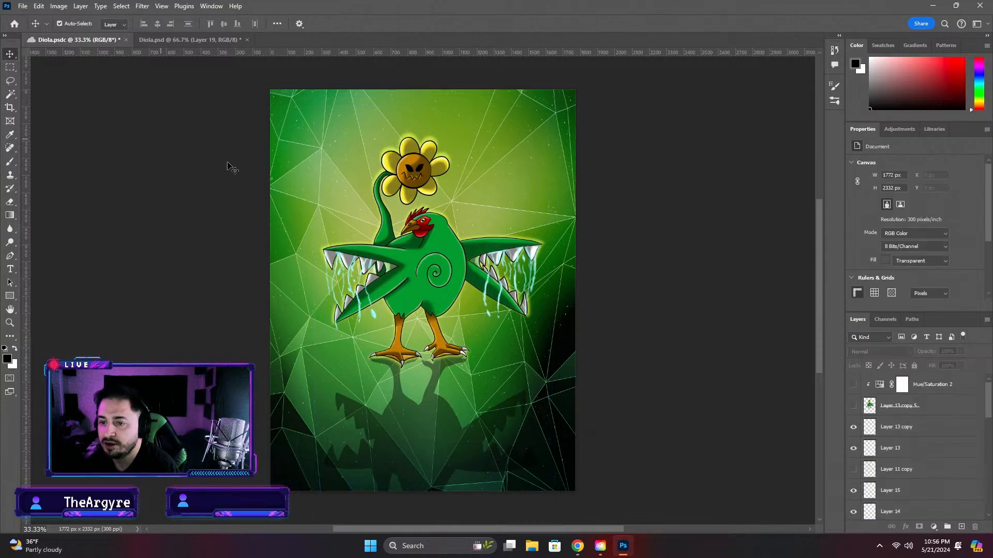
# Turn off Auto-Select and try selecting the artwork layers from Layer 13 copy 5 down through IMG_0341
pyautogui.click(963, 404)
pyautogui.scroll(-5, 964, 405)
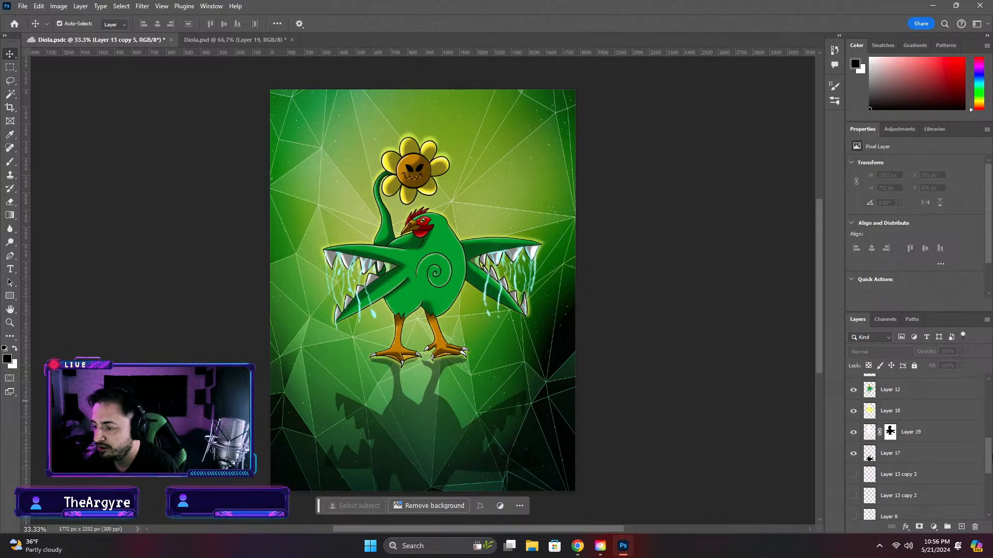
pyautogui.scroll(-5, 935, 455)
pyautogui.keyDown('shift'); pyautogui.click(935, 466); pyautogui.keyUp('shift')
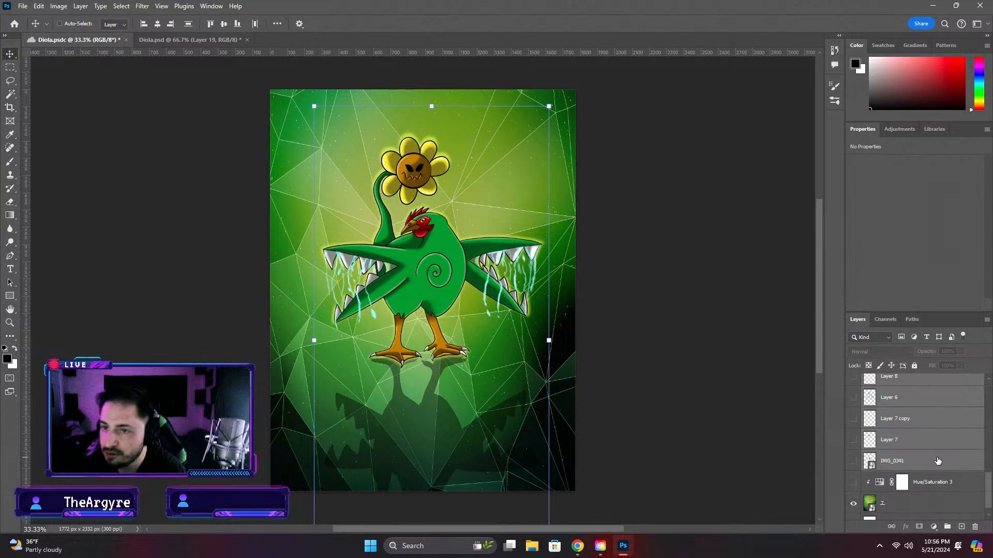
pyautogui.click(59, 24)
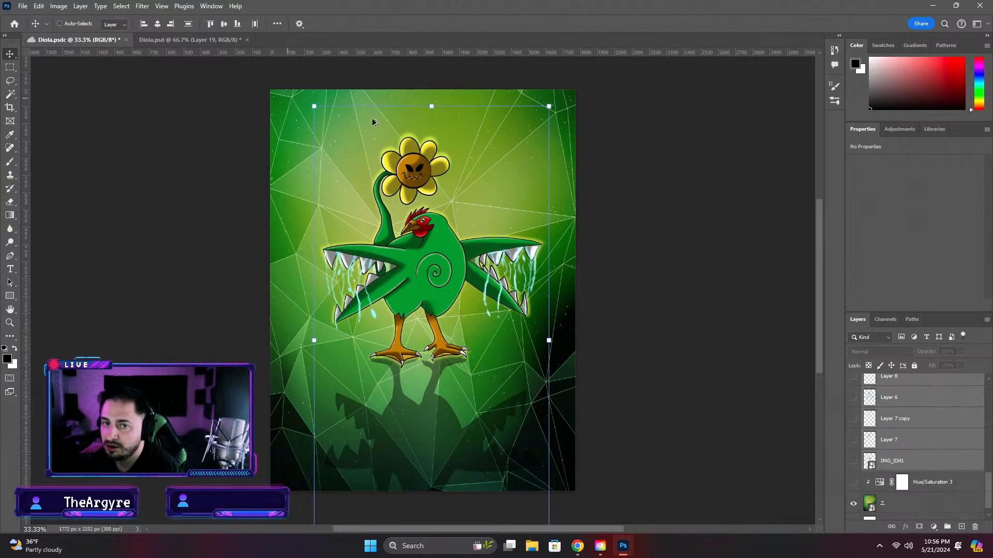
pyautogui.keyDown('ctrl'); pyautogui.click(697, 225); pyautogui.keyUp('ctrl')
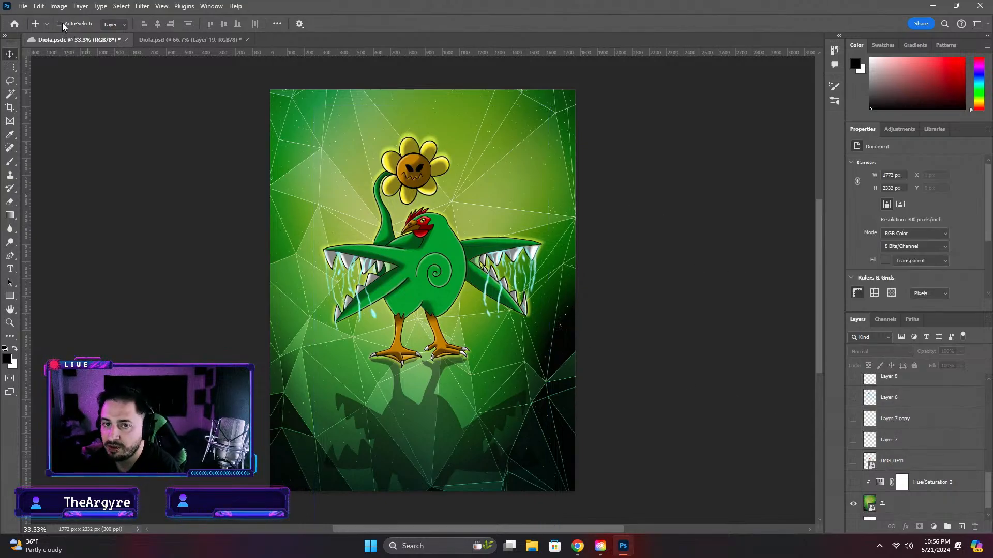
# Save and close the Diola.psdc artwork, and reopen it from the Mons folder of the cloud files
pyautogui.hotkey('ctrl', 's')
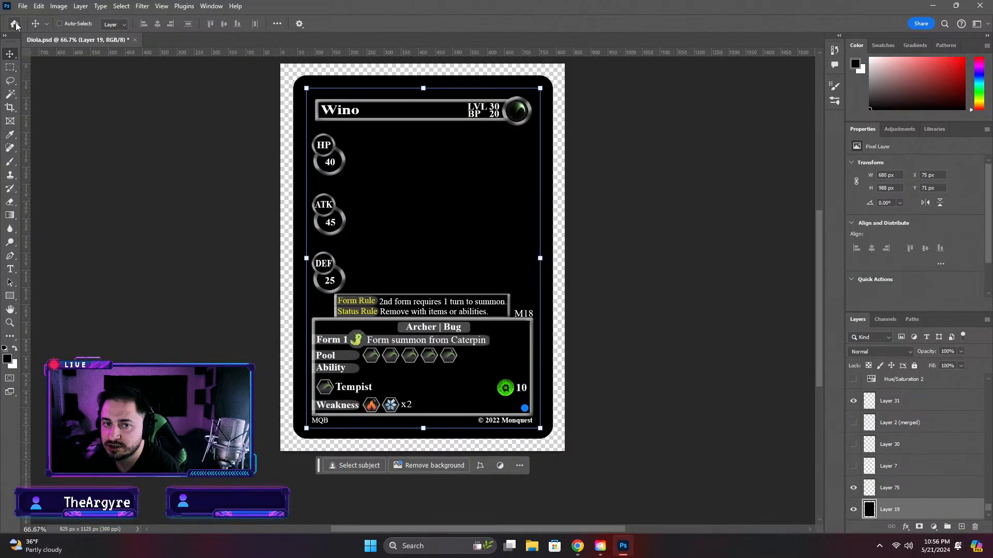
pyautogui.click(14, 24)
pyautogui.click(164, 158)
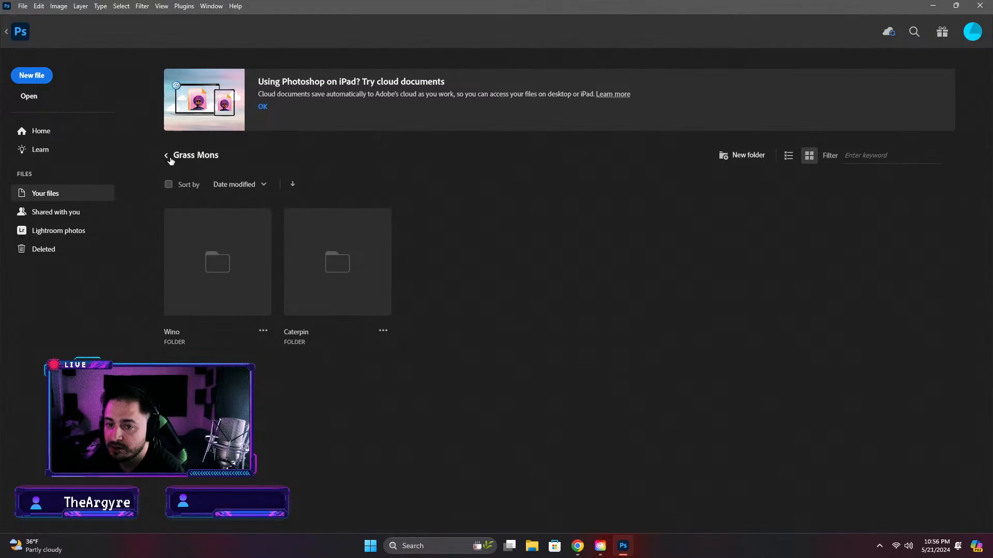
pyautogui.click(168, 157)
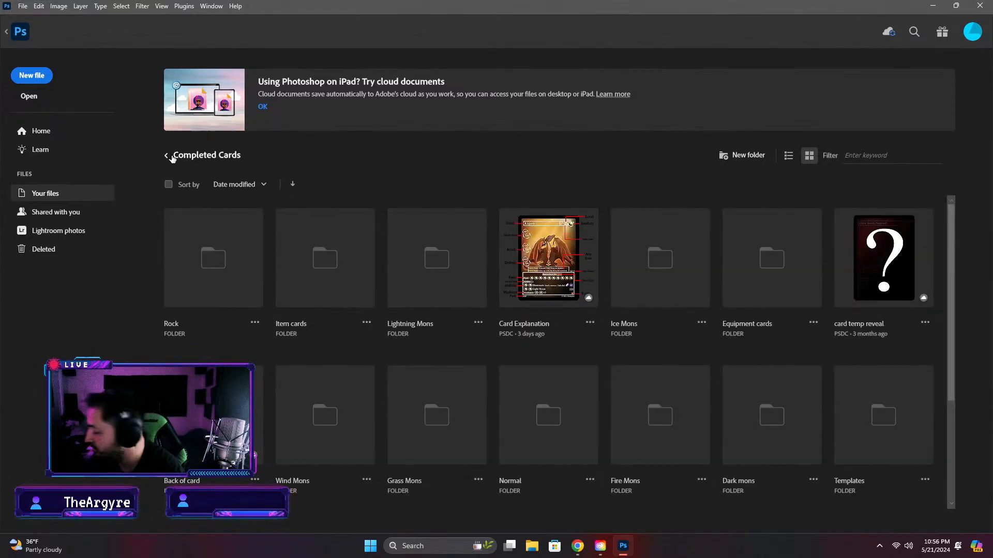
pyautogui.click(167, 157)
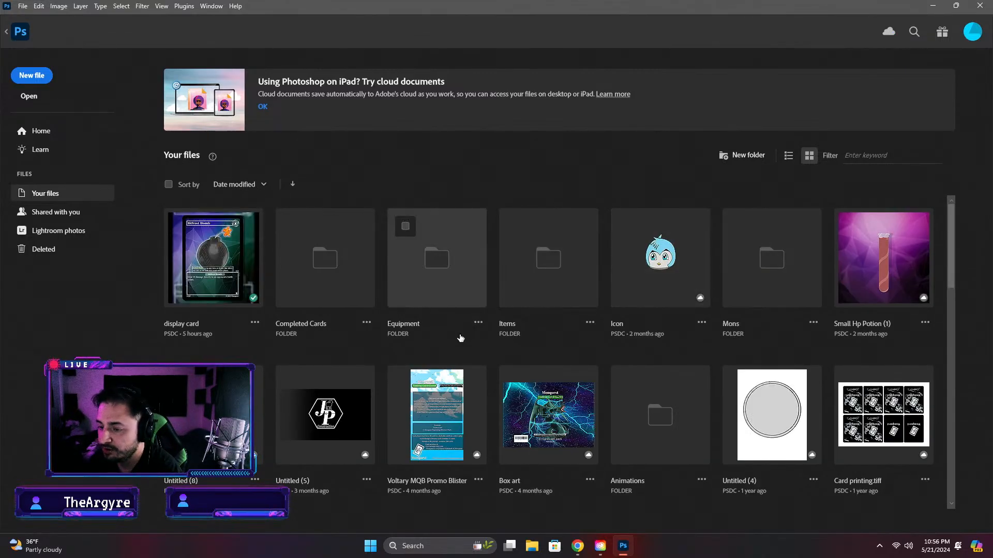
pyautogui.click(762, 281)
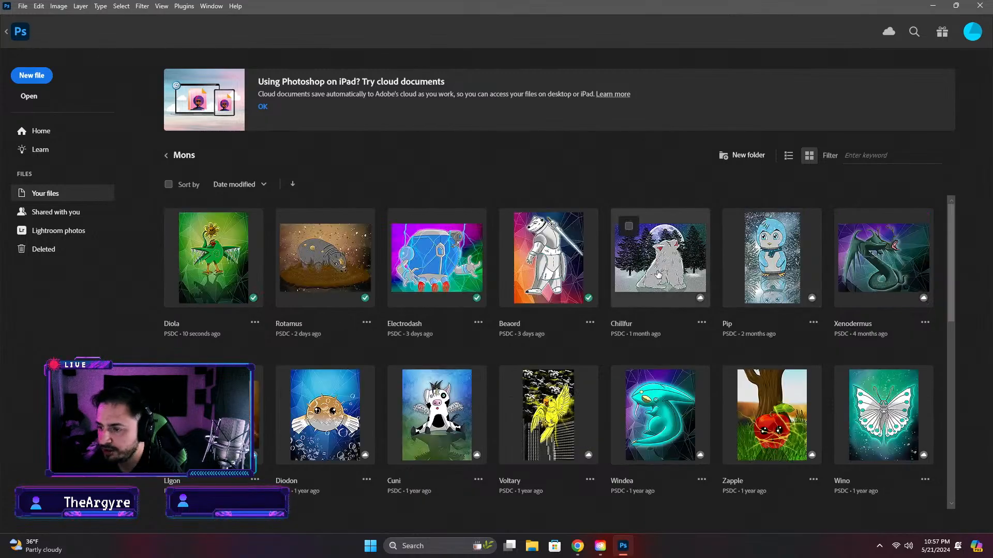
pyautogui.click(223, 251)
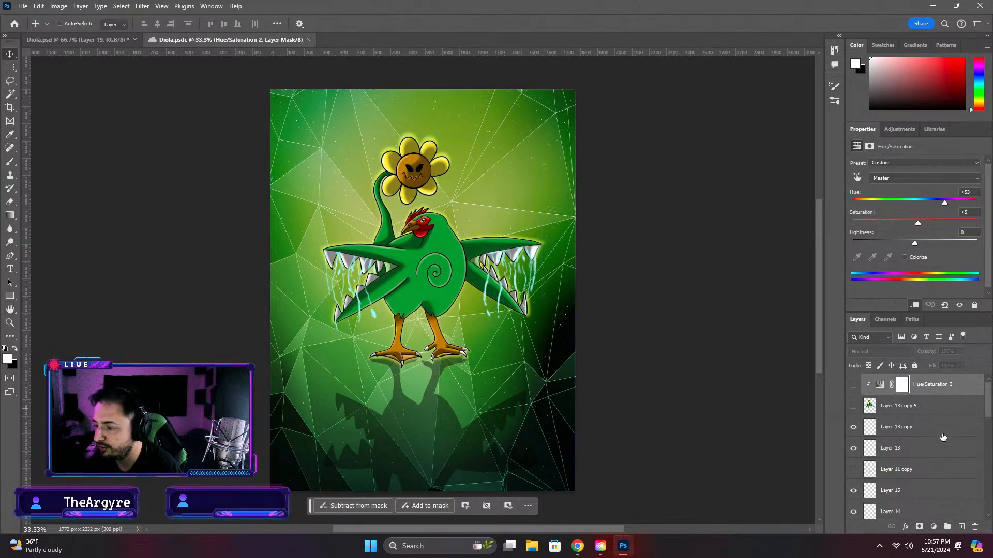
# Stamp the layers from IMG_0341 up through Hue/Saturation 2 into one merged copy and bring it into the Diola.psd card
pyautogui.scroll(-10, 942, 437)
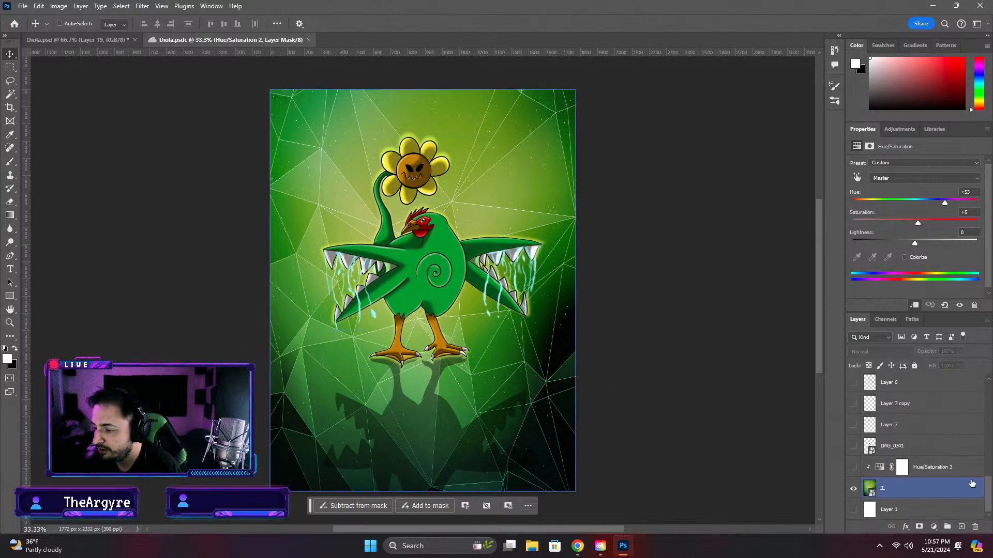
pyautogui.click(941, 443)
pyautogui.moveTo(990, 488); pyautogui.dragTo(990, 380)
pyautogui.keyDown('shift'); pyautogui.click(956, 392); pyautogui.keyUp('shift')
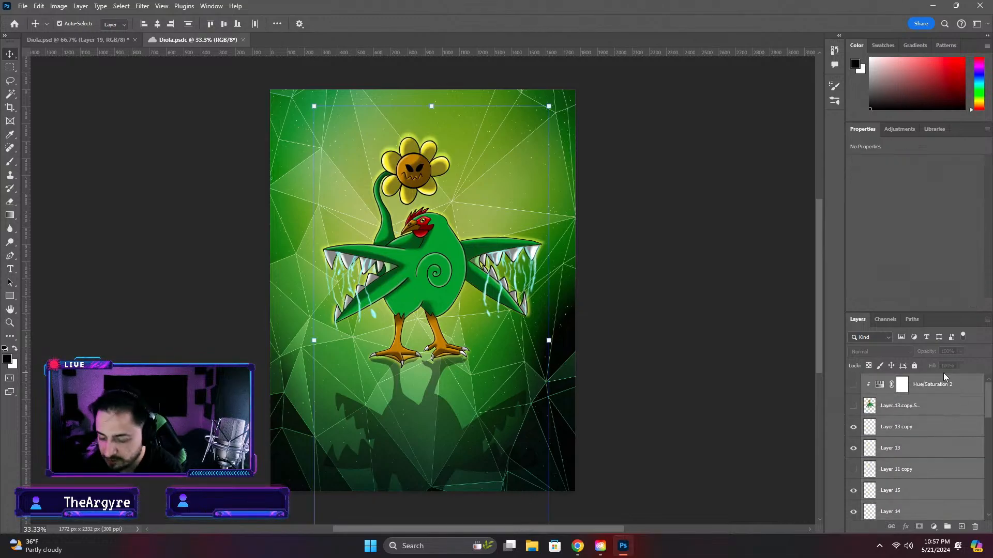
pyautogui.hotkey('ctrl', 'alt', 'e')
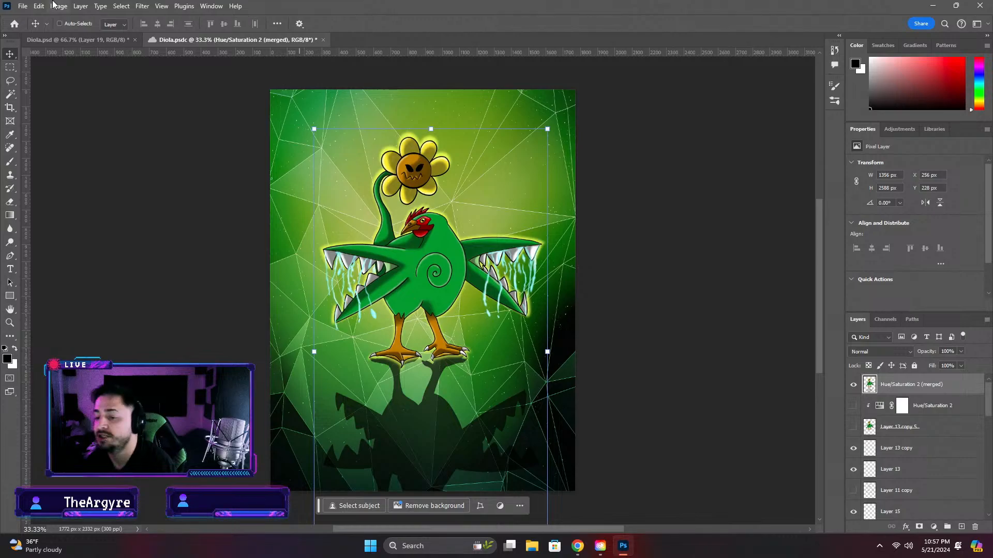
pyautogui.moveTo(162, 58); pyautogui.dragTo(433, 200)
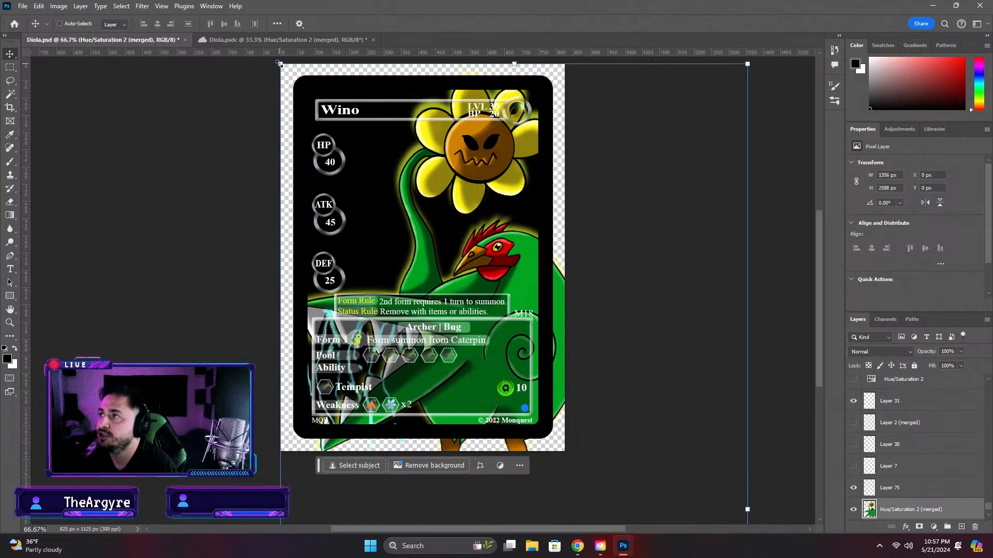
pyautogui.moveTo(280, 62); pyautogui.dragTo(397, 230)
pyautogui.hotkey('ctrl', 'z')
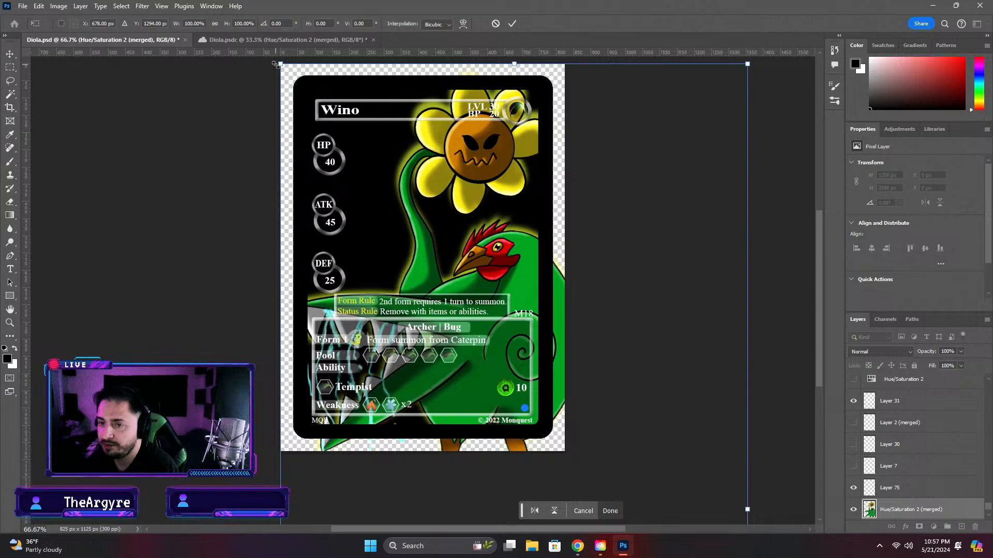
pyautogui.moveTo(274, 63); pyautogui.dragTo(373, 163)
pyautogui.hotkey('ctrl', 'z')
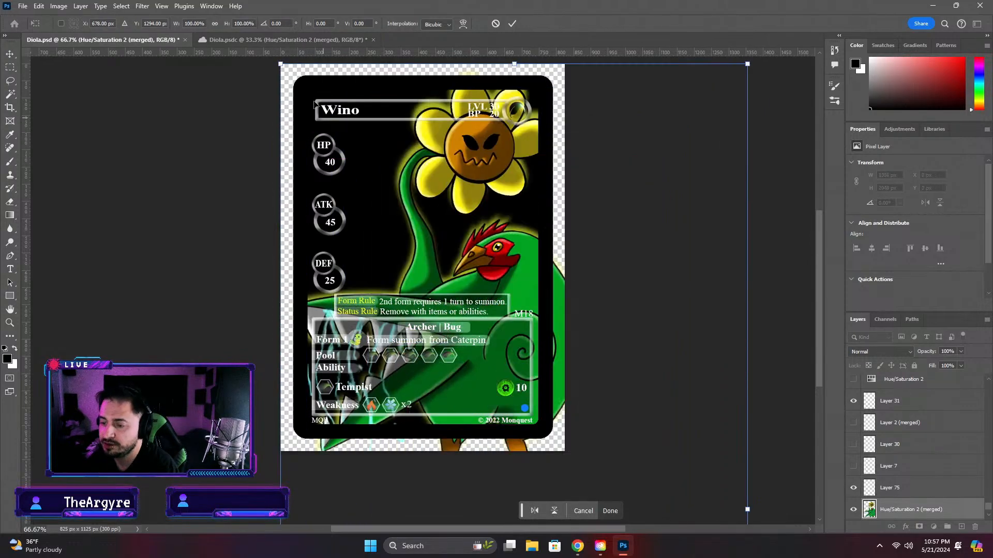
pyautogui.moveTo(281, 64); pyautogui.dragTo(437, 205)
pyautogui.hotkey('ctrl', 'z')
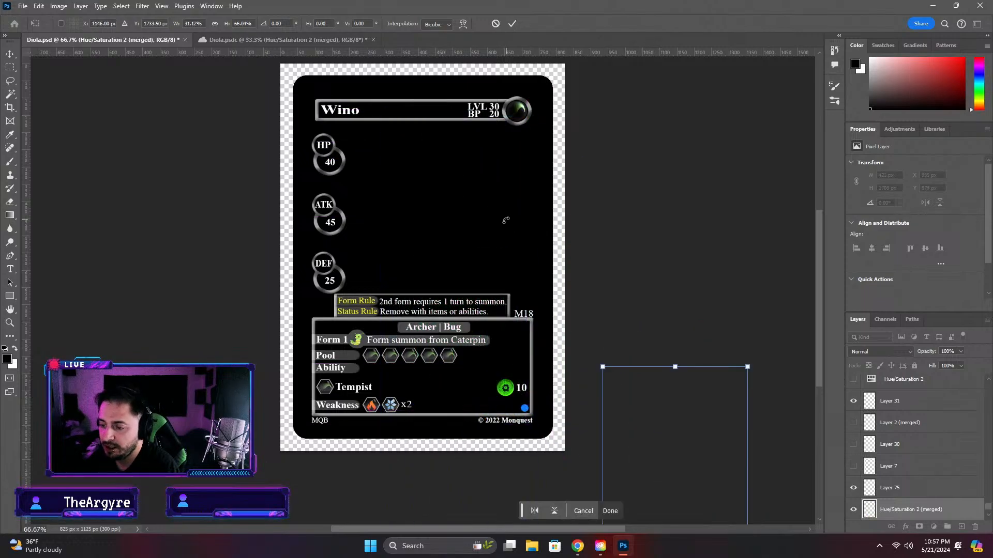
pyautogui.hotkey('ctrl', 'z')
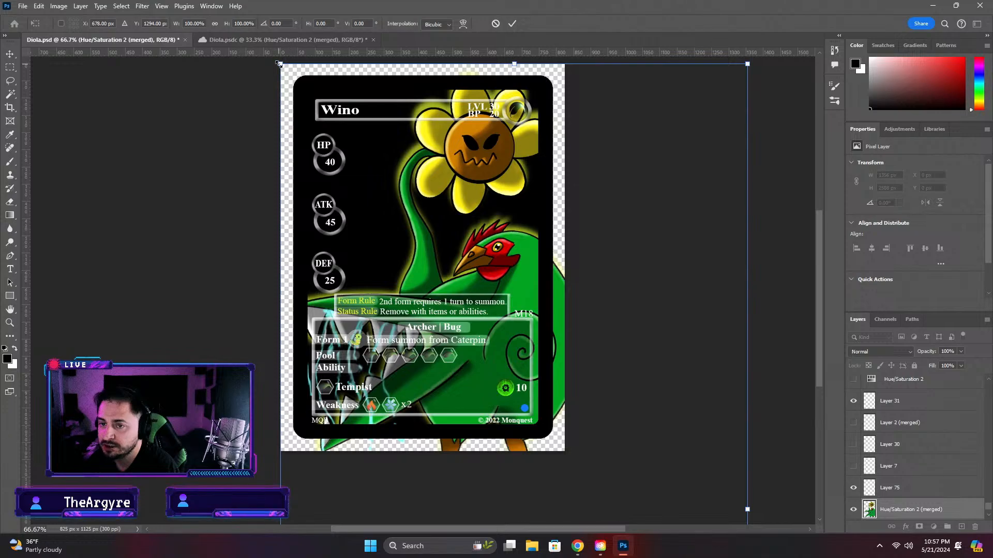
# Scale the merged creature proportionally to about 594 × 1133 px and position it at about X 156, Y 169 px on the card
pyautogui.moveTo(280, 63); pyautogui.dragTo(581, 414)
pyautogui.moveTo(650, 454); pyautogui.dragTo(468, 122)
pyautogui.moveTo(299, 99); pyautogui.dragTo(415, 198)
pyautogui.moveTo(459, 258); pyautogui.dragTo(424, 144)
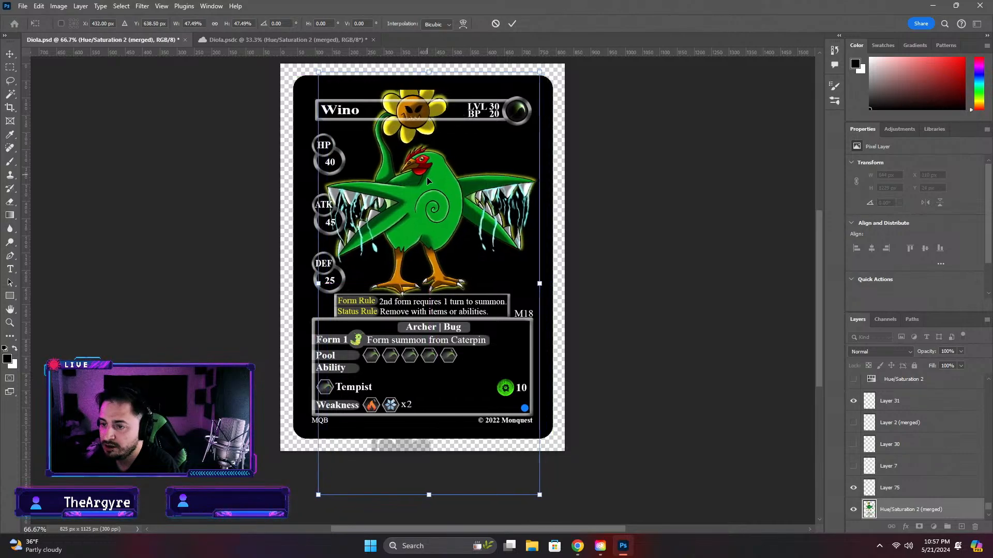
pyautogui.moveTo(427, 179); pyautogui.dragTo(429, 209)
pyautogui.moveTo(321, 107); pyautogui.dragTo(335, 121)
pyautogui.moveTo(414, 218); pyautogui.dragTo(414, 228)
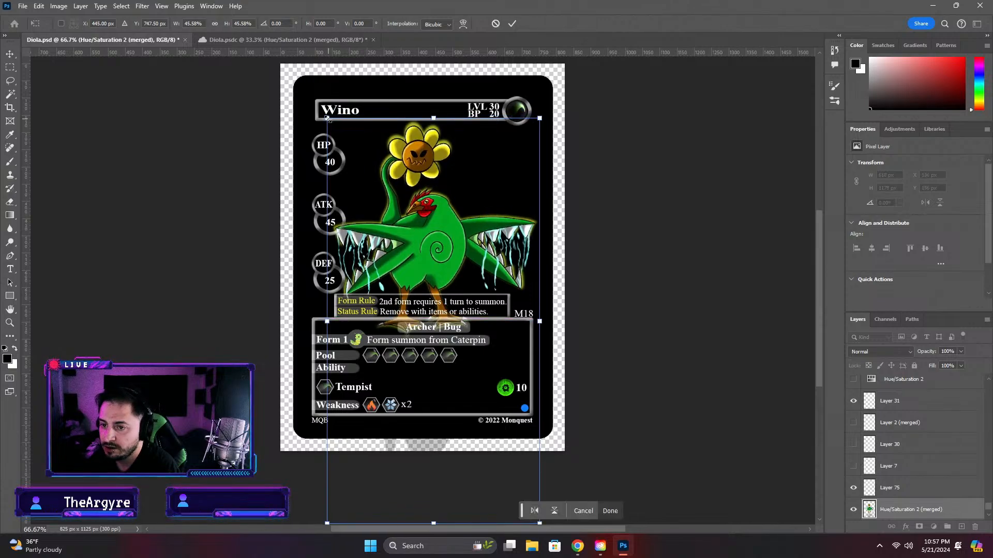
pyautogui.moveTo(327, 118); pyautogui.dragTo(335, 134)
pyautogui.moveTo(434, 265); pyautogui.dragTo(434, 254)
pyautogui.moveTo(910, 509); pyautogui.dragTo(932, 477)
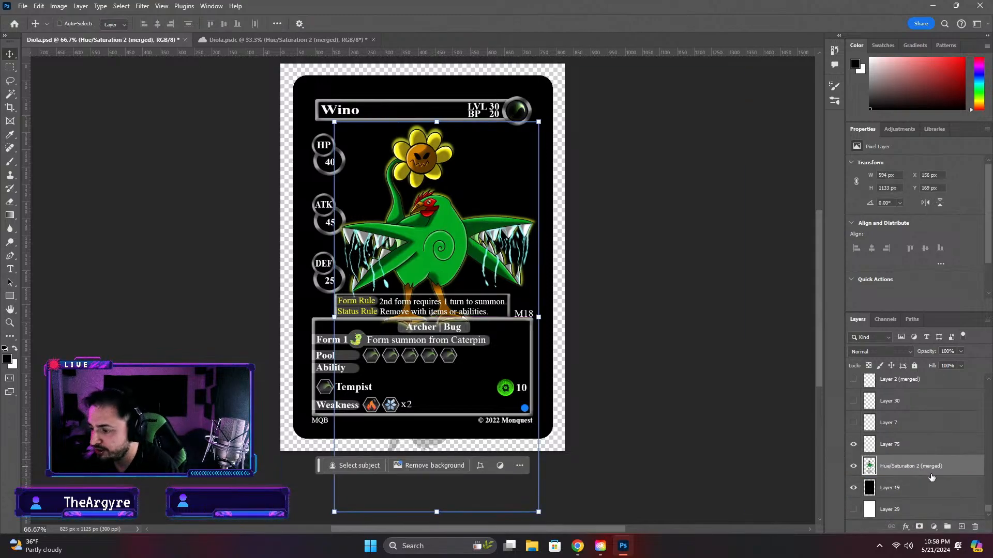
# Check the card with the merged creature layer shown and hidden, and against the black Layer 19 and white Layer 29 backdrops
pyautogui.click(928, 484)
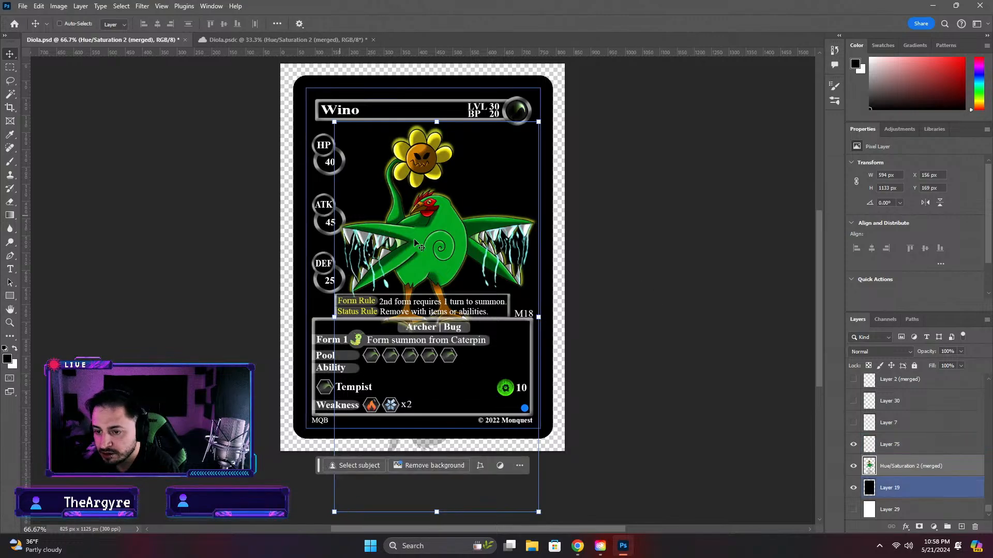
pyautogui.click(853, 466)
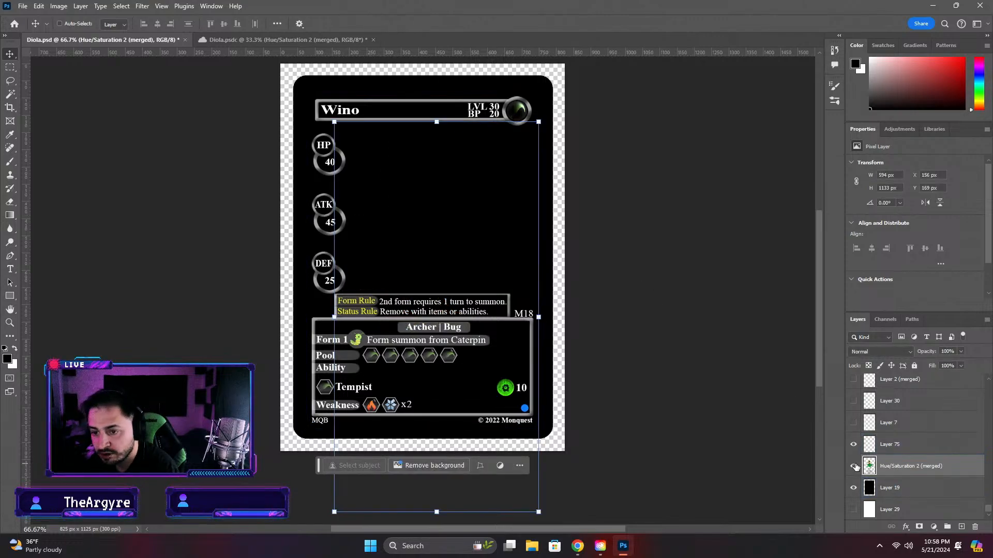
pyautogui.click(853, 466)
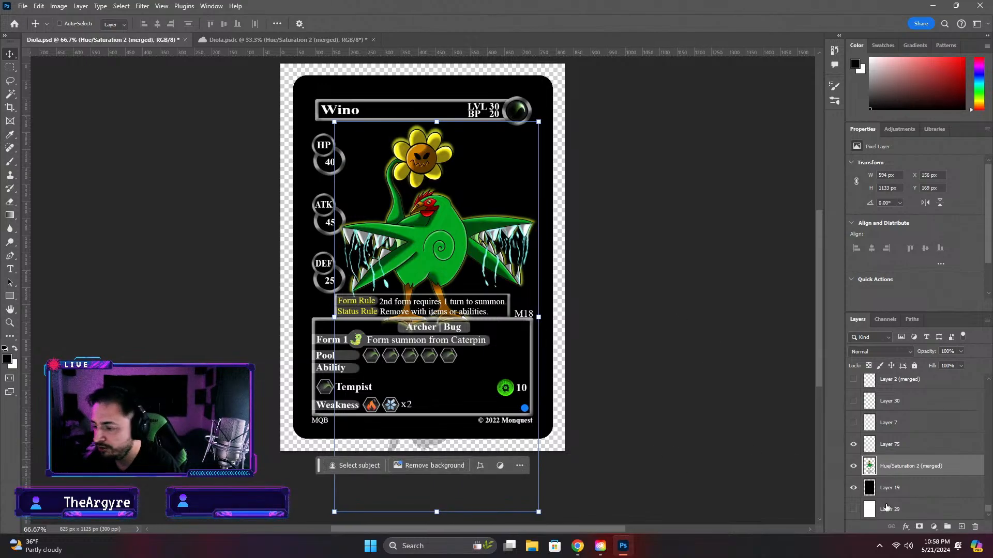
pyautogui.click(852, 489)
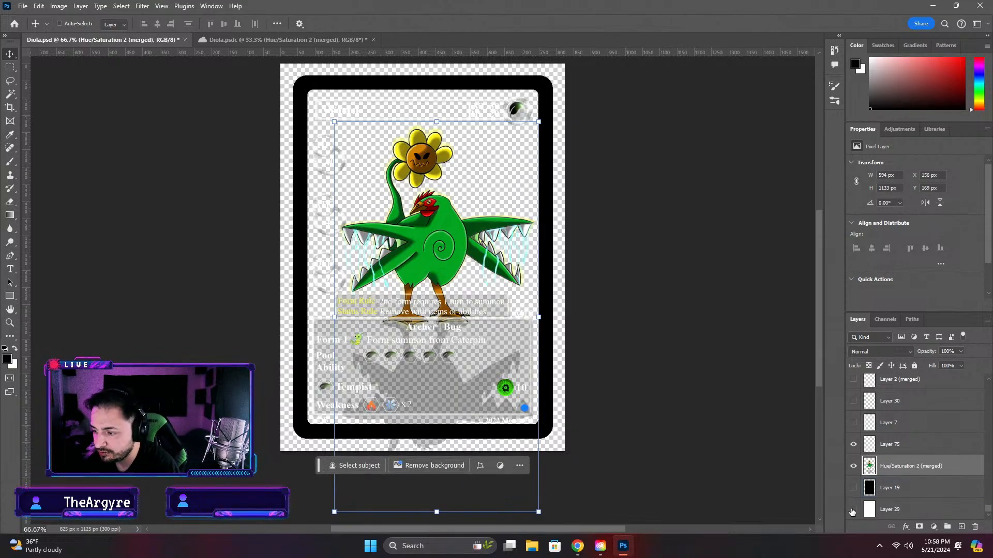
pyautogui.click(853, 510)
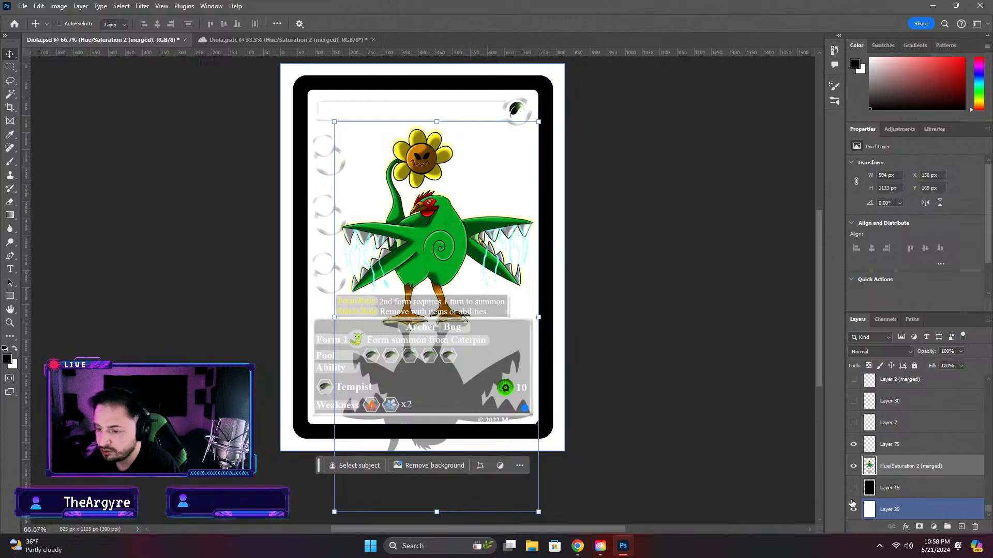
pyautogui.click(852, 508)
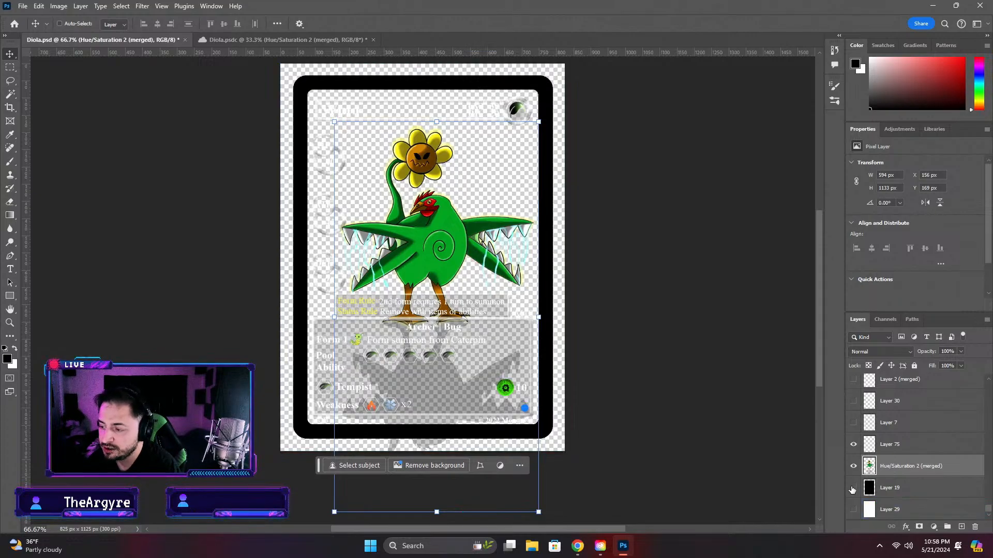
pyautogui.click(852, 488)
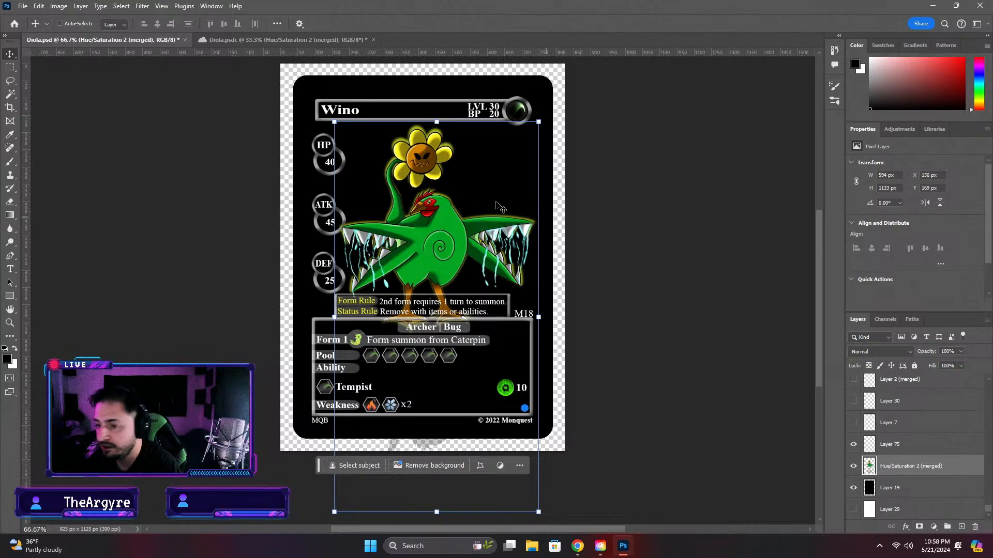
# Select the empty area around the creature on the merged layer with the Magic Wand at tolerance 32
pyautogui.click(547, 190)
pyautogui.press('Return')
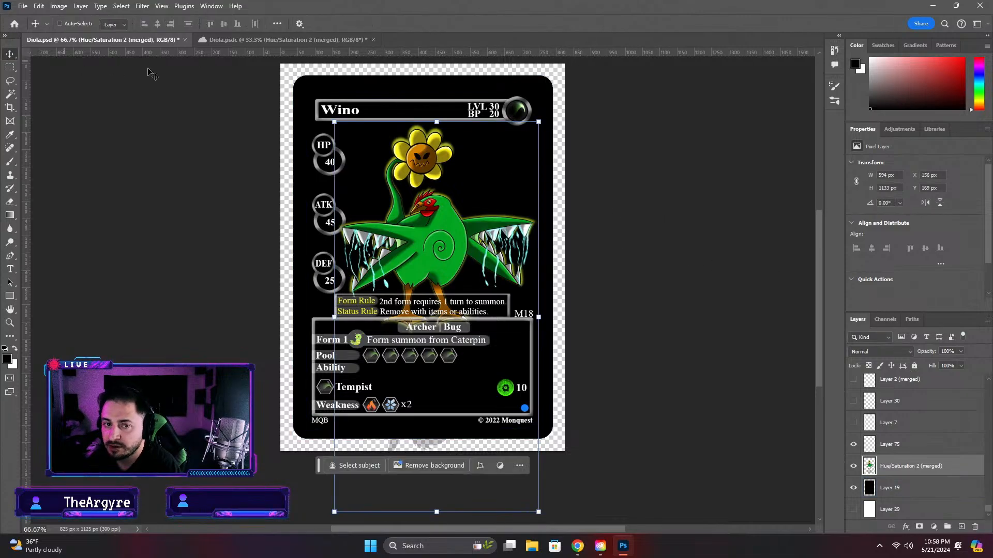
pyautogui.click(9, 94)
pyautogui.click(297, 155)
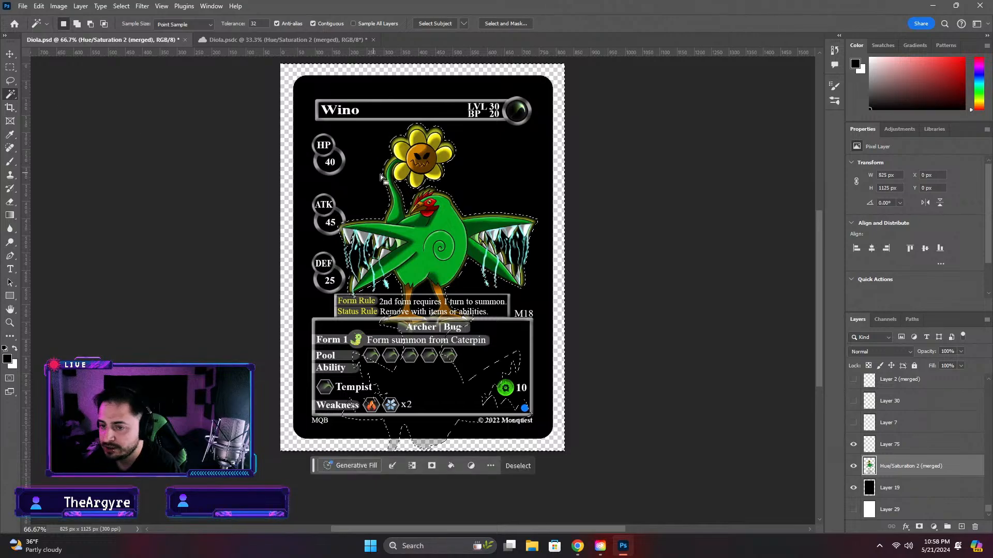
pyautogui.hotkey('ctrl', 'd')
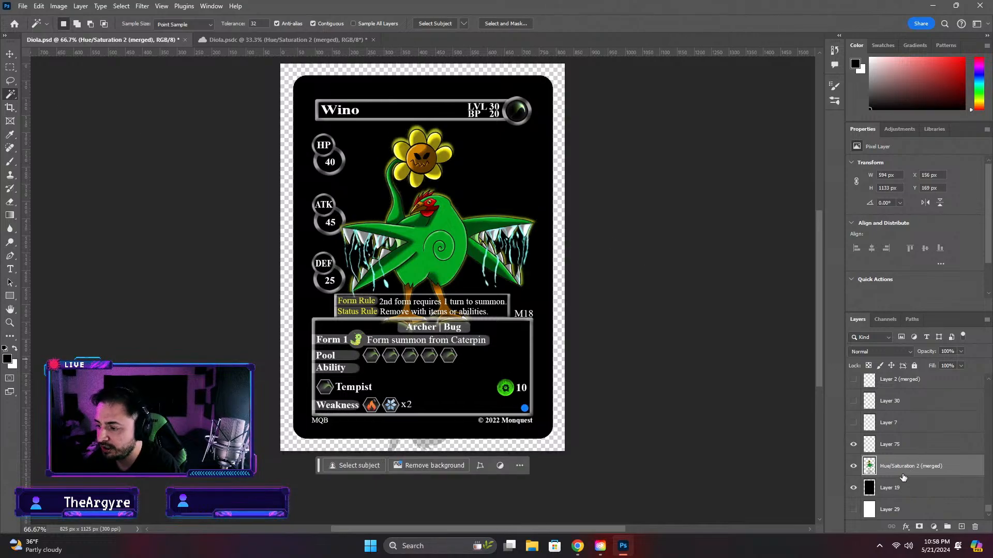
pyautogui.scroll(6, 937, 460)
pyautogui.click(923, 420)
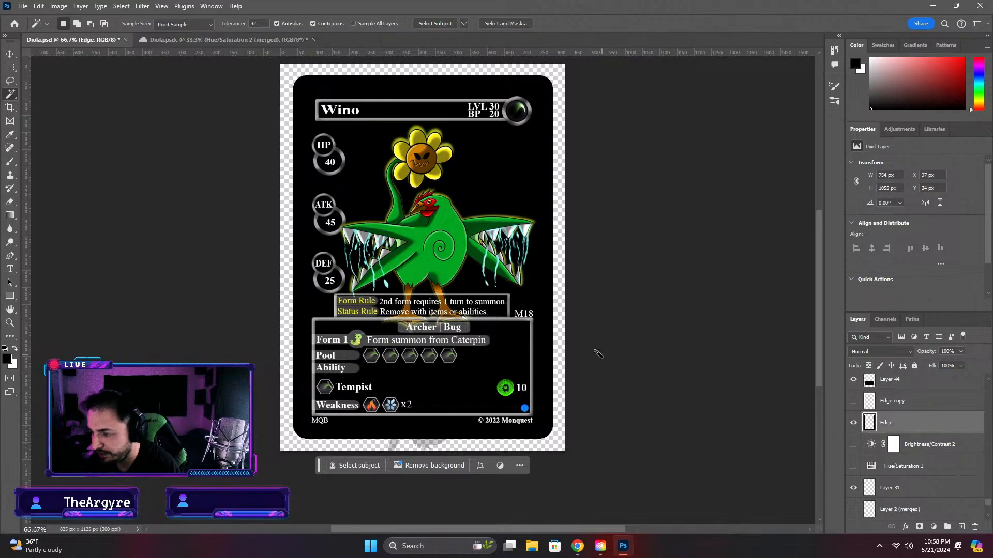
pyautogui.press('v')
pyautogui.hotkey('ctrl', 'a')
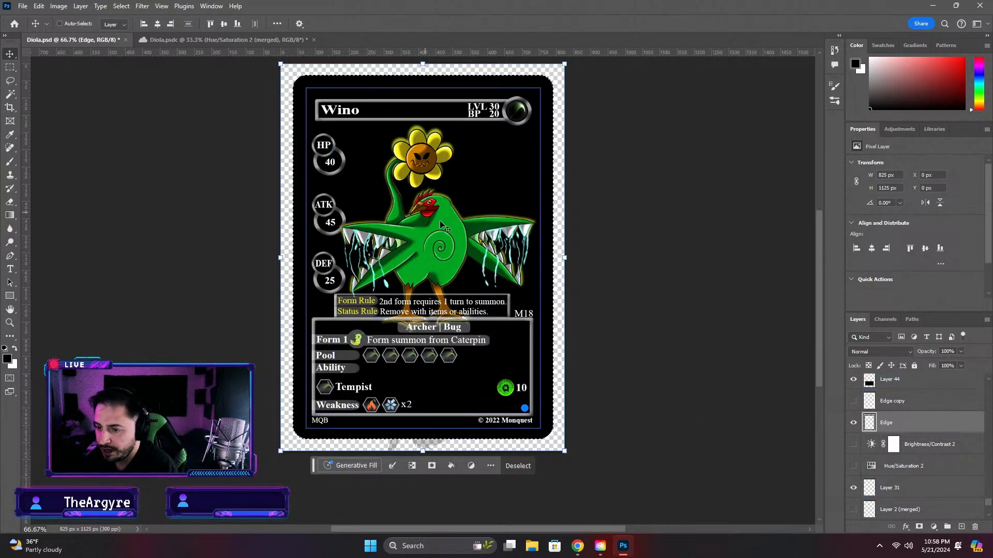
pyautogui.scroll(-3, 925, 468)
pyautogui.click(911, 468)
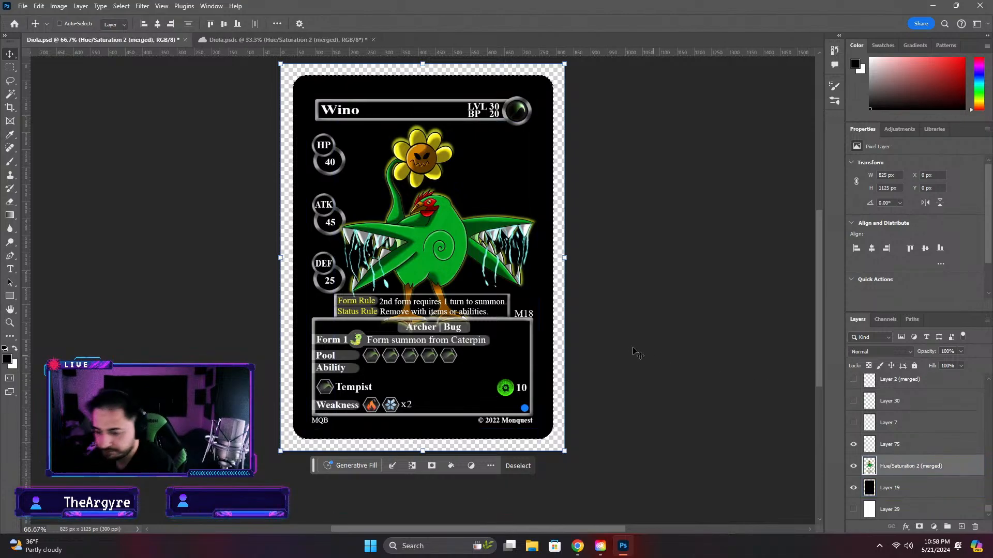
pyautogui.click(518, 466)
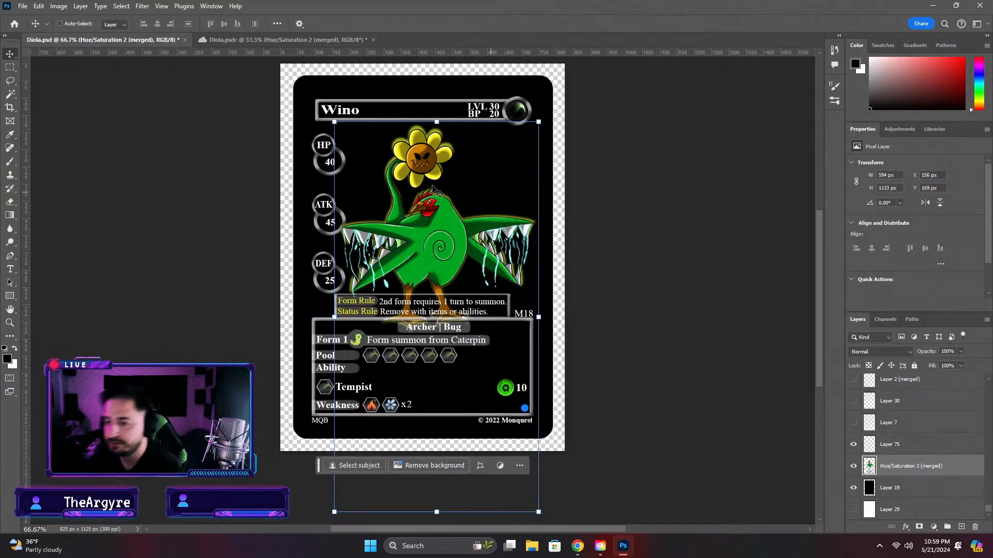
# Copy the green background smart object 7 from Diola.psdc into the Diola.psd card and place it between the merged creature and Layer 19
pyautogui.click(285, 40)
pyautogui.hotkey('ctrl', 't')
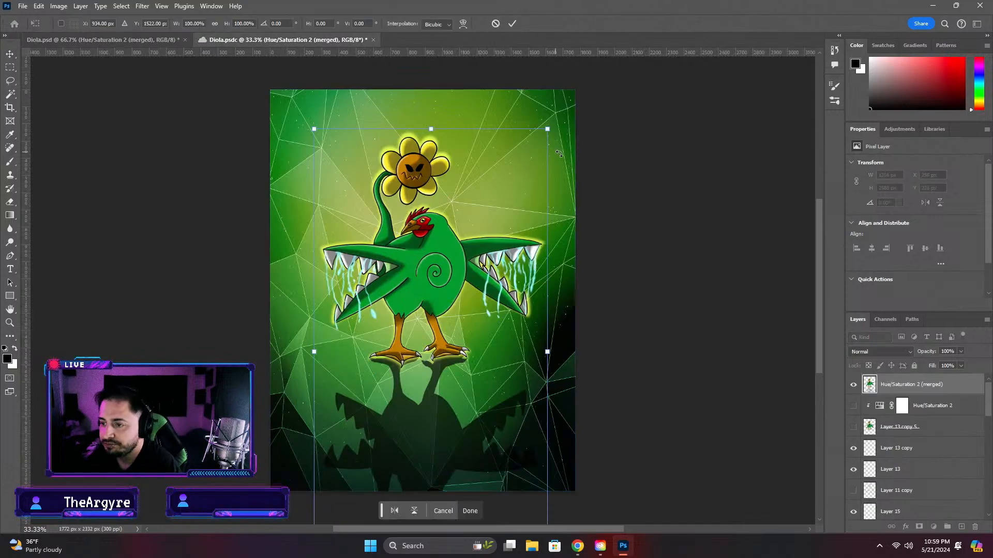
pyautogui.press('Return')
pyautogui.hotkey('ctrl', 't')
pyautogui.click(10, 54)
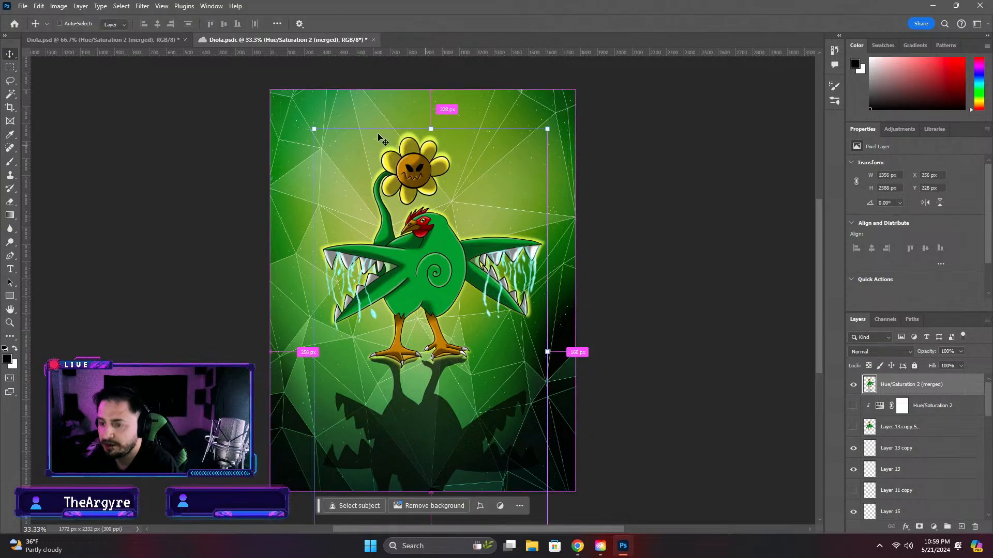
pyautogui.click(59, 23)
pyautogui.click(130, 164)
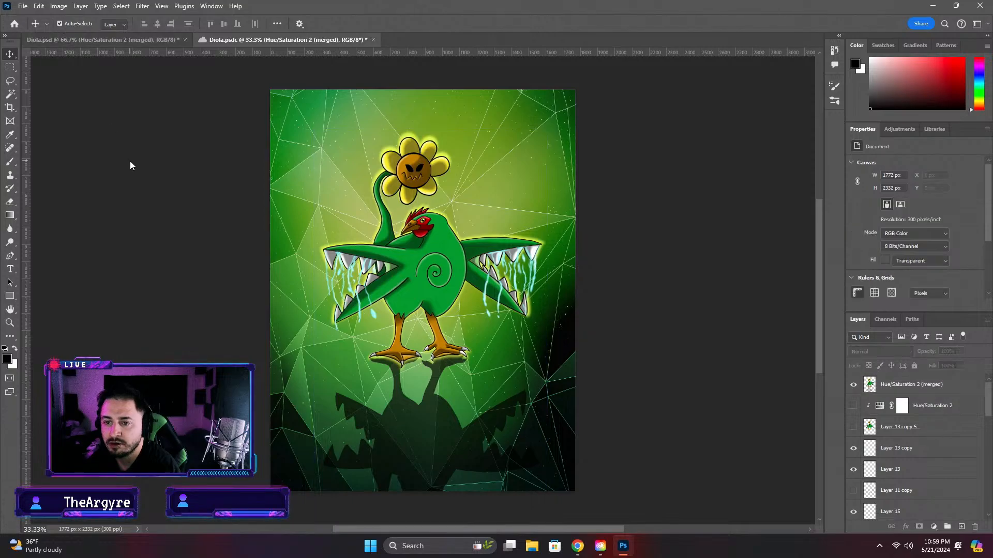
pyautogui.click(324, 142)
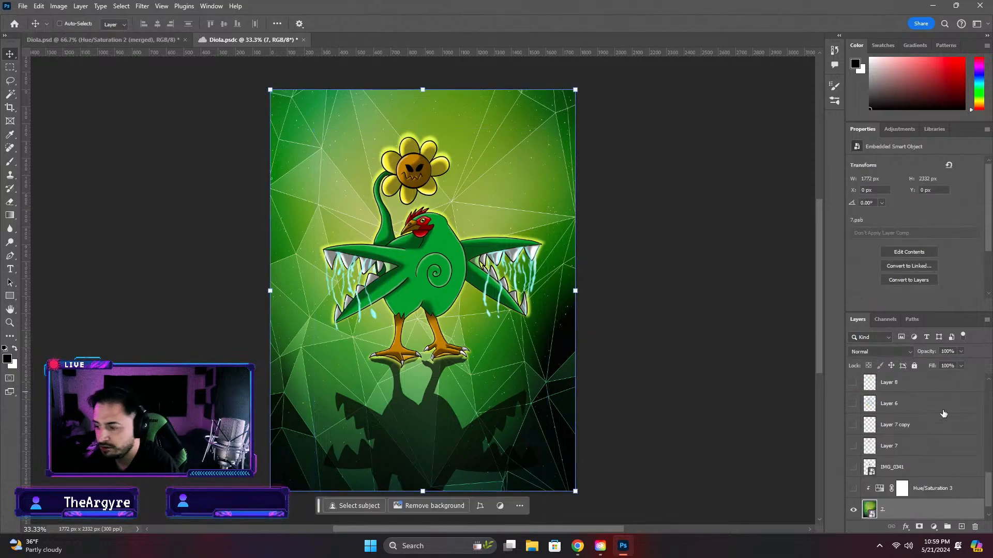
pyautogui.click(60, 24)
pyautogui.click(104, 40)
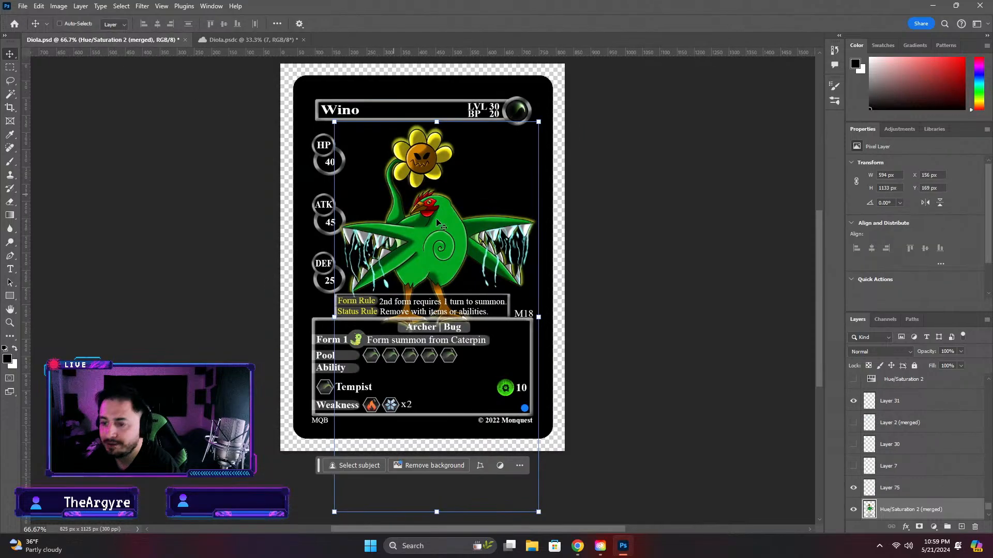
pyautogui.hotkey('ctrl', 'v')
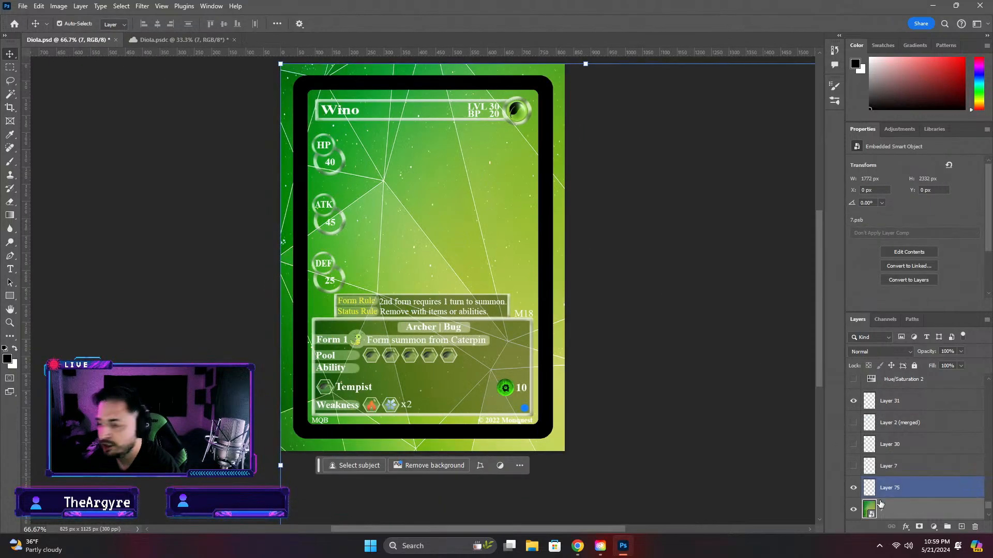
pyautogui.moveTo(883, 512); pyautogui.dragTo(885, 483)
# Resize the green background to about 719 × 1002 px at X 58, Y 57 px so it fits within the card's black border
pyautogui.hotkey('ctrl', 't')
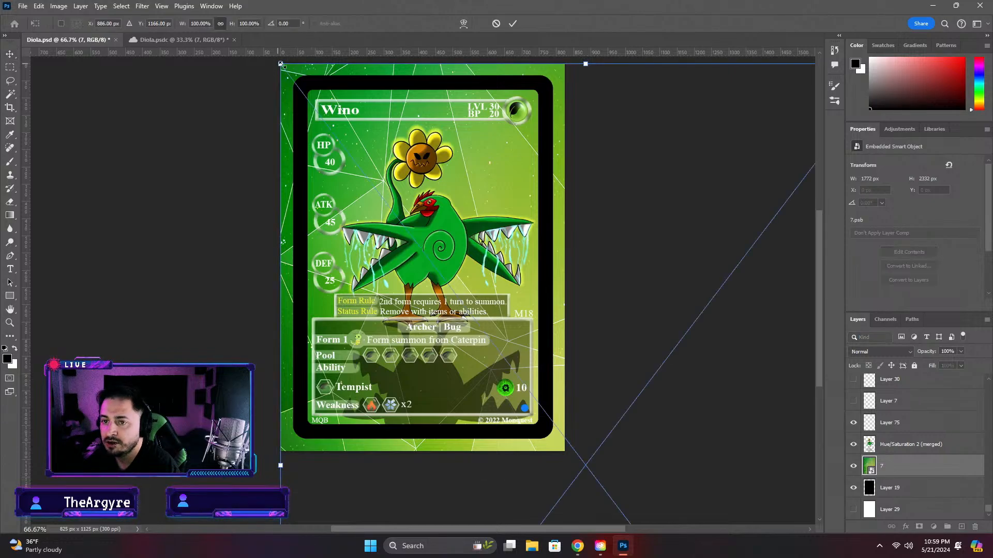
pyautogui.moveTo(280, 63); pyautogui.dragTo(345, 88)
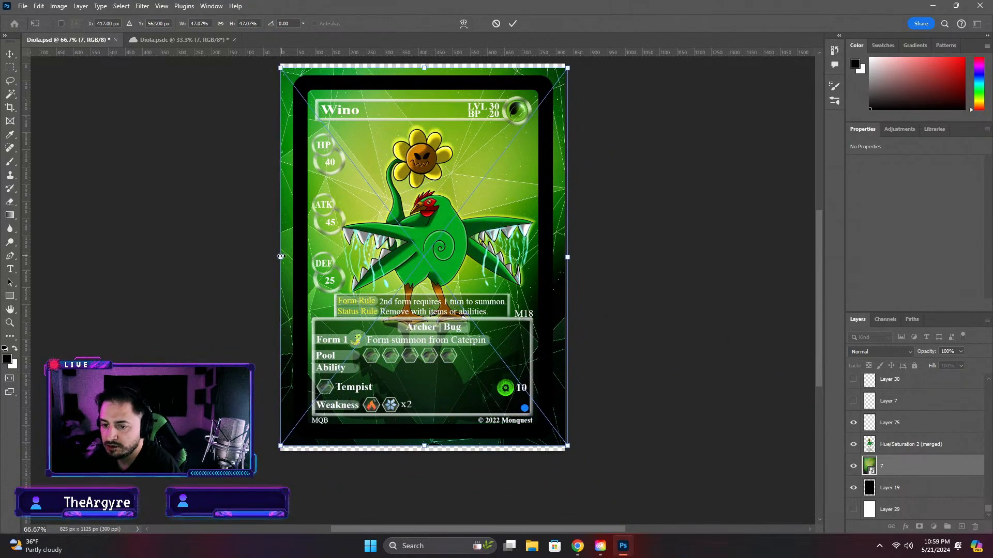
pyautogui.moveTo(280, 257); pyautogui.dragTo(293, 258)
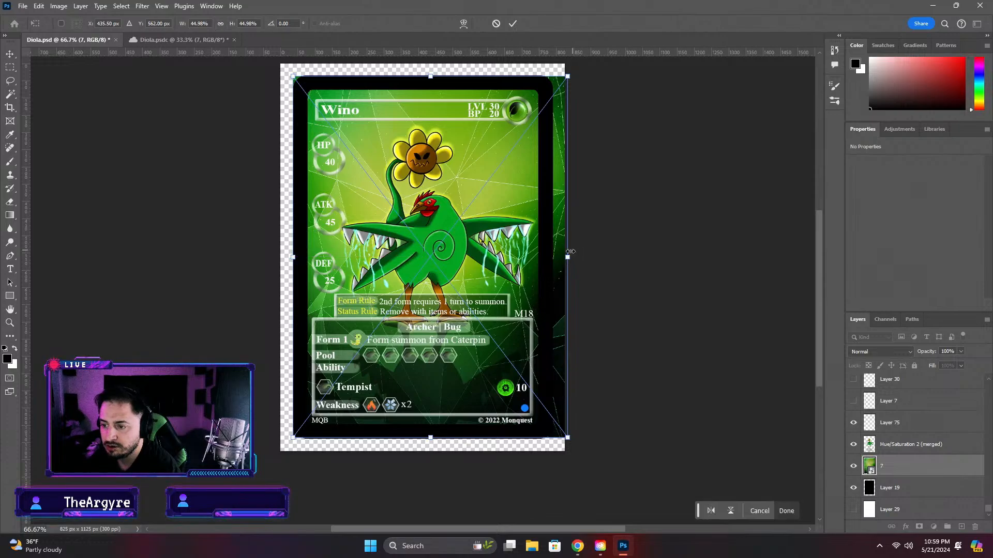
pyautogui.moveTo(570, 252); pyautogui.dragTo(549, 264)
pyautogui.moveTo(421, 90); pyautogui.dragTo(421, 82)
pyautogui.moveTo(290, 259); pyautogui.dragTo(300, 259)
pyautogui.moveTo(426, 435); pyautogui.dragTo(426, 429)
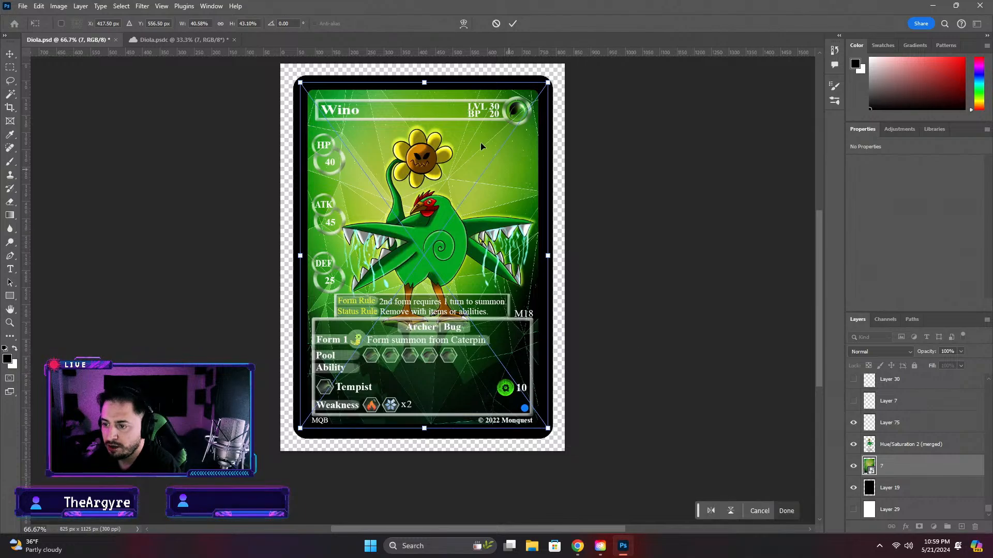
pyautogui.moveTo(424, 82); pyautogui.dragTo(424, 83)
pyautogui.click(512, 24)
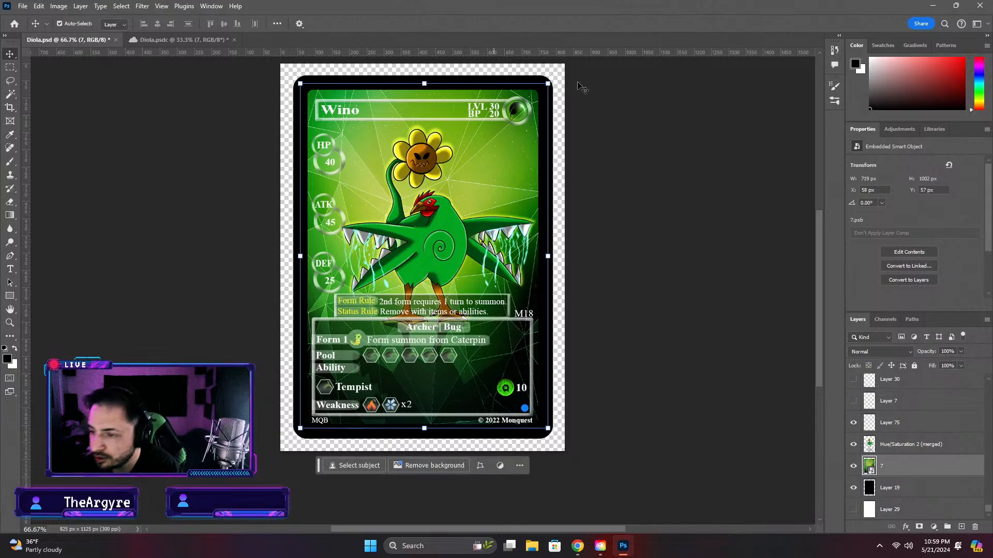
# Narrow the green background from its right edge to about 40.07% width at 42.97% height, leaving no layer selected
pyautogui.moveTo(548, 261); pyautogui.dragTo(545, 262)
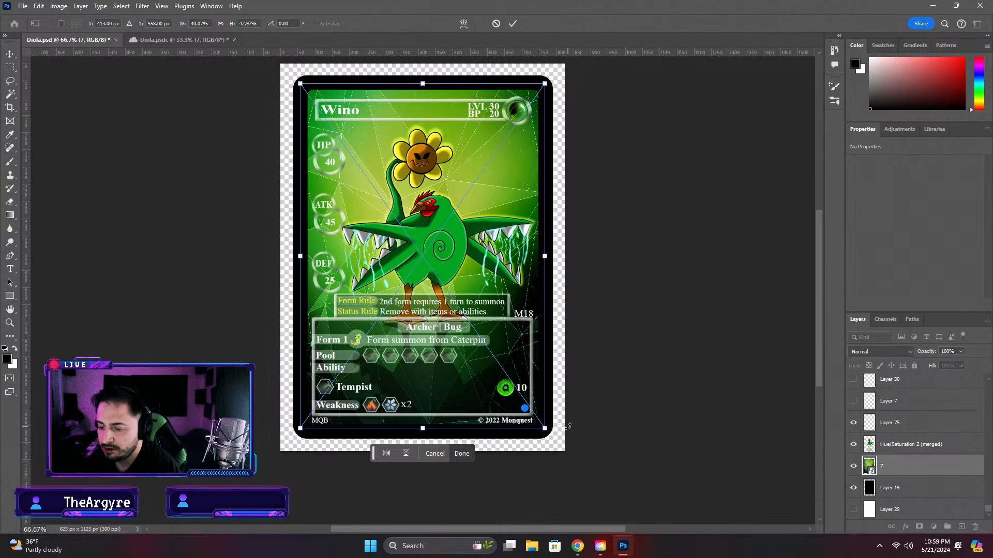
pyautogui.press('Return')
pyautogui.click(634, 376)
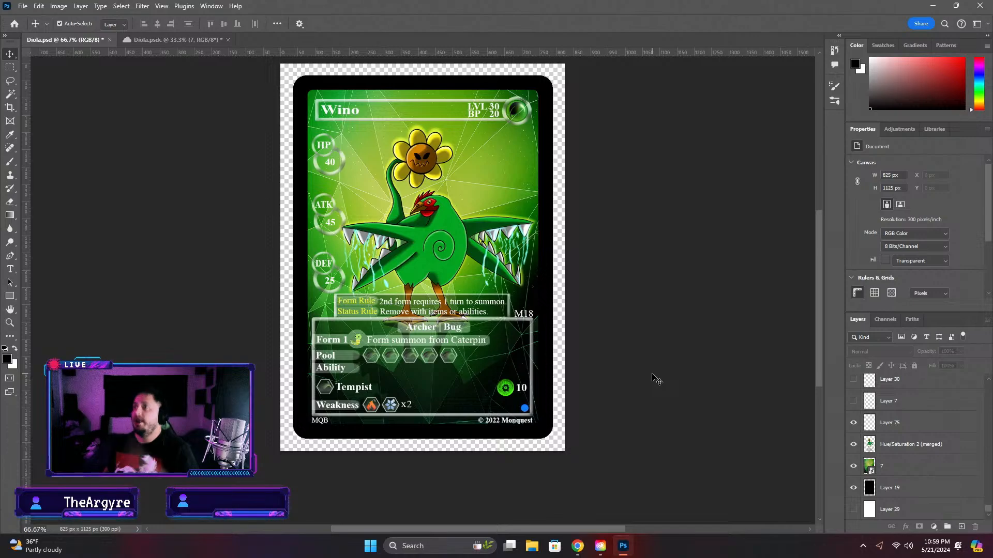
pyautogui.click(388, 158)
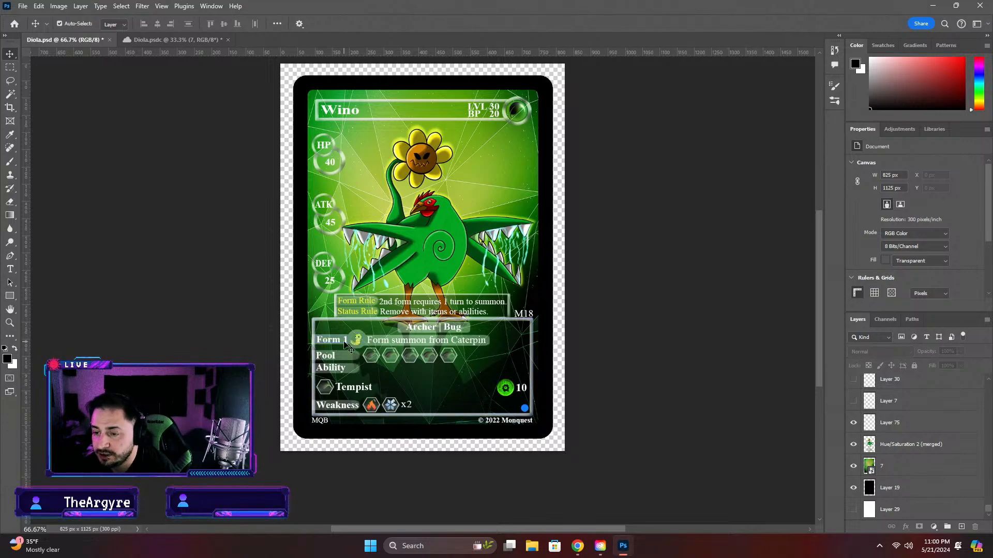
# Delete the card's Form 1 row: the label, the creature icon, the "Form summon from Caterpin" text and their backing bars
pyautogui.scroll(5, 344, 345)
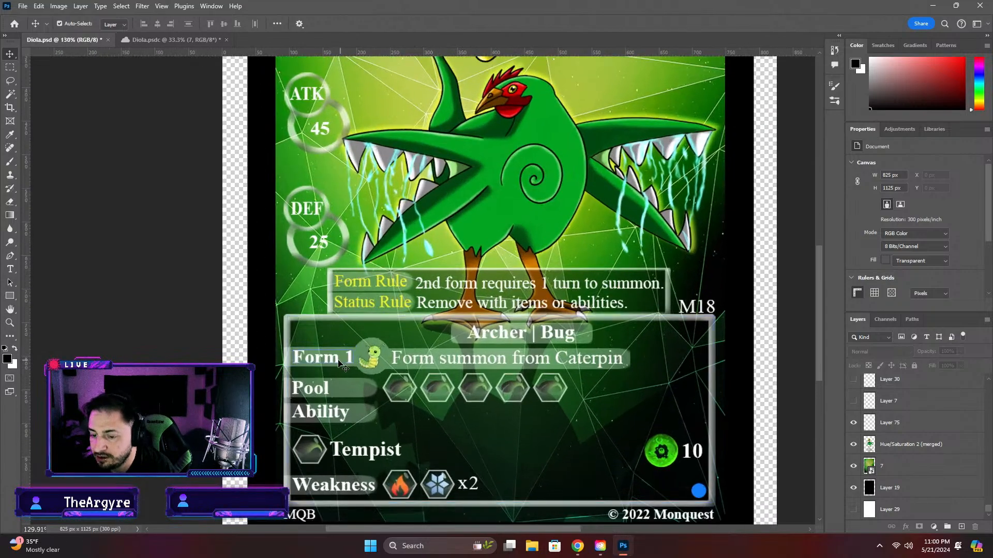
pyautogui.click(339, 359)
pyautogui.press('Delete')
pyautogui.click(298, 356)
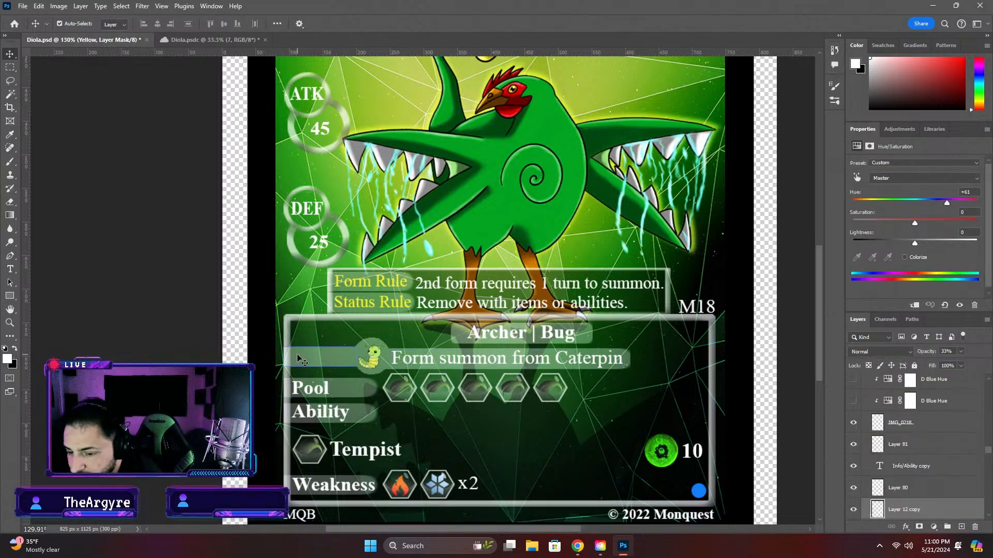
pyautogui.press('Delete')
pyautogui.click(380, 359)
pyautogui.press('Delete')
pyautogui.click(401, 366)
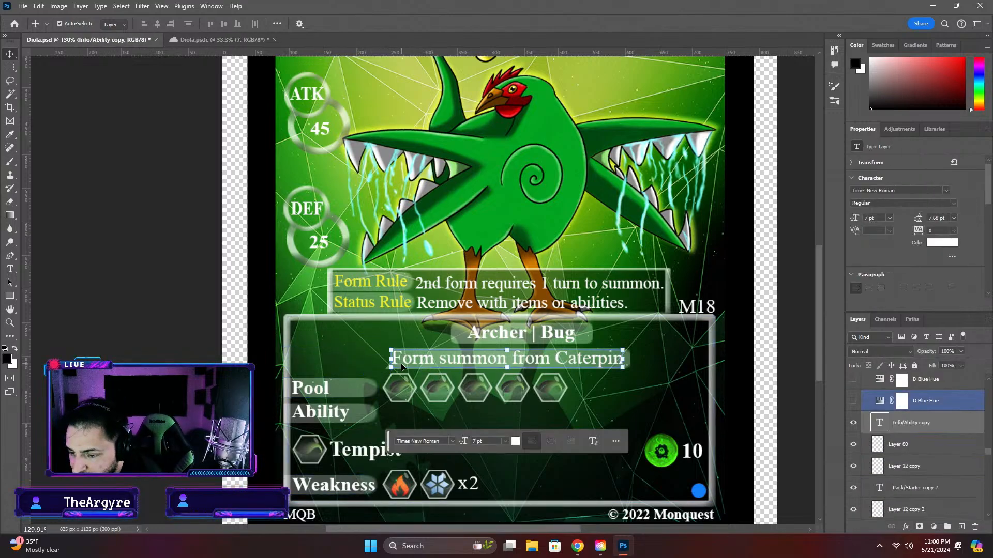
pyautogui.press('Delete')
pyautogui.press('Delete')
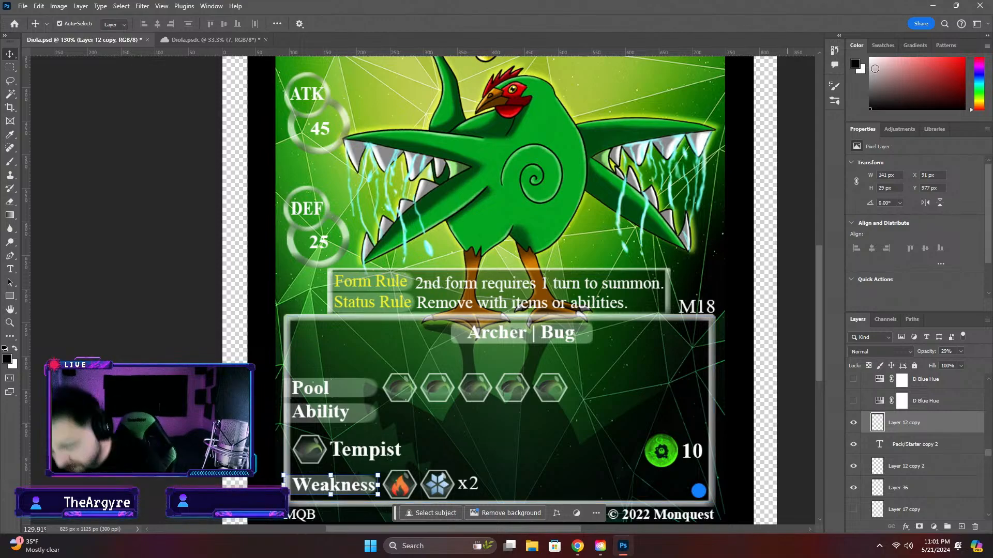
# Examine the whole card and its details up close, from the creature and stat circles to the rules and info boxes
pyautogui.scroll(-4, 435, 312)
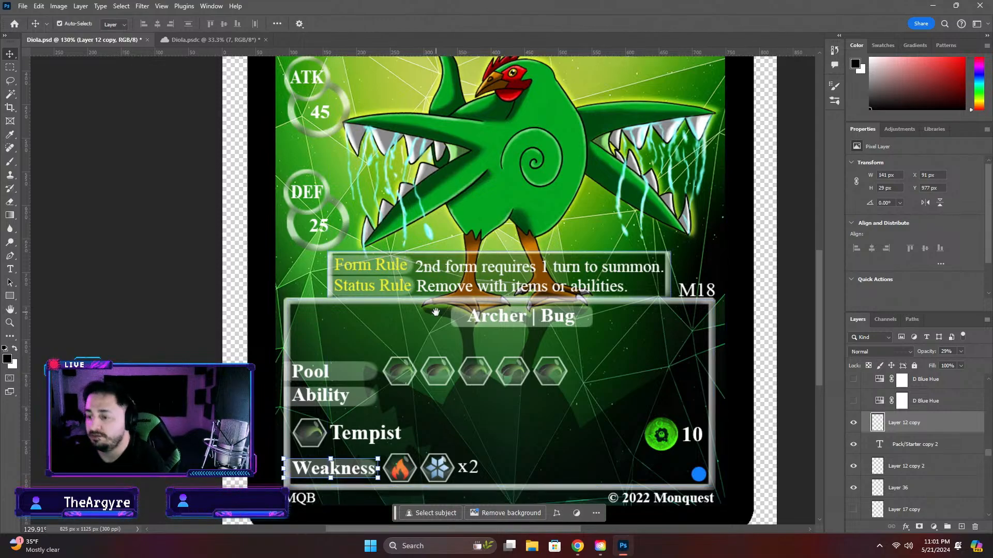
pyautogui.scroll(-8, 437, 311)
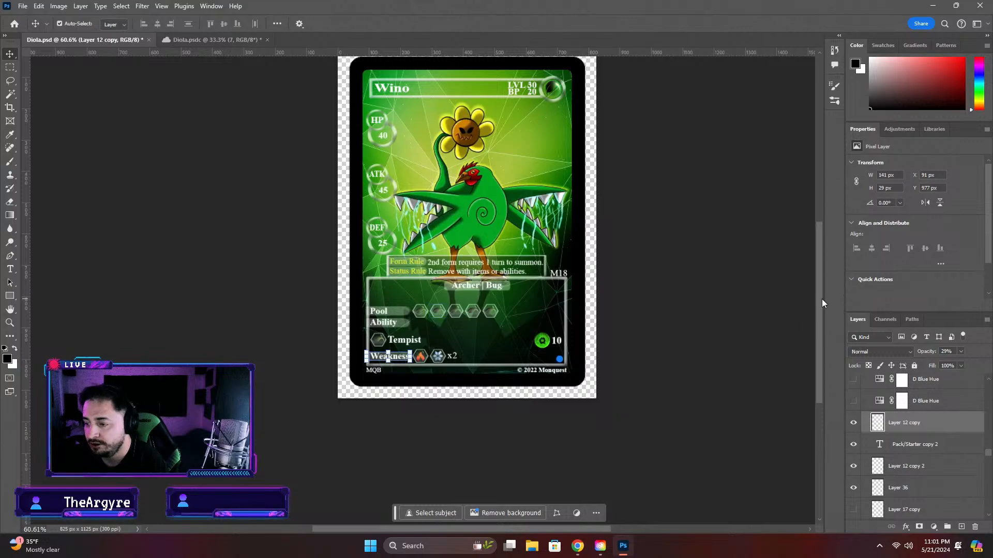
pyautogui.scroll(7, 472, 278)
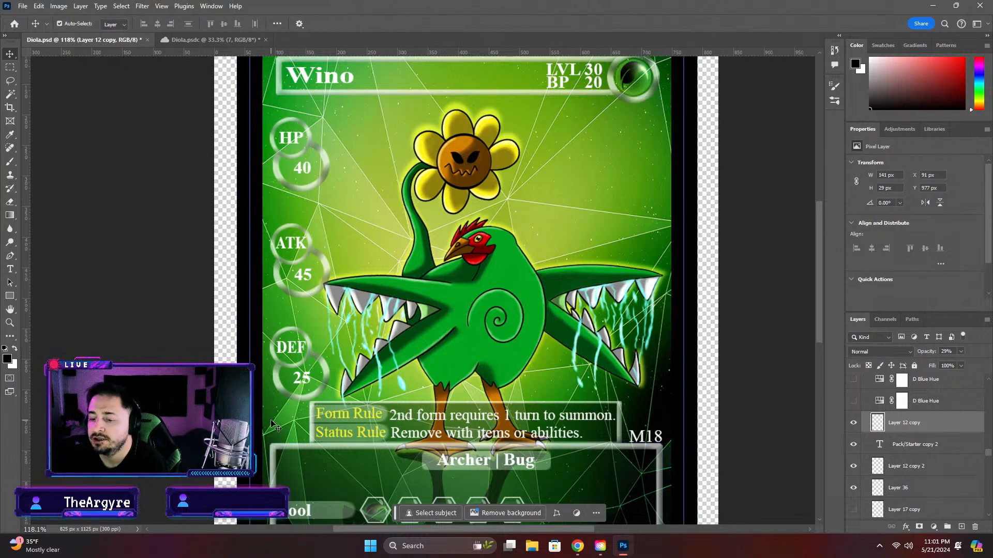
pyautogui.scroll(-2, 451, 429)
pyautogui.scroll(-1, 452, 429)
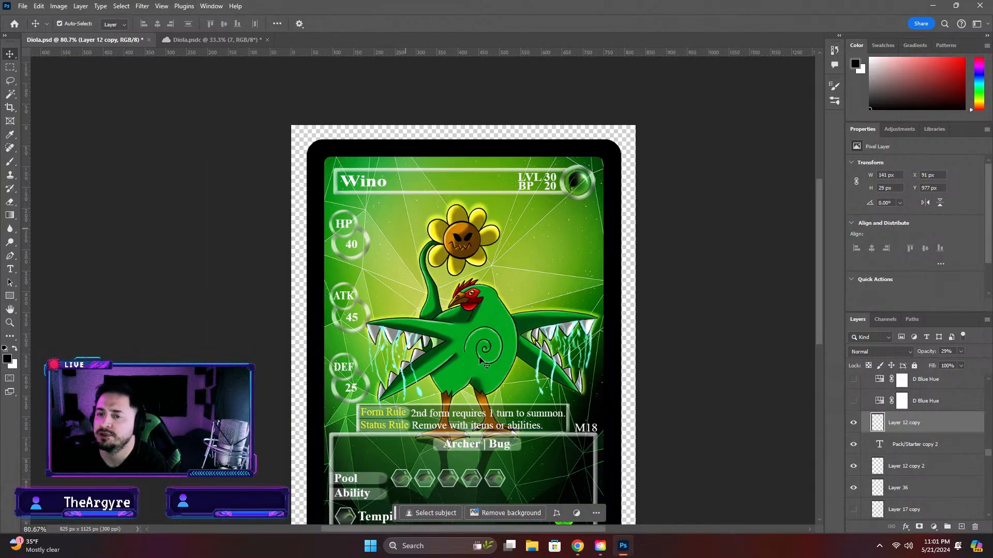
pyautogui.scroll(-1, 478, 395)
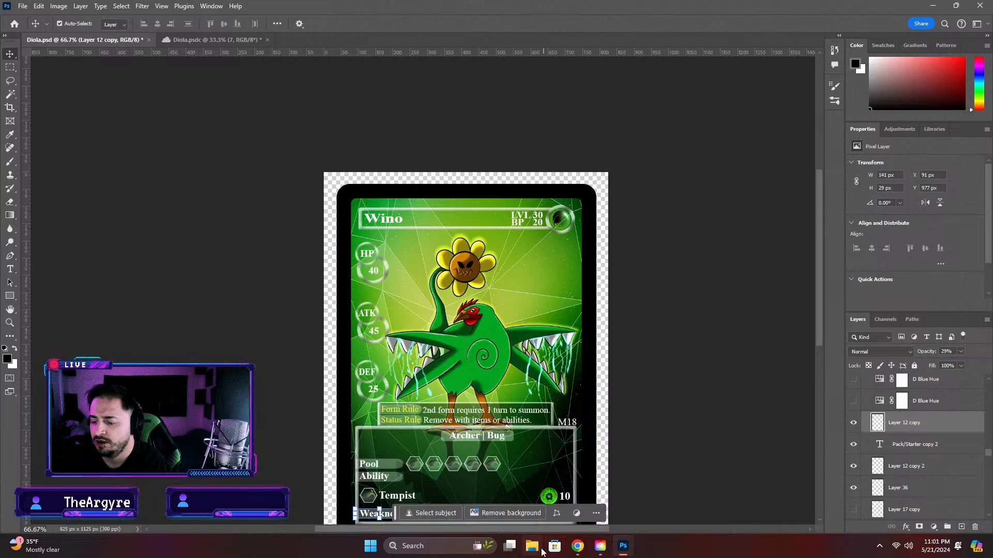
pyautogui.moveTo(589, 544)
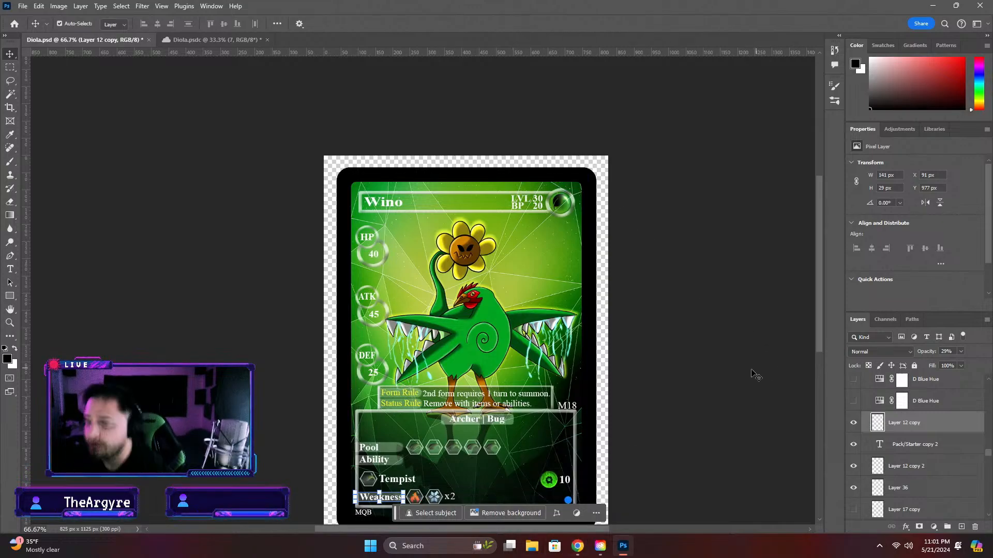
pyautogui.scroll(-2, 757, 376)
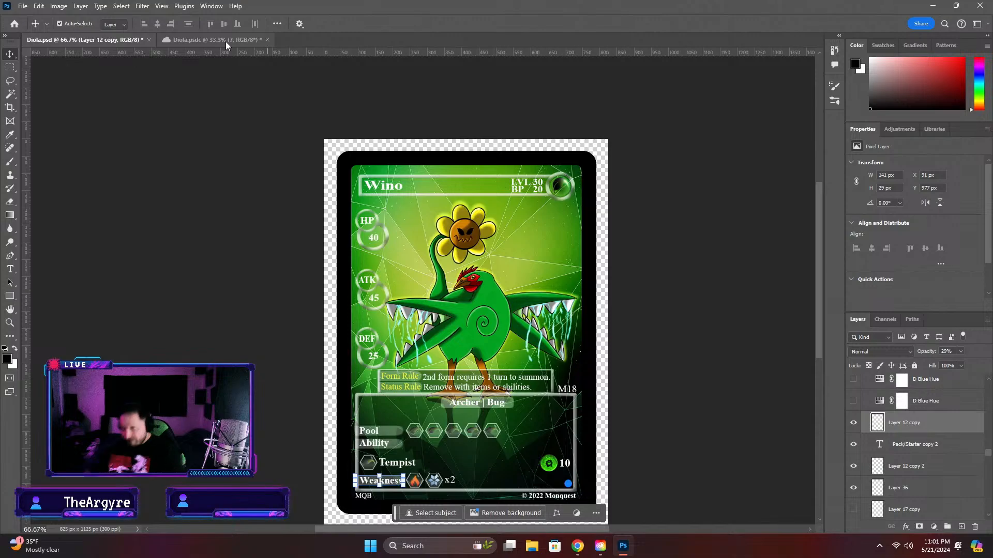
pyautogui.scroll(4, 518, 370)
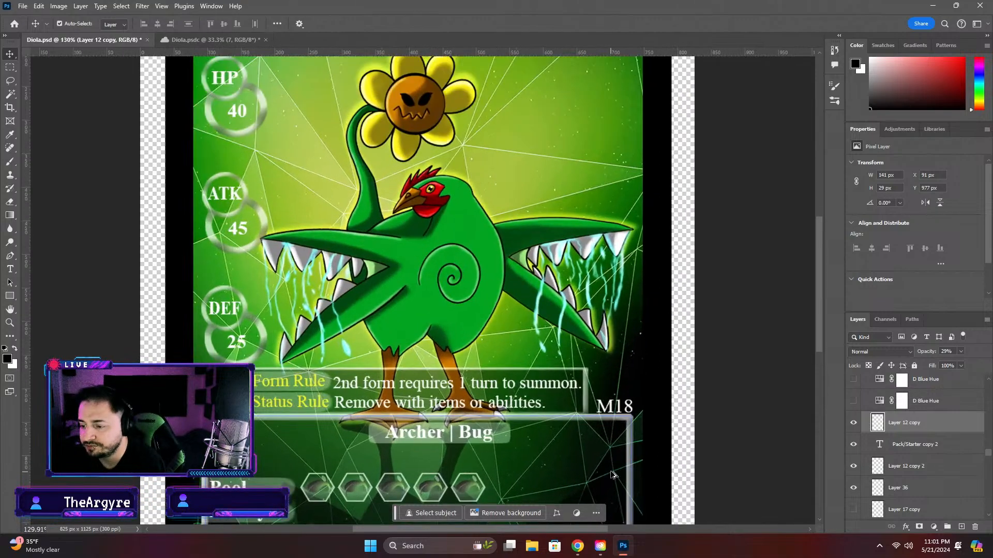
pyautogui.scroll(2, 611, 475)
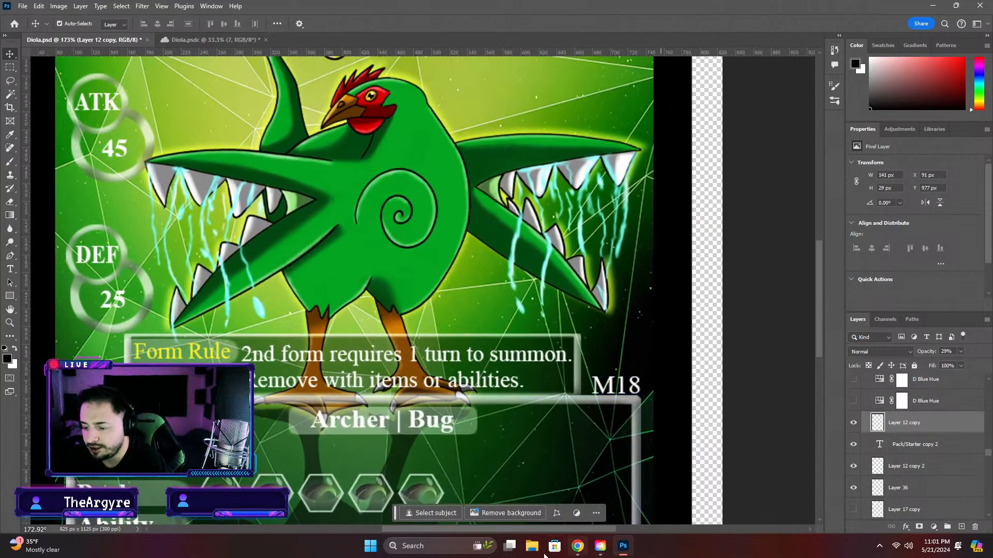
# Switch to Chrome and open the Monquest Beginnings pack among the Monquest site's cards to browse its Mons
pyautogui.click(578, 546)
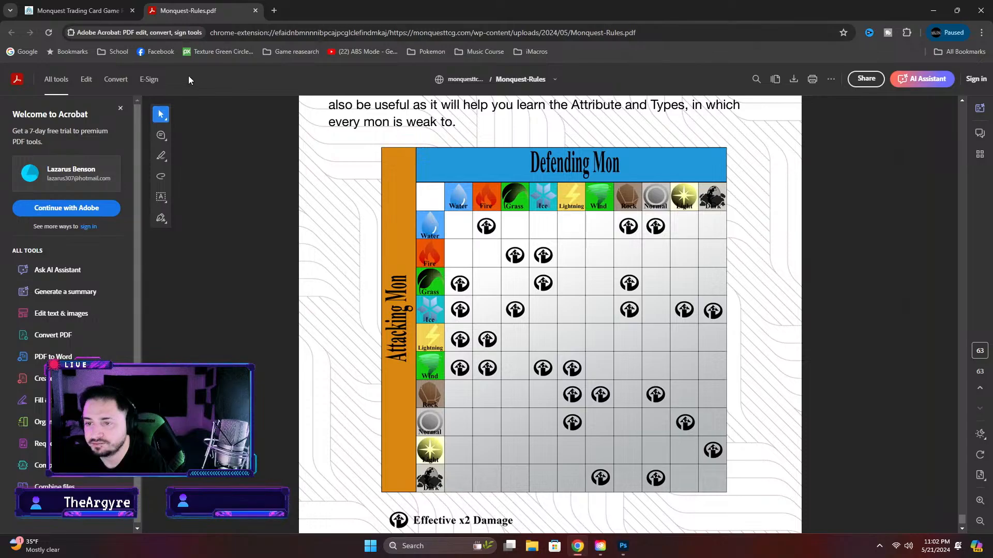
pyautogui.click(86, 12)
pyautogui.click(269, 111)
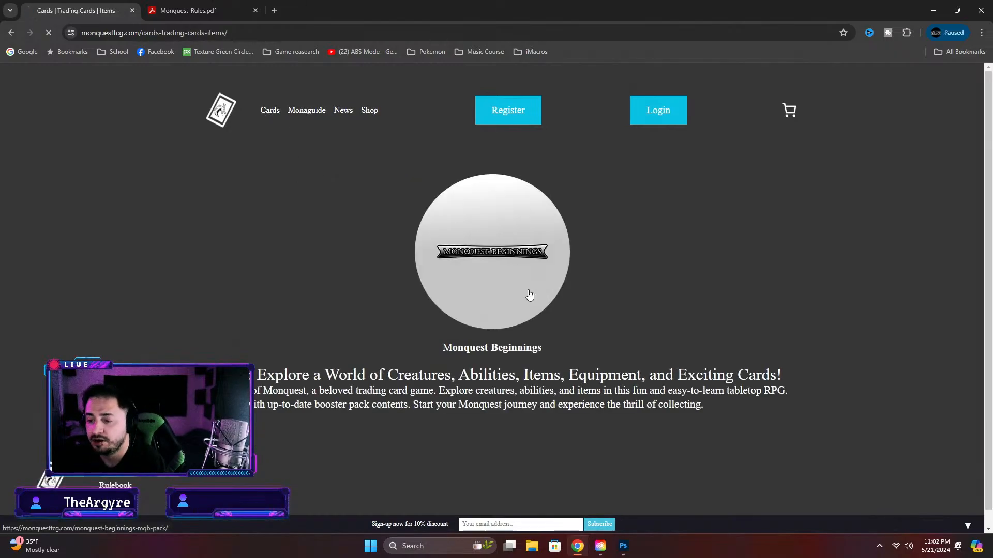
pyautogui.click(502, 317)
pyautogui.scroll(-10, 436, 377)
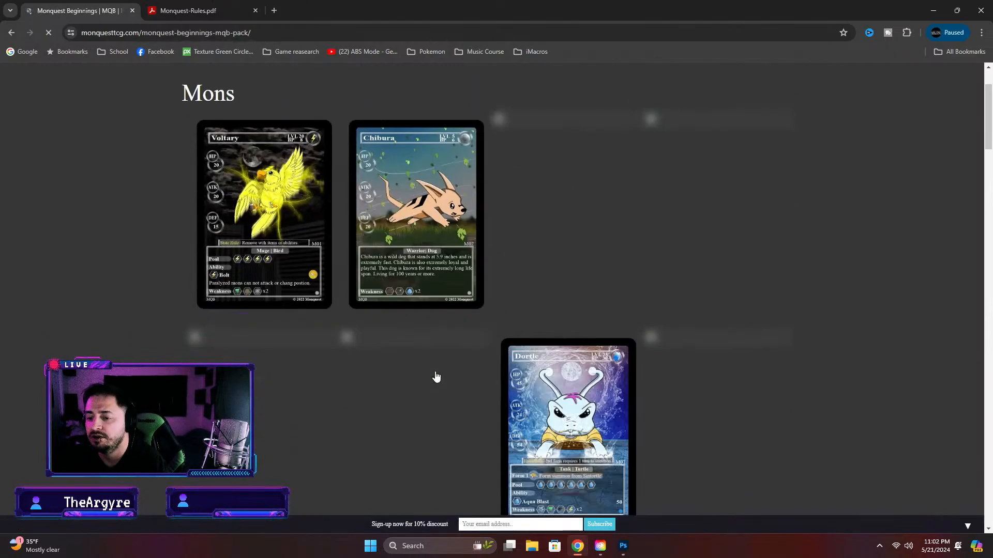
# Browse the Beginnings pack down to its last Mons and compare their card numbers with the card open in Photoshop
pyautogui.scroll(-3, 441, 365)
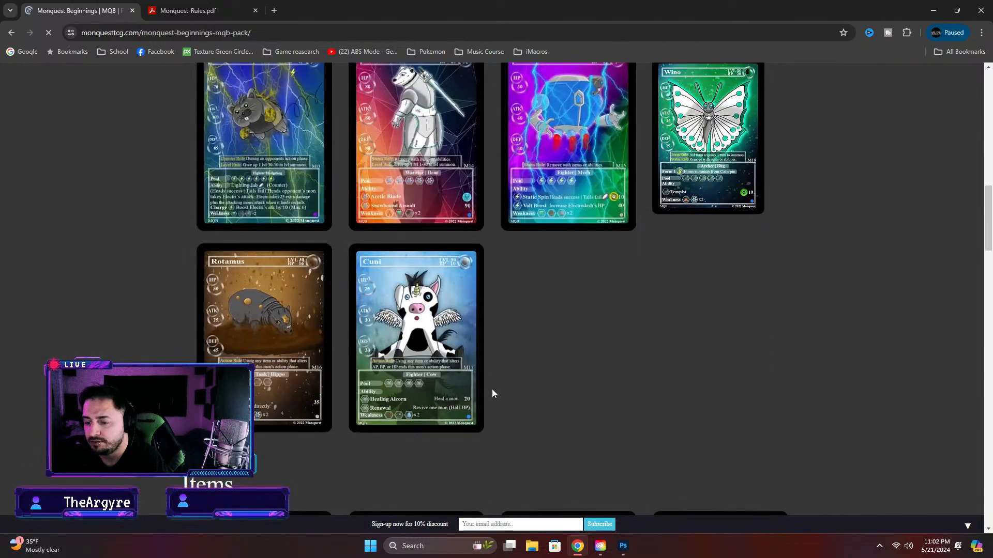
pyautogui.click(623, 546)
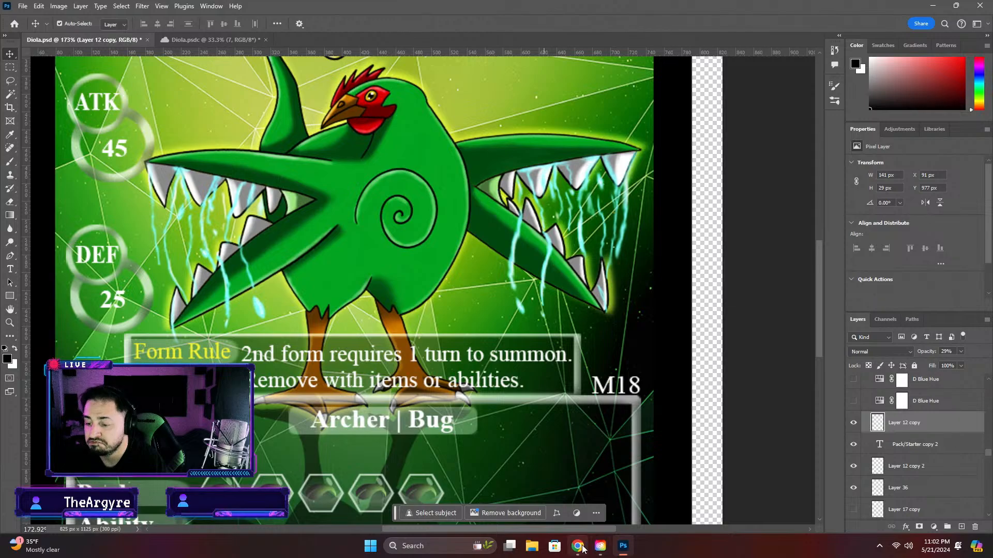
pyautogui.moveTo(582, 548)
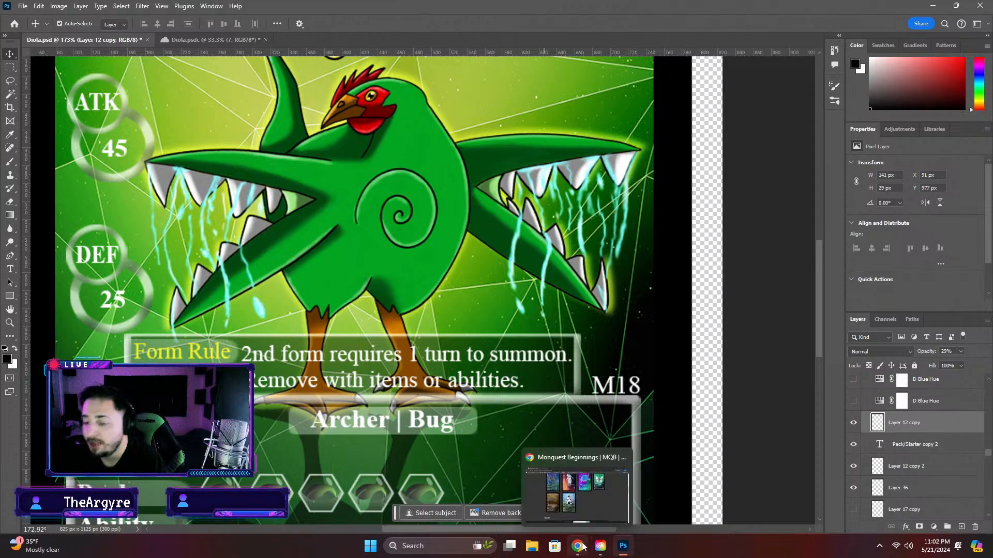
pyautogui.click(581, 547)
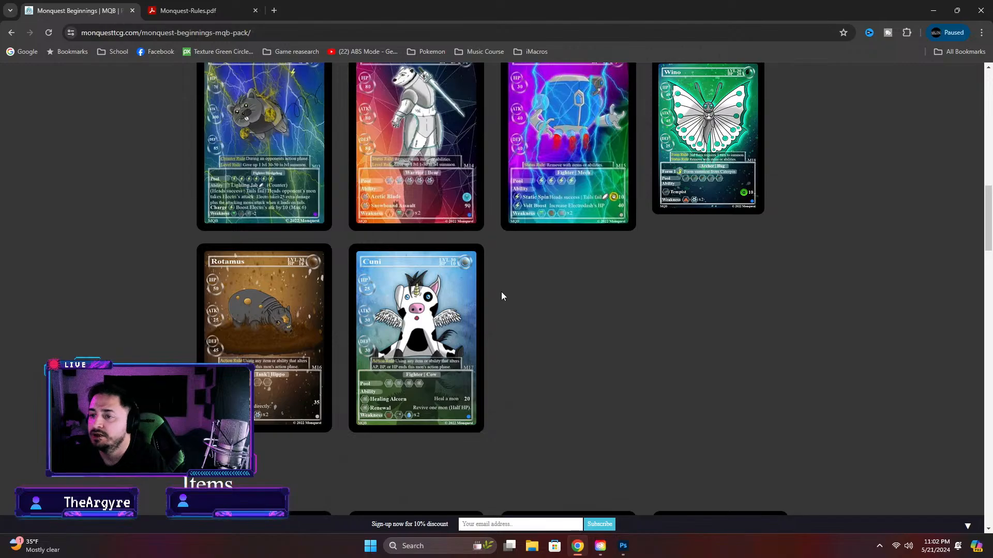
# Switch to Photoshop and change the card number beside the rules box to M19
pyautogui.click(623, 546)
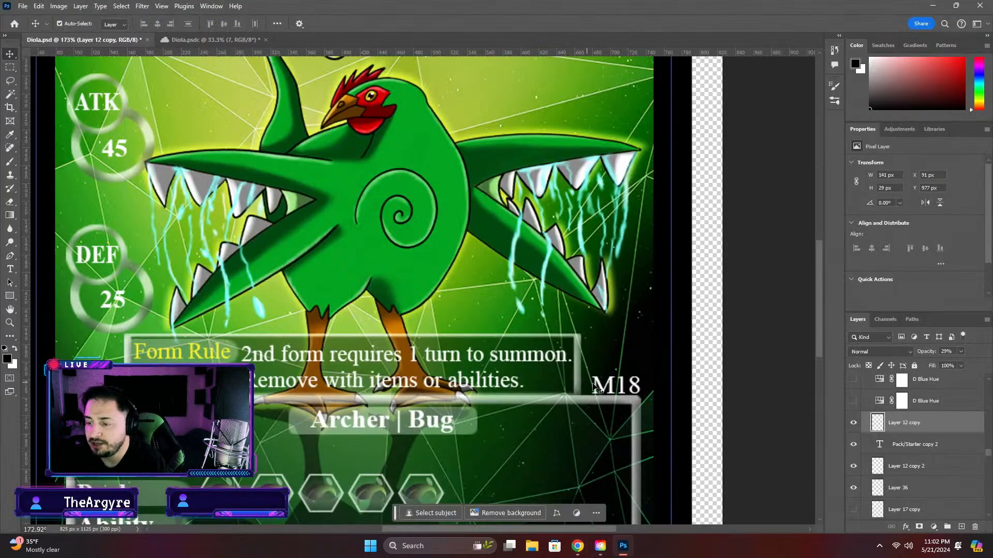
pyautogui.click(636, 385)
pyautogui.doubleClick(638, 386)
pyautogui.click(646, 386)
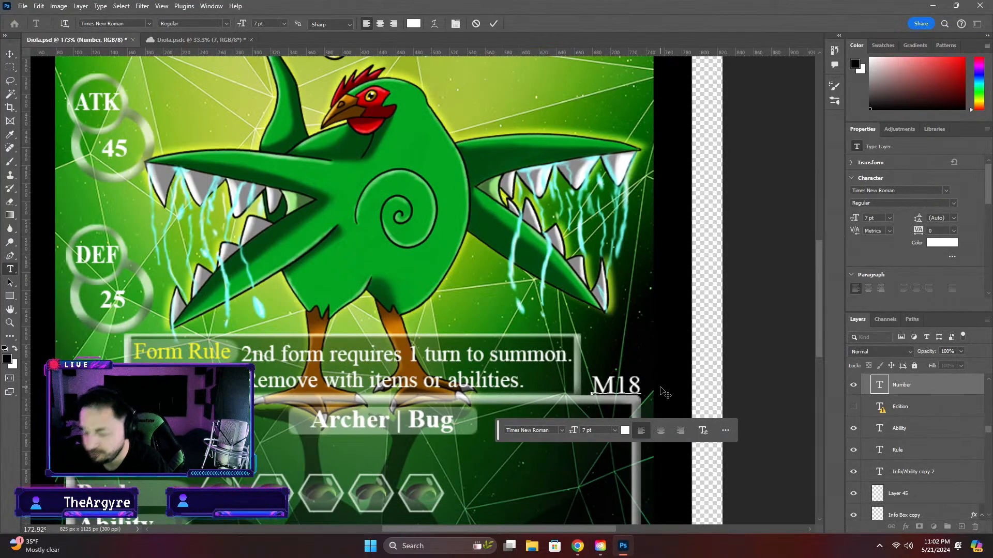
pyautogui.press('BackSpace')
pyautogui.write('9')
pyautogui.hotkey('ctrl', 'Return')
pyautogui.press('v')
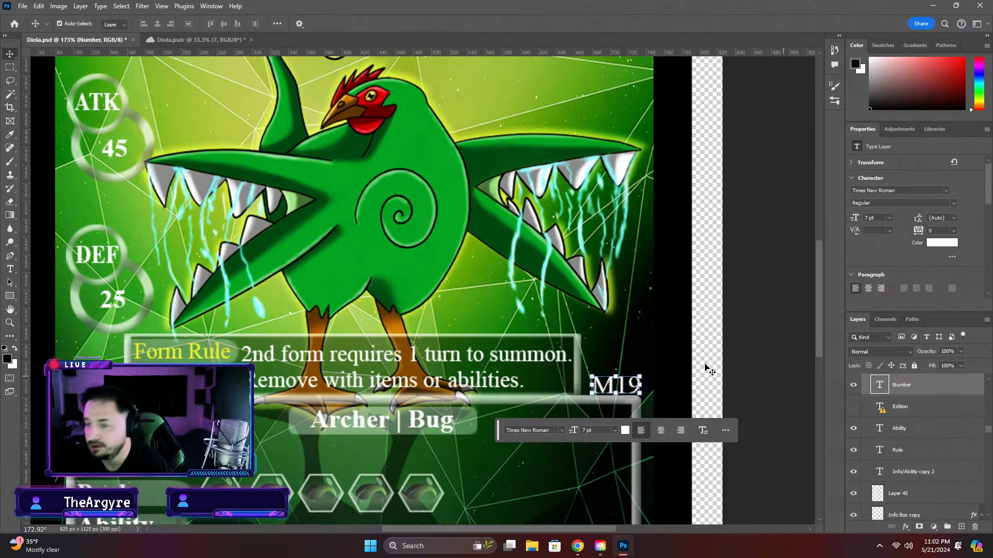
# Look over the whole card from the name bar to the info box, leaving no layer selected
pyautogui.scroll(-3, 247, 294)
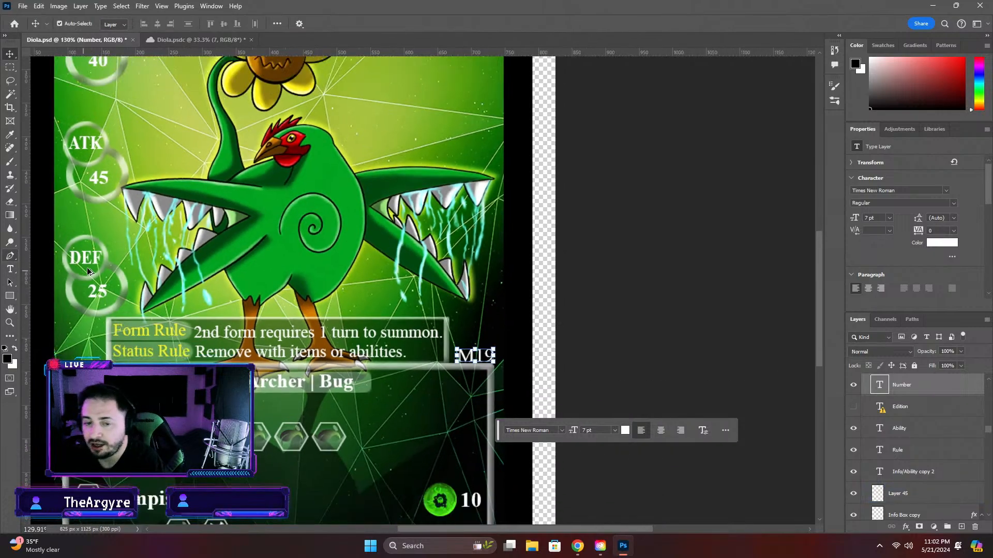
pyautogui.moveTo(822, 295); pyautogui.dragTo(817, 268)
pyautogui.scroll(-2, 109, 264)
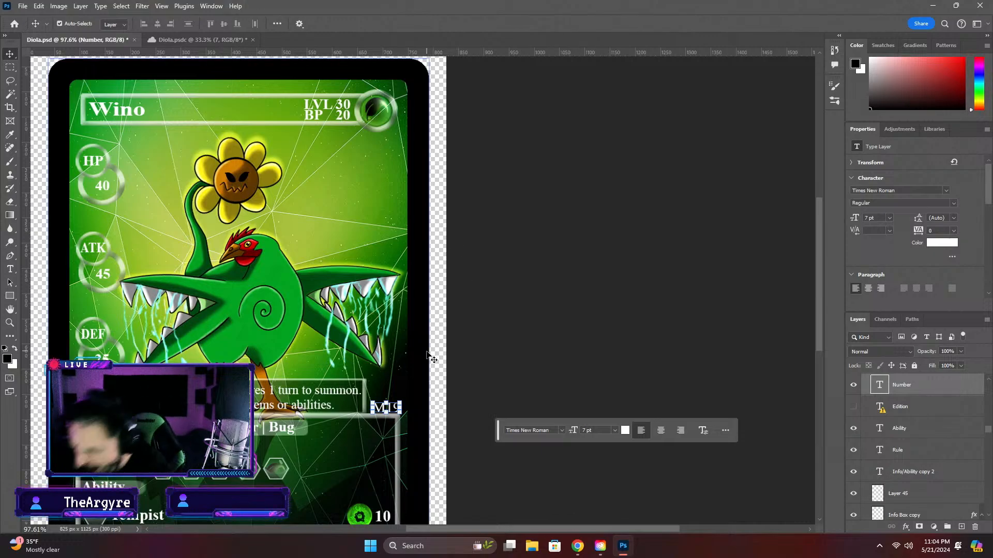
pyautogui.scroll(-2, 376, 360)
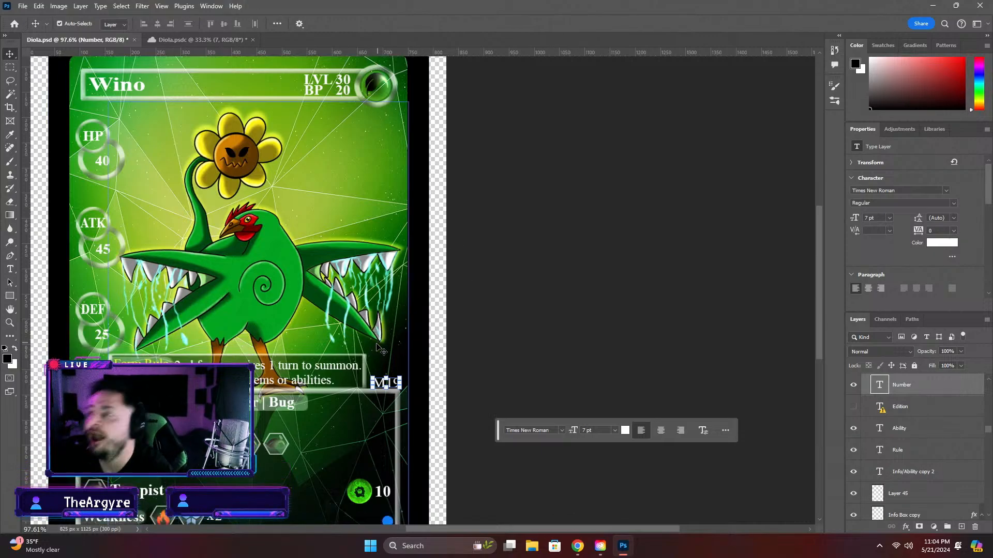
pyautogui.scroll(-4, 247, 380)
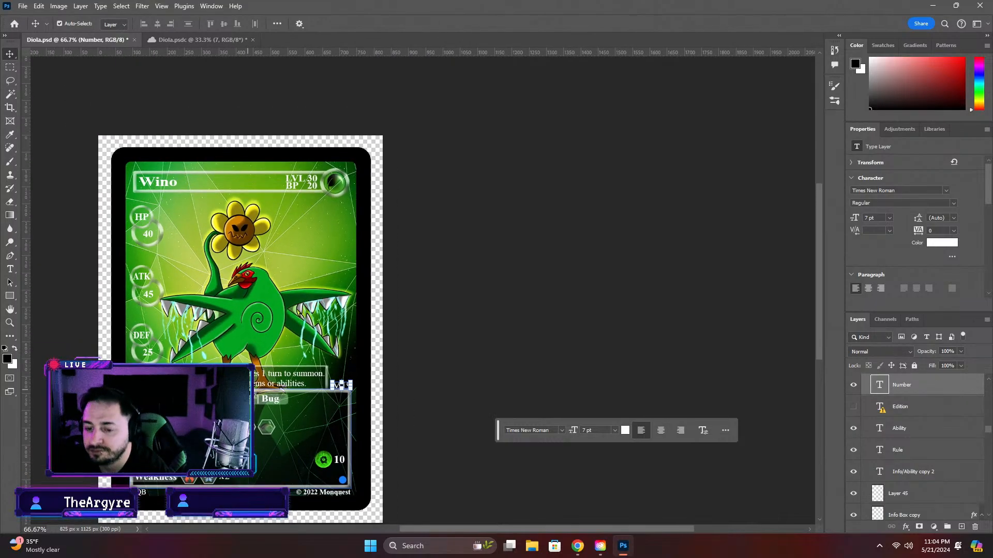
pyautogui.scroll(4, 251, 381)
pyautogui.click(583, 370)
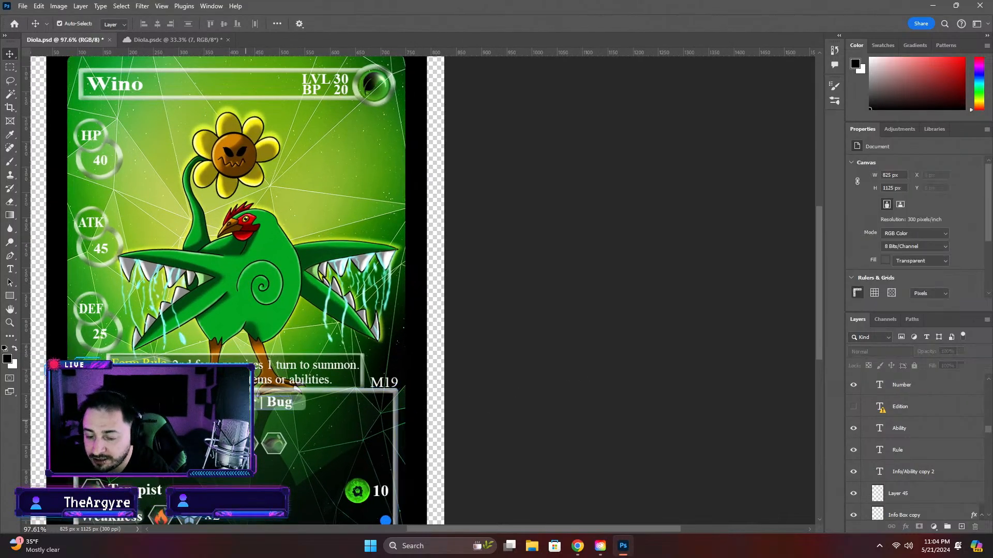
pyautogui.doubleClick(231, 401)
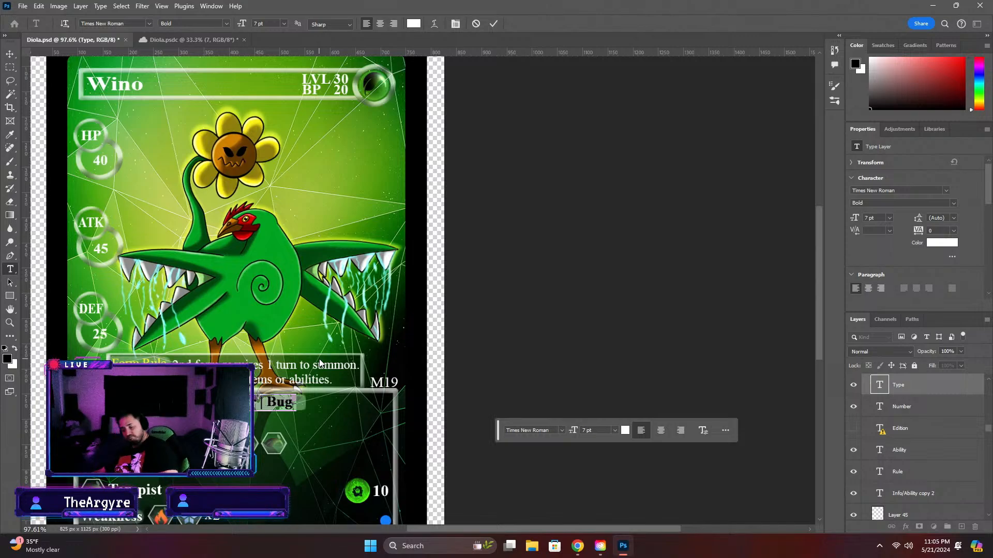
pyautogui.click(256, 406)
pyautogui.press('Delete')
pyautogui.press('Delete')
pyautogui.press('Delete')
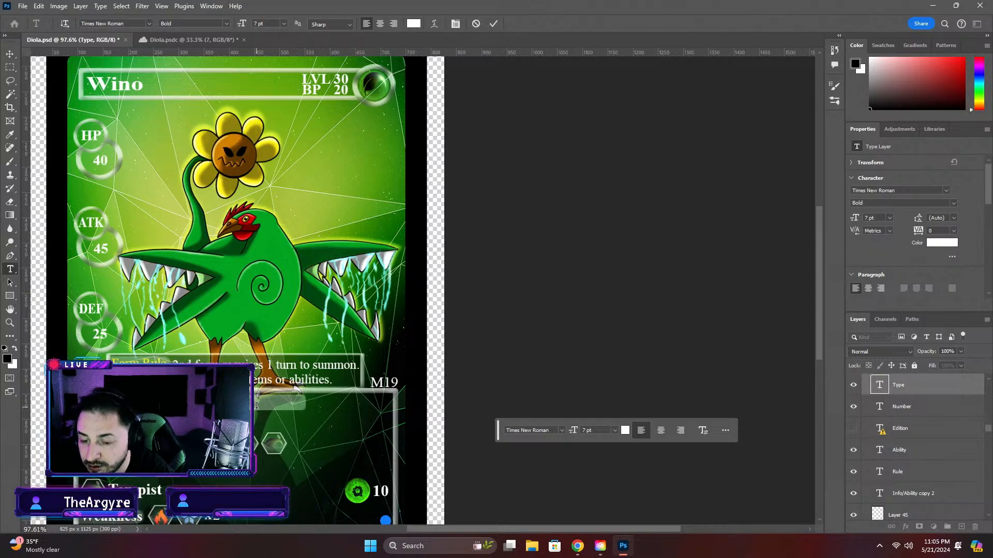
pyautogui.hotkey('ctrl', 'z')
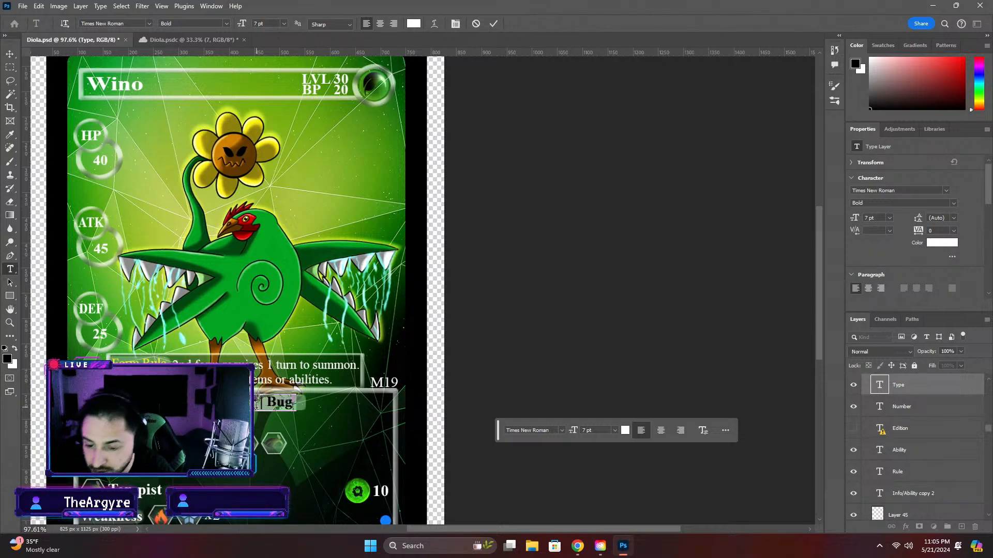
# Rewrite the type line above the info box as "Mage| Bird"
pyautogui.click(262, 406)
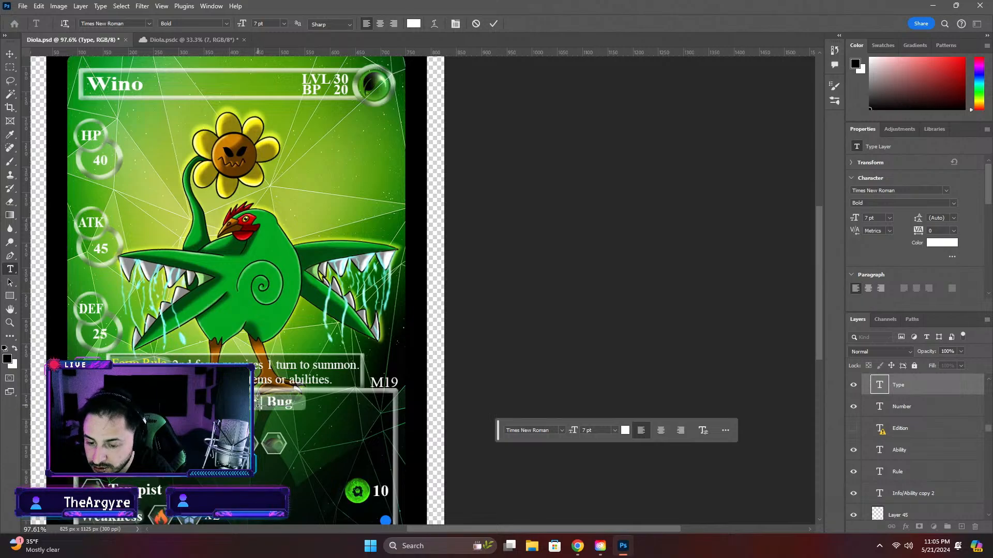
pyautogui.write('Bird')
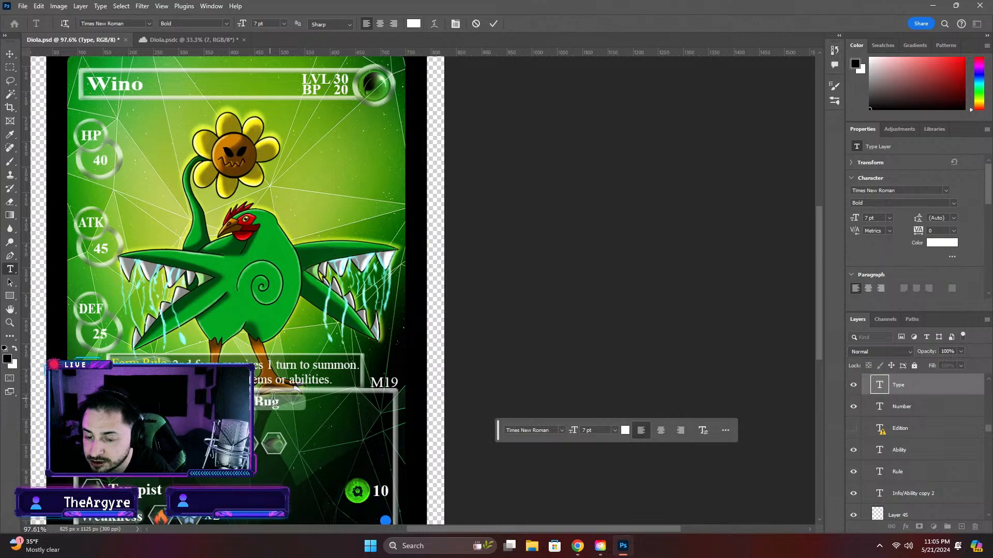
pyautogui.moveTo(280, 403); pyautogui.dragTo(253, 407)
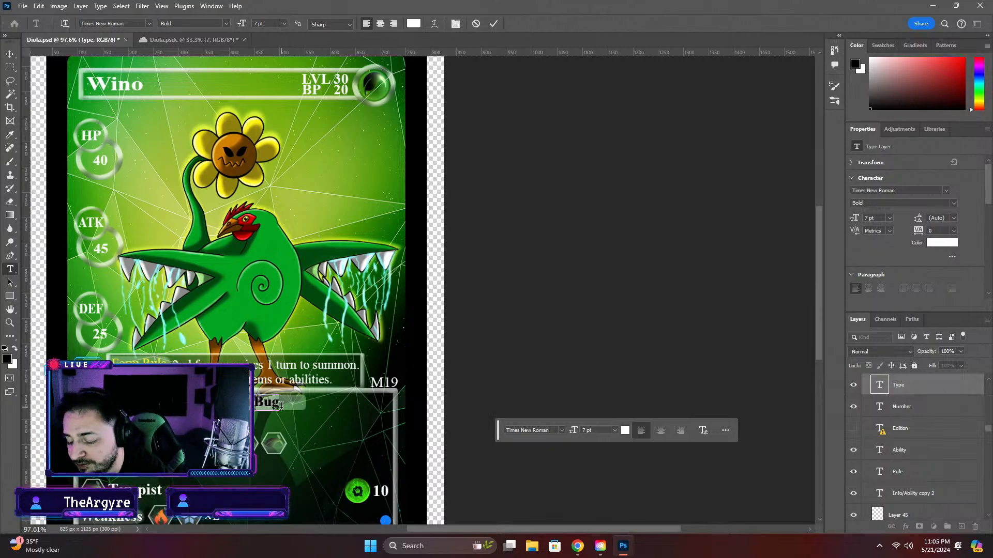
pyautogui.press('BackSpace')
pyautogui.press('BackSpace')
pyautogui.write('i')
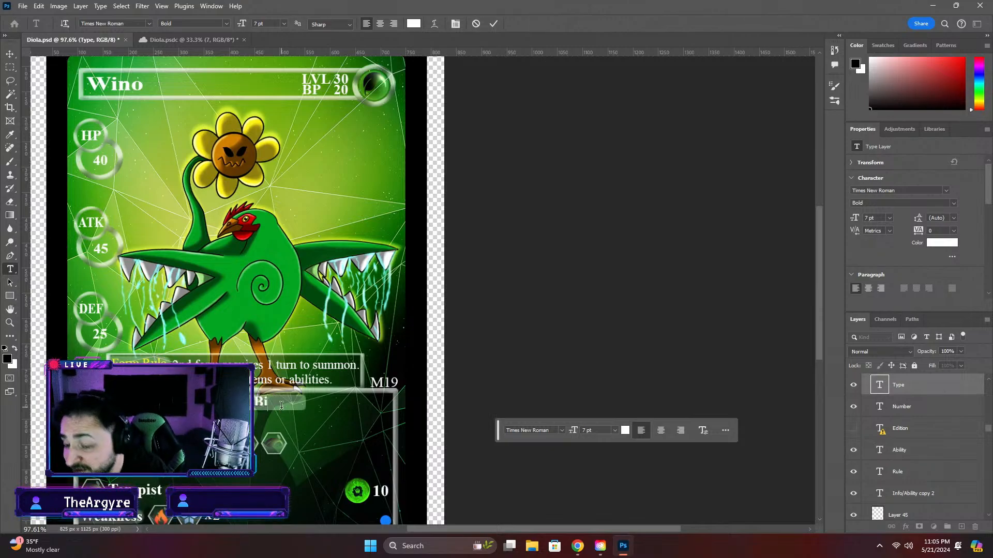
pyautogui.write('rd')
pyautogui.press('BackSpace')
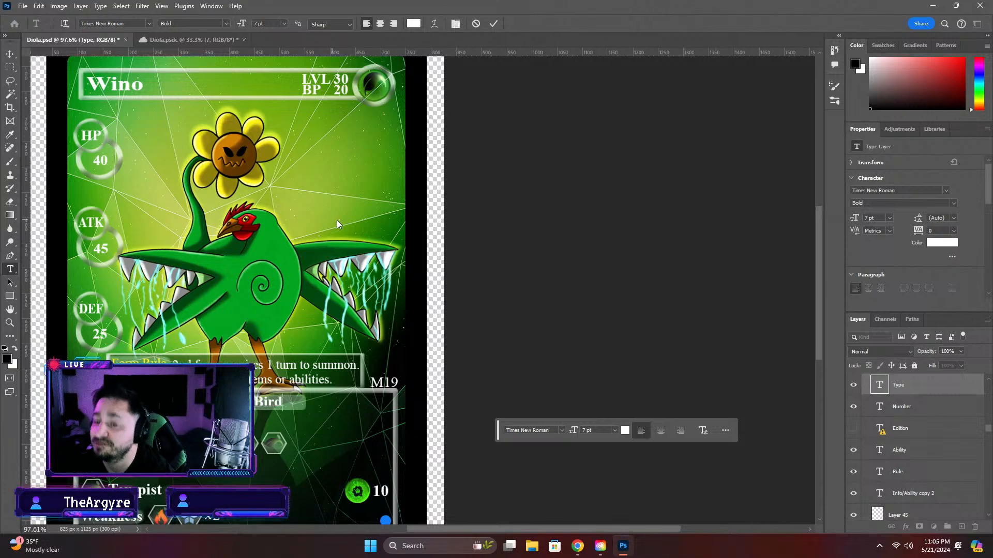
# Replace the card's name in the title bar with "Diola"
pyautogui.doubleClick(134, 87)
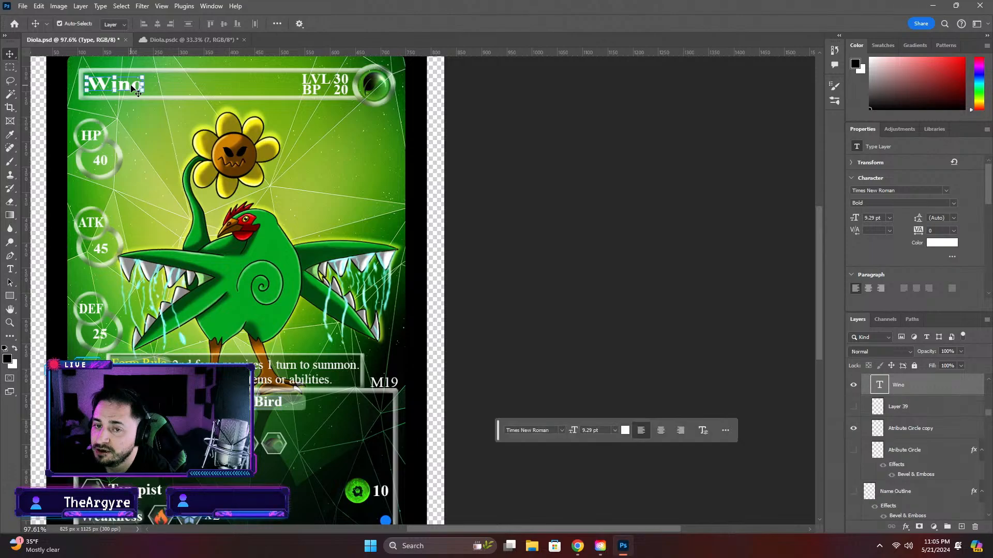
pyautogui.write('Di')
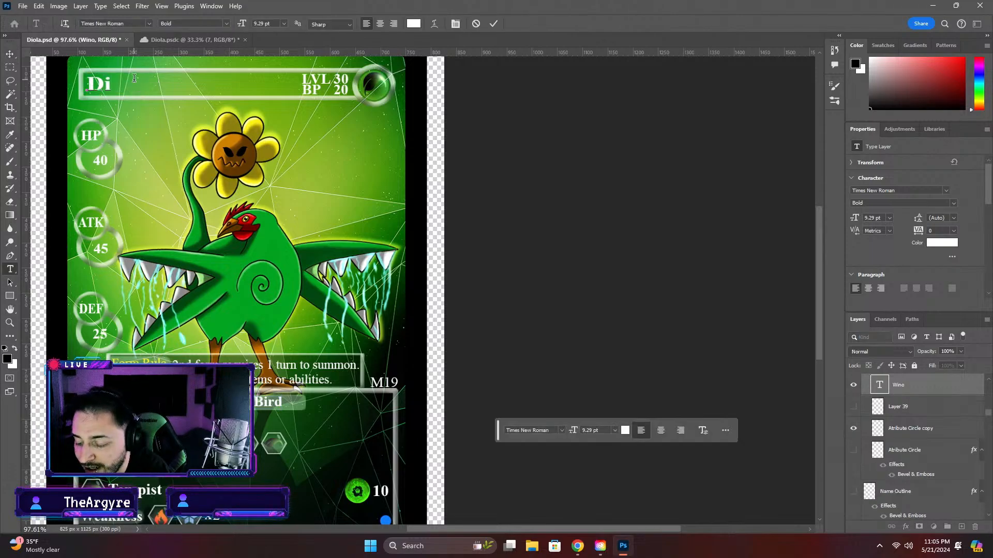
pyautogui.write('ola')
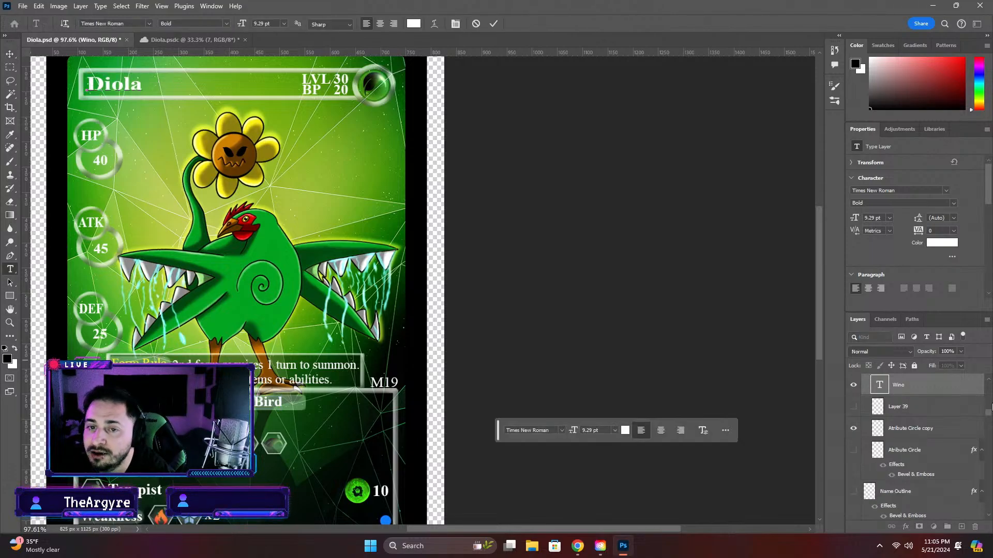
pyautogui.click(10, 53)
pyautogui.scroll(-3, 331, 420)
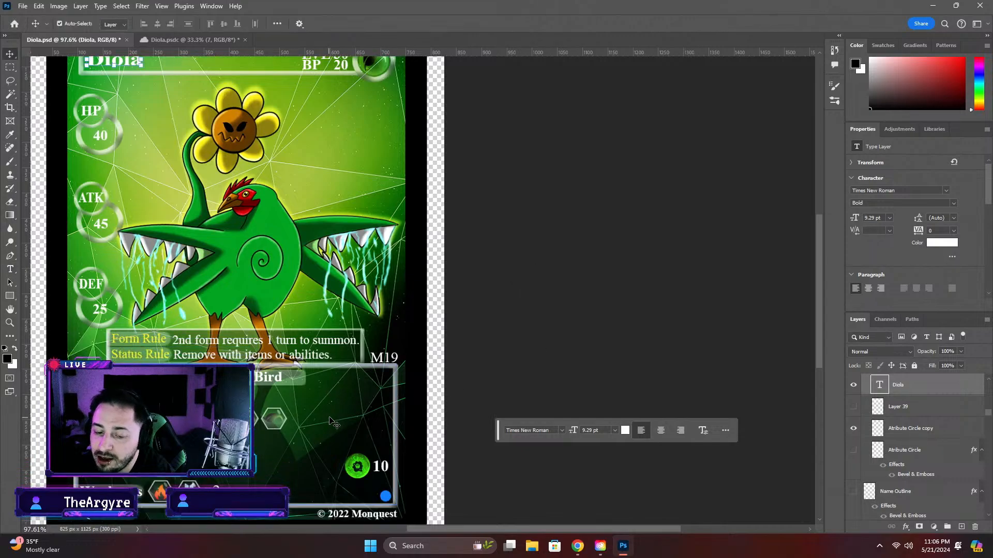
pyautogui.scroll(-1, 331, 421)
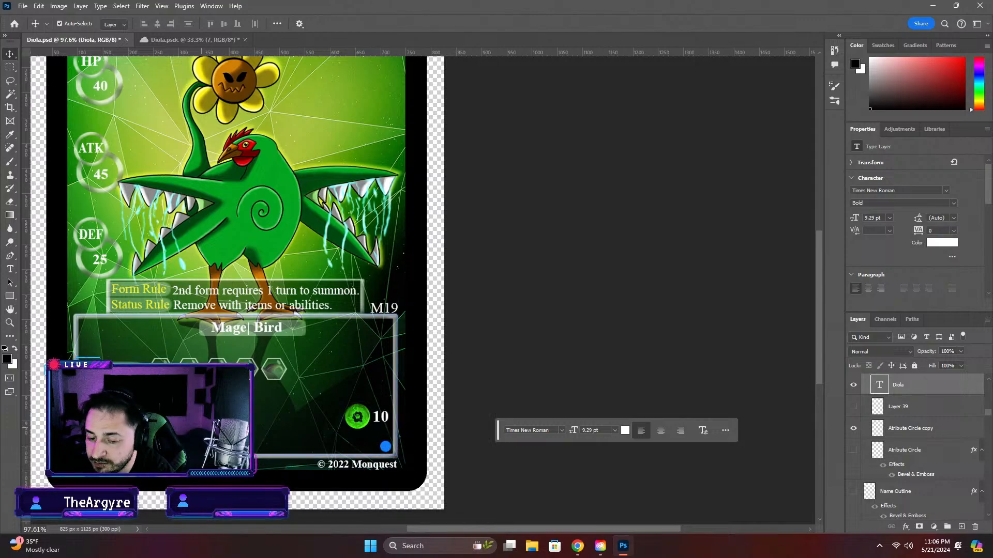
pyautogui.moveTo(300, 398); pyautogui.dragTo(138, 385)
pyautogui.hotkey('ctrl', 'z')
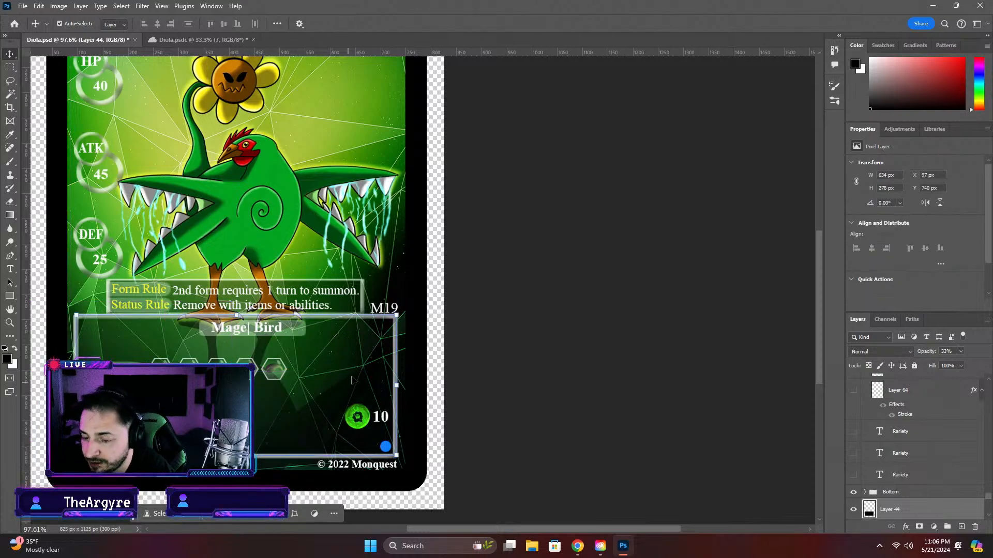
# Collapse the Info Box layer group and check what it contains by hiding it, then leave it shown
pyautogui.click(853, 493)
pyautogui.scroll(5, 853, 449)
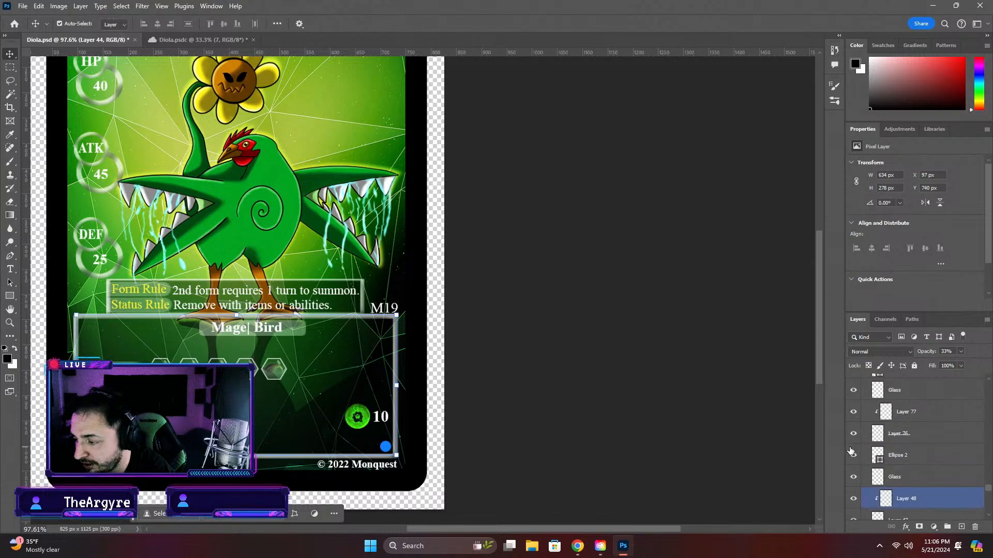
pyautogui.scroll(-5, 861, 450)
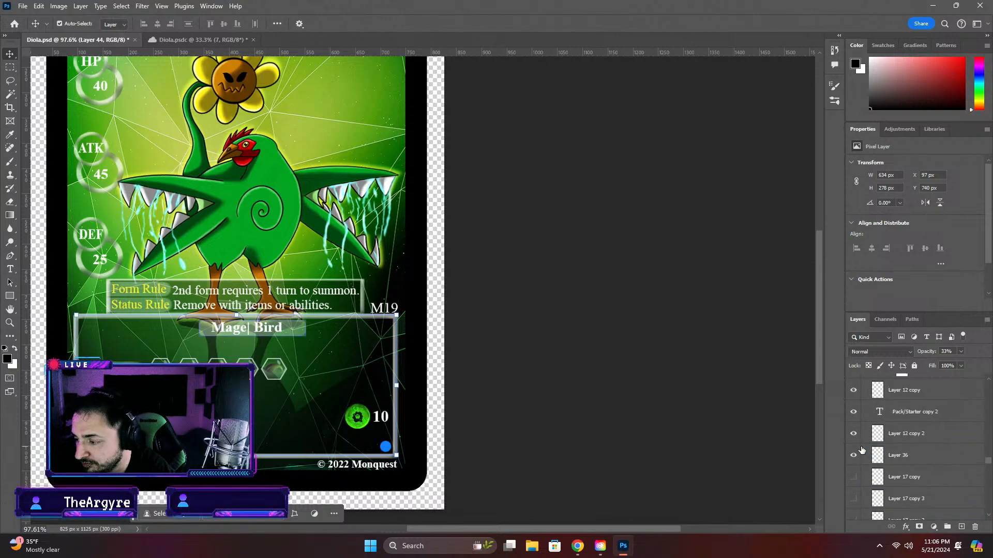
pyautogui.scroll(5, 862, 450)
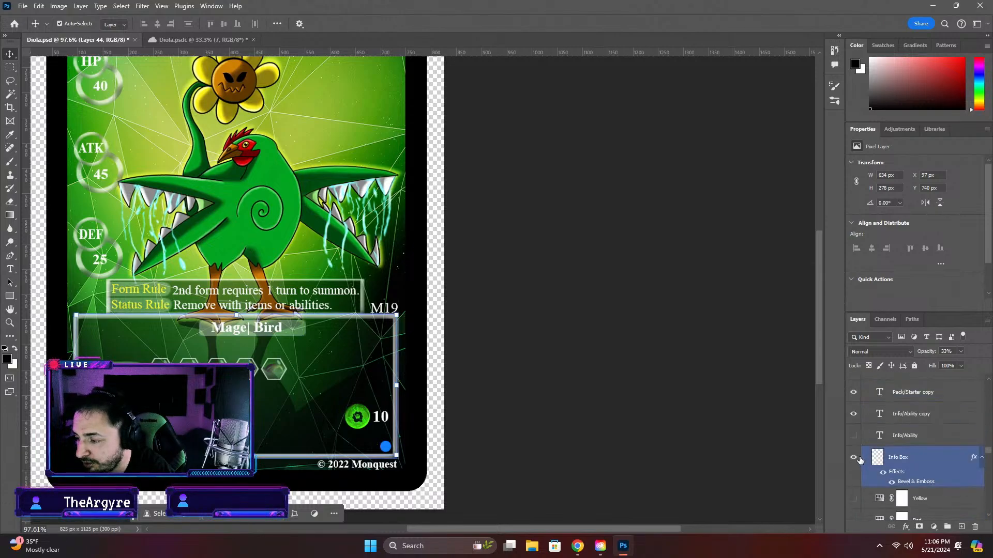
pyautogui.scroll(-1, 867, 456)
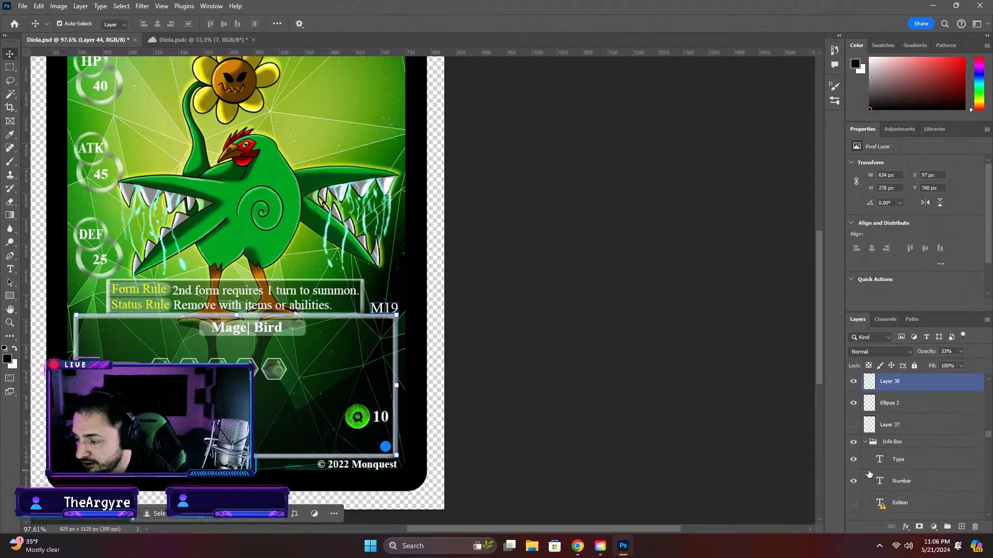
pyautogui.click(864, 443)
pyautogui.click(855, 443)
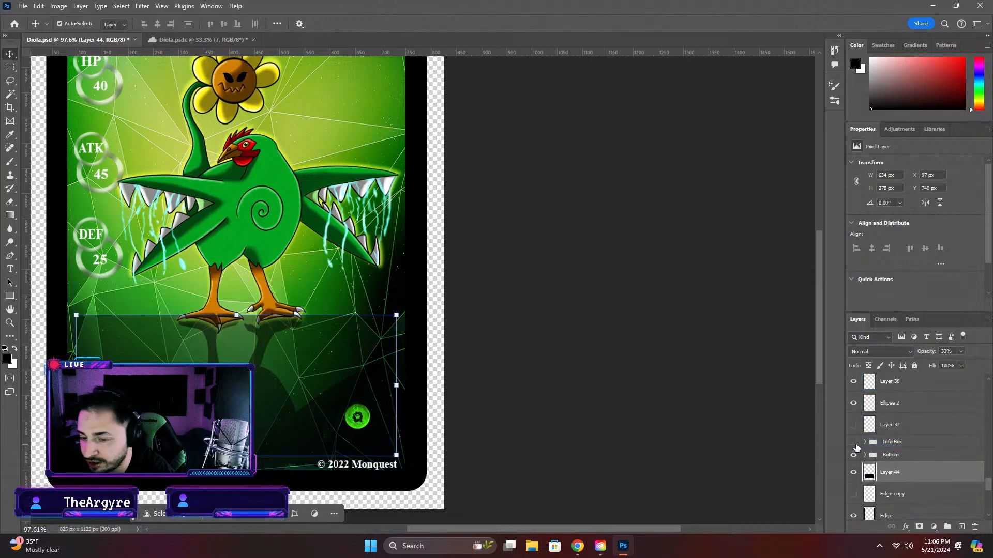
pyautogui.click(855, 444)
pyautogui.click(854, 443)
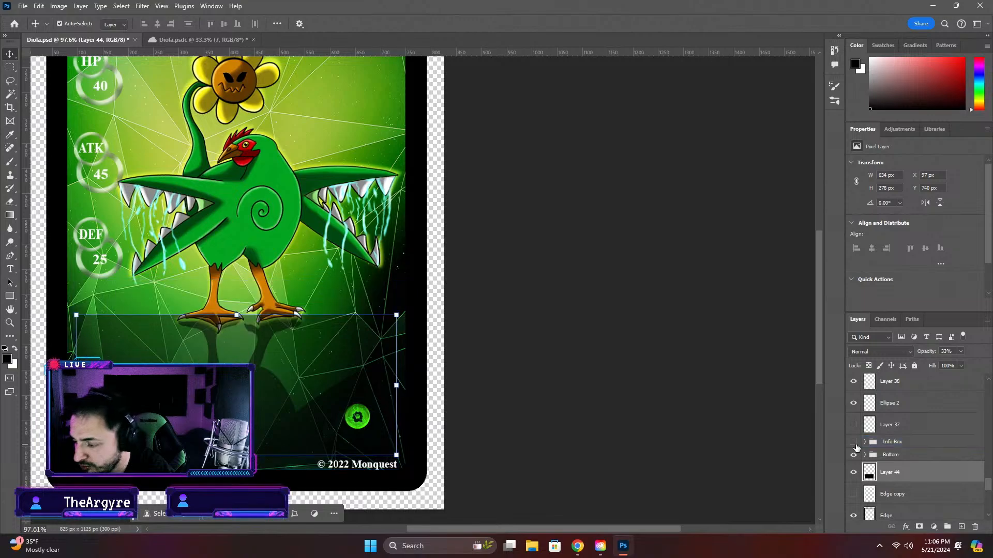
pyautogui.click(856, 457)
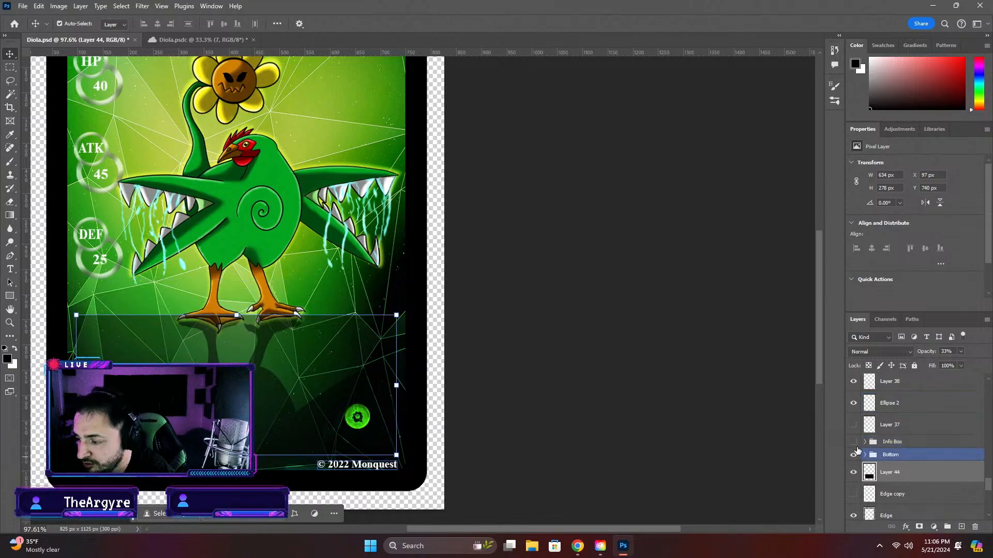
pyautogui.click(854, 442)
# Move the translucent label bar of the info box up to just below the type line, at the box's inner edge
pyautogui.click(264, 373)
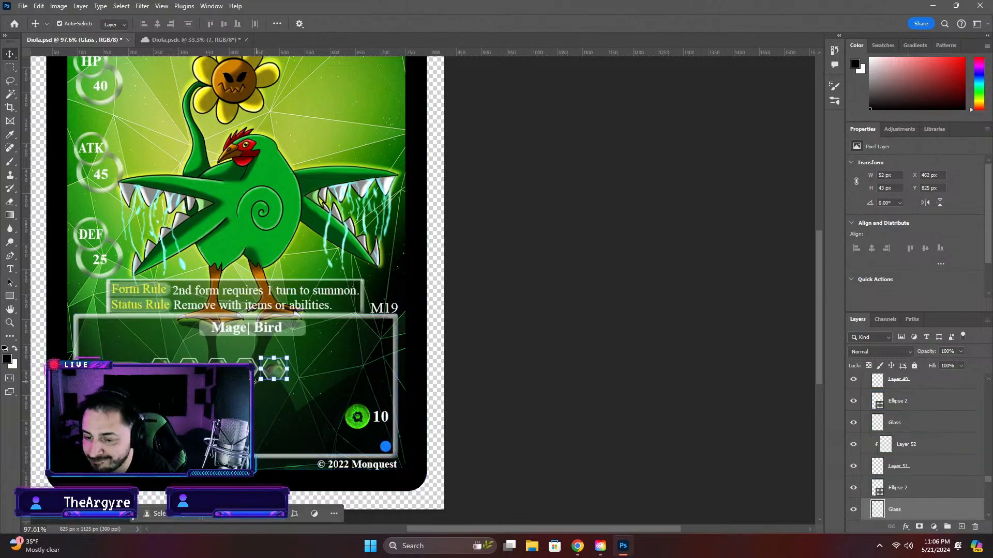
pyautogui.click(938, 467)
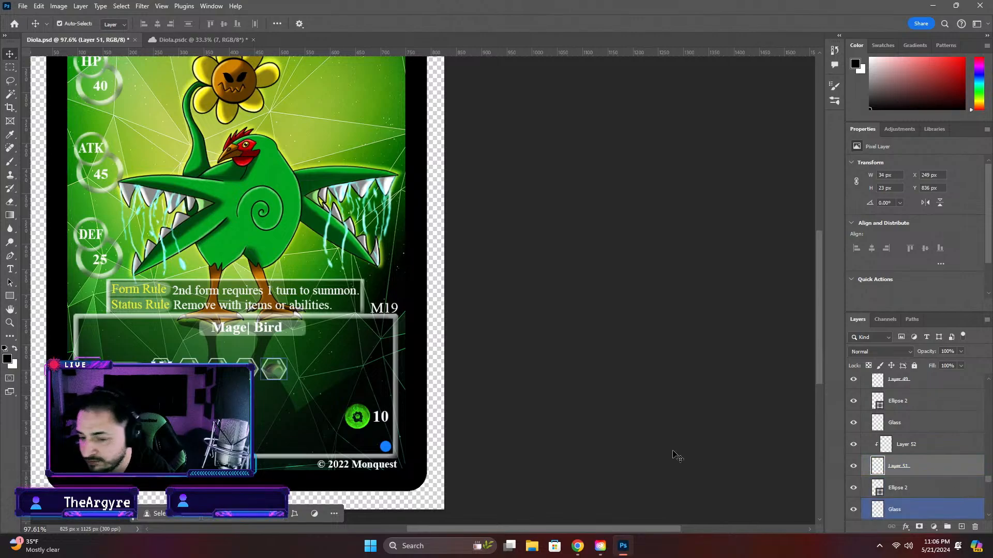
pyautogui.click(118, 360)
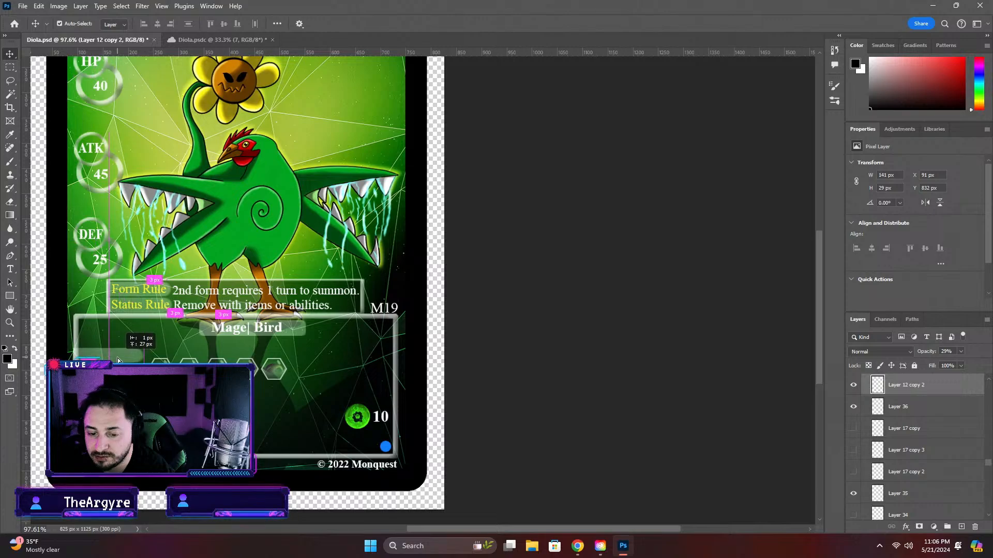
pyautogui.moveTo(118, 360); pyautogui.dragTo(118, 348)
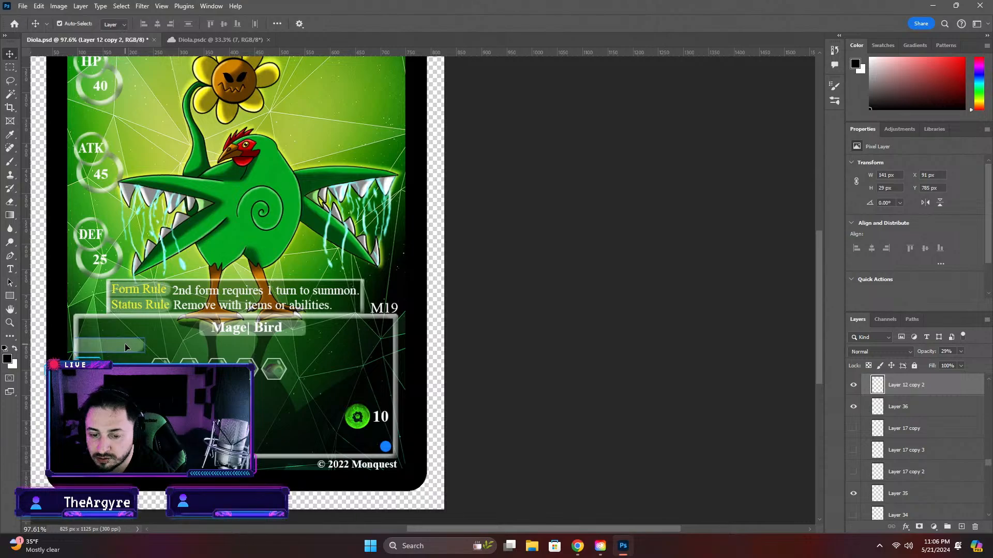
pyautogui.moveTo(125, 344); pyautogui.dragTo(100, 354)
# Move the "Pool" label text up onto the raised translucent bar
pyautogui.click(97, 370)
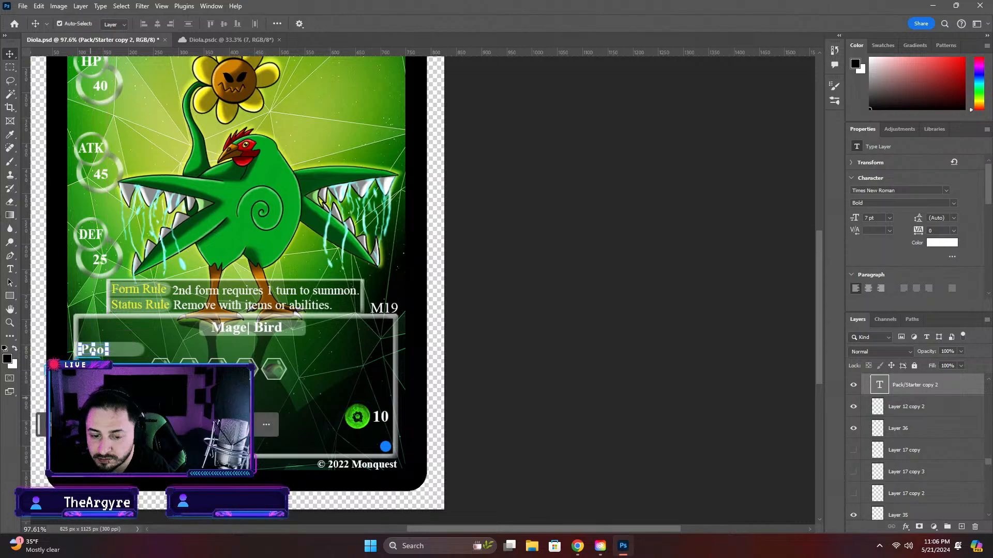
pyautogui.click(100, 355)
pyautogui.moveTo(130, 392)
pyautogui.mouseDown()
pyautogui.moveTo(130, 373)
pyautogui.moveTo(109, 385)
pyautogui.moveTo(110, 375)
pyautogui.mouseUp()
pyautogui.click(109, 392)
pyautogui.click(165, 374)
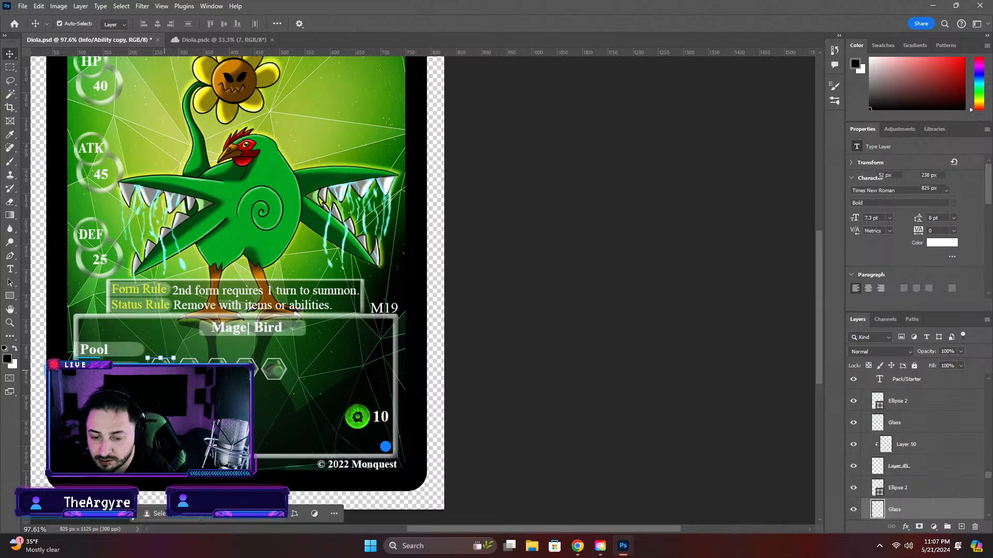
pyautogui.click(936, 470)
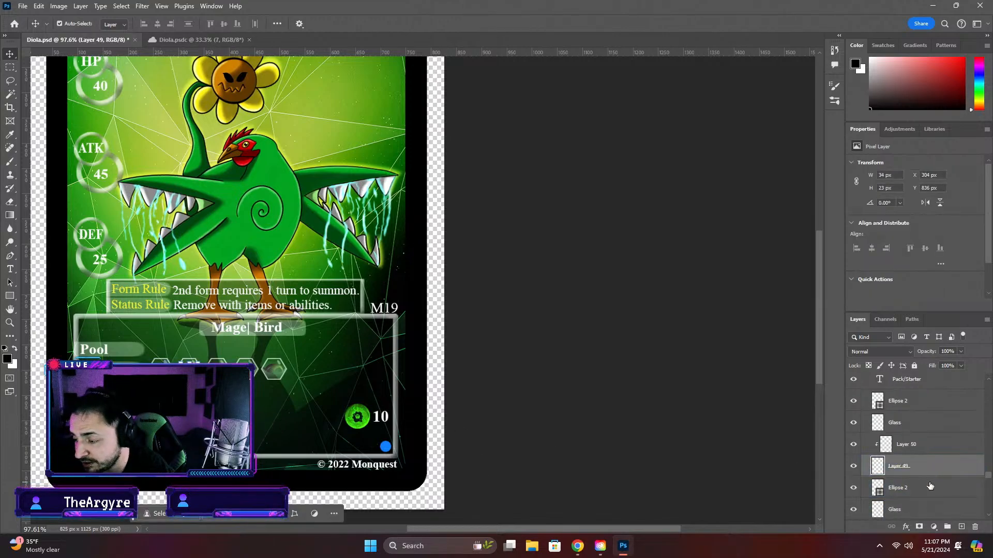
pyautogui.keyDown('ctrl'); pyautogui.click(931, 488); pyautogui.keyUp('ctrl')
pyautogui.keyDown('ctrl'); pyautogui.click(927, 508); pyautogui.keyUp('ctrl')
pyautogui.scroll(-3, 969, 499)
pyautogui.keyDown('ctrl'); pyautogui.click(936, 487); pyautogui.keyUp('ctrl')
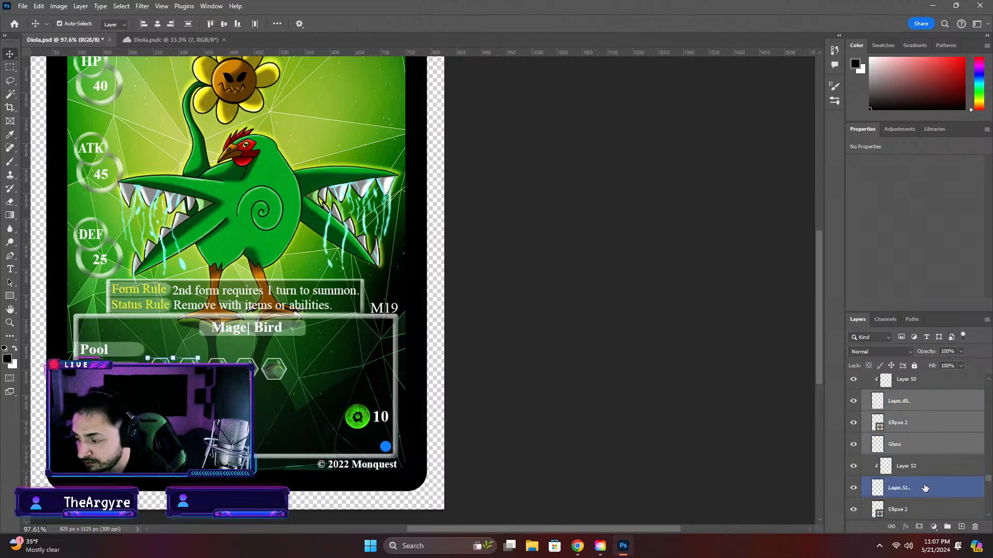
pyautogui.keyDown('ctrl'); pyautogui.click(936, 466); pyautogui.keyUp('ctrl')
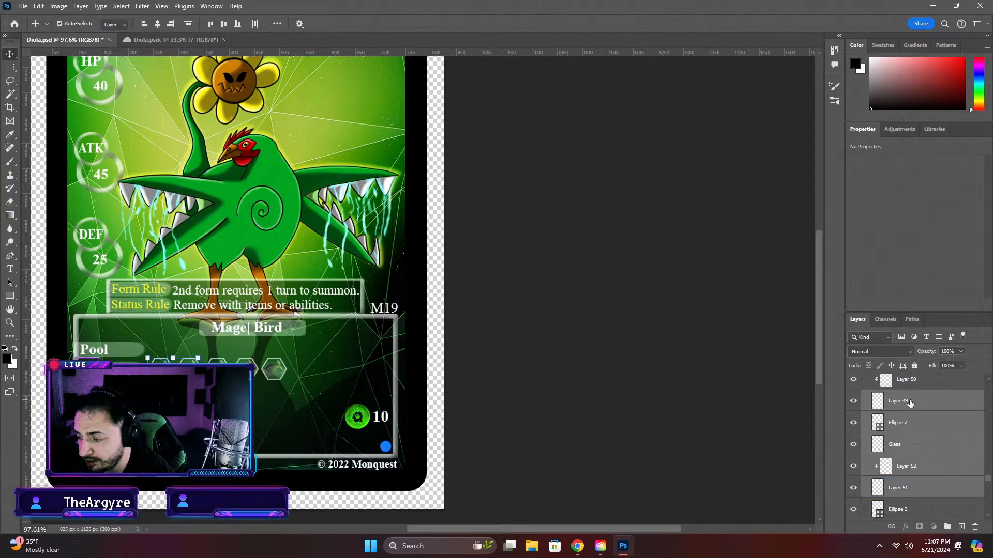
pyautogui.click(903, 423)
pyautogui.keyDown('shift'); pyautogui.click(920, 491); pyautogui.keyUp('shift')
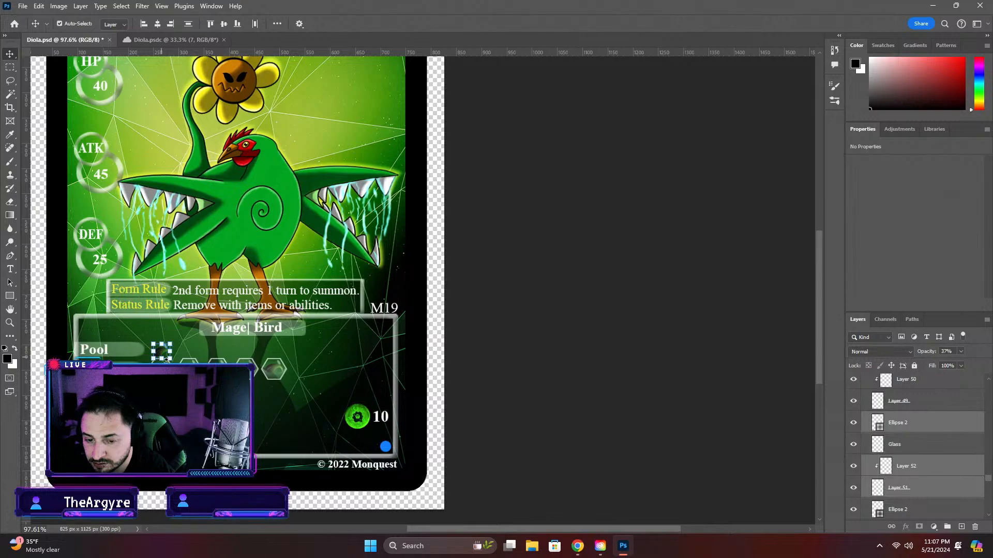
# Move the first hexagon's Ellipse 2, Glass, Layer 52 and Layer 51 layers together straight up beside the Pool label
pyautogui.keyDown('ctrl'); pyautogui.click(960, 445); pyautogui.keyUp('ctrl')
pyautogui.click(940, 452)
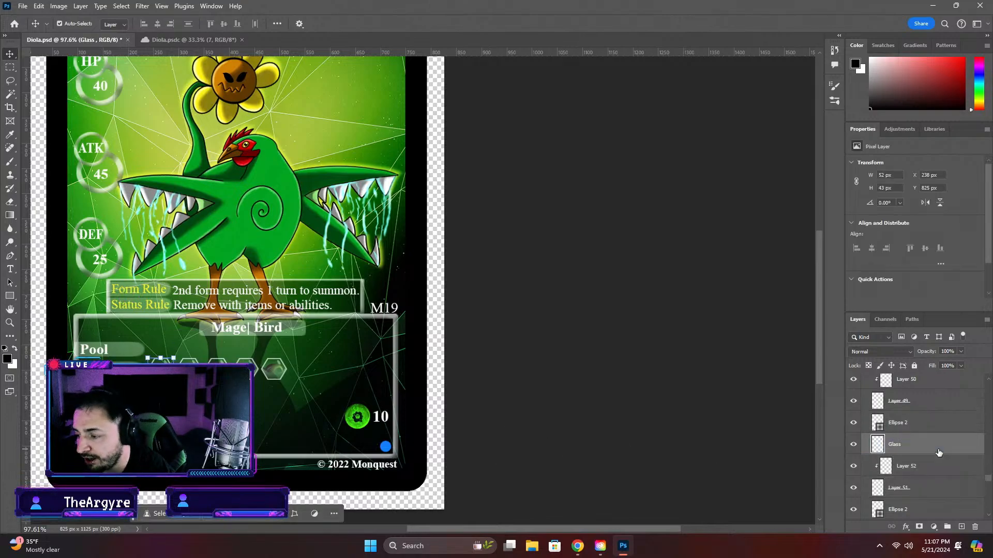
pyautogui.click(931, 488)
pyautogui.keyDown('shift'); pyautogui.click(931, 422); pyautogui.keyUp('shift')
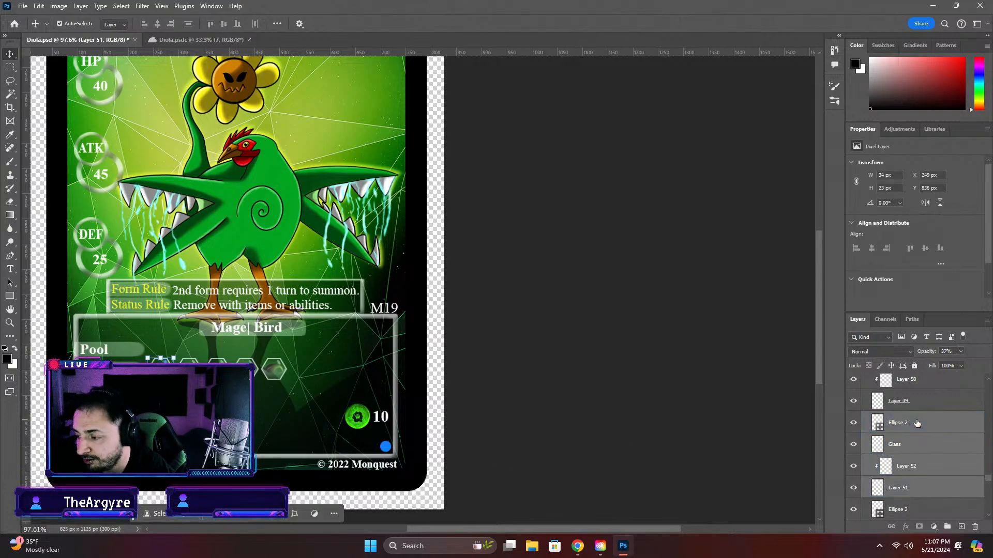
pyautogui.hotkey('ctrl', 't')
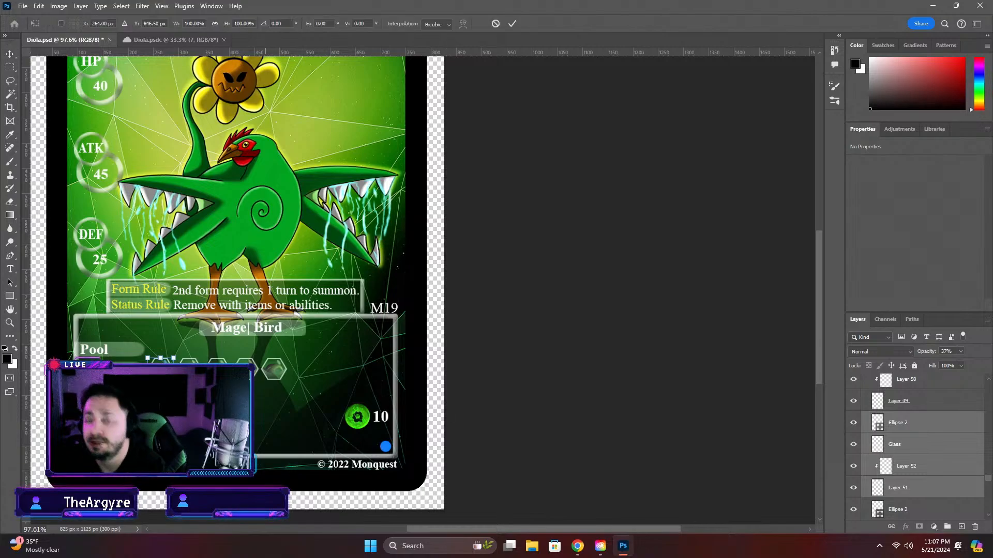
pyautogui.moveTo(159, 371); pyautogui.dragTo(160, 353)
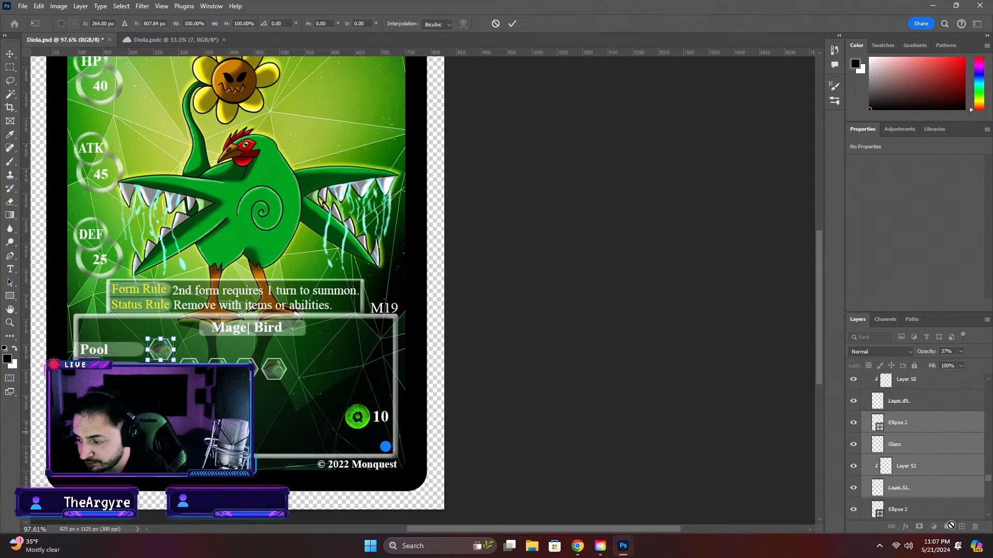
pyautogui.press('Return')
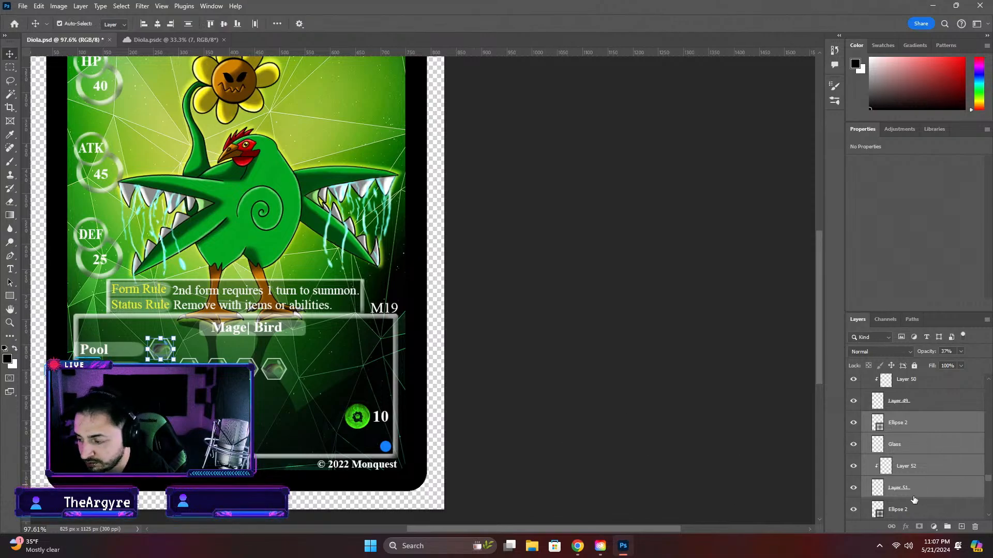
# Group the first hexagon's layers and name the group "Pool"
pyautogui.click(947, 525)
pyautogui.doubleClick(900, 418)
pyautogui.write('Po')
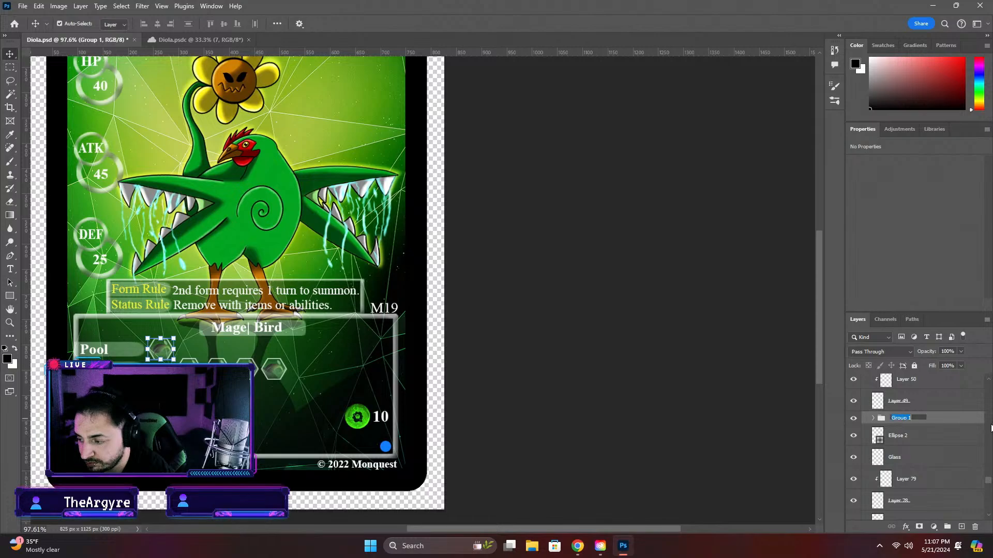
pyautogui.write('ol')
pyautogui.press('Return')
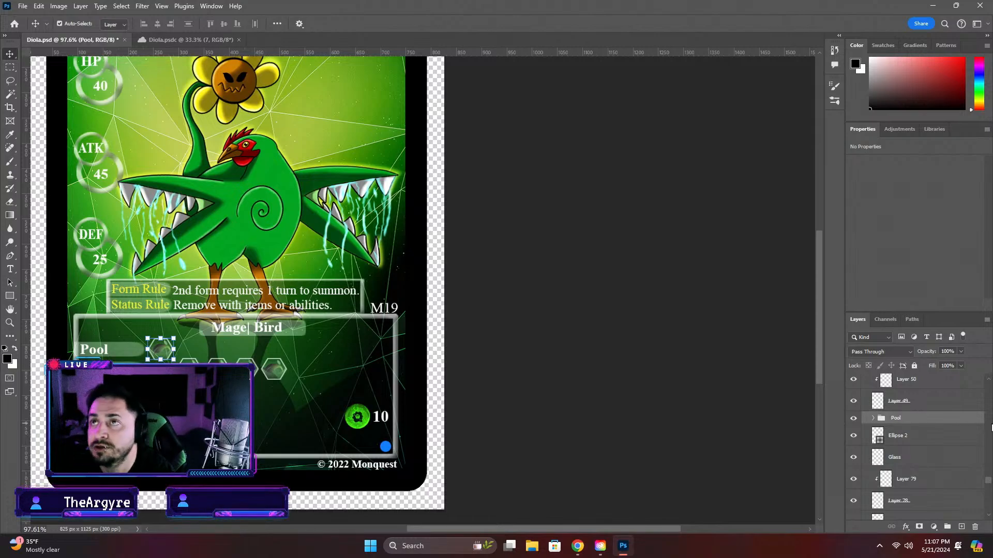
# Move the second hexagon with all its layers up beside the first and put those layers into the Pool group
pyautogui.click(914, 409)
pyautogui.scroll(2, 915, 414)
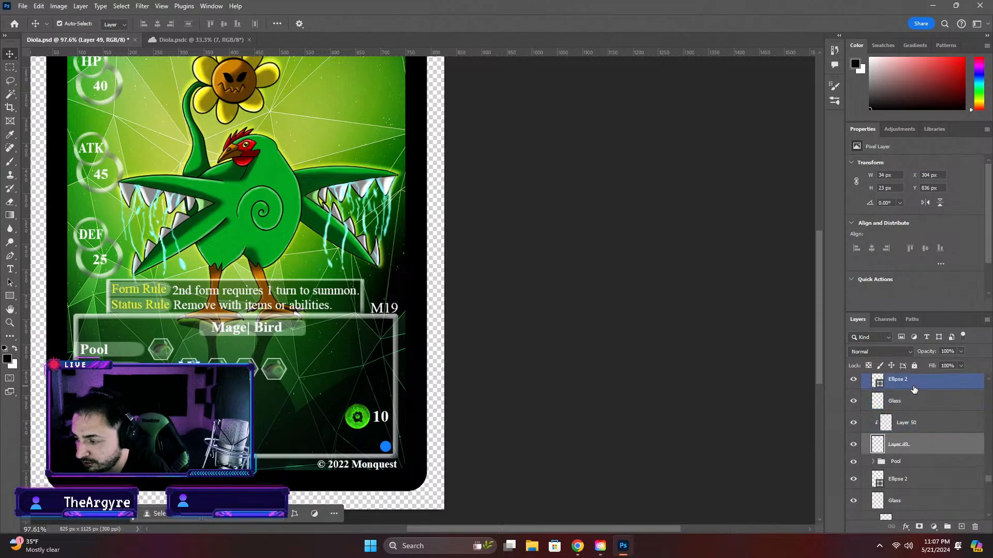
pyautogui.keyDown('shift'); pyautogui.click(913, 383); pyautogui.keyUp('shift')
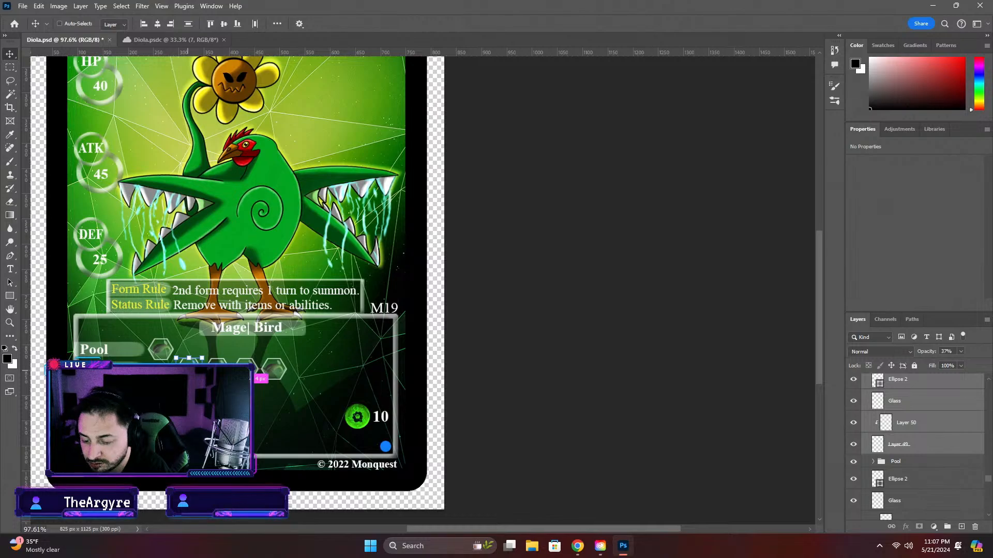
pyautogui.hotkey('ctrl', 't')
pyautogui.moveTo(193, 367); pyautogui.dragTo(195, 352)
pyautogui.moveTo(909, 449); pyautogui.dragTo(905, 467)
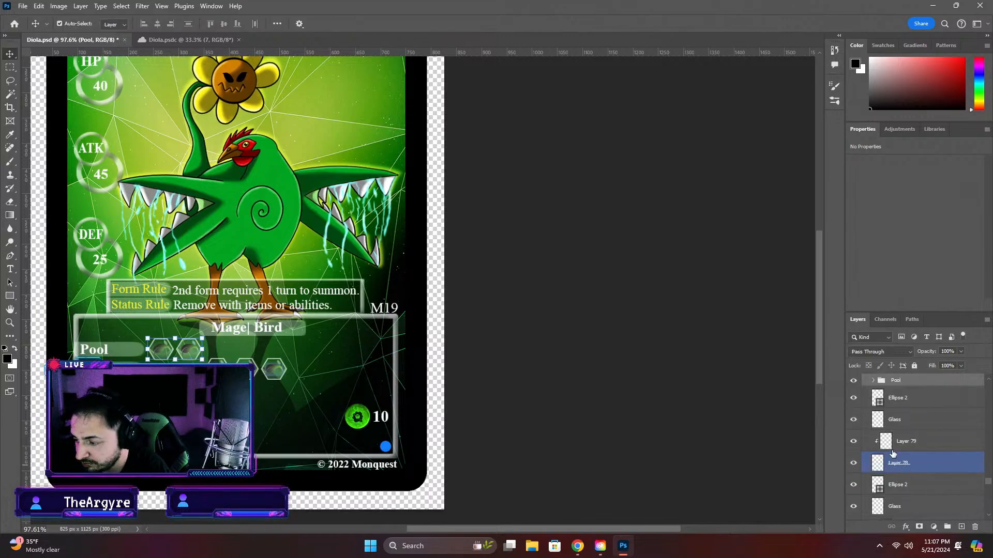
pyautogui.scroll(1, 892, 454)
pyautogui.click(874, 445)
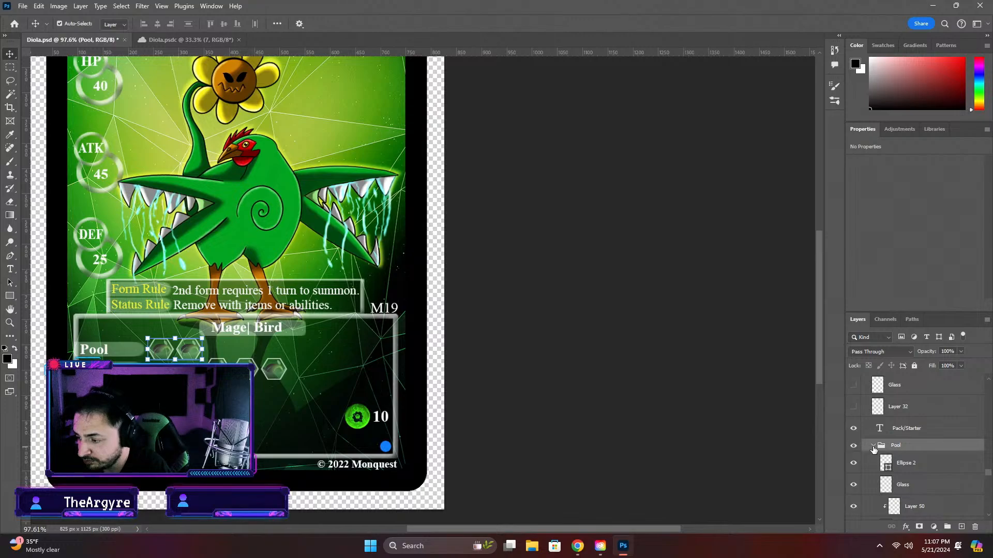
pyautogui.click(873, 446)
pyautogui.click(902, 469)
pyautogui.scroll(-1, 919, 499)
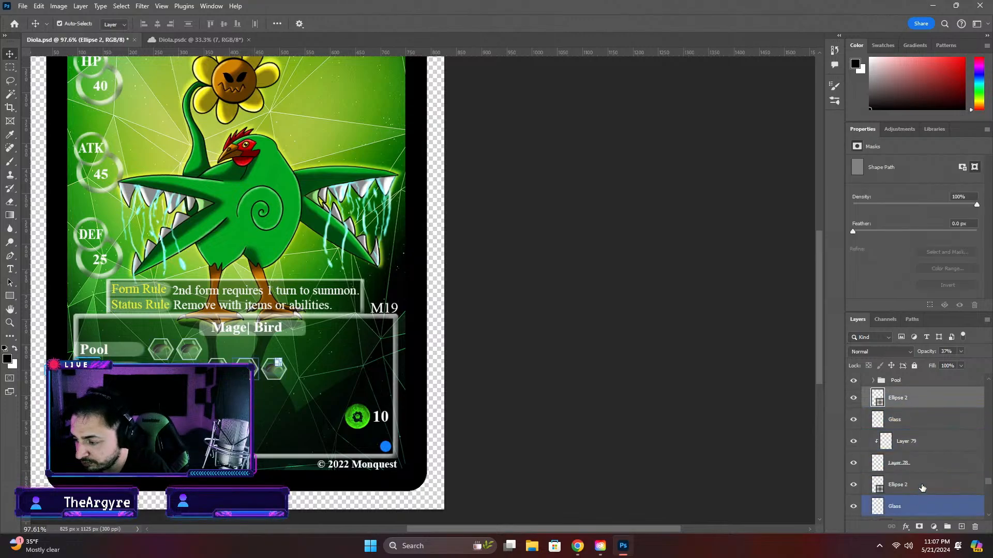
pyautogui.scroll(-1, 921, 483)
pyautogui.click(921, 475)
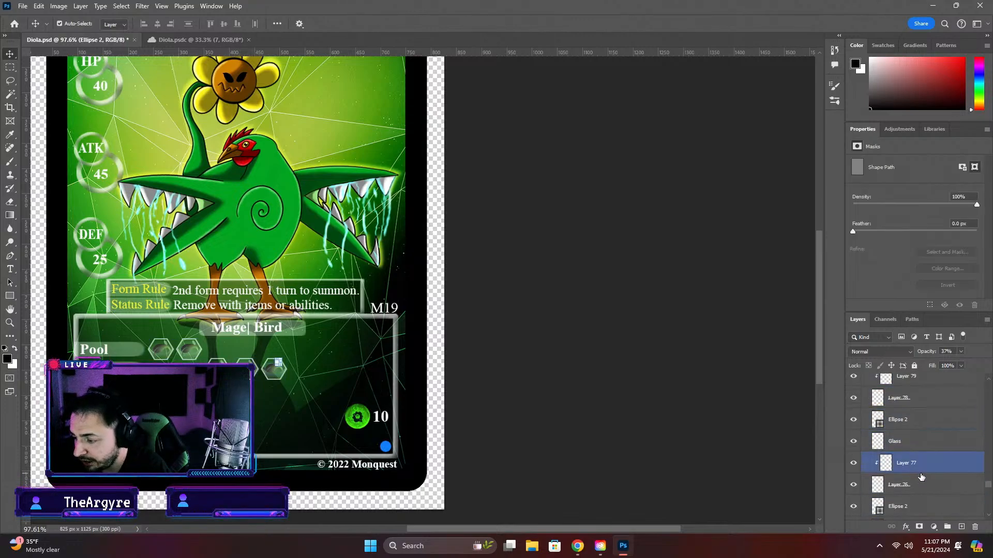
pyautogui.scroll(1, 920, 470)
pyautogui.click(911, 422)
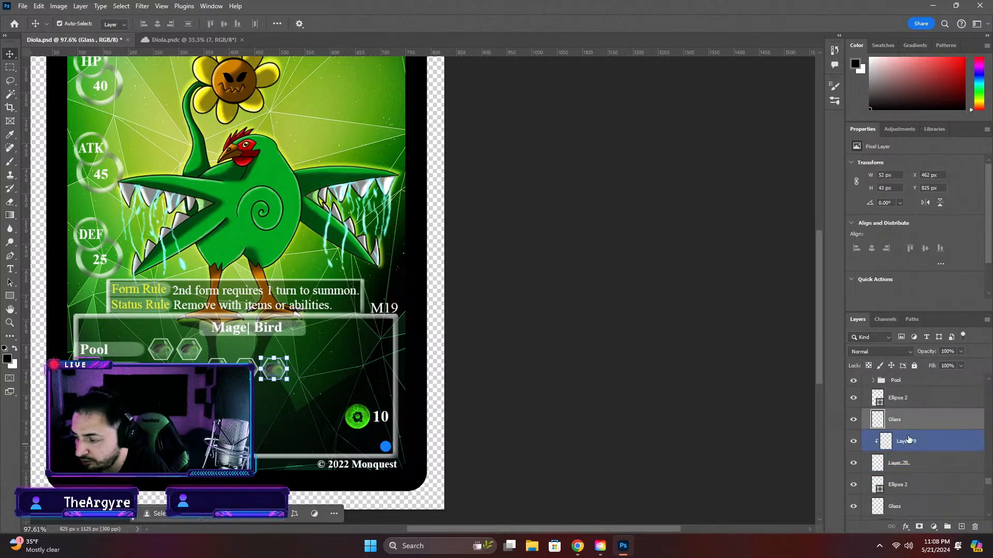
pyautogui.click(905, 398)
pyautogui.scroll(1, 913, 424)
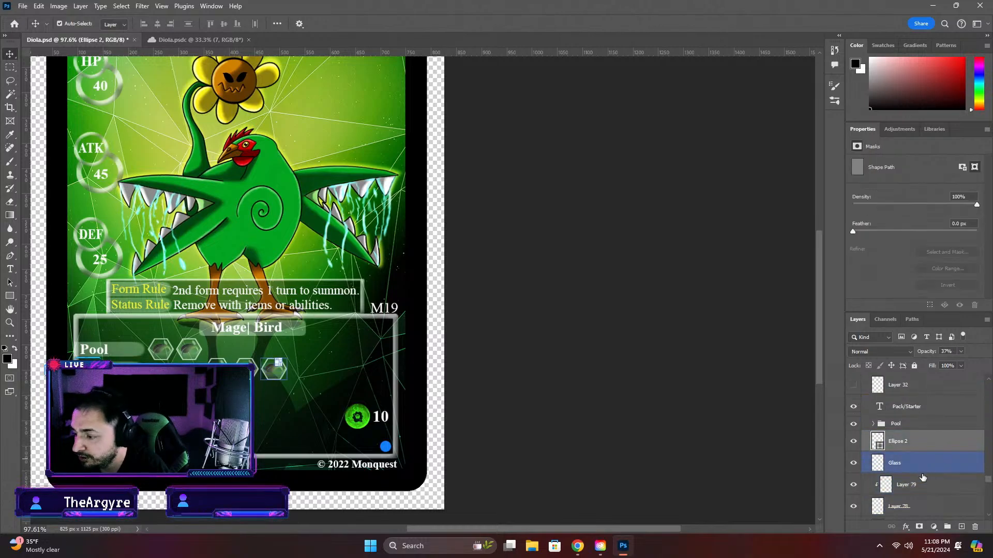
pyautogui.keyDown('shift'); pyautogui.click(919, 509); pyautogui.keyUp('shift')
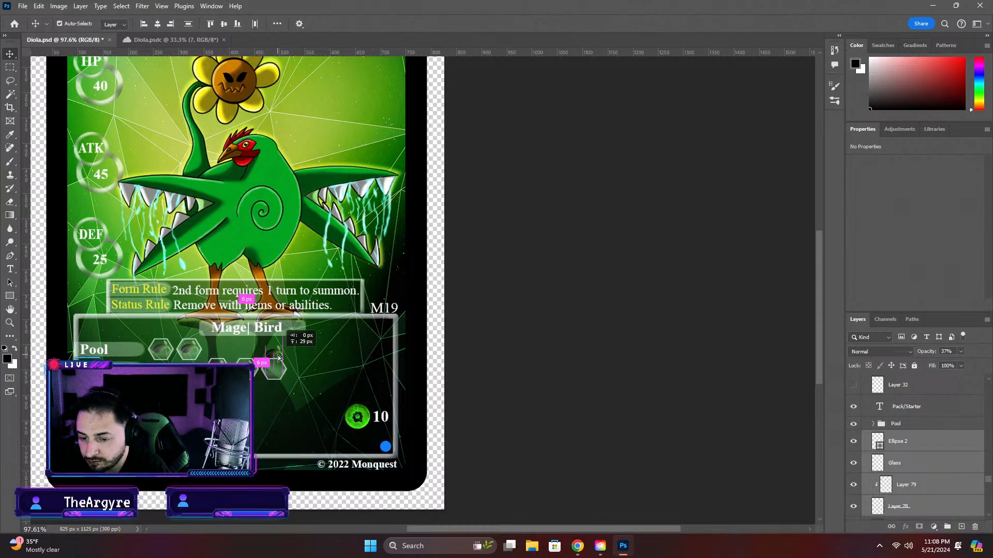
# Move all layers of the fifth, outermost hexagon straight up into the row beside the Pool label
pyautogui.keyDown('ctrl'); pyautogui.click(903, 467); pyautogui.keyUp('ctrl')
pyautogui.scroll(-2, 915, 469)
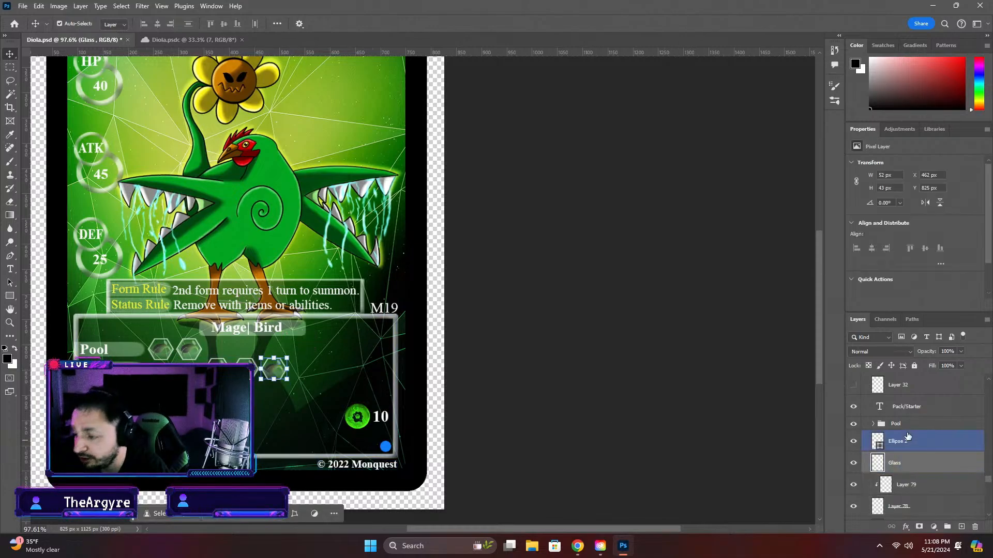
pyautogui.click(919, 487)
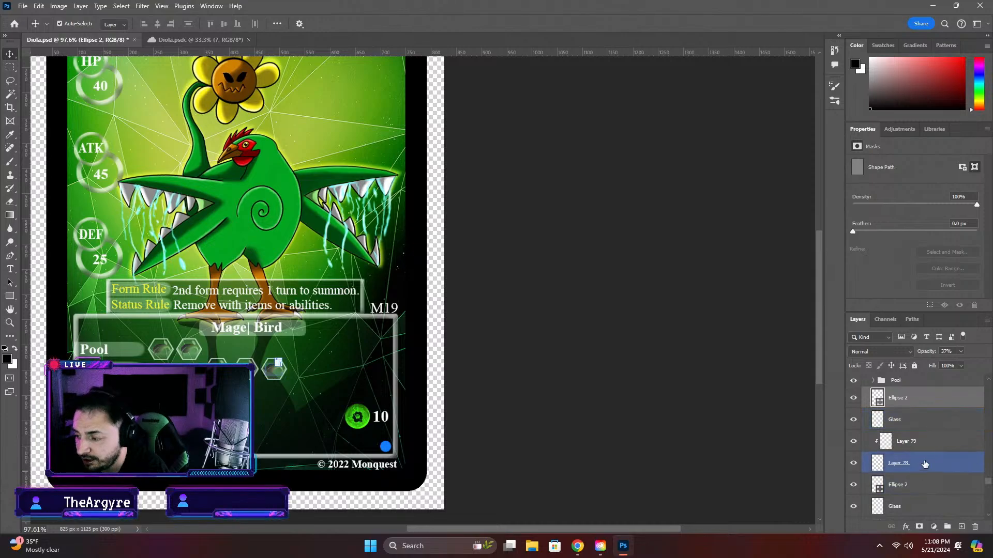
pyautogui.keyDown('shift'); pyautogui.click(931, 463); pyautogui.keyUp('shift')
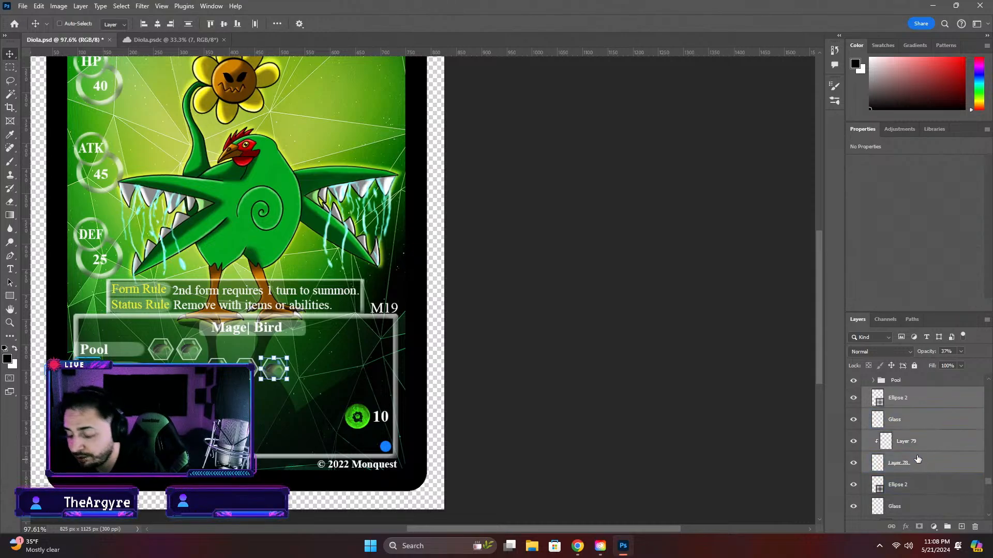
pyautogui.hotkey('ctrl', 't')
pyautogui.moveTo(280, 370); pyautogui.dragTo(277, 349)
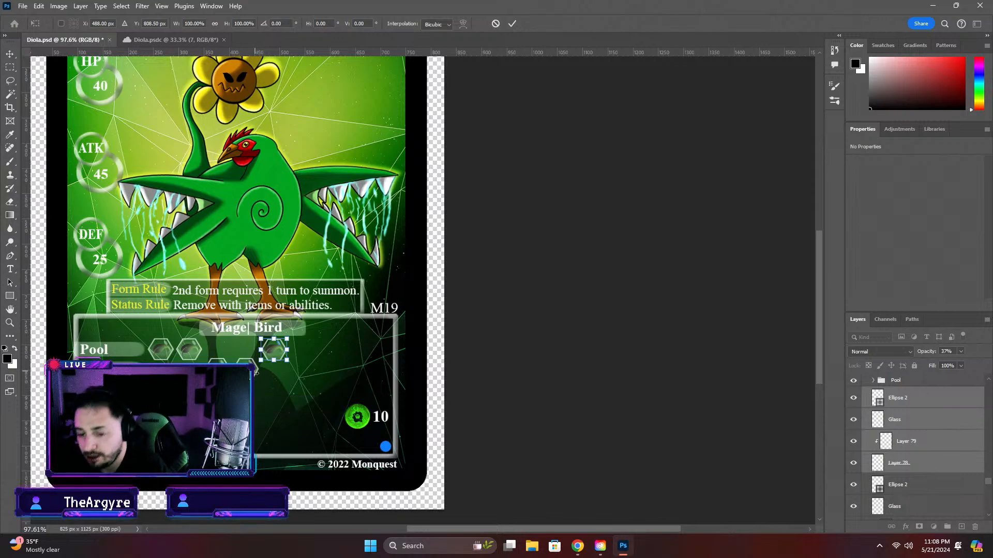
pyautogui.press('Return')
pyautogui.hotkey('ctrl', 't')
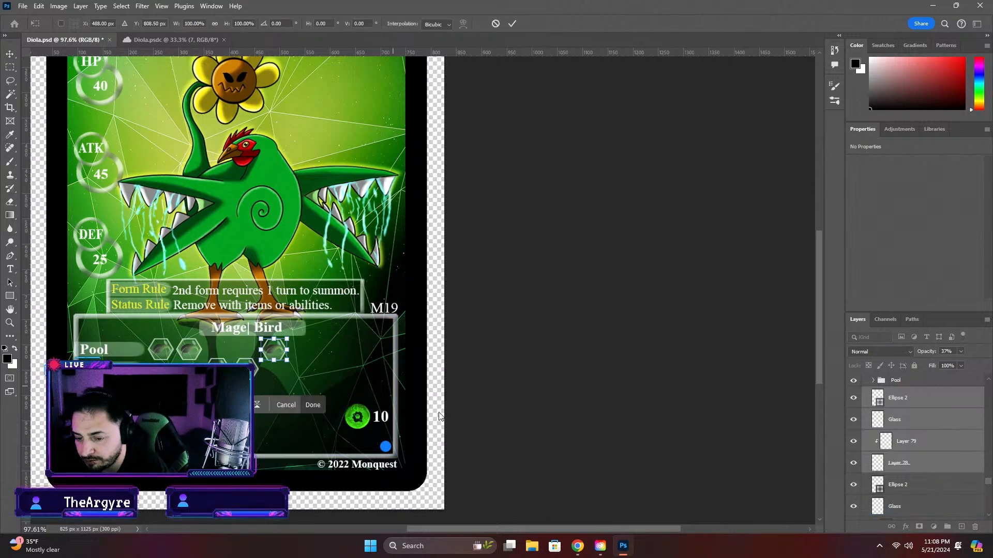
pyautogui.press('Return')
# Move the fourth hexagon's Ellipse 2, Glass, Layer 77 and linked base layer together straight up into the Pool row
pyautogui.click(249, 370)
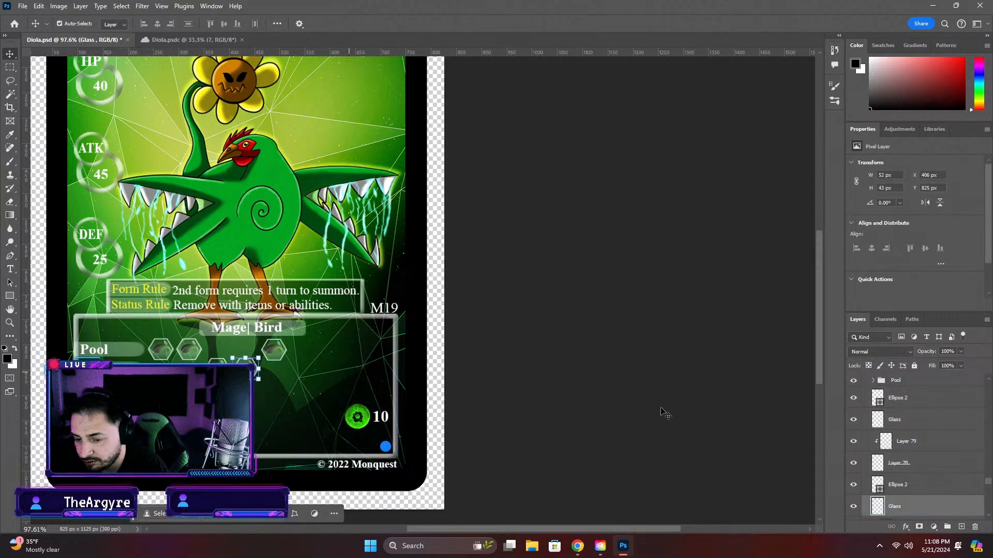
pyautogui.click(928, 488)
pyautogui.scroll(-3, 935, 498)
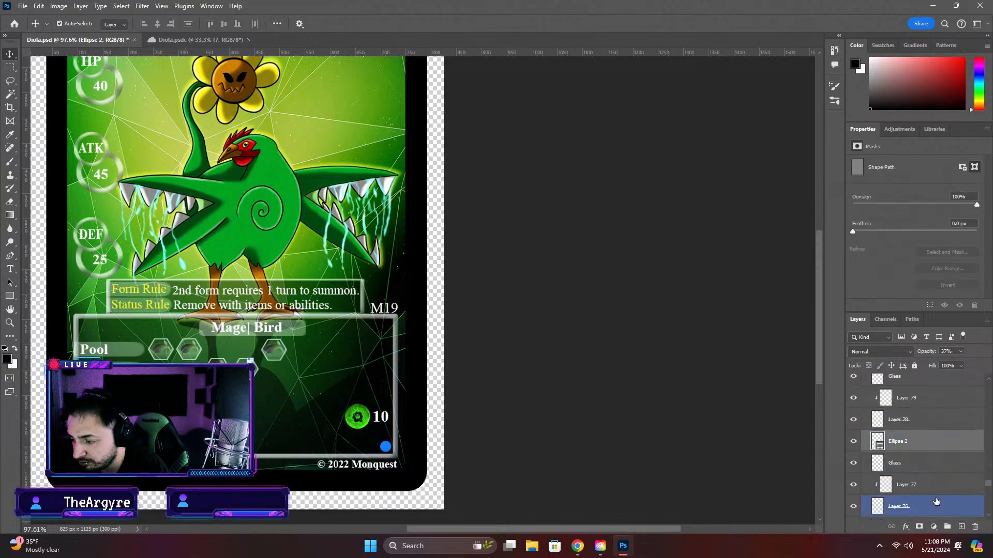
pyautogui.keyDown('shift'); pyautogui.click(890, 489); pyautogui.keyUp('shift')
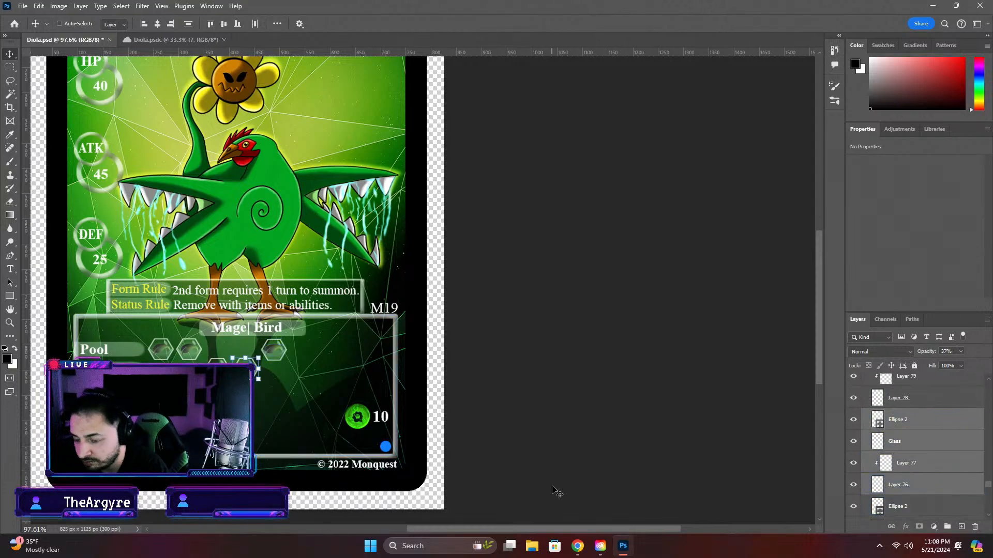
pyautogui.hotkey('ctrl', 't')
pyautogui.moveTo(243, 370); pyautogui.dragTo(243, 348)
# Fine-tune the raised fourth hexagon to X 431 px, Y 808.5 px so it lines up with the outermost hexagon
pyautogui.scroll(3, 256, 357)
pyautogui.scroll(4, 243, 356)
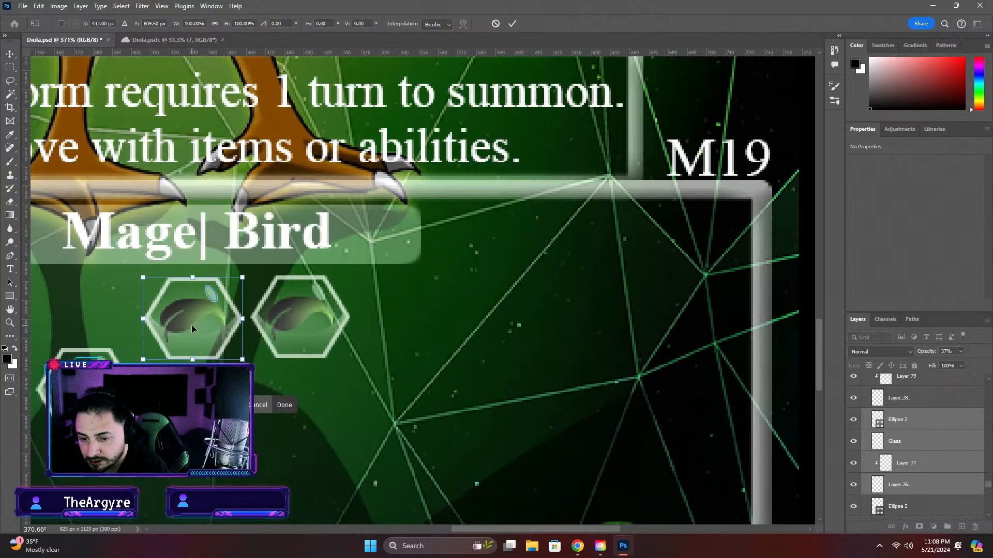
pyautogui.moveTo(192, 325); pyautogui.dragTo(190, 324)
pyautogui.scroll(-1, 236, 403)
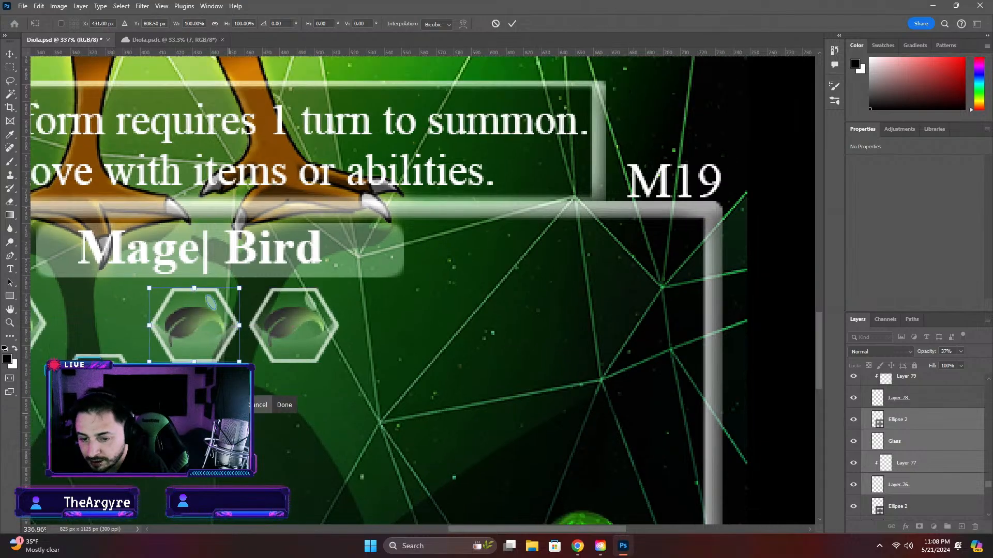
pyautogui.scroll(-6, 341, 344)
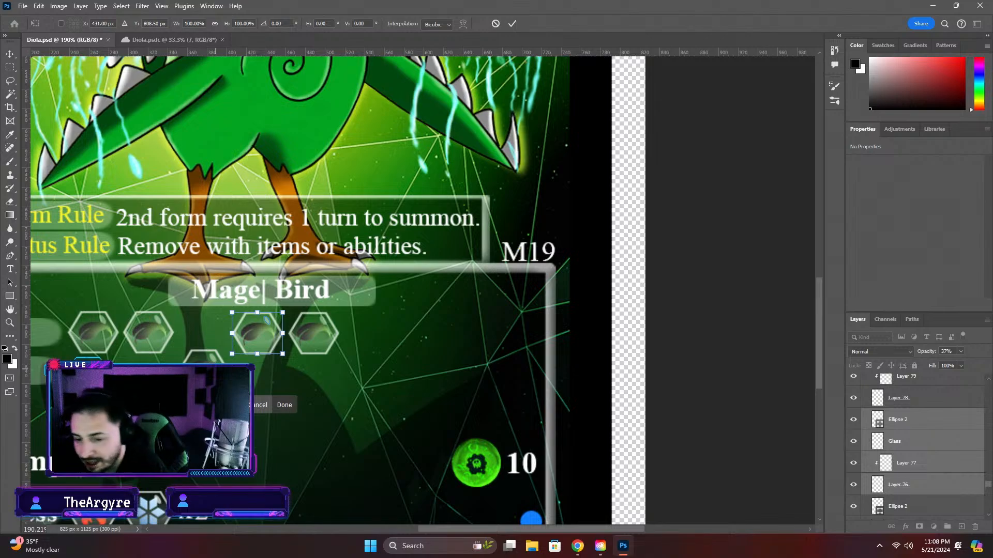
pyautogui.click(624, 371)
# Move the third hexagon's Ellipse 2, Glass, Layer 48 and Layer 47 layers together straight up into the gap in the Pool row
pyautogui.click(217, 382)
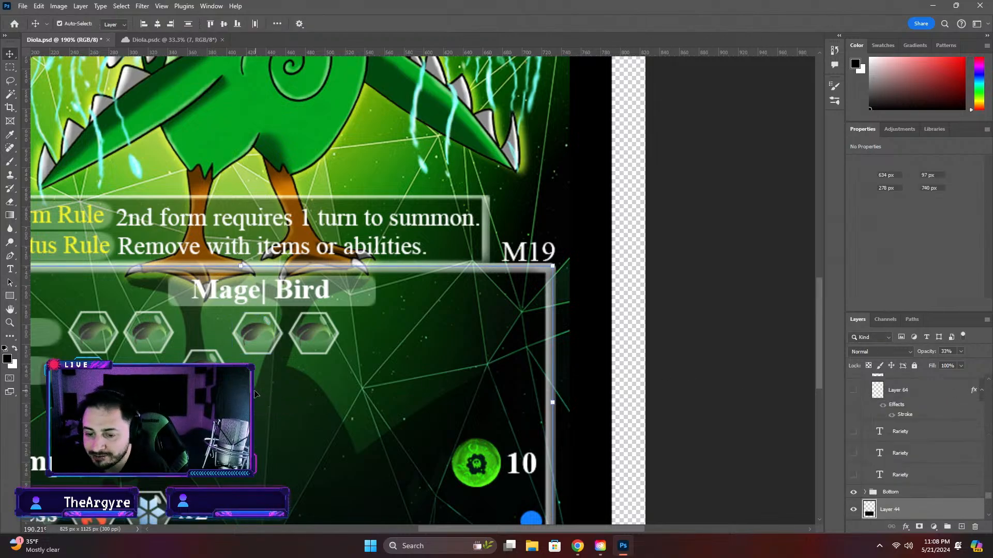
pyautogui.click(210, 382)
pyautogui.scroll(1, 932, 444)
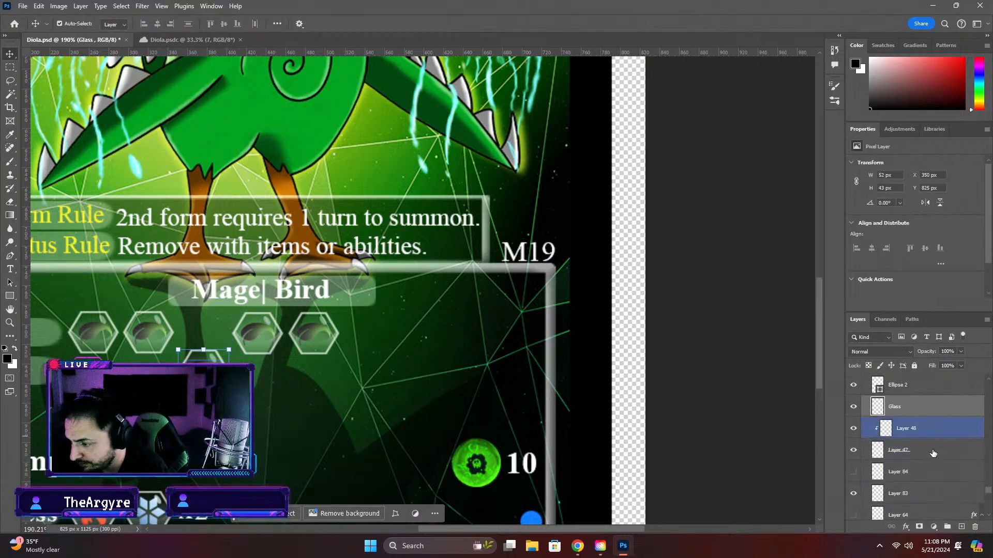
pyautogui.click(930, 456)
pyautogui.scroll(1, 929, 455)
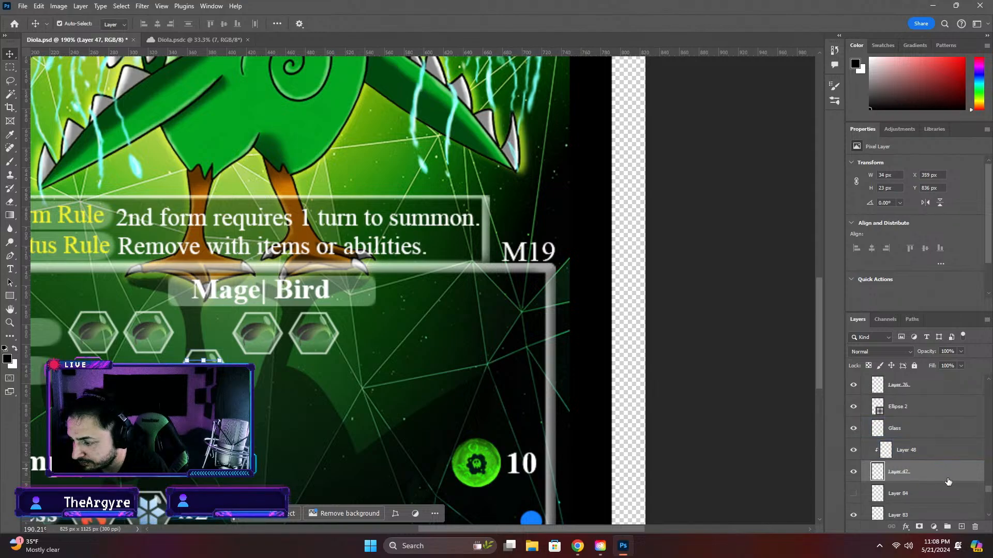
pyautogui.scroll(-2, 948, 478)
pyautogui.scroll(2, 948, 469)
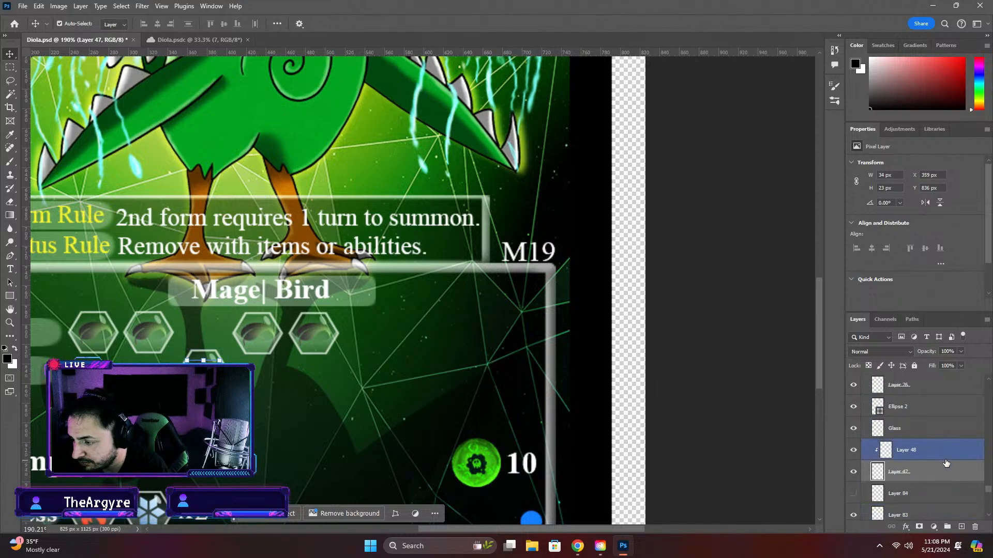
pyautogui.keyDown('shift'); pyautogui.click(916, 413); pyautogui.keyUp('shift')
pyautogui.hotkey('ctrl', 't')
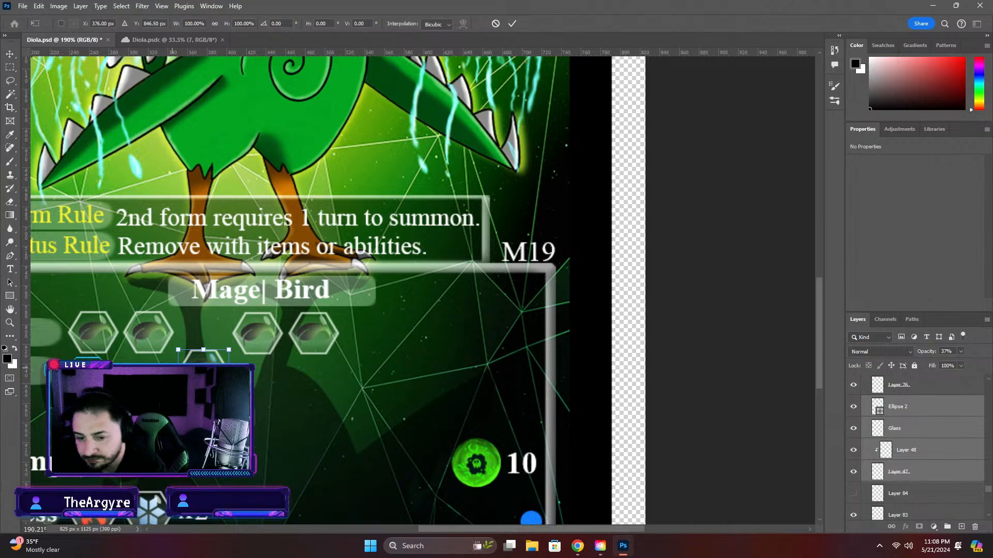
pyautogui.moveTo(201, 367); pyautogui.dragTo(201, 337)
pyautogui.press('Return')
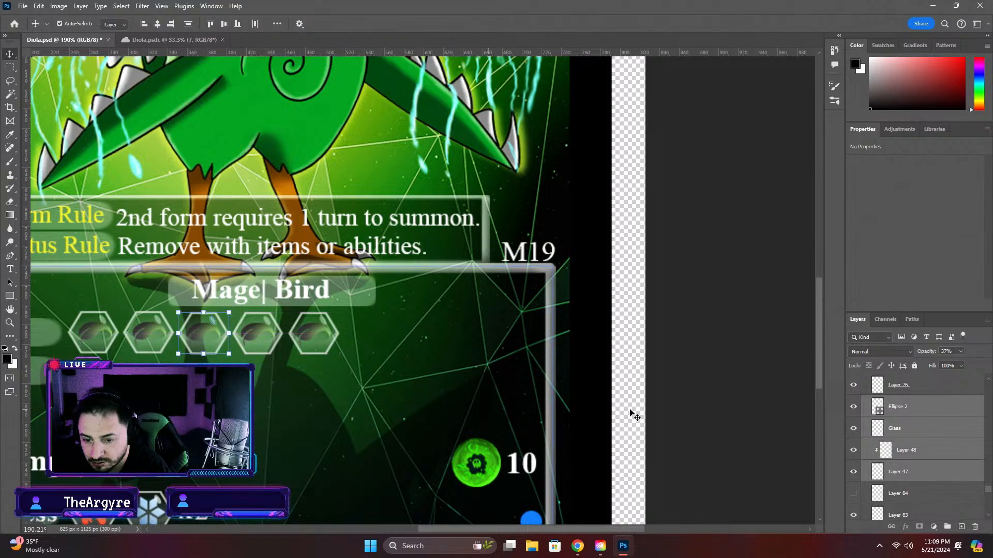
pyautogui.click(683, 387)
# Select all layers of the fourth hexagon and shift them slightly left to X 430.08 px
pyautogui.scroll(6, 273, 351)
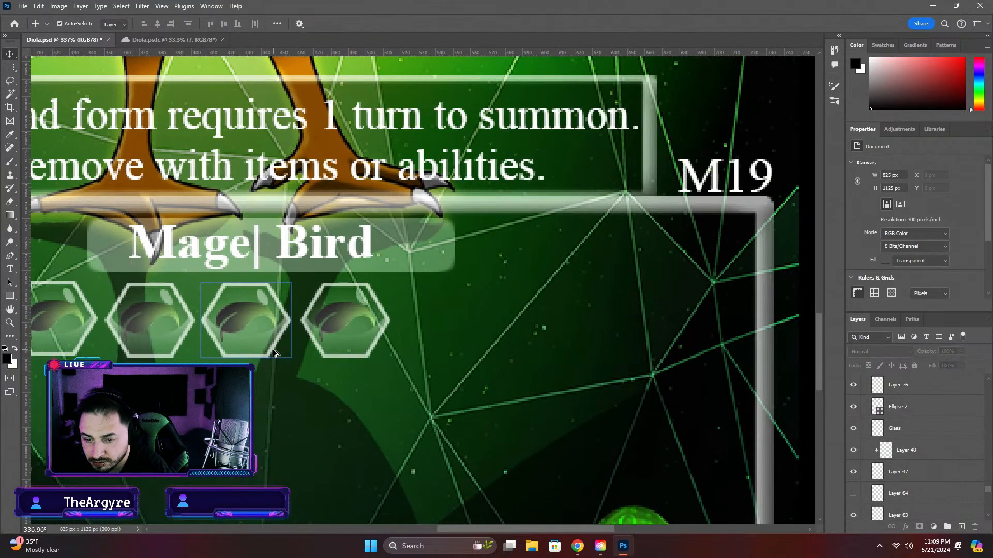
pyautogui.scroll(3, 274, 354)
pyautogui.scroll(2, 218, 343)
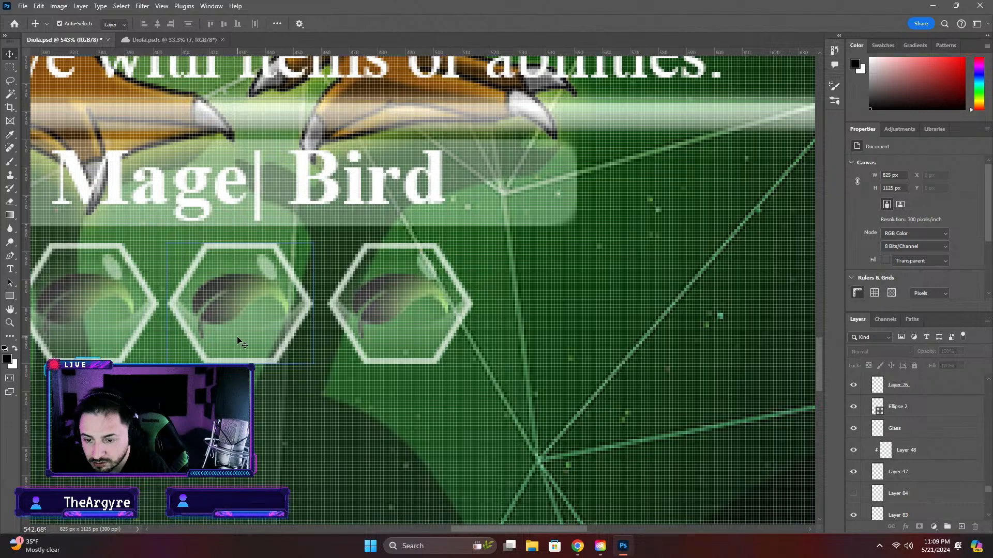
pyautogui.click(237, 339)
pyautogui.scroll(2, 905, 409)
pyautogui.click(907, 414)
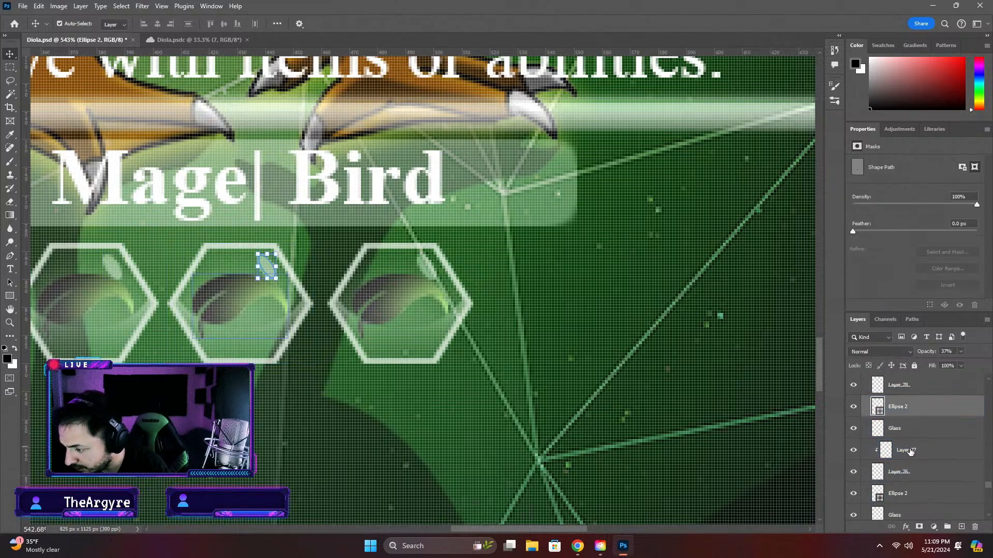
pyautogui.keyDown('shift'); pyautogui.click(912, 472); pyautogui.keyUp('shift')
pyautogui.hotkey('ctrl', 't')
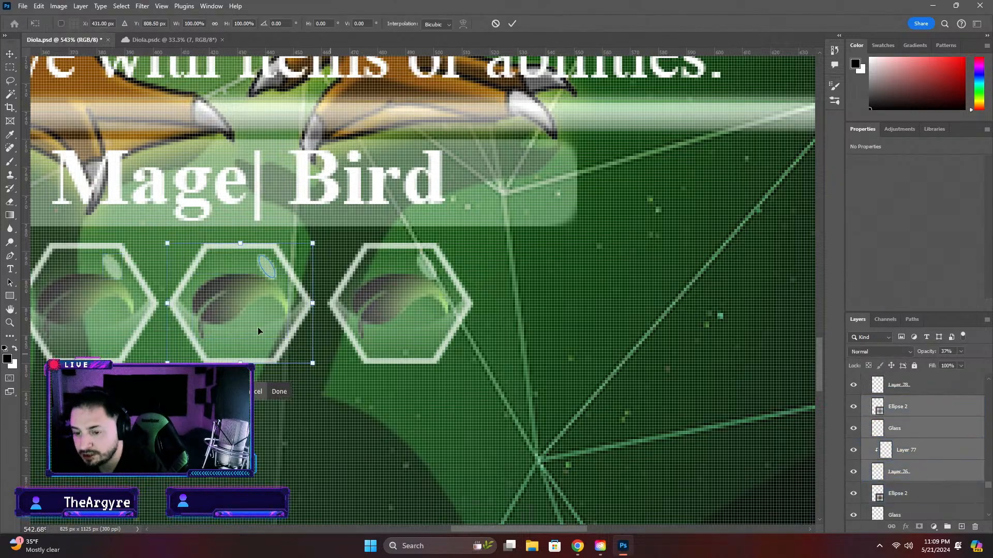
pyautogui.moveTo(231, 309); pyautogui.dragTo(228, 308)
pyautogui.scroll(3, 250, 314)
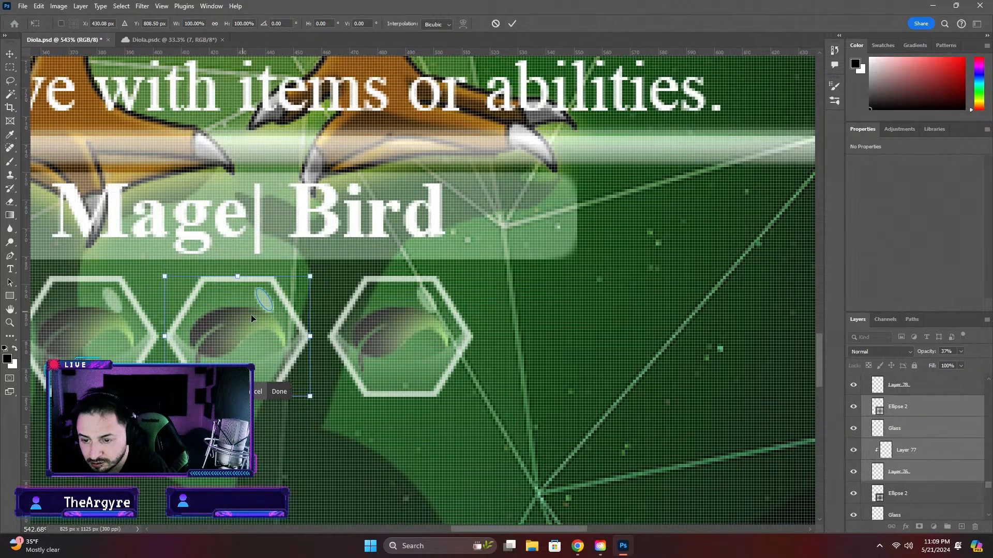
# Shift the fourth hexagon right to X 432.16 px to even out the spacing between its neighbours
pyautogui.press('super')
pyautogui.scroll(4, 280, 370)
pyautogui.scroll(2, 280, 371)
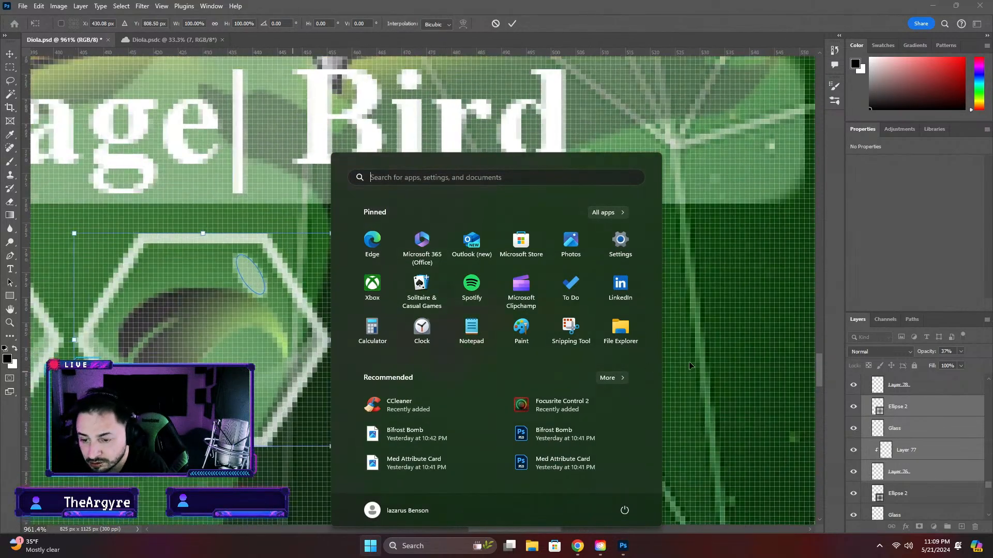
pyautogui.click(839, 374)
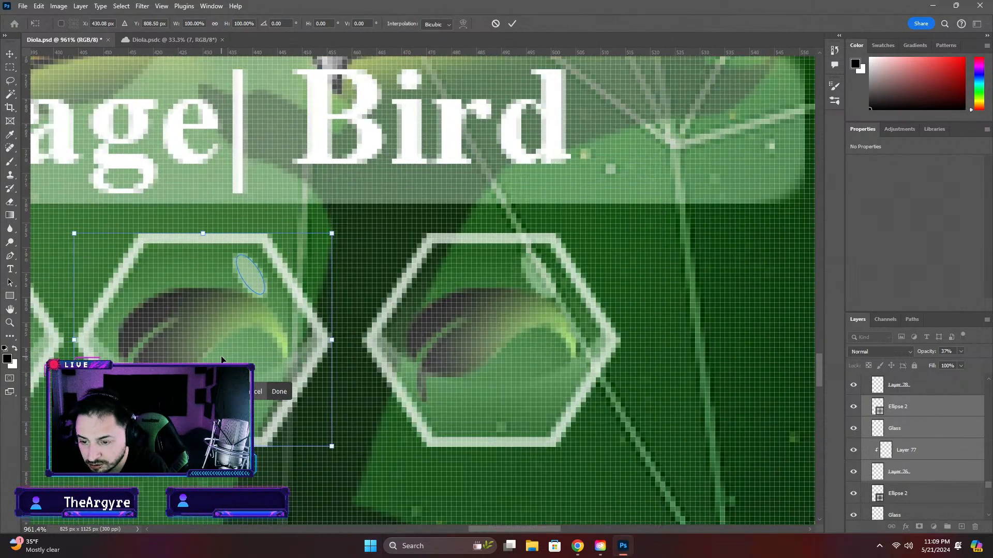
pyautogui.moveTo(219, 359); pyautogui.dragTo(226, 360)
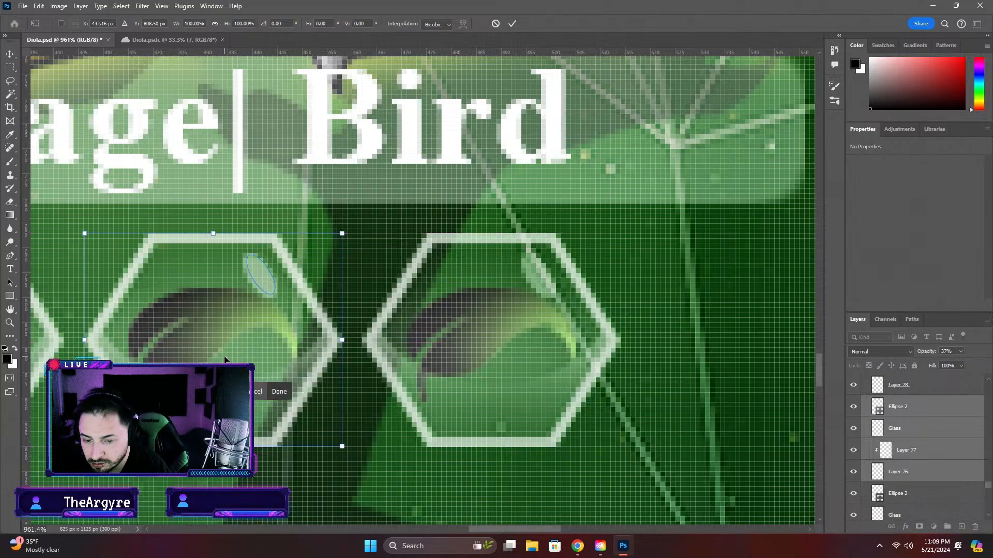
pyautogui.scroll(-8, 259, 357)
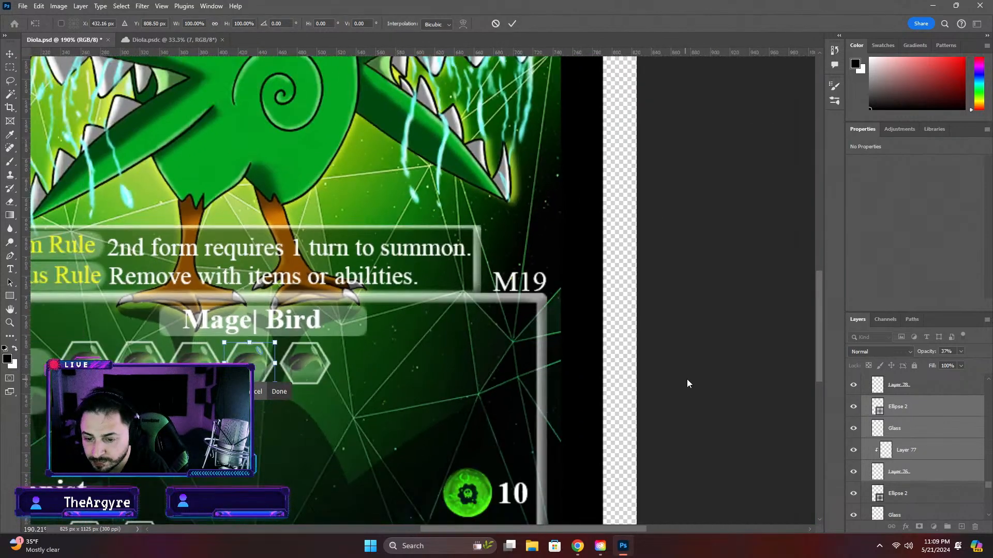
pyautogui.click(689, 384)
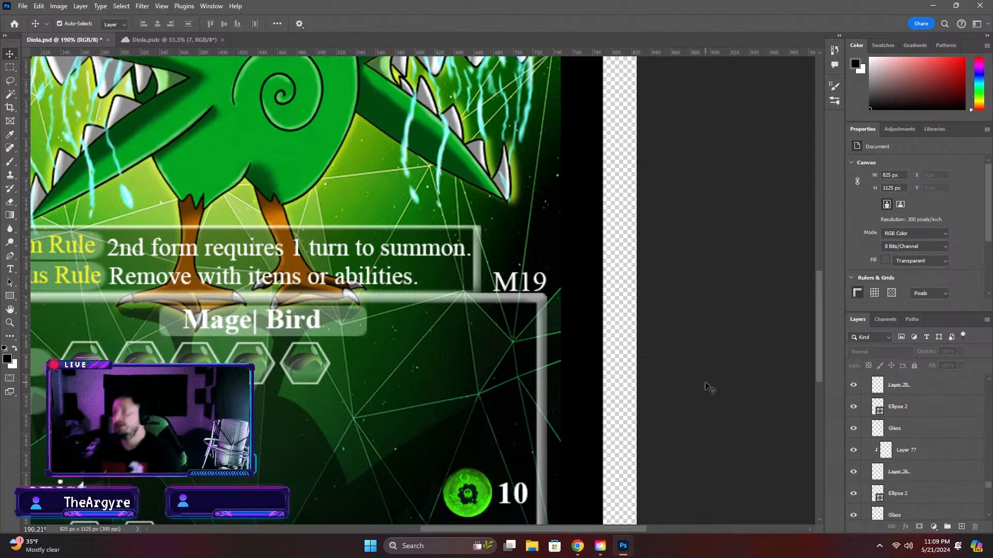
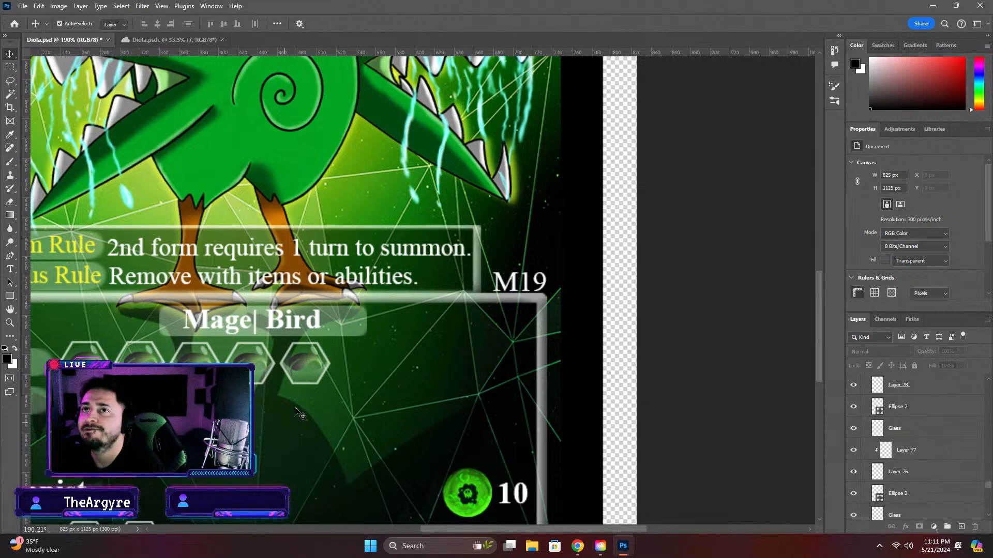
# Move the ability hexagon's Ellipse 2, Glass, Layer 54 and Layer 53 layers together straight up beneath the Ability label, to Y 889.34 px
pyautogui.scroll(-3, 520, 358)
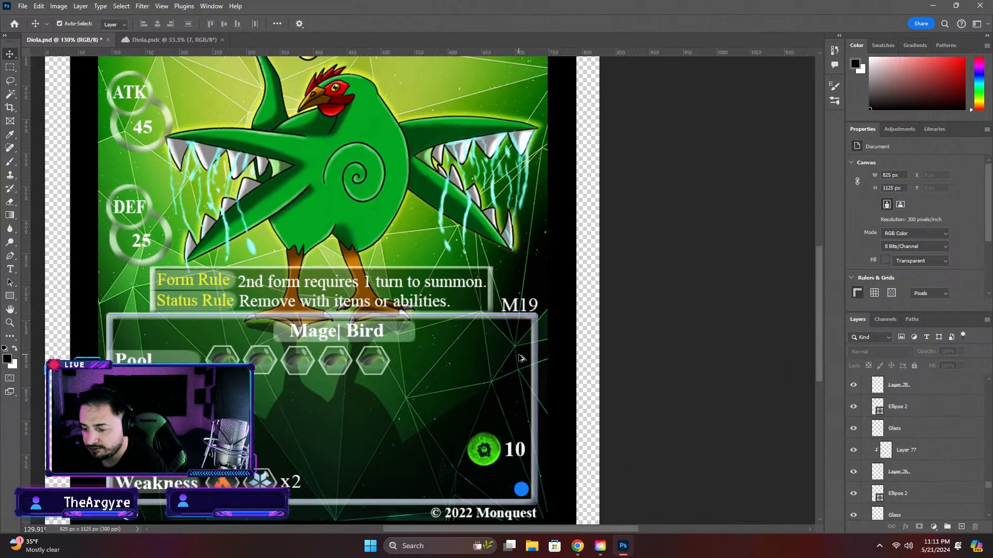
pyautogui.scroll(-2, 520, 358)
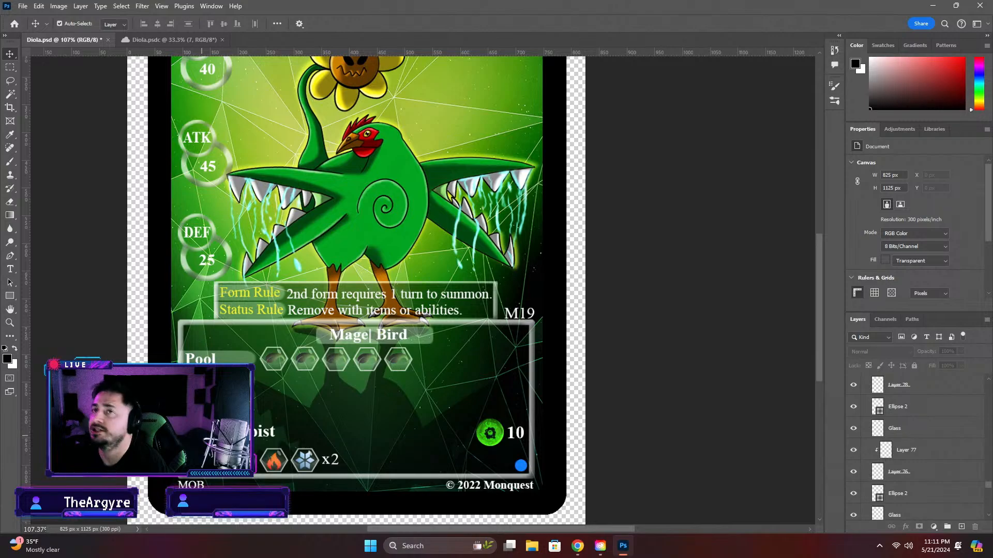
pyautogui.click(202, 435)
pyautogui.scroll(1, 893, 410)
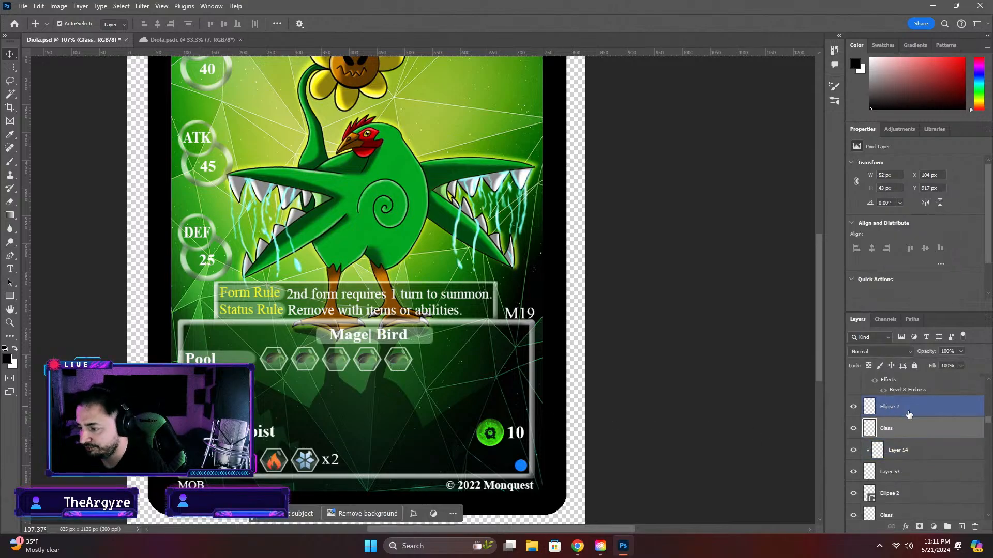
pyautogui.keyDown('ctrl'); pyautogui.click(909, 415); pyautogui.keyUp('ctrl')
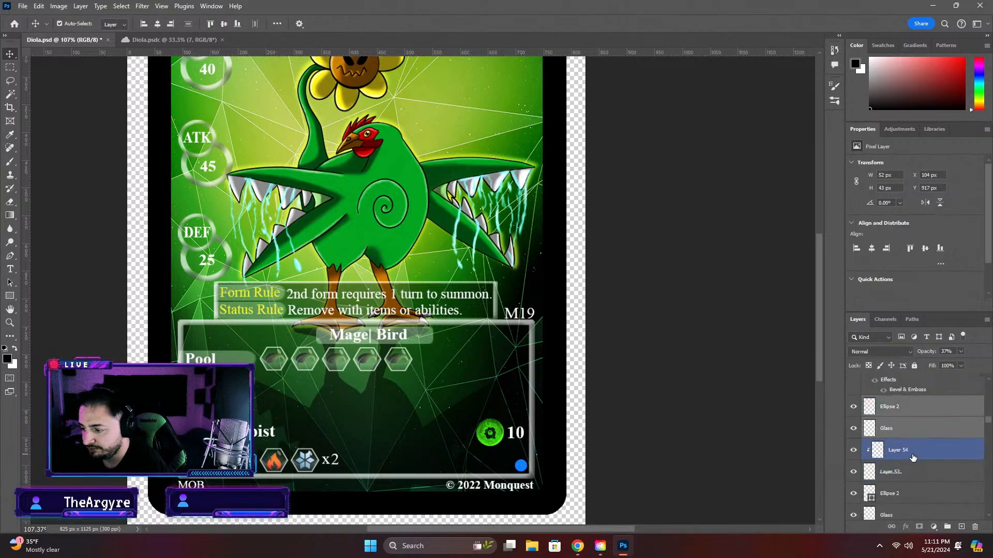
pyautogui.click(920, 404)
pyautogui.moveTo(921, 404); pyautogui.dragTo(909, 485)
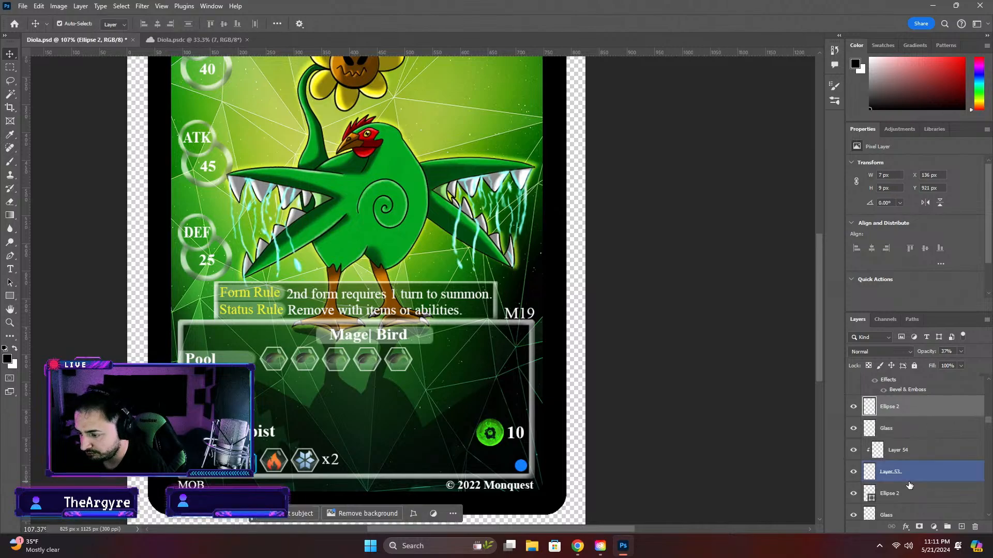
pyautogui.keyDown('shift'); pyautogui.click(910, 485); pyautogui.keyUp('shift')
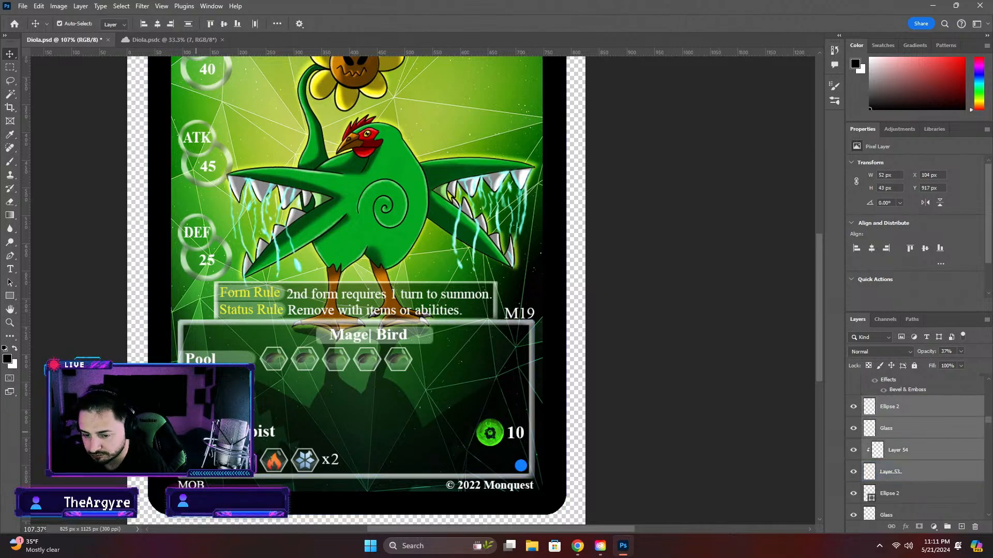
pyautogui.click(862, 429)
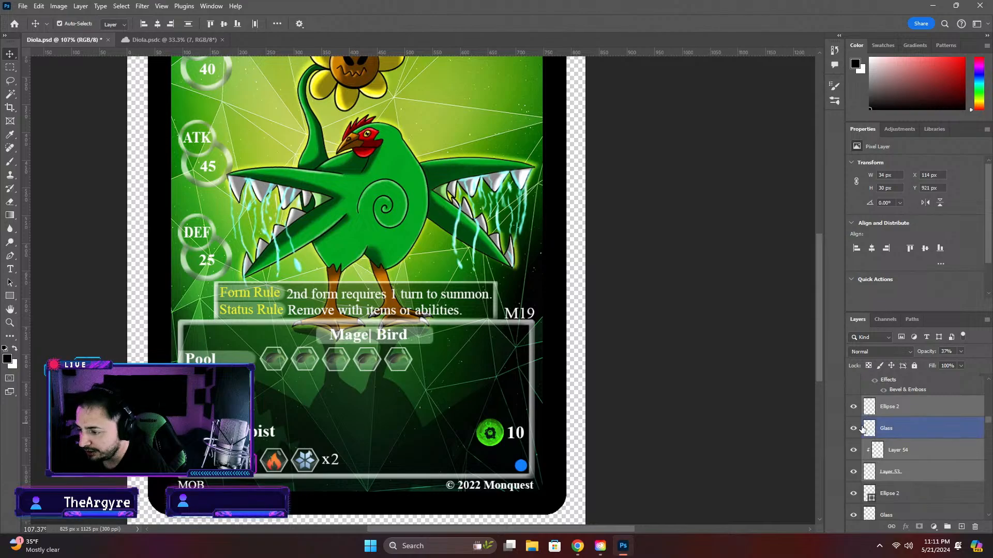
pyautogui.click(903, 408)
pyautogui.keyDown('shift'); pyautogui.click(900, 477); pyautogui.keyUp('shift')
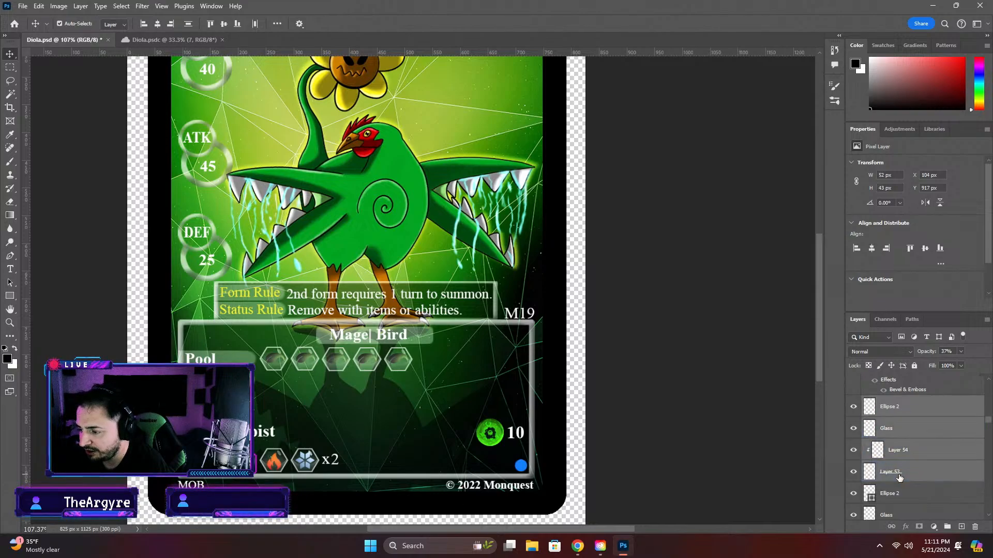
pyautogui.hotkey('ctrl', 't')
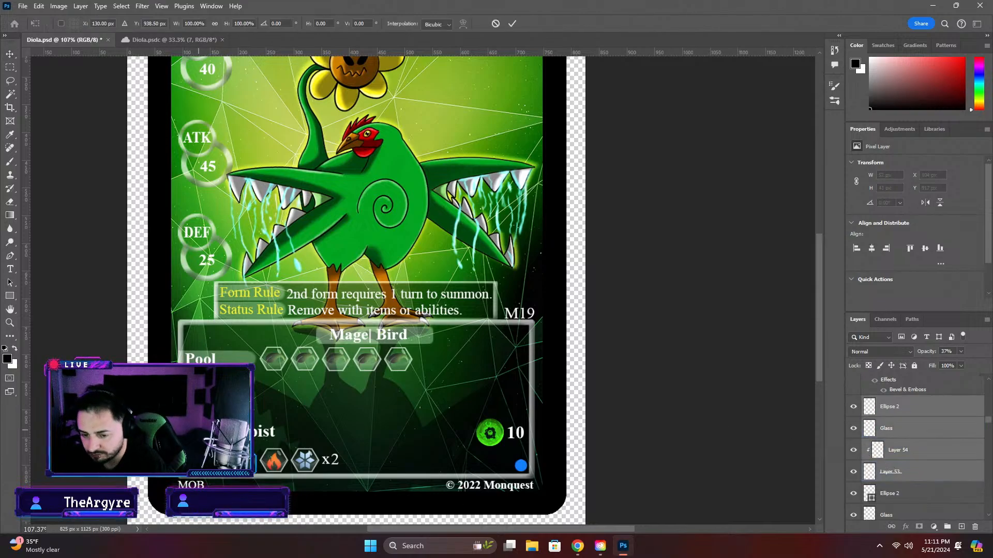
pyautogui.moveTo(198, 430); pyautogui.dragTo(193, 369)
pyautogui.scroll(16, 199, 412)
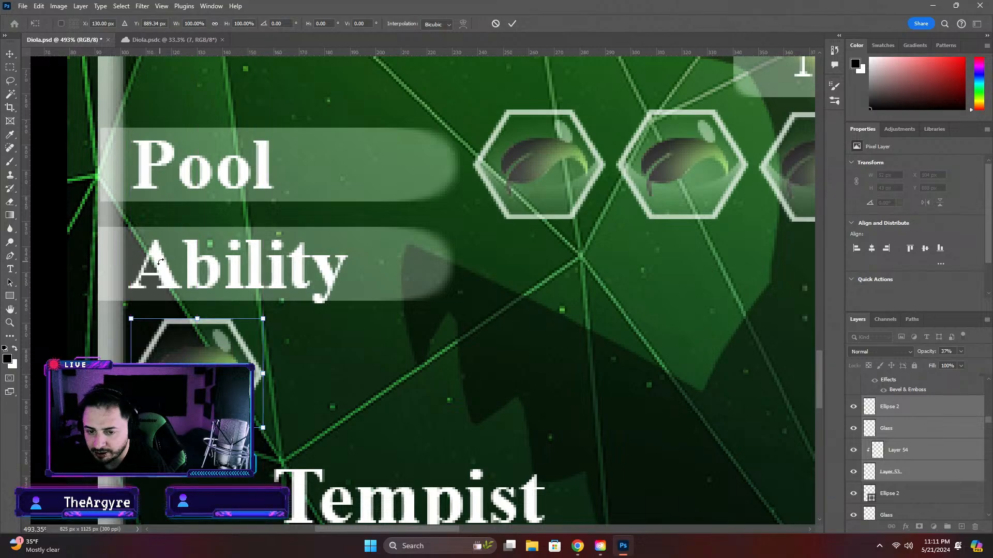
pyautogui.press('Return')
# Nudge the Ability text slightly on its label bar to line it up beneath the Pool text
pyautogui.click(66, 206)
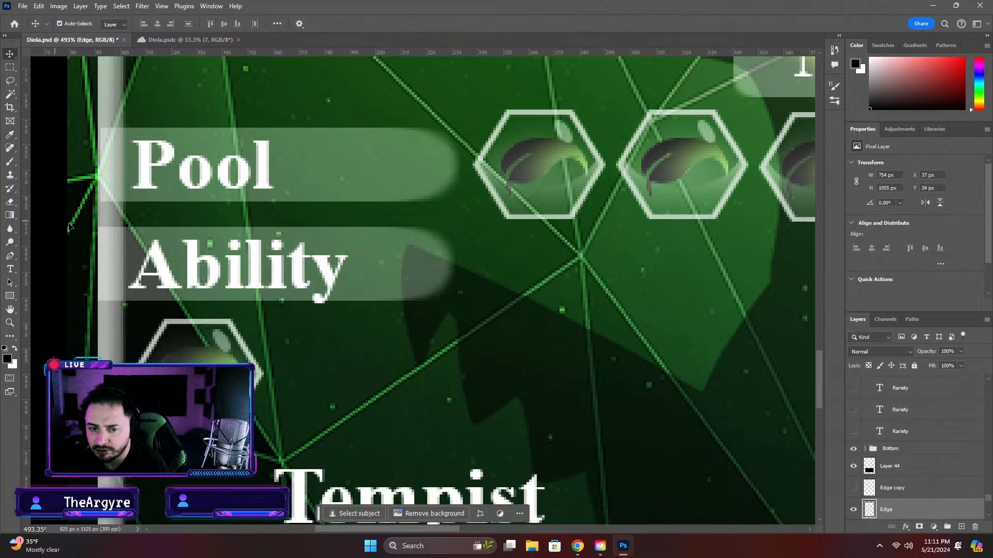
pyautogui.click(161, 264)
pyautogui.moveTo(161, 264); pyautogui.dragTo(163, 264)
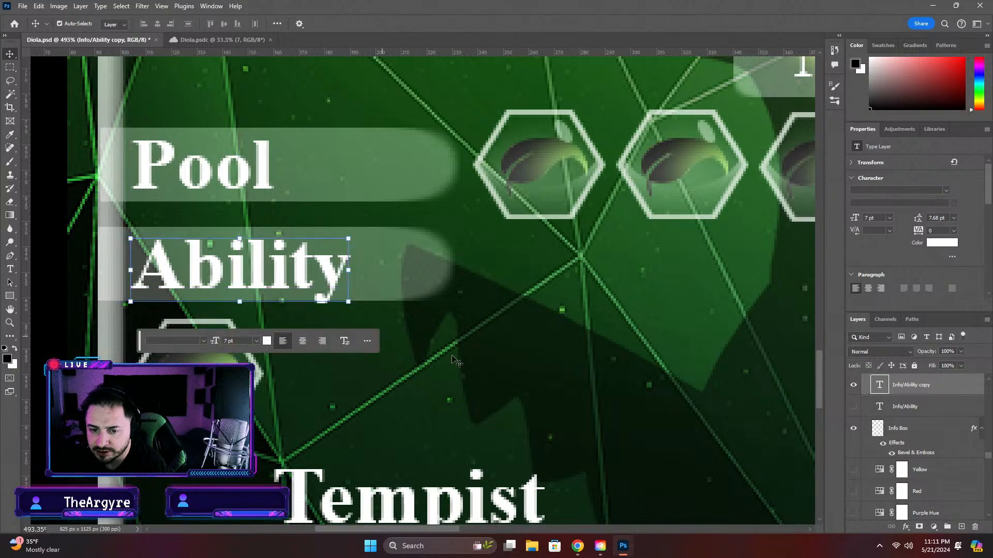
pyautogui.click(456, 362)
pyautogui.moveTo(297, 280); pyautogui.dragTo(299, 277)
pyautogui.click(447, 370)
# Move the Tempist text straight up beside the hexagon beneath the Ability label, and save the document
pyautogui.scroll(-1, 446, 371)
pyautogui.scroll(-3, 447, 371)
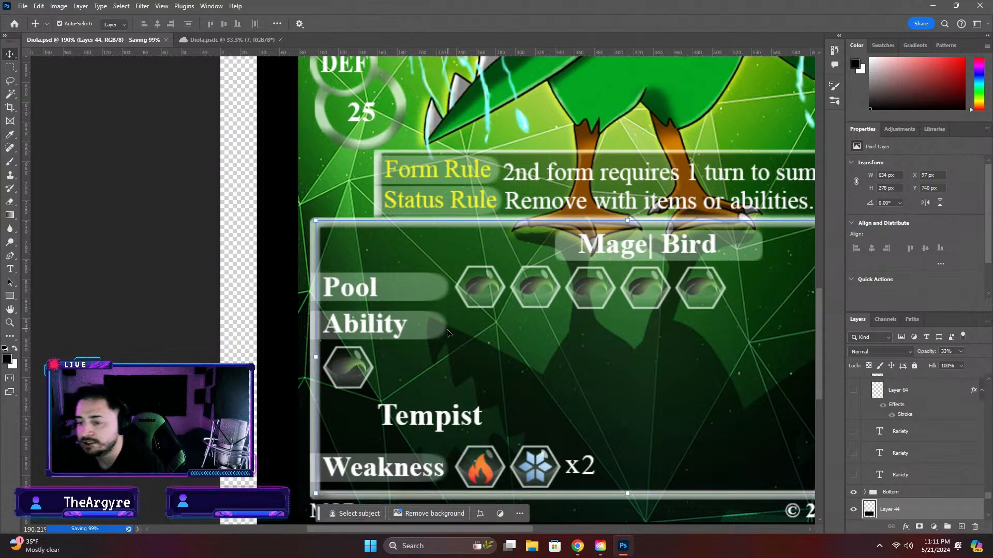
pyautogui.scroll(-2, 390, 365)
pyautogui.click(402, 406)
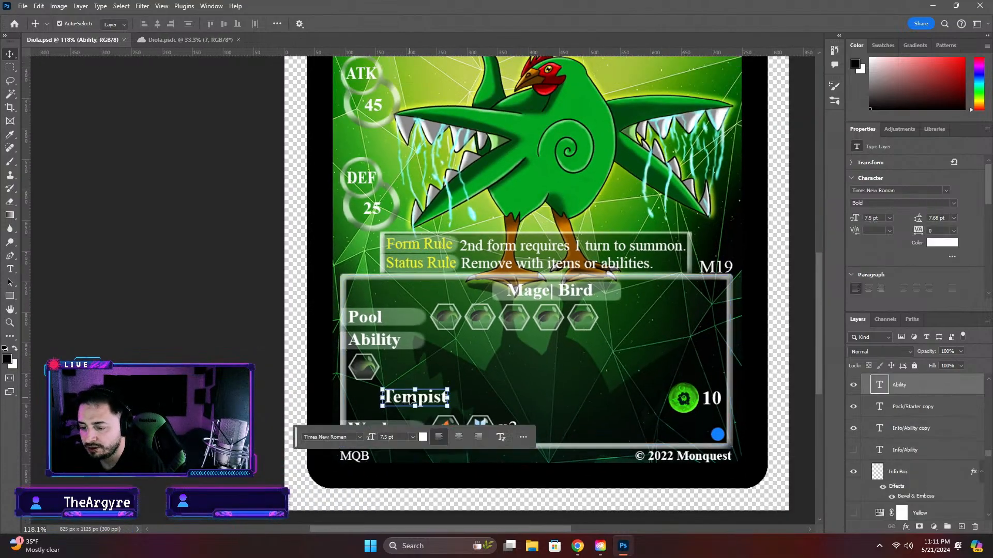
pyautogui.moveTo(402, 406); pyautogui.dragTo(411, 368)
pyautogui.keyDown('ctrl'); pyautogui.click(495, 380); pyautogui.keyUp('ctrl')
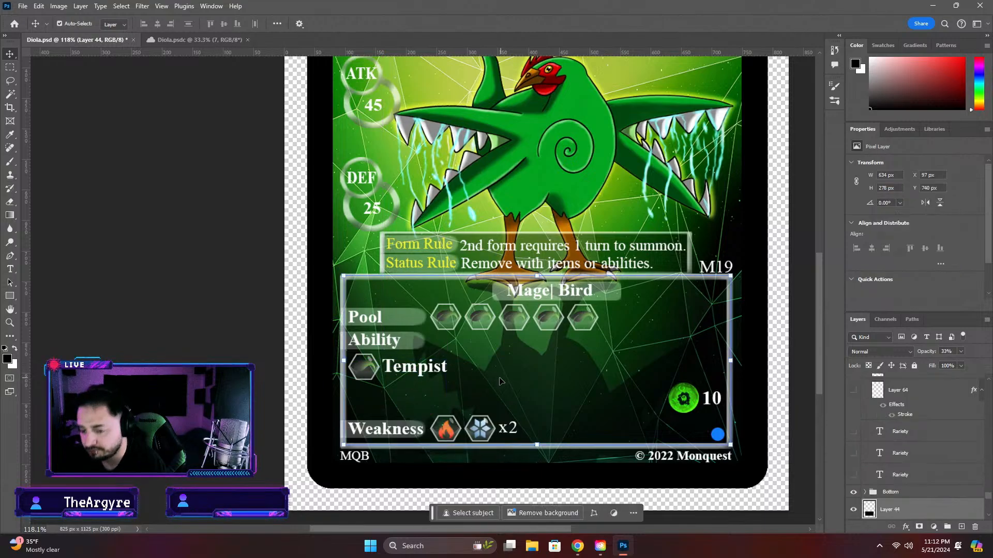
pyautogui.hotkey('ctrl', 's')
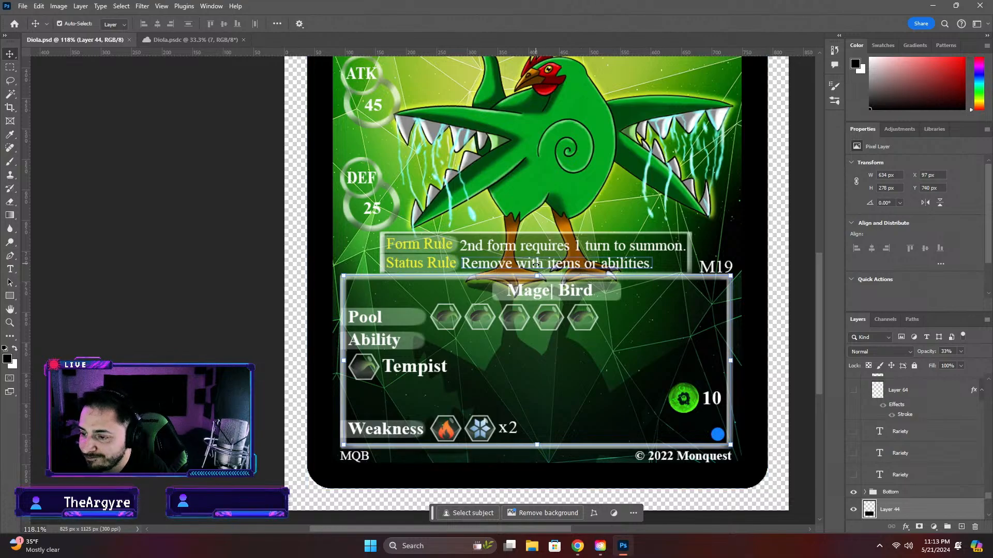
# Remove the "2nd form requires 1 turn to summon." text from the rule box and select the Form Rule label
pyautogui.click(502, 245)
pyautogui.hotkey('ctrl', ';')
pyautogui.hotkey('ctrl', 'z')
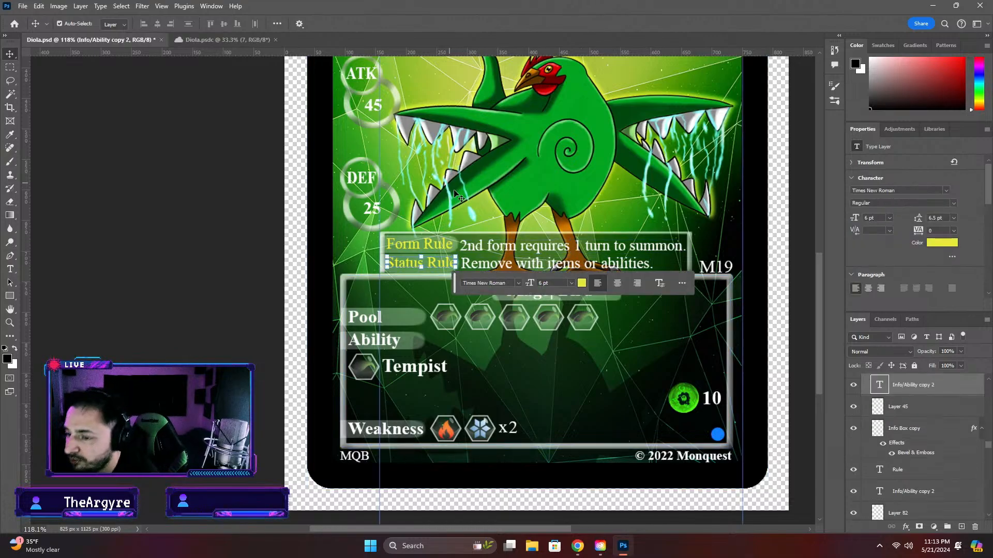
pyautogui.click(439, 247)
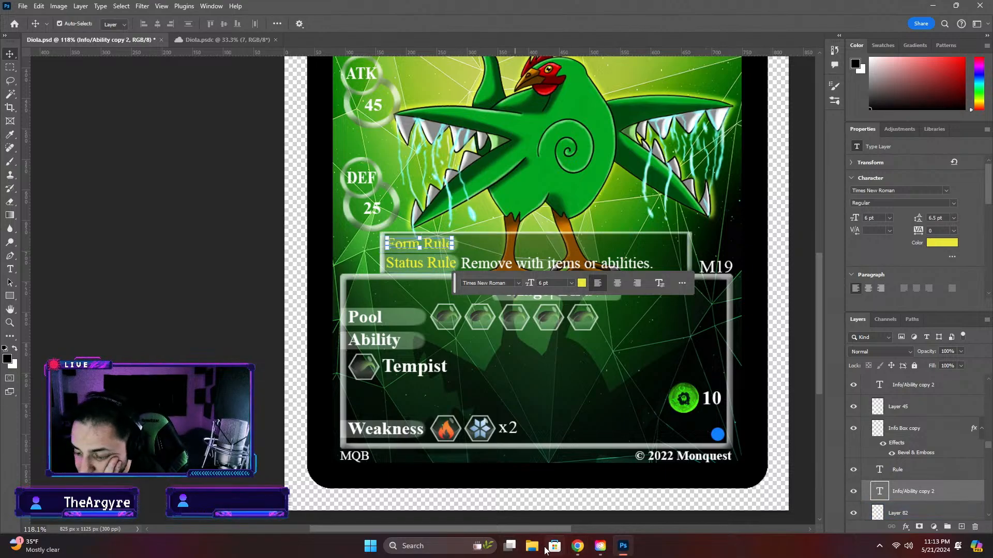
# Switch to the Monquest-Rules PDF in Chrome, look over its last pages and collapse the Acrobat tools sidebar
pyautogui.click(578, 547)
pyautogui.click(196, 10)
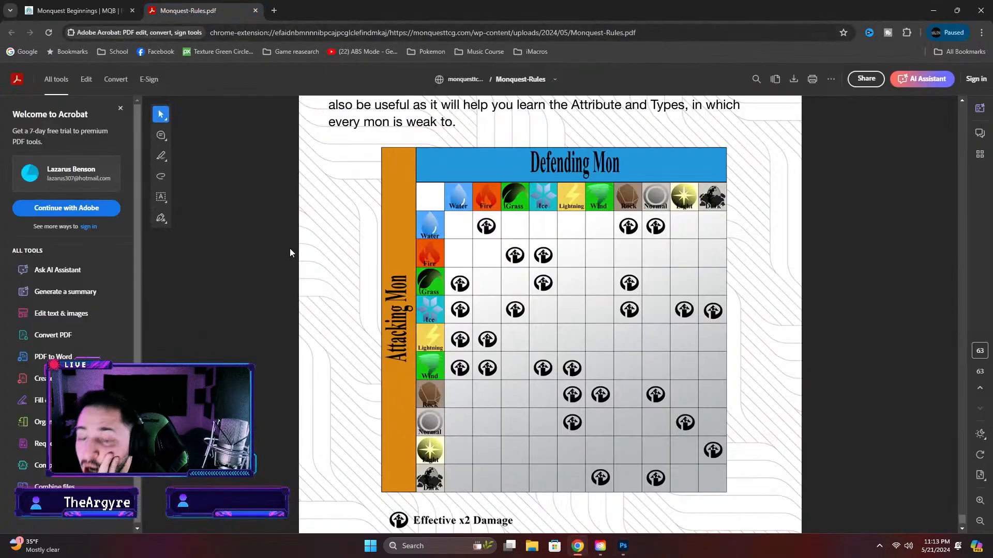
pyautogui.scroll(15, 276, 248)
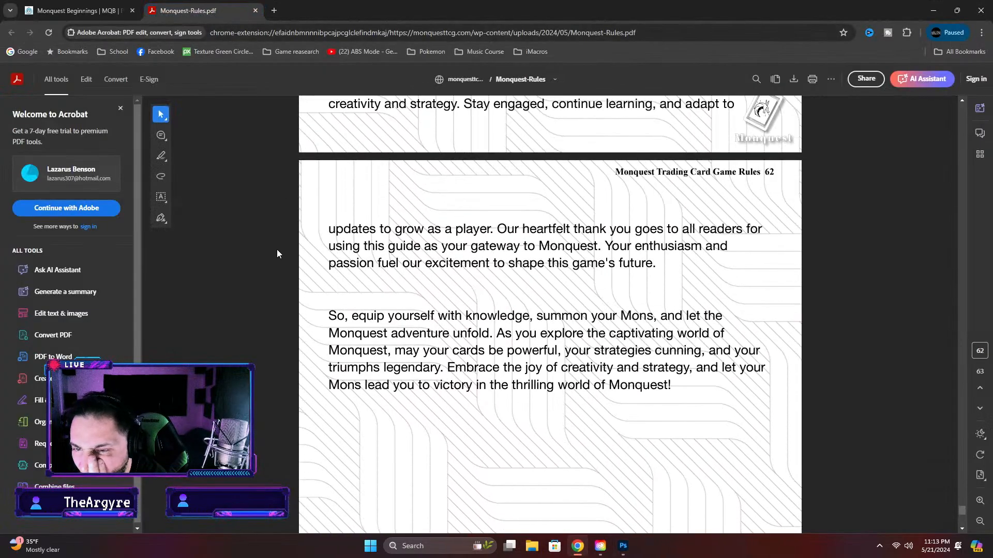
pyautogui.scroll(6, 248, 240)
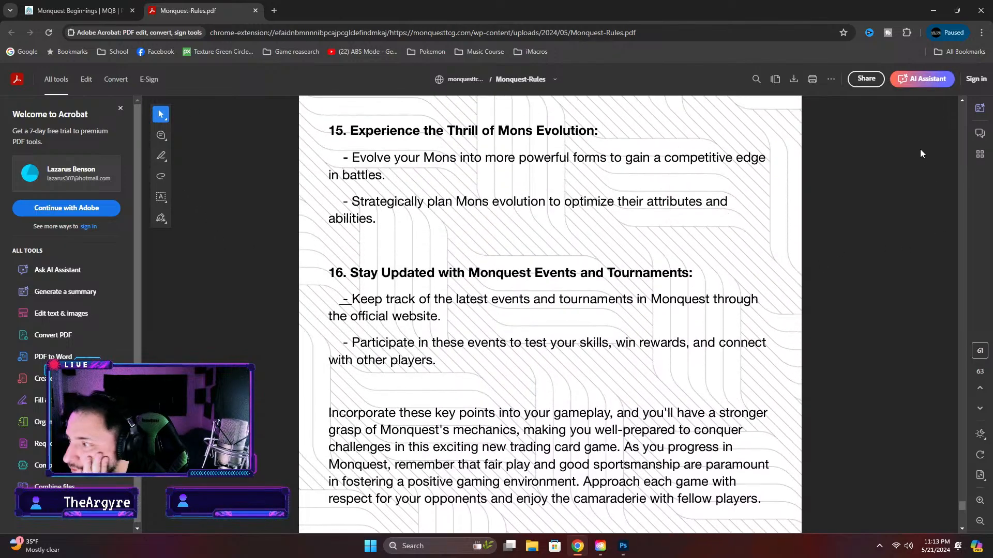
pyautogui.click(50, 89)
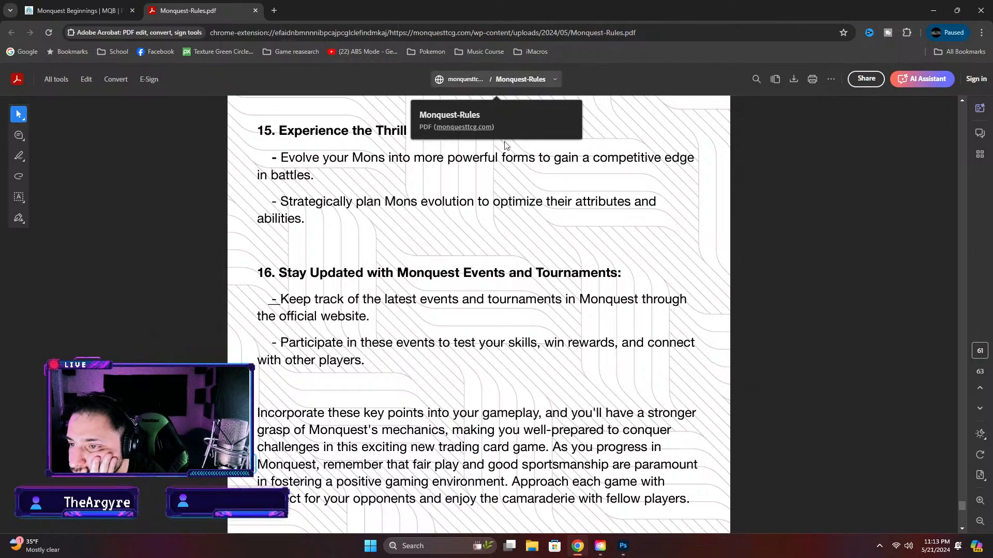
# Return to the rulebook's table of contents and follow the Level Summoning entry
pyautogui.moveTo(967, 501); pyautogui.dragTo(972, 103)
pyautogui.scroll(-8, 359, 467)
pyautogui.scroll(-12, 364, 470)
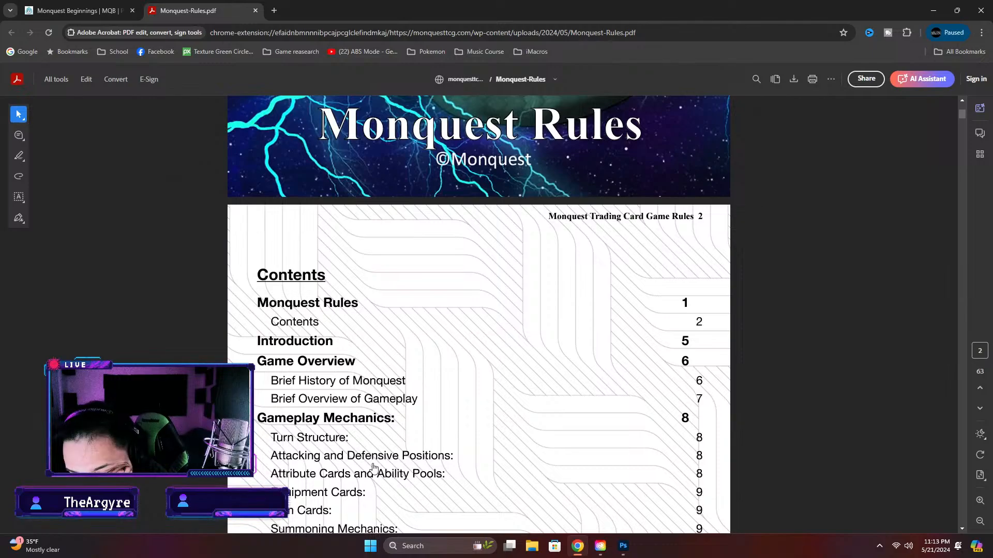
pyautogui.scroll(-8, 384, 463)
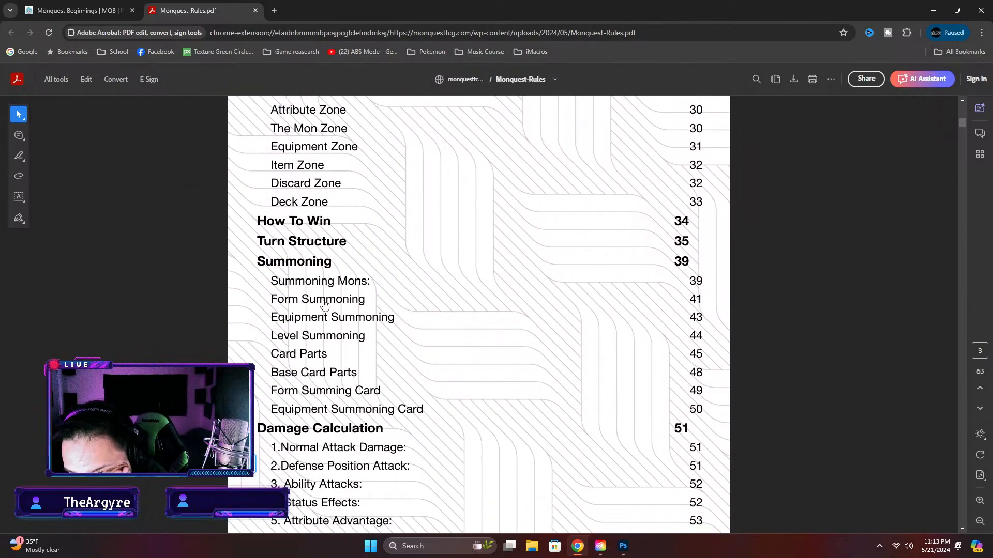
pyautogui.click(332, 340)
# Examine the rulebook's Card Parts, Form Summing Card, Damage Calculation and Status Effects sections for card rule wording
pyautogui.scroll(-15, 529, 315)
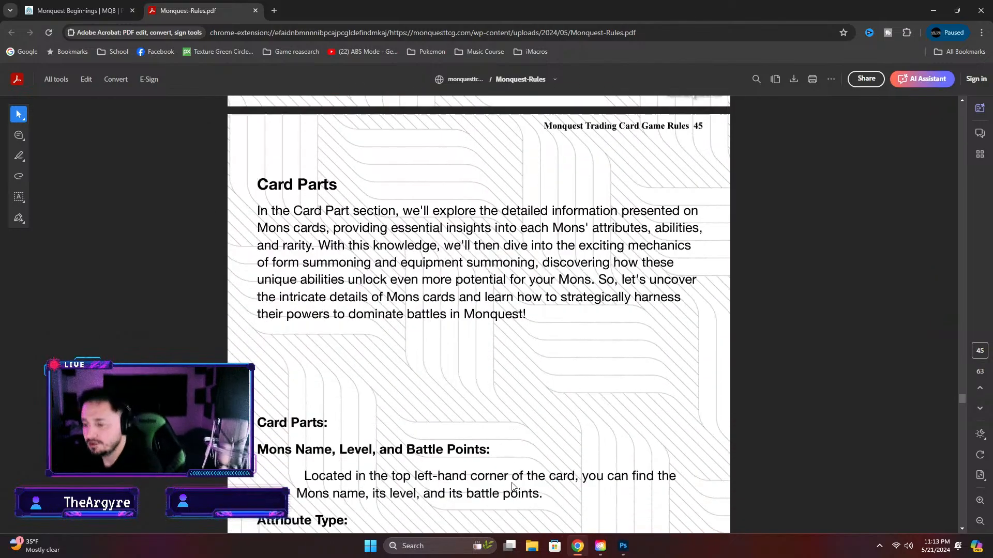
pyautogui.scroll(-15, 506, 502)
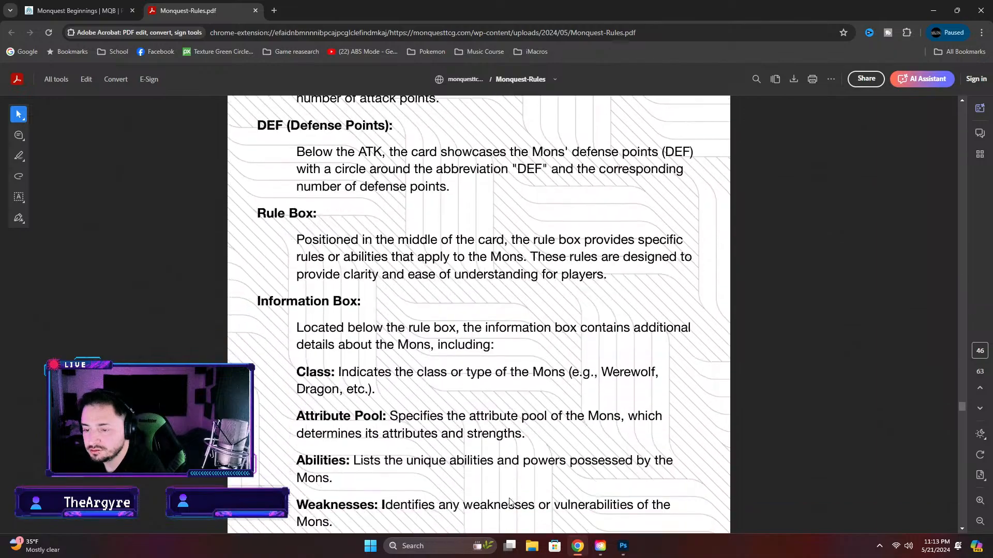
pyautogui.scroll(-15, 510, 501)
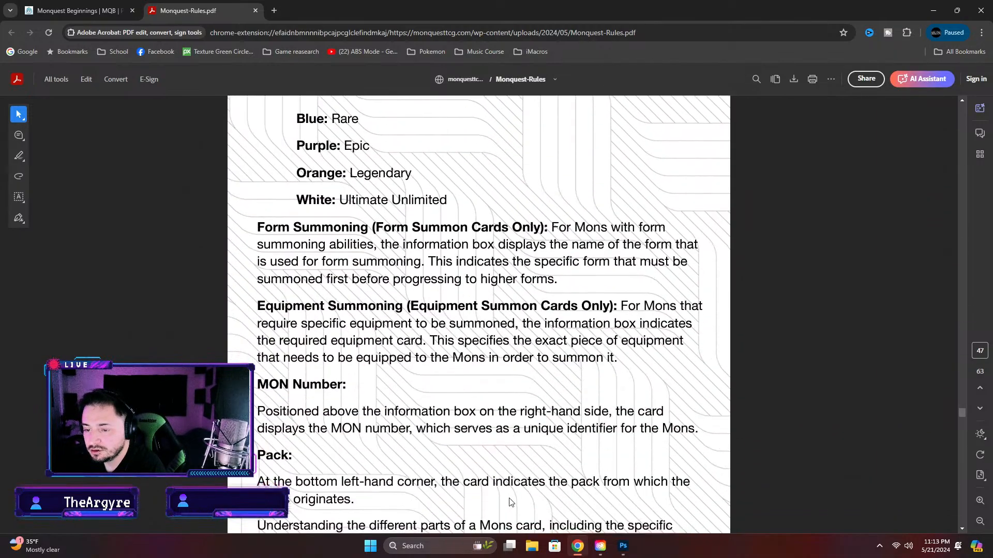
pyautogui.scroll(-15, 510, 502)
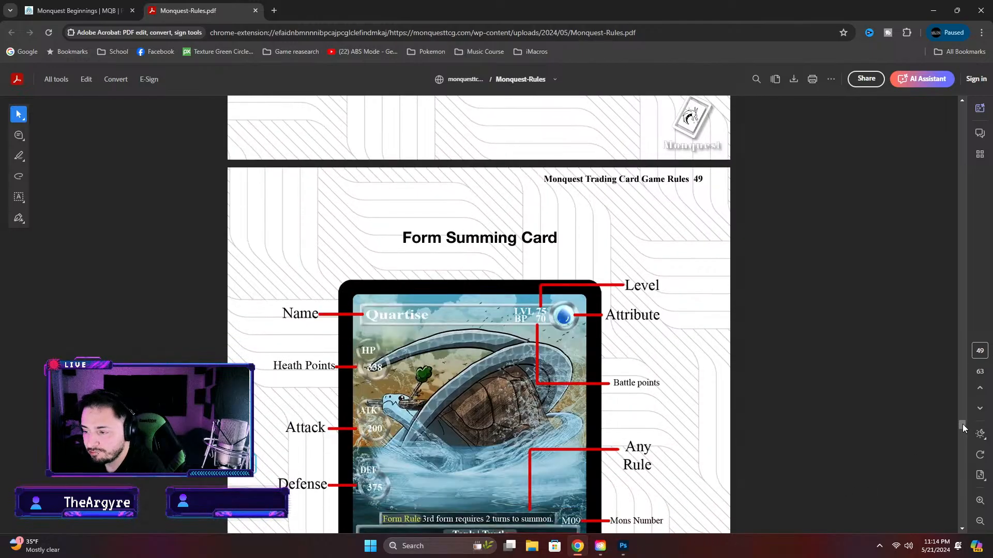
pyautogui.moveTo(963, 424); pyautogui.dragTo(968, 441)
pyautogui.scroll(-14, 839, 443)
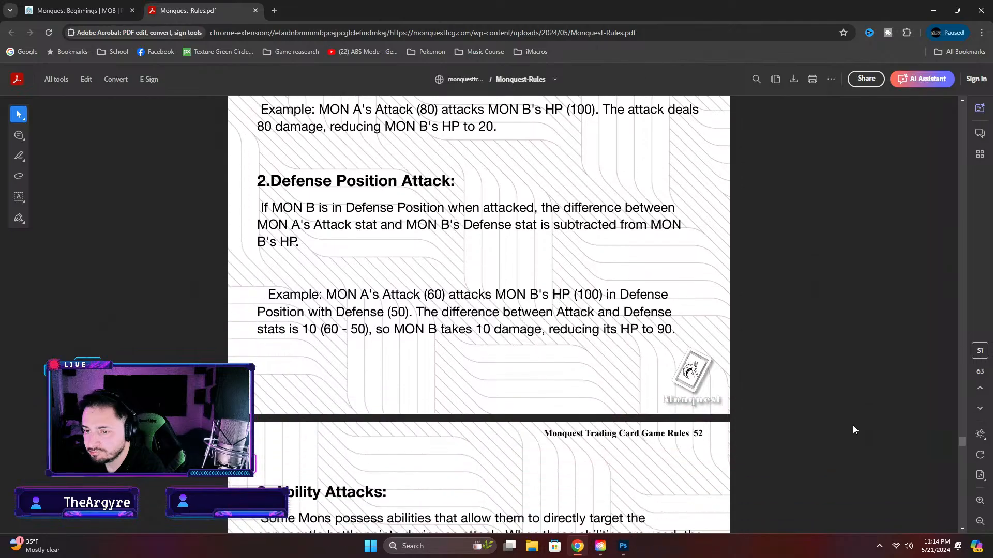
pyautogui.scroll(-15, 453, 168)
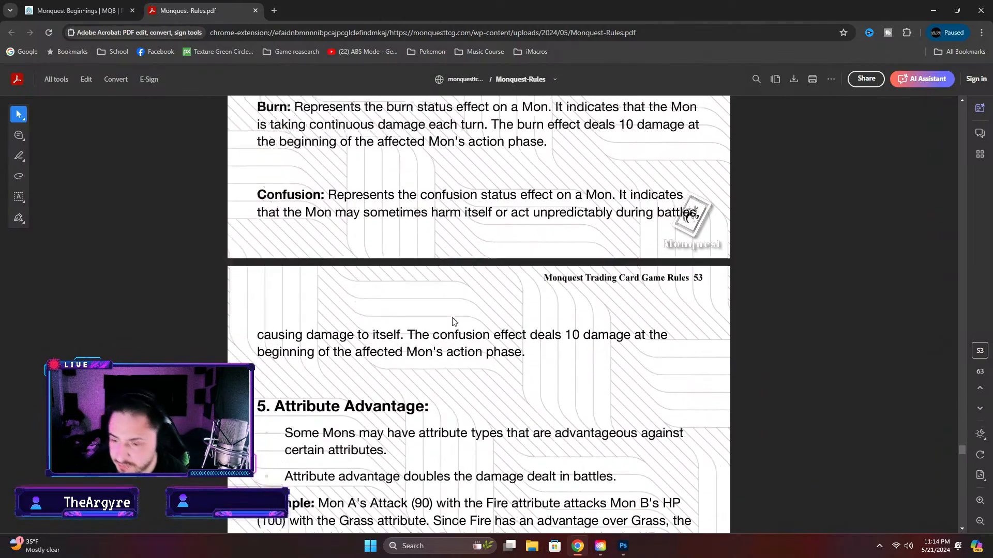
pyautogui.scroll(-8, 522, 352)
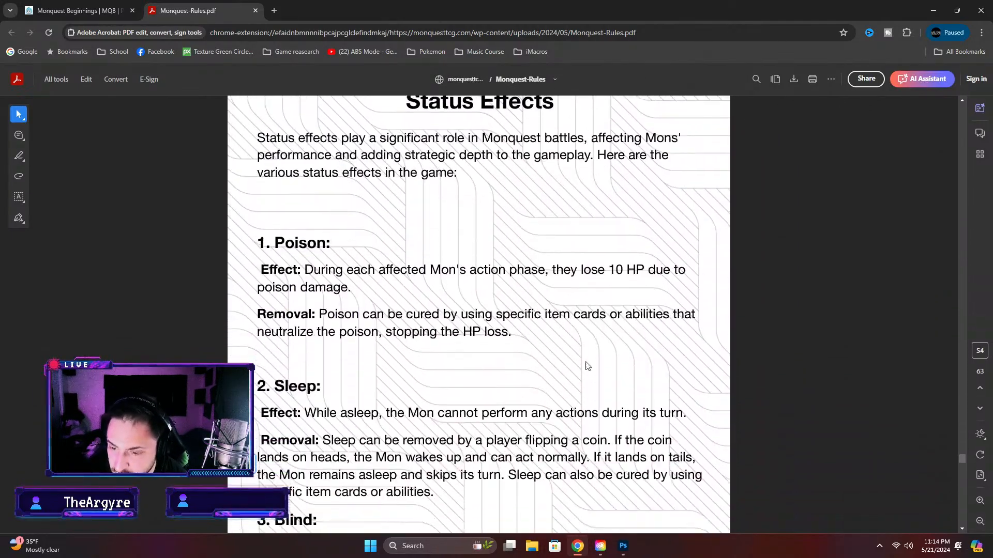
# Go back to the rulebook's contents pages, look through the section list and follow the Summoning Mechanics entry
pyautogui.moveTo(965, 460)
pyautogui.mouseDown()
pyautogui.moveTo(963, 487)
pyautogui.moveTo(941, 102)
pyautogui.mouseUp()
pyautogui.scroll(-15, 494, 299)
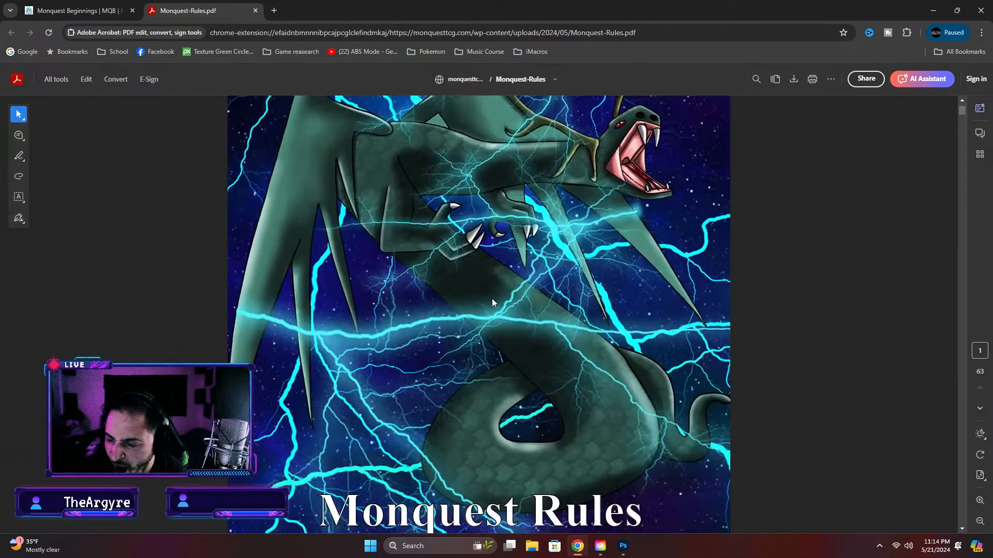
pyautogui.scroll(-1, 517, 307)
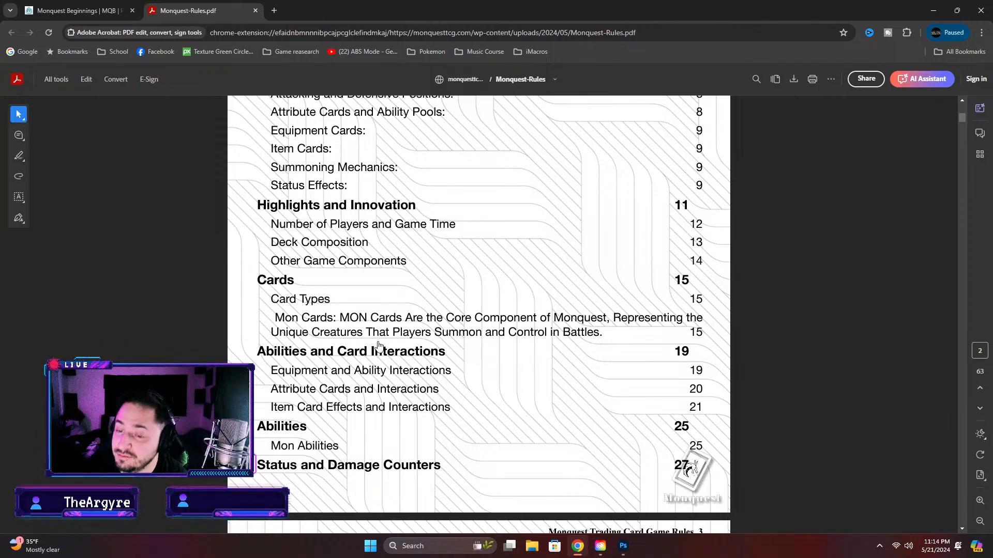
pyautogui.scroll(5, 379, 346)
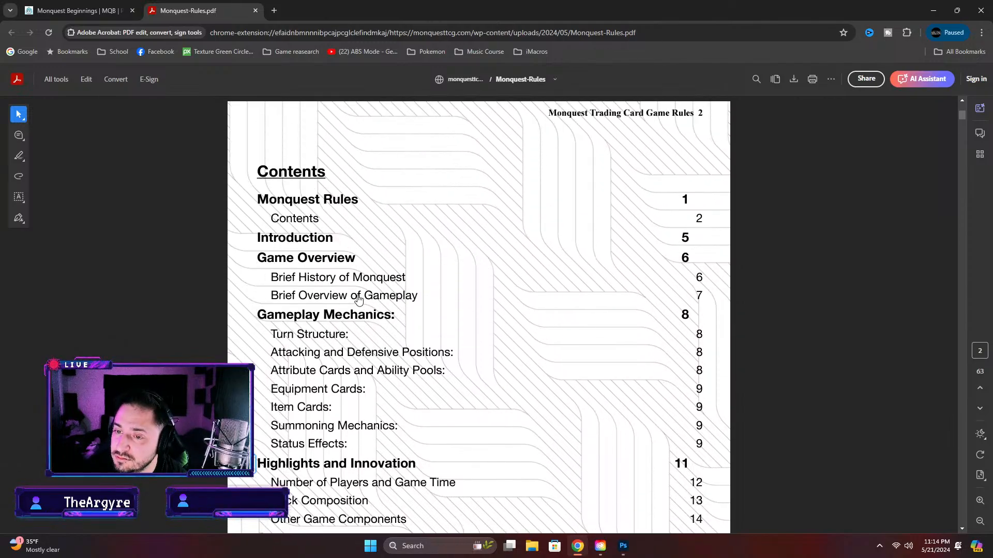
pyautogui.scroll(-10, 358, 300)
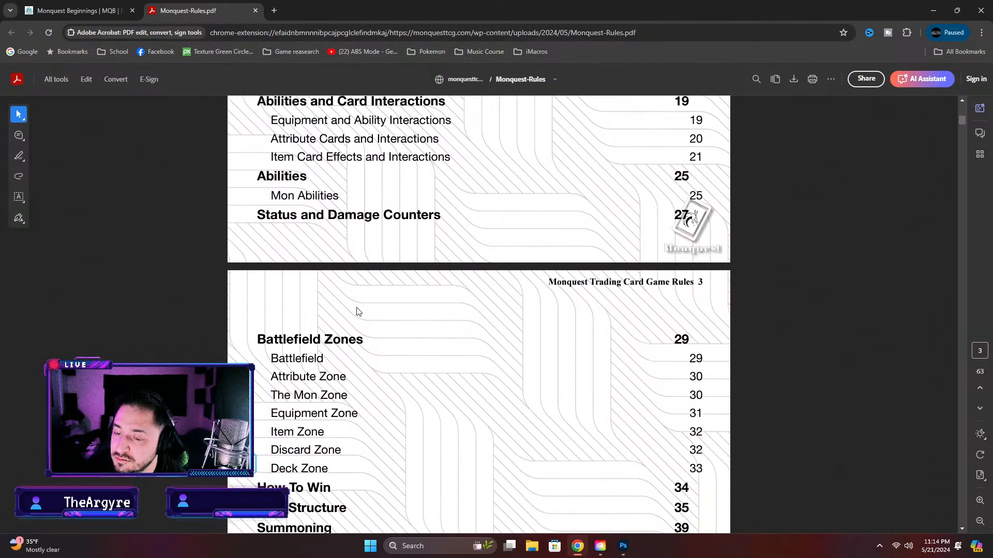
pyautogui.scroll(-2, 359, 312)
pyautogui.scroll(-3, 358, 311)
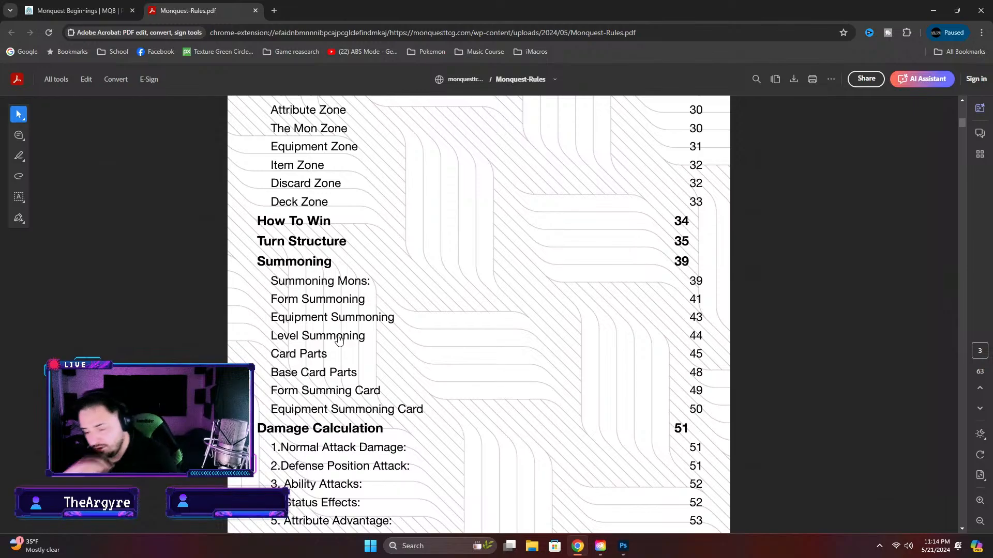
pyautogui.scroll(-5, 323, 372)
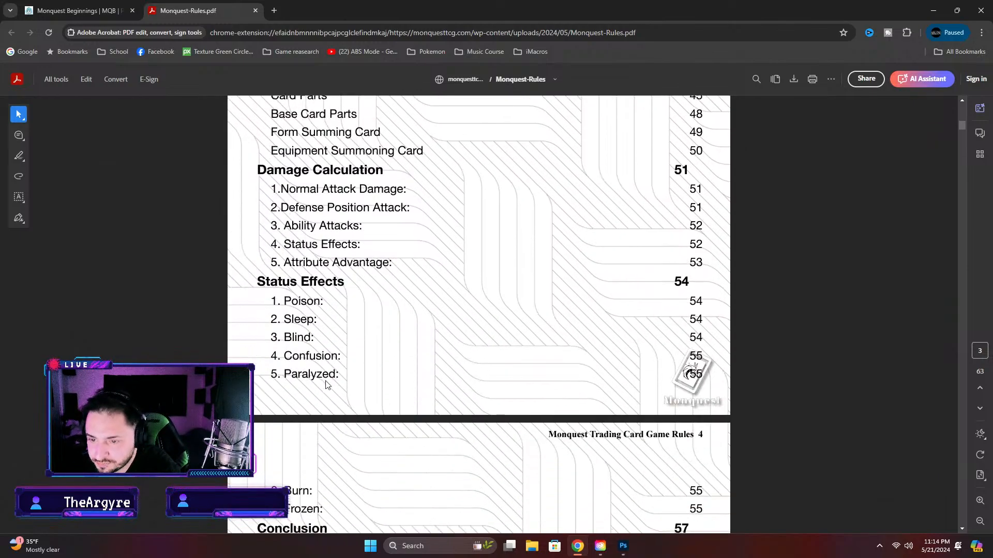
pyautogui.scroll(-3, 326, 385)
pyautogui.scroll(15, 327, 394)
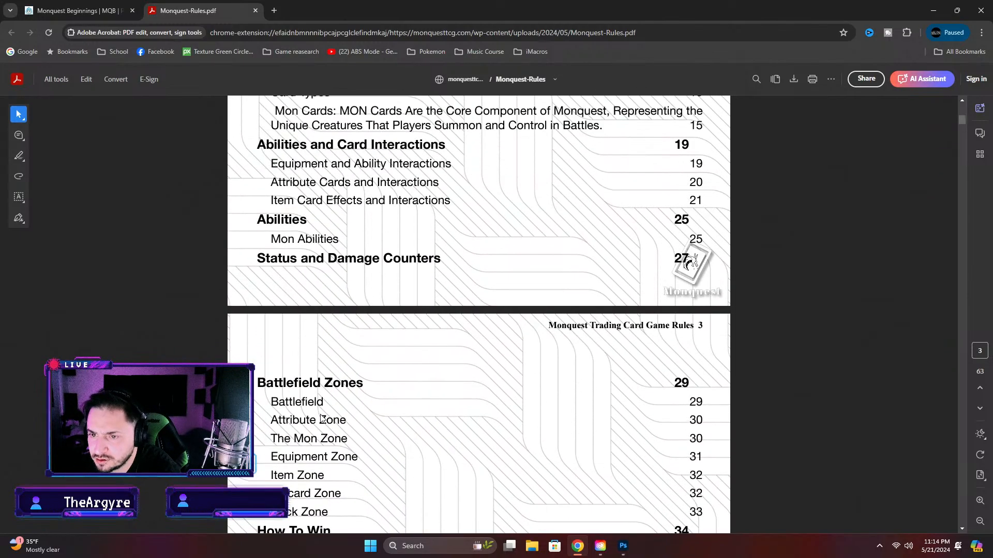
pyautogui.scroll(4, 321, 419)
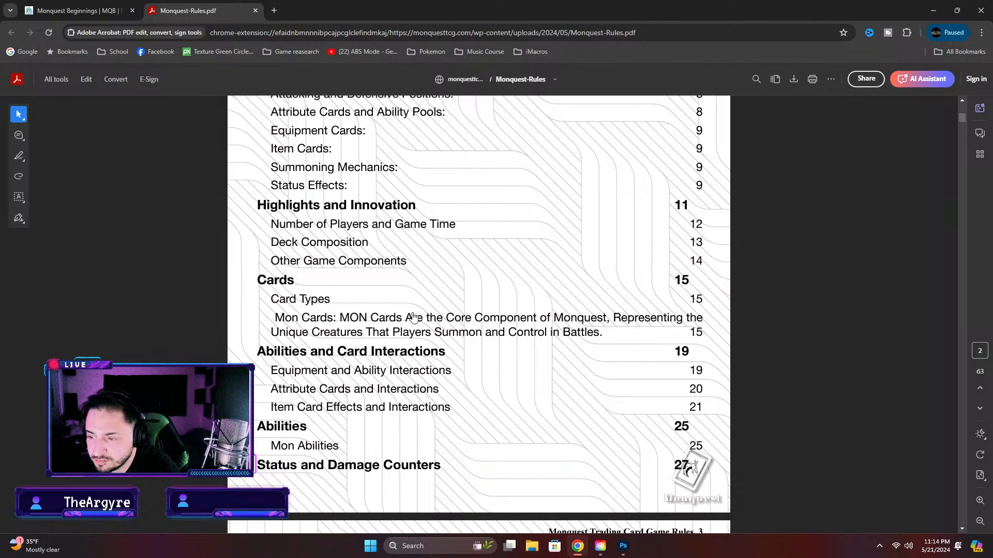
pyautogui.scroll(1, 414, 317)
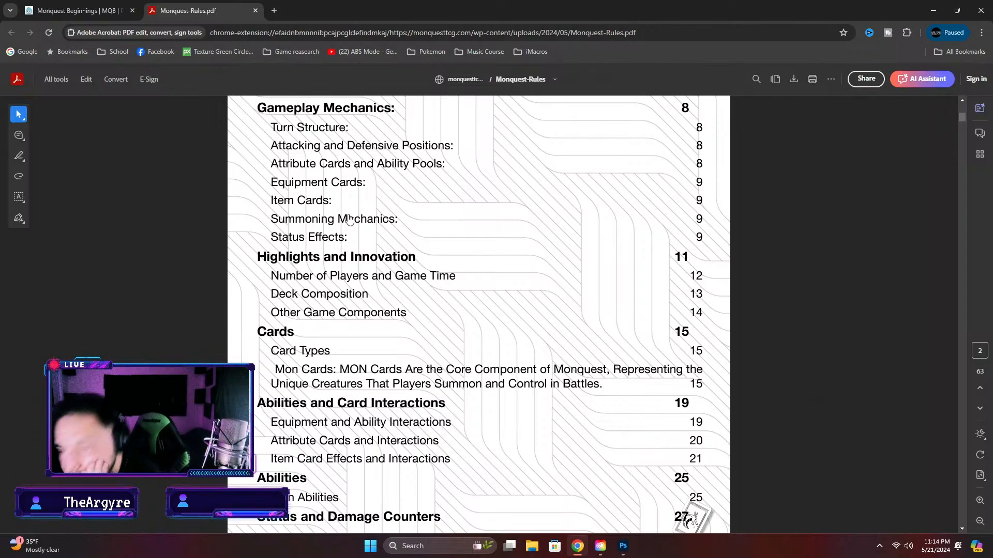
pyautogui.click(349, 220)
# Examine the rulebook's Highlights and Innovation, Deck Composition and Cards sections for card rule wording
pyautogui.scroll(-3, 426, 370)
pyautogui.scroll(-13, 426, 372)
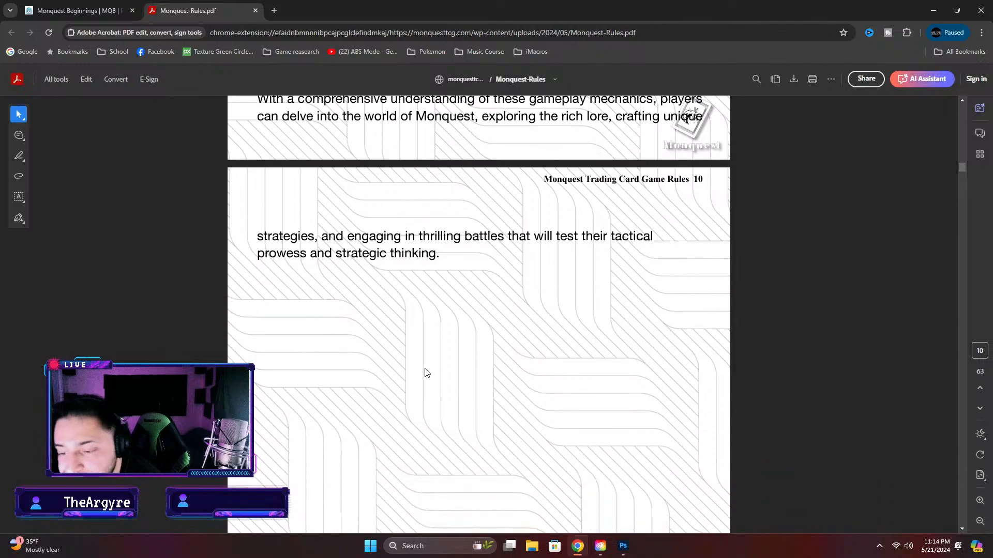
pyautogui.scroll(-5, 426, 372)
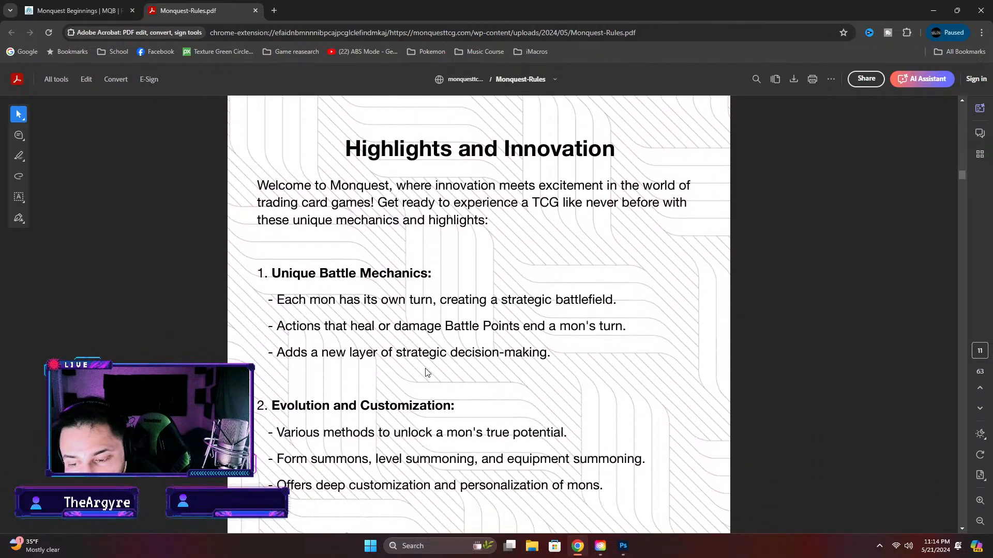
pyautogui.scroll(-3, 426, 374)
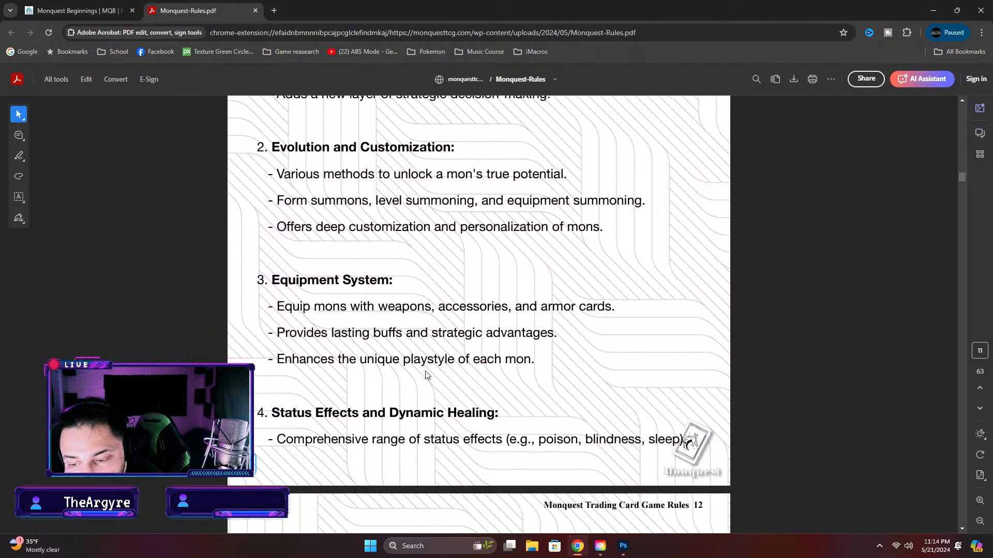
pyautogui.scroll(-6, 426, 374)
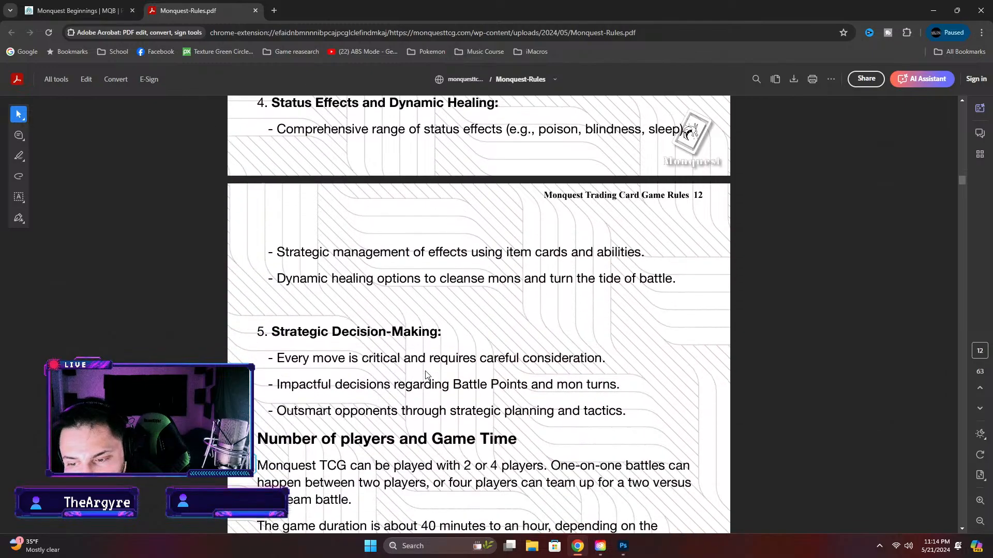
pyautogui.scroll(-13, 426, 373)
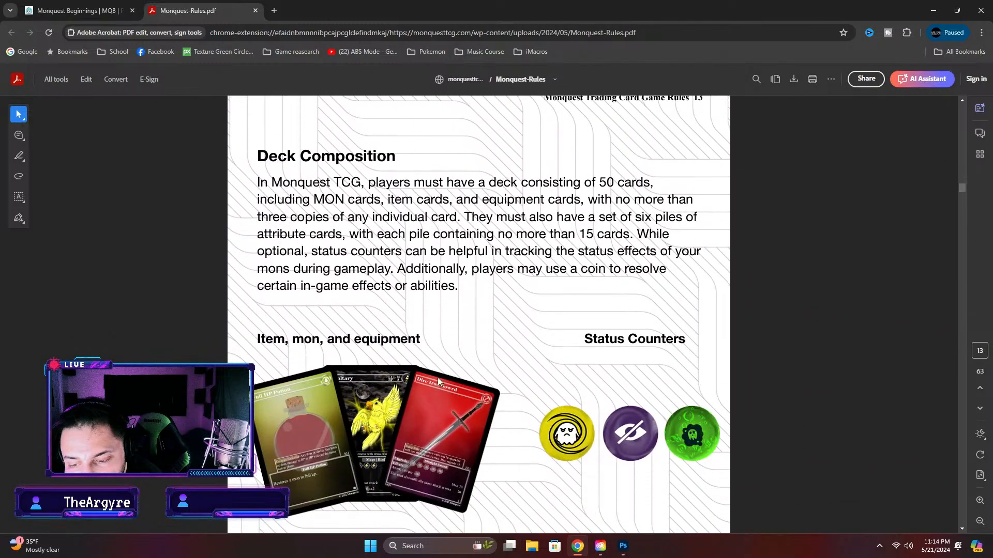
pyautogui.scroll(-16, 438, 380)
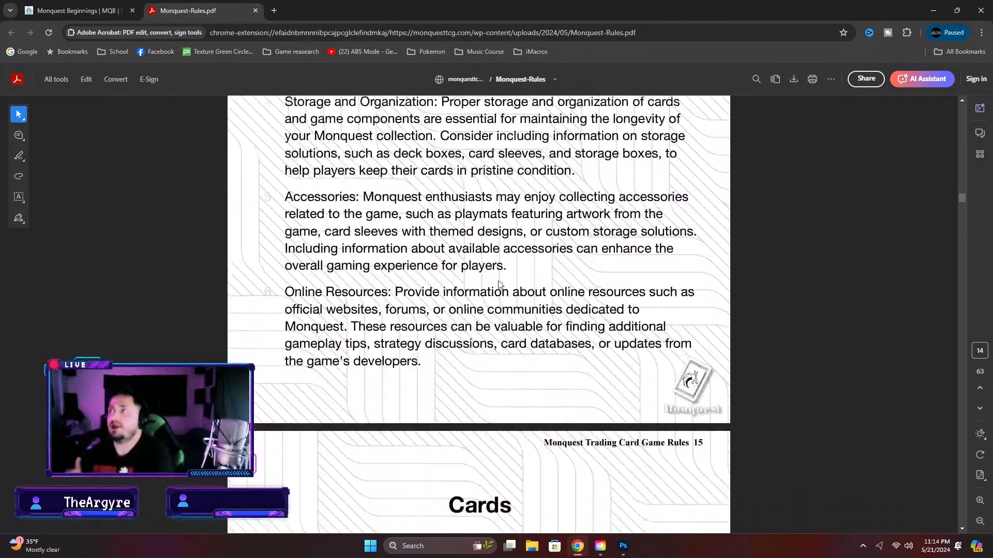
pyautogui.scroll(-20, 499, 284)
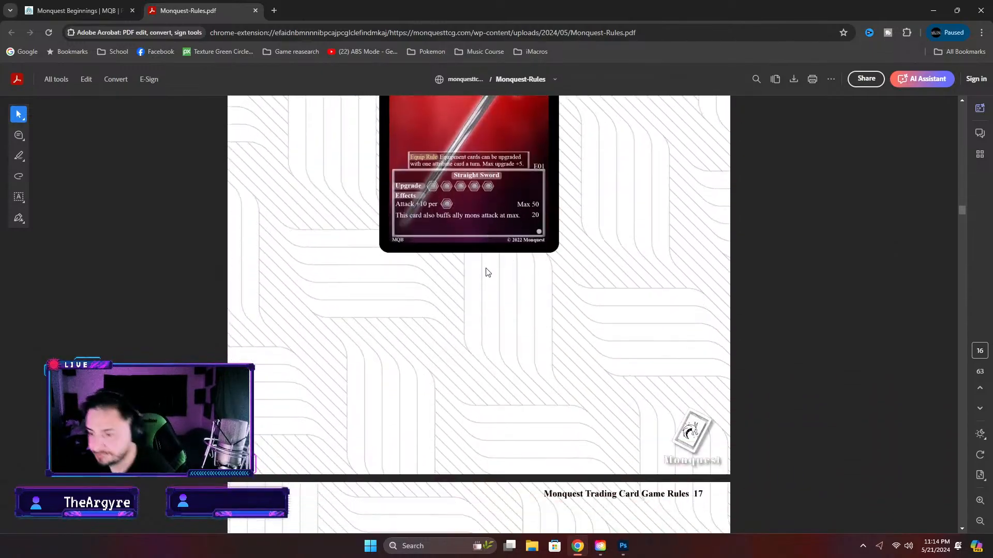
pyautogui.scroll(-20, 488, 273)
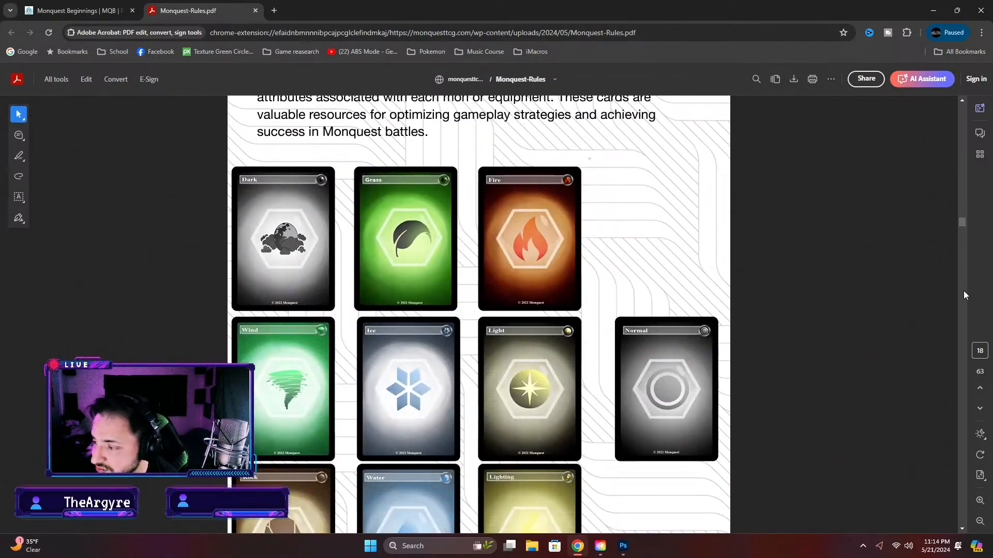
# Examine the healing, attribute and revival potion rules and the Mon Abilities section of the rulebook
pyautogui.moveTo(961, 222); pyautogui.dragTo(964, 246)
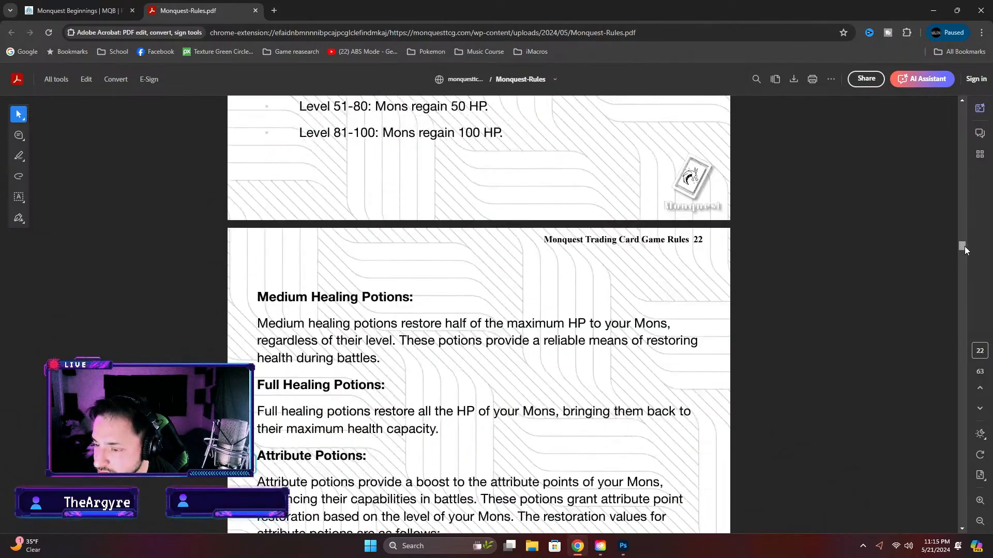
pyautogui.scroll(4, 412, 359)
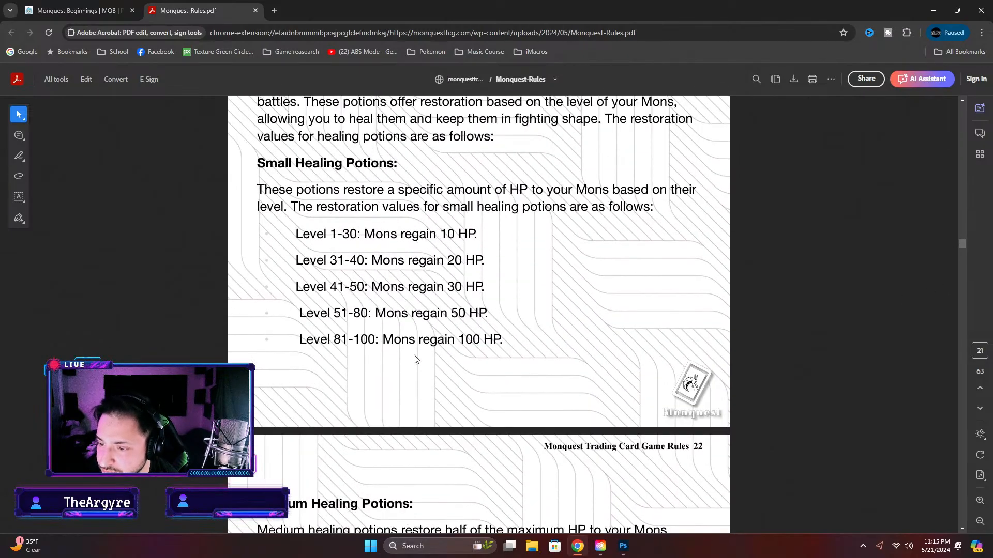
pyautogui.scroll(-12, 413, 359)
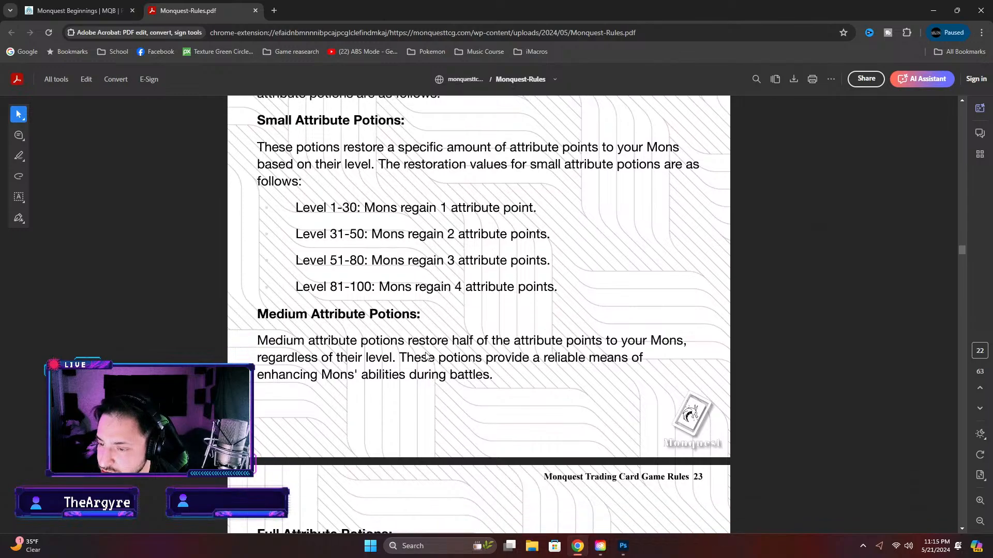
pyautogui.scroll(-12, 426, 355)
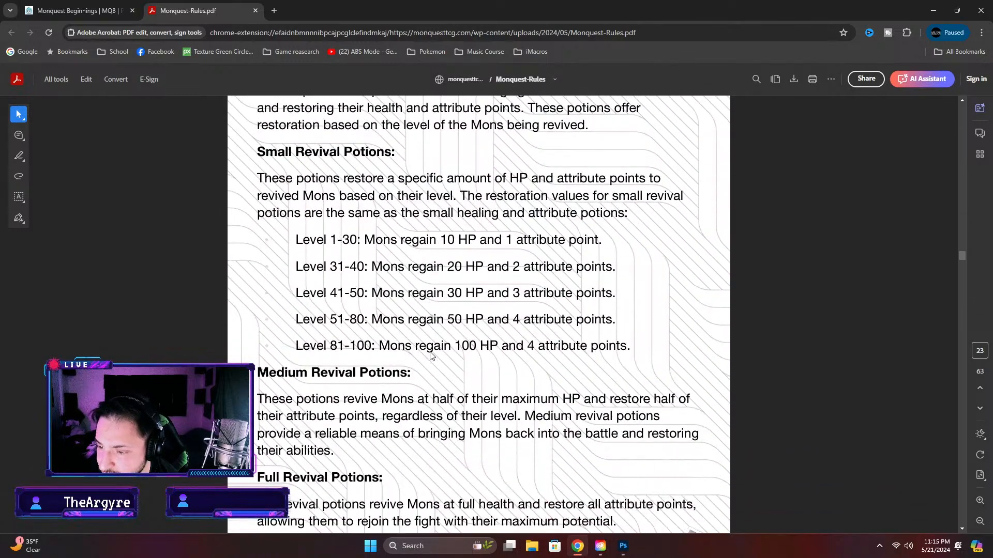
pyautogui.scroll(-20, 432, 356)
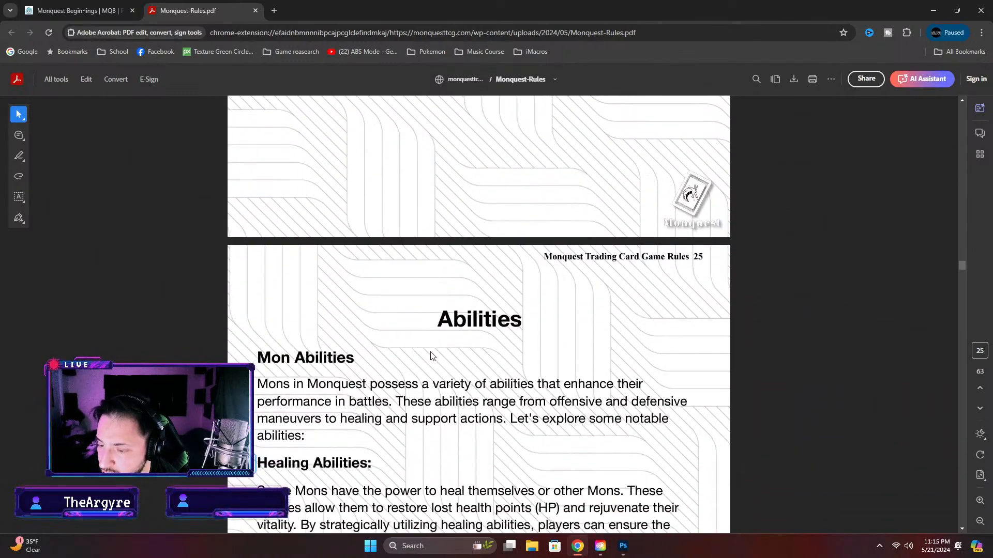
pyautogui.scroll(-12, 432, 356)
pyautogui.scroll(1, 432, 352)
pyautogui.scroll(-1, 432, 351)
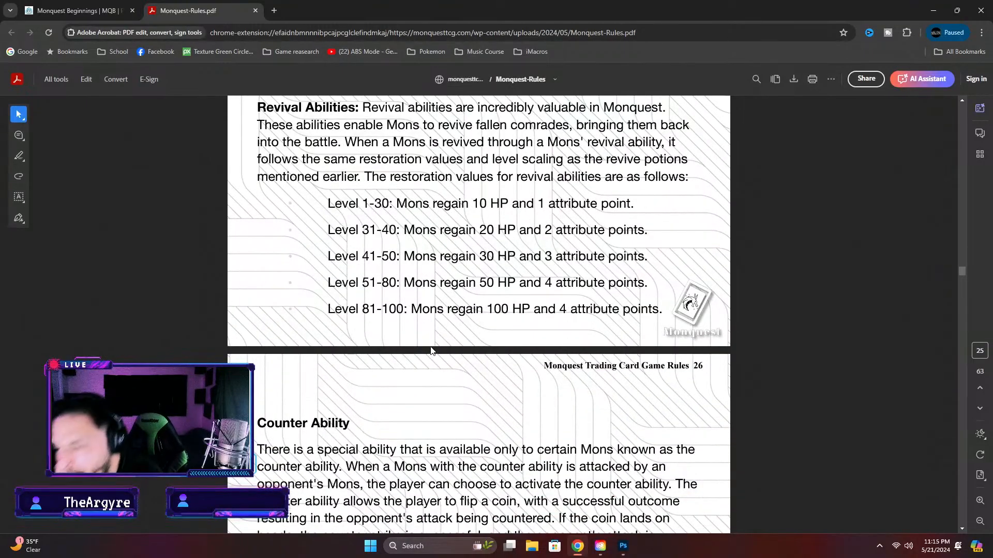
pyautogui.scroll(-8, 429, 362)
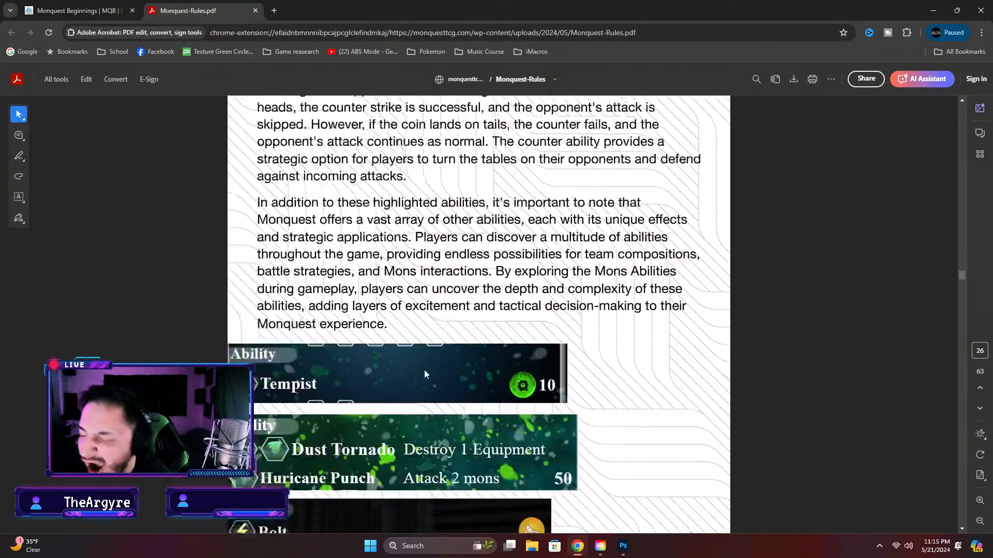
pyautogui.scroll(-20, 425, 373)
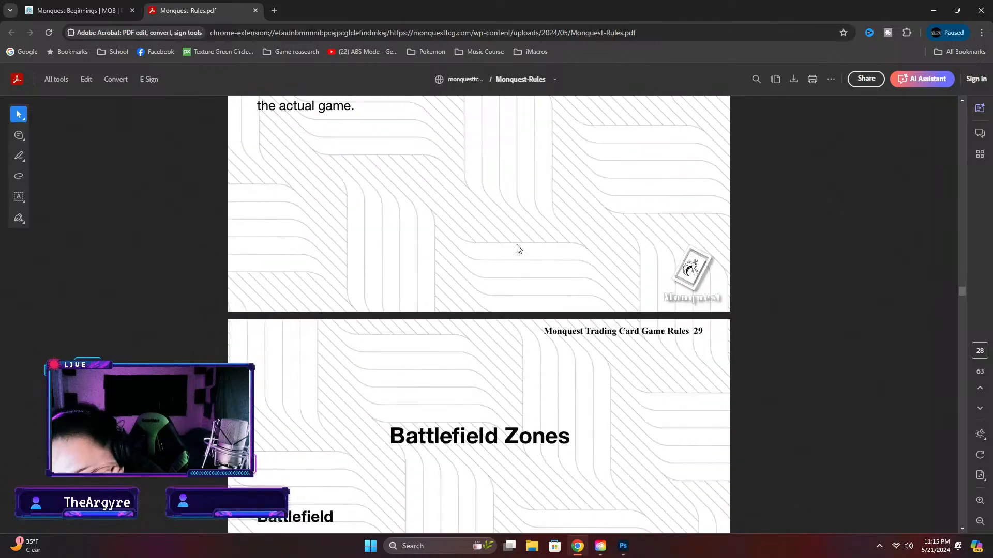
# Examine the rulebook's Battlefield Zones, How to Win, Turn Structure and Form Summoning rules
pyautogui.scroll(-20, 518, 249)
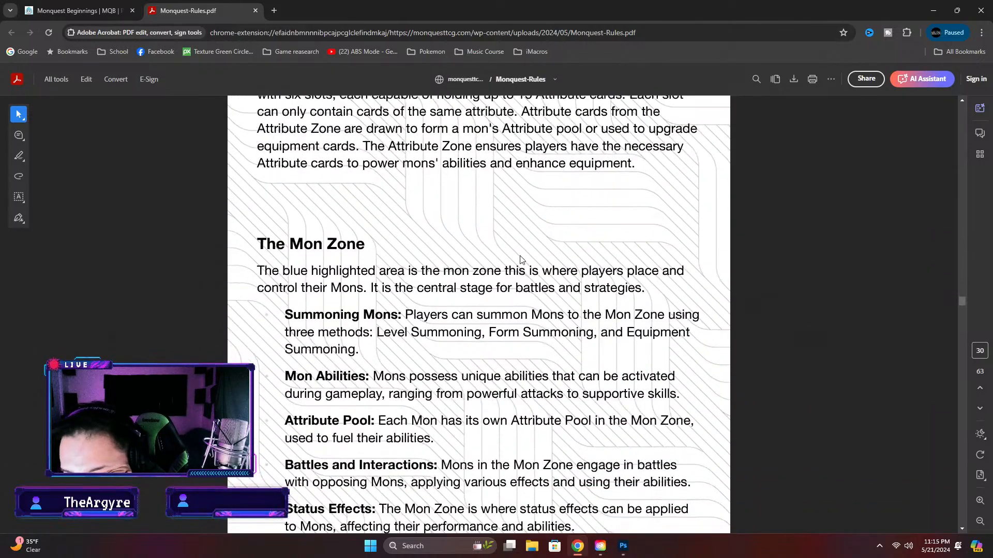
pyautogui.scroll(-20, 522, 259)
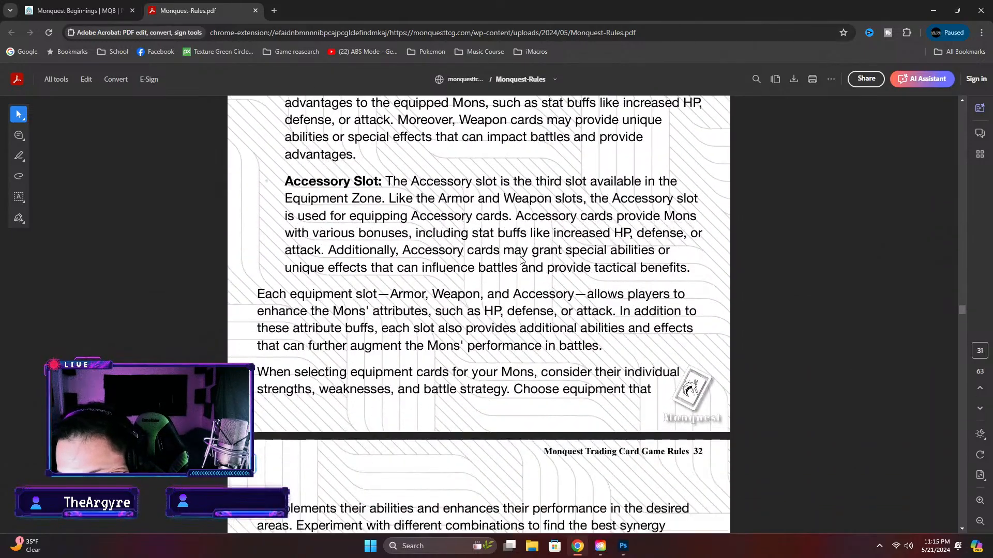
pyautogui.scroll(-20, 522, 258)
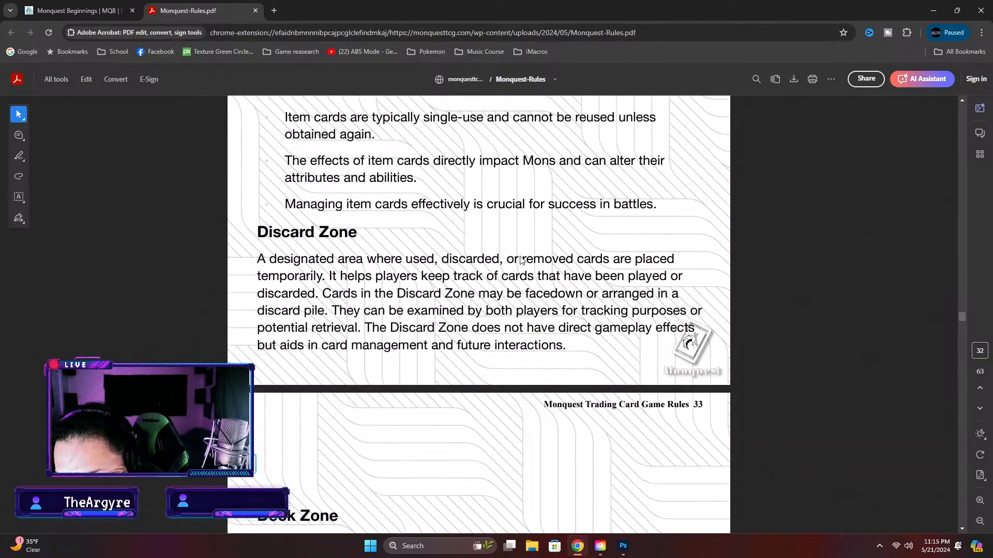
pyautogui.scroll(-15, 522, 259)
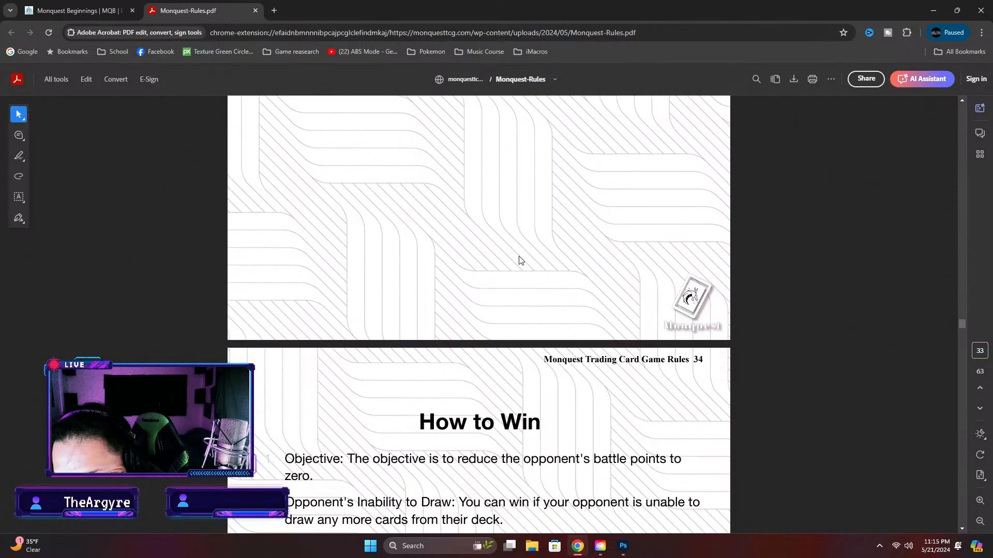
pyautogui.scroll(-20, 520, 260)
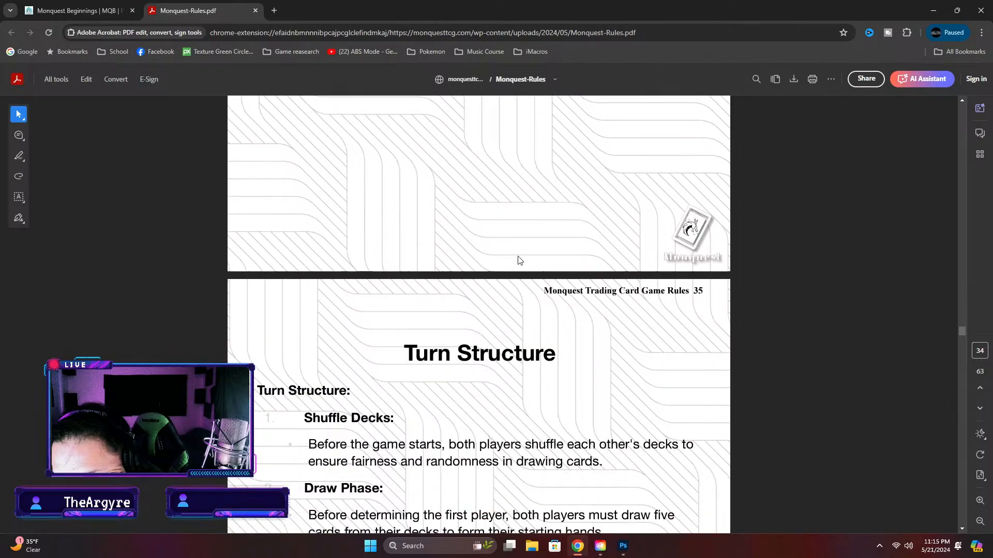
pyautogui.scroll(-8, 519, 260)
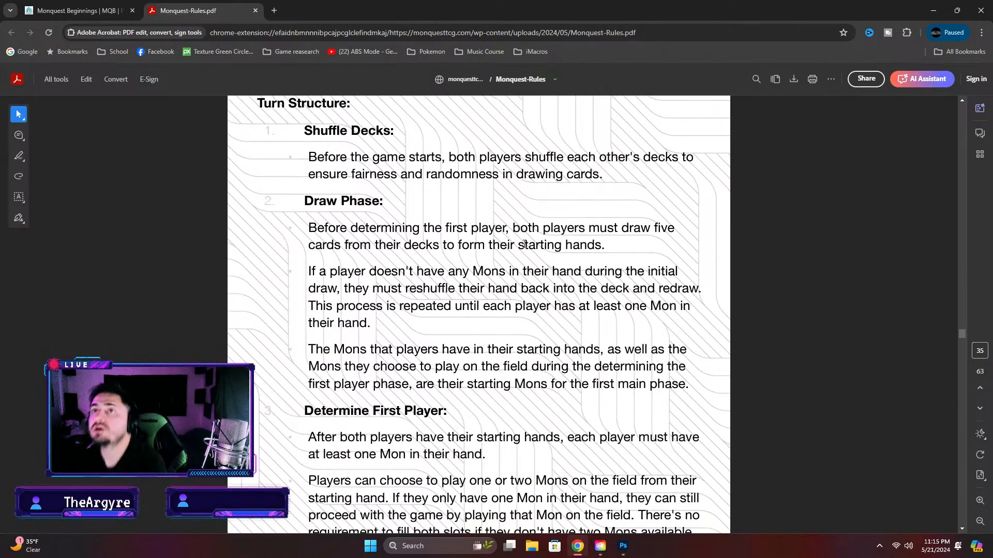
pyautogui.scroll(-20, 525, 243)
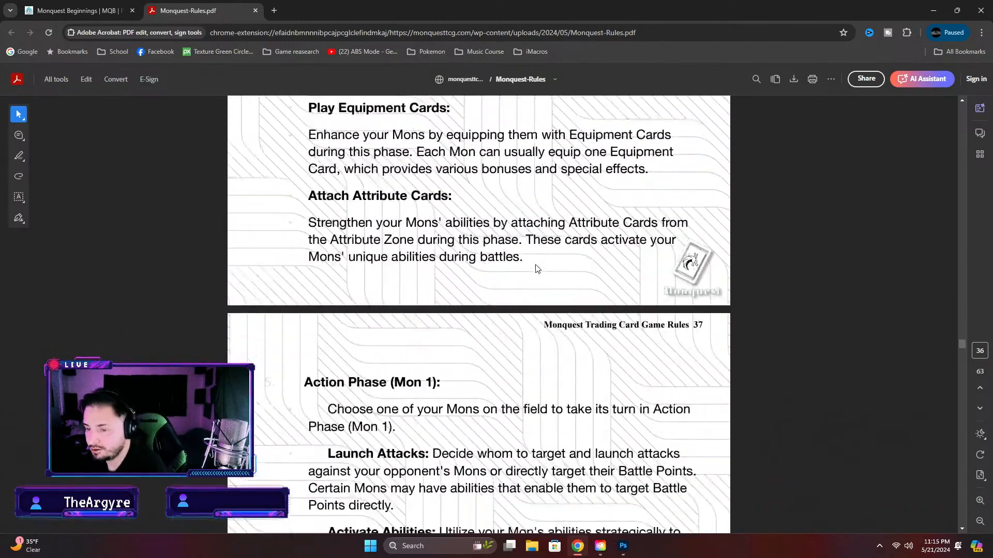
pyautogui.scroll(-20, 536, 268)
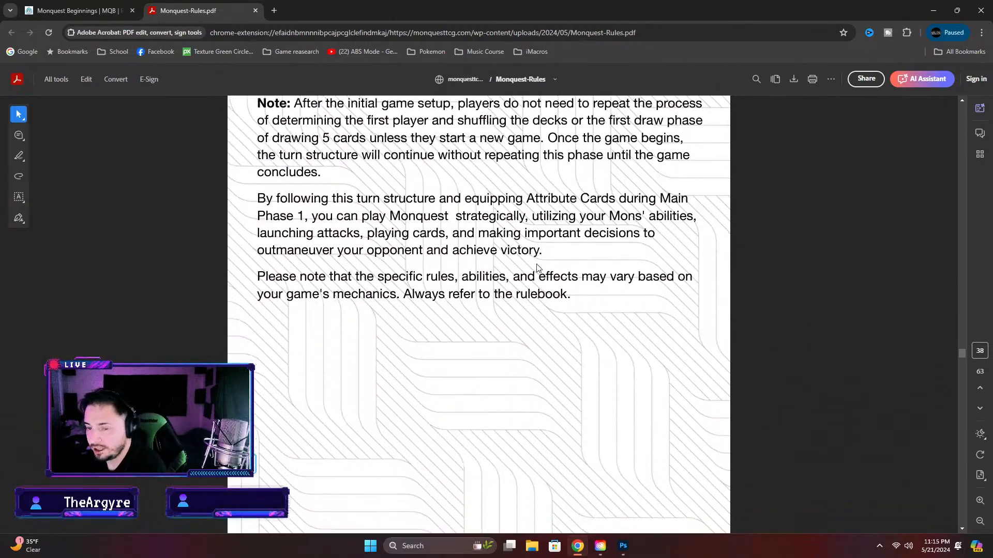
pyautogui.scroll(-20, 538, 269)
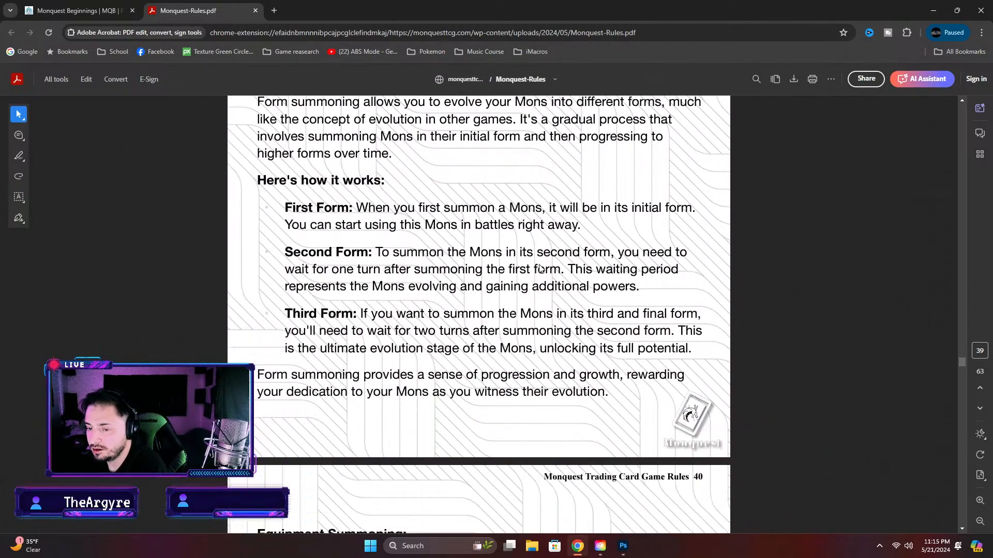
pyautogui.scroll(-12, 539, 268)
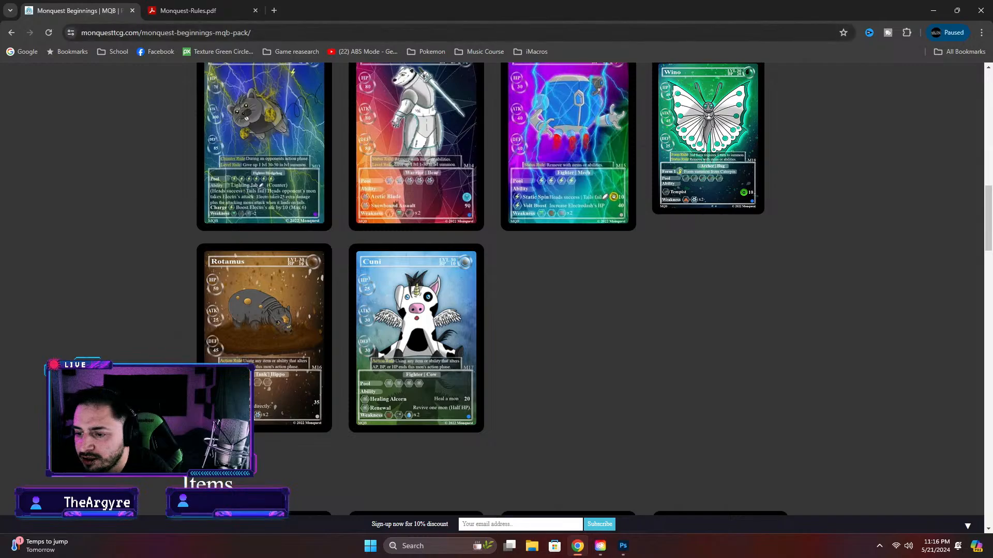
# Switch to Photoshop and review the Diola card from its rule box up to its name and level
pyautogui.click(623, 546)
pyautogui.scroll(5, 572, 345)
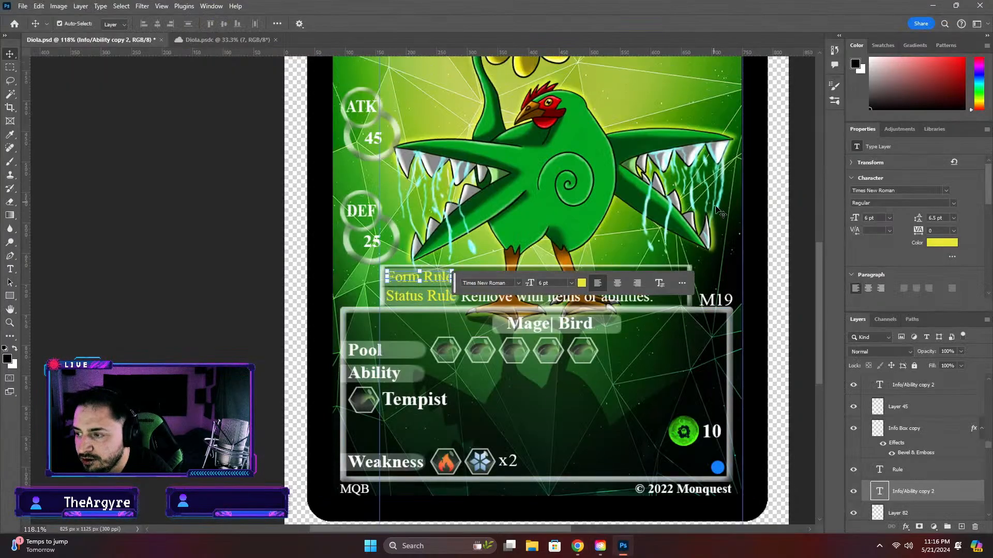
pyautogui.scroll(5, 816, 199)
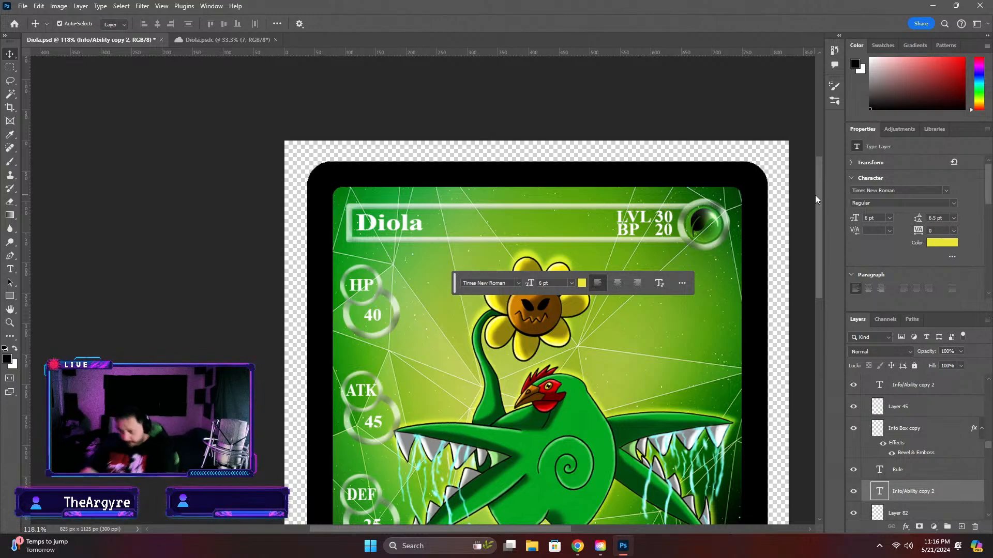
# Switch to the browser and examine the levels, classes and rule lines of the published Mons cards
pyautogui.click(578, 546)
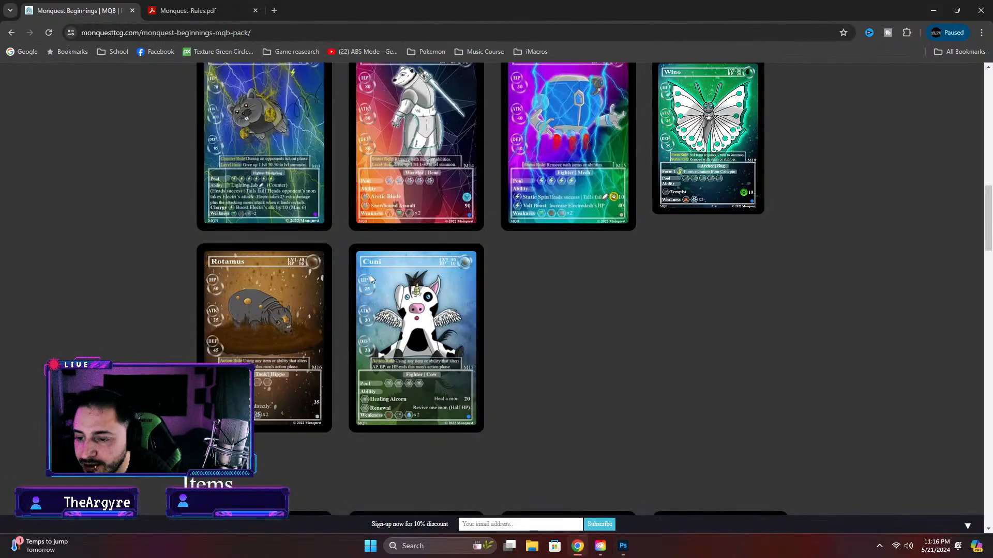
pyautogui.scroll(1, 293, 279)
pyautogui.scroll(2, 292, 280)
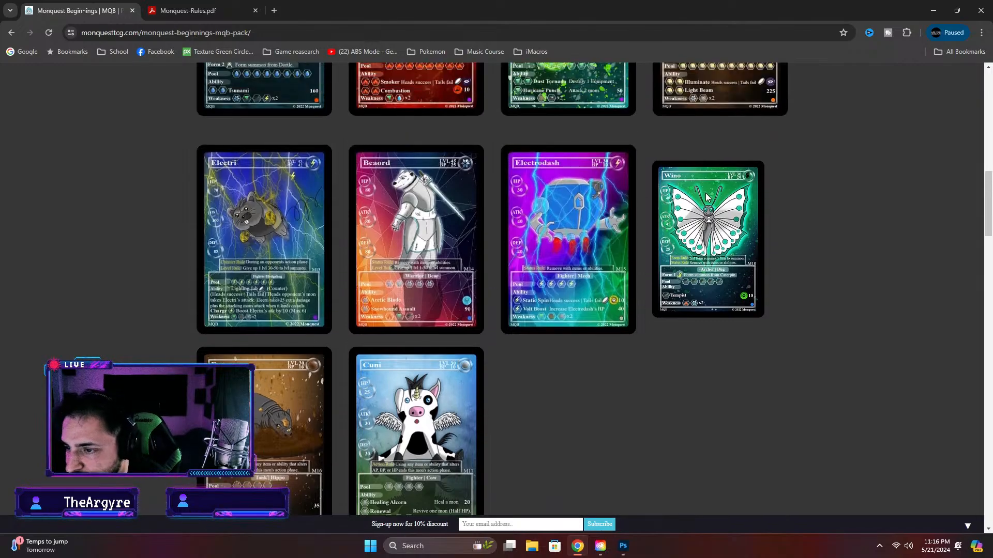
pyautogui.scroll(10, 412, 230)
pyautogui.scroll(3, 412, 229)
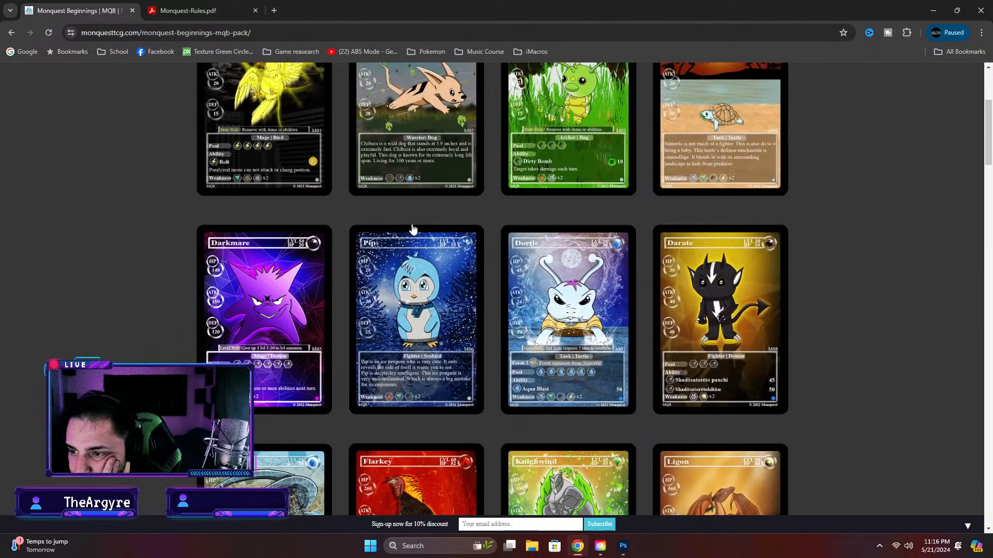
pyautogui.scroll(-3, 412, 230)
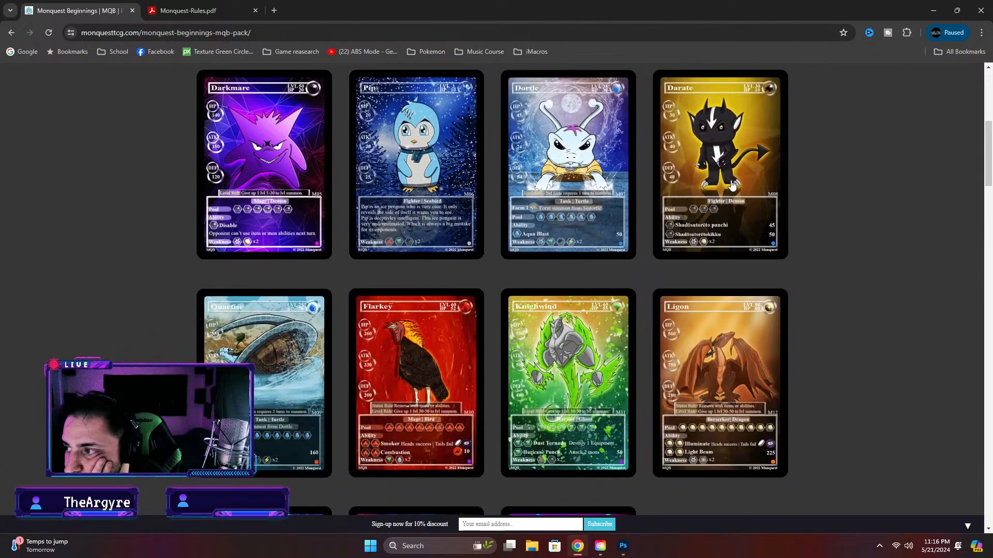
pyautogui.scroll(3, 728, 184)
pyautogui.scroll(2, 728, 185)
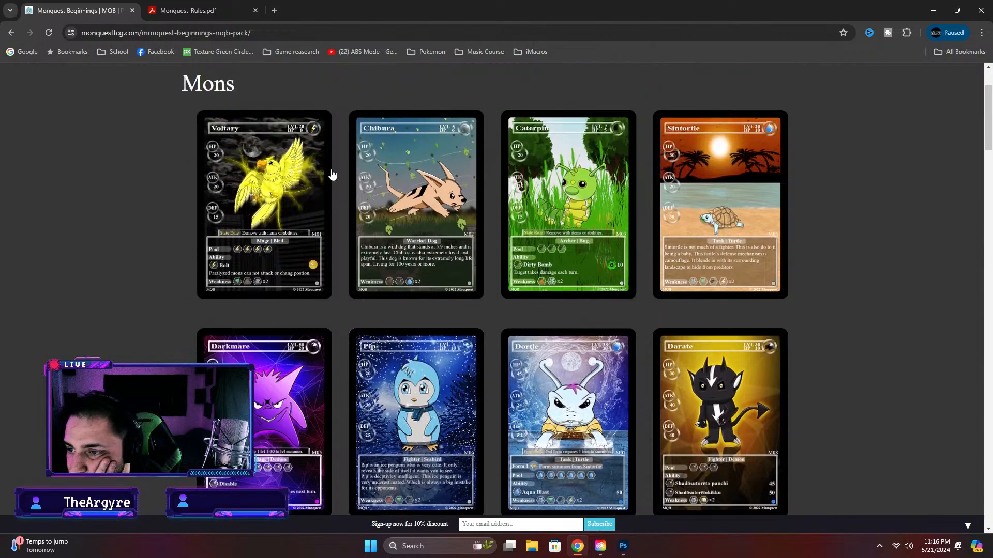
pyautogui.scroll(-4, 754, 189)
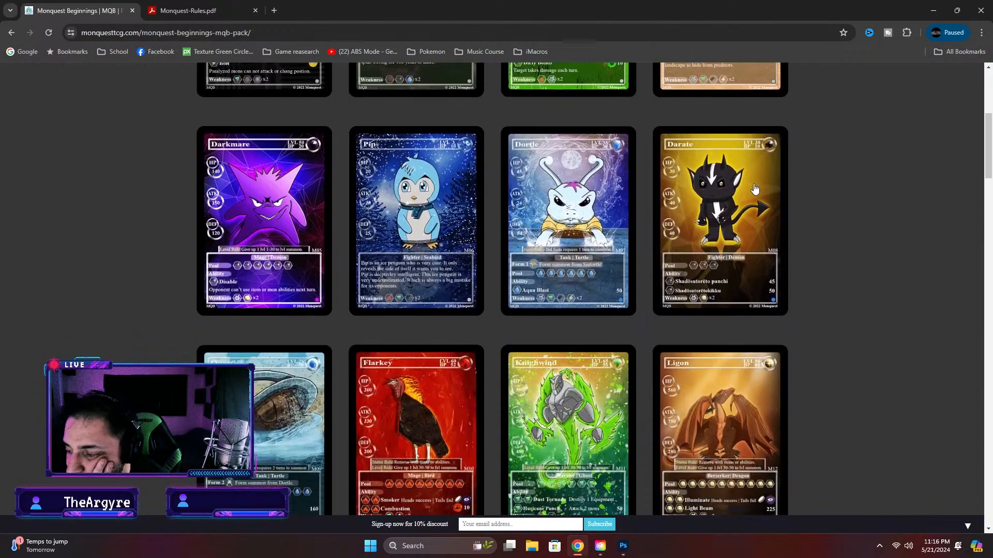
pyautogui.scroll(-4, 754, 189)
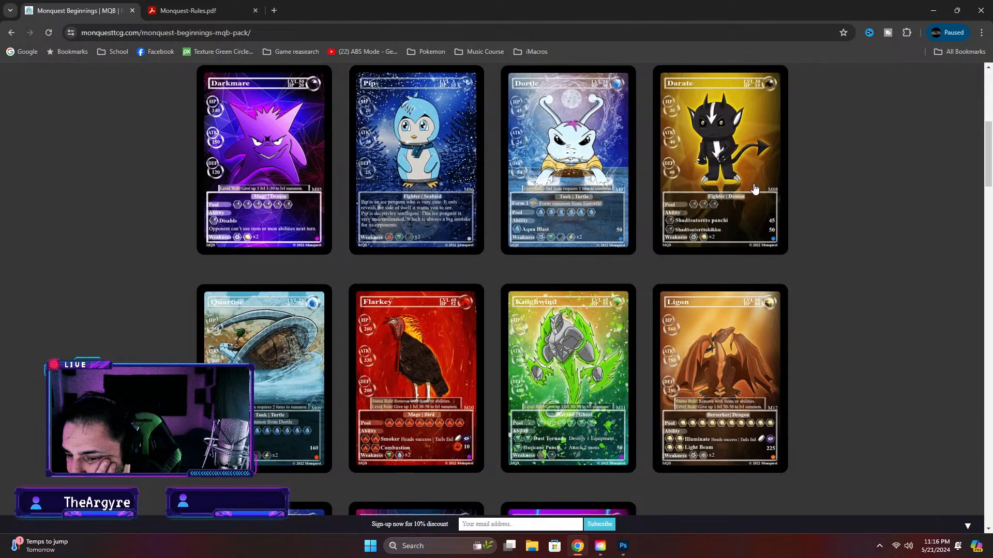
pyautogui.scroll(-4, 754, 190)
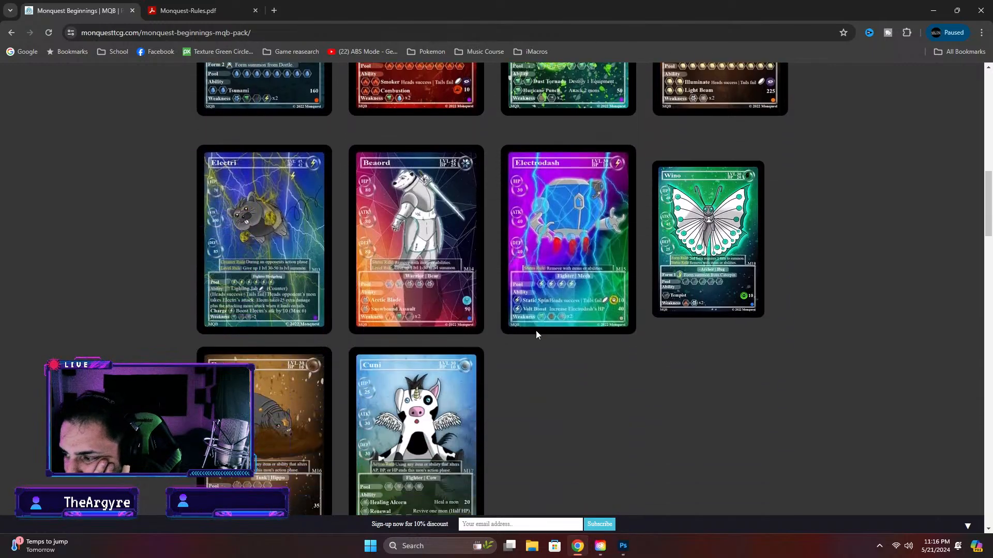
pyautogui.scroll(6, 334, 424)
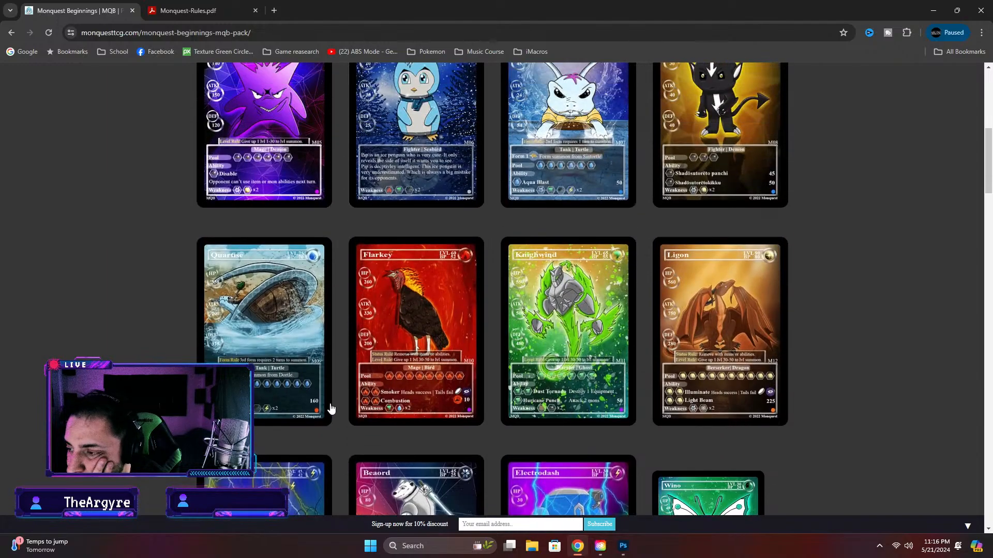
pyautogui.scroll(3, 343, 397)
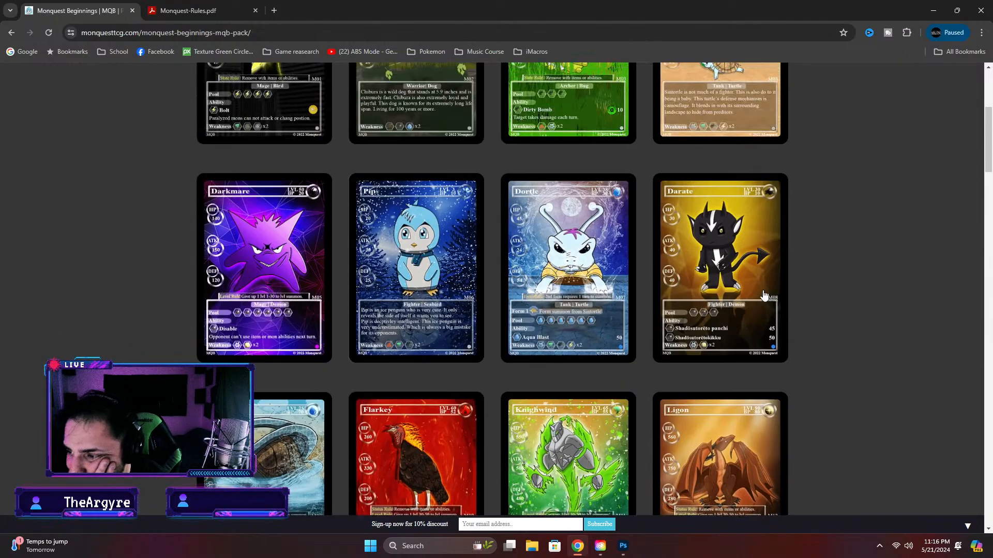
pyautogui.scroll(3, 420, 222)
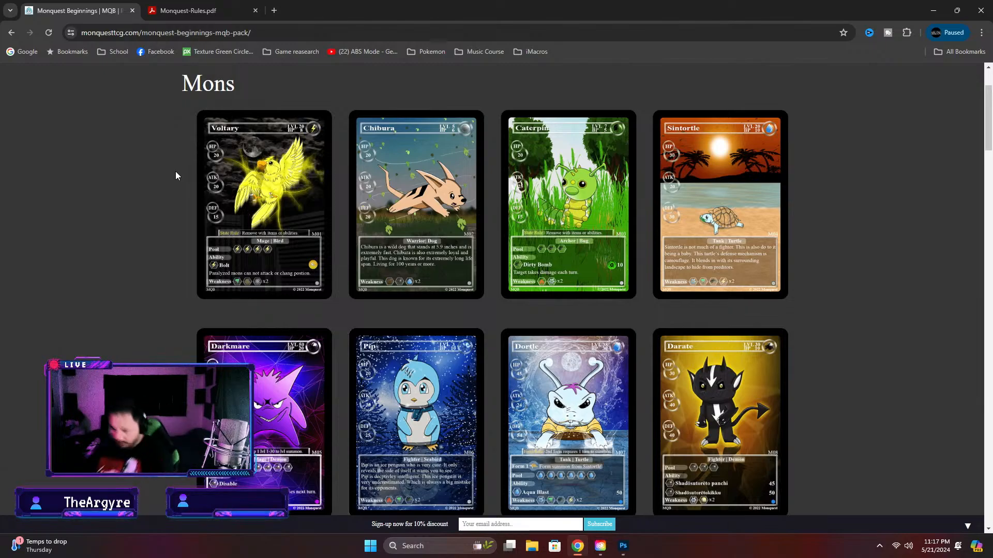
# Check the Diola card's level number in Photoshop against the Level Summoning ranges in the browser's rulebook
pyautogui.click(623, 546)
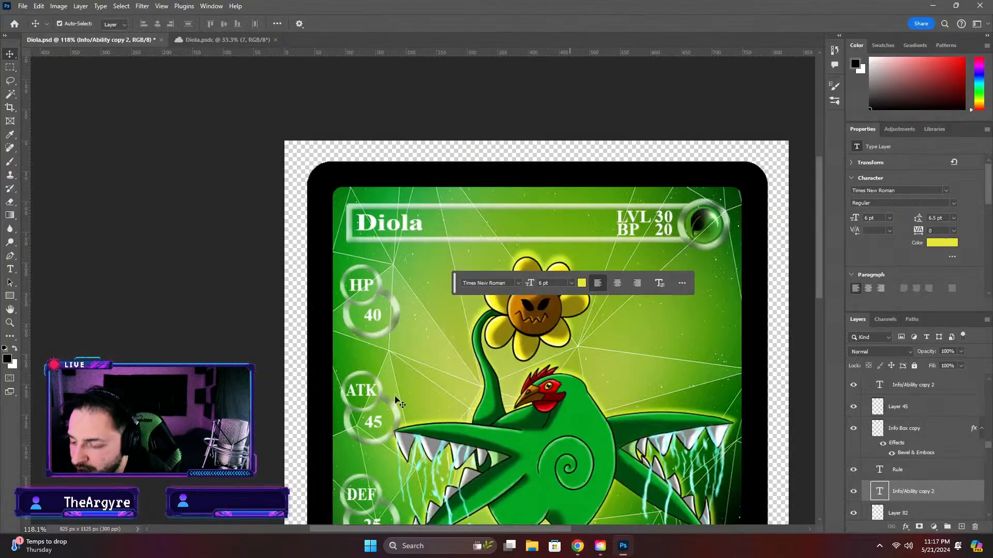
pyautogui.click(664, 219)
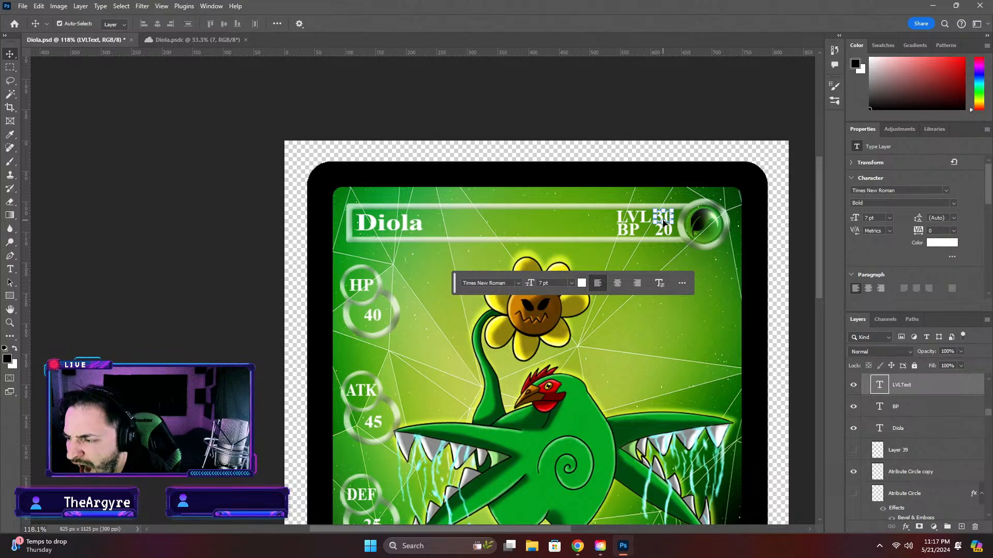
pyautogui.scroll(-5, 667, 244)
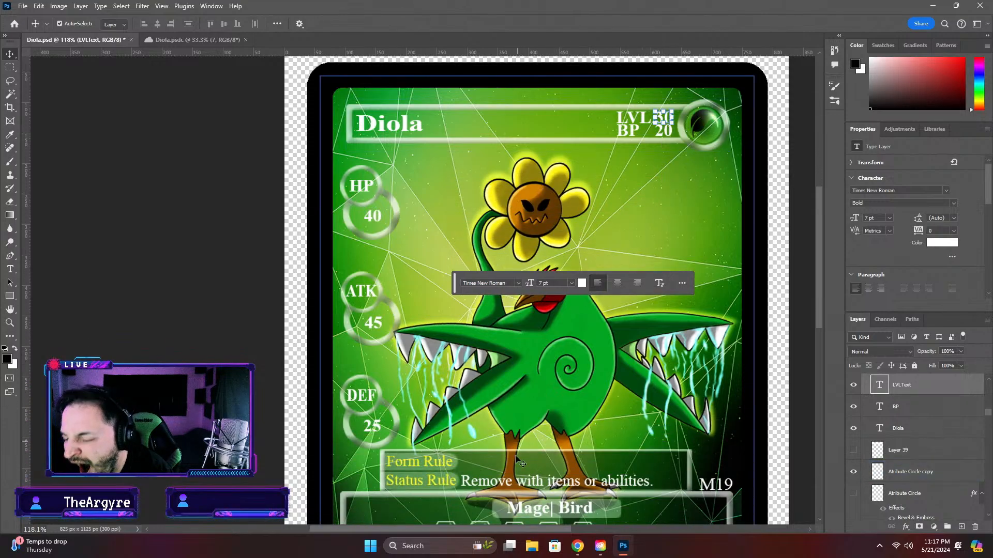
pyautogui.click(579, 546)
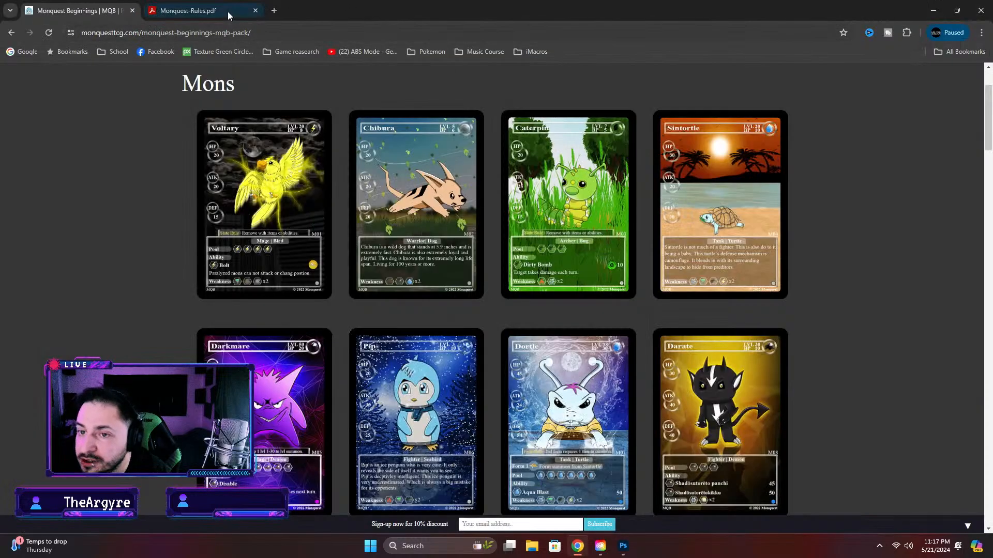
pyautogui.click(228, 12)
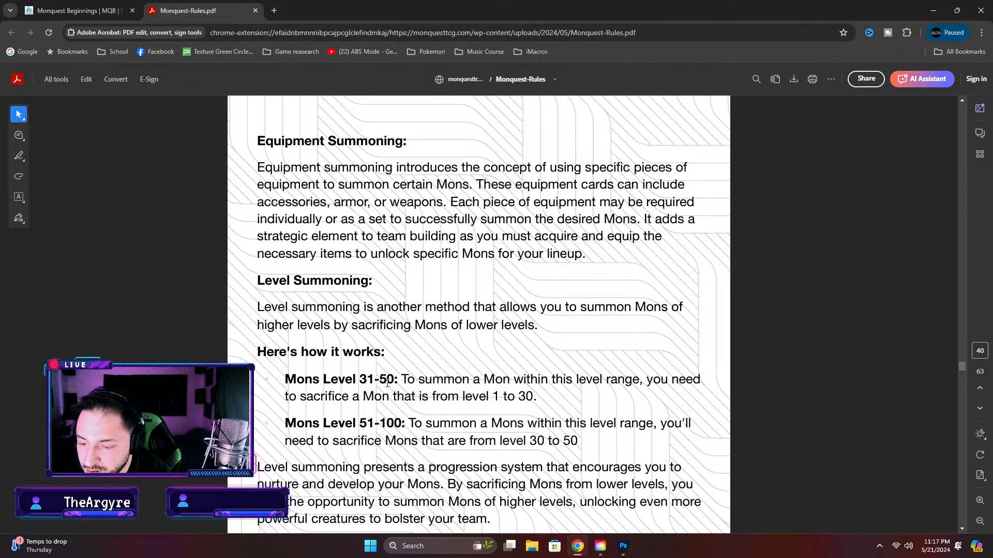
# Switch back to Photoshop and deselect the Diola card's level number
pyautogui.click(623, 546)
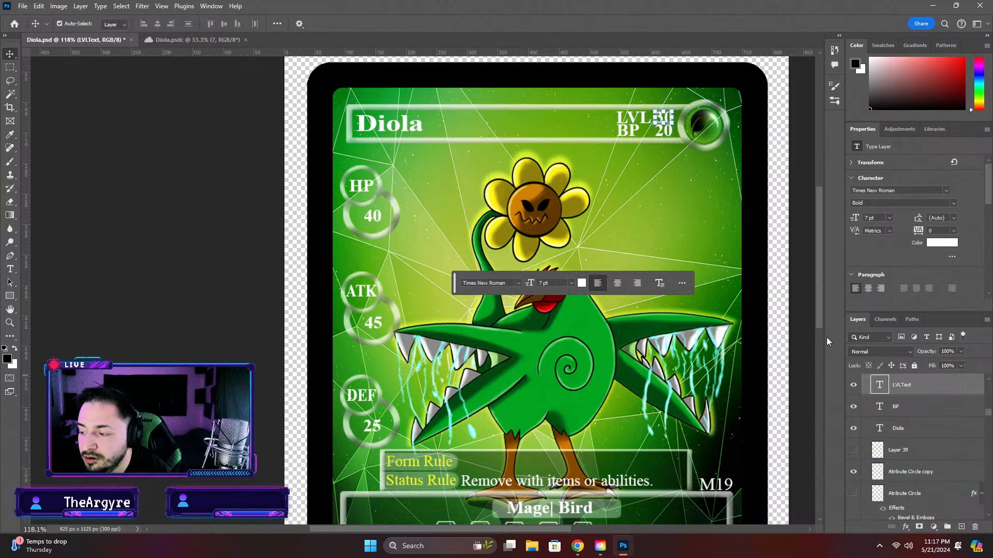
pyautogui.click(91, 249)
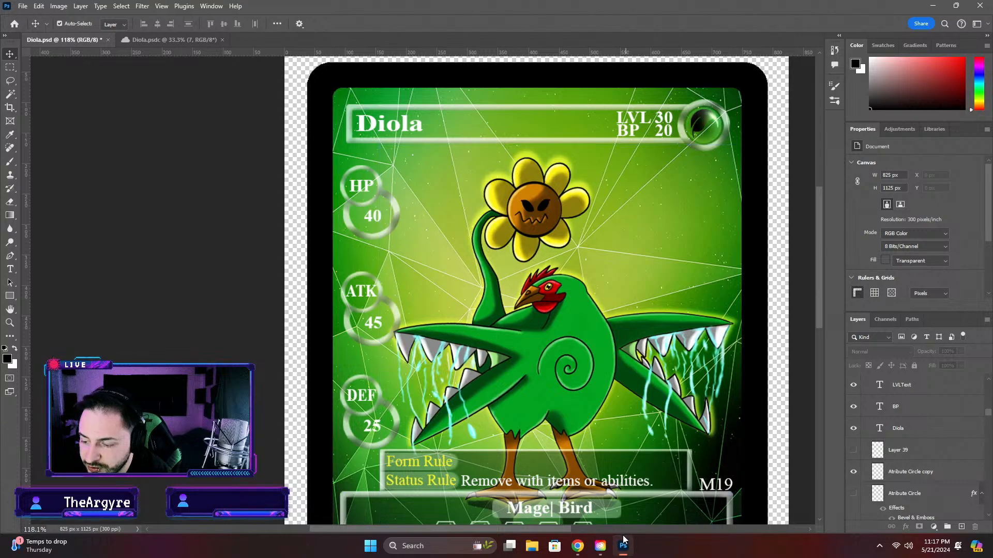
pyautogui.moveTo(628, 533)
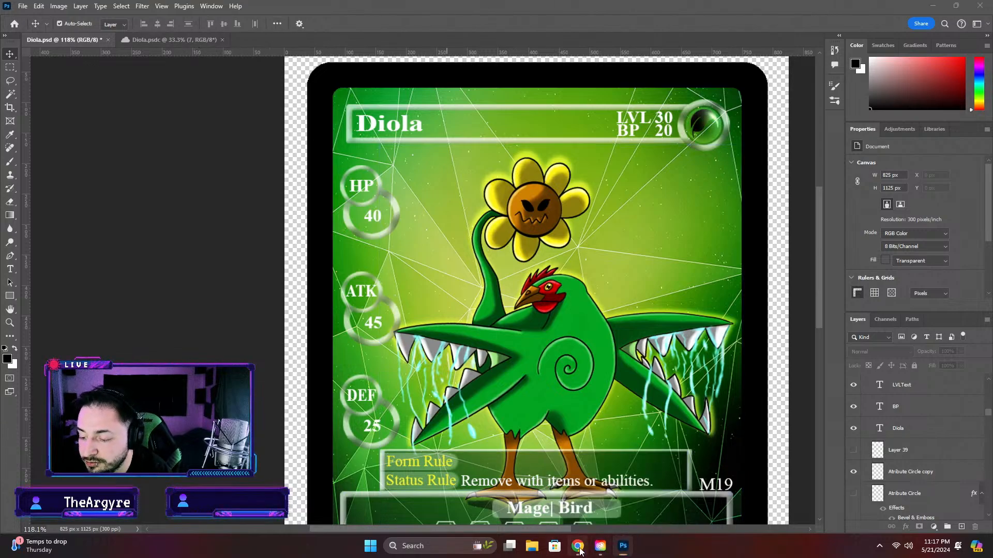
# Return to the published Mons cards in the browser and examine them down to the Wino and Cuni cards
pyautogui.hotkey('alt', 'Tab')
pyautogui.click(63, 7)
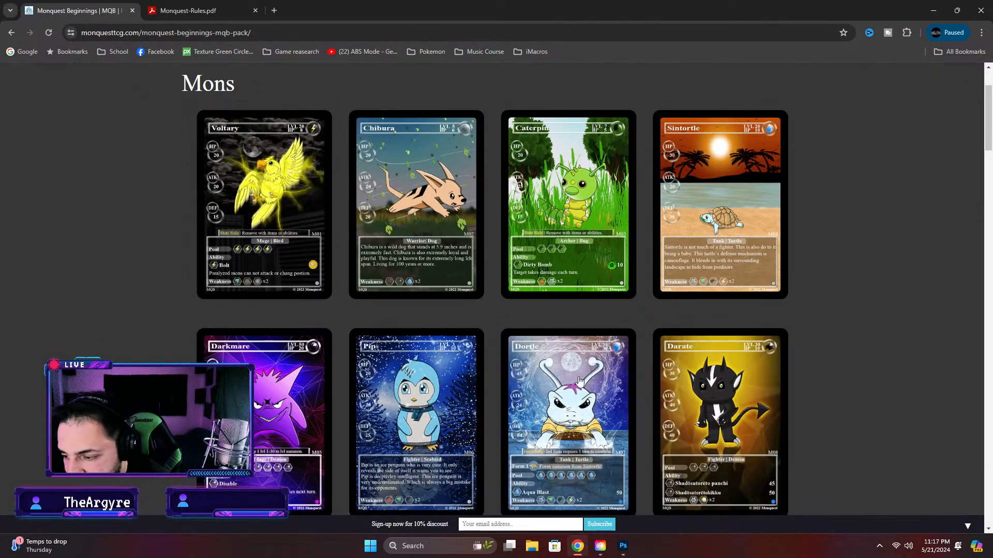
pyautogui.scroll(-1, 595, 386)
pyautogui.scroll(-2, 595, 385)
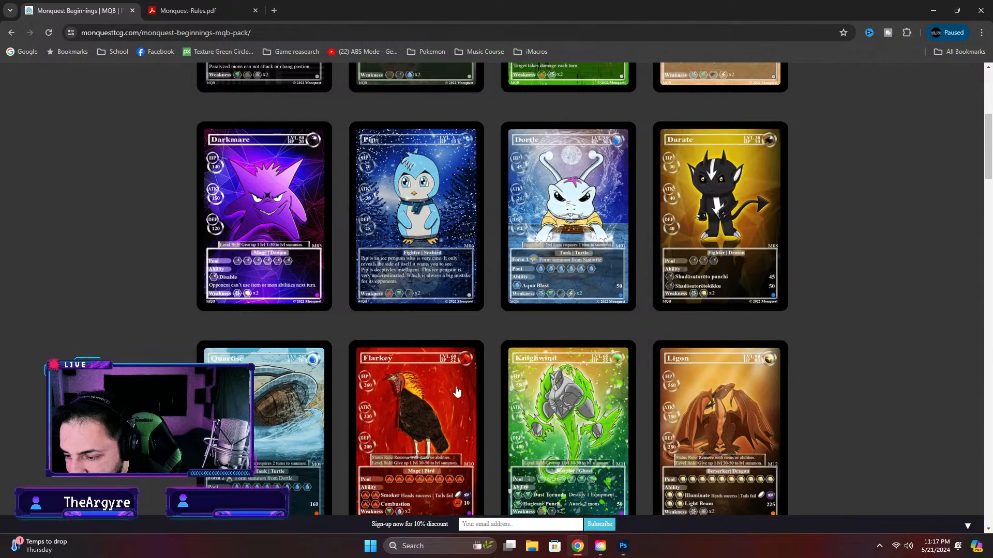
pyautogui.scroll(-3, 769, 393)
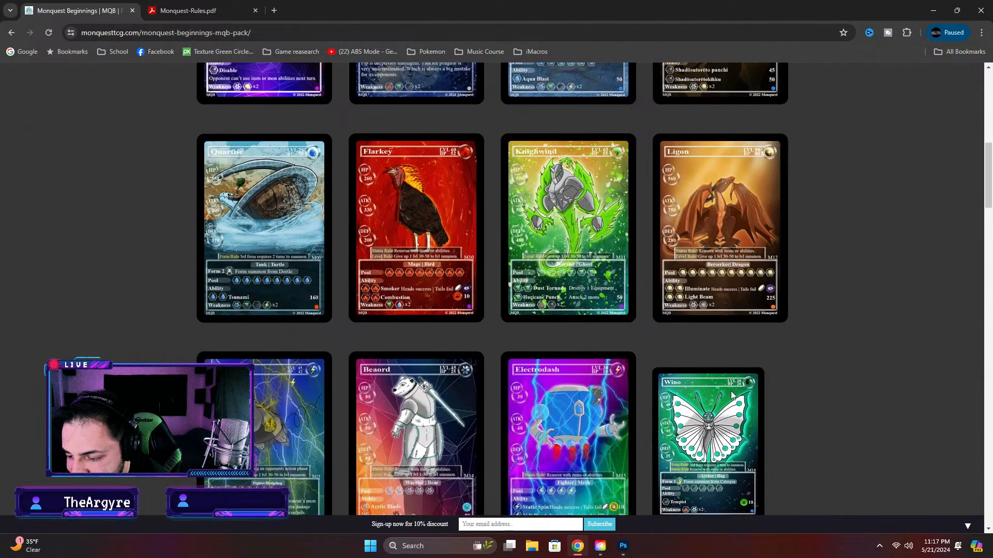
pyautogui.scroll(-2, 456, 401)
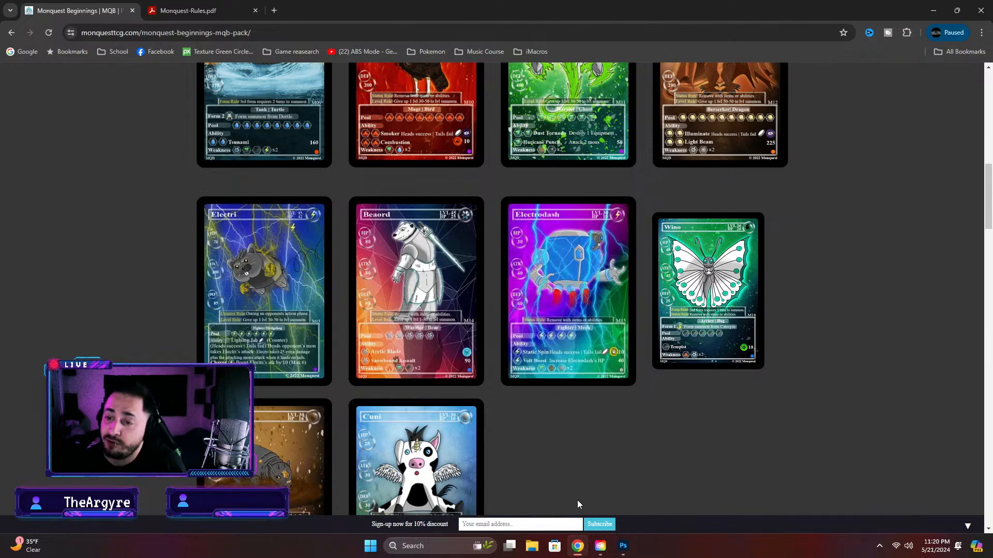
# Go back to the start of the Monquest rulebook and look through the section entries on its contents pages
pyautogui.hotkey('ctrl', 'Tab')
pyautogui.scroll(10, 879, 272)
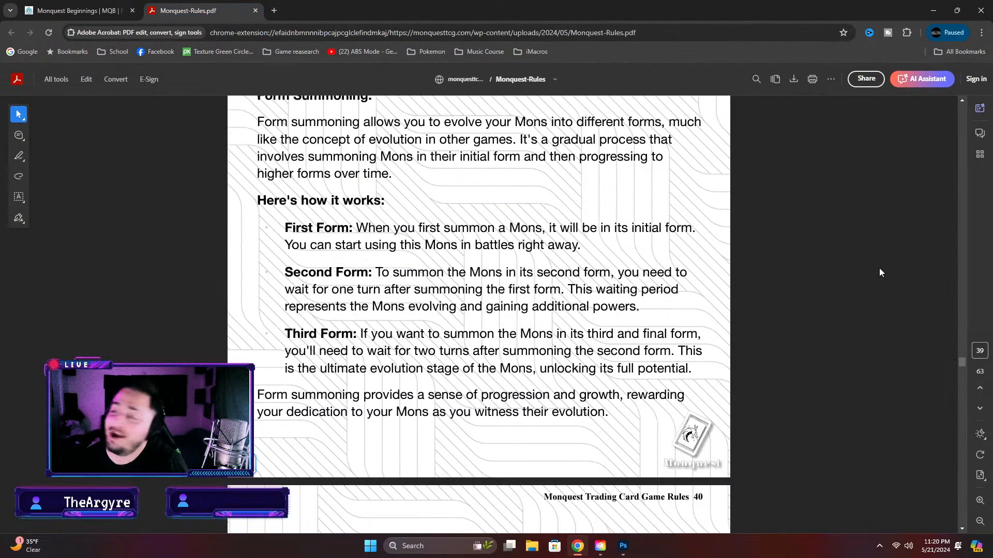
pyautogui.moveTo(960, 362); pyautogui.dragTo(957, 103)
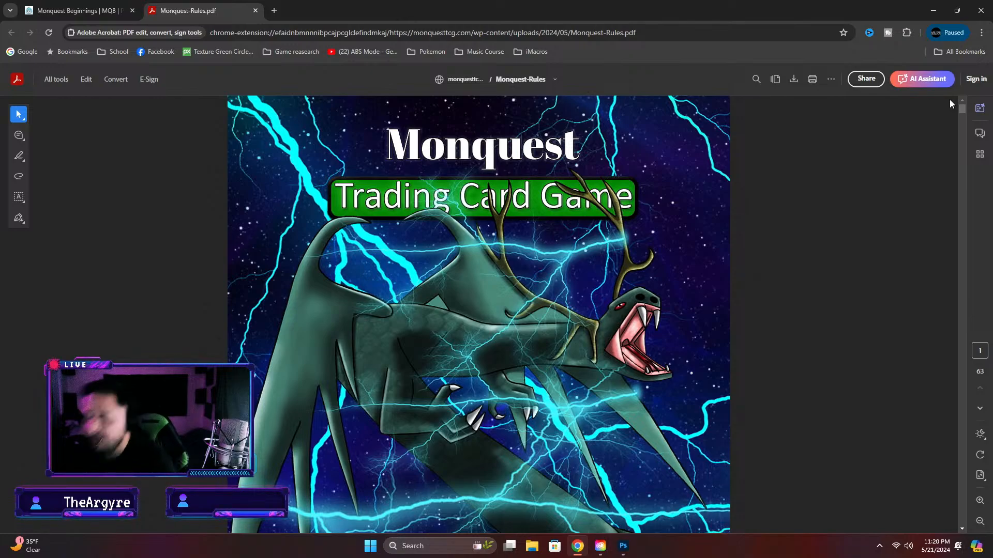
pyautogui.scroll(-10, 811, 222)
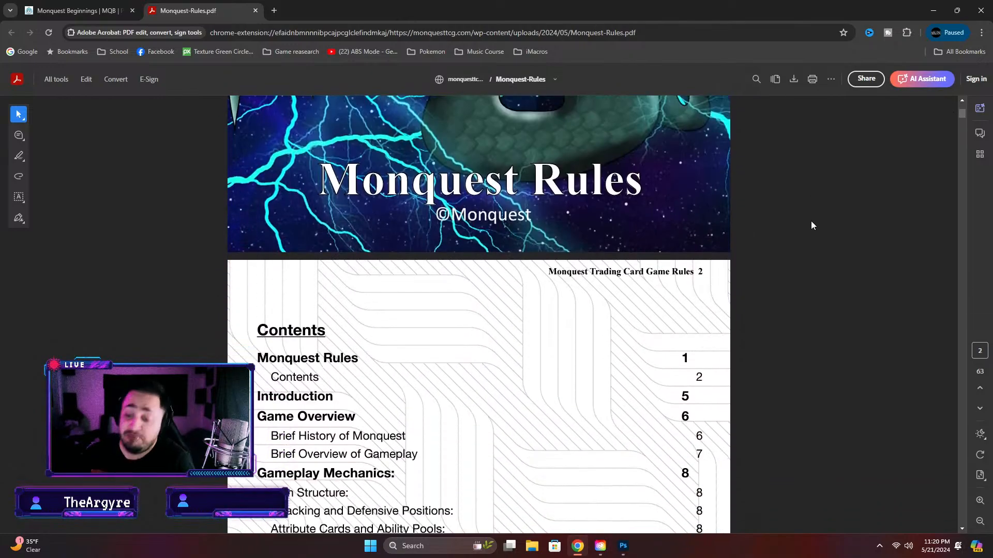
pyautogui.scroll(-3, 443, 317)
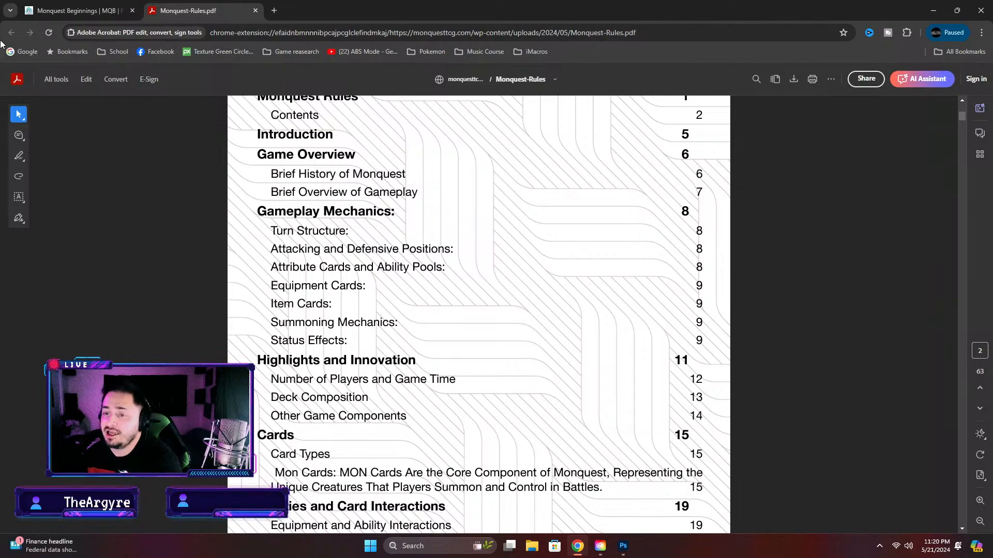
pyautogui.scroll(-5, 405, 305)
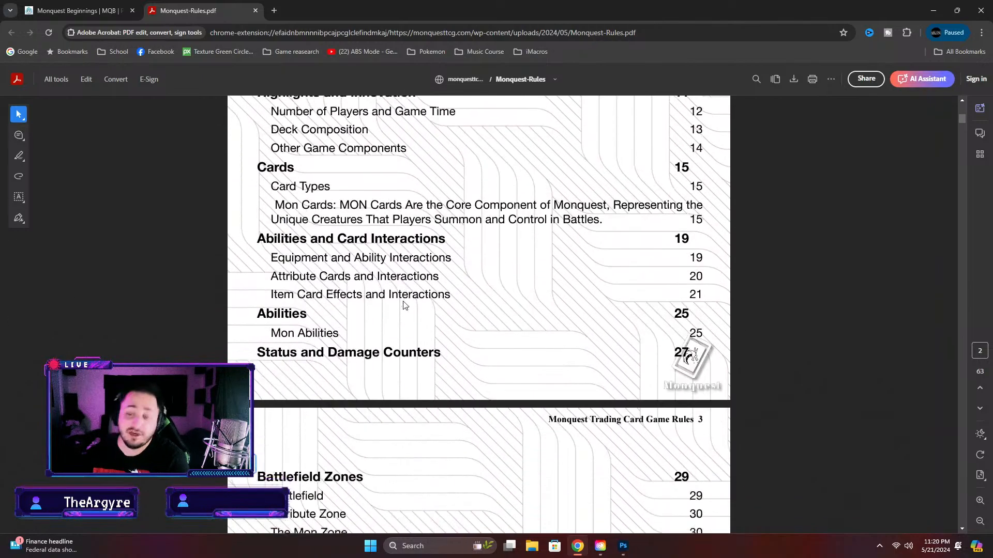
pyautogui.scroll(-7, 405, 305)
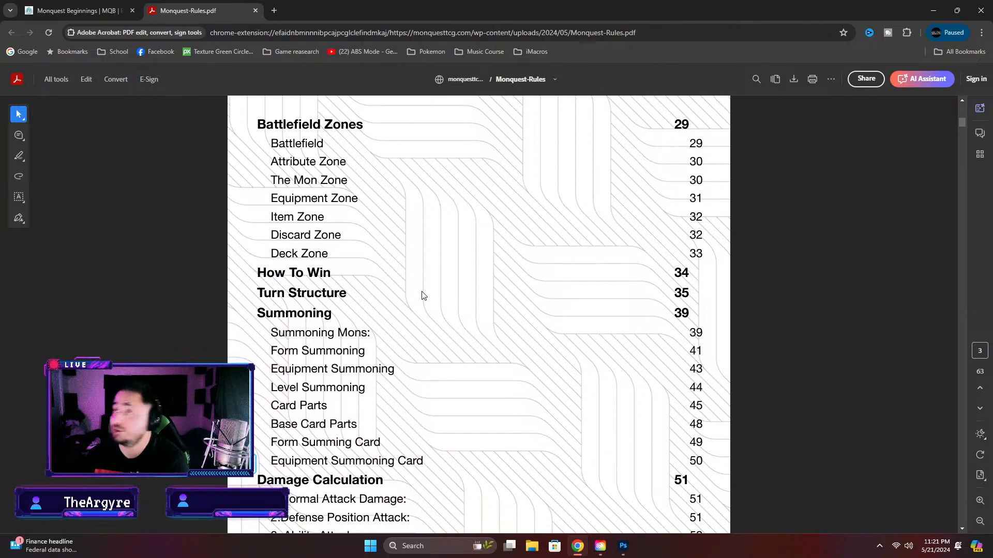
pyautogui.scroll(-5, 422, 294)
pyautogui.scroll(15, 427, 294)
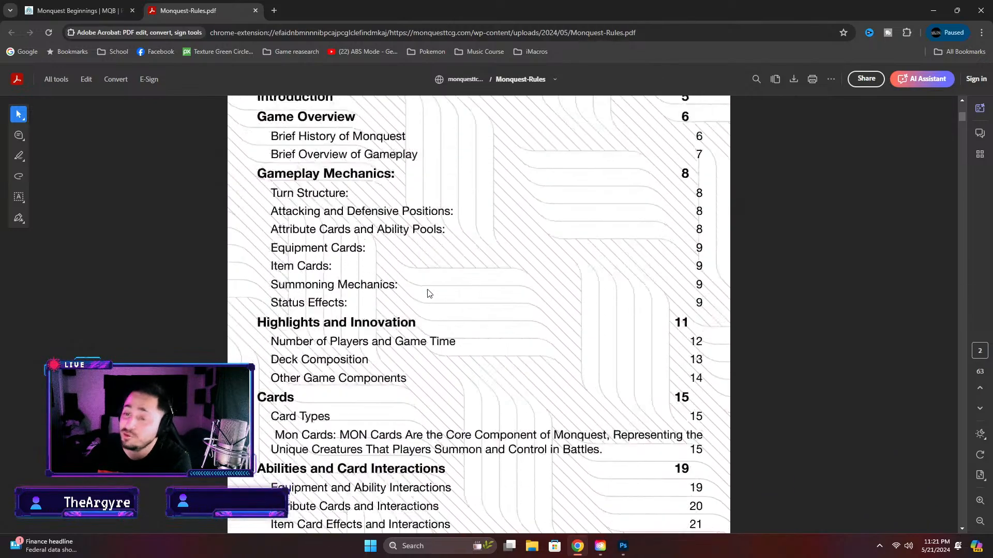
pyautogui.scroll(6, 428, 293)
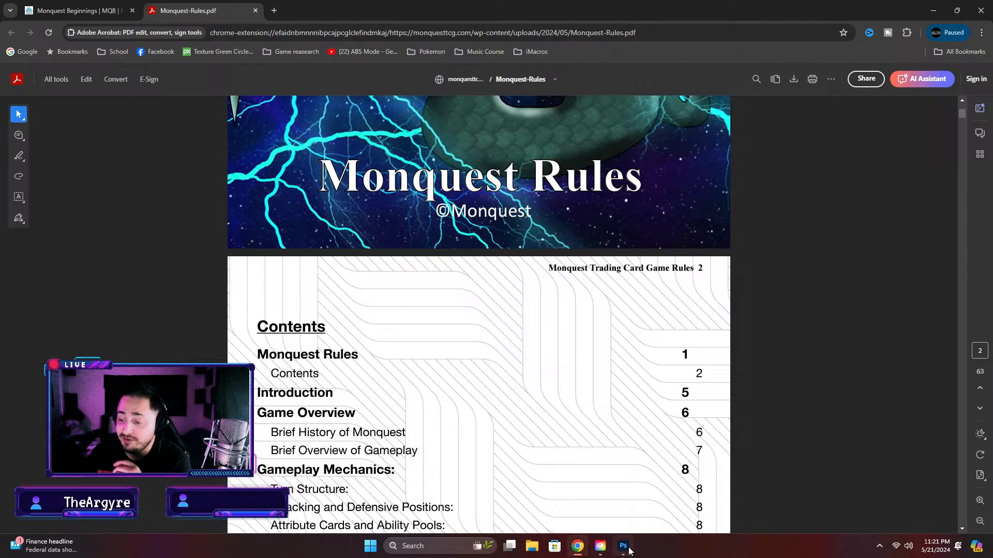
# Switch to Photoshop and review the entire Diola card, including its Form Rule and Status Rule lines
pyautogui.click(623, 546)
pyautogui.scroll(-1, 500, 110)
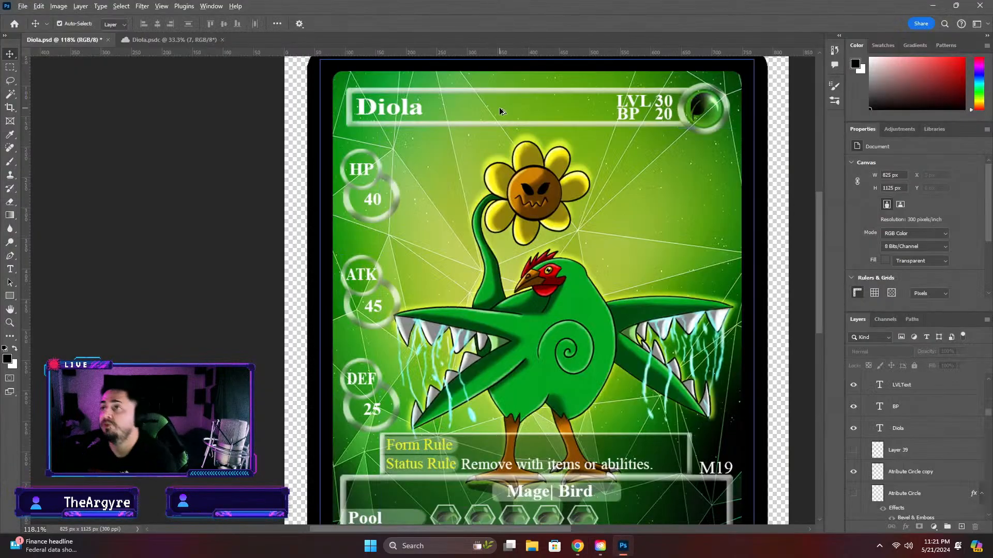
pyautogui.scroll(-3, 500, 111)
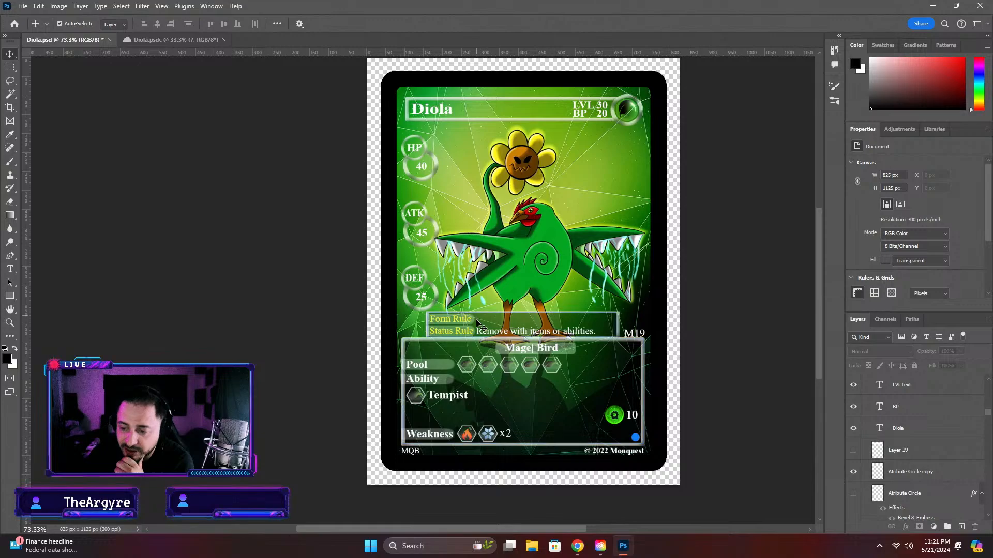
# Open the Form Rule text for editing, switch to the browser, and examine the rulebook contents and the published Mons cards down to Cuni
pyautogui.doubleClick(463, 319)
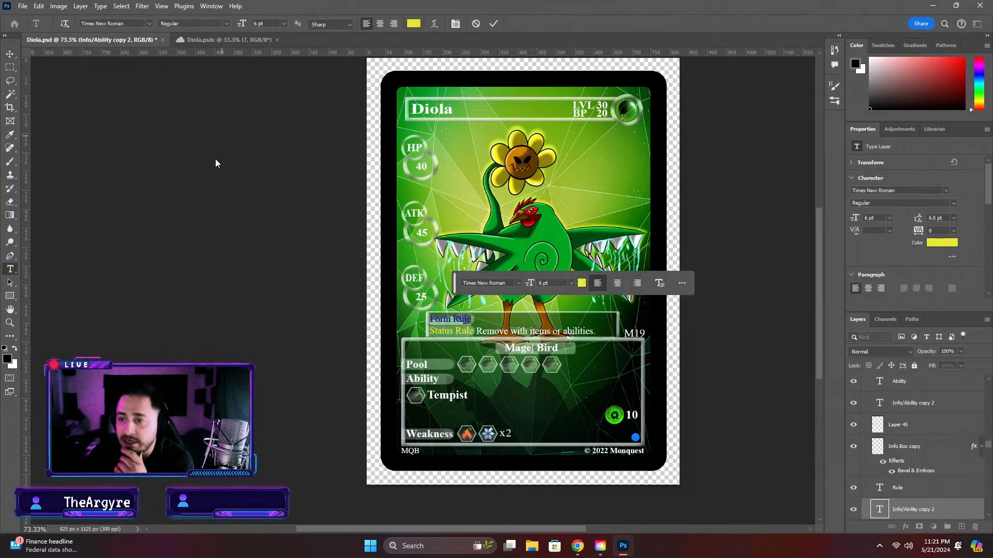
pyautogui.click(577, 546)
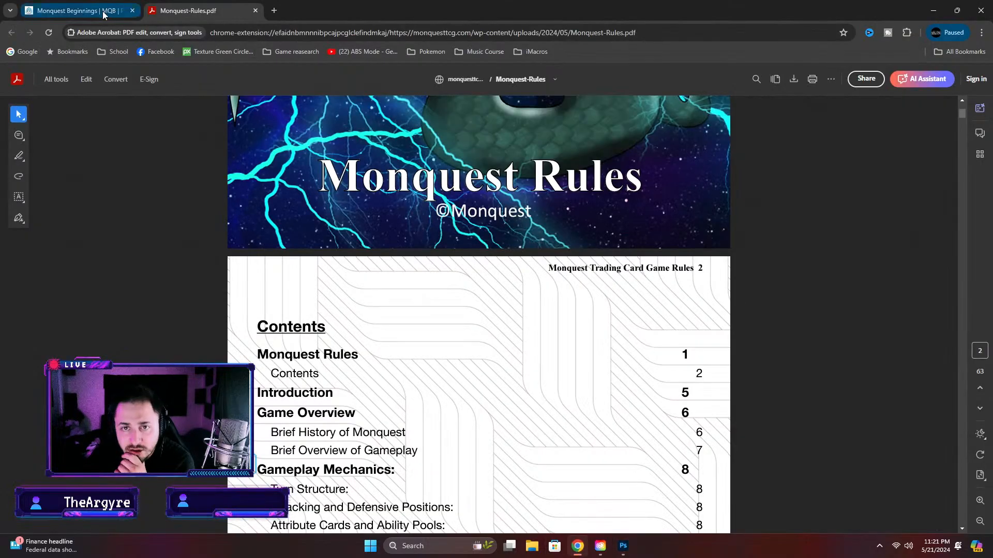
pyautogui.click(104, 14)
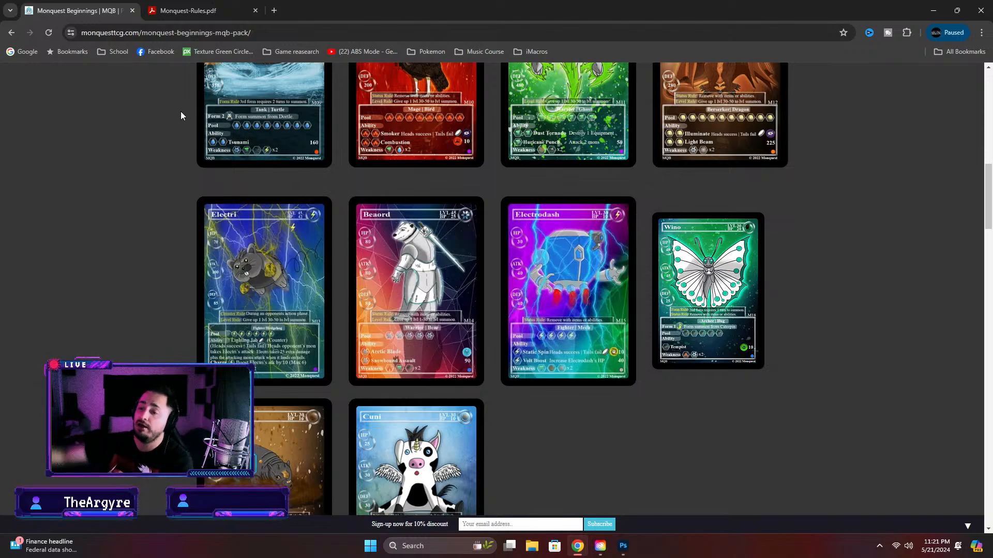
pyautogui.click(186, 10)
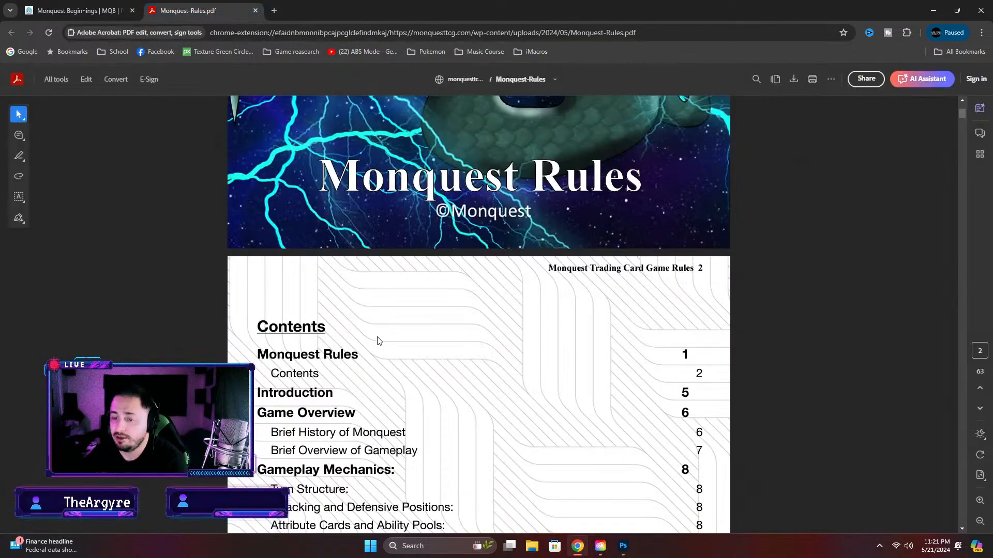
pyautogui.scroll(-1, 308, 415)
pyautogui.scroll(-6, 307, 415)
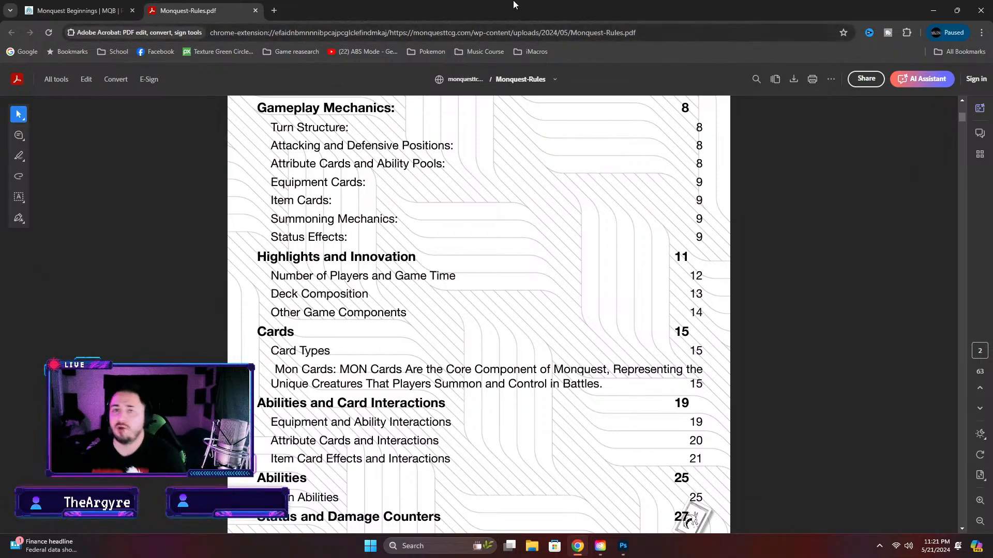
pyautogui.click(89, 8)
pyautogui.scroll(12, 472, 344)
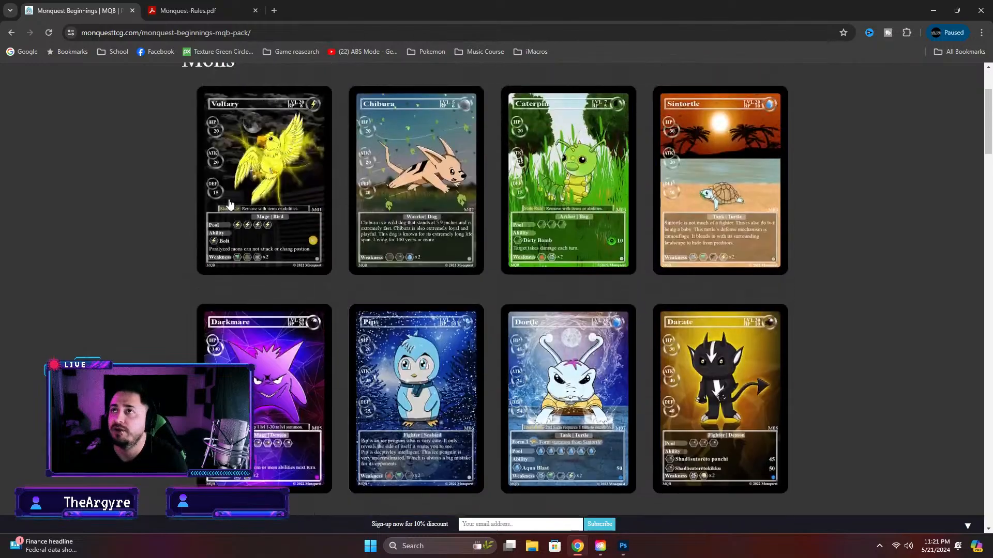
pyautogui.scroll(-14, 416, 345)
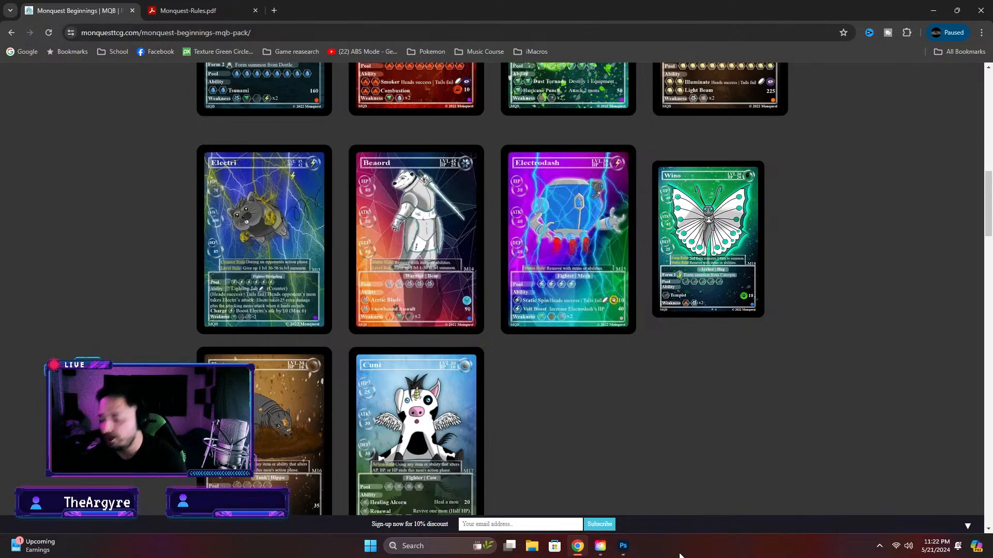
# Switch back to Photoshop, leave the Form Rule text unedited, and review the card, selecting and deselecting its Tempist ability text
pyautogui.click(623, 546)
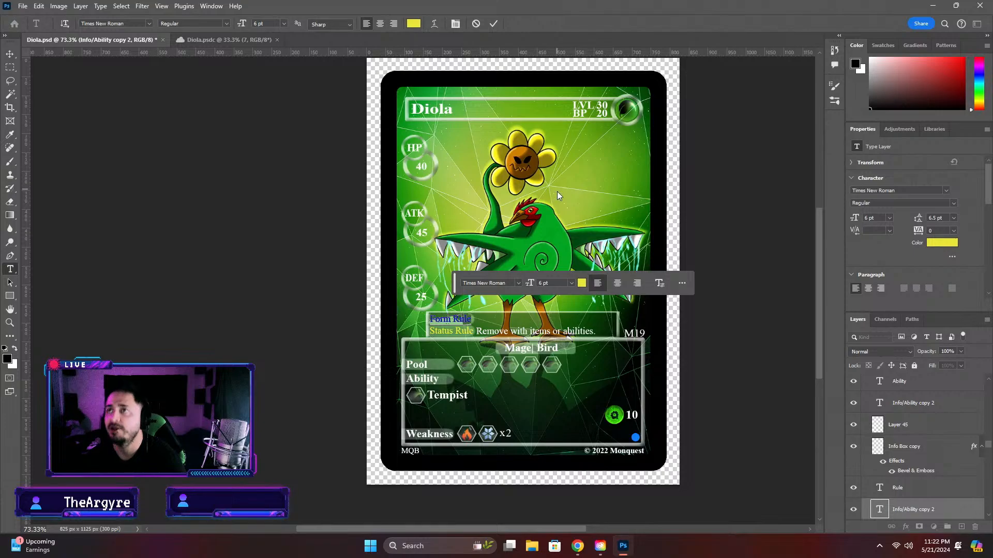
pyautogui.click(773, 286)
pyautogui.click(794, 285)
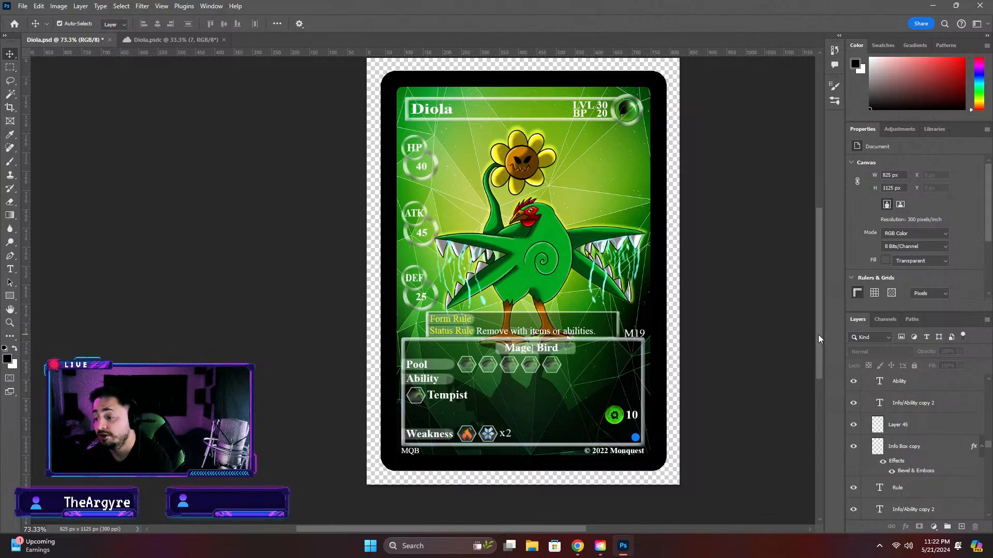
pyautogui.moveTo(818, 335); pyautogui.dragTo(818, 338)
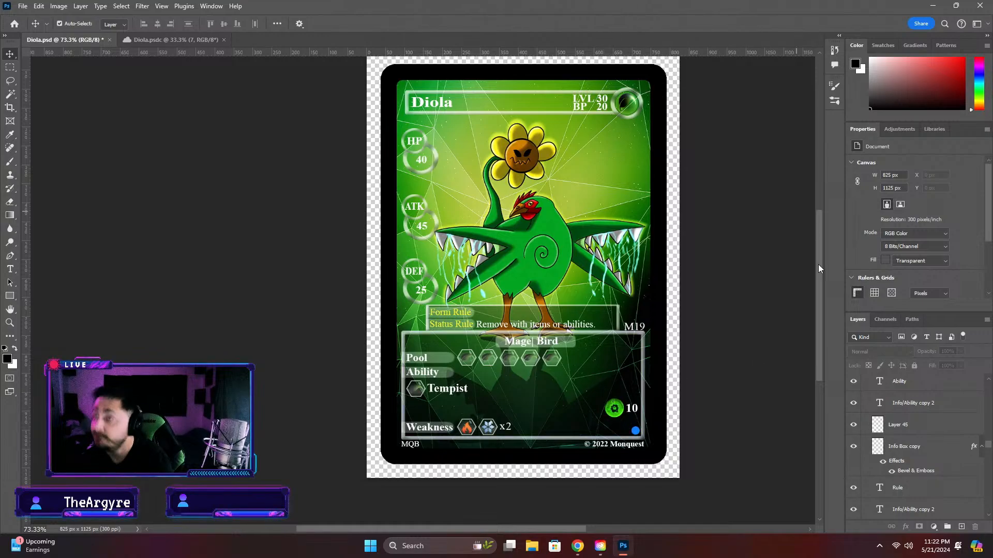
pyautogui.click(446, 397)
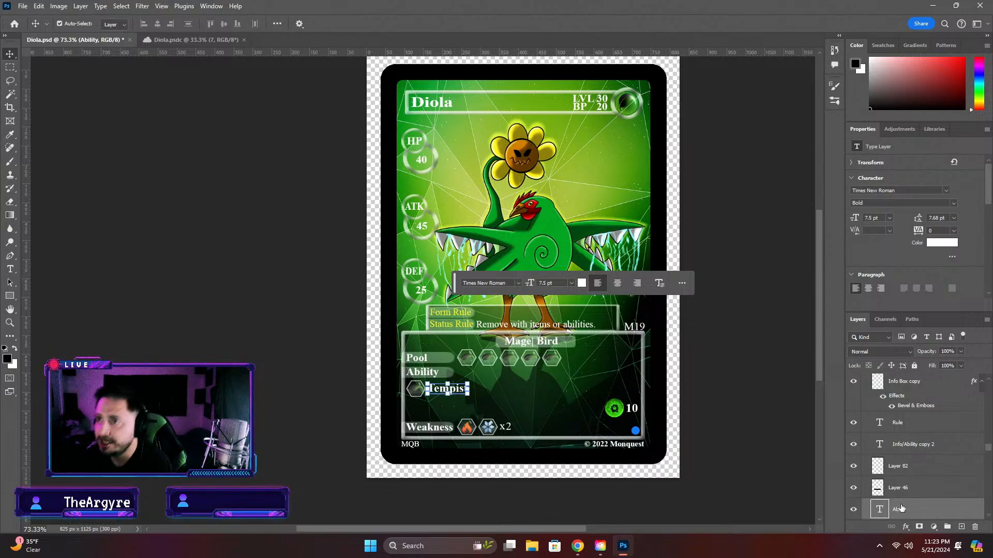
pyautogui.click(789, 419)
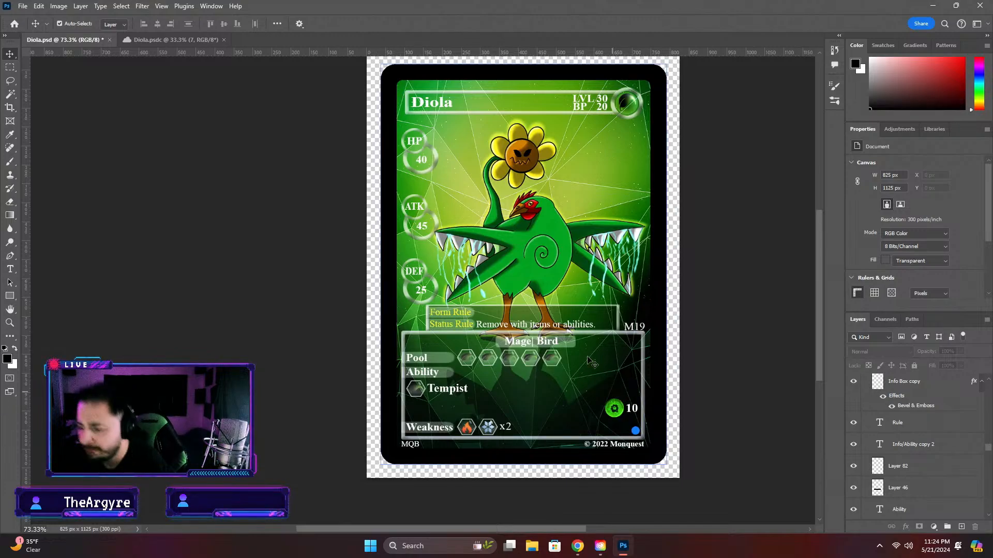
# Set the level number in the Diola card's header to 40 and finish editing the text
pyautogui.doubleClick(612, 109)
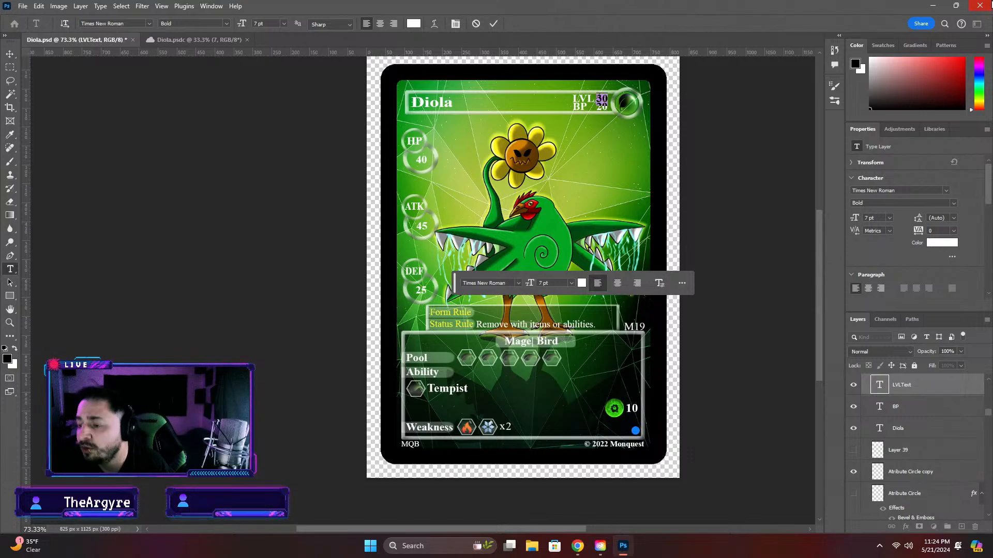
pyautogui.write('40')
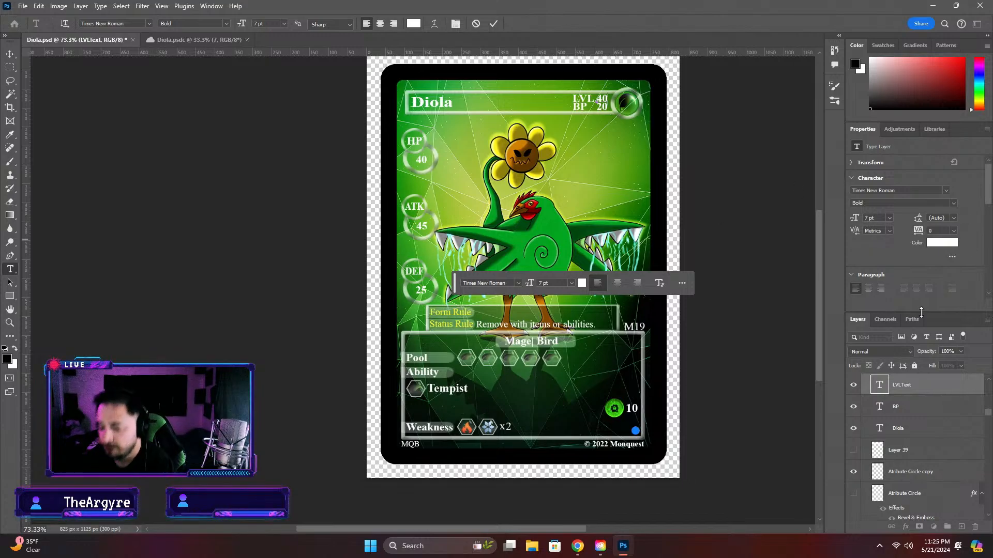
pyautogui.scroll(3, 642, 424)
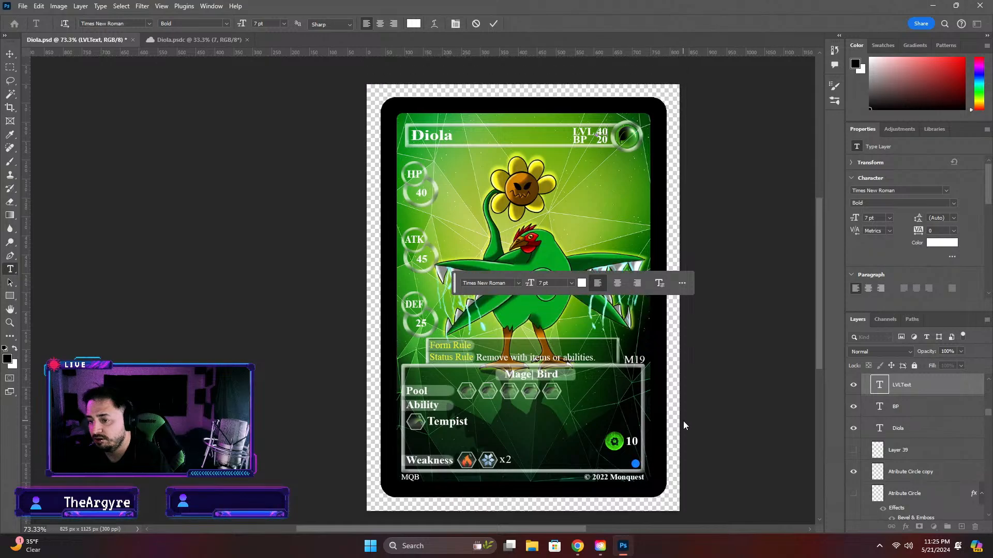
pyautogui.scroll(1, 422, 309)
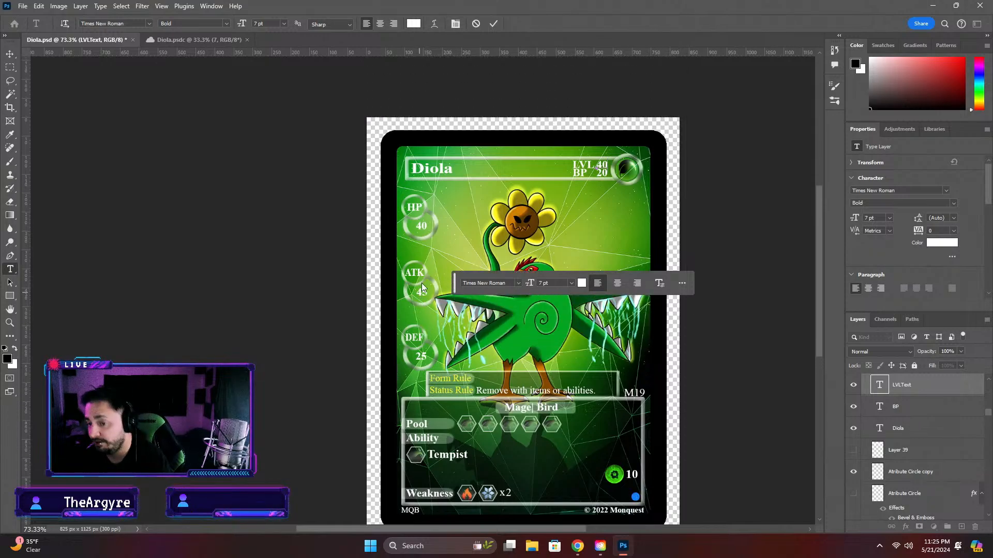
pyautogui.press('Escape')
pyautogui.press('v')
# Set the HP value on the Diola card to 60 and deselect the text
pyautogui.click(418, 234)
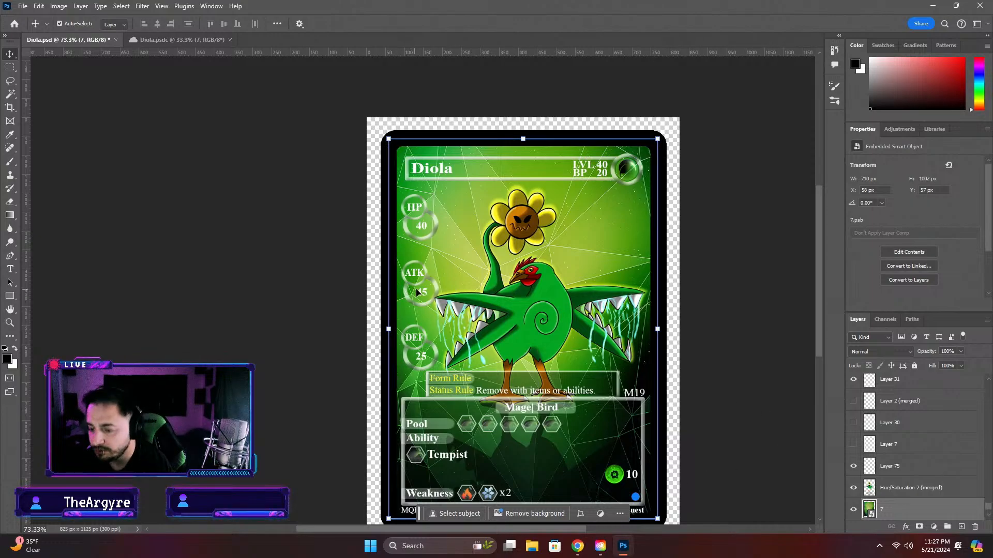
pyautogui.click(421, 226)
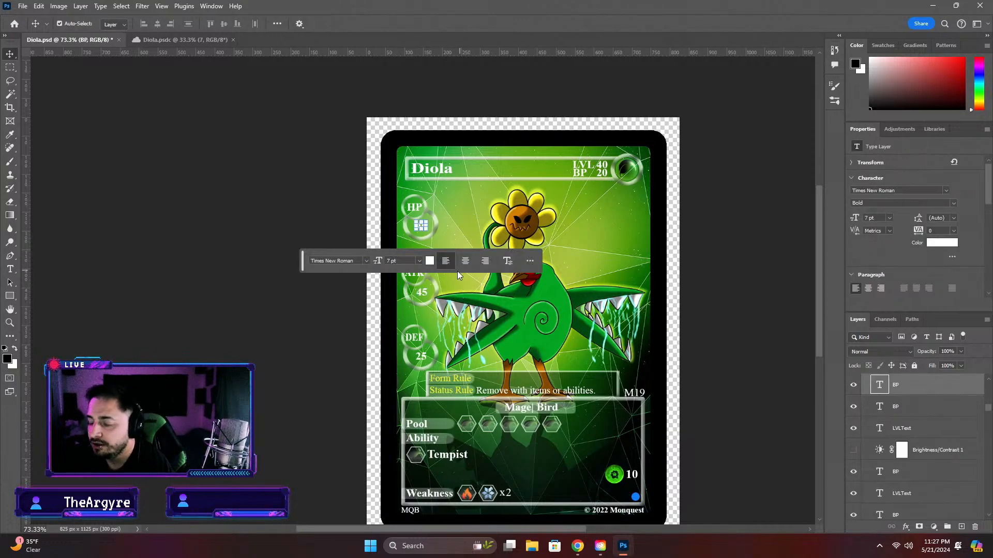
pyautogui.click(705, 230)
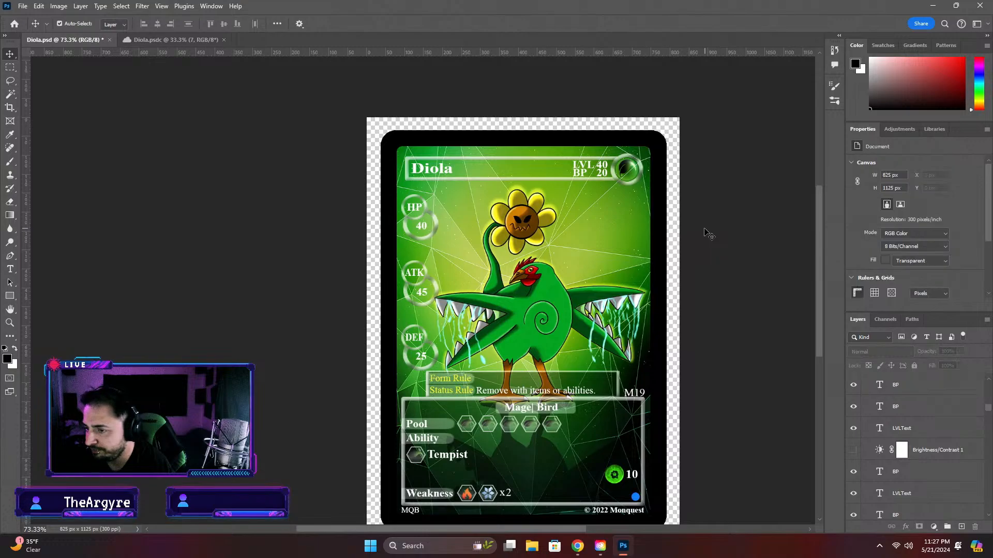
pyautogui.click(422, 228)
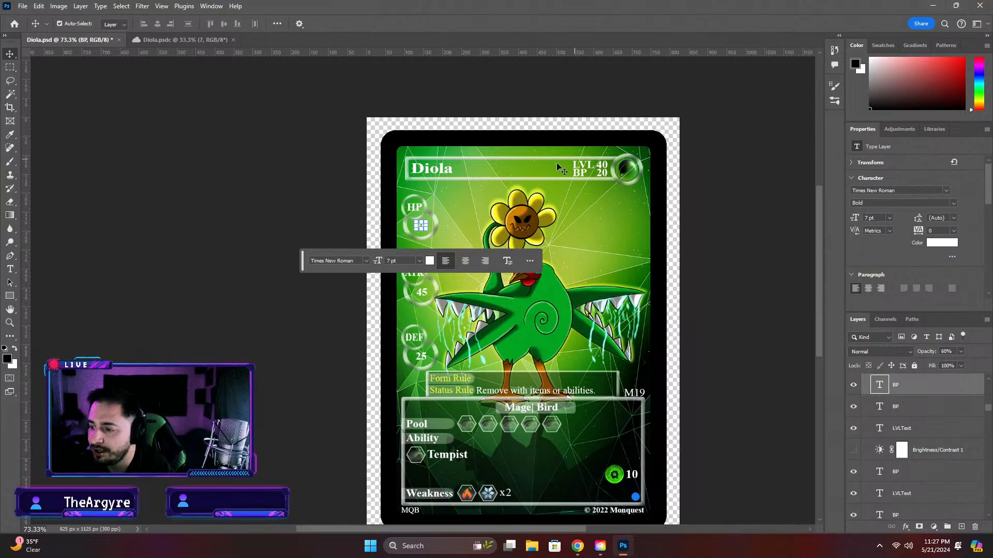
pyautogui.doubleClick(421, 225)
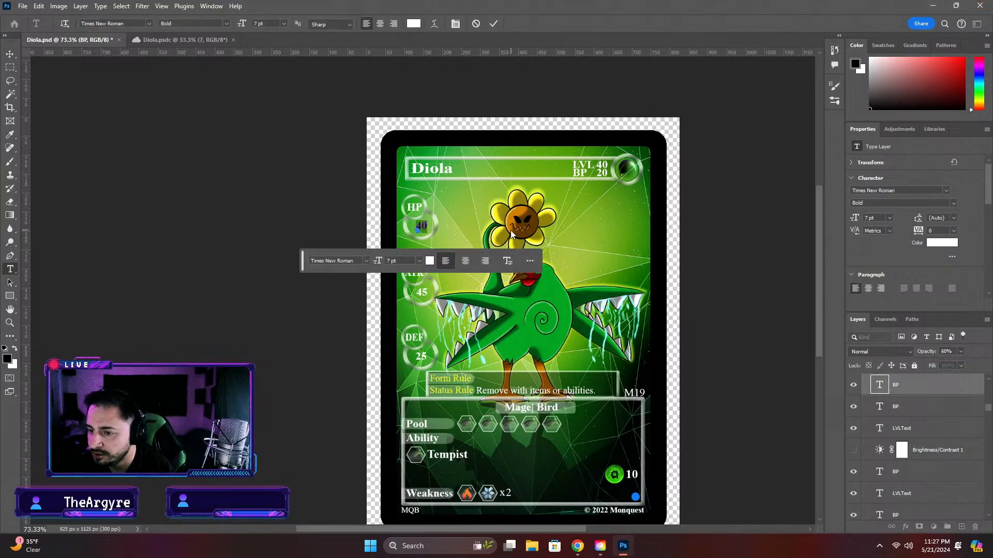
pyautogui.write('60')
pyautogui.click(767, 252)
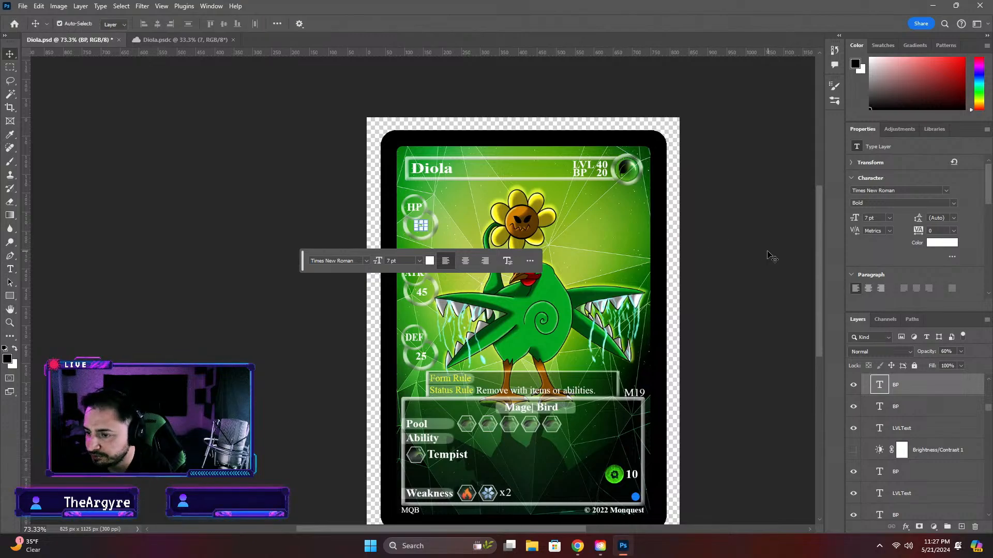
pyautogui.click(758, 284)
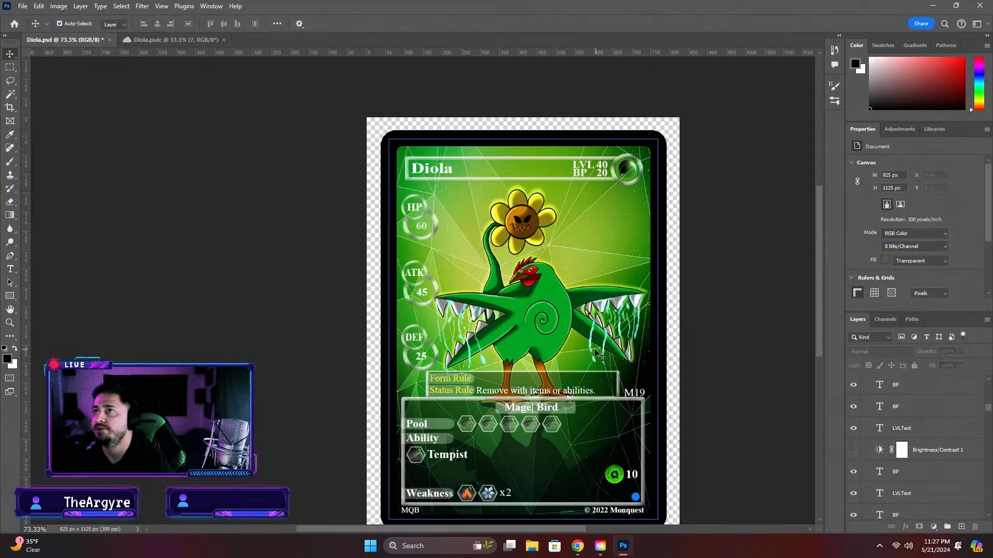
# Leave the DEF number as it is and set the card's HP value to 75
pyautogui.click(422, 357)
pyautogui.doubleClick(423, 356)
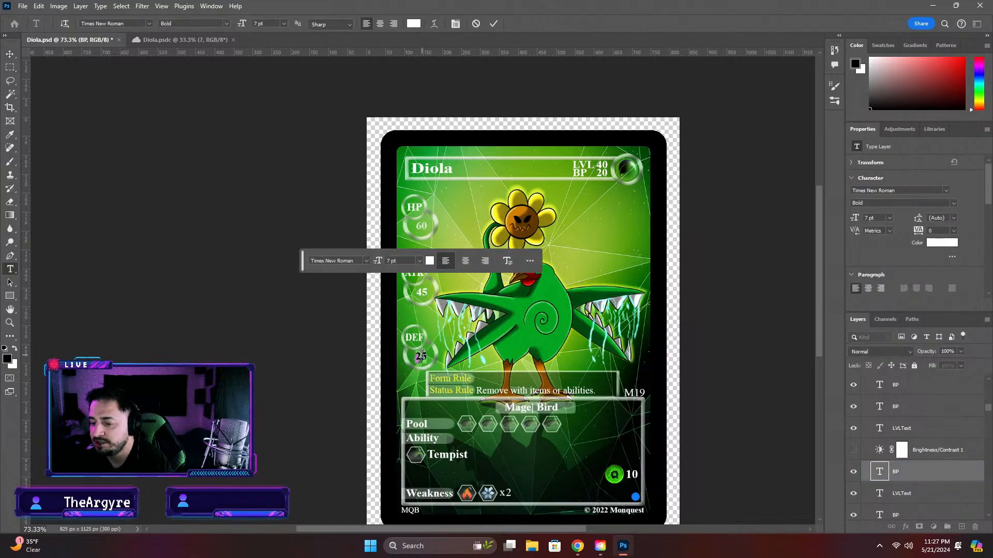
pyautogui.doubleClick(424, 229)
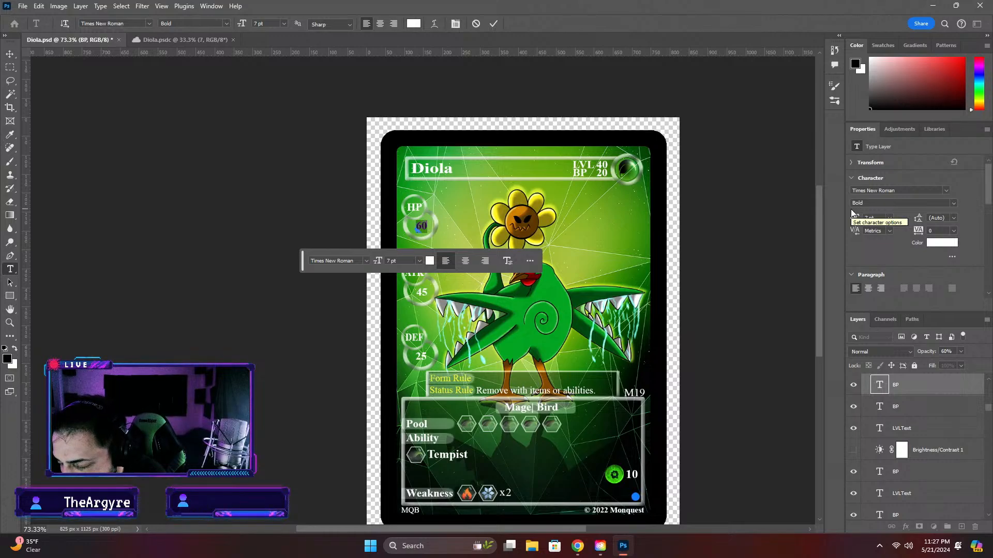
pyautogui.write('7')
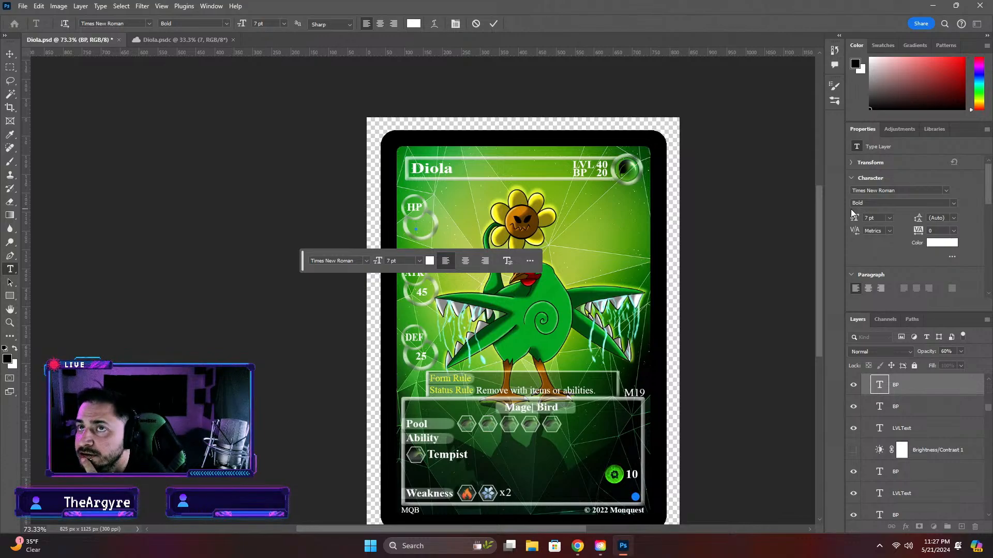
pyautogui.write('75')
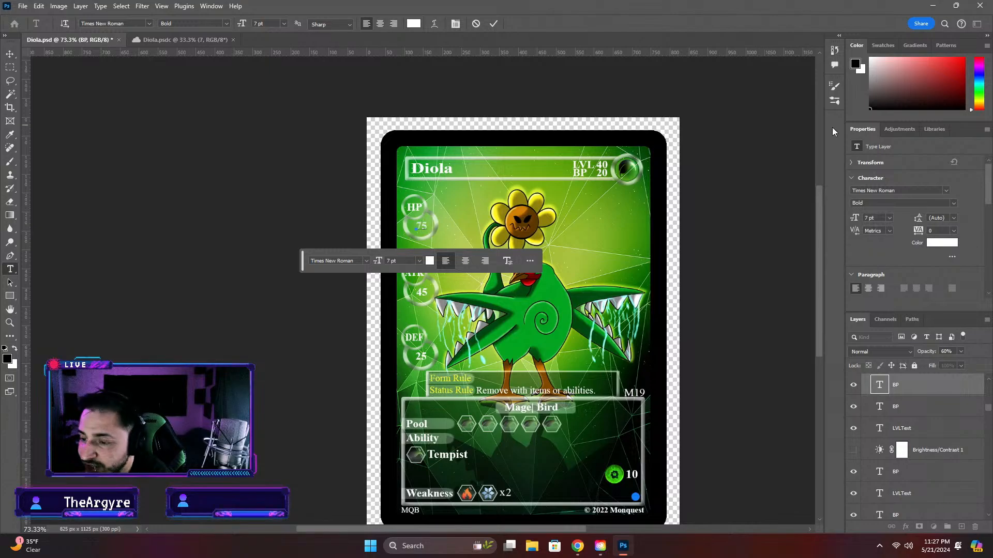
pyautogui.click(745, 223)
# Set the DEF value on the Diola card to 60
pyautogui.doubleClick(420, 357)
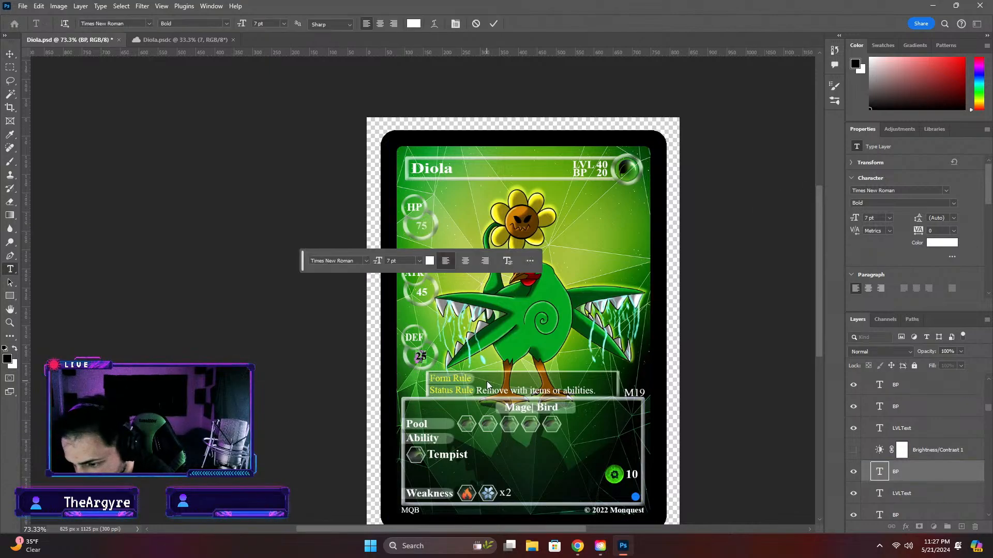
pyautogui.press('BackSpace')
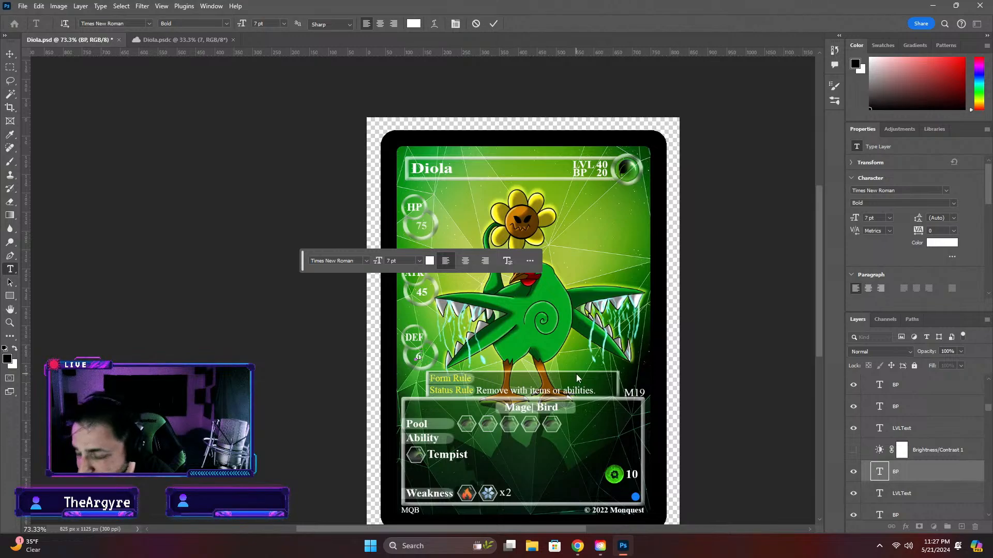
pyautogui.write('60')
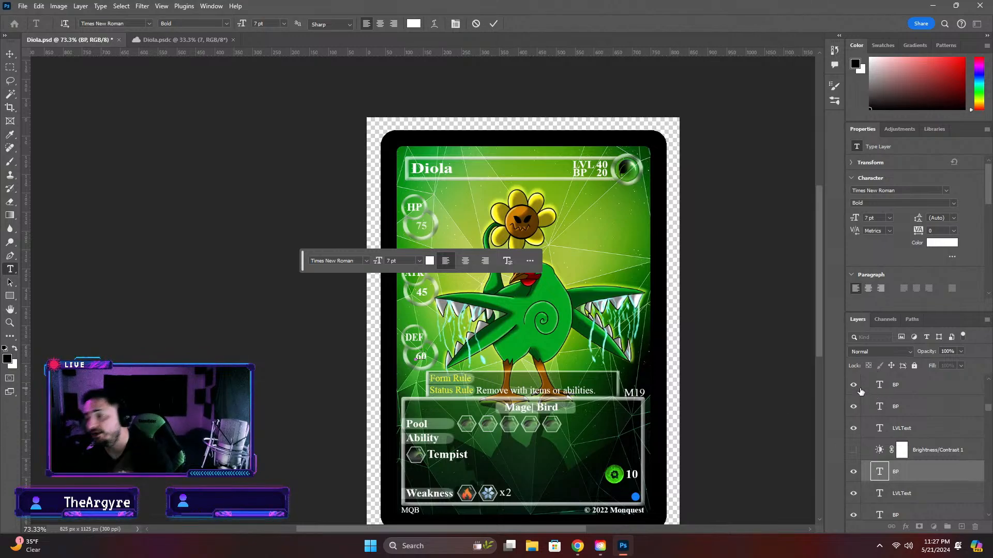
pyautogui.click(802, 359)
# Set the ATK value on the Diola card to 80 and select the HP number
pyautogui.click(424, 296)
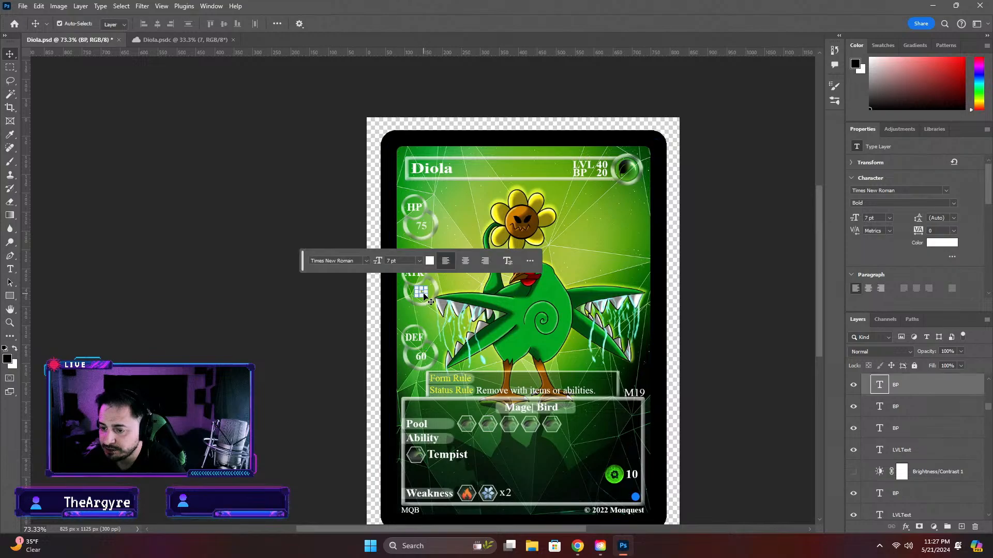
pyautogui.doubleClick(424, 297)
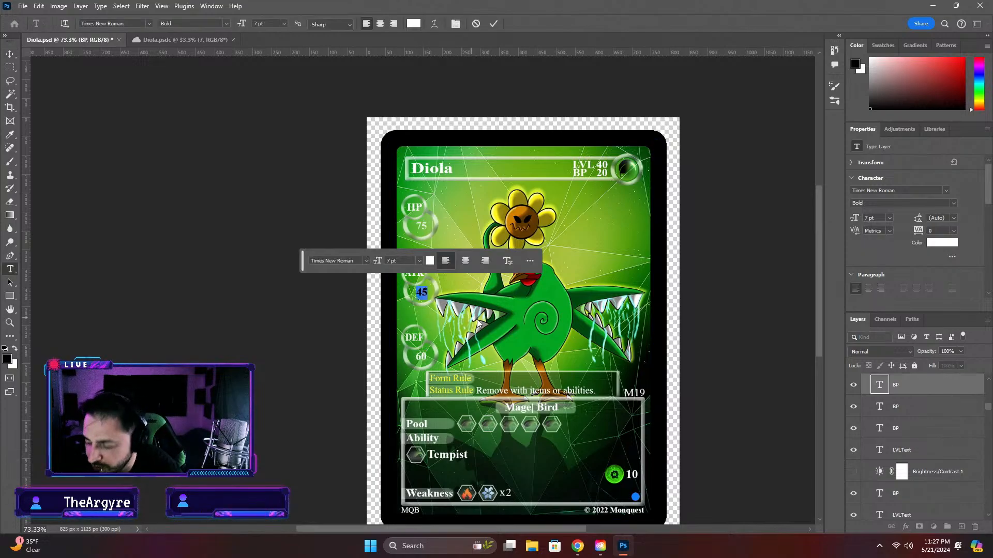
pyautogui.write('80')
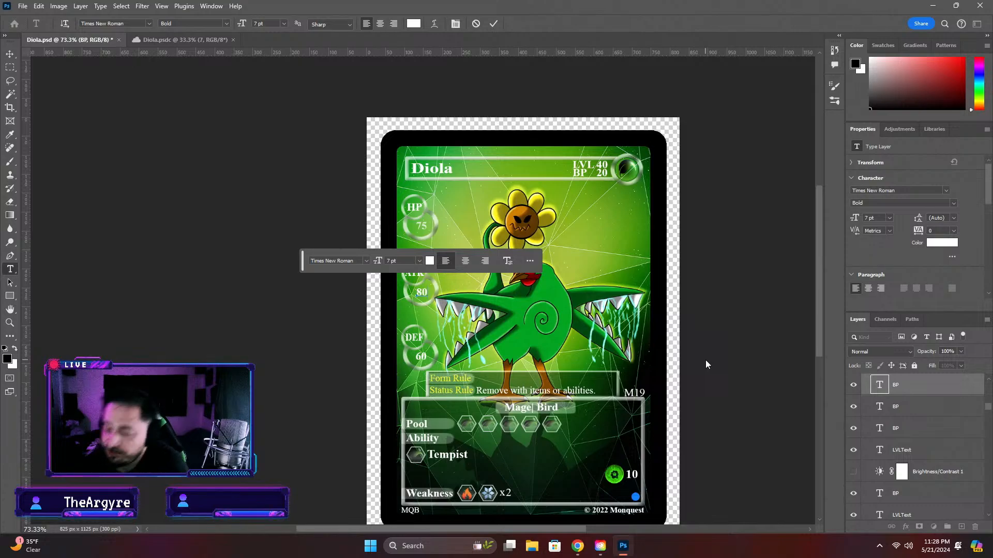
pyautogui.click(666, 281)
pyautogui.click(727, 293)
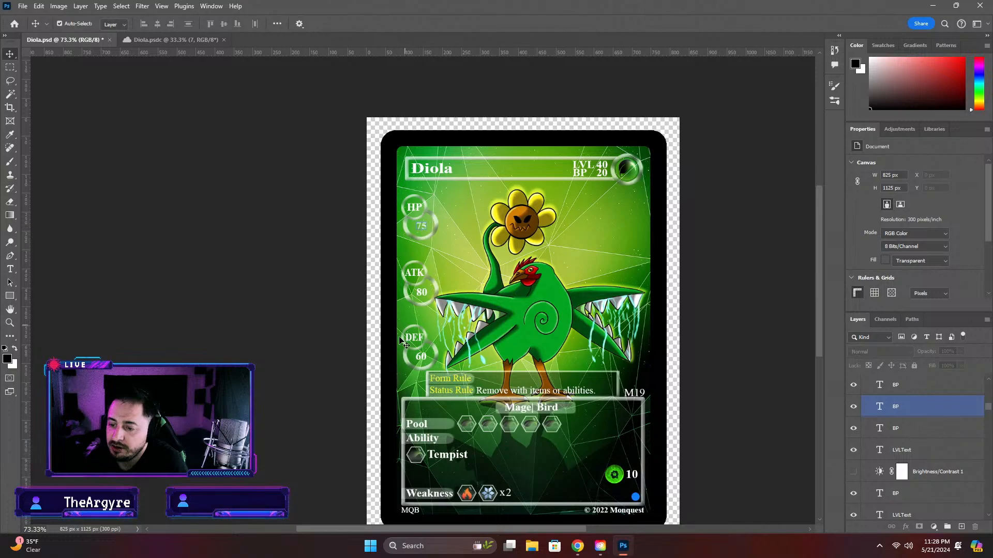
pyautogui.click(420, 231)
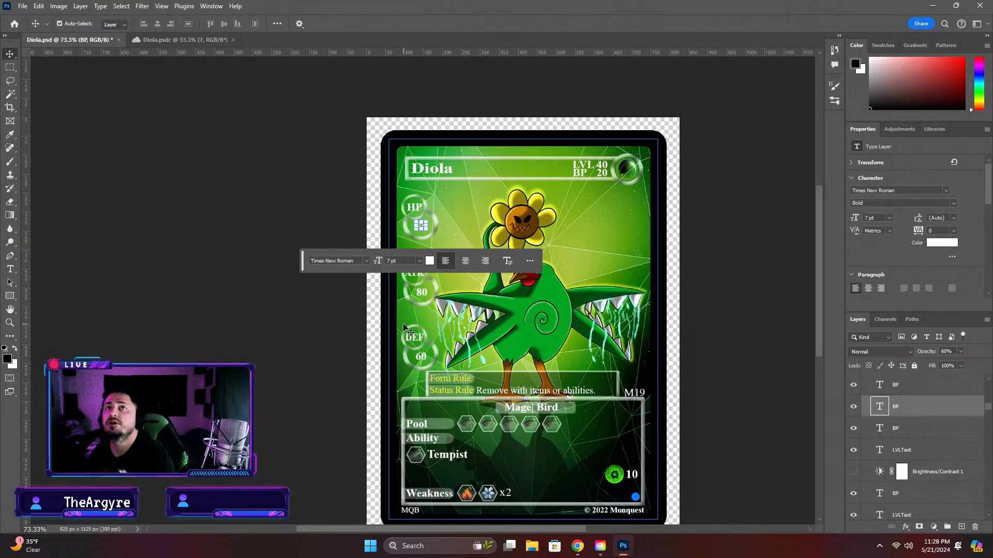
# Set the layer opacity of the HP number on the Diola card to 100% and deselect it
pyautogui.click(702, 352)
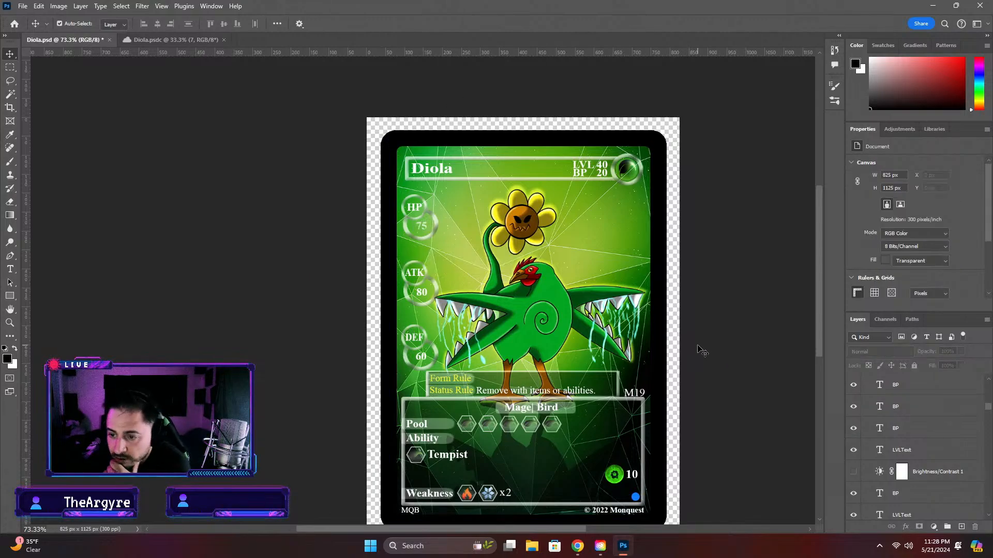
pyautogui.doubleClick(425, 232)
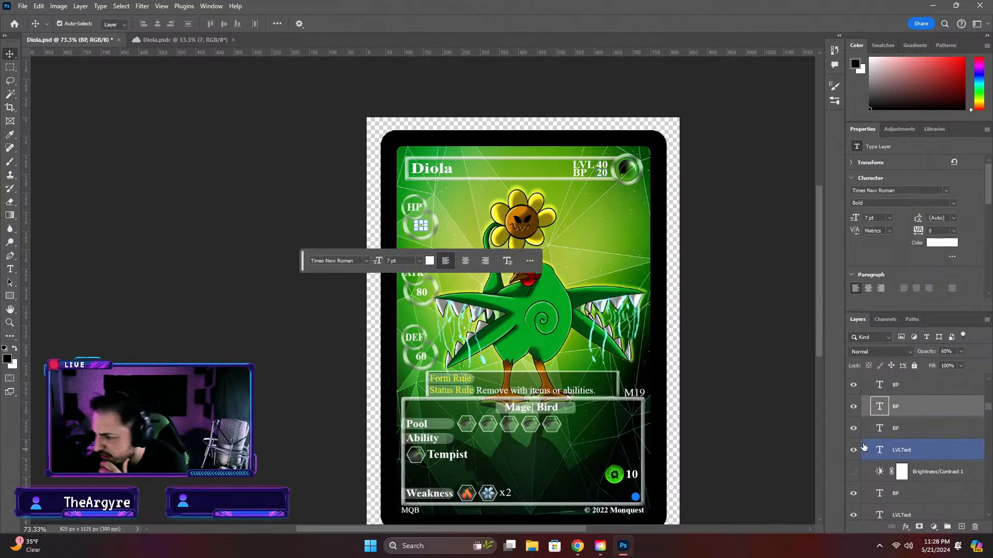
pyautogui.click(756, 344)
pyautogui.scroll(2, 417, 288)
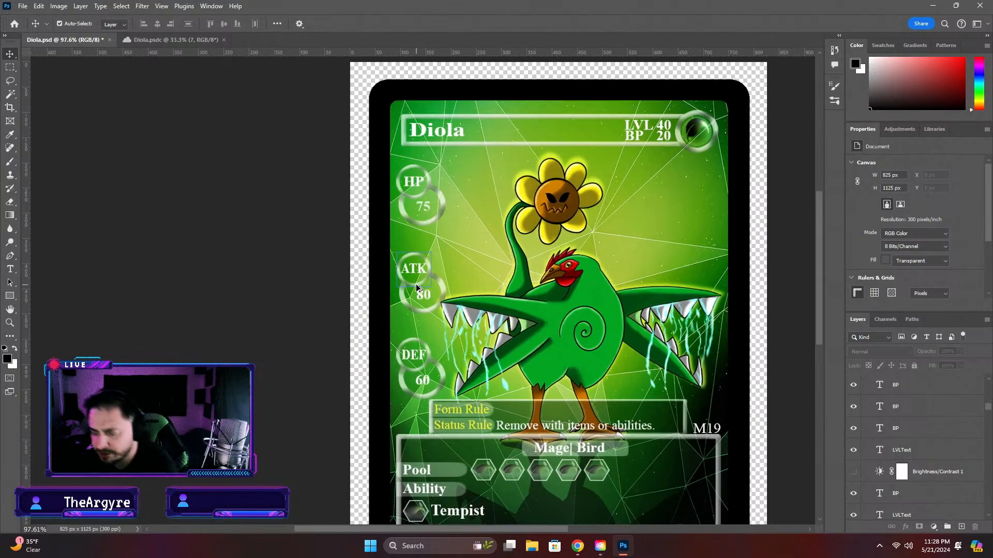
pyautogui.scroll(4, 416, 282)
pyautogui.click(428, 177)
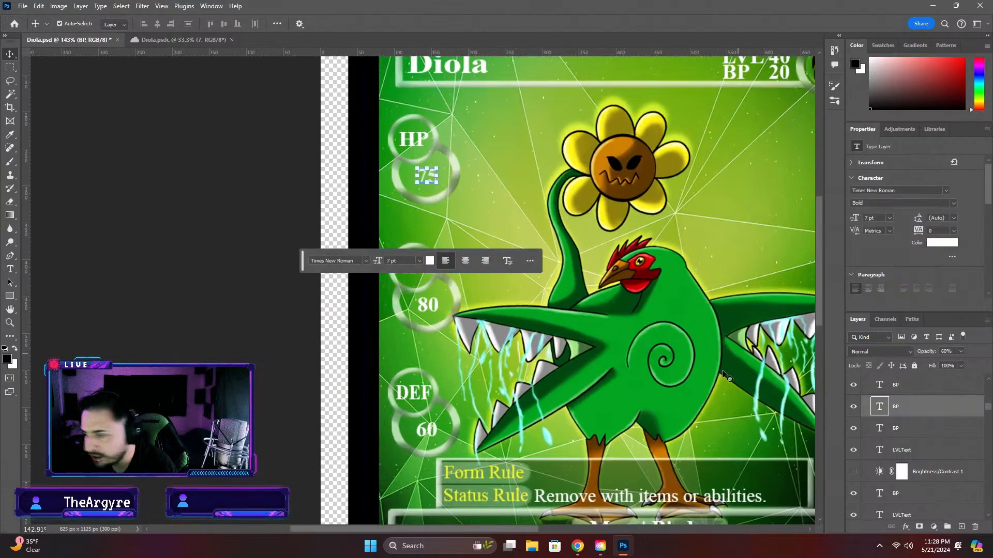
pyautogui.click(961, 351)
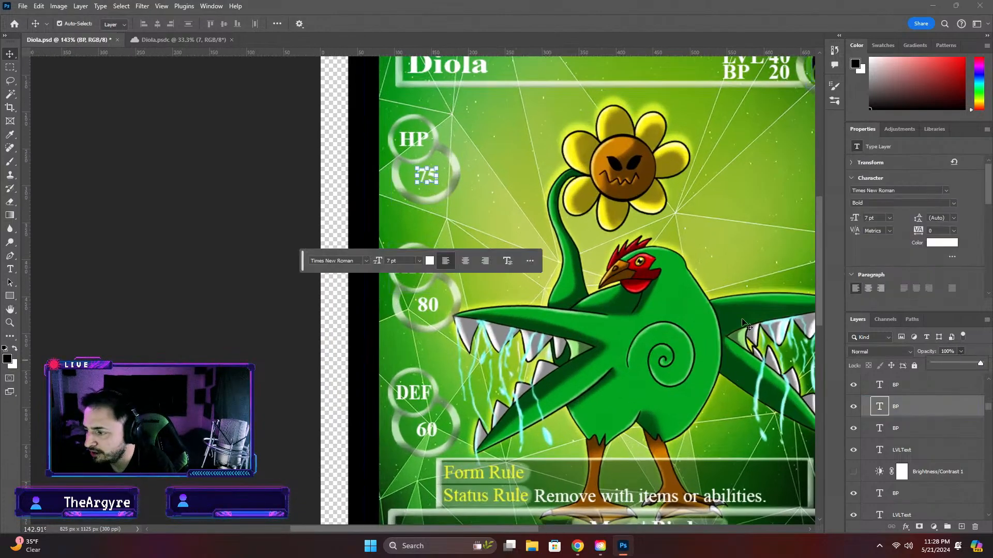
pyautogui.click(204, 206)
pyautogui.scroll(-4, 321, 305)
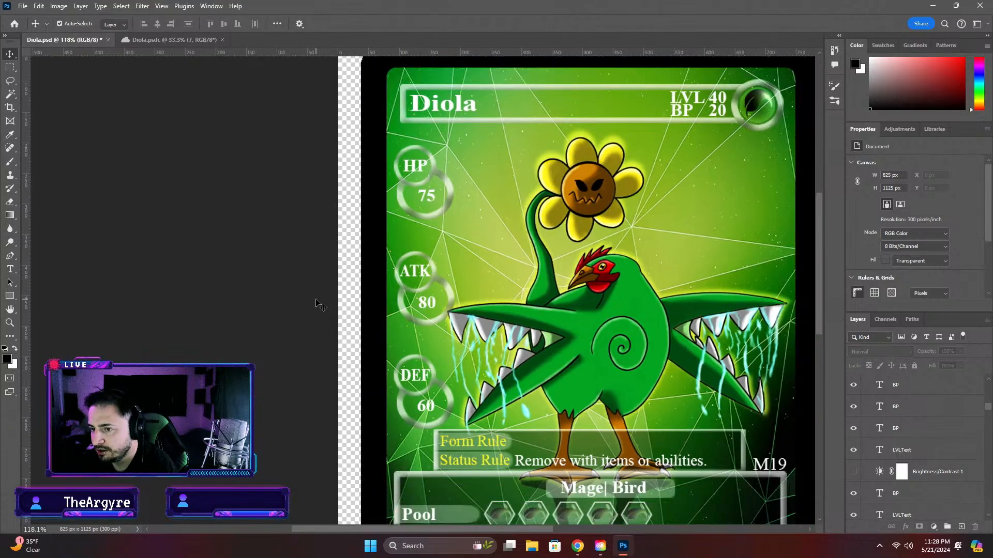
# Try 90 as the HP value on the Diola card, restore it to 75 and deselect the text
pyautogui.click(428, 214)
pyautogui.doubleClick(428, 215)
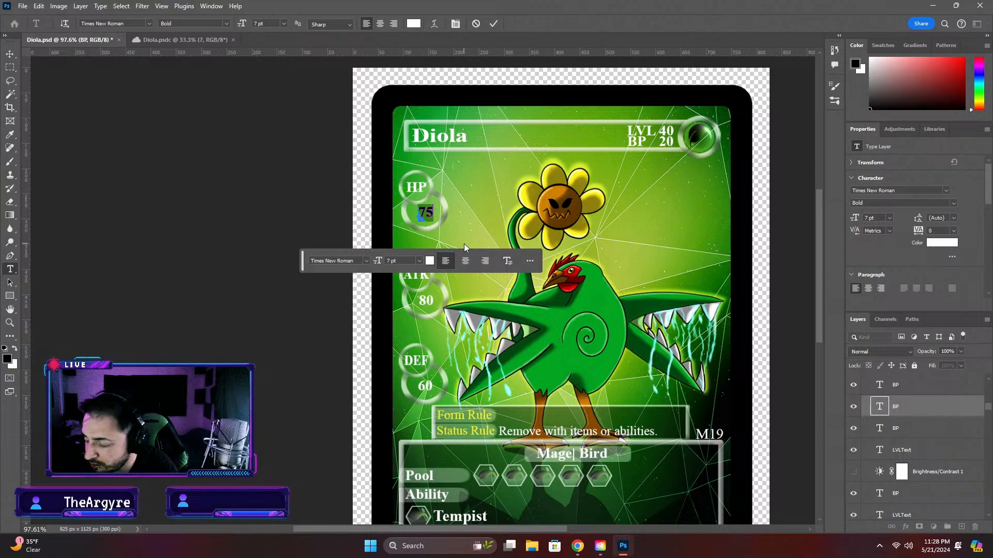
pyautogui.write('90')
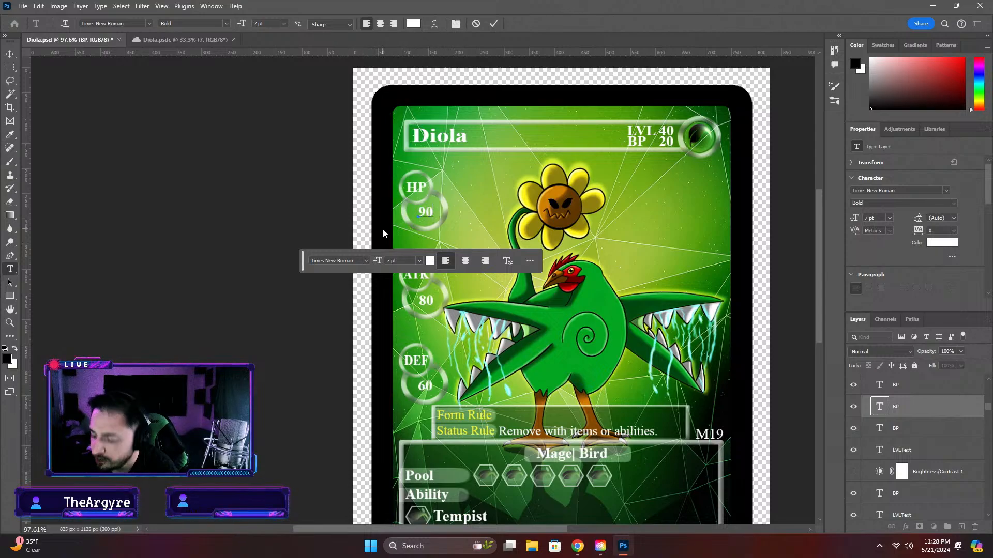
pyautogui.press('BackSpace')
pyautogui.press('BackSpace')
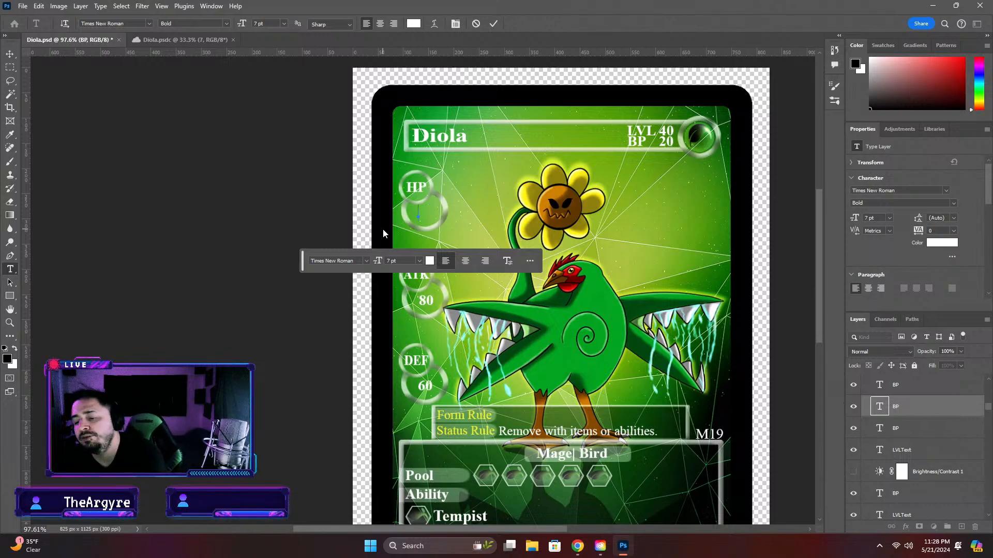
pyautogui.write('75')
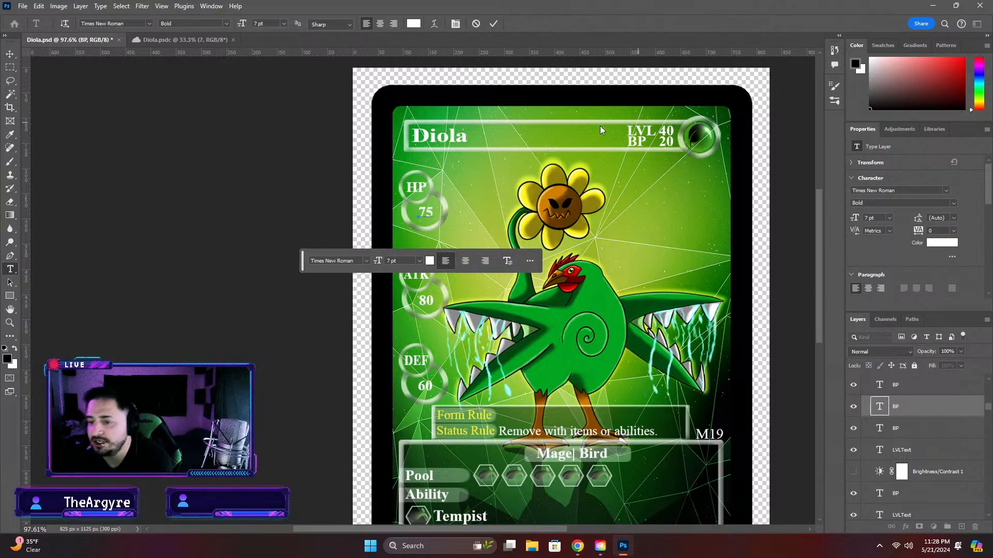
pyautogui.click(193, 219)
pyautogui.click(299, 320)
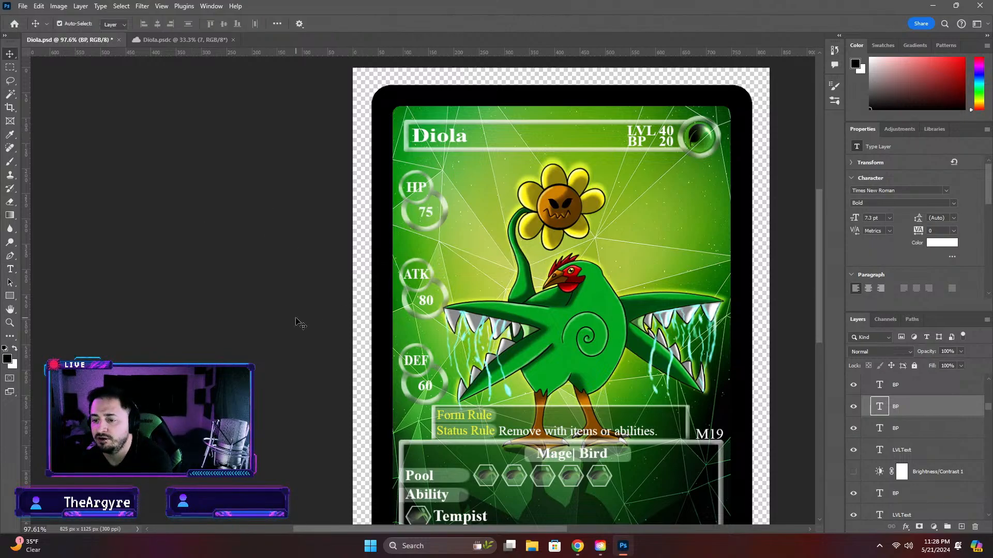
# Set the ATK value on the Diola card to 85 and deselect the text
pyautogui.click(425, 300)
pyautogui.doubleClick(424, 300)
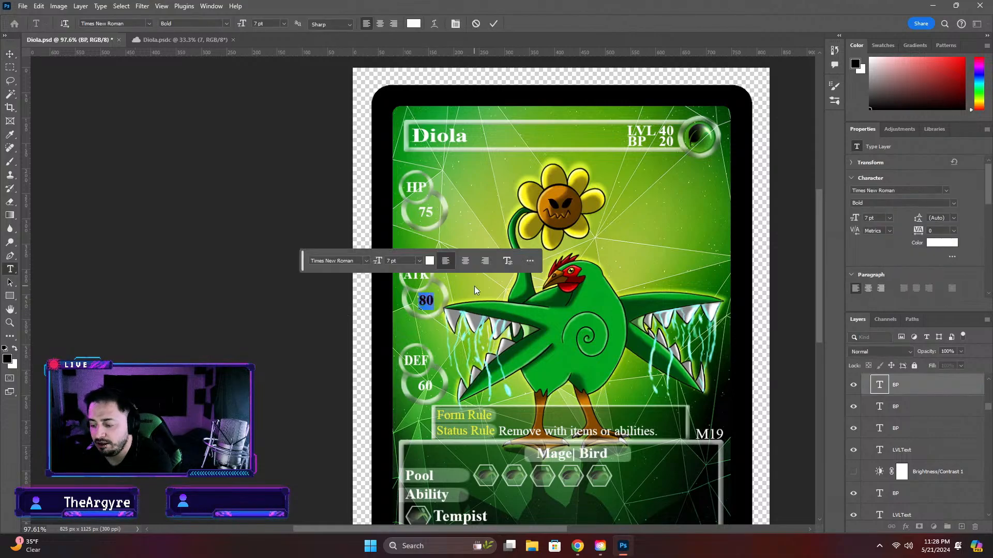
pyautogui.write('85')
pyautogui.click(171, 259)
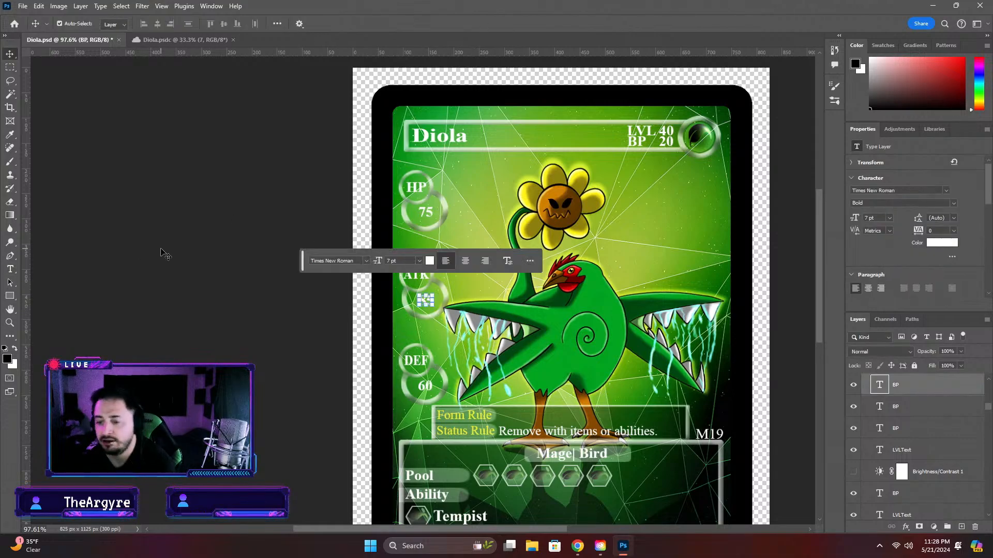
pyautogui.click(265, 283)
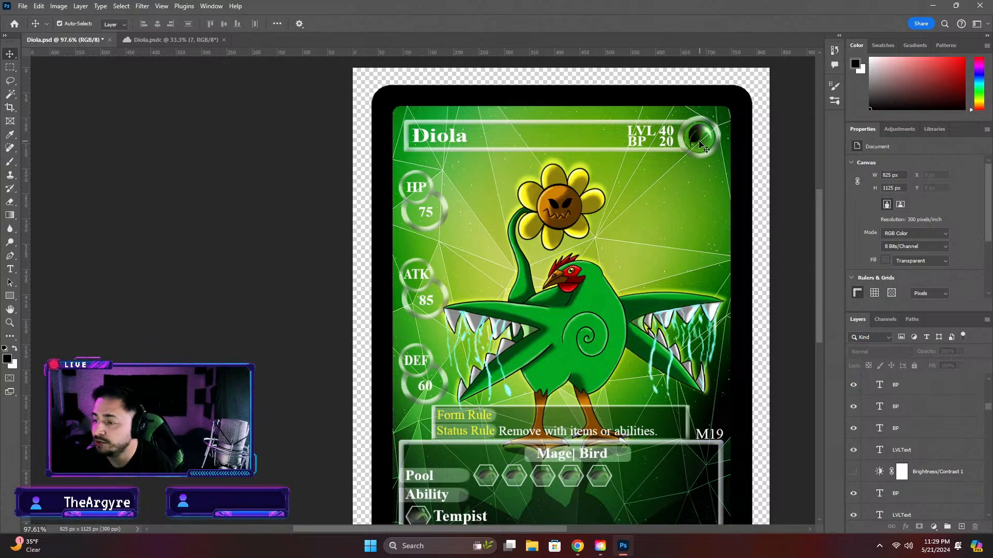
# Set the BP value beneath the level on the Diola card to 30 and deselect the text
pyautogui.doubleClick(666, 141)
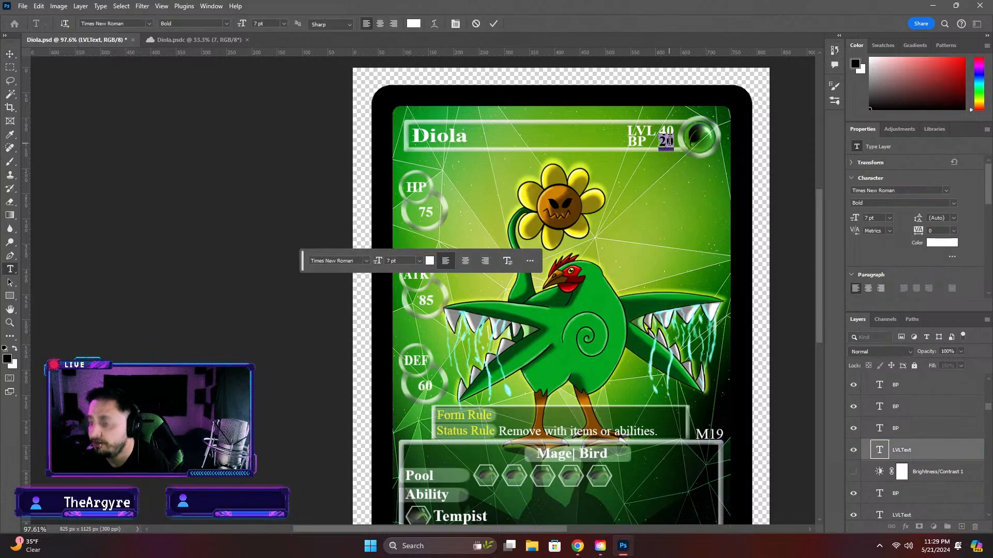
pyautogui.write('31')
pyautogui.click(782, 162)
pyautogui.press('v')
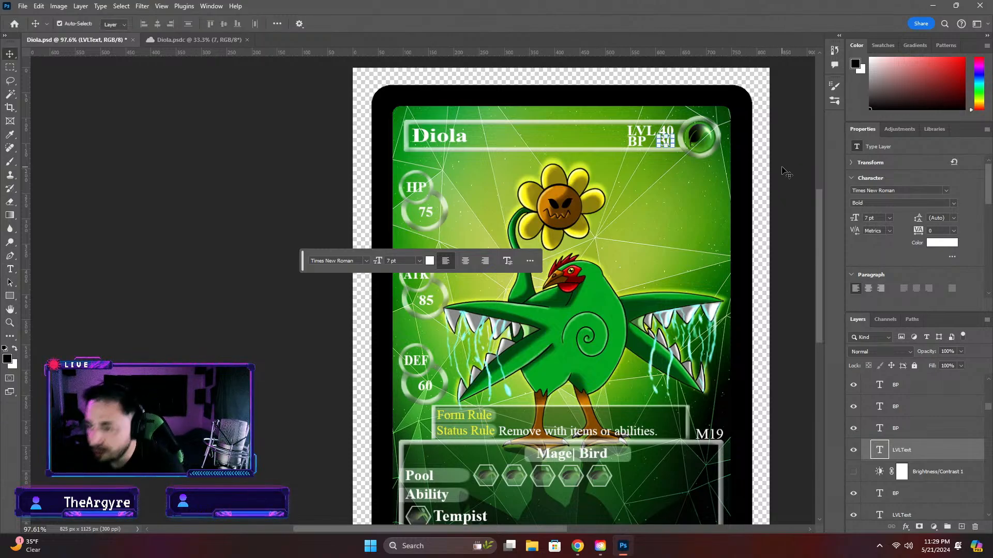
pyautogui.click(786, 173)
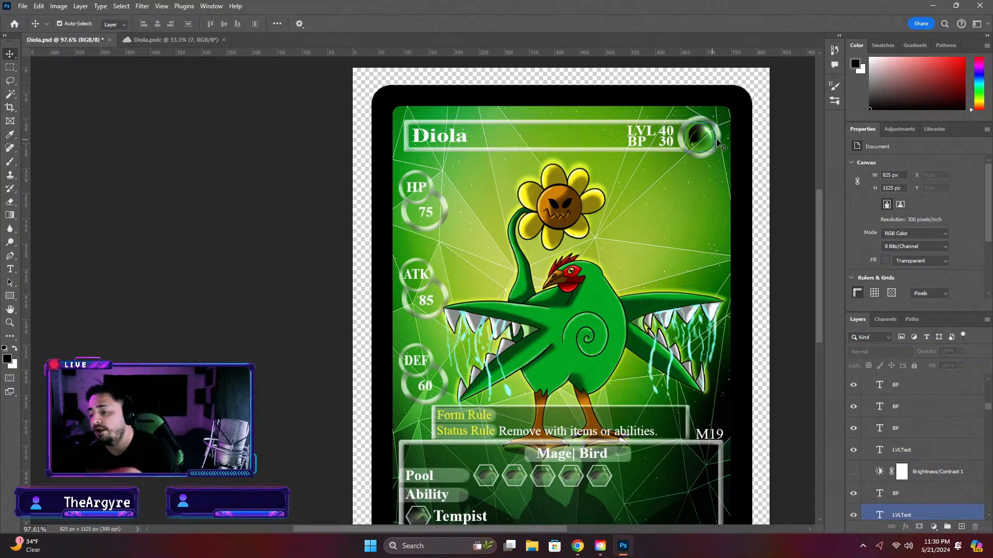
# Open the Form Rule label on the Diola card for editing and check the Diola.psdc artwork document
pyautogui.scroll(-3, 817, 271)
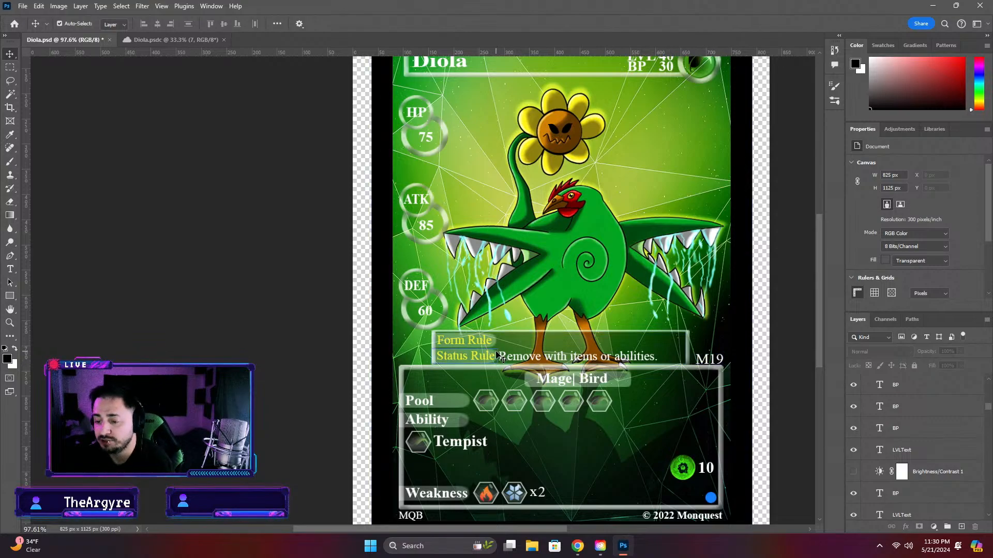
pyautogui.scroll(1, 497, 356)
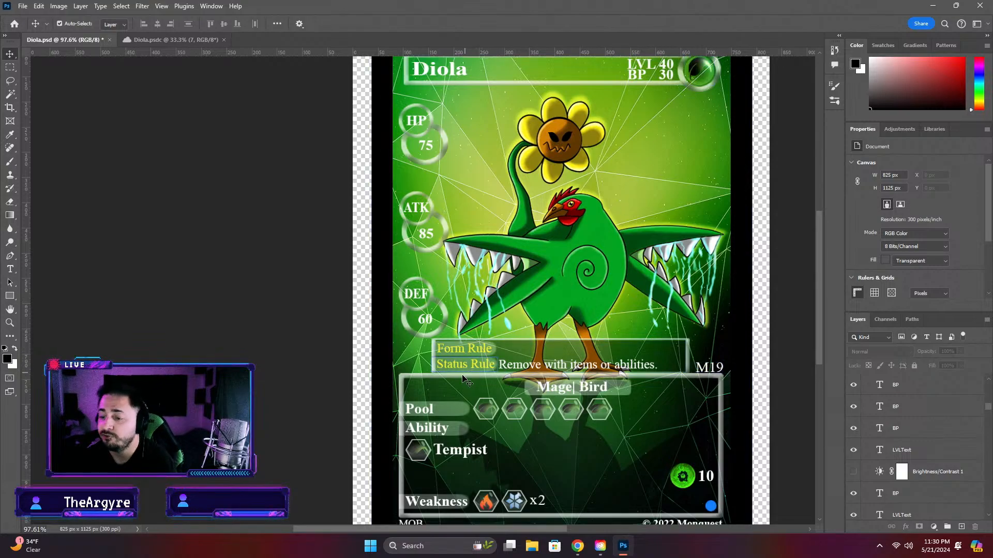
pyautogui.doubleClick(465, 351)
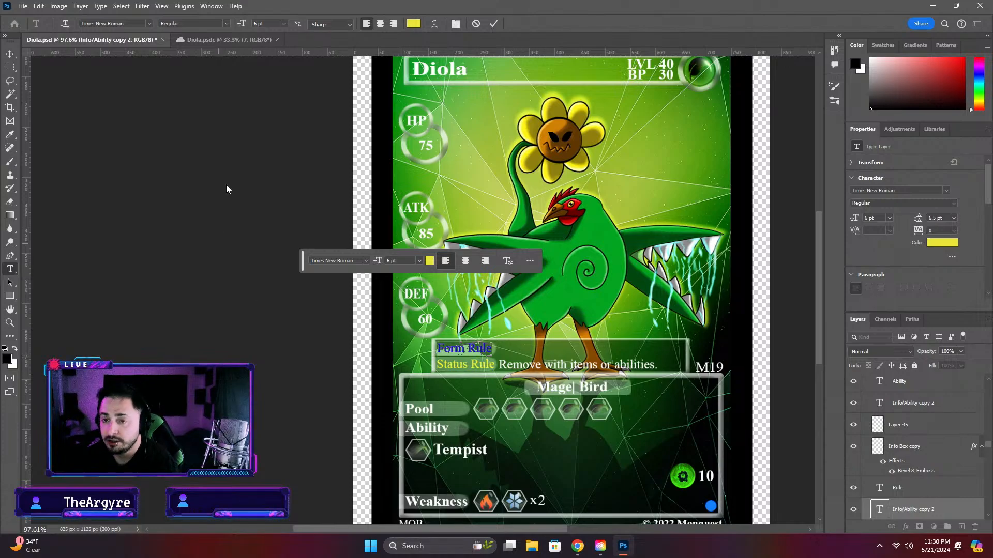
pyautogui.click(196, 40)
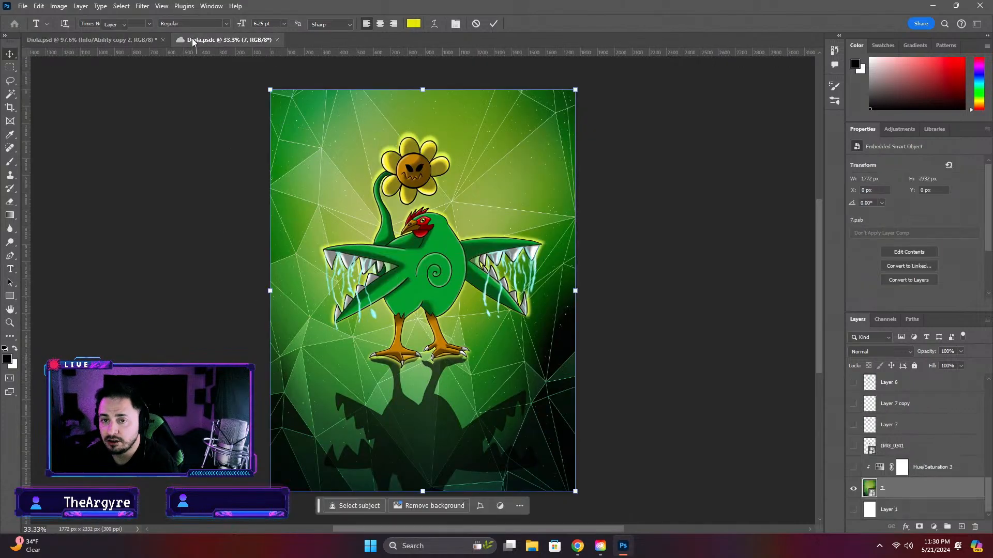
pyautogui.click(73, 40)
# Browse the Completed Cards folder, checking Grass Mons, Wino and Rock for a card to use as a rule text reference
pyautogui.click(14, 23)
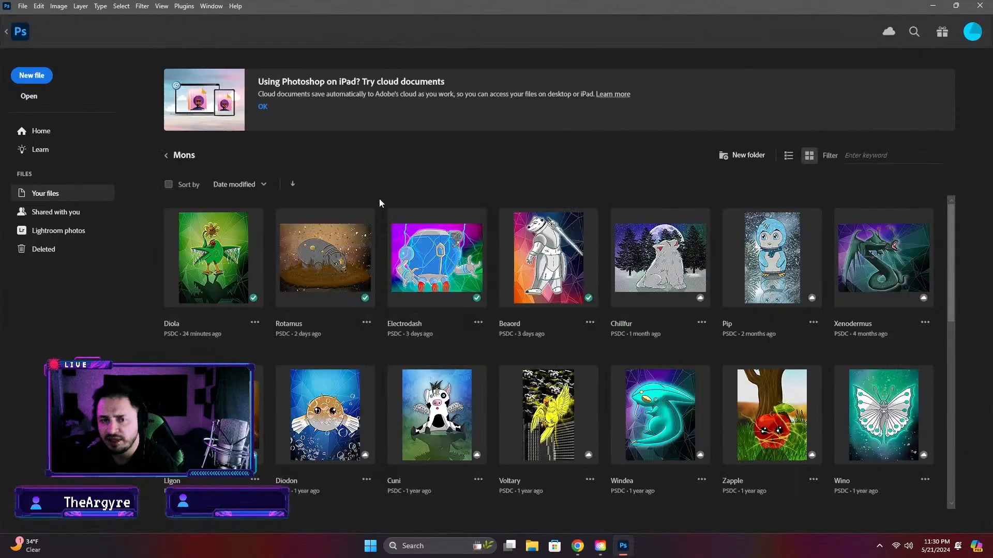
pyautogui.click(168, 156)
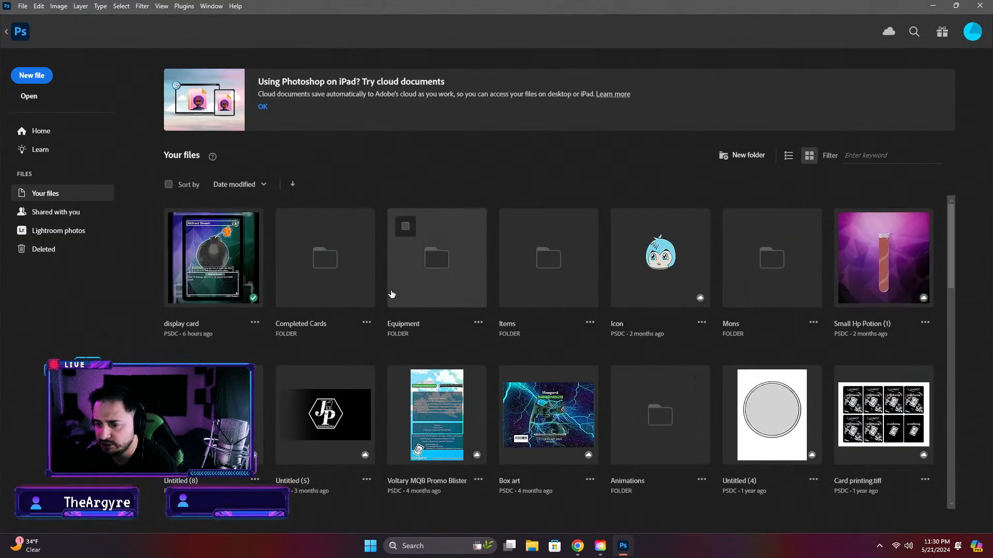
pyautogui.click(355, 293)
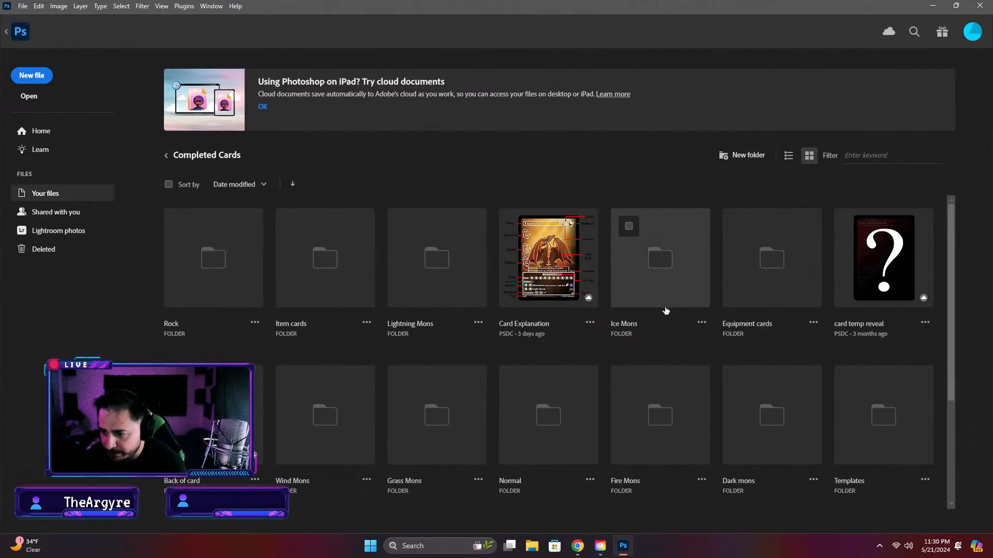
pyautogui.click(409, 445)
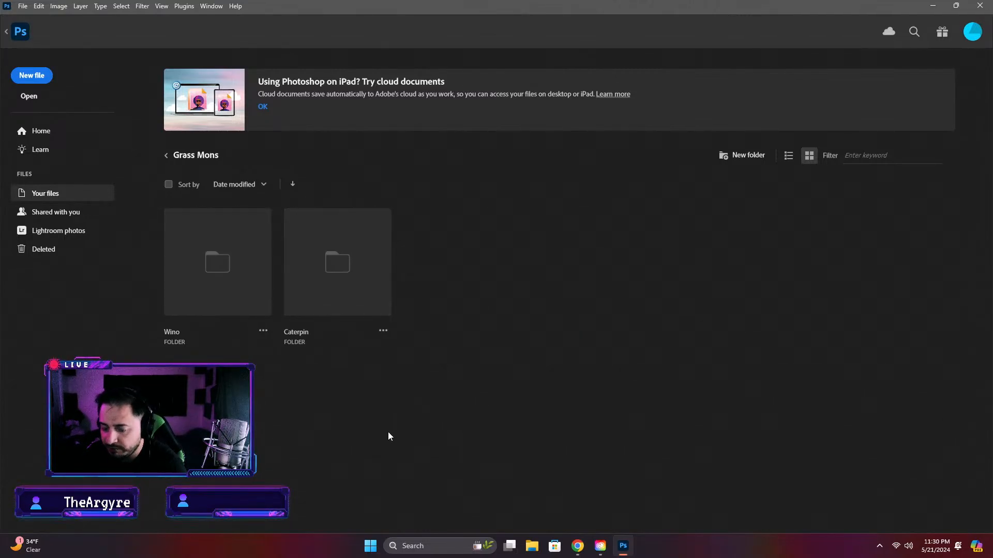
pyautogui.click(197, 280)
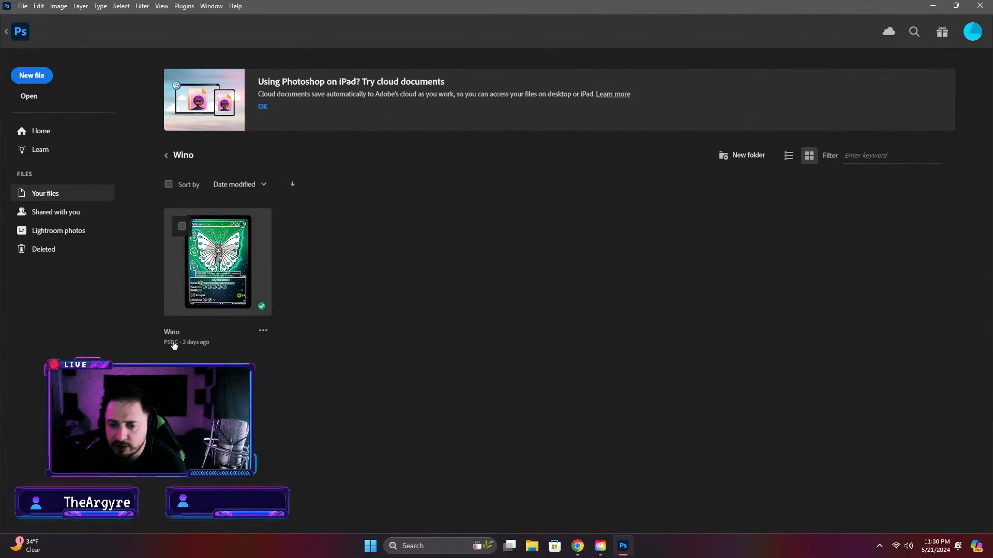
pyautogui.click(166, 156)
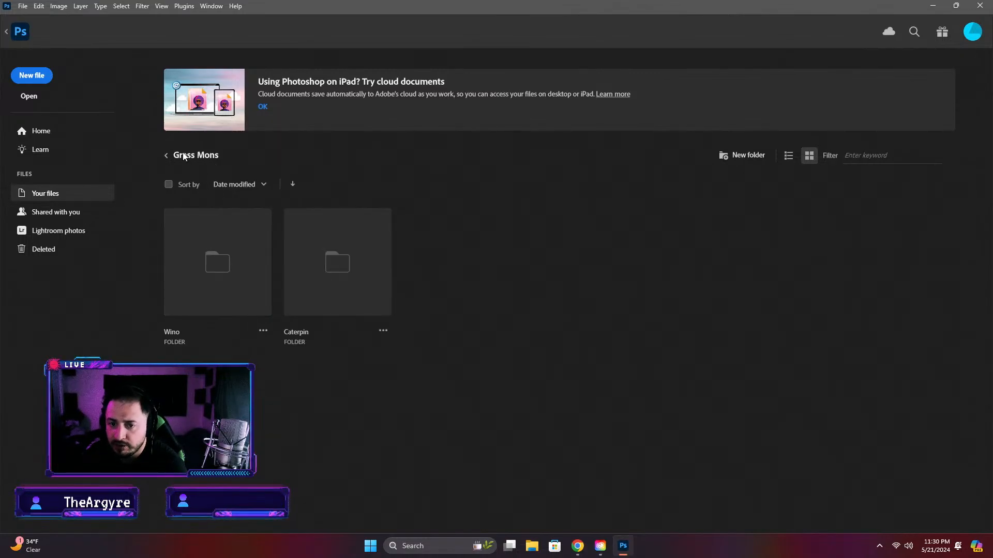
pyautogui.click(165, 156)
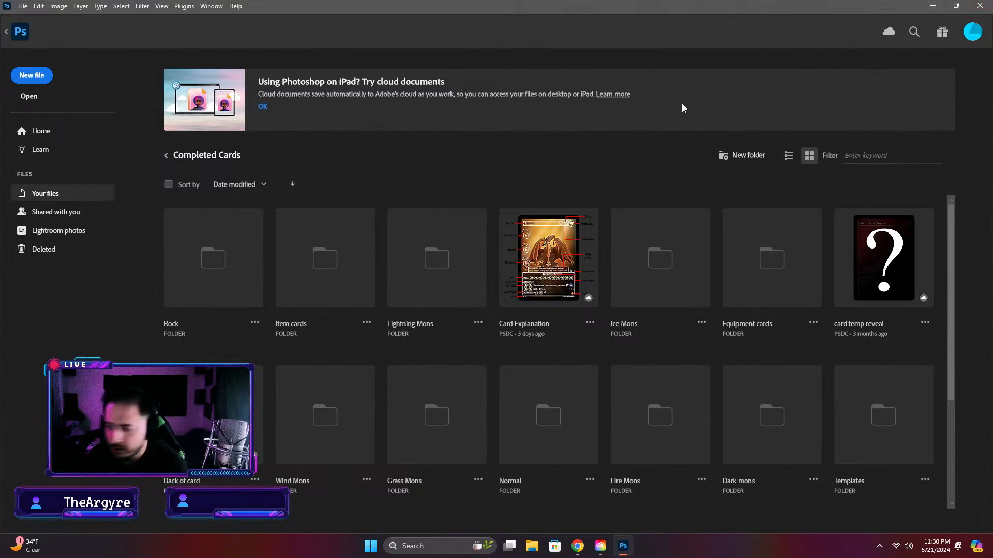
pyautogui.click(186, 300)
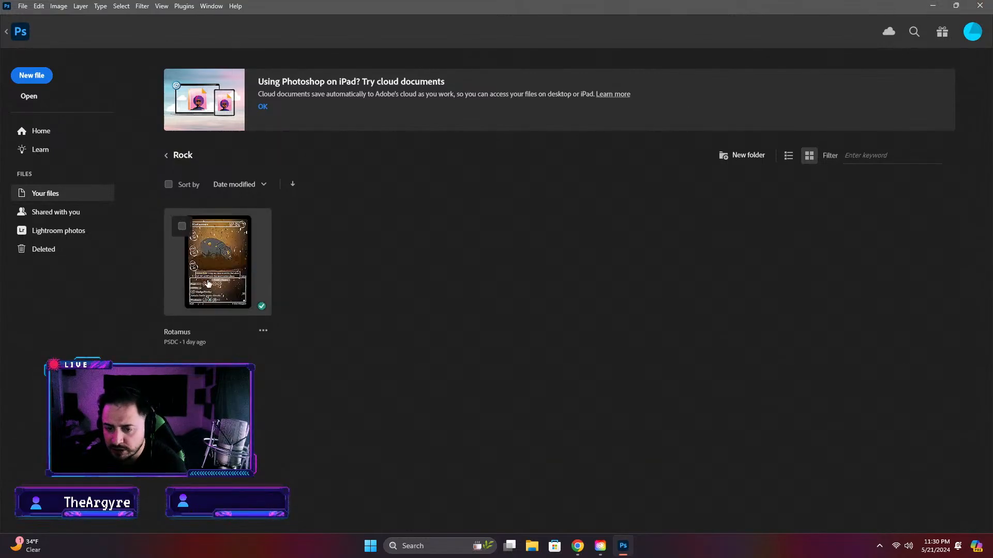
pyautogui.click(167, 159)
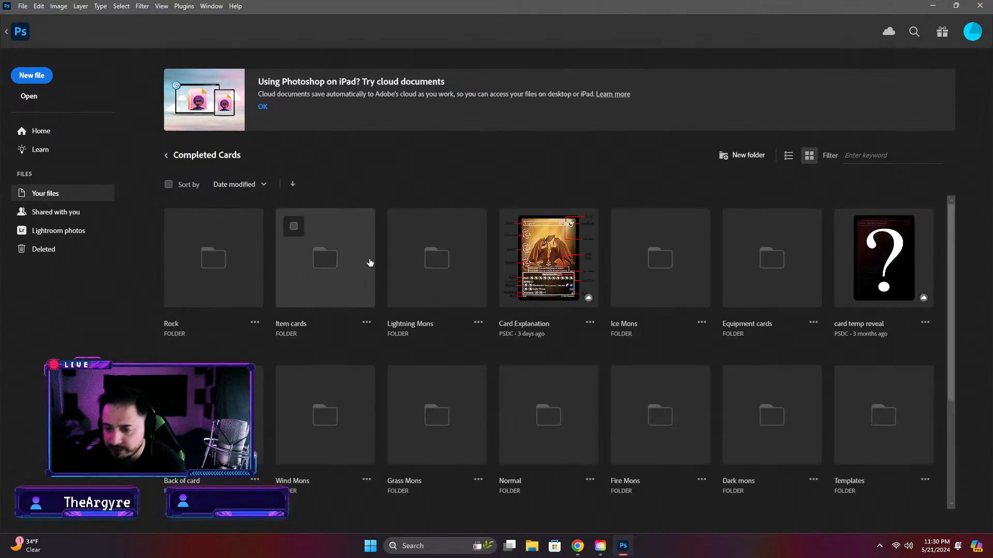
# Open the Electri card from the Electri folder inside Lightning Mons
pyautogui.click(449, 299)
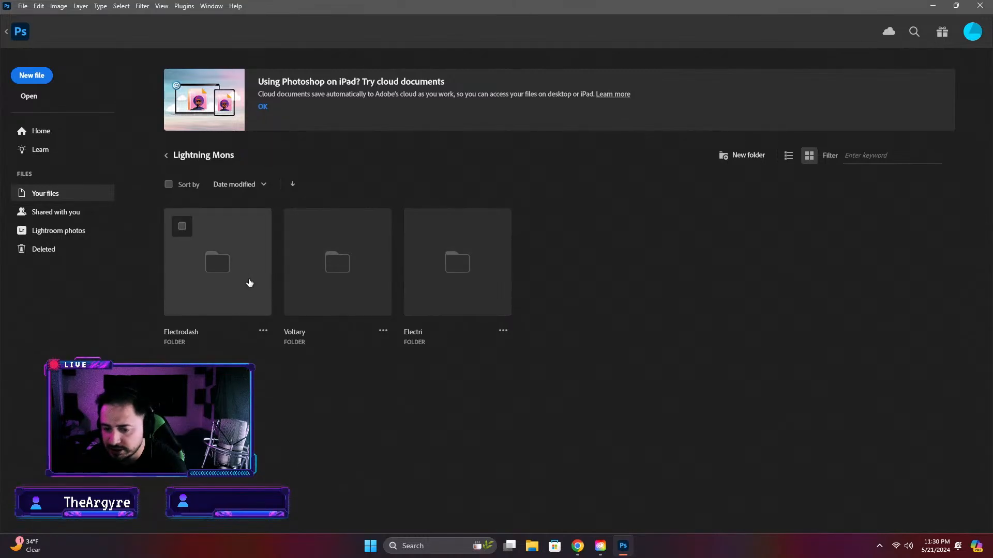
pyautogui.click(466, 295)
pyautogui.click(218, 267)
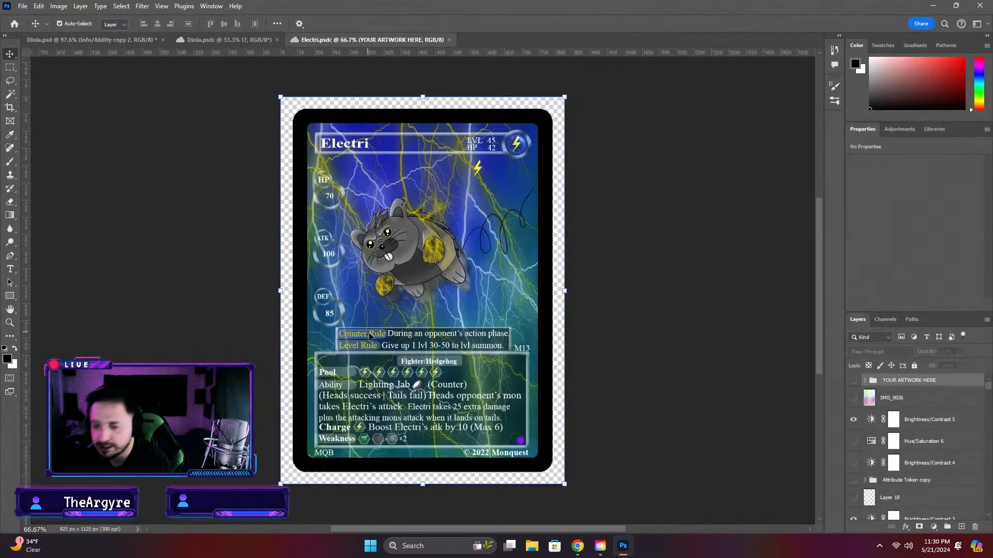
# Copy the Level Rule label text from the rule box of the Electri card
pyautogui.scroll(5, 369, 342)
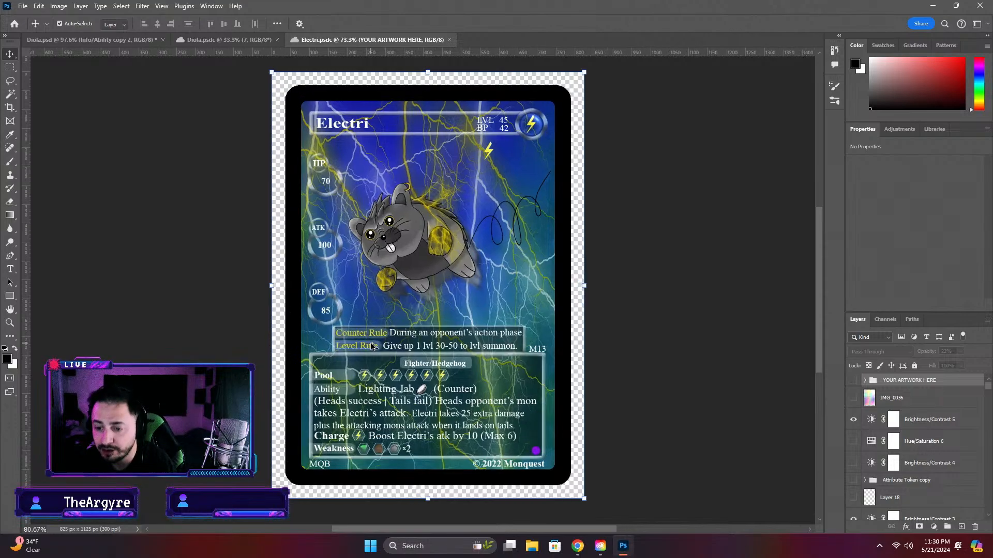
pyautogui.scroll(1, 370, 346)
pyautogui.doubleClick(358, 349)
pyautogui.hotkey('ctrl', 'c')
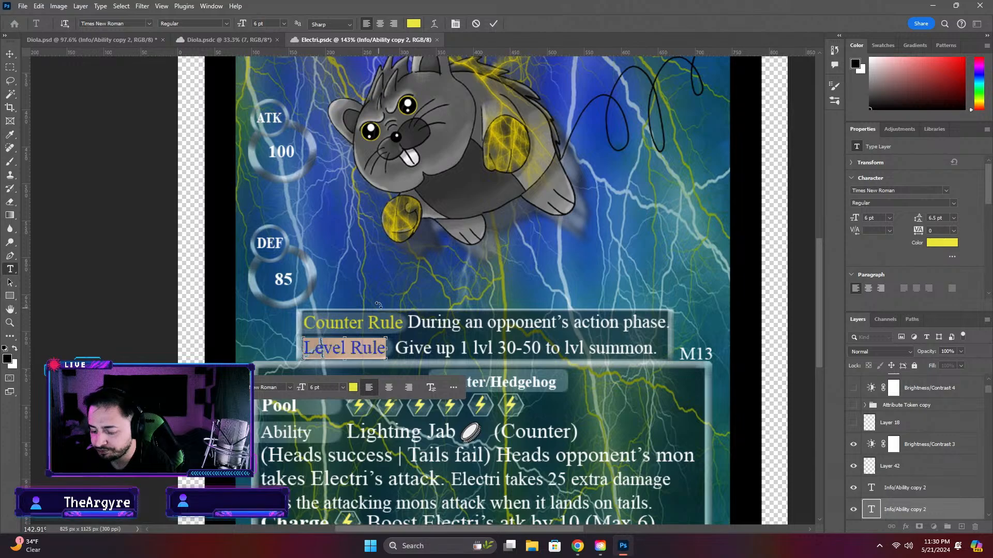
# Replace the Form Rule label on the Diola.psd card with the copied Level Rule text and commit it
pyautogui.click(227, 40)
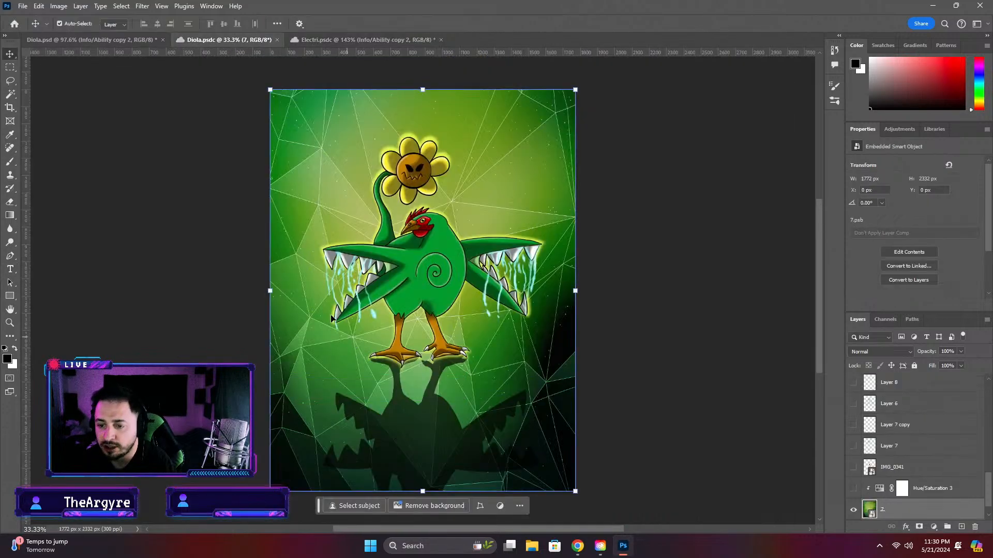
pyautogui.click(54, 37)
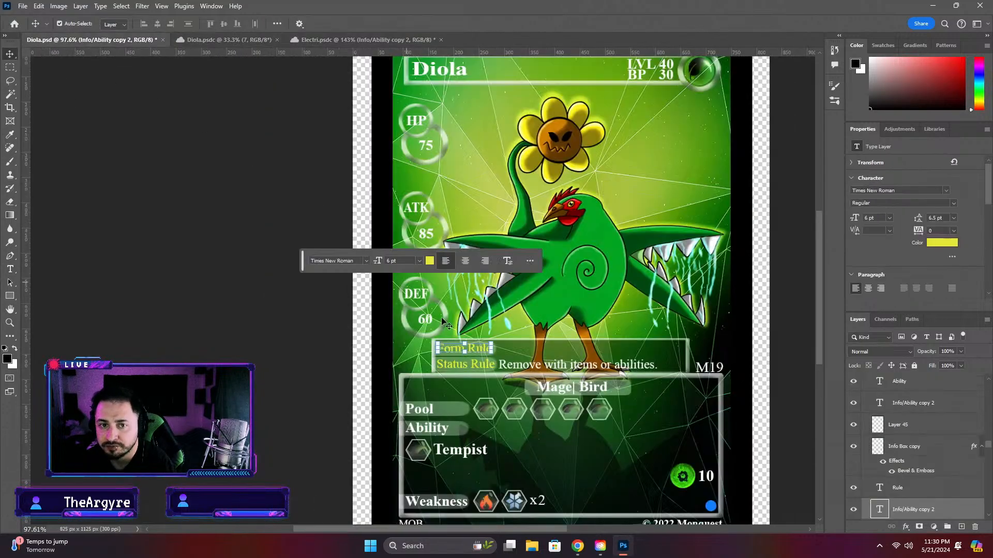
pyautogui.doubleClick(465, 349)
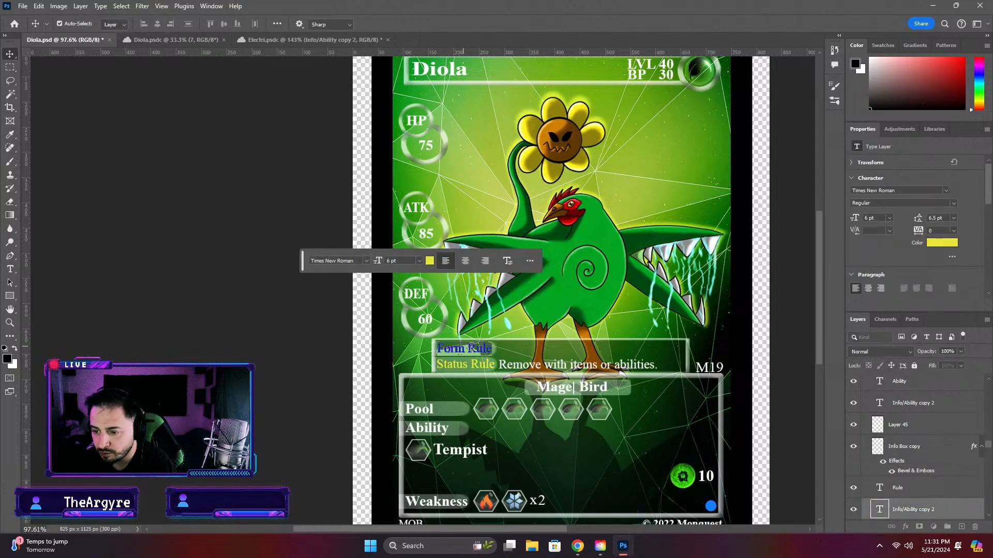
pyautogui.hotkey('ctrl', 'v')
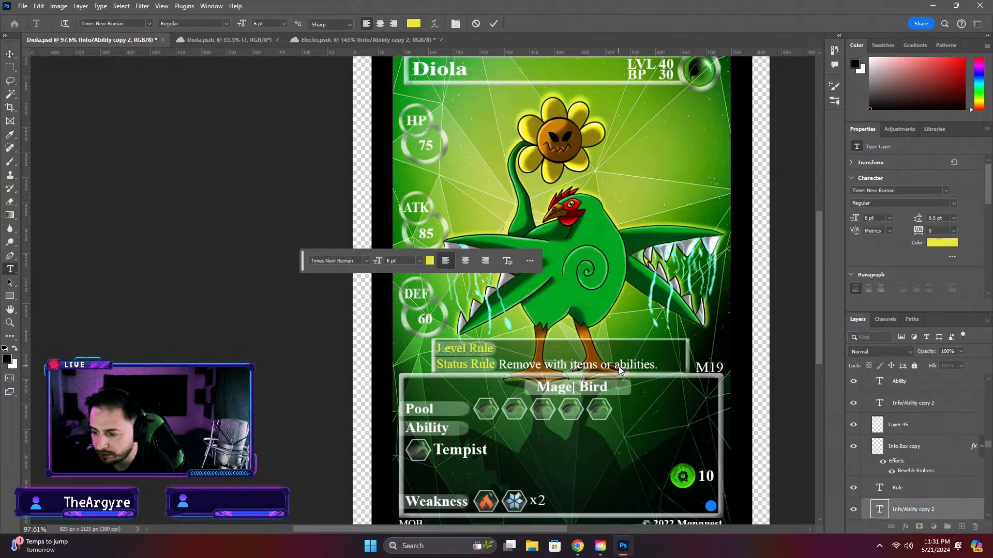
pyautogui.click(619, 370)
pyautogui.click(796, 326)
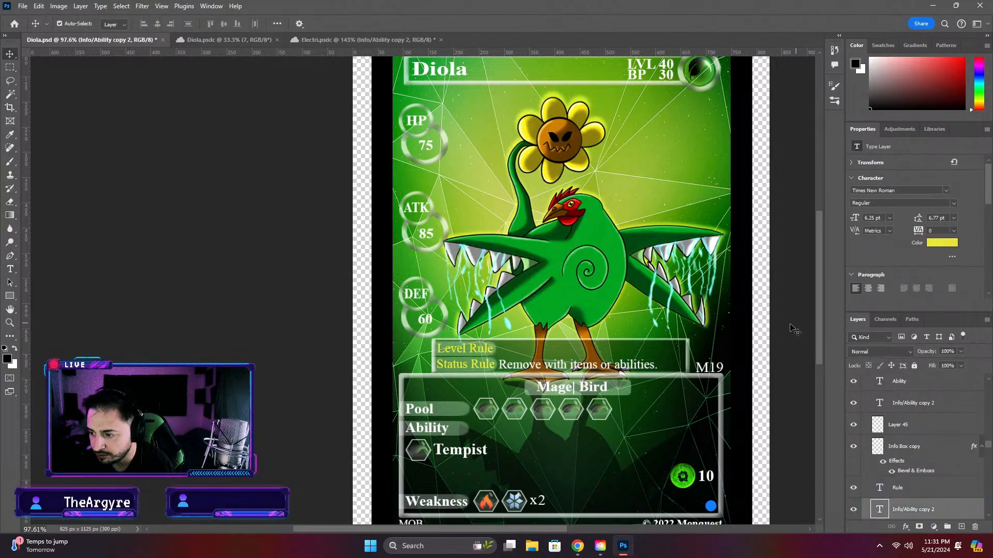
# Move the "Remove with items or abilities." text up from the Status Rule line to beside the Level Rule label
pyautogui.doubleClick(515, 365)
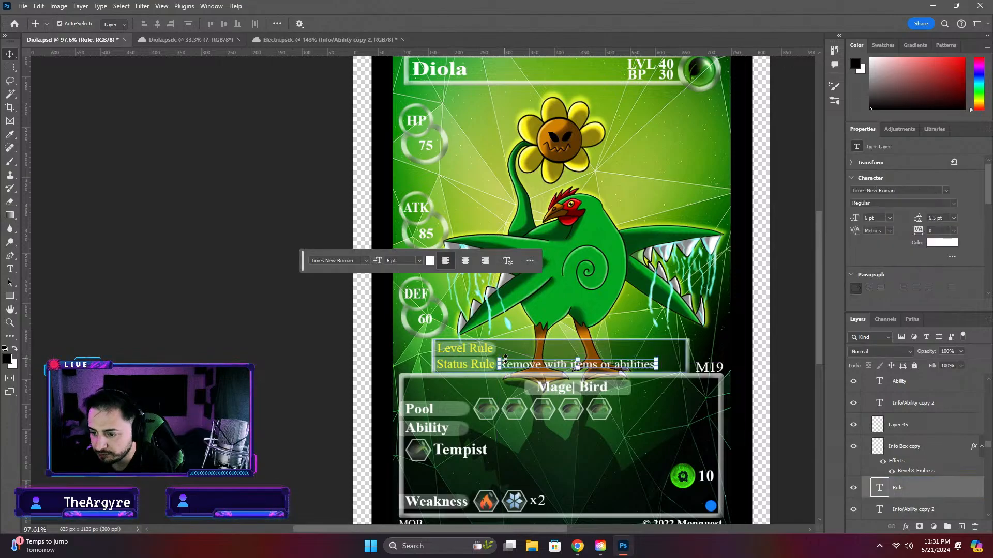
pyautogui.scroll(4, 506, 368)
pyautogui.moveTo(500, 361); pyautogui.dragTo(494, 330)
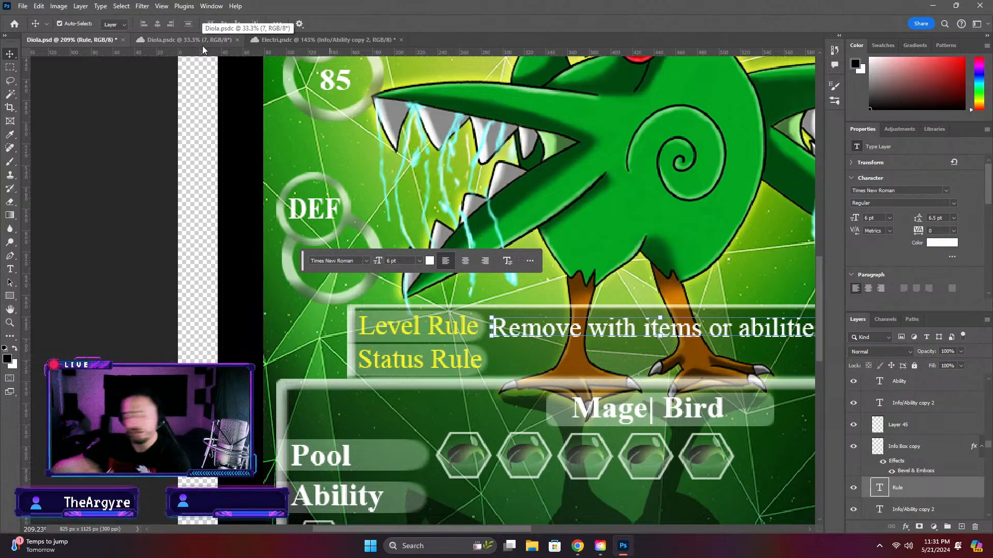
pyautogui.click(192, 227)
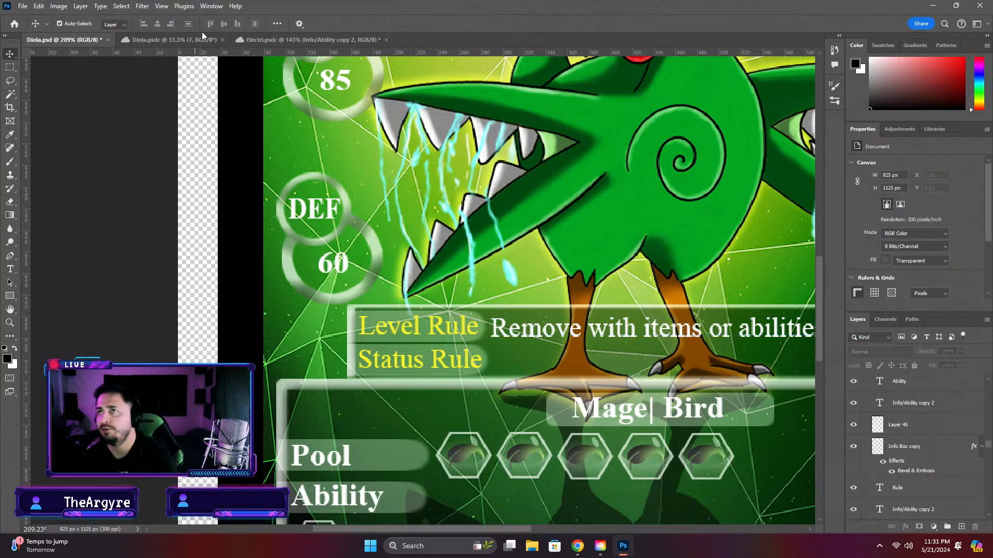
# Fine-tune the position of the moved rule text so that it lines up with the Level Rule label
pyautogui.scroll(-4, 130, 300)
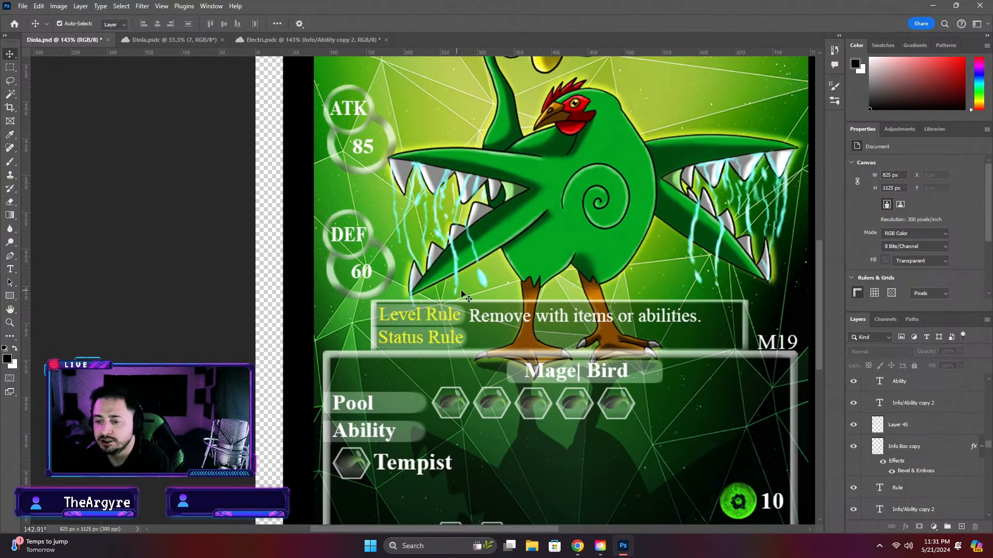
pyautogui.scroll(3, 476, 324)
pyautogui.scroll(3, 476, 324)
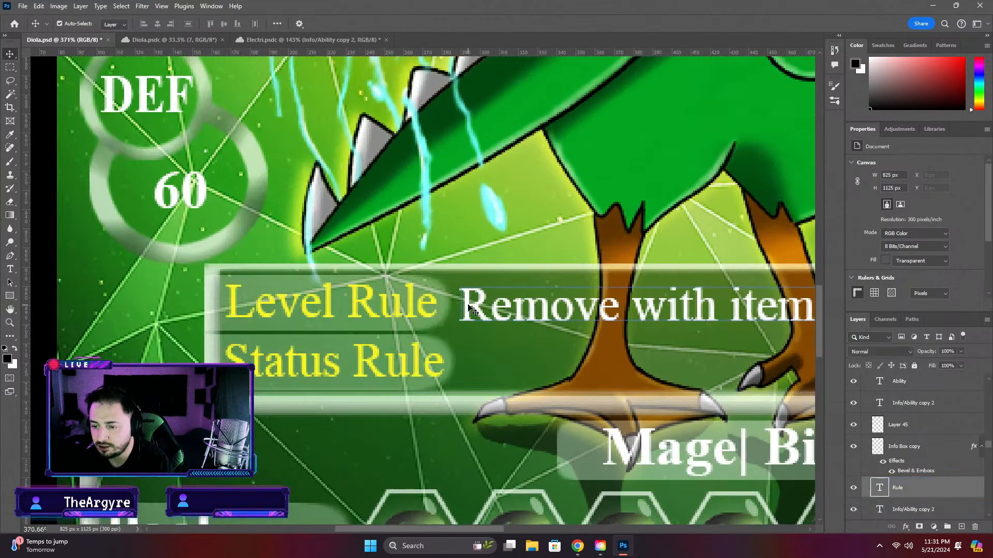
pyautogui.click(467, 300)
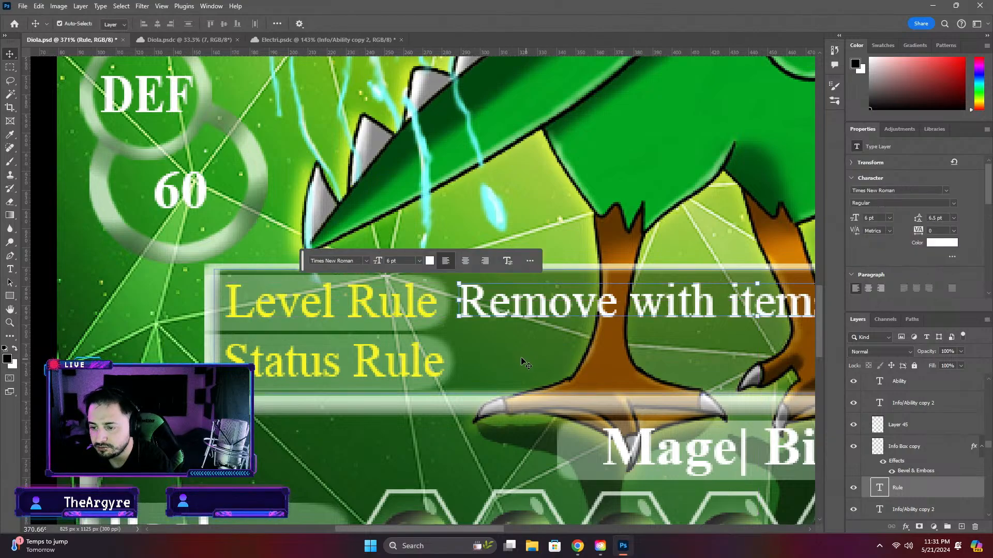
pyautogui.moveTo(467, 301); pyautogui.dragTo(468, 304)
pyautogui.scroll(-5, 409, 333)
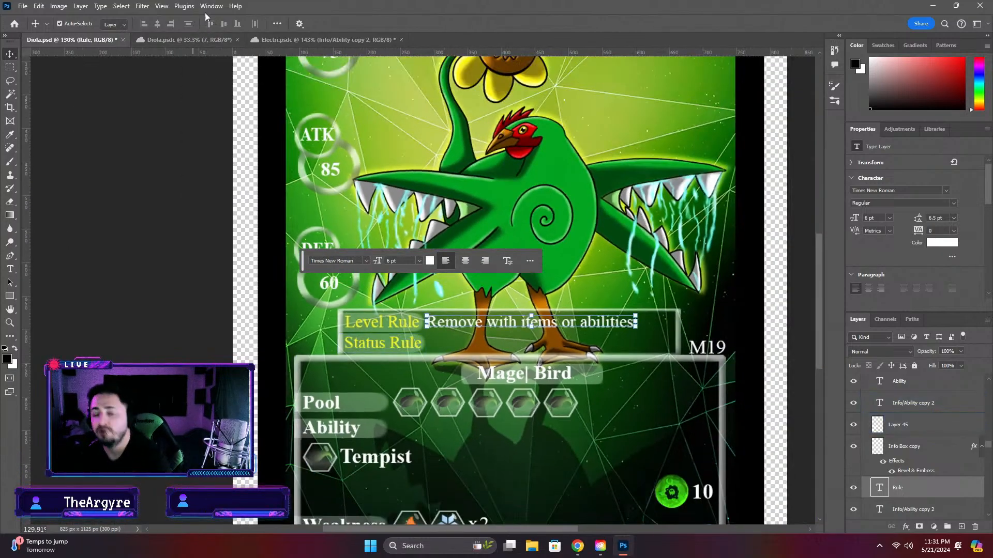
# Switch to Chrome and open the Level Summoning section from the table of contents of Monquest-Rules.pdf
pyautogui.click(578, 546)
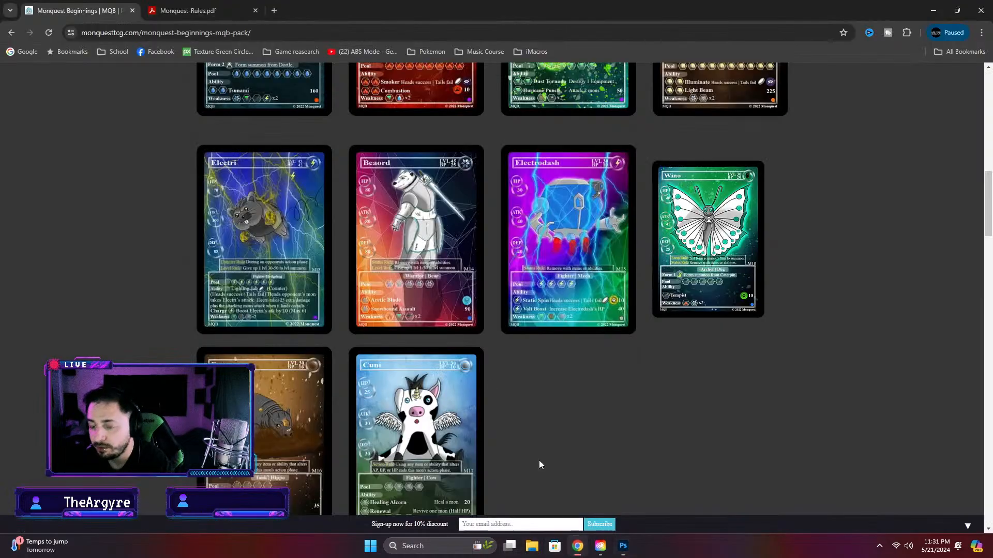
pyautogui.click(162, 9)
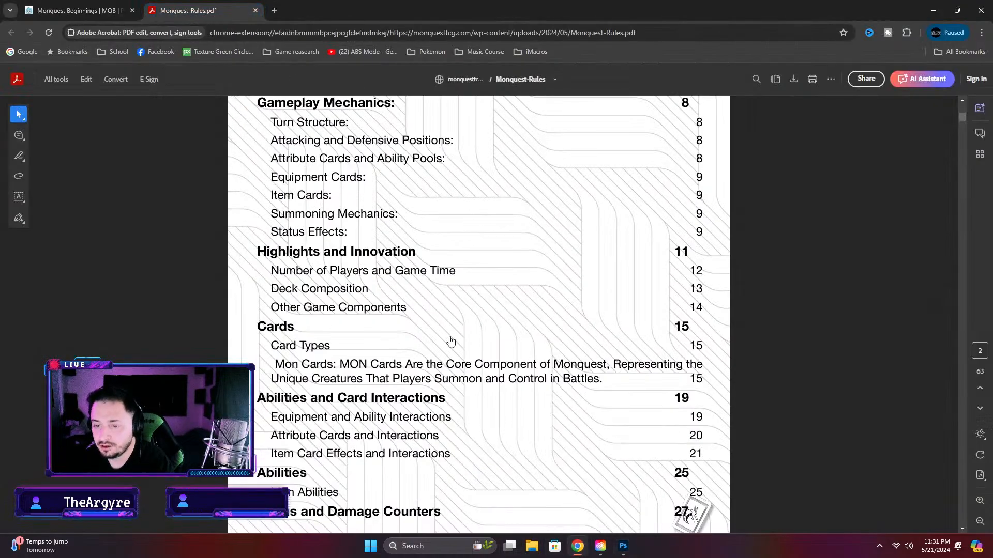
pyautogui.scroll(-5, 451, 335)
pyautogui.scroll(-15, 451, 335)
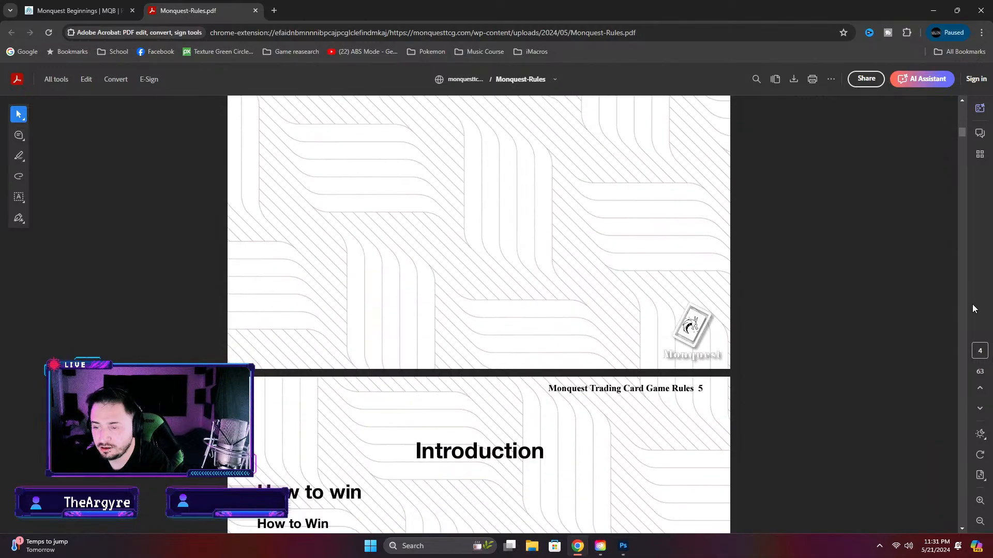
pyautogui.scroll(15, 357, 240)
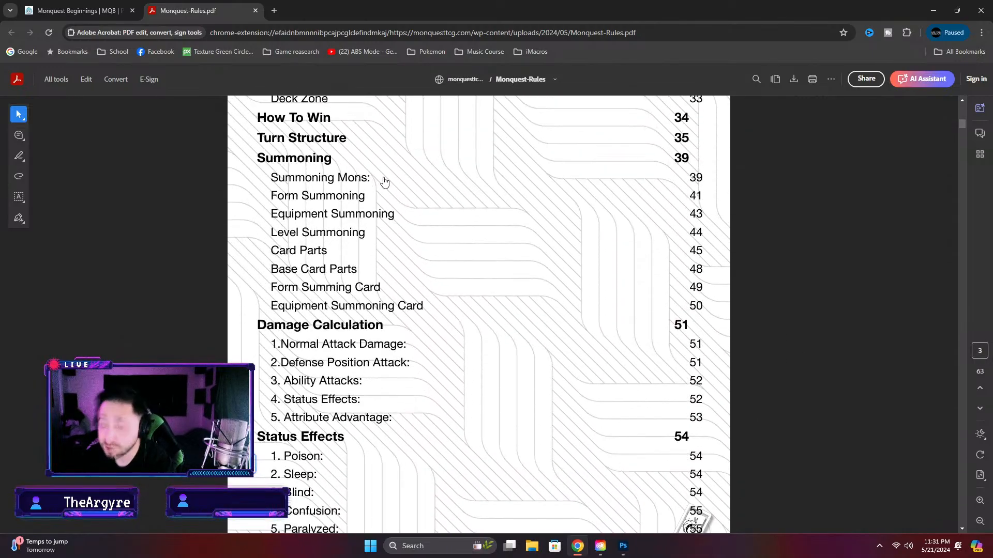
pyautogui.scroll(-4, 424, 392)
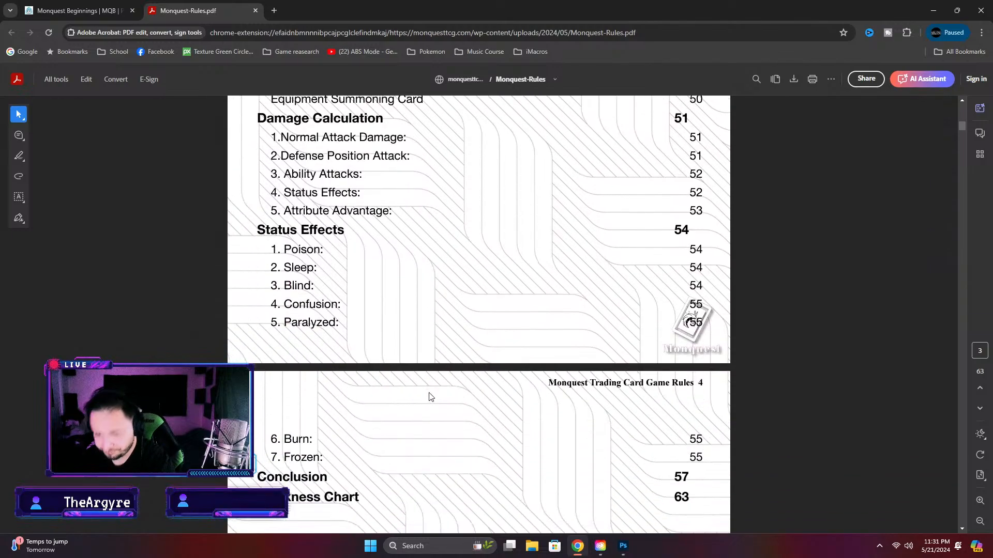
pyautogui.scroll(10, 429, 393)
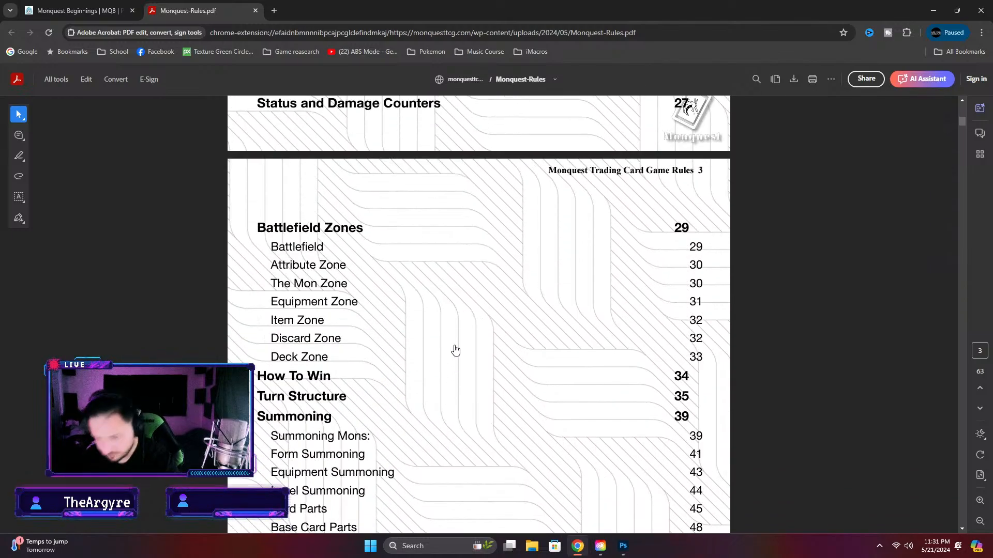
pyautogui.click(344, 488)
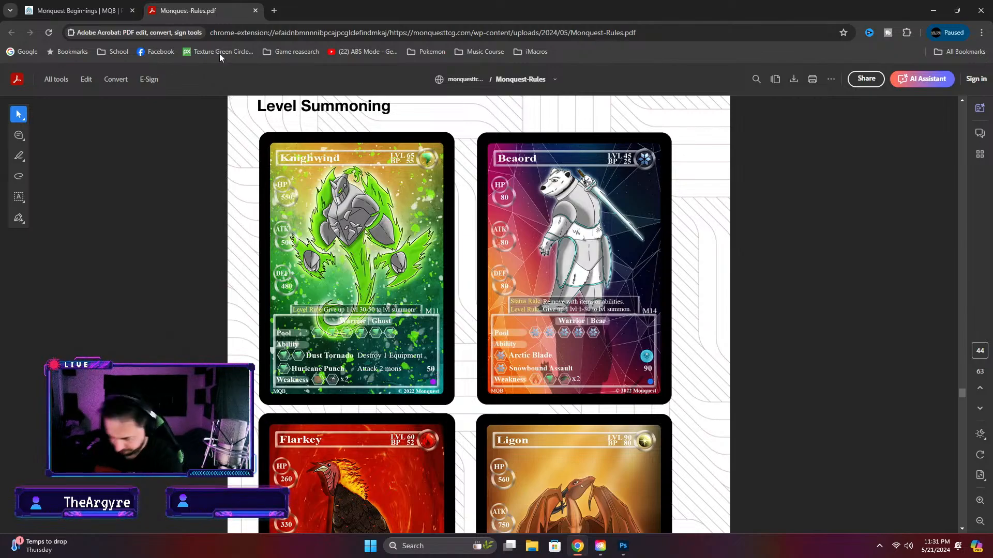
# Read through the Card Parts section on pages 45 to 47 of the rules for the rule box and summoning descriptions
pyautogui.scroll(-10, 510, 359)
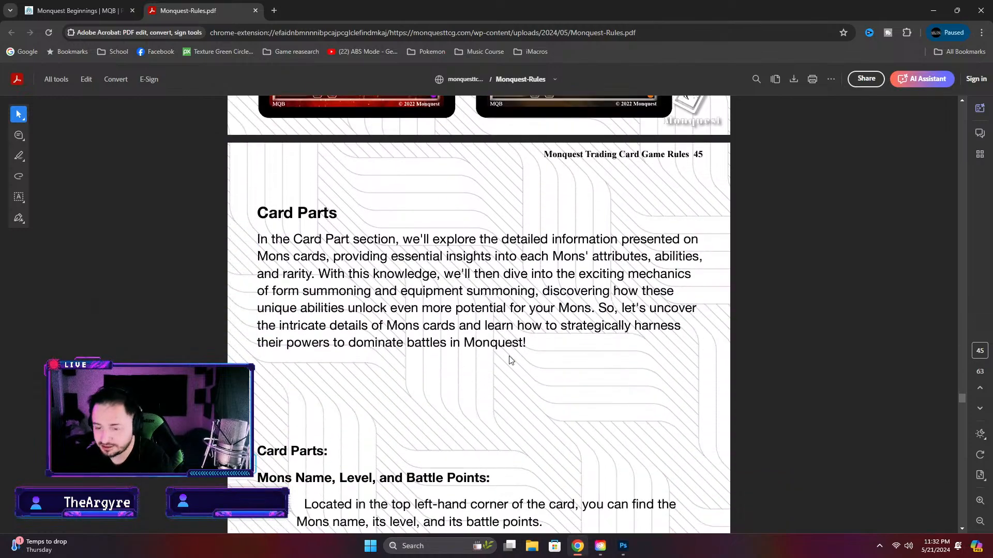
pyautogui.scroll(-10, 510, 360)
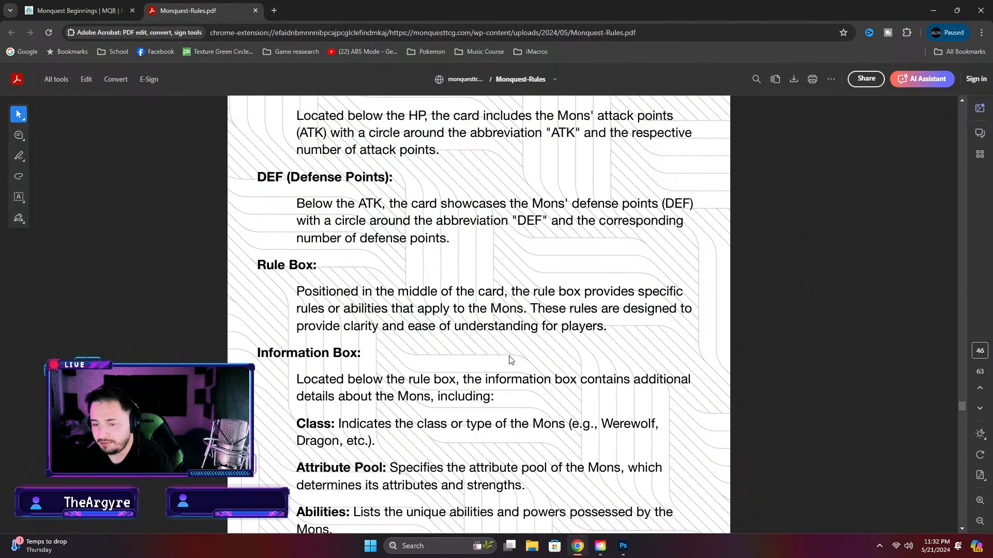
pyautogui.scroll(-5, 510, 360)
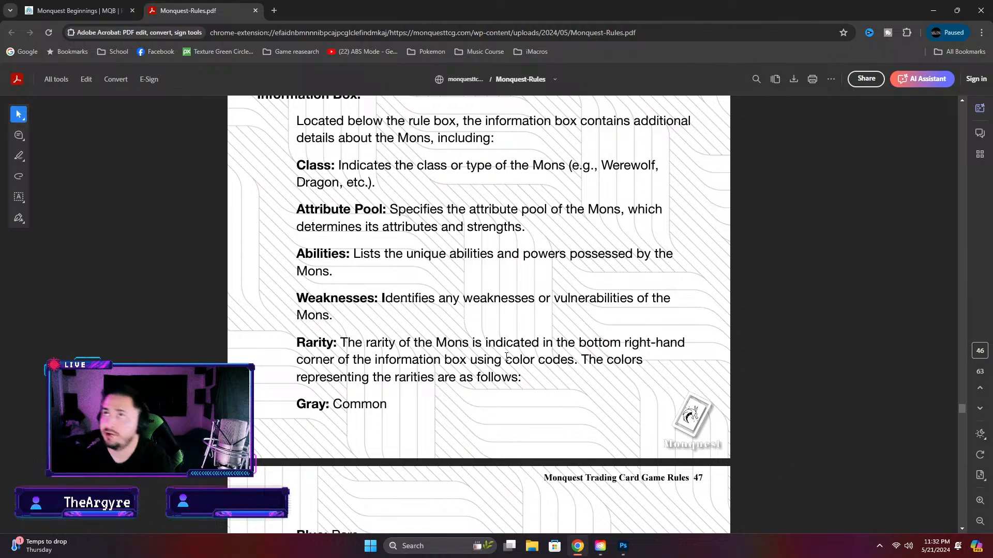
pyautogui.scroll(-7, 507, 357)
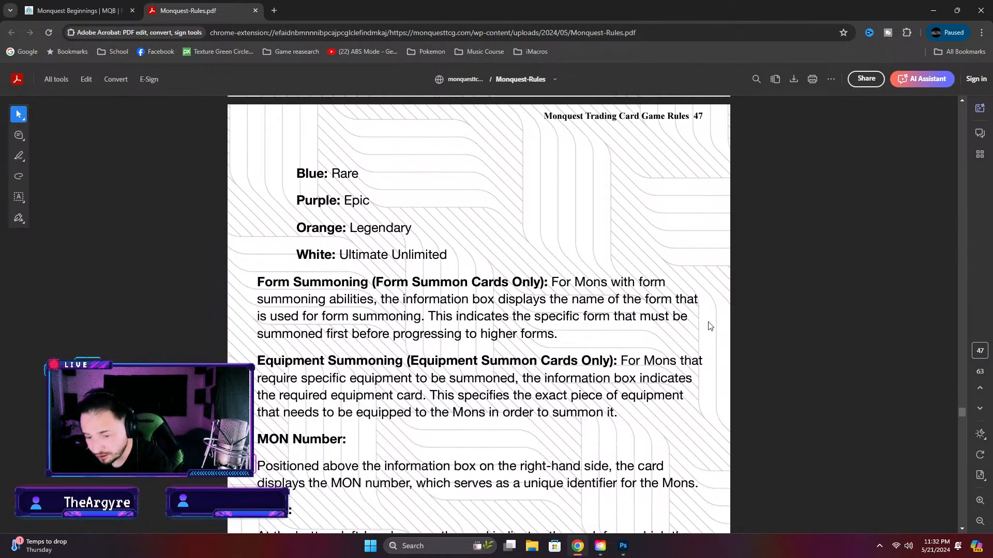
pyautogui.scroll(-4, 710, 326)
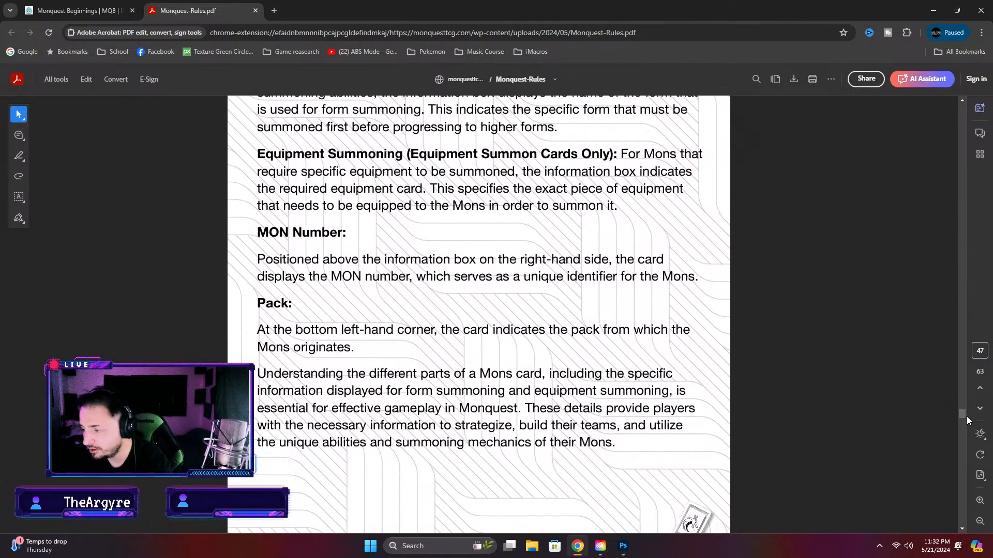
# Go back to page 40 of the rules and check the level ranges required for Level Summoning
pyautogui.moveTo(961, 414); pyautogui.dragTo(958, 365)
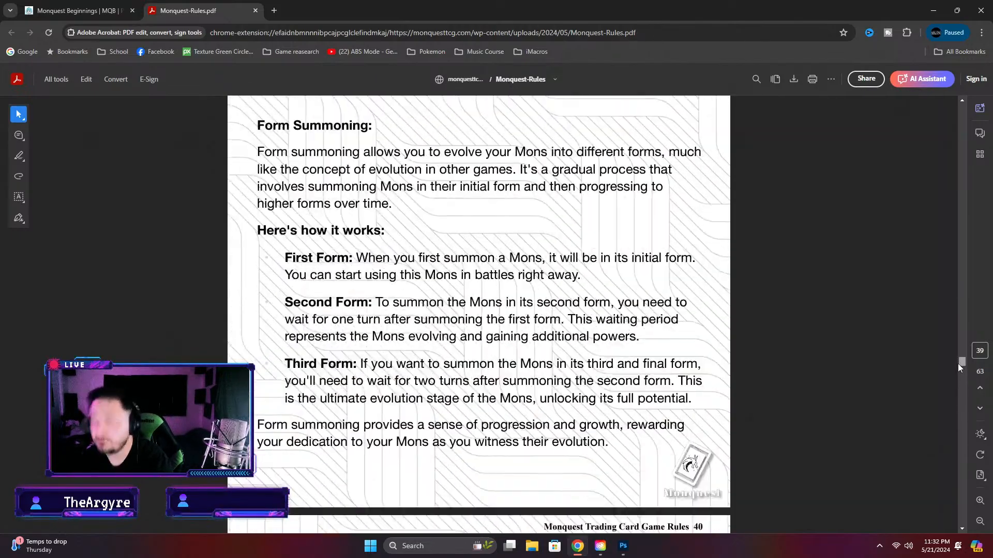
pyautogui.scroll(-8, 767, 376)
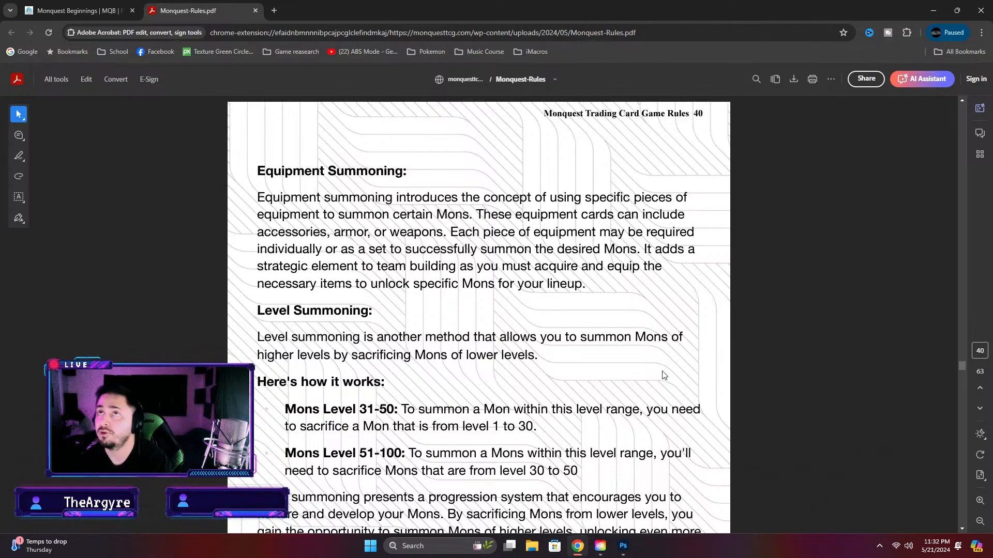
pyautogui.scroll(-4, 377, 380)
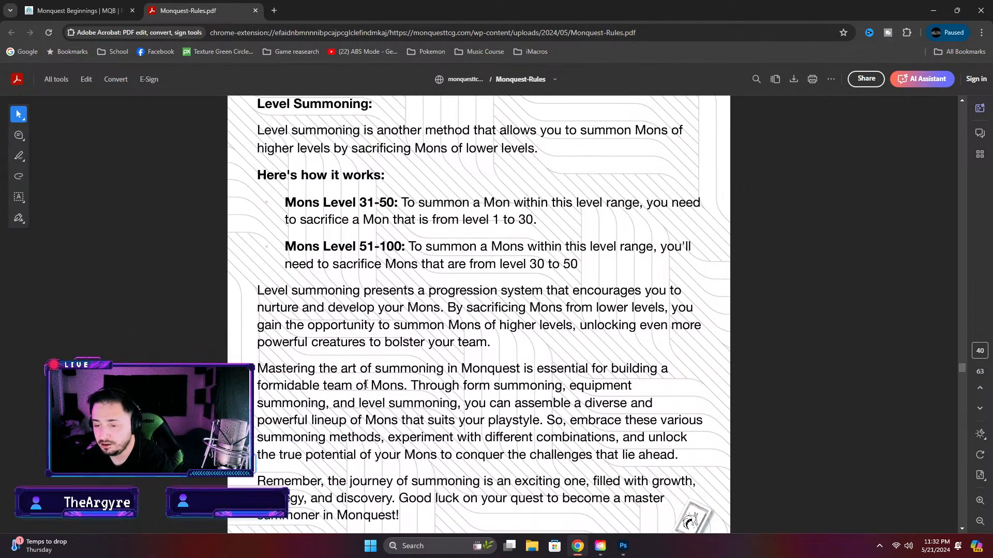
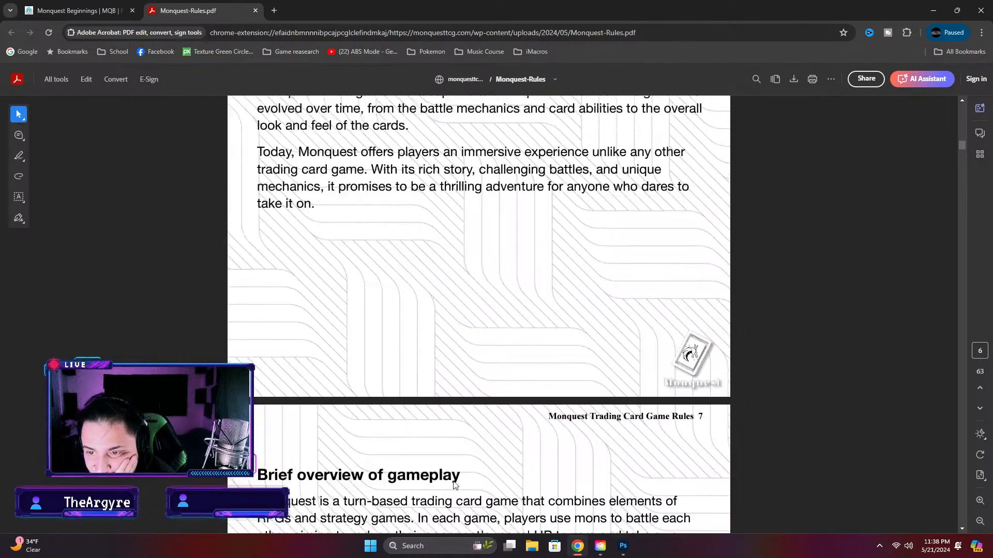
pyautogui.scroll(15, 456, 481)
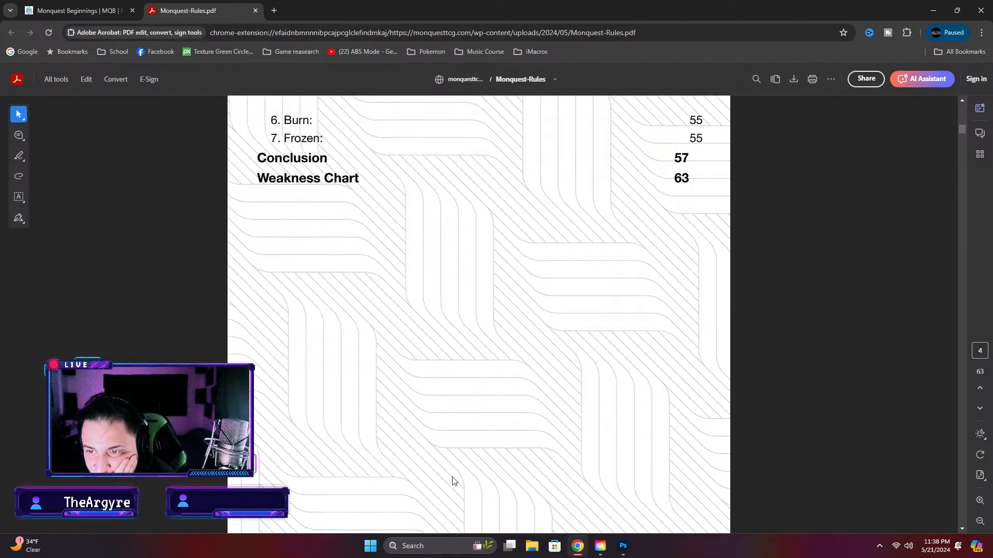
# Open the Paralyzed entry from the table of contents of the rules and read the status effect descriptions on page 55
pyautogui.scroll(-3, 307, 490)
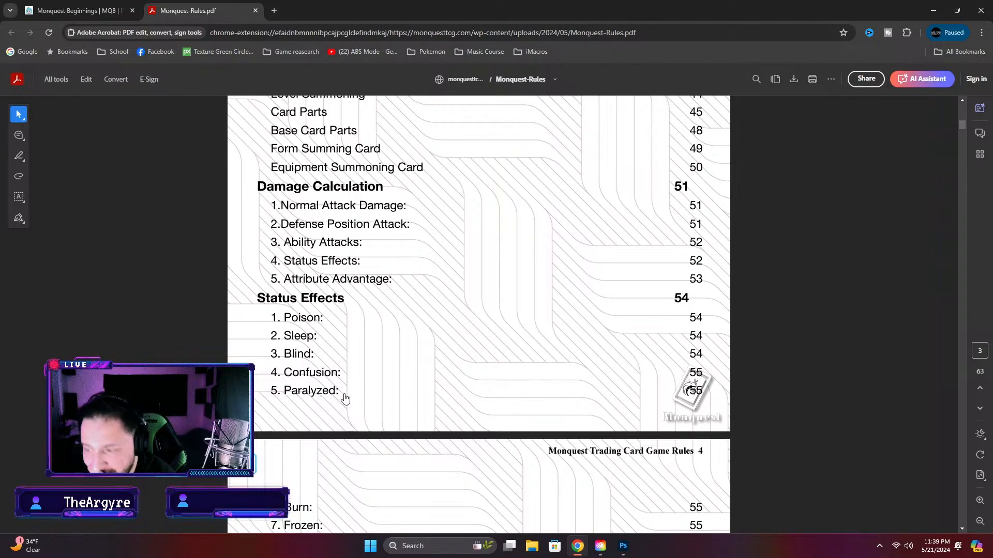
pyautogui.click(320, 397)
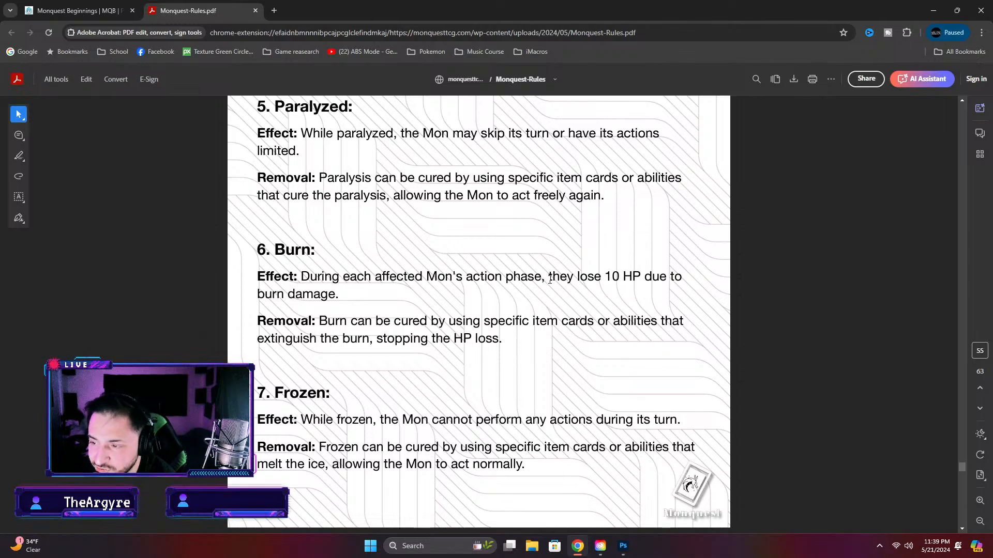
pyautogui.scroll(2, 317, 365)
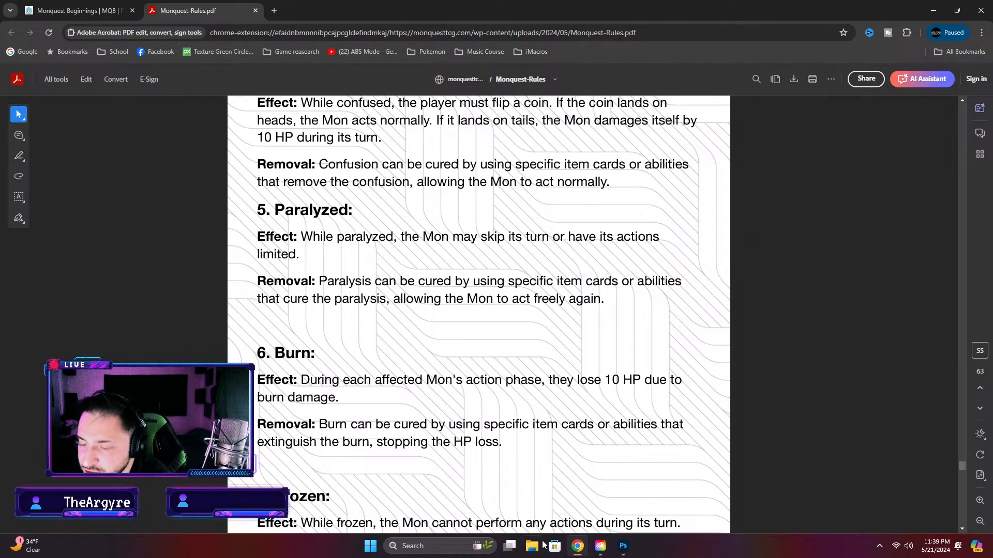
# Switch to Photoshop, paste a copy of the level summoning rule text, and move the original line beside the Tempist ability name
pyautogui.click(624, 547)
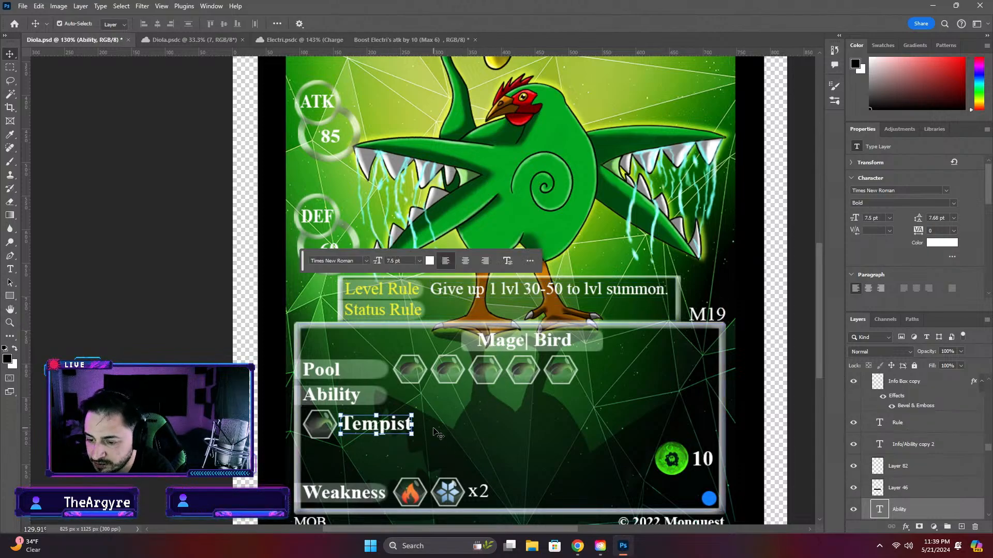
pyautogui.click(451, 431)
pyautogui.hotkey('ctrl', 'v')
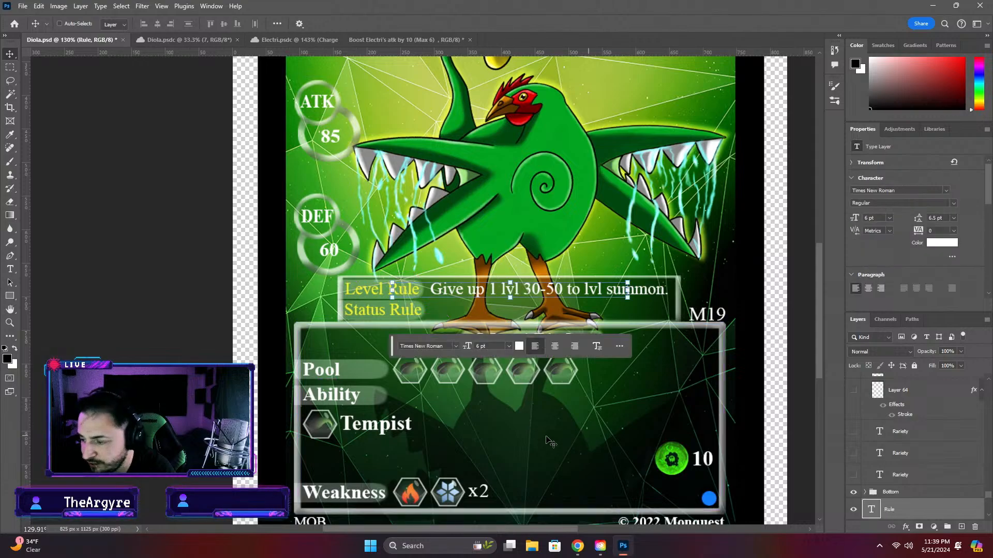
pyautogui.moveTo(480, 293); pyautogui.dragTo(465, 429)
pyautogui.doubleClick(466, 427)
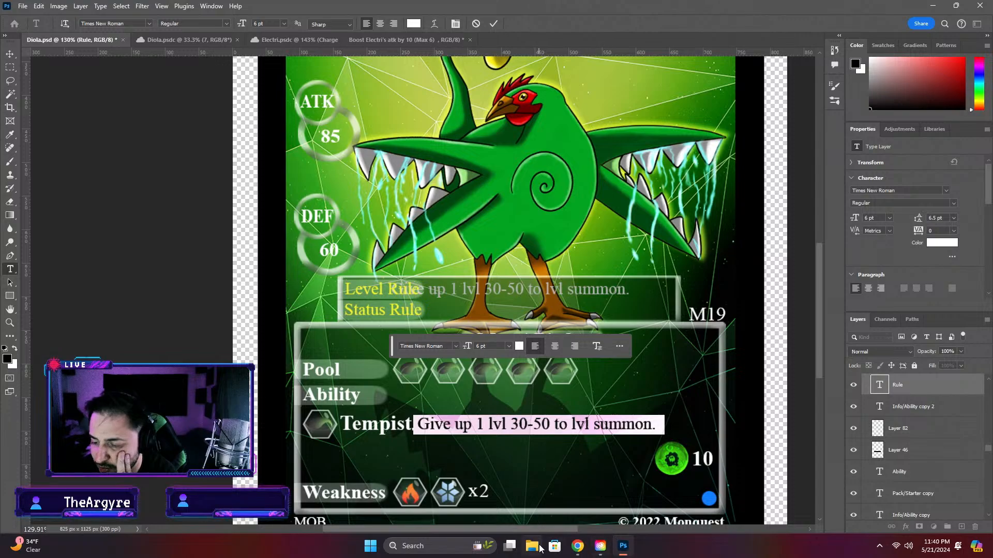
pyautogui.click(576, 547)
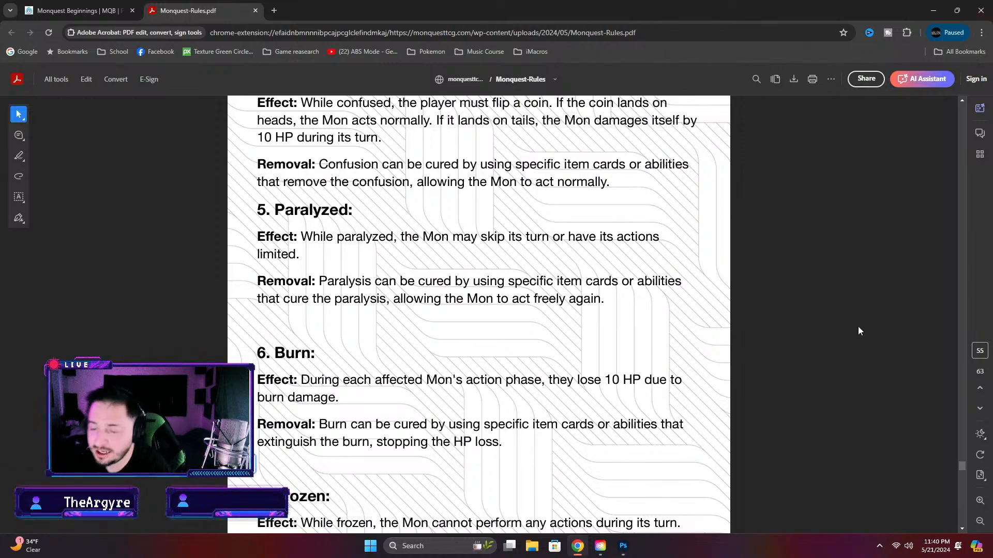
pyautogui.click(623, 546)
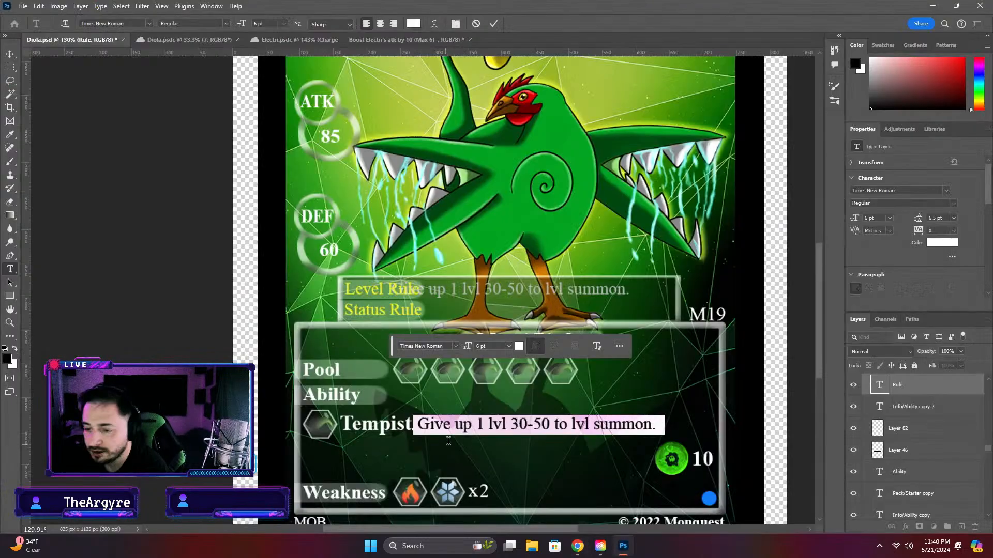
pyautogui.click(414, 425)
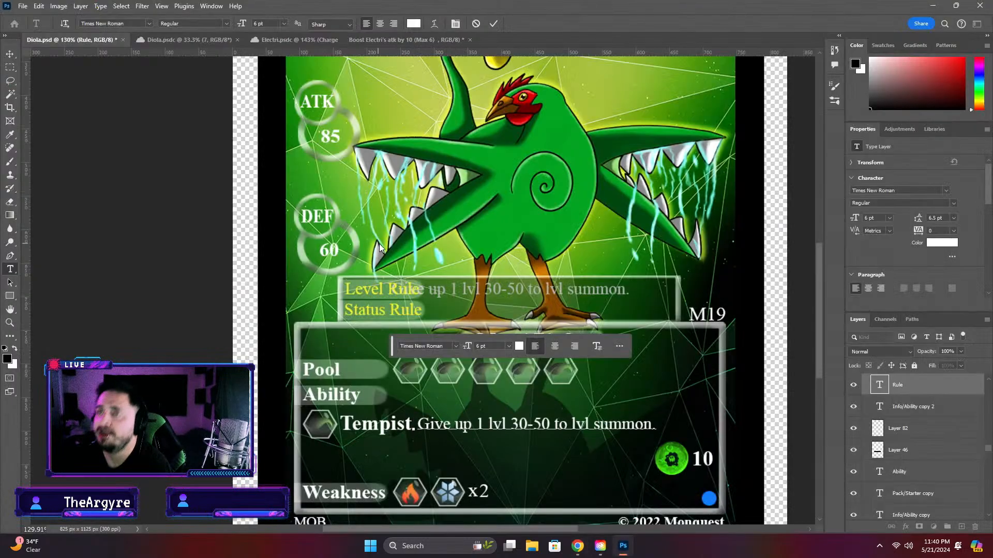
pyautogui.write('.')
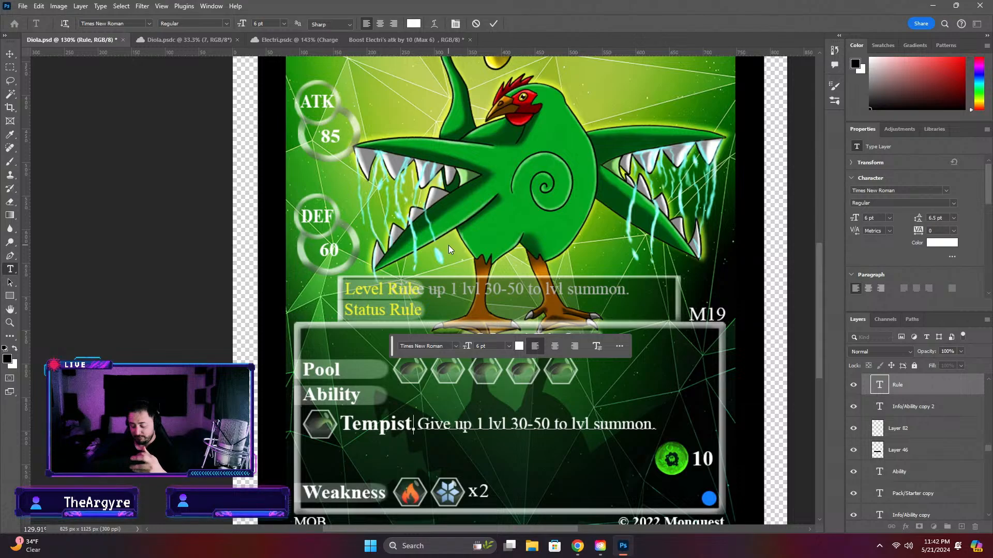
pyautogui.write('.')
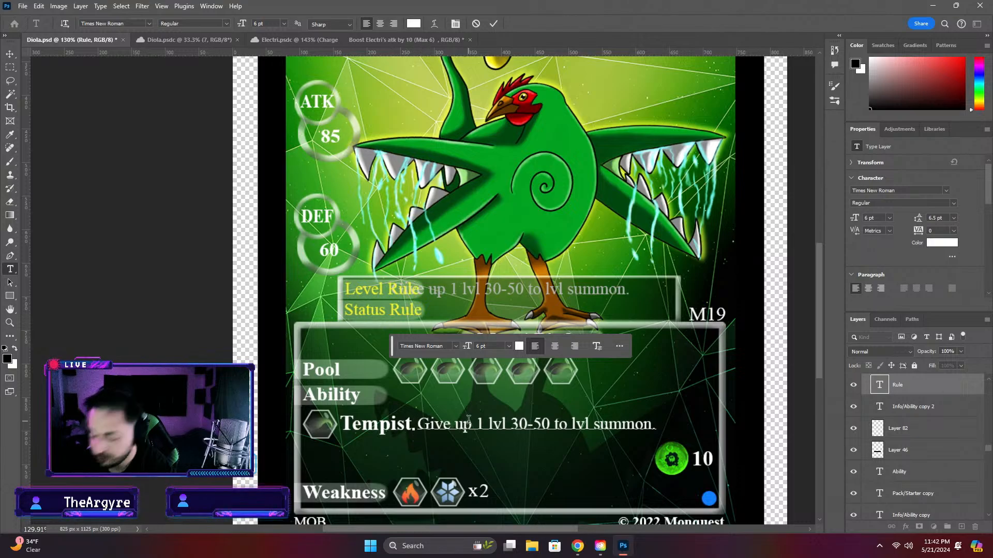
pyautogui.press('Delete')
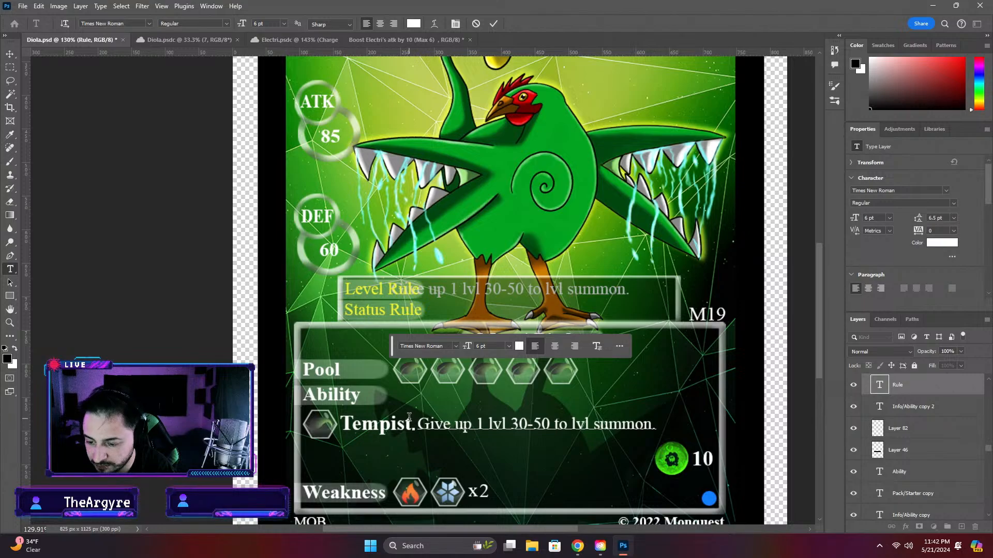
pyautogui.press('BackSpace')
# Replace the ability name Tempist with "Binding Pulse"
pyautogui.doubleClick(355, 423)
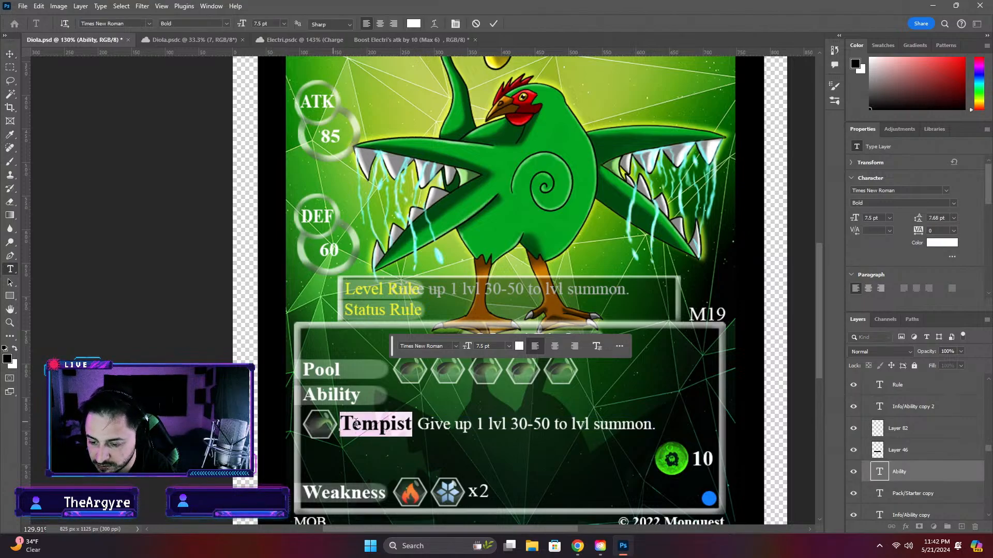
pyautogui.write('Bind')
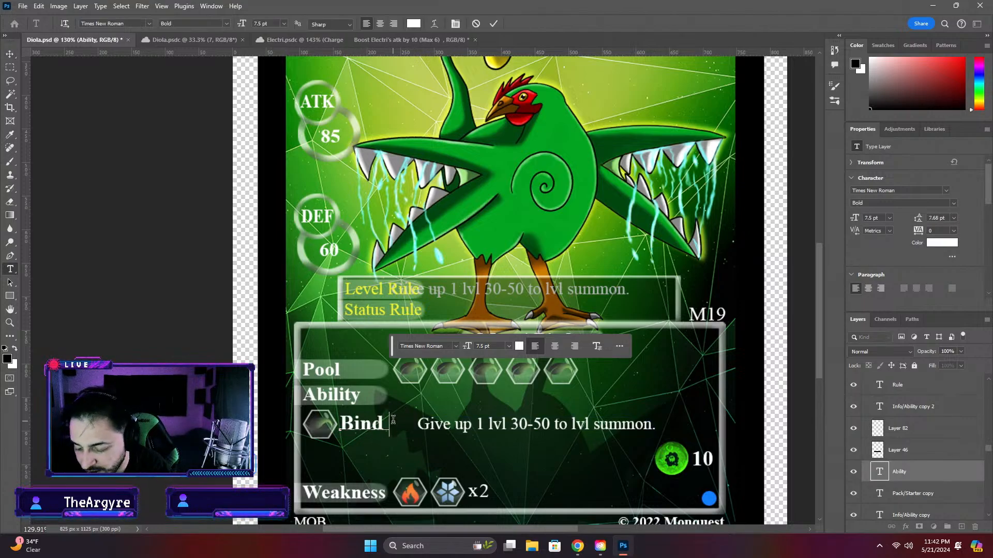
pyautogui.write('ing')
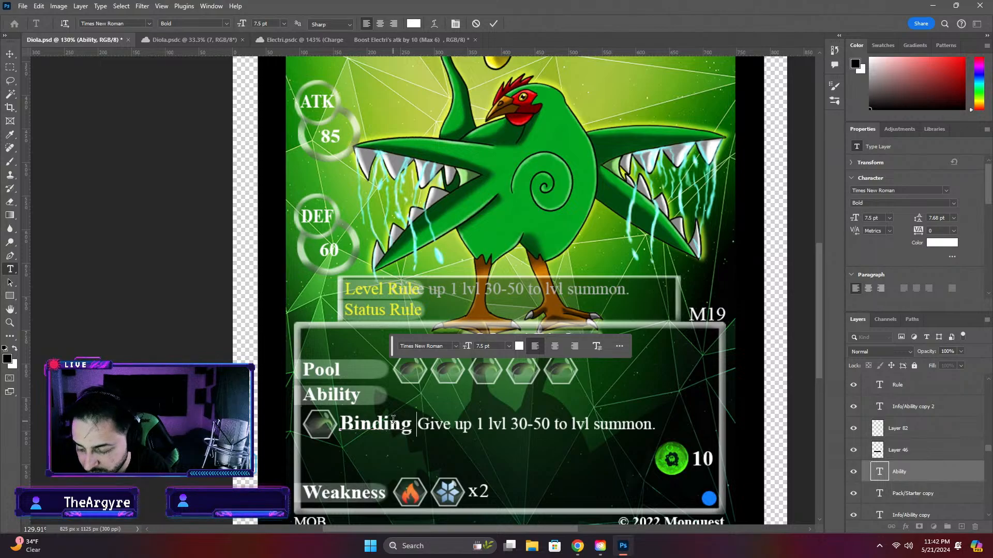
pyautogui.write(' Bulse')
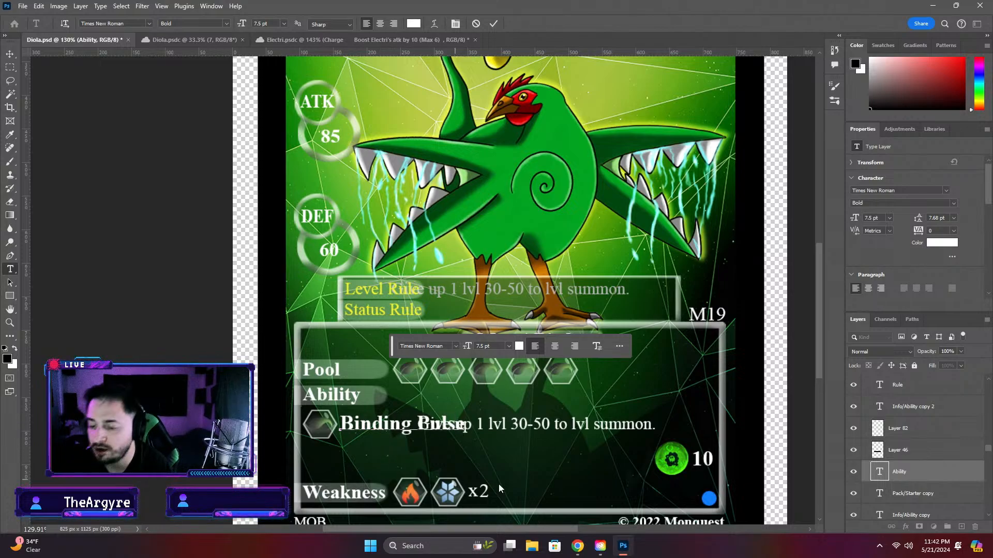
pyautogui.press('BackSpace')
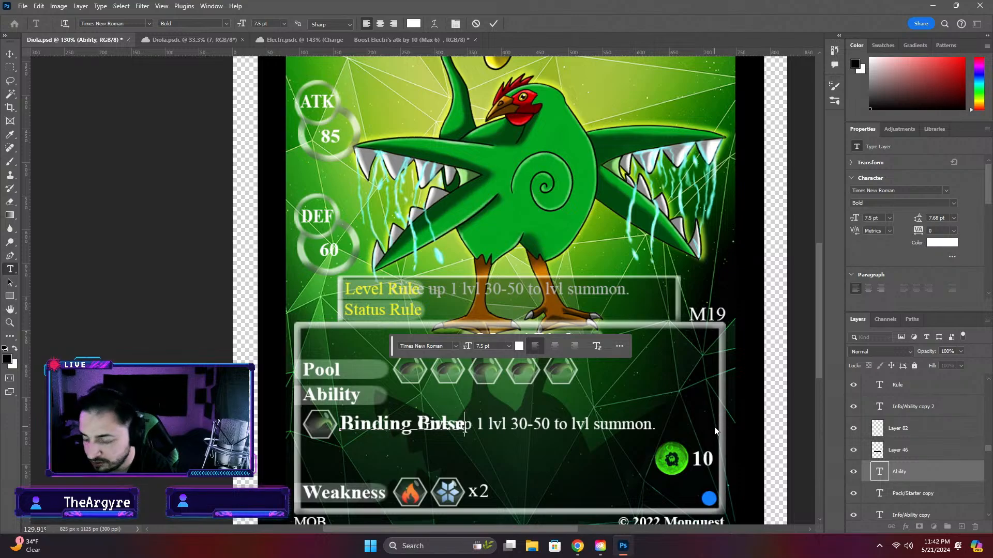
pyautogui.hotkey('ctrl', 'Return')
pyautogui.press('v')
# Move the rule text in the ability row about 78 px right so it starts just after Binding Pulse, slightly lower
pyautogui.click(557, 434)
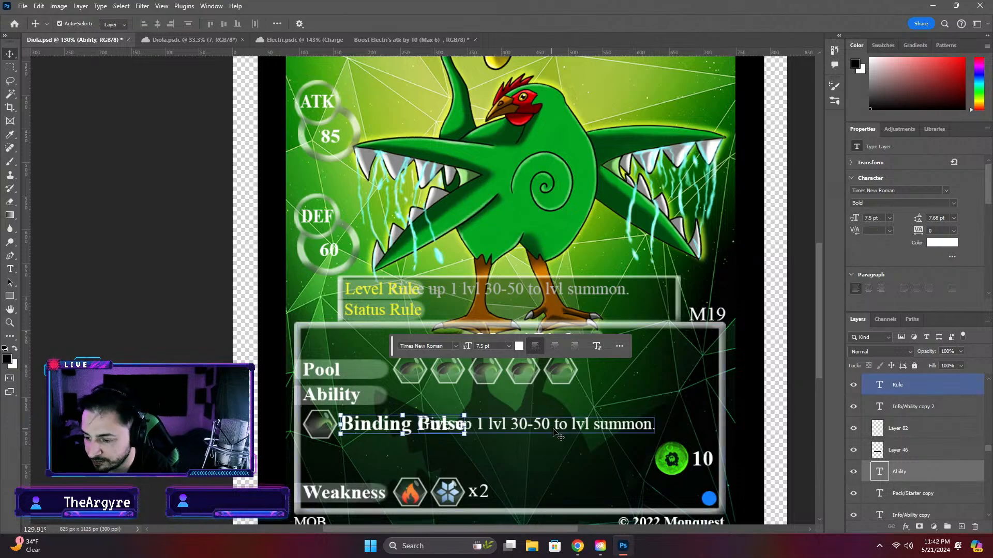
pyautogui.moveTo(557, 433); pyautogui.dragTo(606, 431)
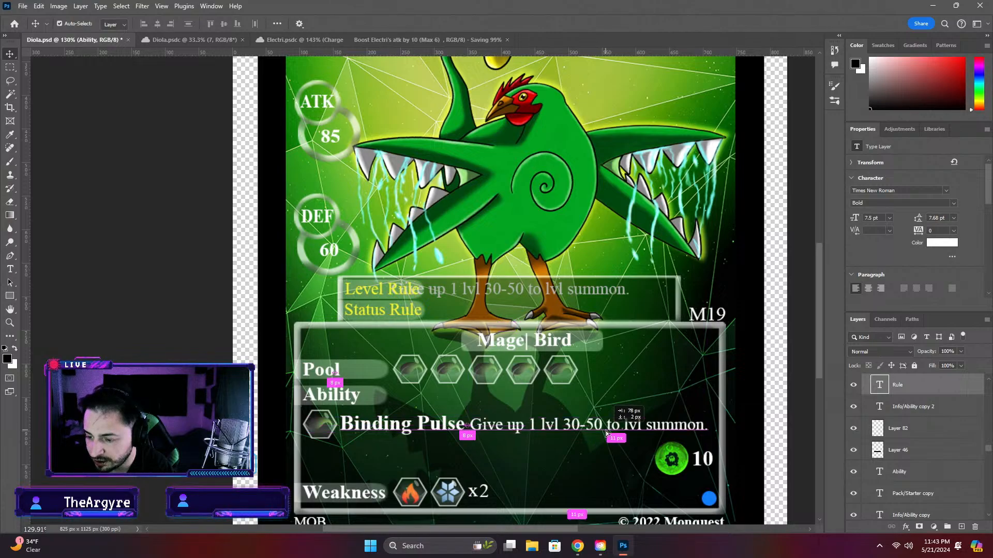
pyautogui.press('Down')
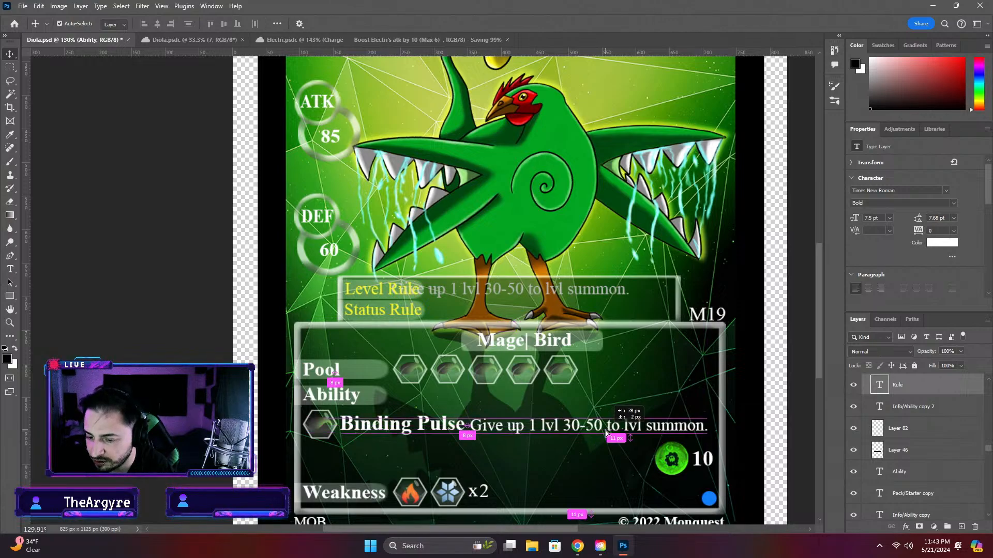
pyautogui.press('Down')
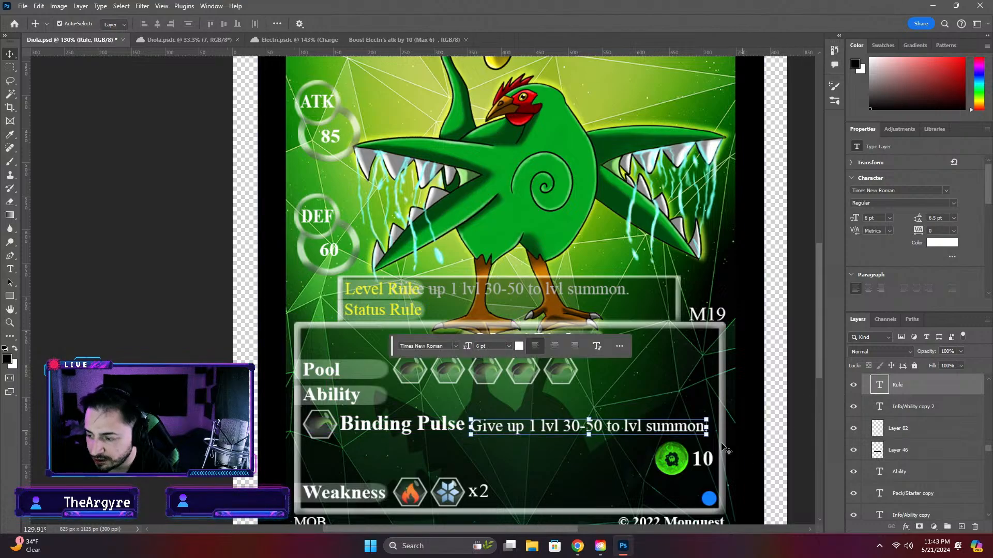
pyautogui.click(808, 422)
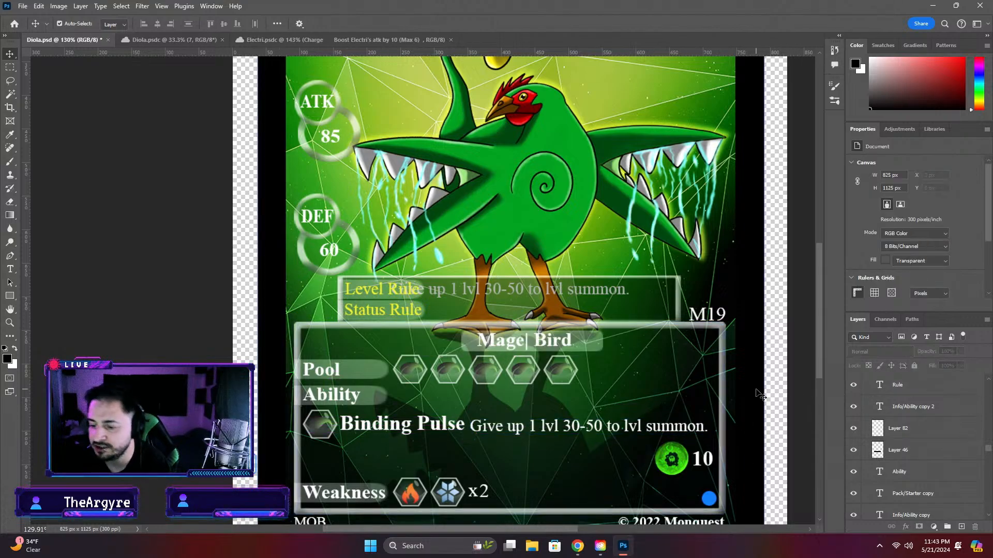
# Delete the rule text beside Binding Pulse
pyautogui.click(666, 434)
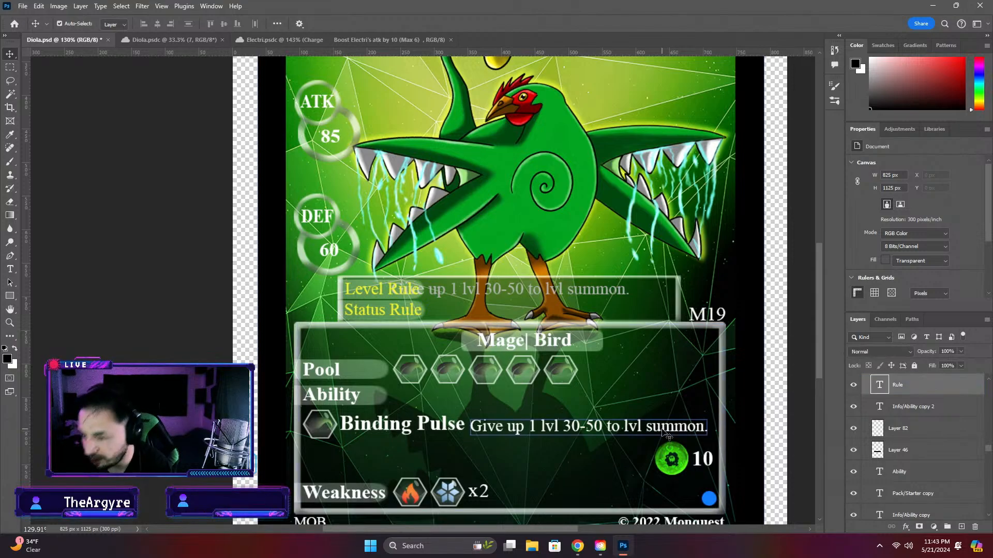
pyautogui.press('Delete')
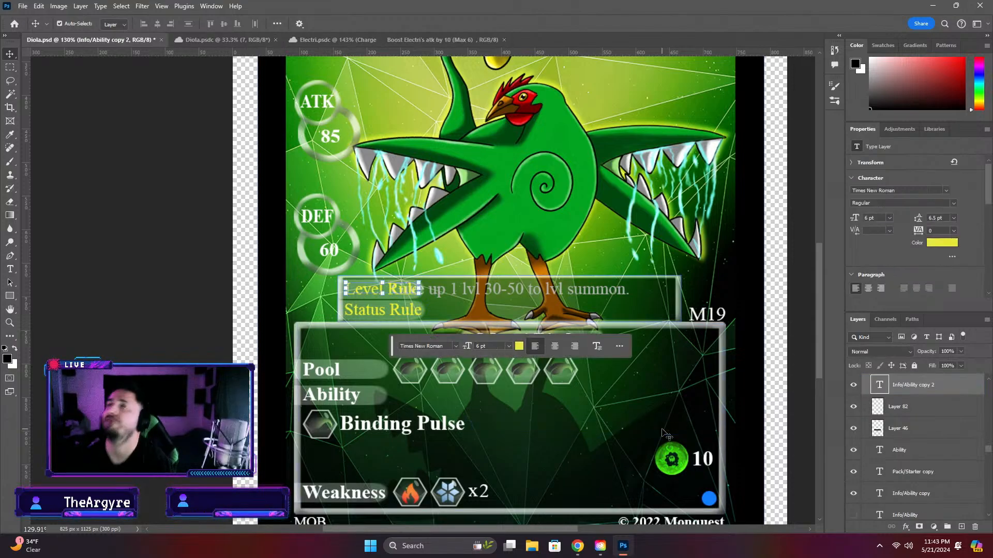
# Browse the cloud files from the home screen to the Status Counter folder and open the Paralyz Counter document
pyautogui.click(346, 44)
pyautogui.click(210, 42)
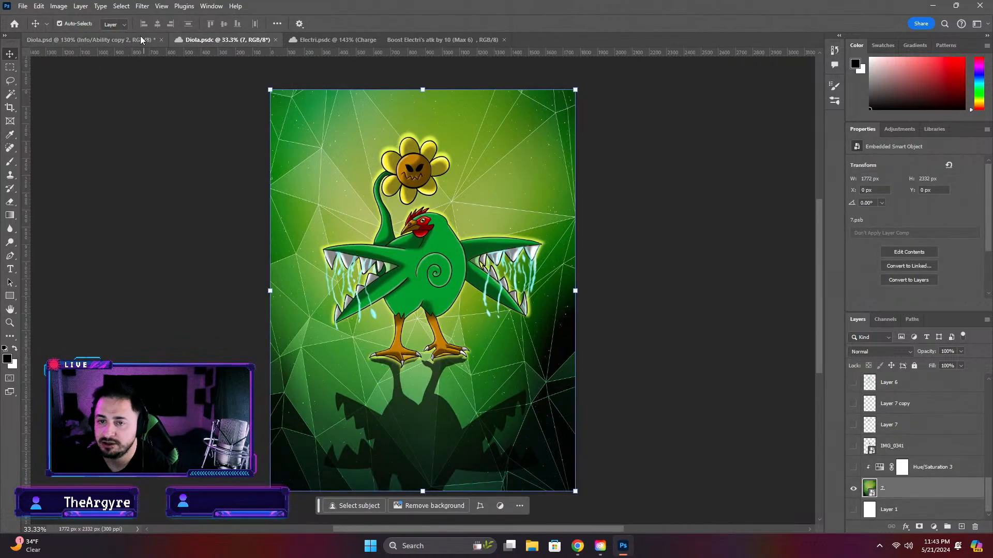
pyautogui.click(116, 40)
pyautogui.click(14, 23)
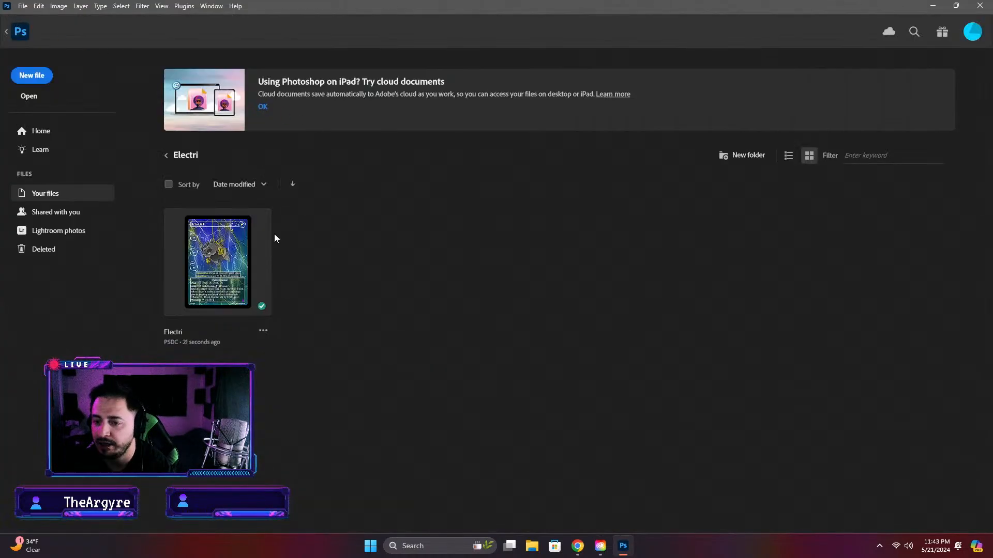
pyautogui.click(168, 157)
pyautogui.click(167, 158)
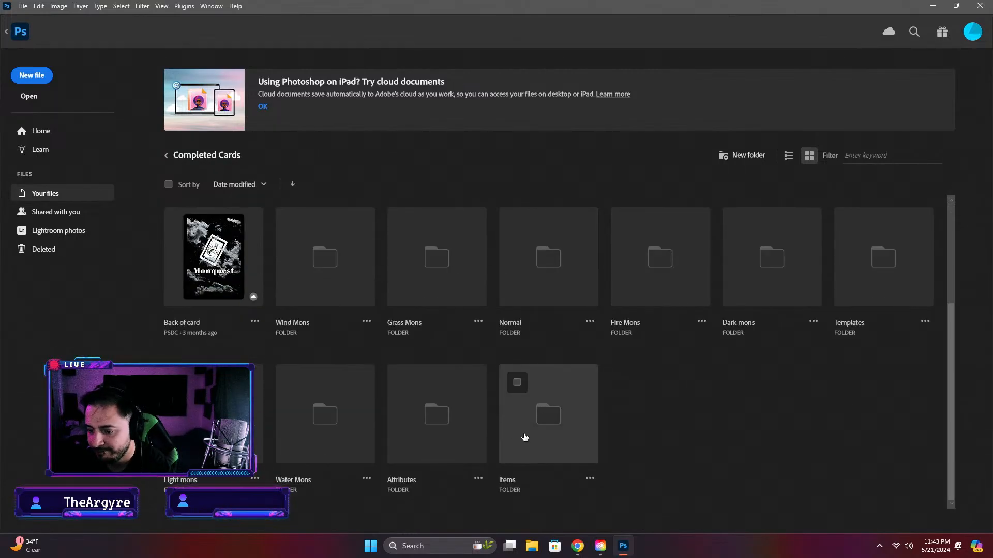
pyautogui.click(164, 157)
pyautogui.scroll(-5, 693, 368)
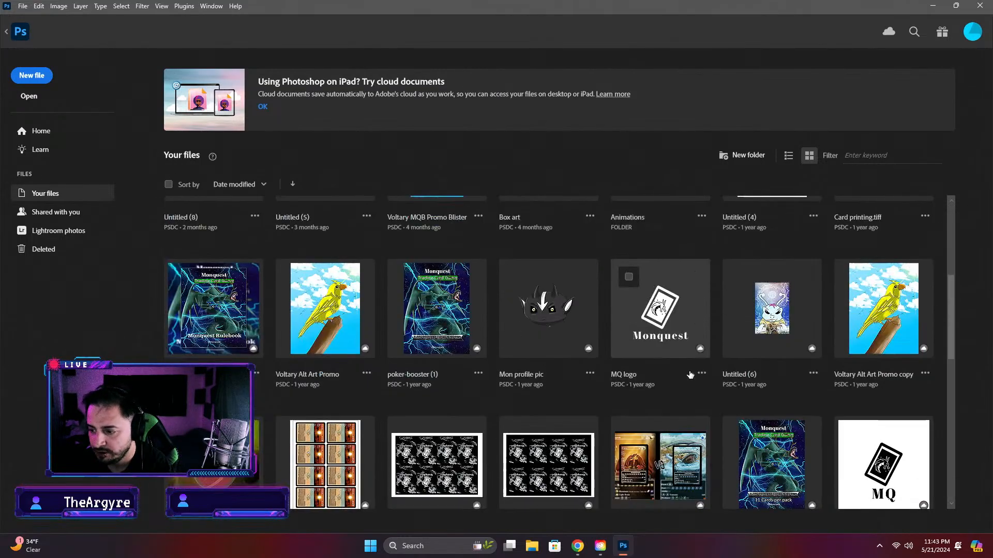
pyautogui.scroll(-5, 692, 368)
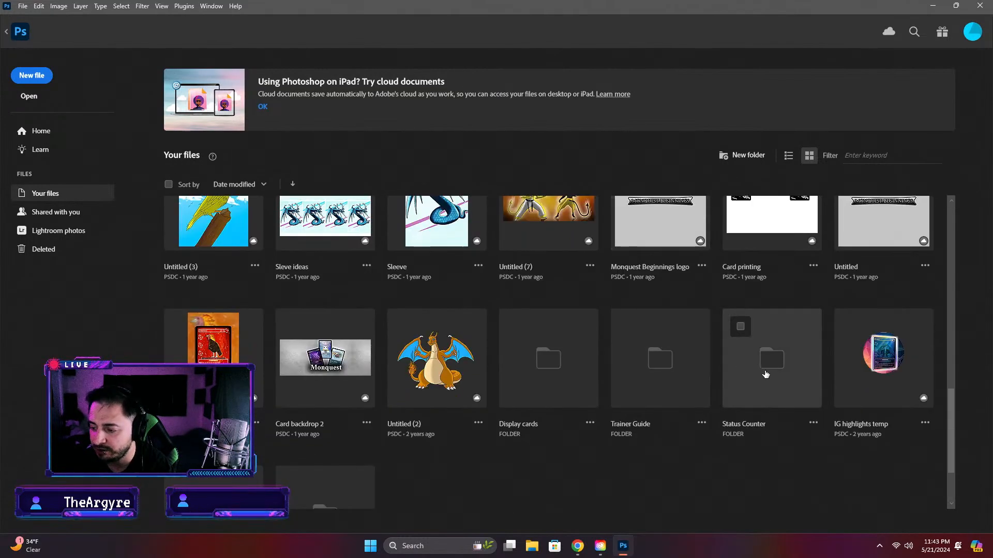
pyautogui.click(763, 364)
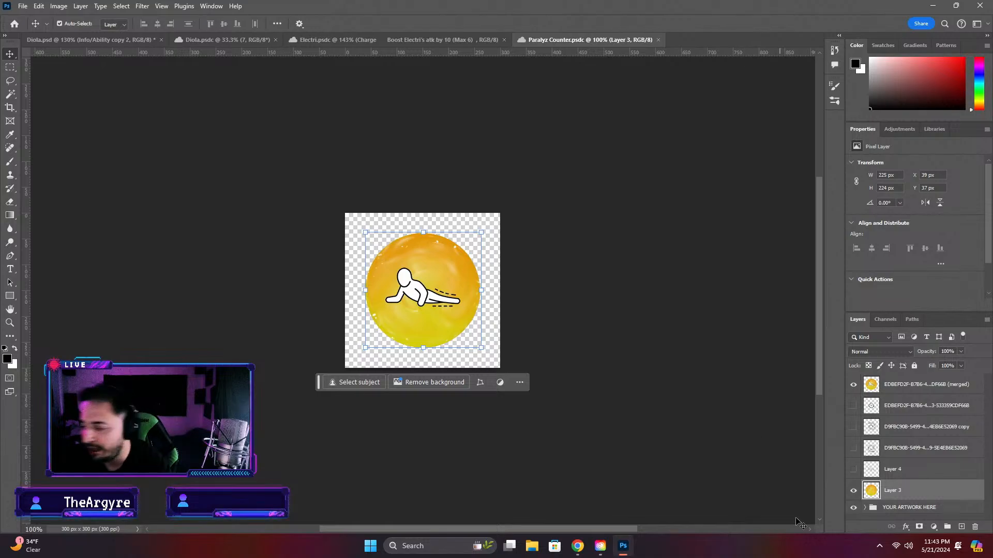
# Copy the merged paralysis counter layer from Paralyz Counter.psdc into Diola.psd
pyautogui.click(922, 398)
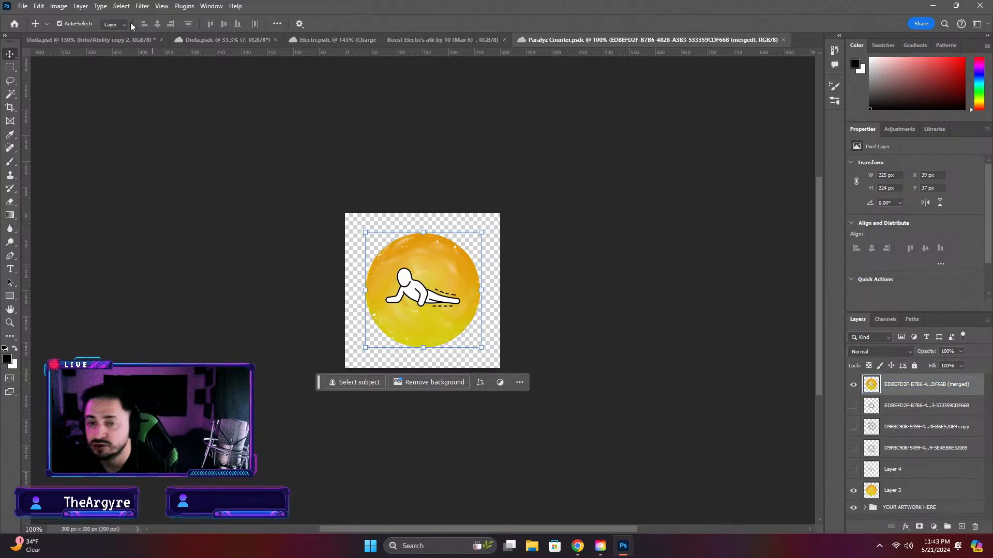
pyautogui.click(110, 40)
pyautogui.hotkey('ctrl', 'v')
# Resize the pasted paralysis counter in Diola.psd to 50 × 50 px and place it at about X 667, Y 863 px, level with Binding Pulse
pyautogui.click(672, 457)
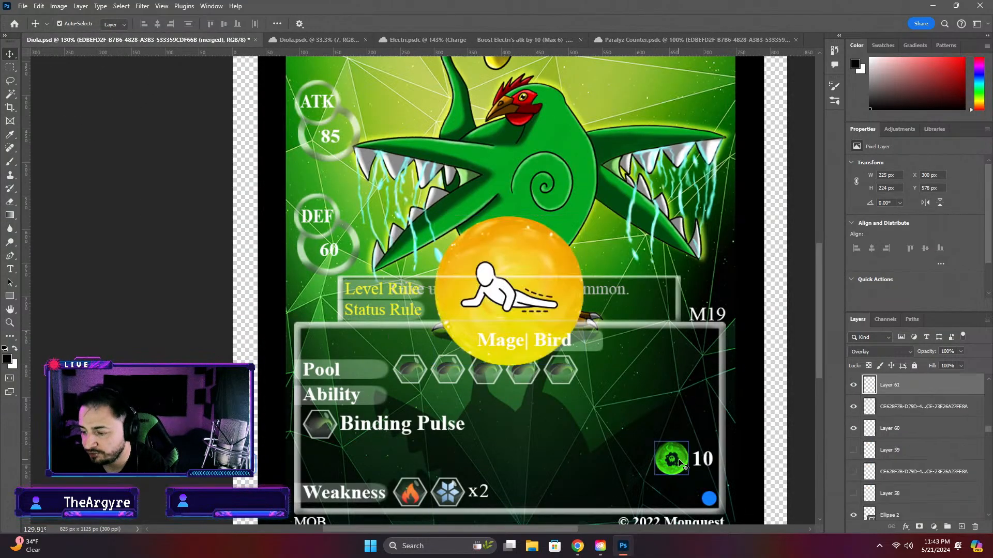
pyautogui.click(543, 261)
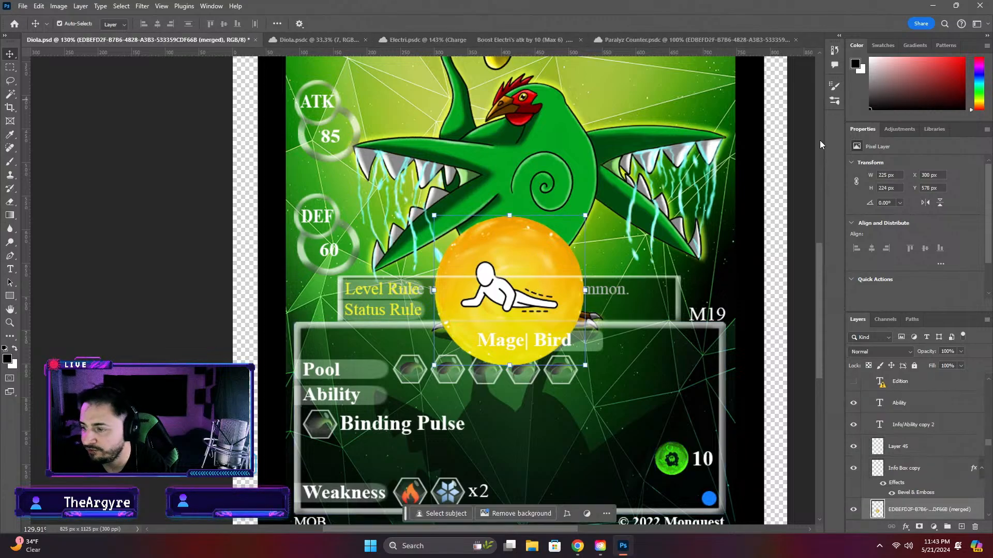
pyautogui.doubleClick(891, 175)
pyautogui.write('50')
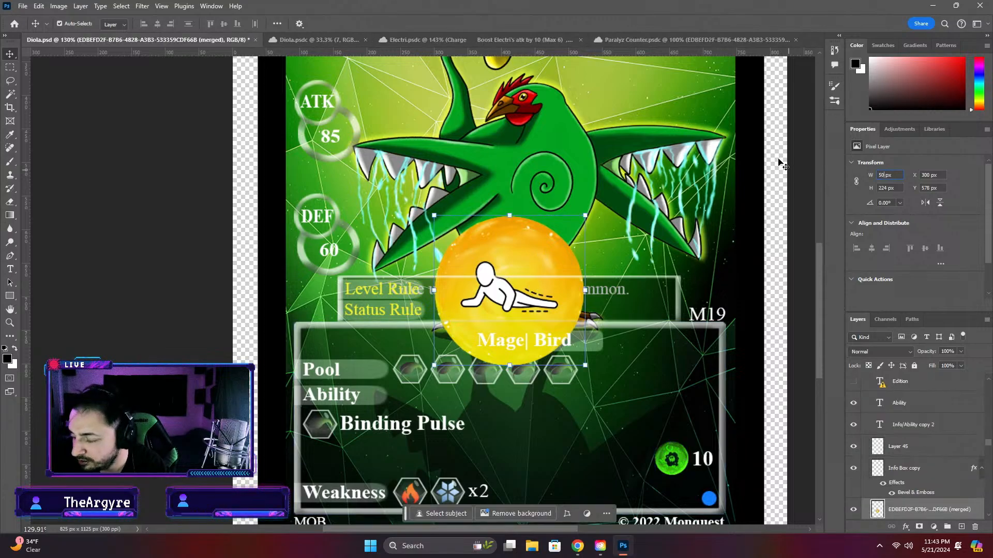
pyautogui.moveTo(897, 187); pyautogui.dragTo(841, 189)
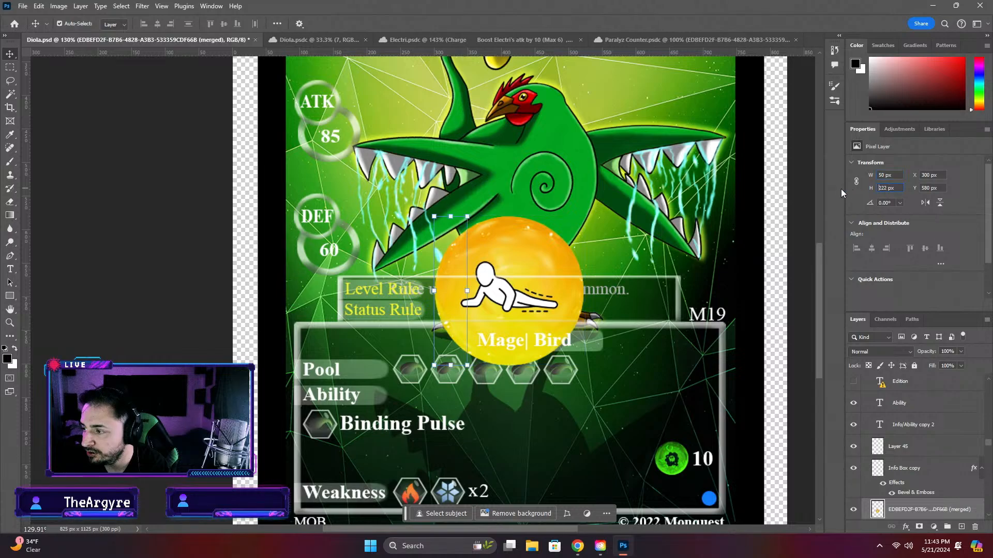
pyautogui.write('50')
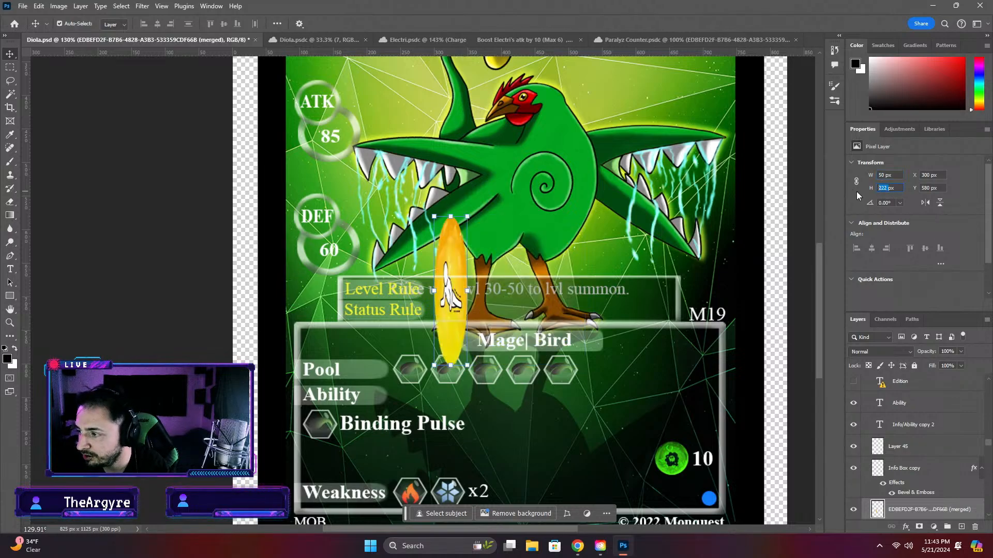
pyautogui.press('Return')
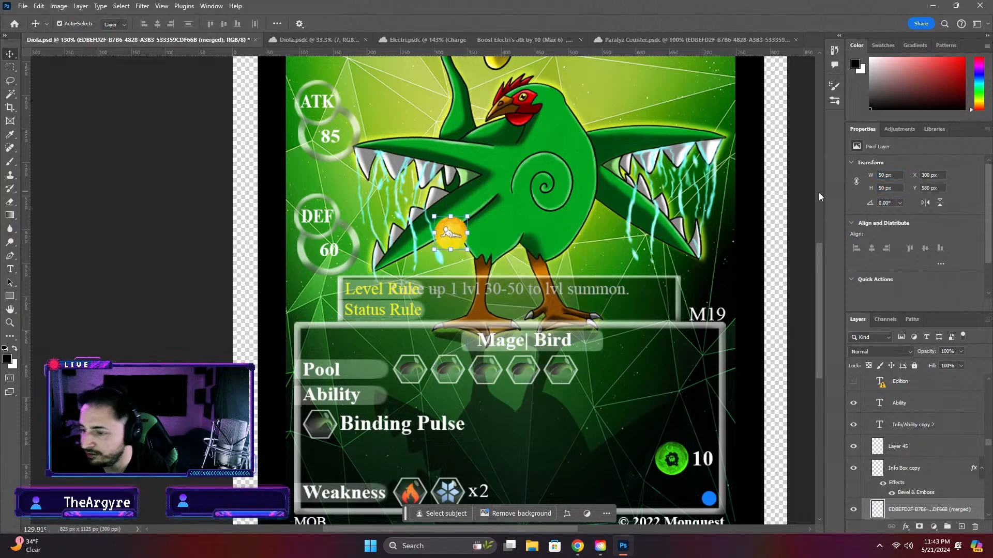
pyautogui.moveTo(465, 255); pyautogui.dragTo(698, 424)
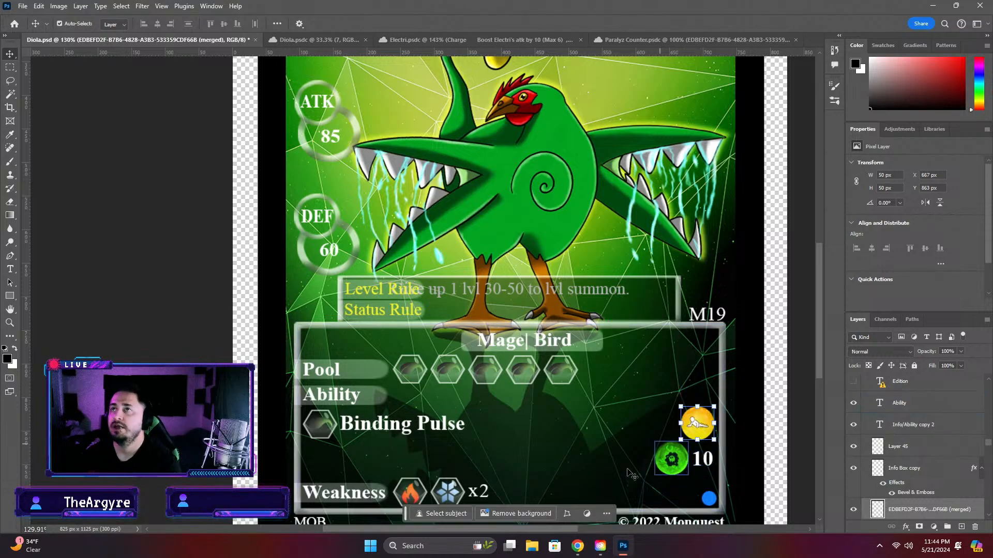
# Delete the value 10 and all layers of the green poison icon below the paralysis counter
pyautogui.doubleClick(704, 459)
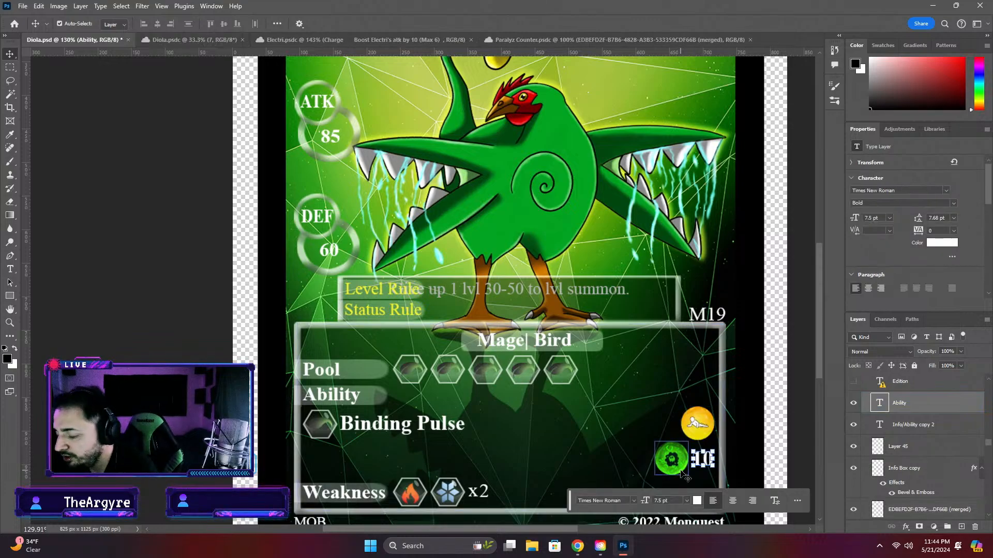
pyautogui.press('Delete')
pyautogui.click(674, 464)
pyautogui.press('Delete')
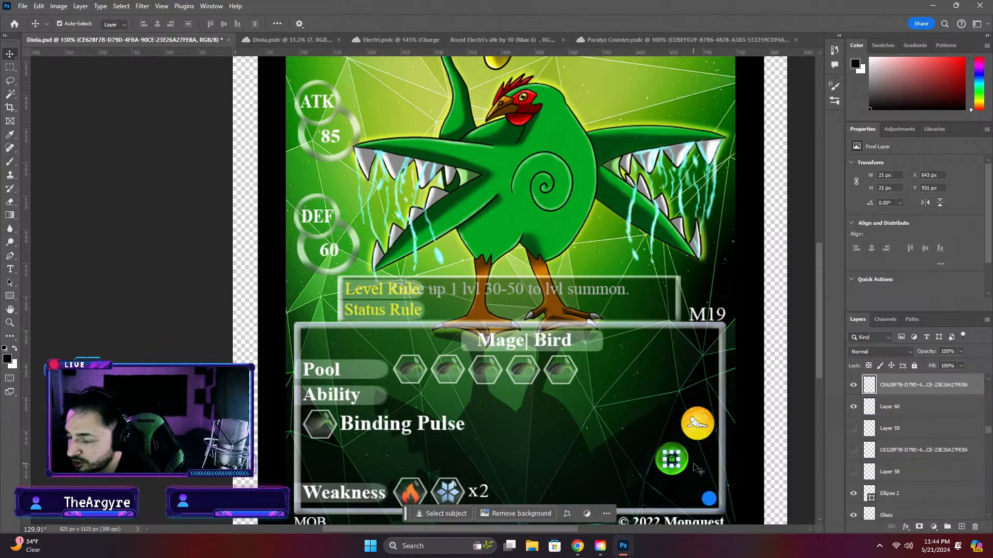
pyautogui.press('Delete')
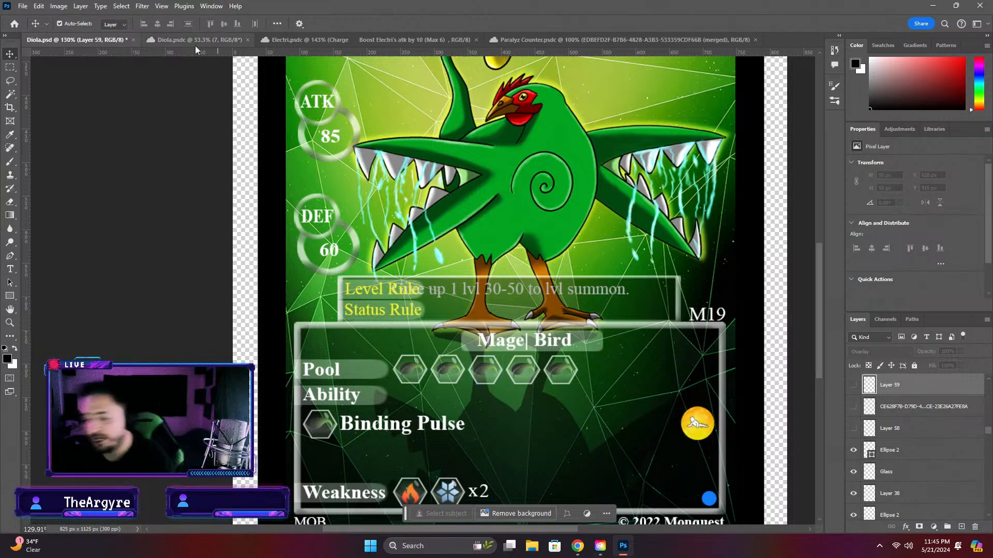
# Switch to the Monquest rules PDF in Chrome and examine the Battlefield layout page, returning to Photoshop when done
pyautogui.click(578, 546)
pyautogui.scroll(5, 759, 385)
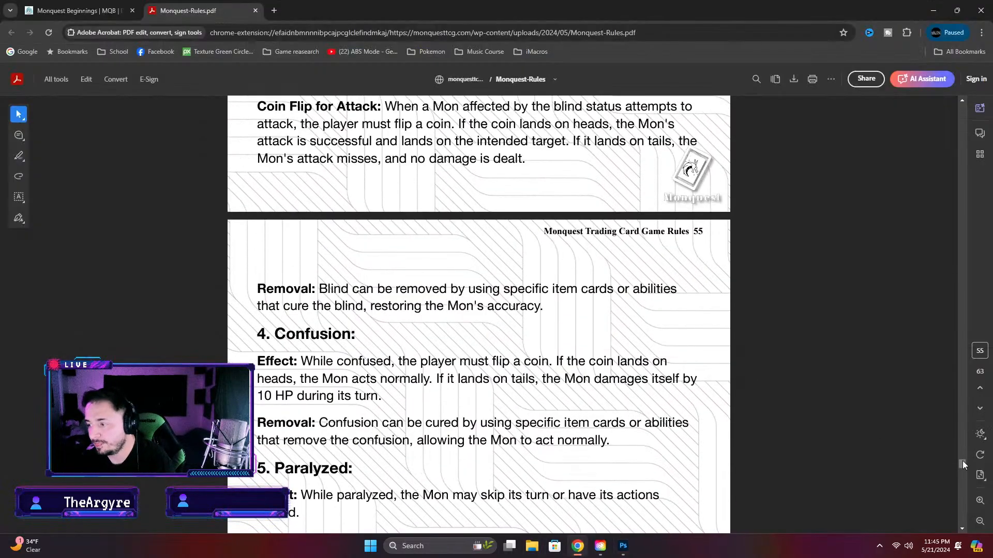
pyautogui.moveTo(963, 465); pyautogui.dragTo(957, 300)
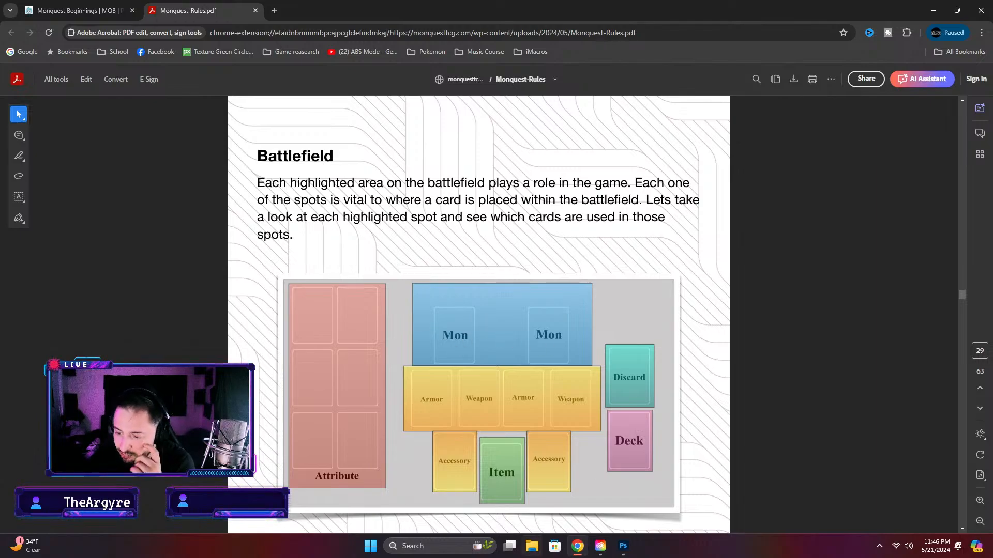
pyautogui.moveTo(612, 554)
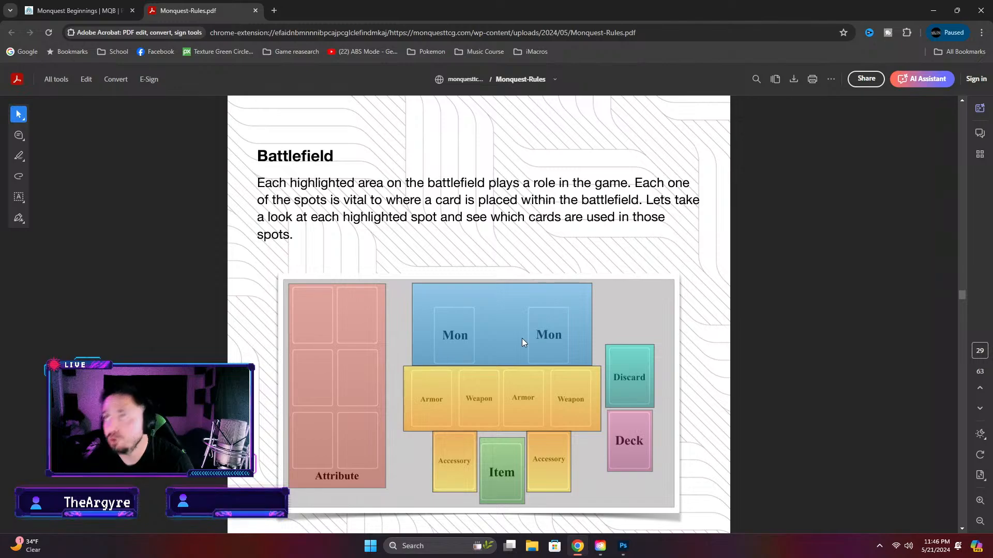
pyautogui.click(624, 546)
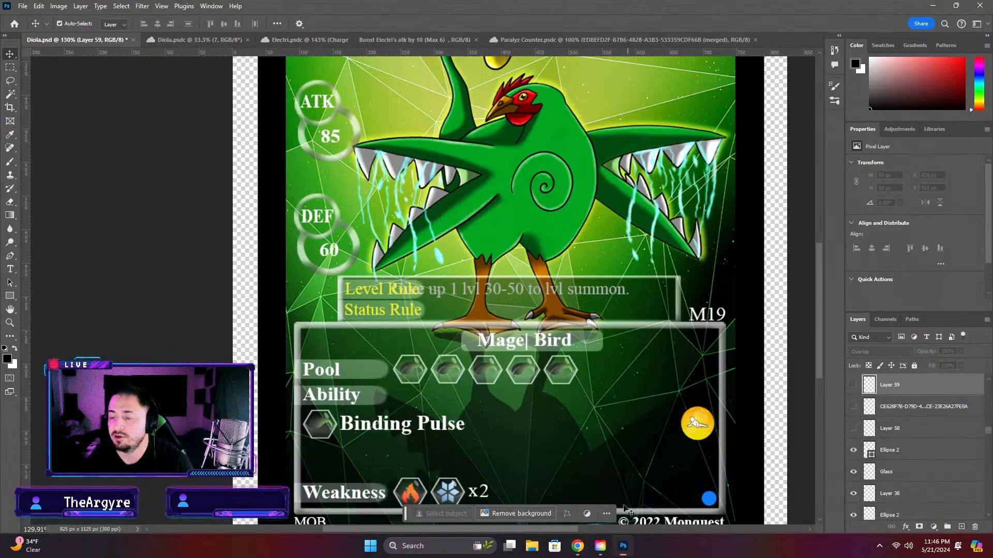
pyautogui.scroll(-2, 322, 338)
pyautogui.scroll(-2, 322, 338)
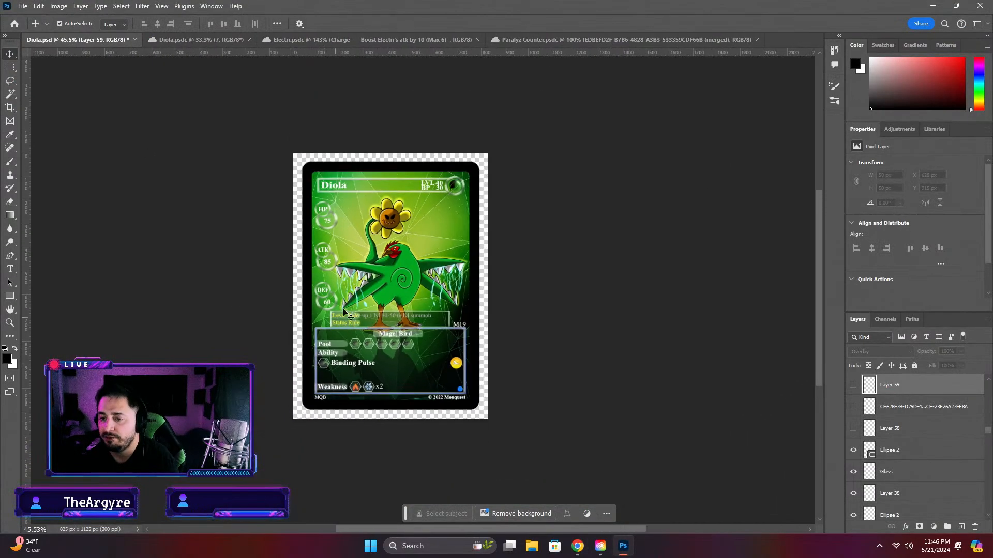
pyautogui.click(361, 289)
pyautogui.click(659, 254)
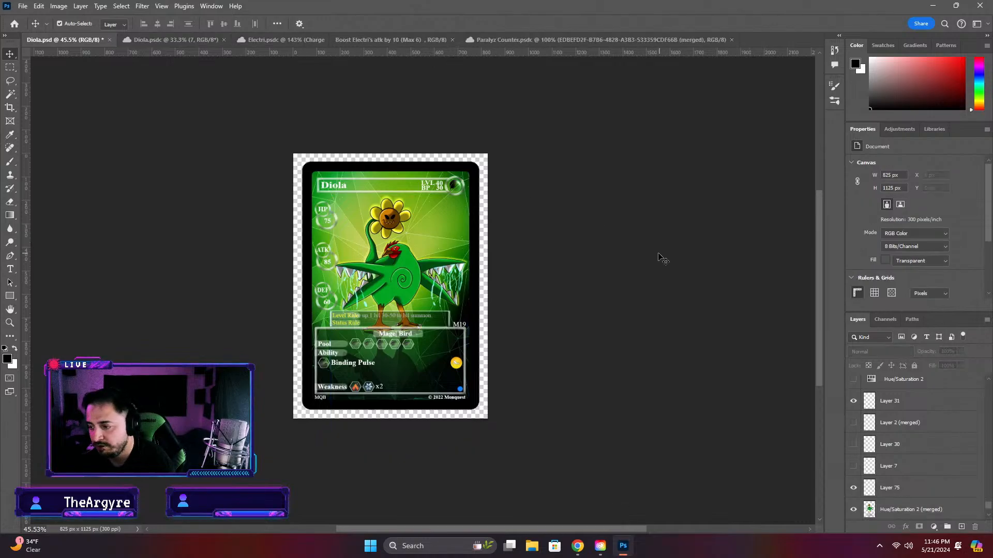
pyautogui.click(473, 181)
pyautogui.scroll(3, 475, 223)
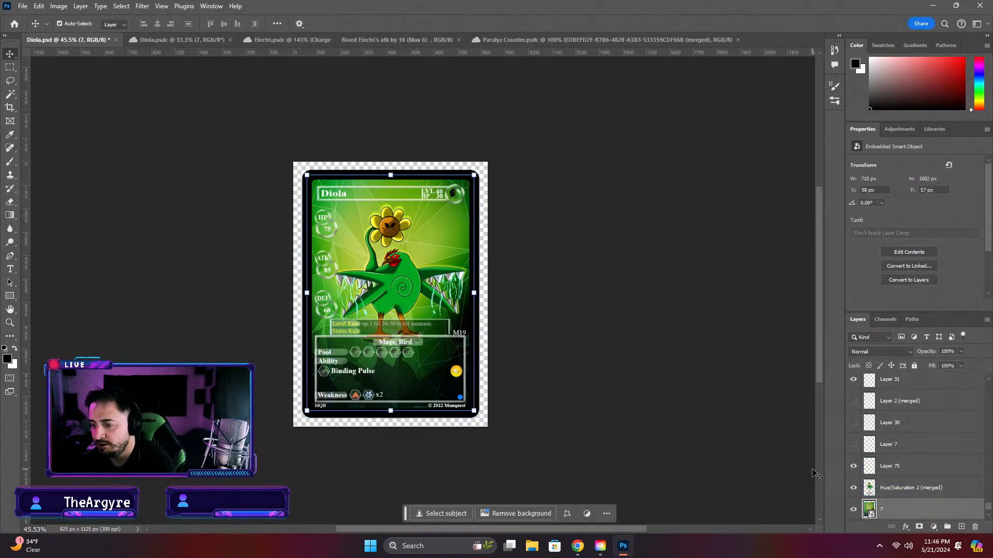
pyautogui.scroll(-2, 475, 224)
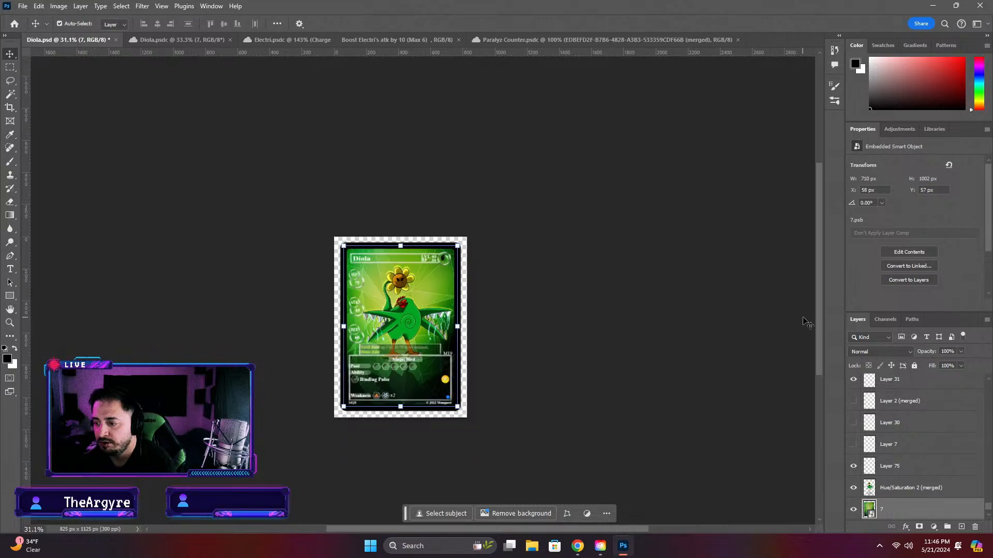
pyautogui.scroll(5, 470, 365)
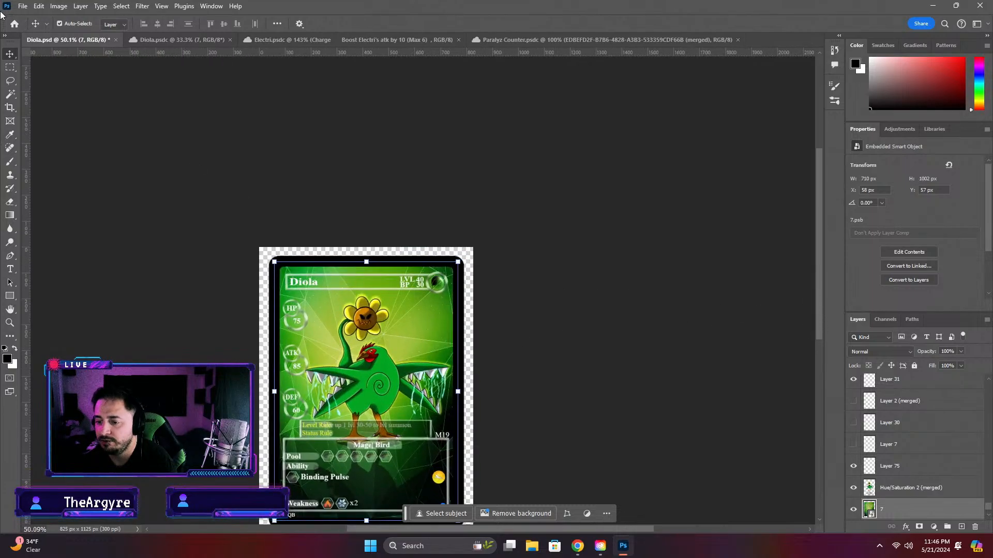
# Browse the cloud files from the Status Counter folder to Completed Cards and open the GrassTemplate document
pyautogui.click(15, 24)
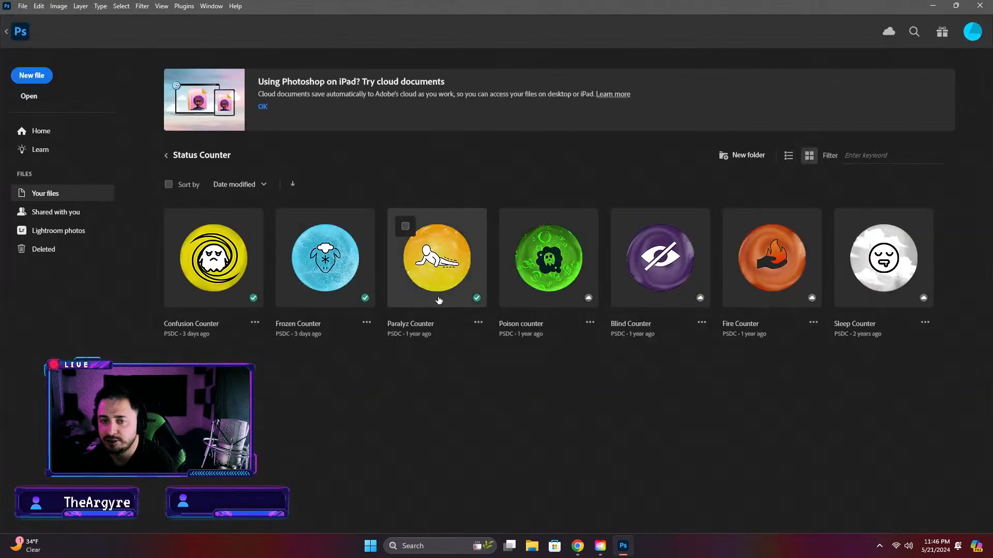
pyautogui.click(168, 156)
pyautogui.scroll(-15, 641, 337)
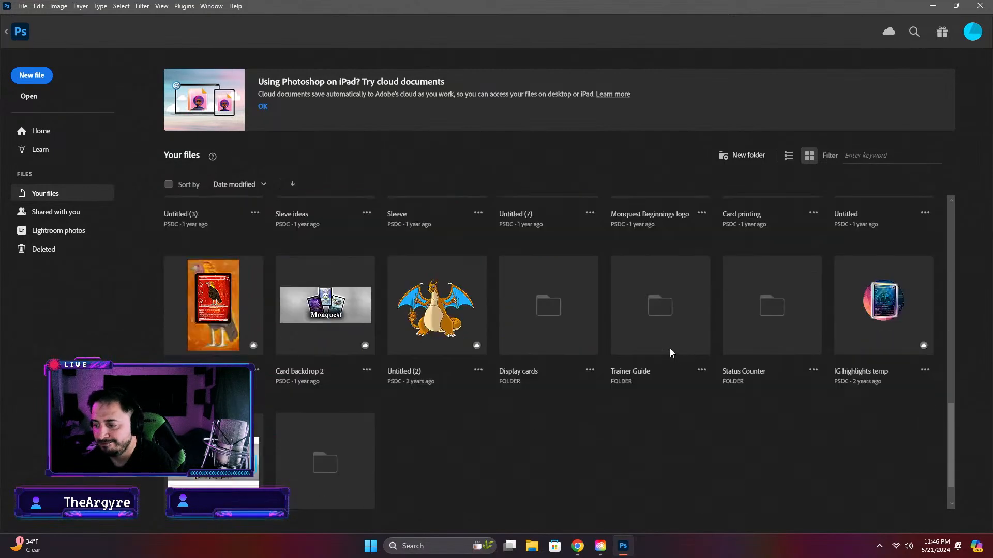
pyautogui.scroll(12, 553, 423)
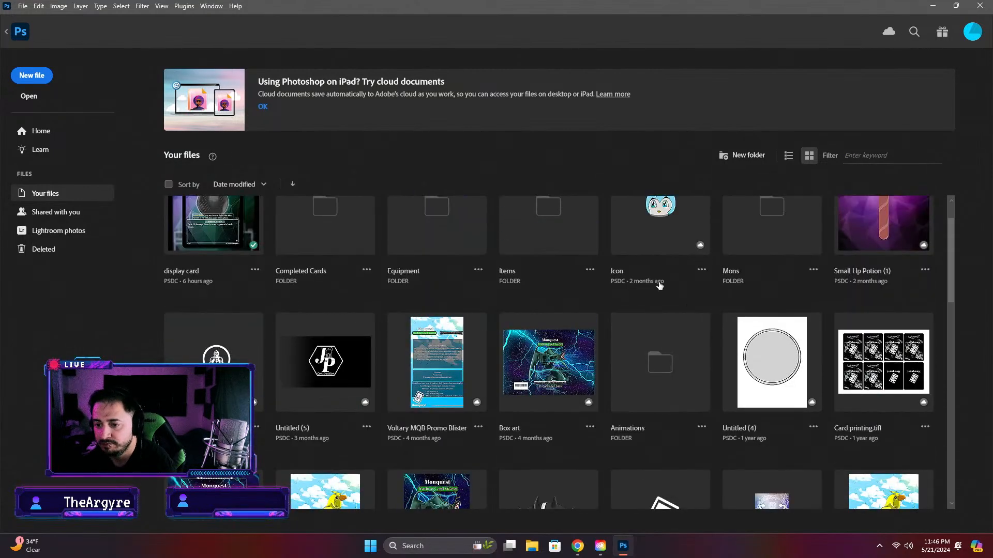
pyautogui.click(372, 303)
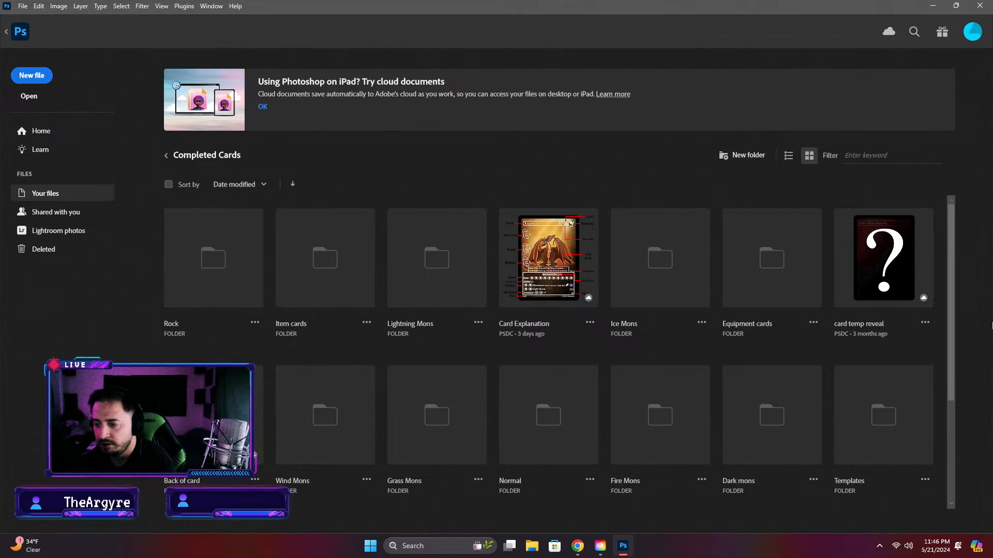
pyautogui.scroll(-3, 762, 336)
pyautogui.click(437, 447)
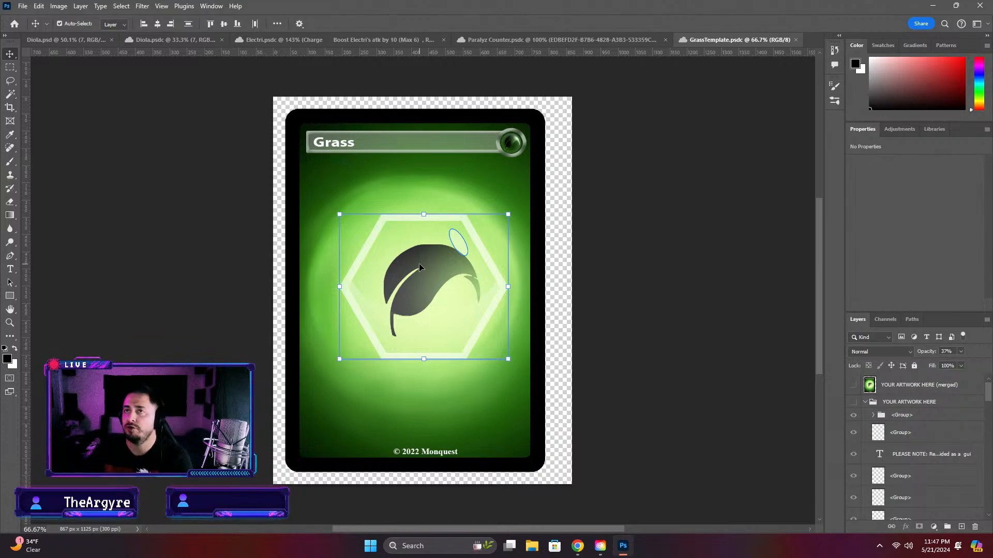
# Glance at the rules PDF in Chrome, return to Diola.psd in Photoshop and examine the card's pool and ability area
pyautogui.click(578, 546)
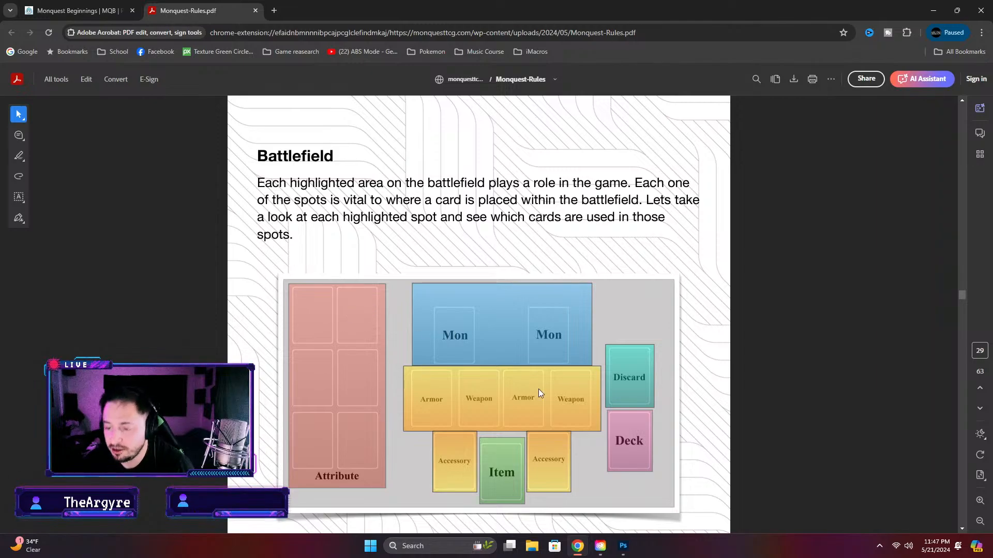
pyautogui.click(624, 548)
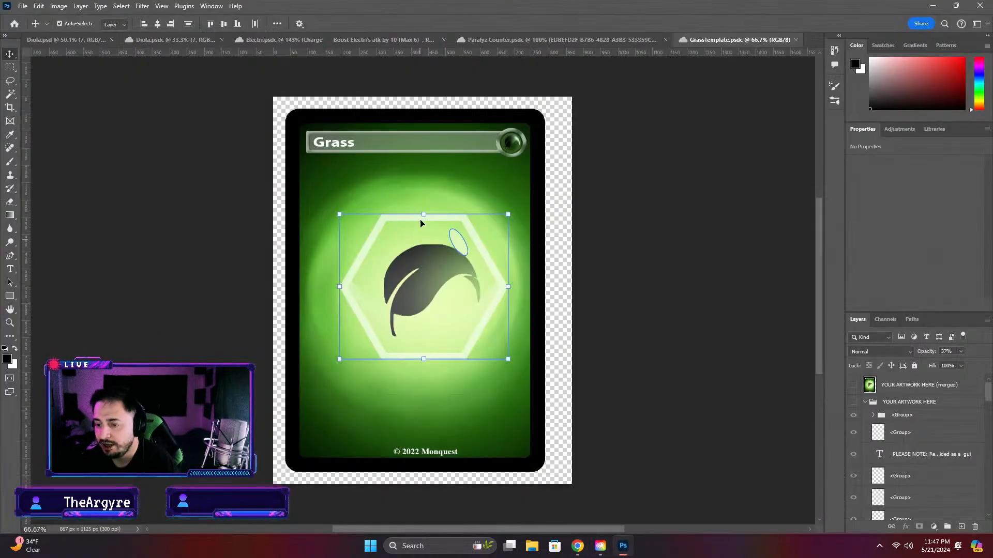
pyautogui.click(69, 42)
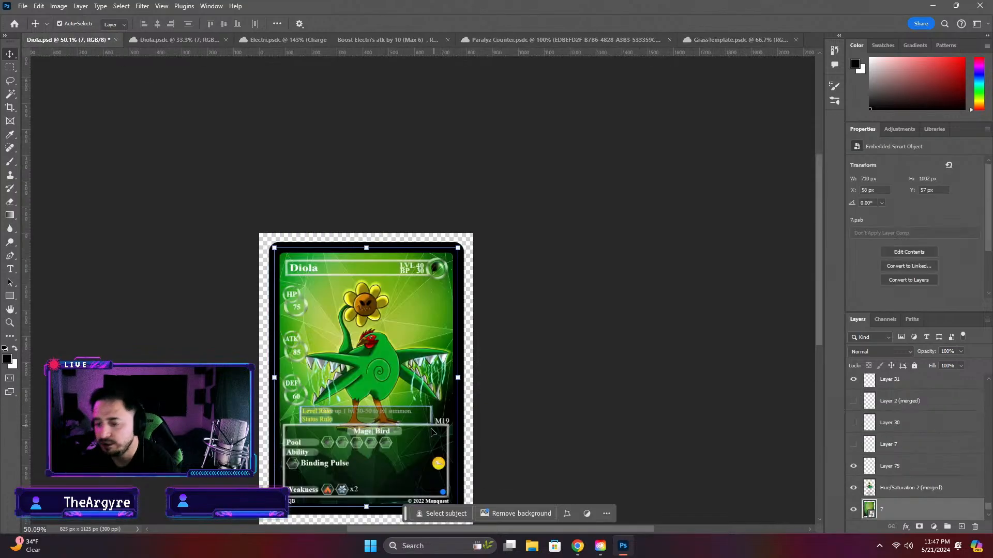
pyautogui.scroll(3, 271, 468)
pyautogui.scroll(2, 271, 468)
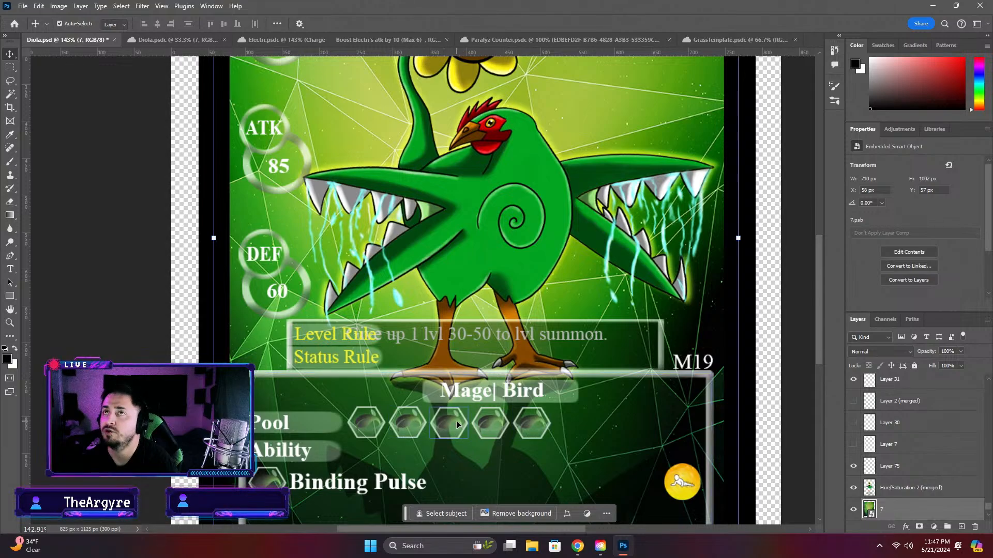
pyautogui.scroll(1, 304, 468)
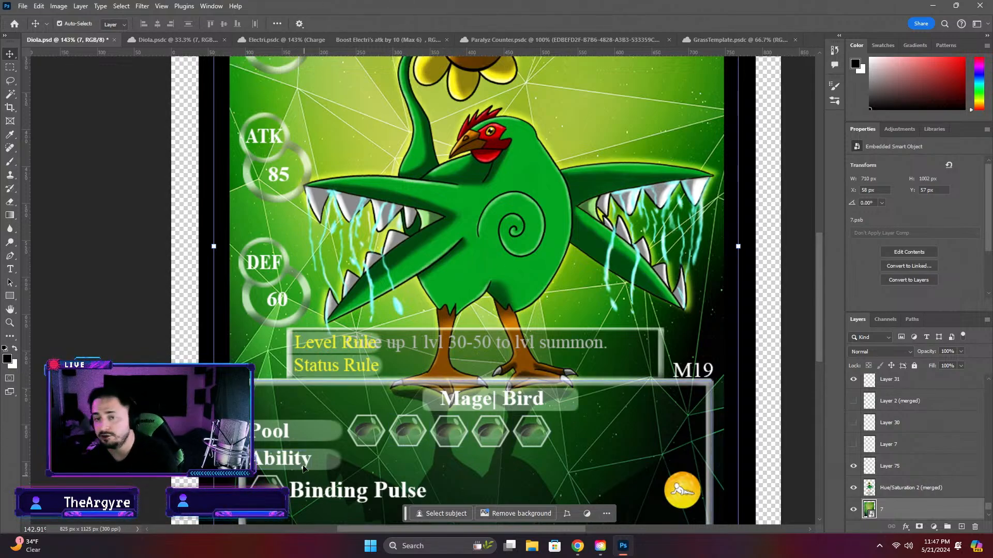
# Examine the item cards on the Monquest Beginnings page in Chrome, including the Blockade card's details, and return to Diola.psd in Photoshop
pyautogui.click(578, 546)
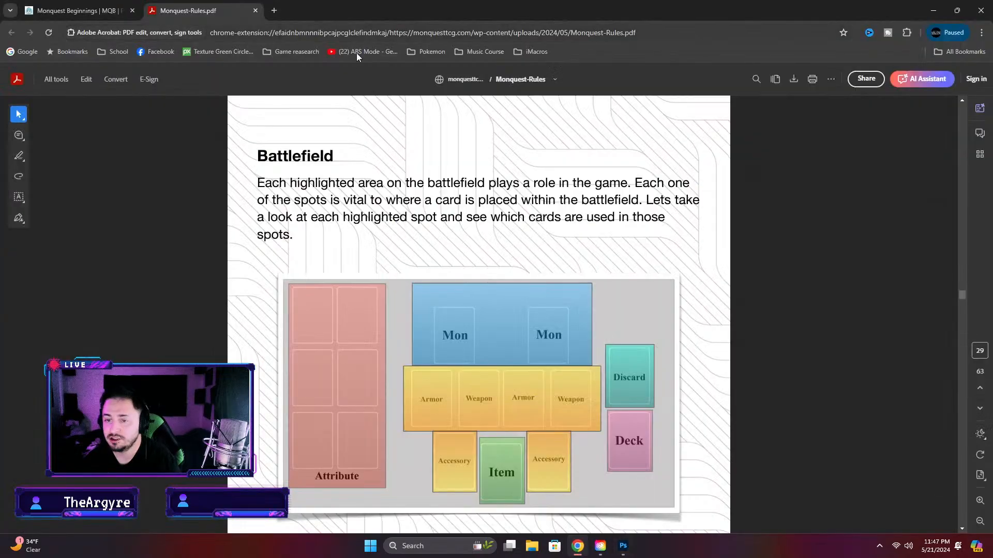
pyautogui.click(77, 10)
pyautogui.scroll(3, 325, 150)
pyautogui.scroll(-12, 362, 171)
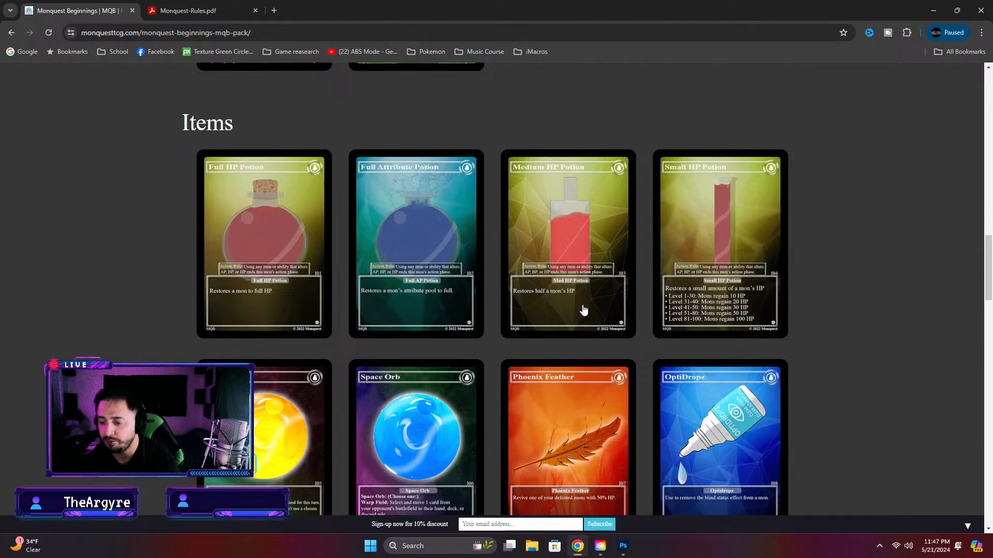
pyautogui.scroll(-7, 585, 315)
pyautogui.scroll(-7, 556, 353)
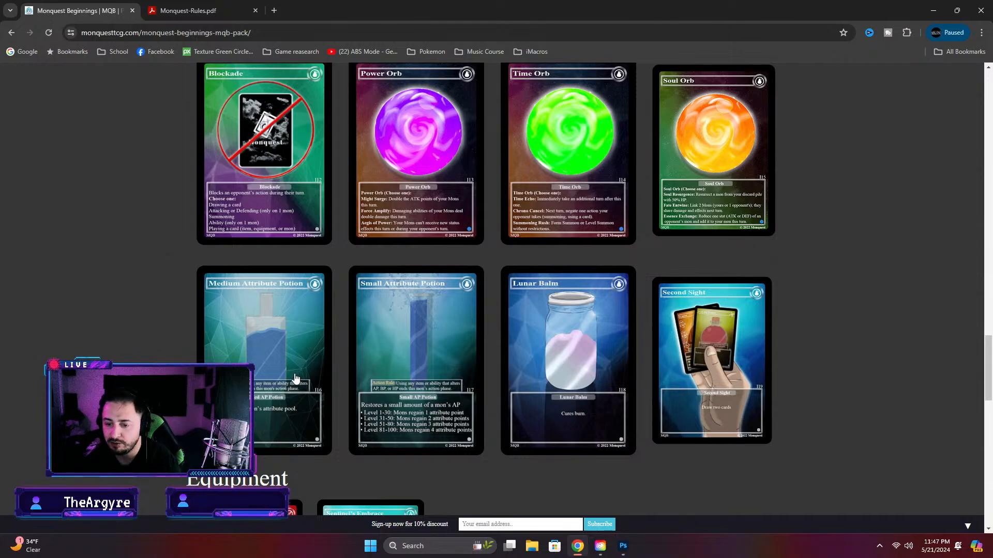
pyautogui.click(267, 134)
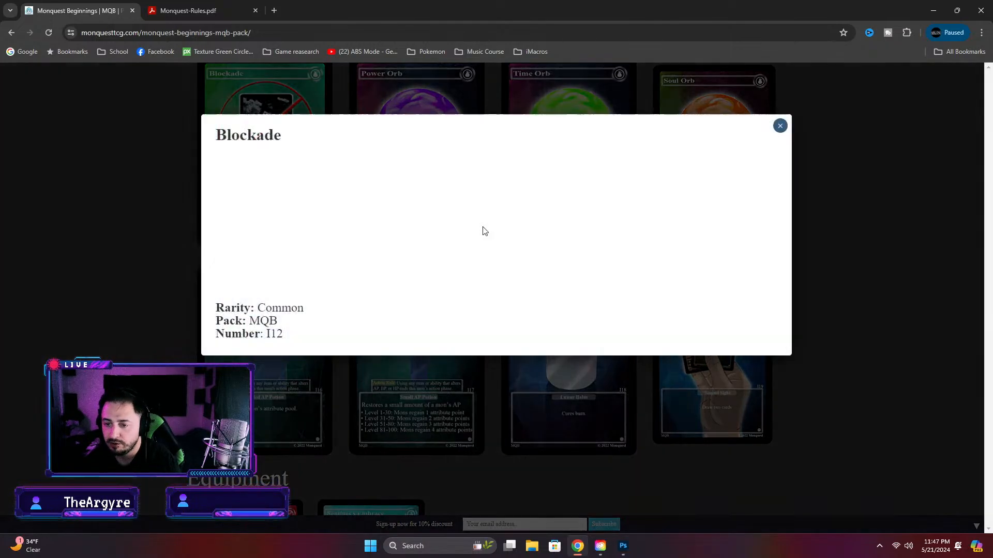
pyautogui.click(779, 125)
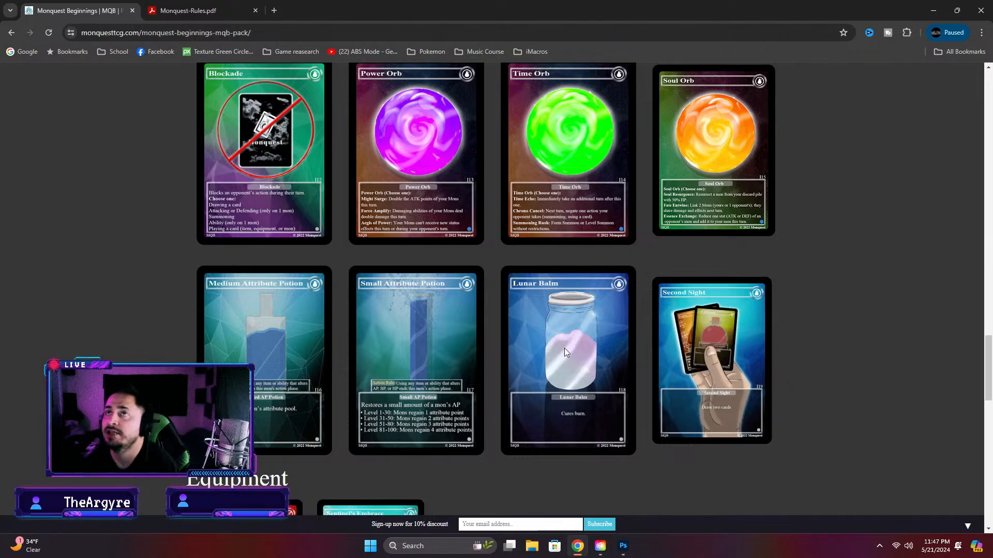
pyautogui.click(623, 546)
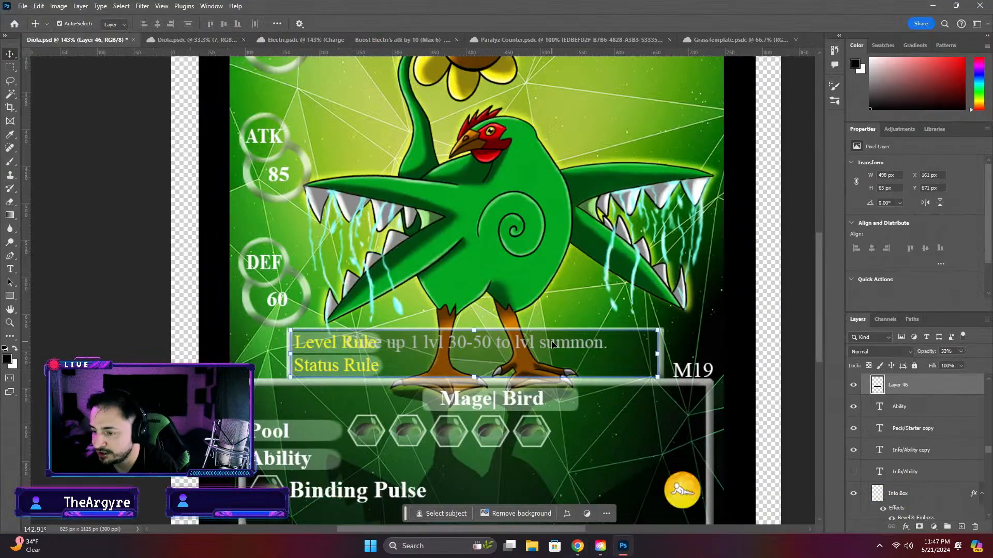
# Move the semi-transparent Layer 46 down the layer stack to directly above the Info Box layer
pyautogui.moveTo(896, 407)
pyautogui.mouseDown()
pyautogui.moveTo(880, 384)
pyautogui.moveTo(882, 396)
pyautogui.mouseUp()
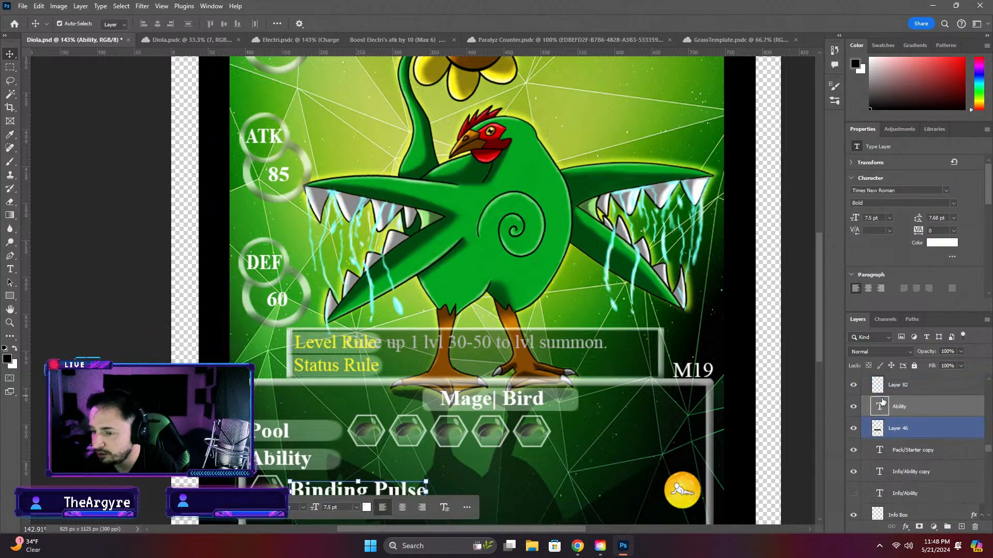
pyautogui.hotkey('ctrl', 'z')
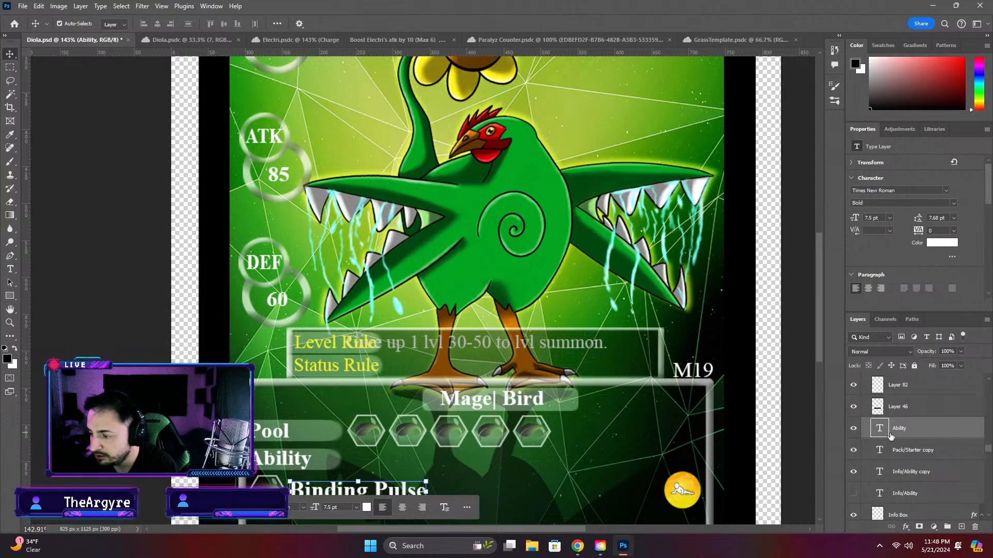
pyautogui.moveTo(910, 404); pyautogui.dragTo(912, 488)
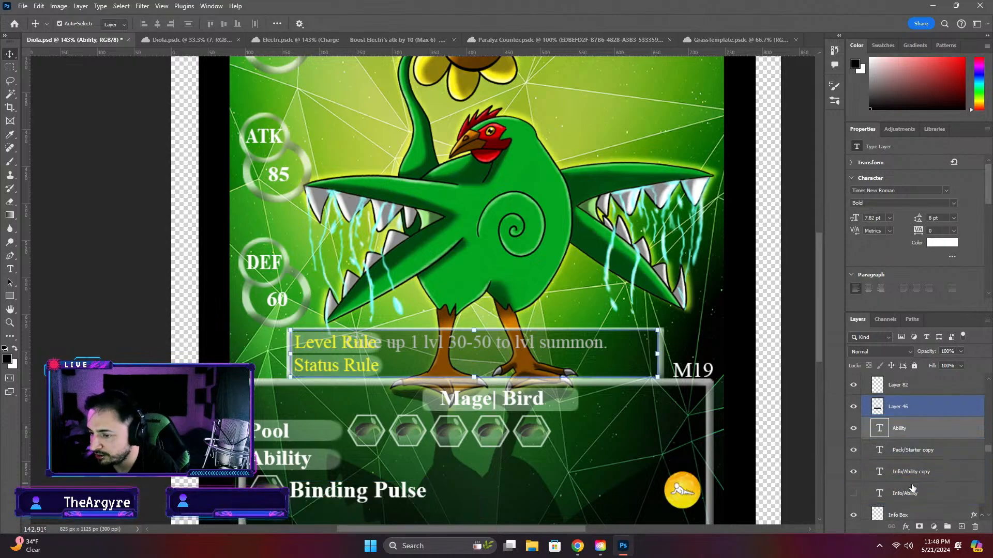
pyautogui.scroll(-3, 910, 491)
pyautogui.click(915, 459)
pyautogui.moveTo(915, 410); pyautogui.dragTo(916, 454)
pyautogui.scroll(-2, 916, 454)
pyautogui.click(876, 407)
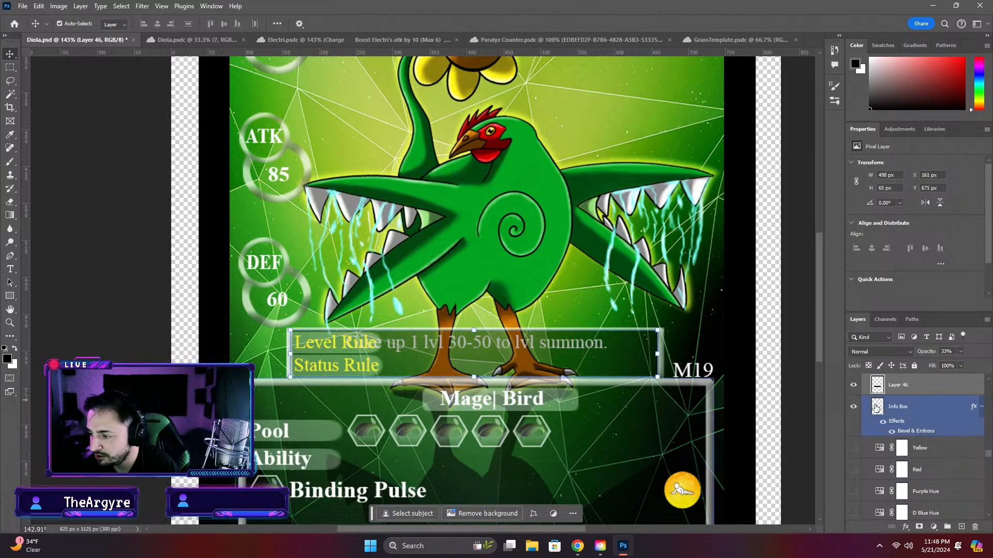
# Hide and show the Info Box layer and Layer 46 to check which part of the card each one covers
pyautogui.click(852, 409)
pyautogui.click(853, 408)
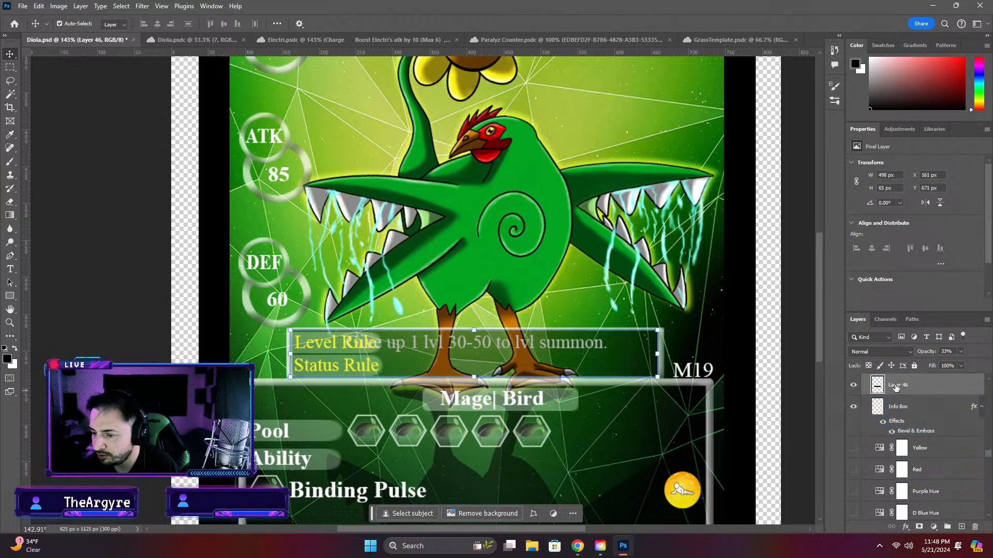
pyautogui.click(962, 420)
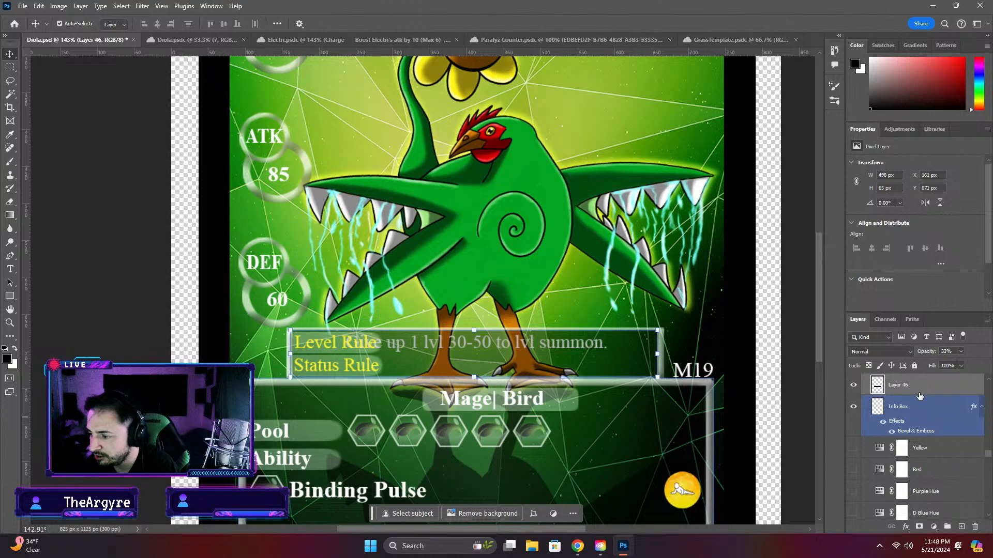
pyautogui.hotkey('ctrl', 'z')
pyautogui.hotkey('ctrl', 'z')
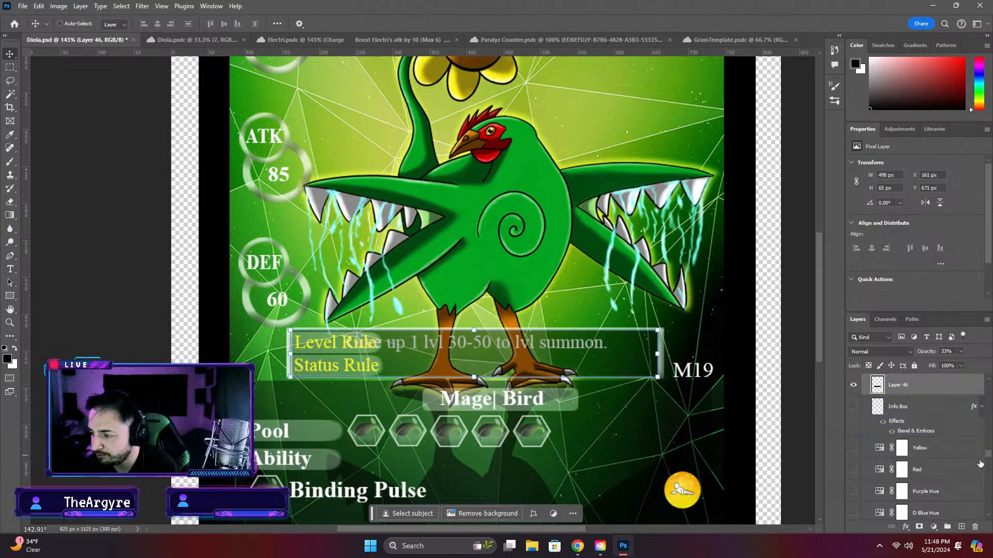
pyautogui.click(854, 385)
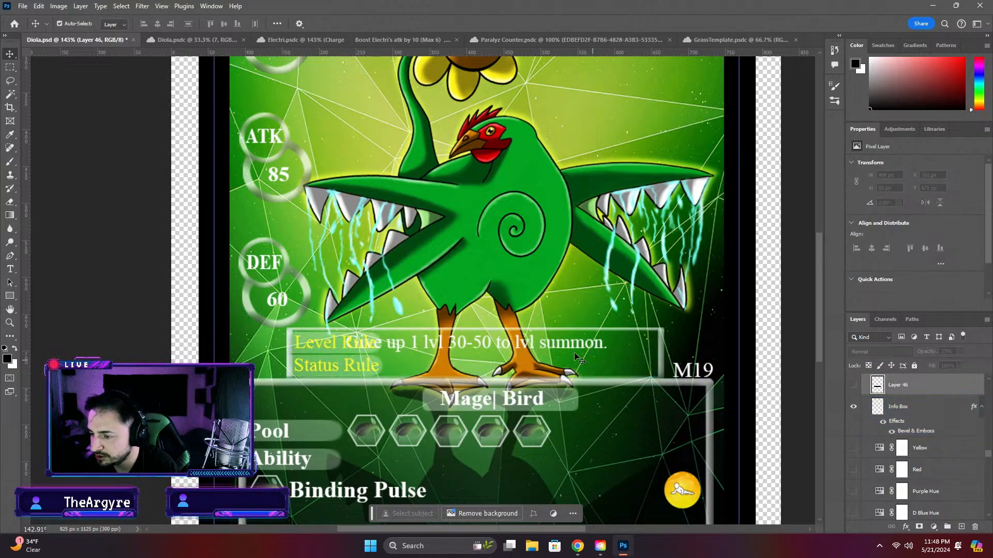
# Move the Rule text layer directly above Layer 46 so the summon rule text sits over the dark box
pyautogui.click(478, 344)
pyautogui.moveTo(901, 511); pyautogui.dragTo(862, 435)
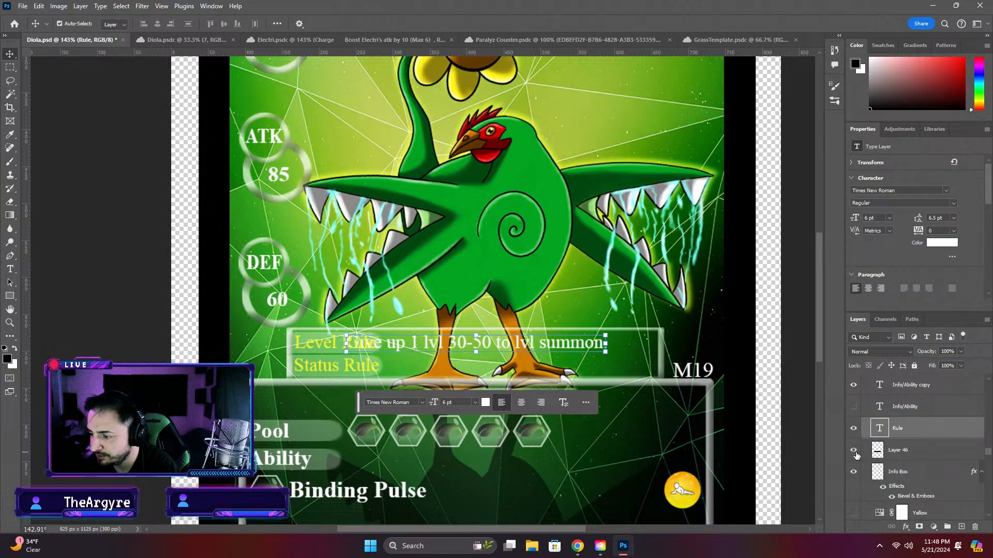
pyautogui.click(802, 388)
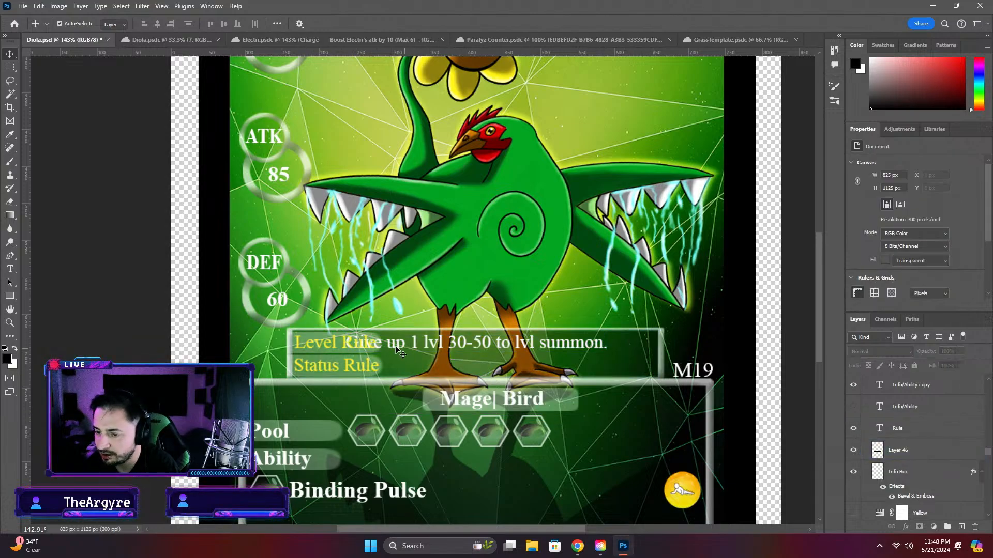
# Shift the text "Give up 1 lvl 30-50 to lvl summon." about 53 px right, clear of the Level Rule label, and save the card
pyautogui.moveTo(397, 350); pyautogui.dragTo(443, 355)
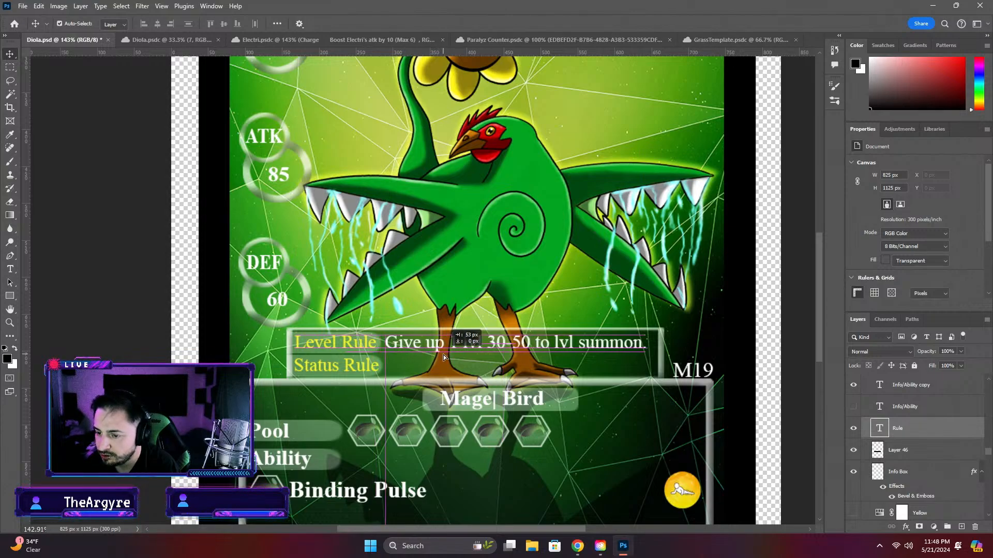
pyautogui.click(813, 379)
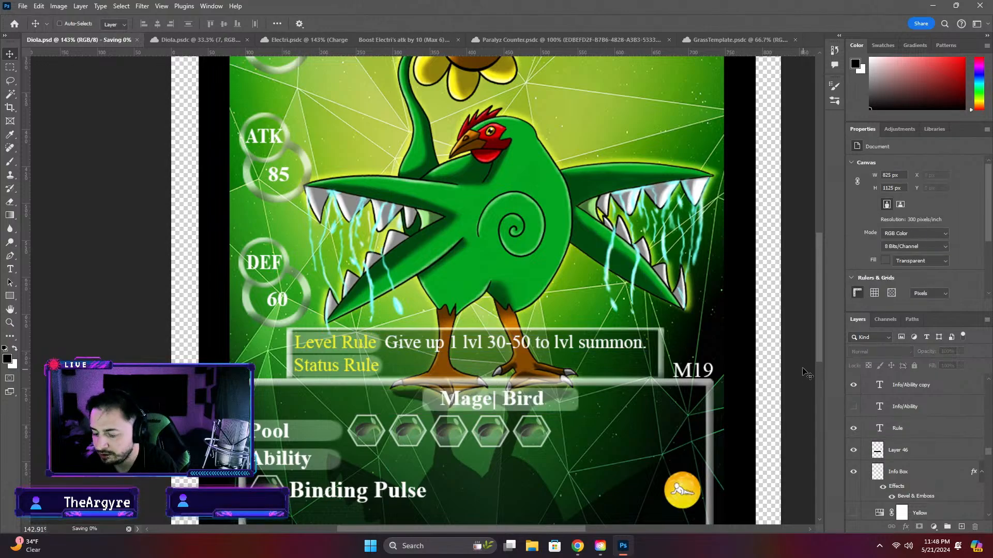
pyautogui.hotkey('ctrl', 's')
pyautogui.click(646, 336)
pyautogui.scroll(-3, 346, 385)
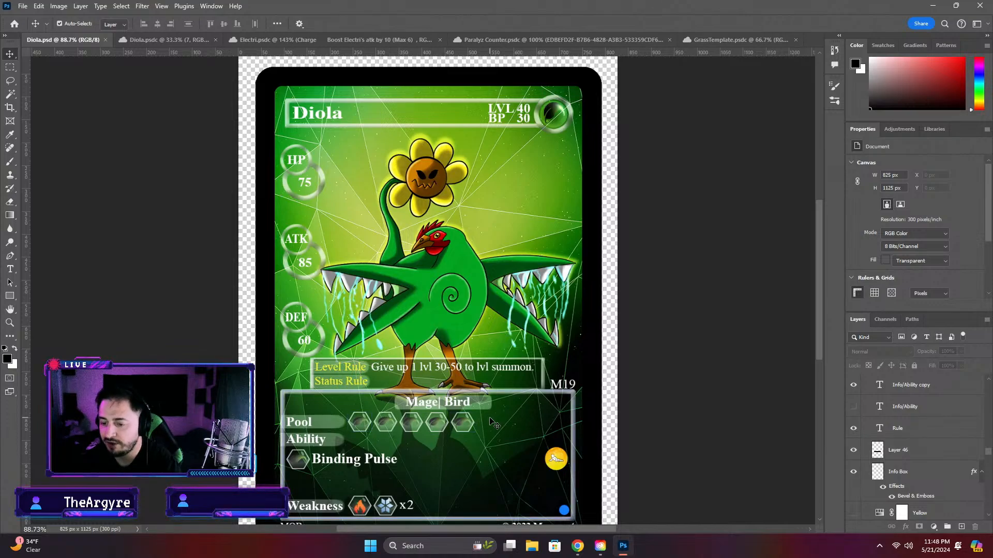
pyautogui.click(372, 385)
pyautogui.click(385, 376)
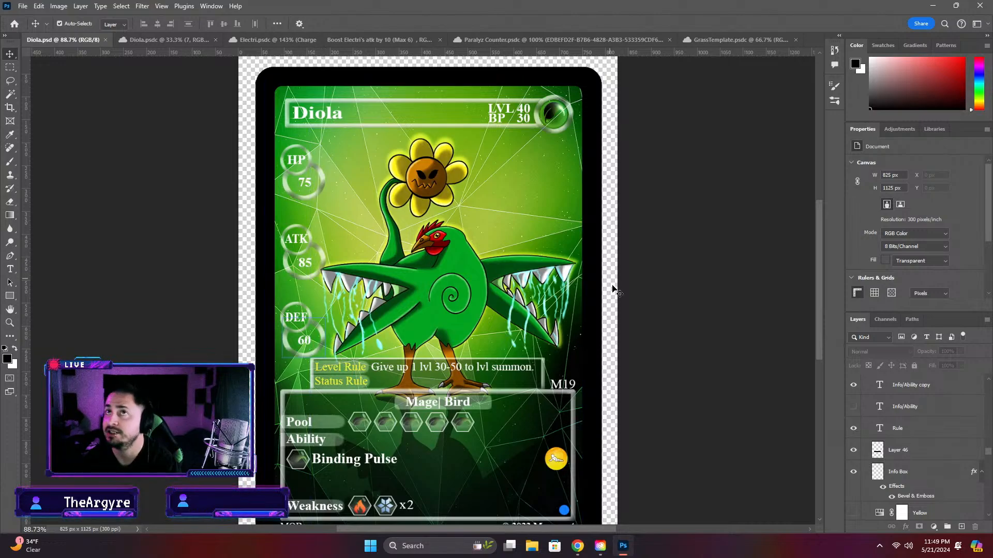
# Compare the card's Weakness row with the Weakness Chart in the Monquest rules PDF in Chrome, returning to Photoshop when done
pyautogui.scroll(-3, 613, 321)
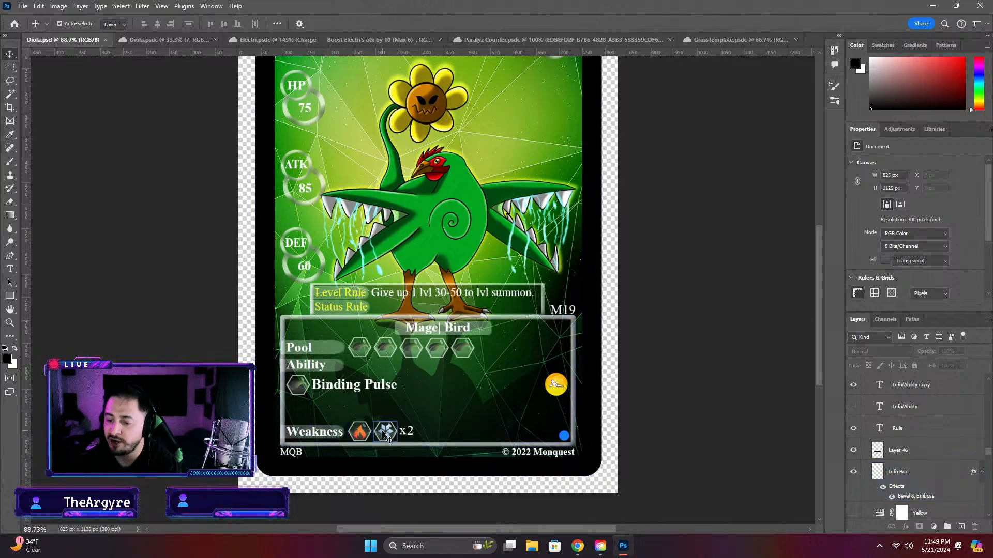
pyautogui.click(578, 546)
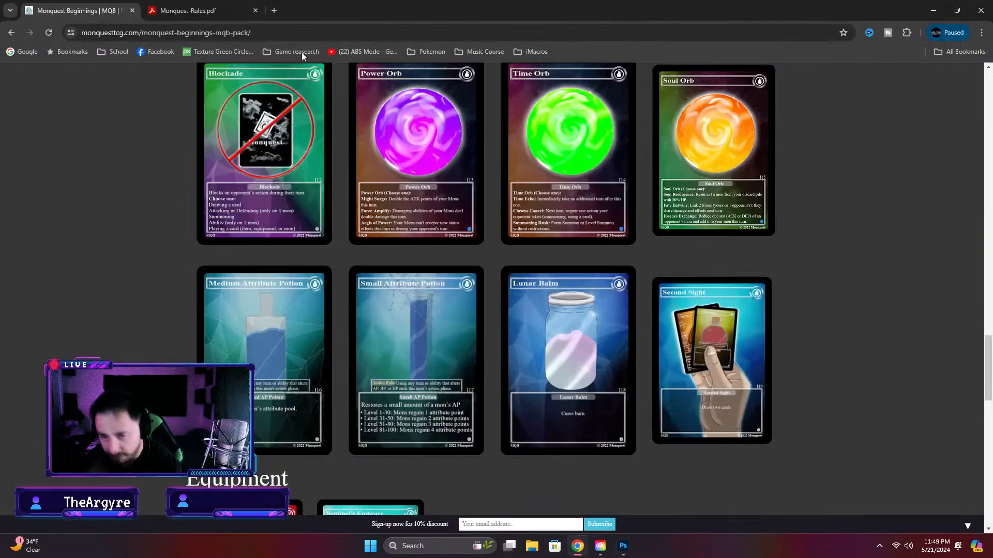
pyautogui.click(202, 11)
pyautogui.moveTo(962, 294); pyautogui.dragTo(947, 520)
pyautogui.scroll(2, 497, 281)
pyautogui.scroll(2, 486, 238)
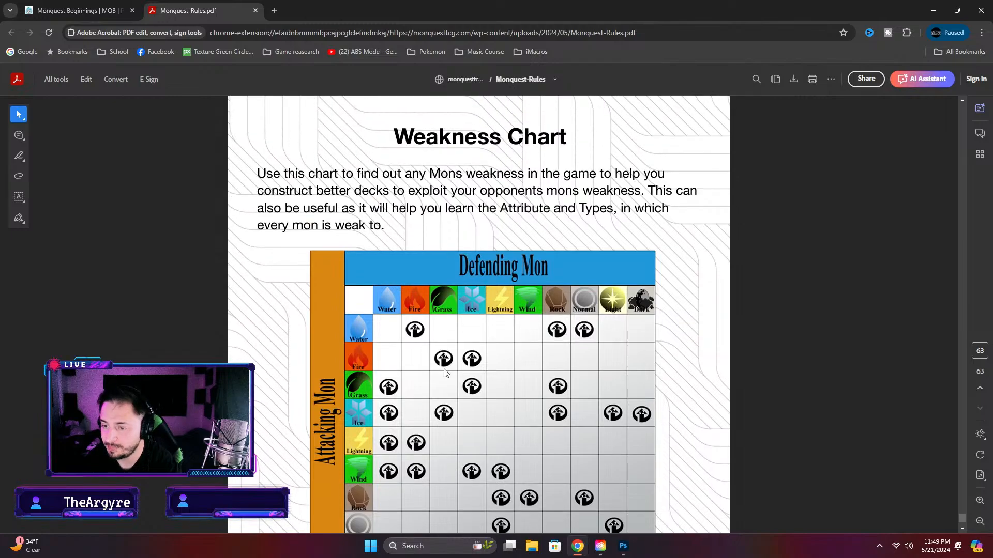
pyautogui.scroll(-4, 419, 369)
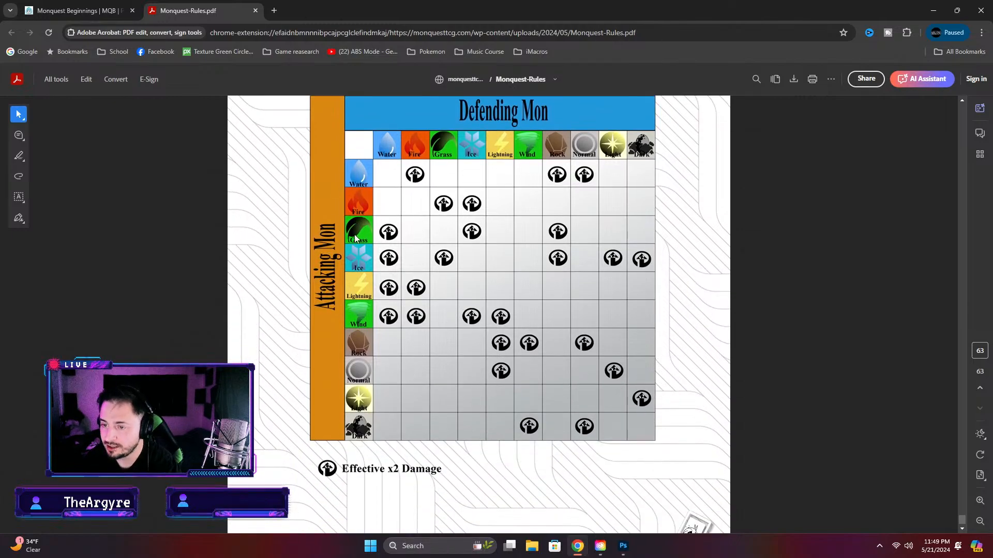
pyautogui.scroll(2, 385, 234)
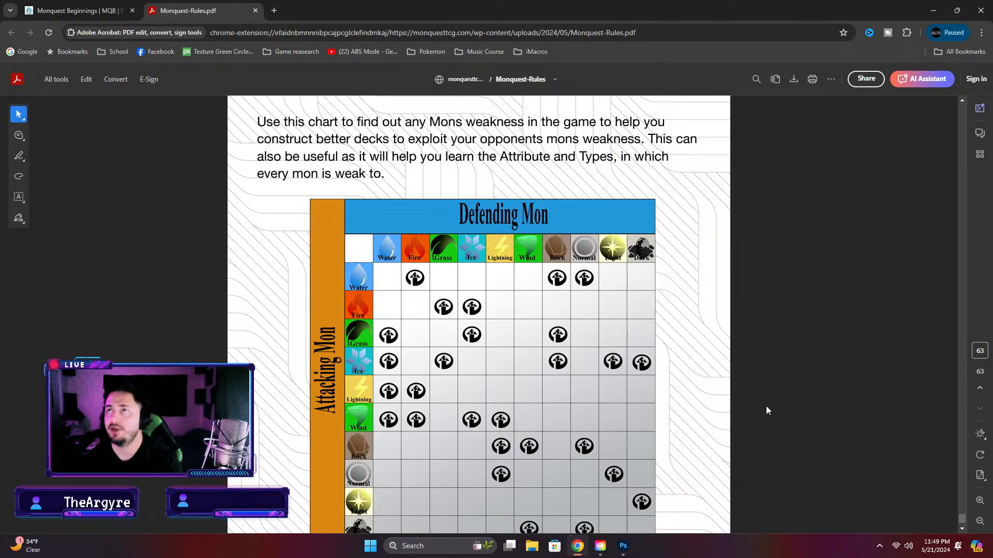
pyautogui.click(623, 546)
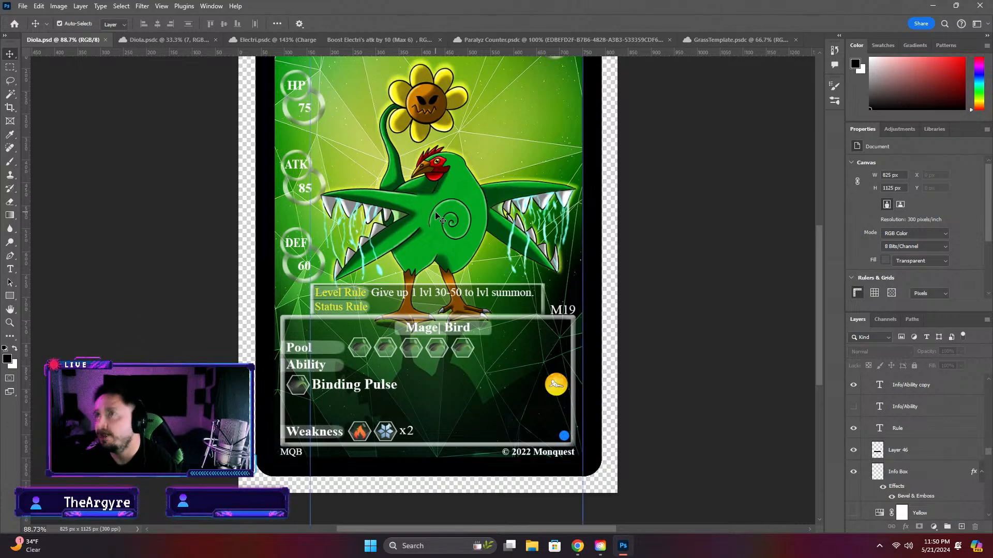
pyautogui.click(298, 385)
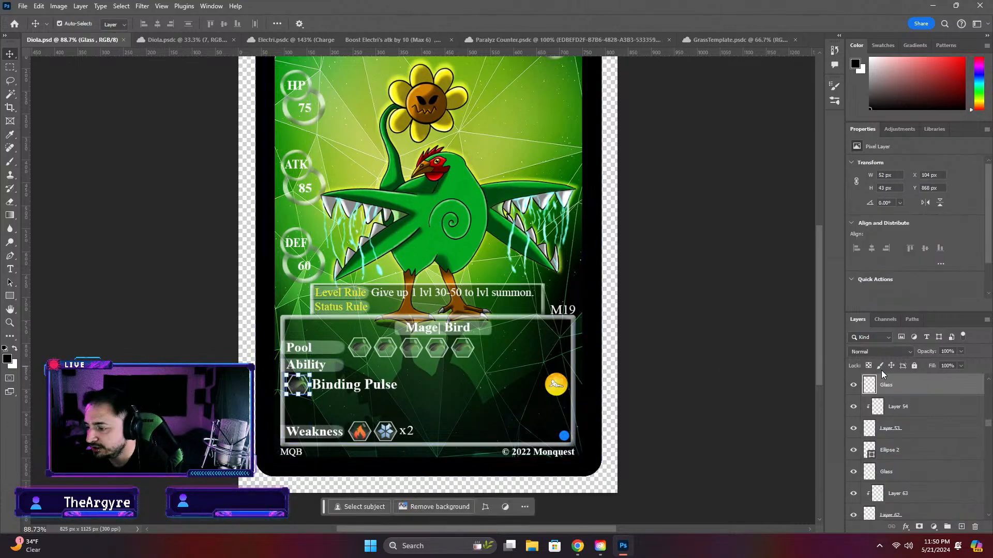
pyautogui.scroll(1, 900, 414)
pyautogui.click(938, 412)
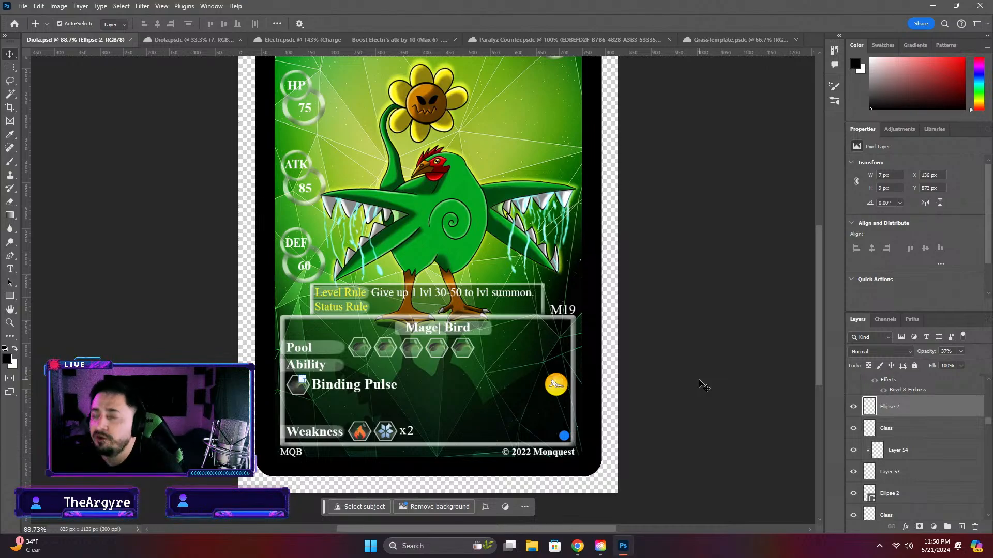
pyautogui.scroll(1, 703, 385)
# Delete the Status Rule label and its background plate from the card's rule box
pyautogui.click(357, 314)
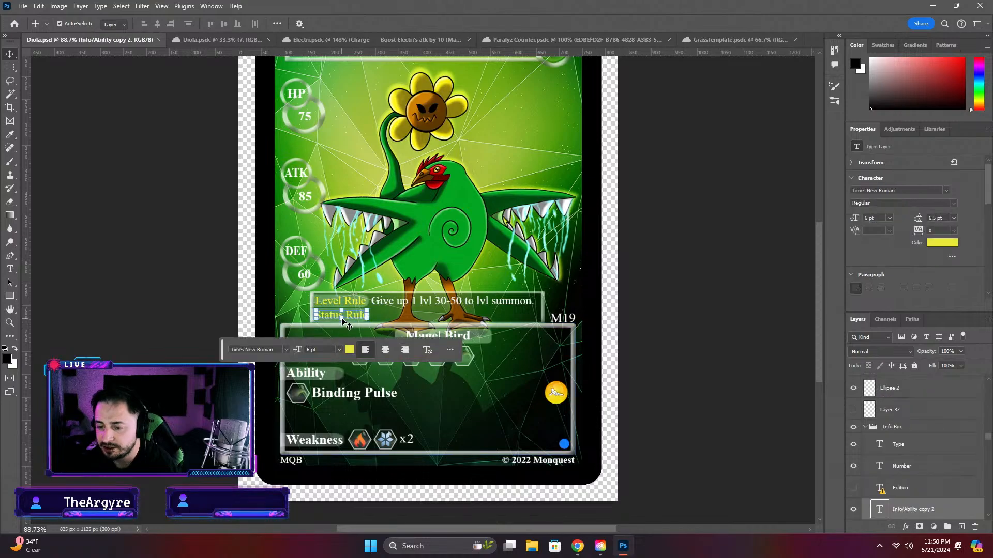
pyautogui.press('Delete')
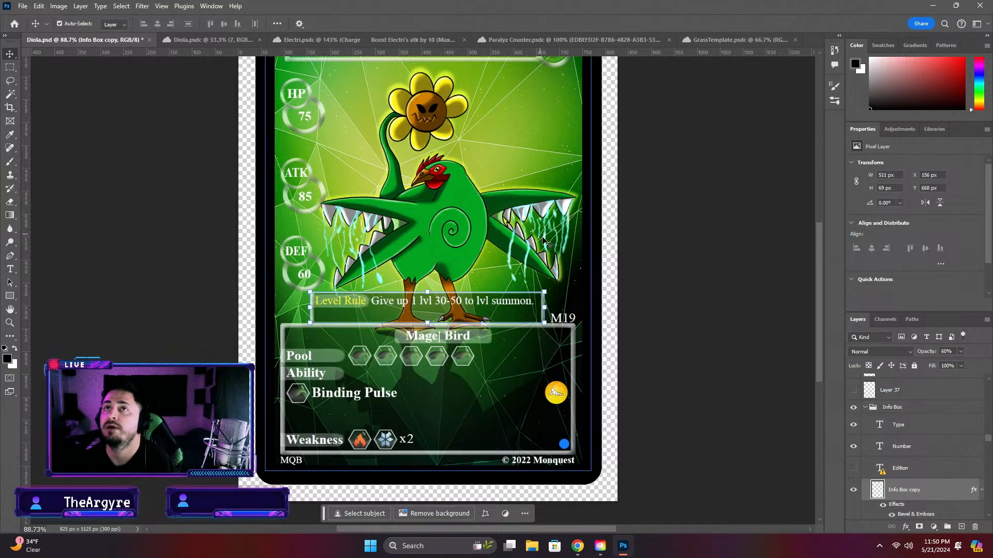
pyautogui.scroll(3, 429, 294)
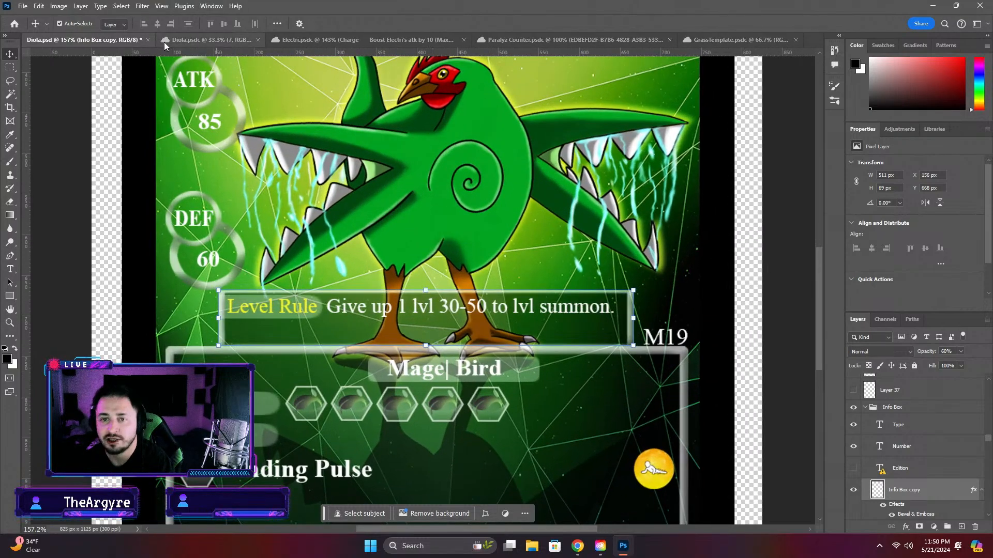
# Close the Paralyz Counter, GrassTemplate and Electri documents, leaving the two Diola documents open
pyautogui.click(317, 42)
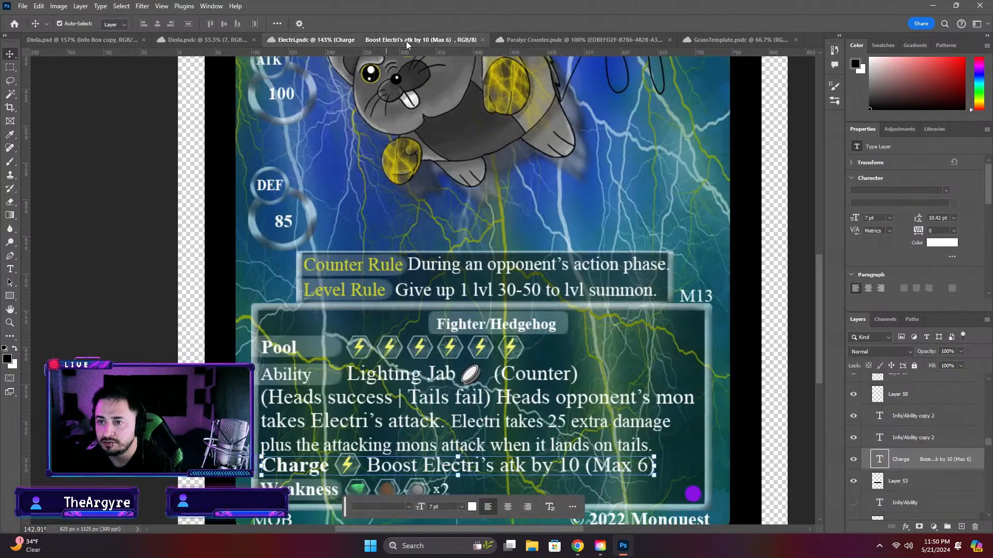
pyautogui.click(615, 40)
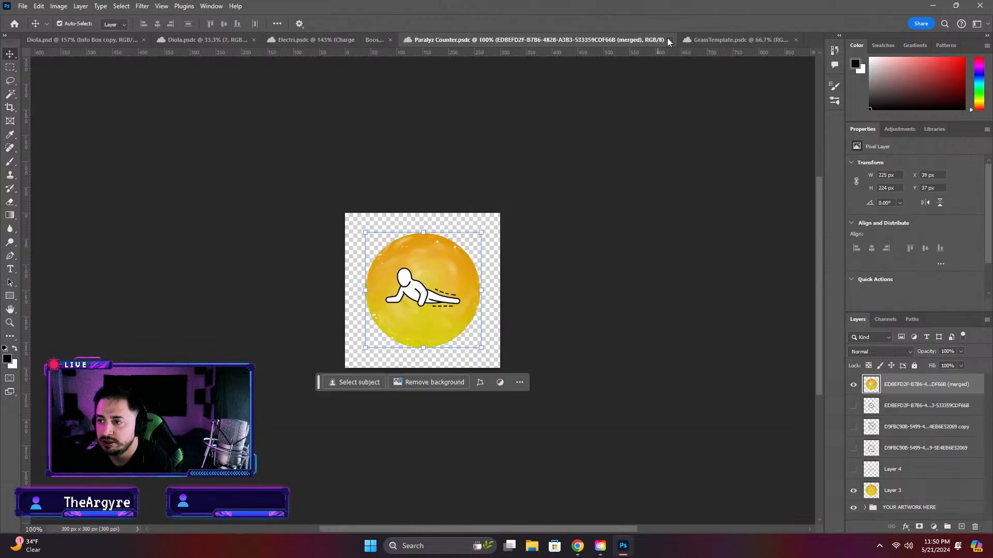
pyautogui.click(670, 40)
pyautogui.click(601, 42)
pyautogui.click(620, 41)
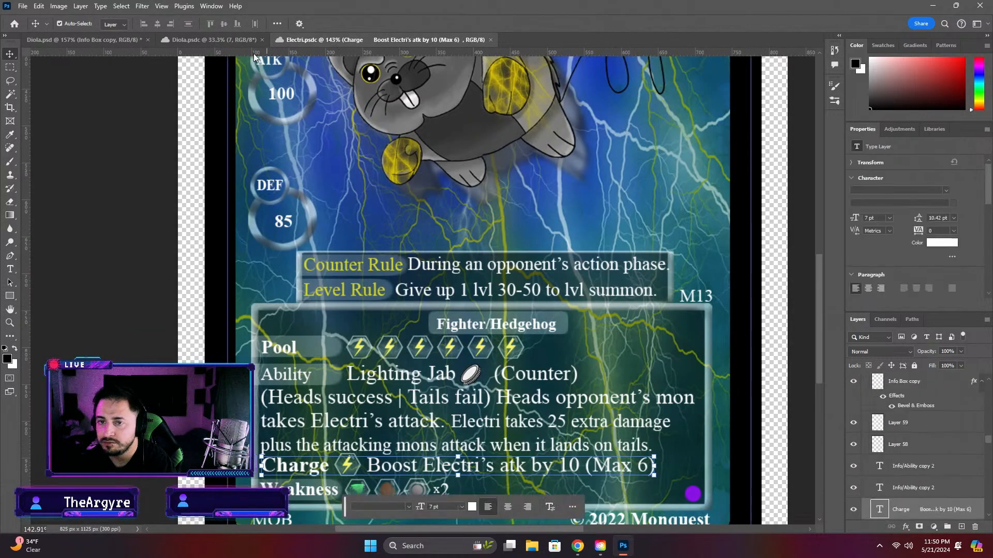
pyautogui.click(213, 41)
pyautogui.click(331, 41)
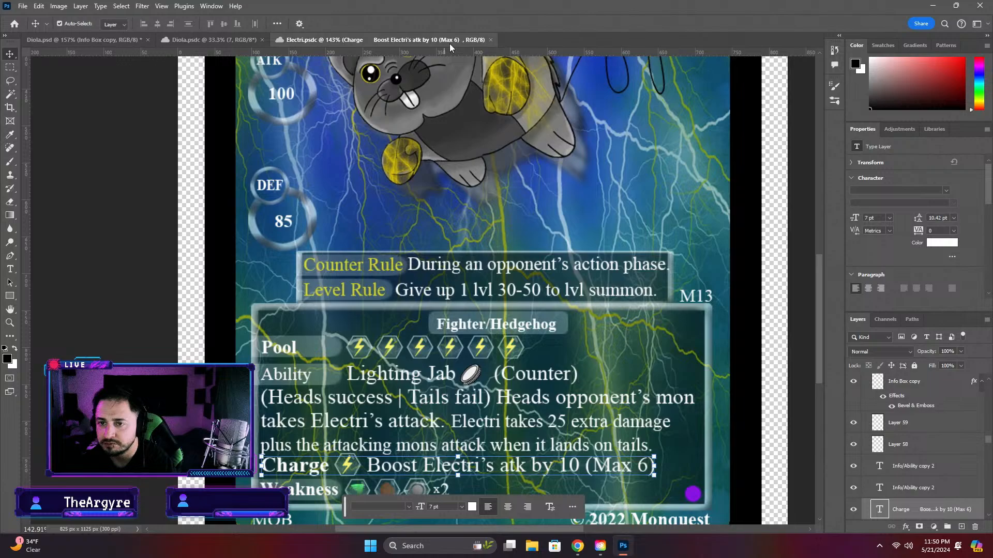
pyautogui.click(491, 41)
# Open the Voltary copy document from the Voltary folder under Lightning Mons in the Completed Cards cloud files
pyautogui.click(15, 23)
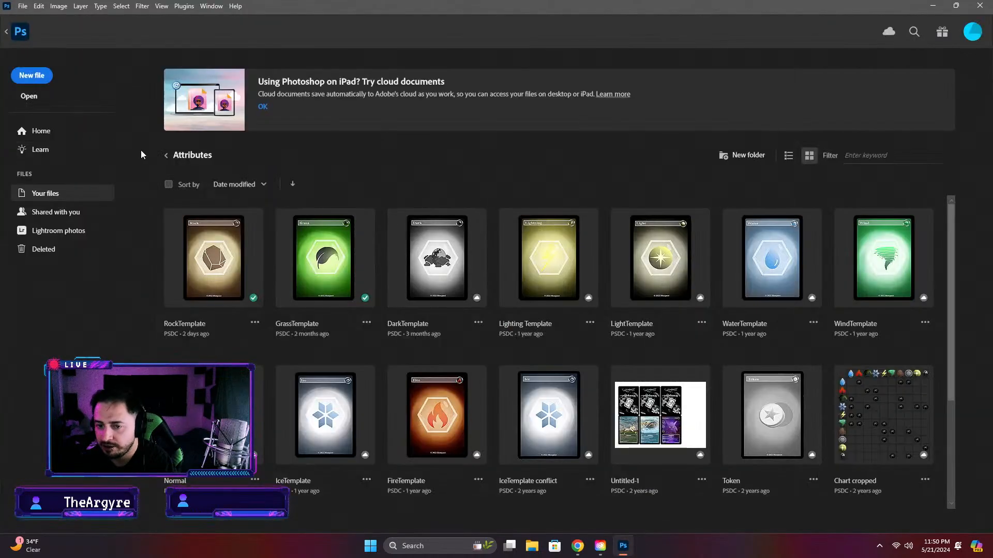
pyautogui.click(166, 156)
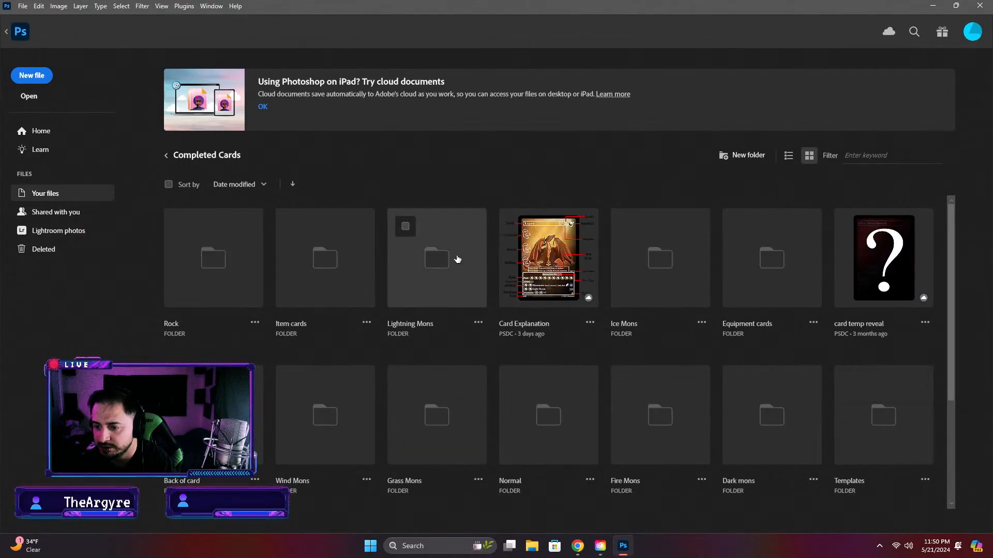
pyautogui.click(451, 260)
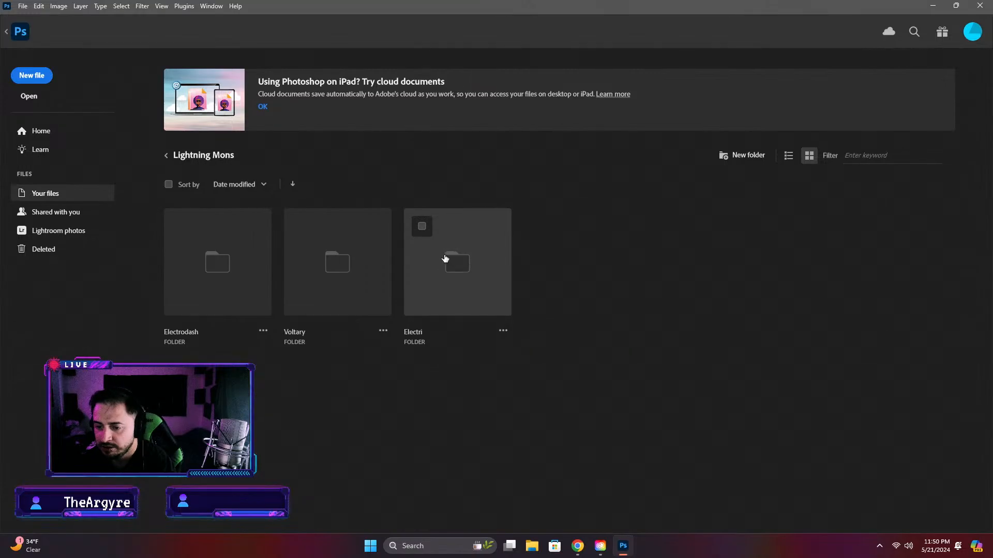
pyautogui.click(363, 273)
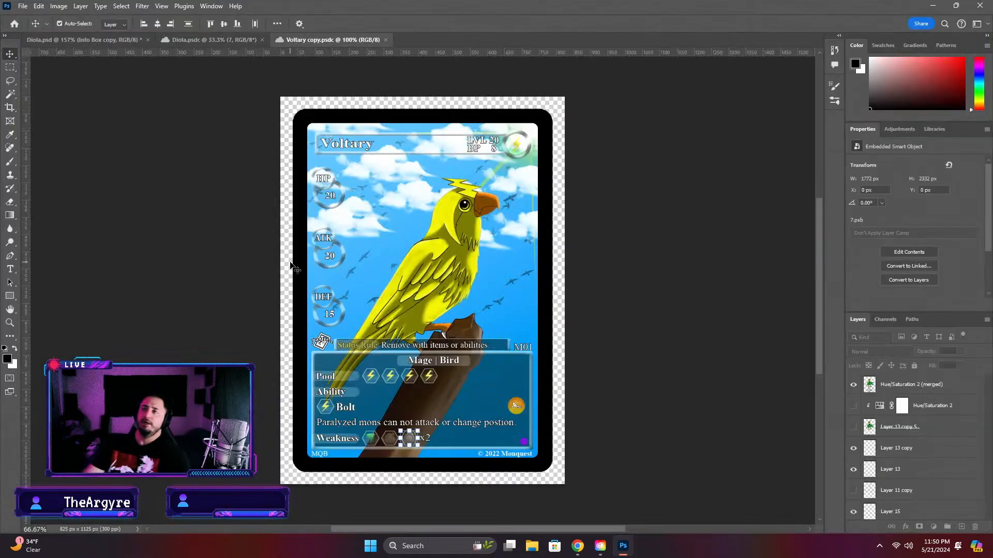
# Copy the single-line rule box from the Voltary card into the Diola.psd document
pyautogui.scroll(5, 522, 355)
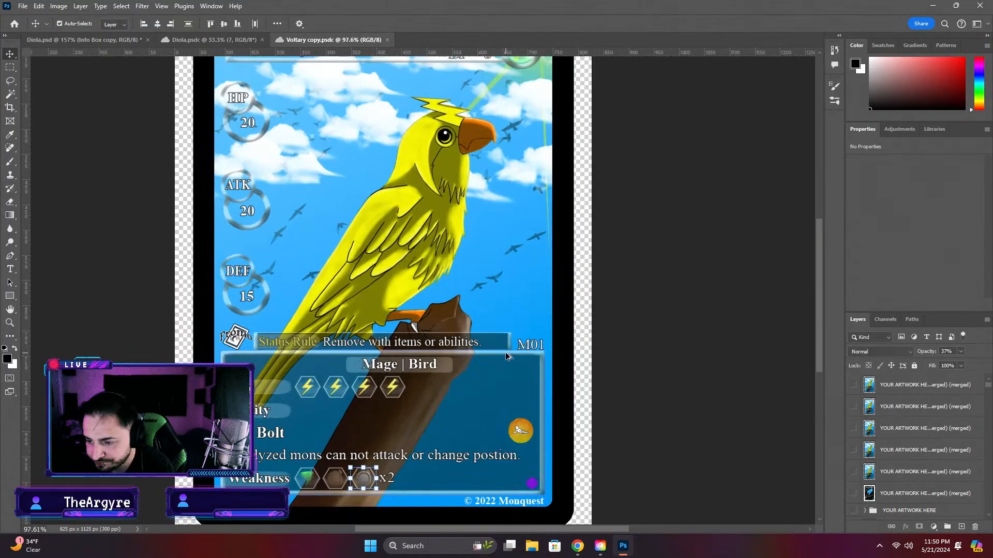
pyautogui.click(517, 345)
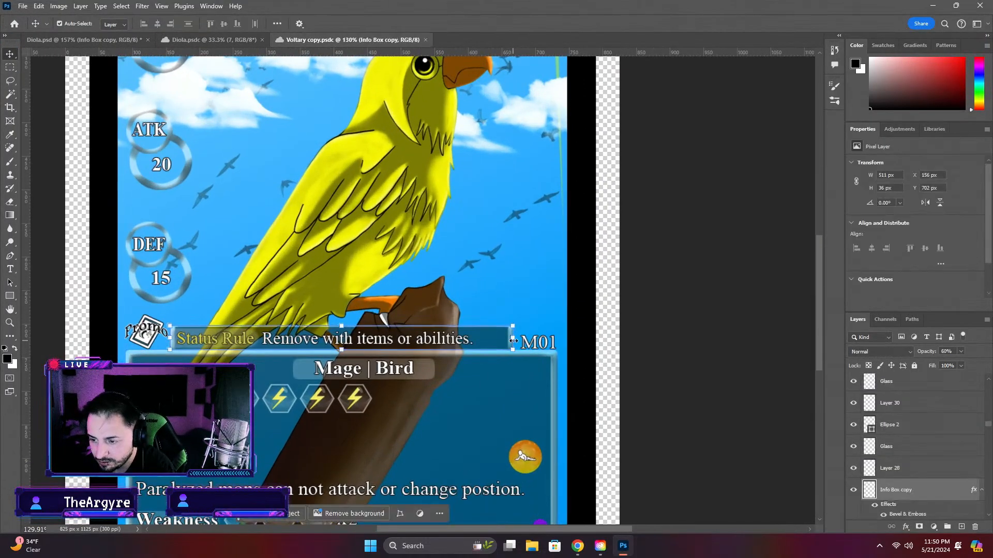
pyautogui.click(100, 40)
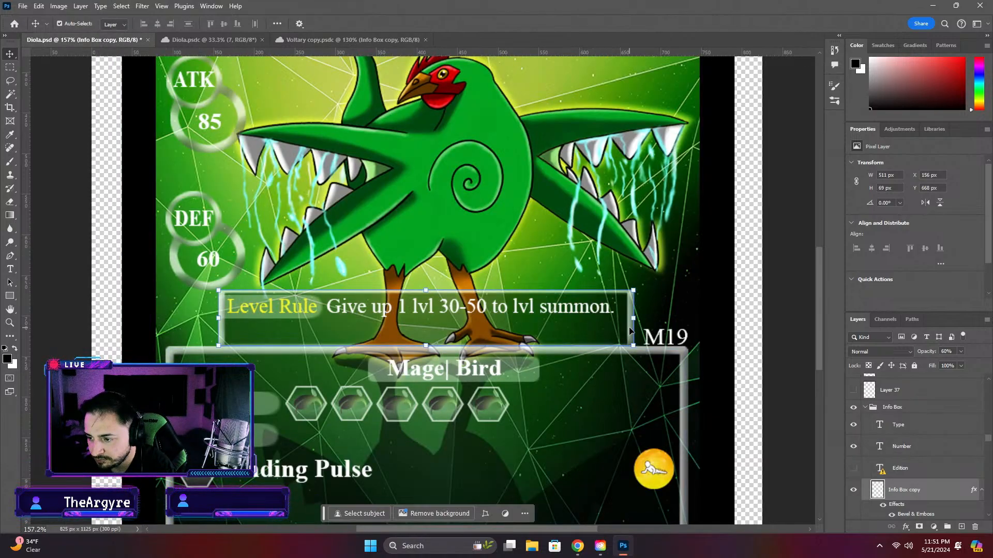
pyautogui.click(774, 384)
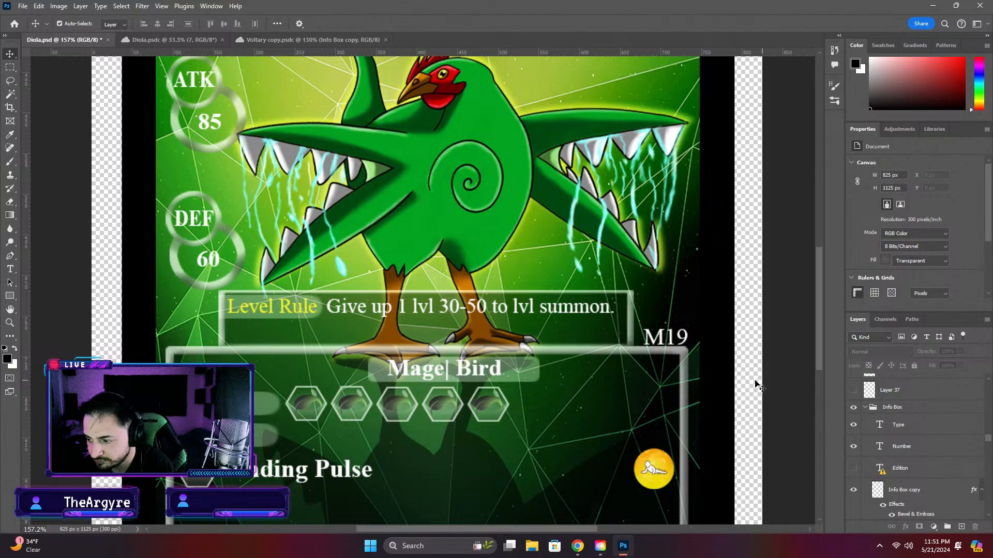
pyautogui.click(637, 342)
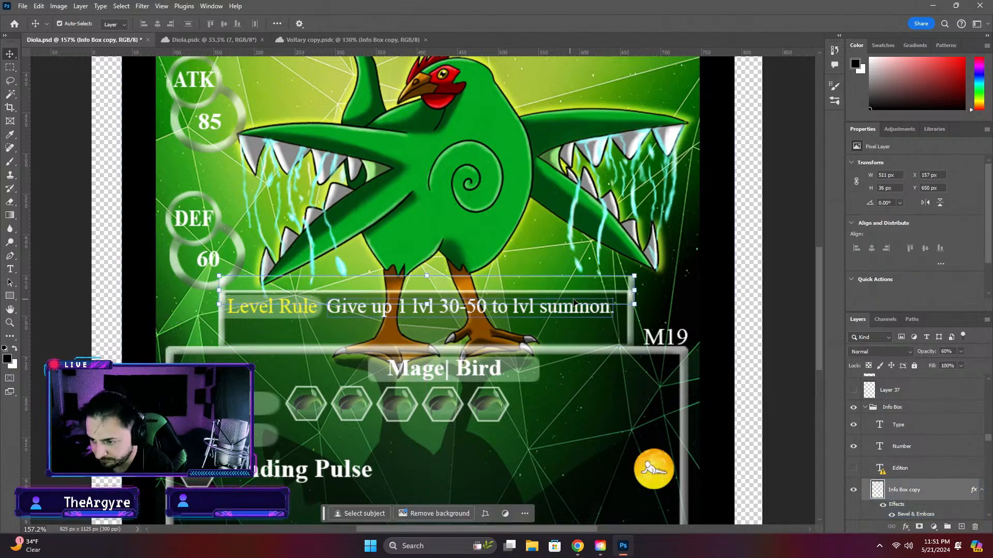
# Delete Diola's taller rule box and move the single-line box down against the info box
pyautogui.click(637, 350)
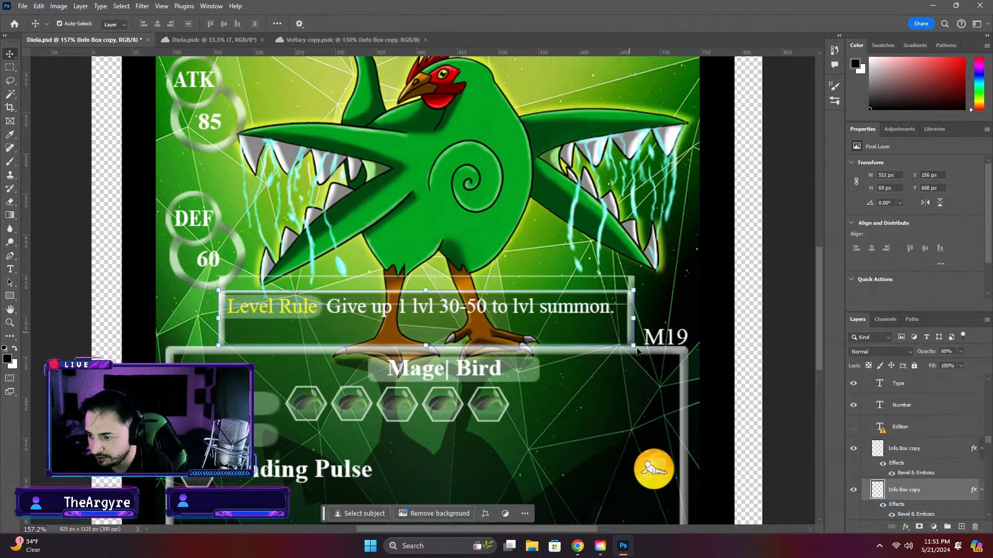
pyautogui.hotkey('ctrl', 'e')
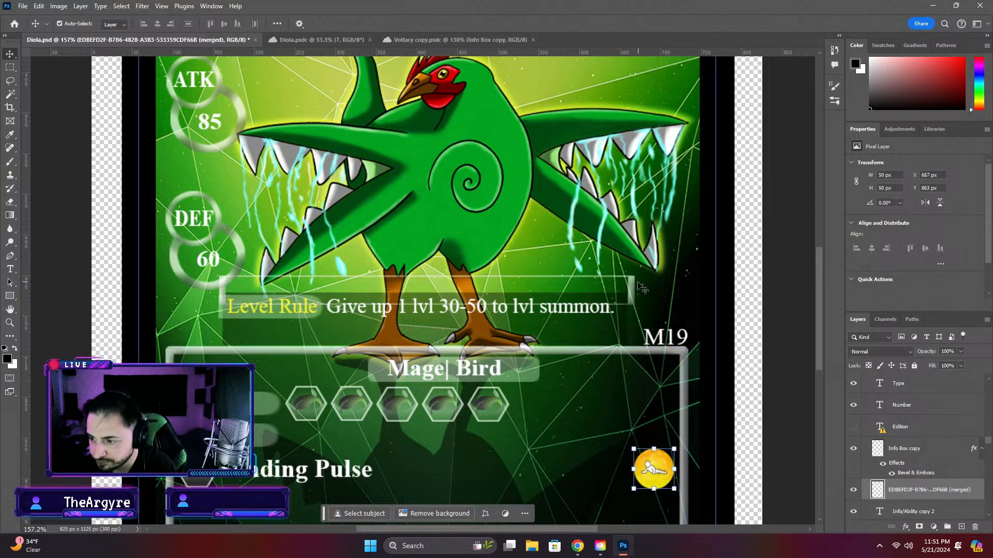
pyautogui.hotkey('ctrl', 'z')
pyautogui.moveTo(635, 288); pyautogui.dragTo(620, 327)
pyautogui.click(780, 339)
# Scale the dark rule box background to 101.20% width and 50.77% height to fit the single-line frame
pyautogui.click(532, 300)
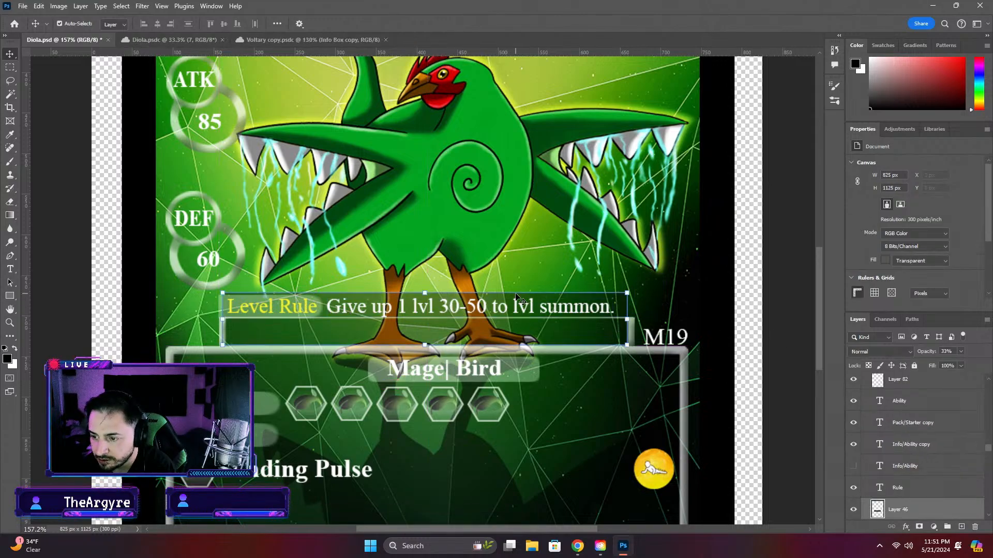
pyautogui.hotkey('ctrl', 't')
pyautogui.moveTo(425, 293); pyautogui.dragTo(425, 323)
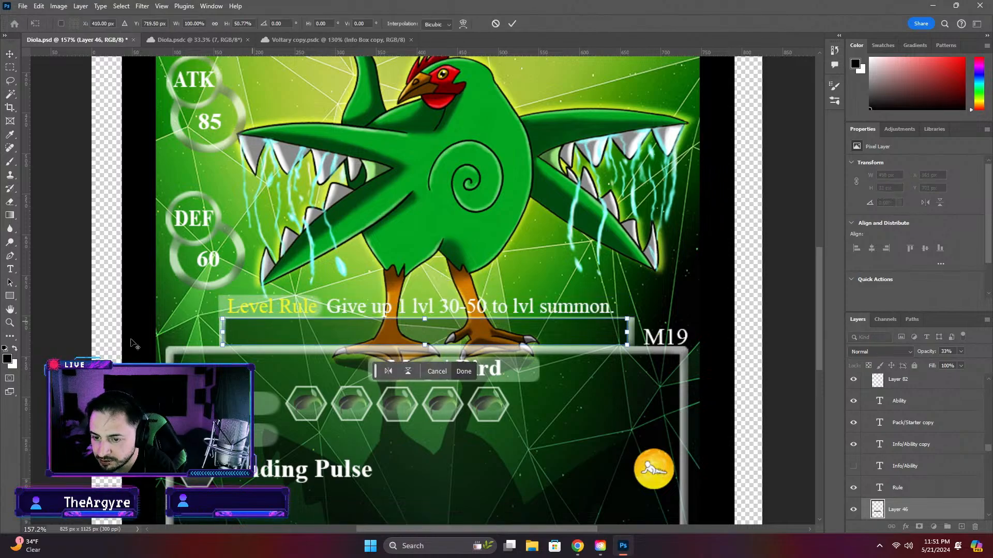
pyautogui.scroll(5, 176, 339)
pyautogui.scroll(-3, 488, 313)
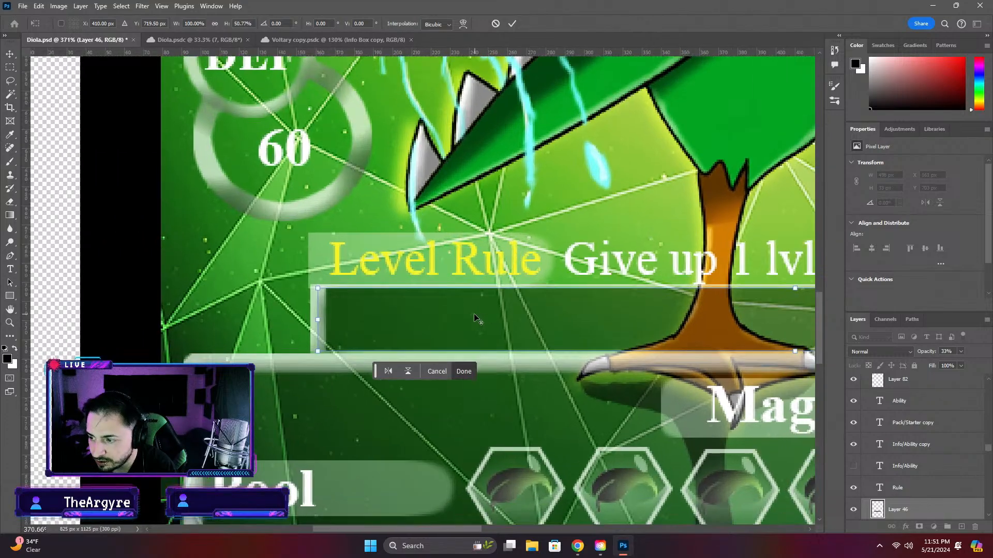
pyautogui.scroll(-3, 325, 327)
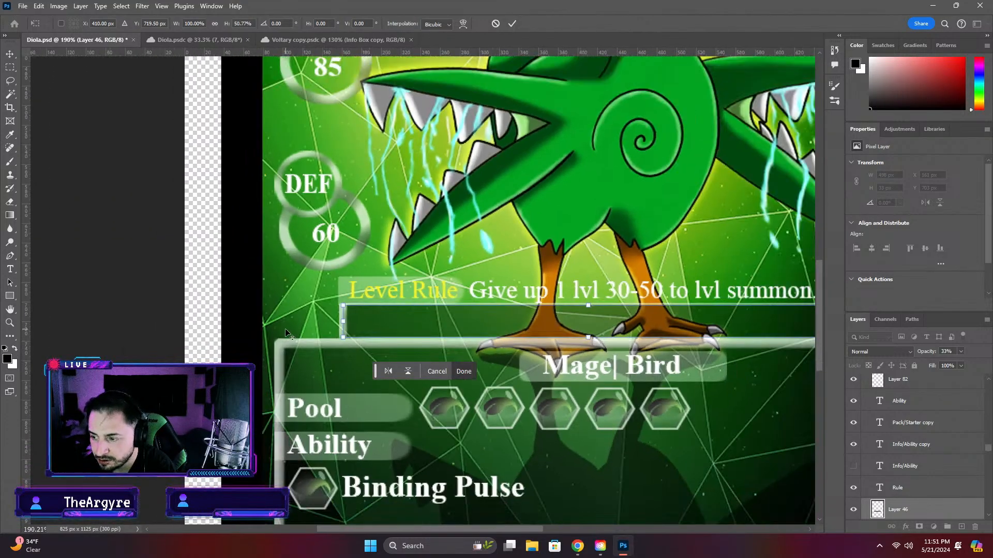
pyautogui.scroll(1, 786, 325)
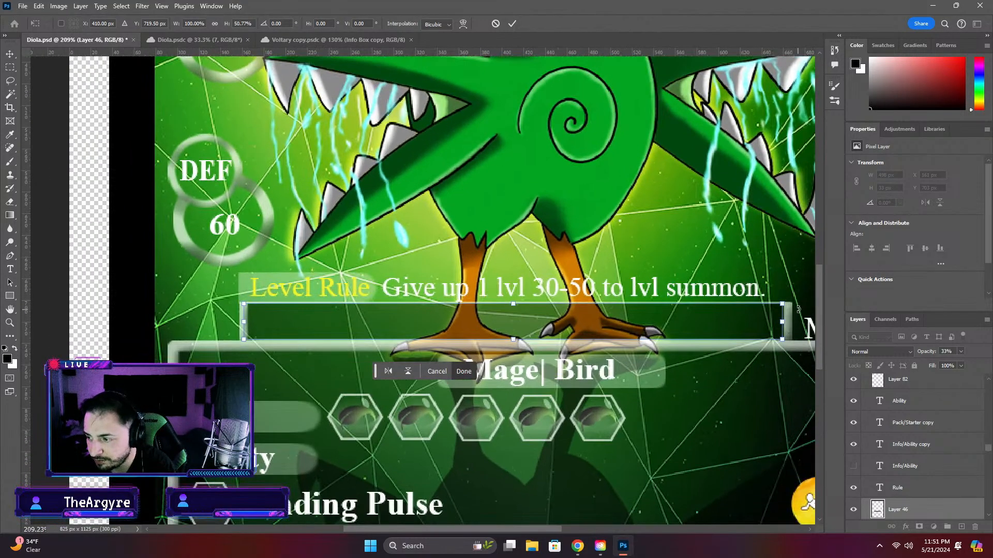
pyautogui.moveTo(782, 323); pyautogui.dragTo(787, 322)
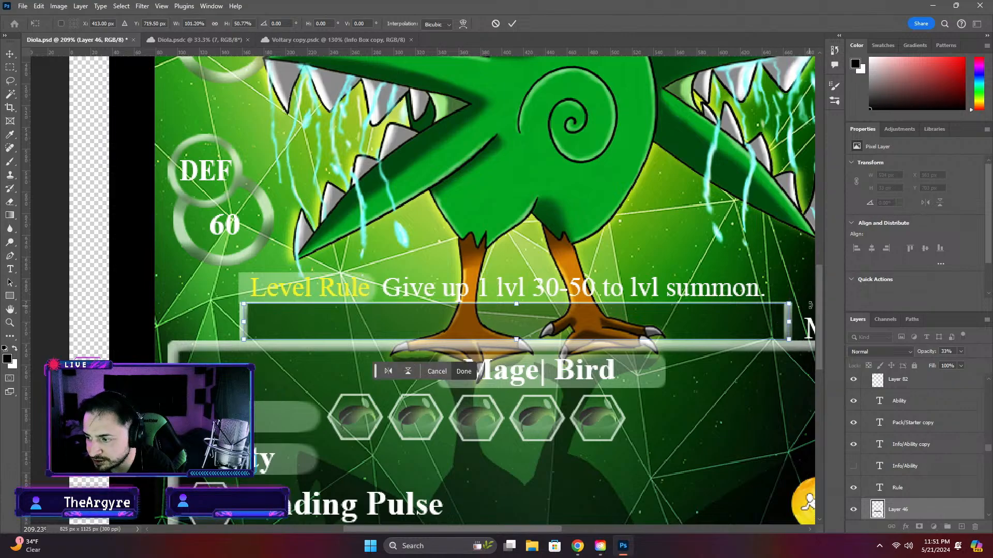
pyautogui.press('Return')
# Move the Level Rule label and its background plate down into the single-line rule box
pyautogui.click(254, 294)
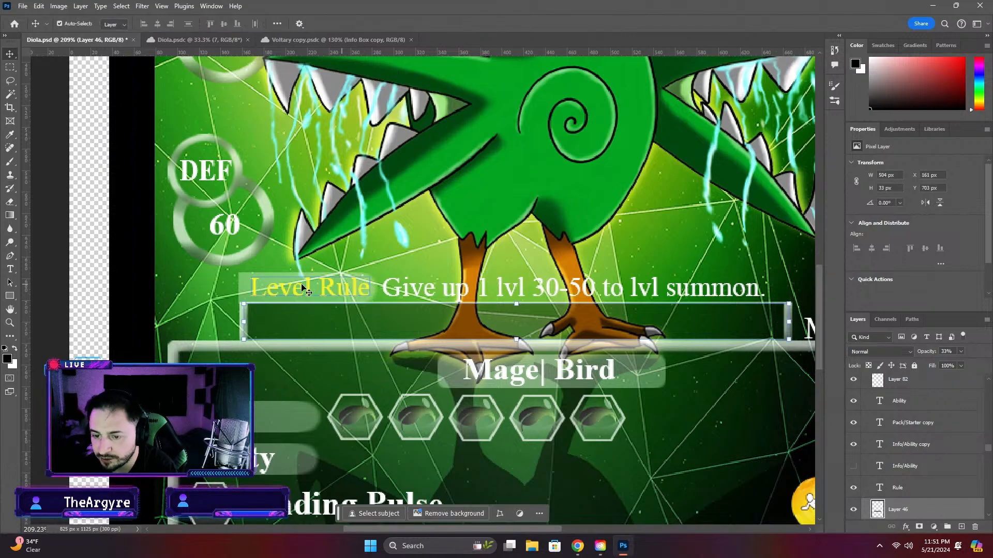
pyautogui.hotkey('ctrl', 't')
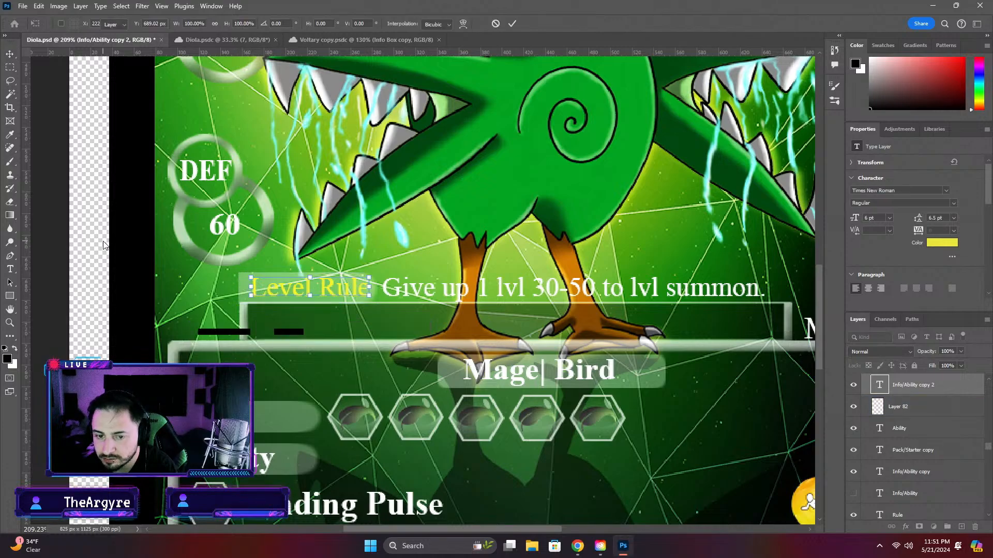
pyautogui.press('Return')
pyautogui.click(241, 289)
pyautogui.click(241, 290)
pyautogui.click(79, 239)
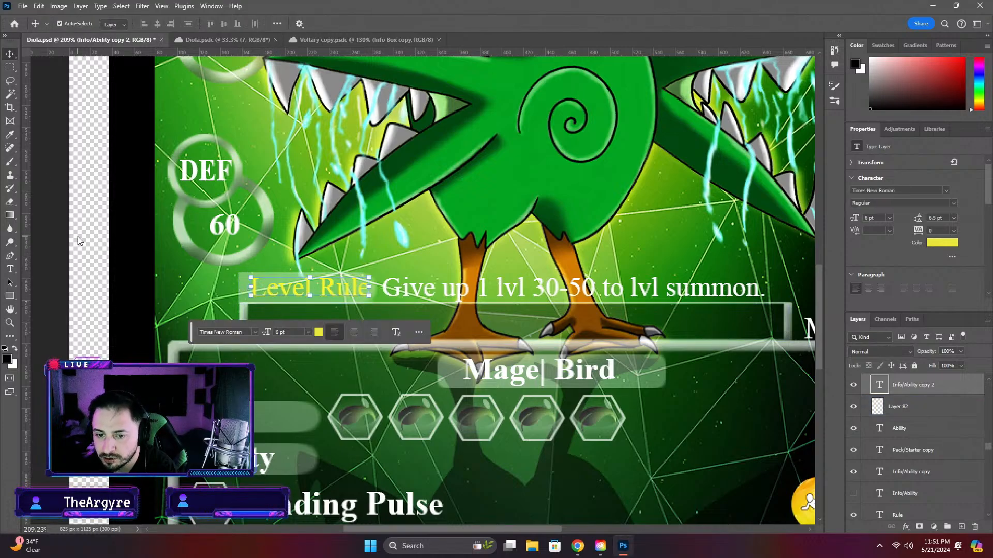
pyautogui.click(52, 237)
pyautogui.click(240, 286)
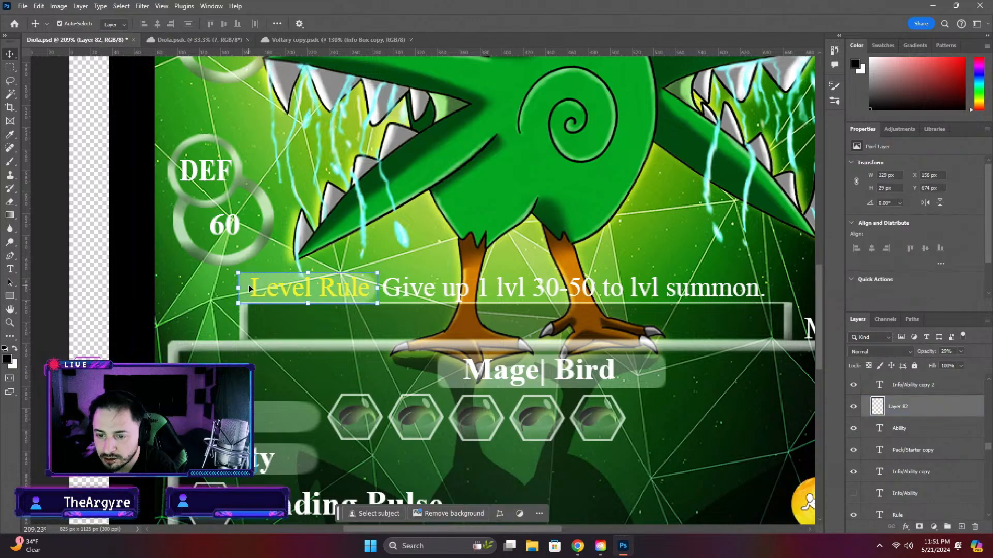
pyautogui.moveTo(248, 288); pyautogui.dragTo(247, 322)
pyautogui.click(291, 289)
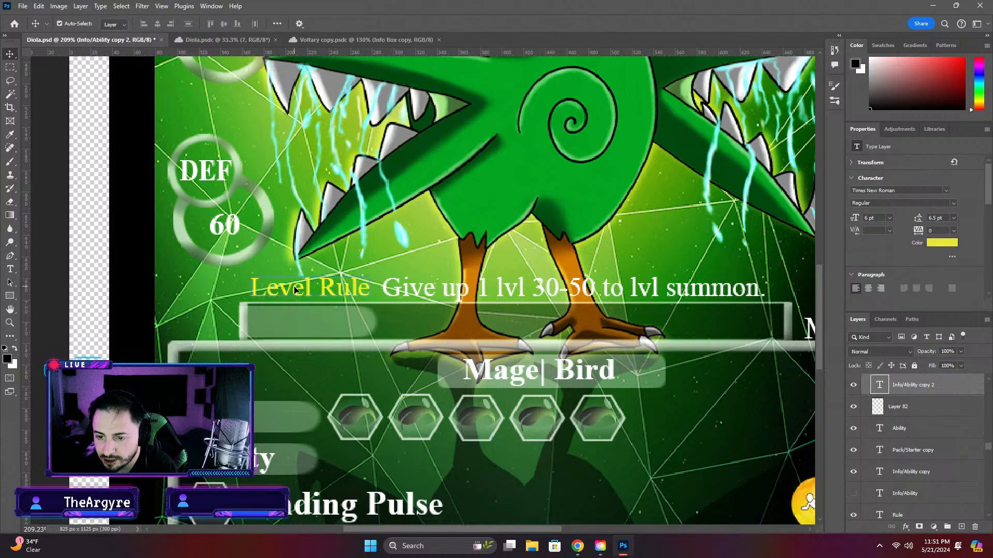
pyautogui.moveTo(295, 295); pyautogui.dragTo(300, 322)
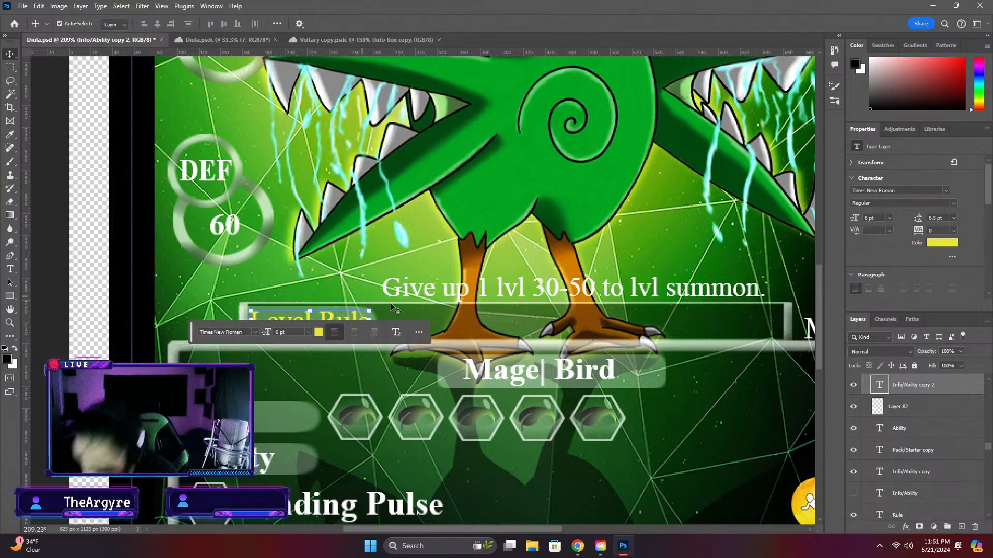
# Undo the single-line rule box changes until the two-line box and its Status Rule label are restored
pyautogui.hotkey('ctrl', 'z')
pyautogui.hotkey('ctrl', 'z')
pyautogui.hotkey('ctrl', 'z')
pyautogui.hotkey('ctrl', 'z')
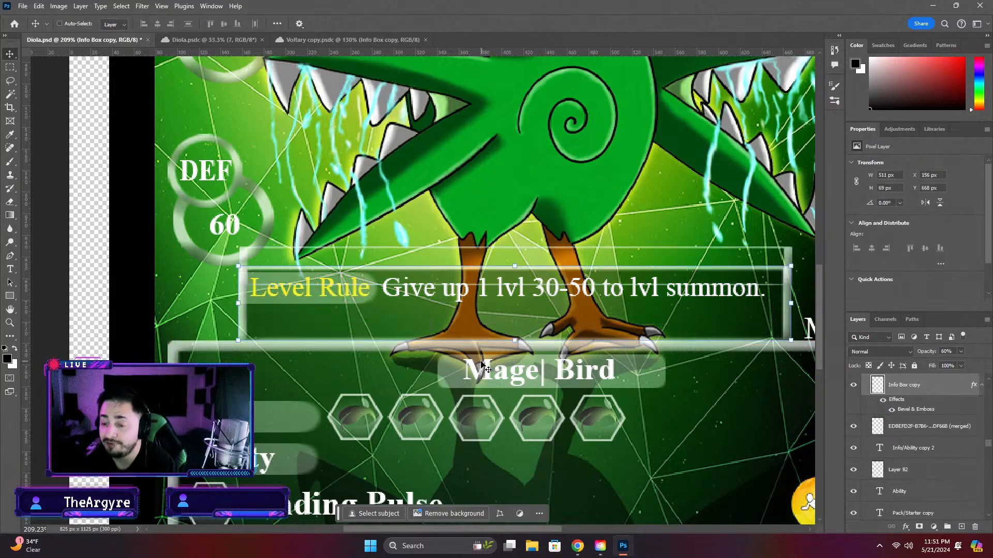
pyautogui.hotkey('ctrl', 'z')
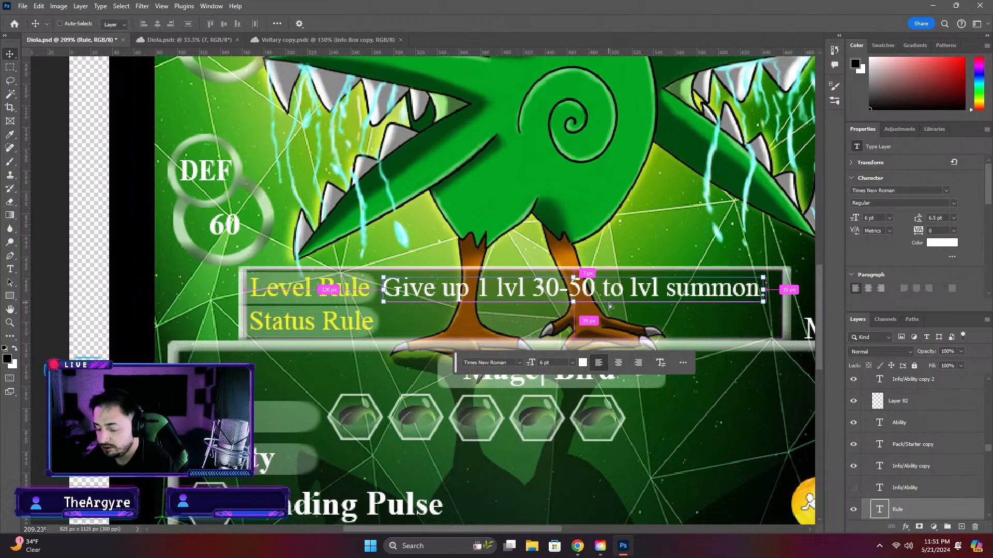
# Duplicate the Level Rule description beside the Status Rule label and replace its wording with Voltary's "Remove with items or abilities."
pyautogui.moveTo(570, 292); pyautogui.dragTo(589, 324)
pyautogui.doubleClick(589, 324)
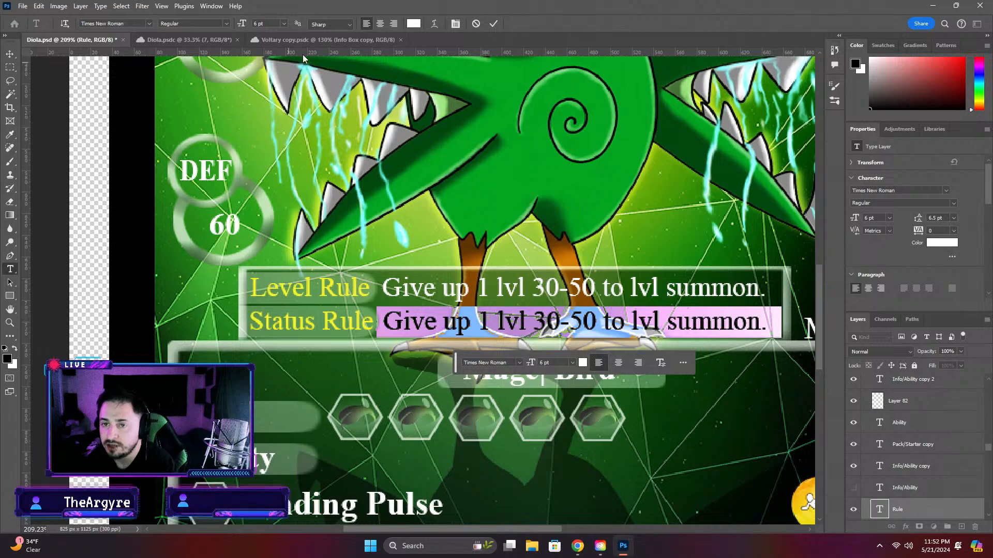
pyautogui.click(305, 40)
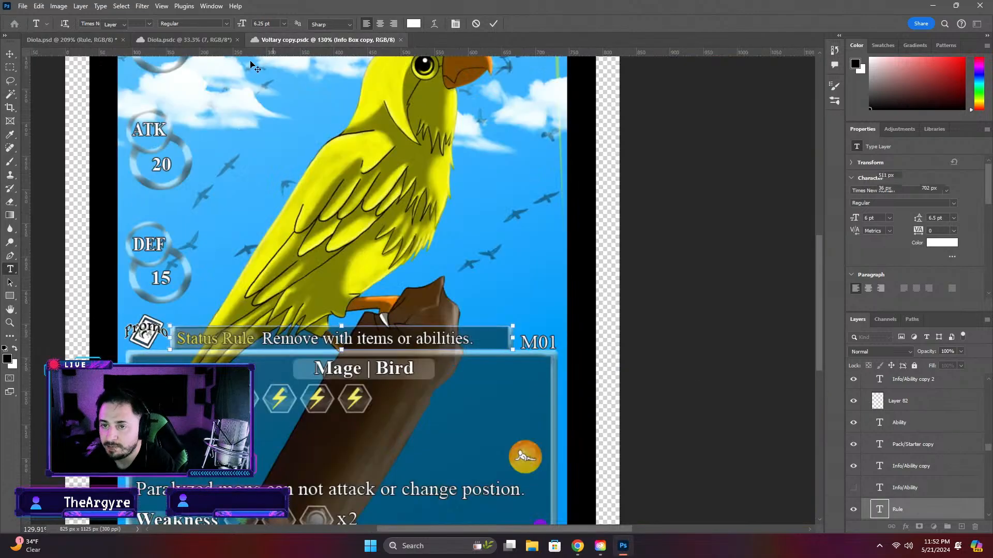
pyautogui.doubleClick(285, 341)
pyautogui.hotkey('ctrl', 'c')
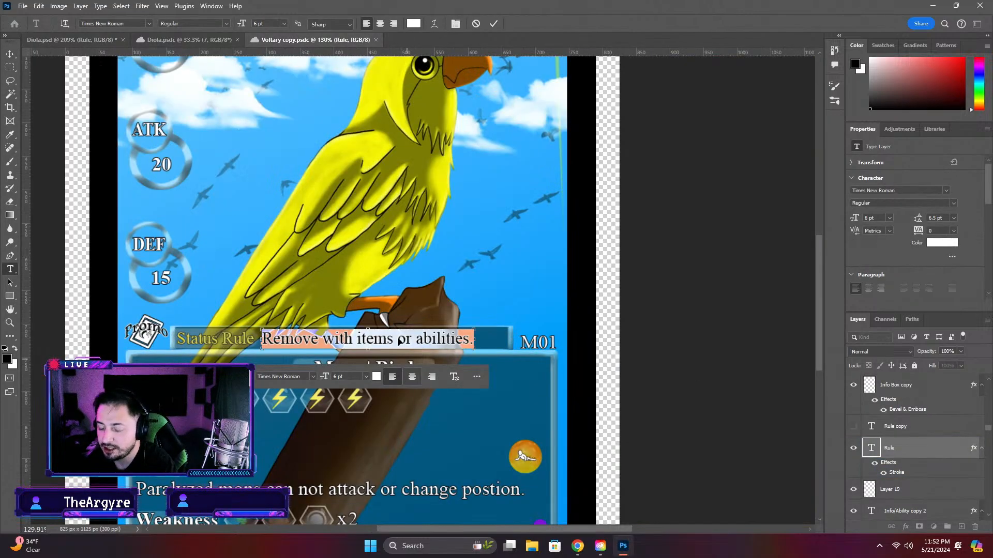
pyautogui.click(104, 41)
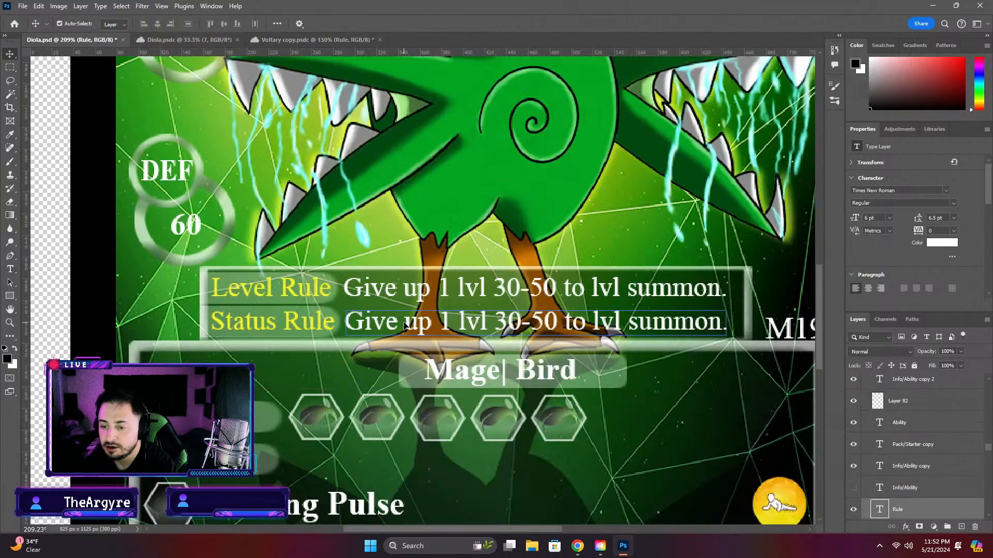
pyautogui.doubleClick(406, 325)
pyautogui.hotkey('ctrl', 'v')
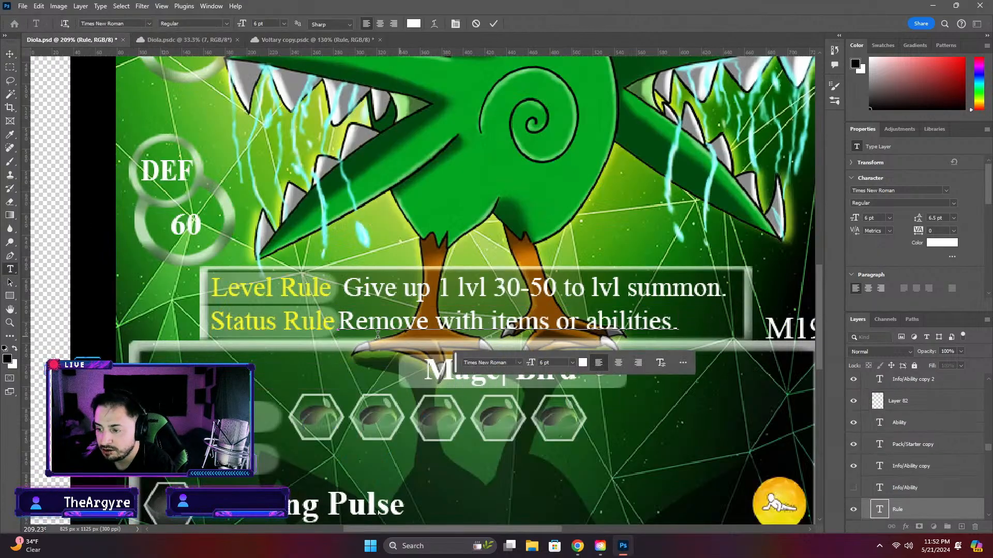
pyautogui.press('ctrl')
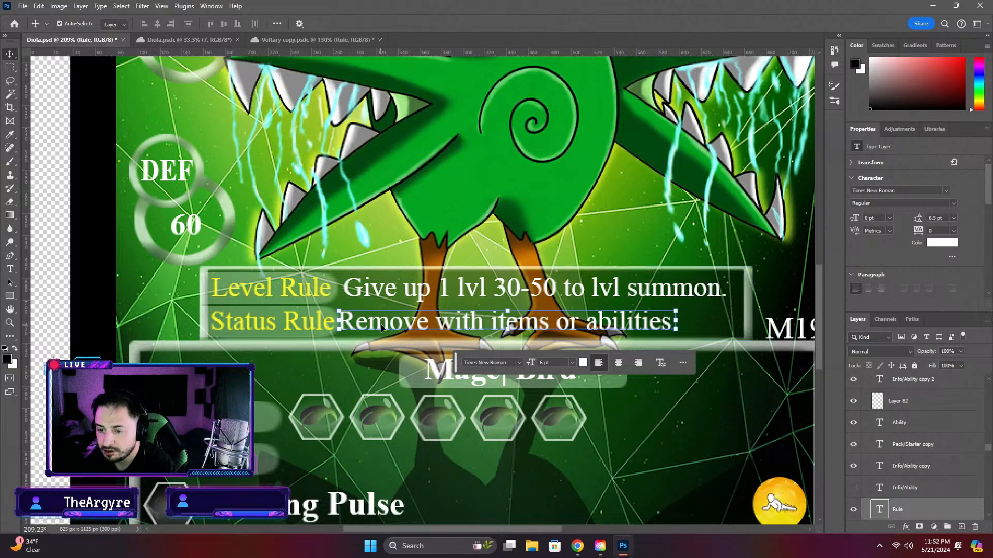
pyautogui.moveTo(391, 329); pyautogui.dragTo(393, 331)
# Look over the Voltary reference card and close the Voltary copy document
pyautogui.click(316, 40)
pyautogui.scroll(-3, 524, 300)
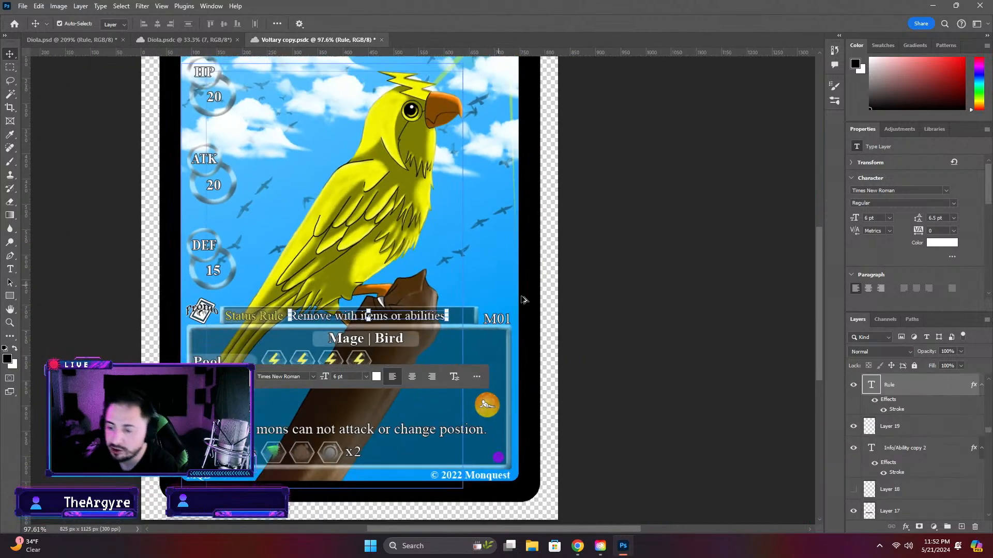
pyautogui.click(605, 312)
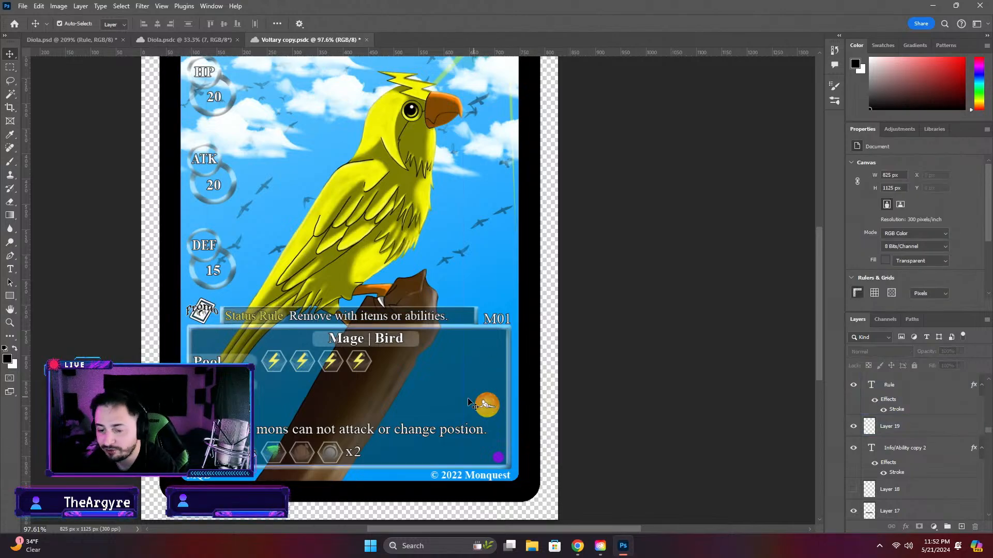
pyautogui.scroll(-1, 470, 402)
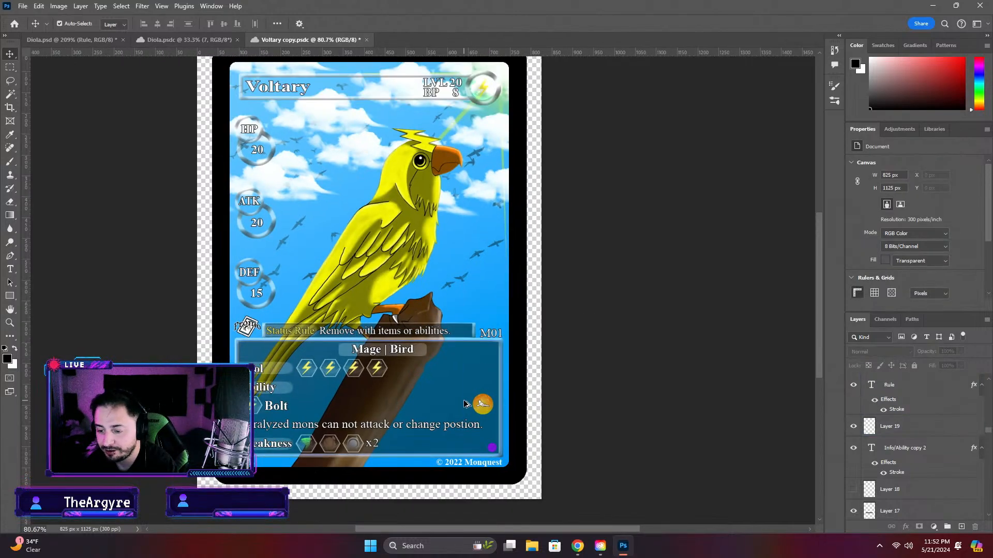
pyautogui.click(367, 40)
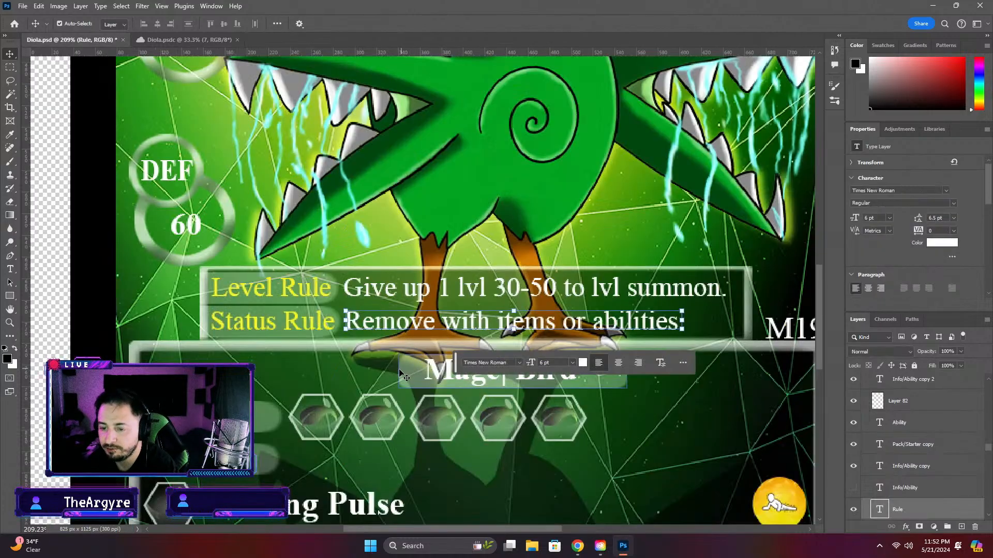
# Review the Diola card's rule box and ability area, then switch to the Monquest rules PDF in Chrome
pyautogui.click(471, 357)
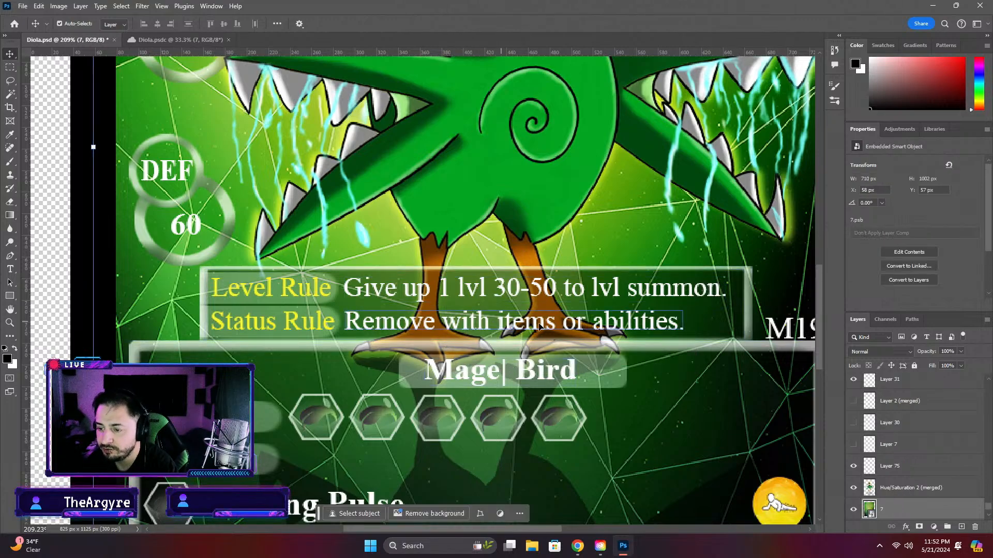
pyautogui.scroll(-1, 665, 330)
pyautogui.scroll(-3, 664, 330)
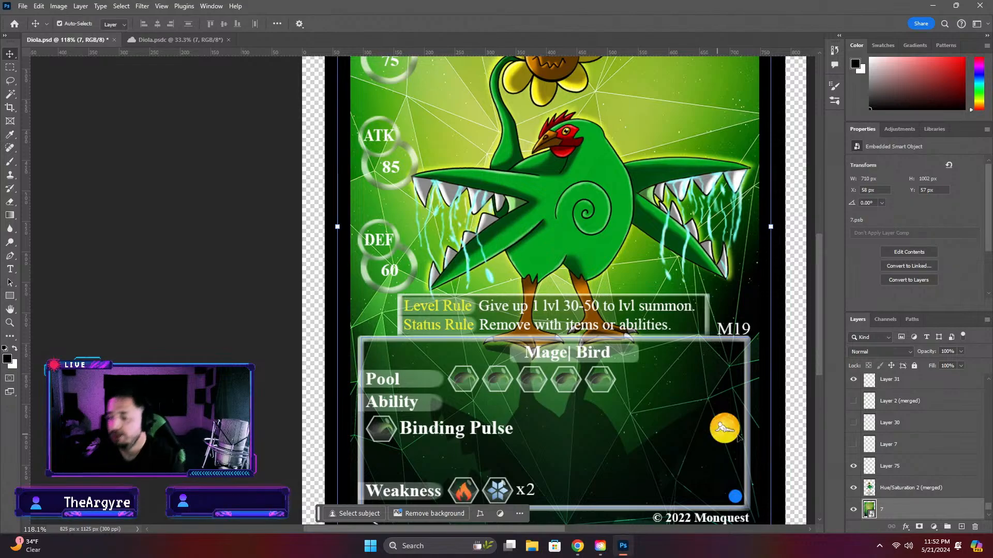
pyautogui.scroll(-1, 689, 444)
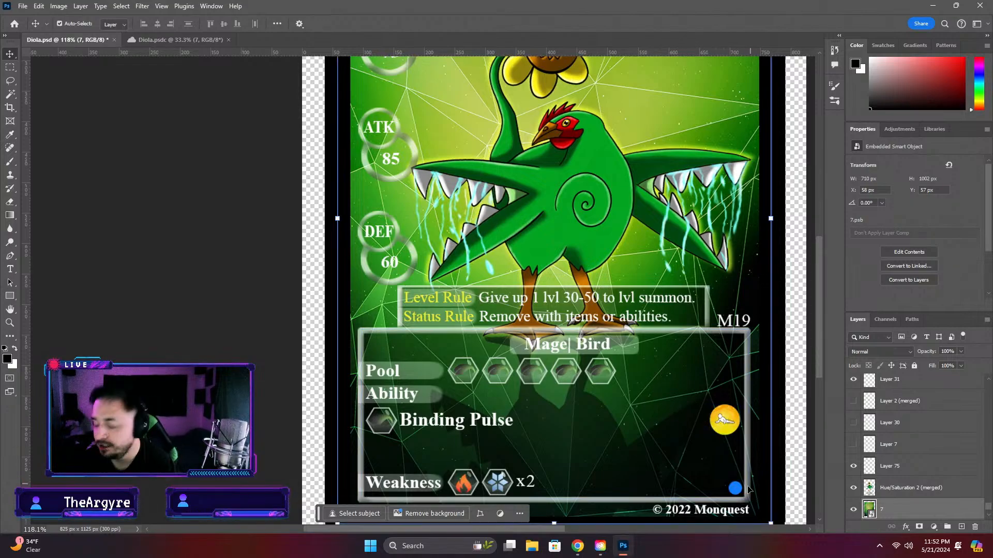
pyautogui.click(577, 546)
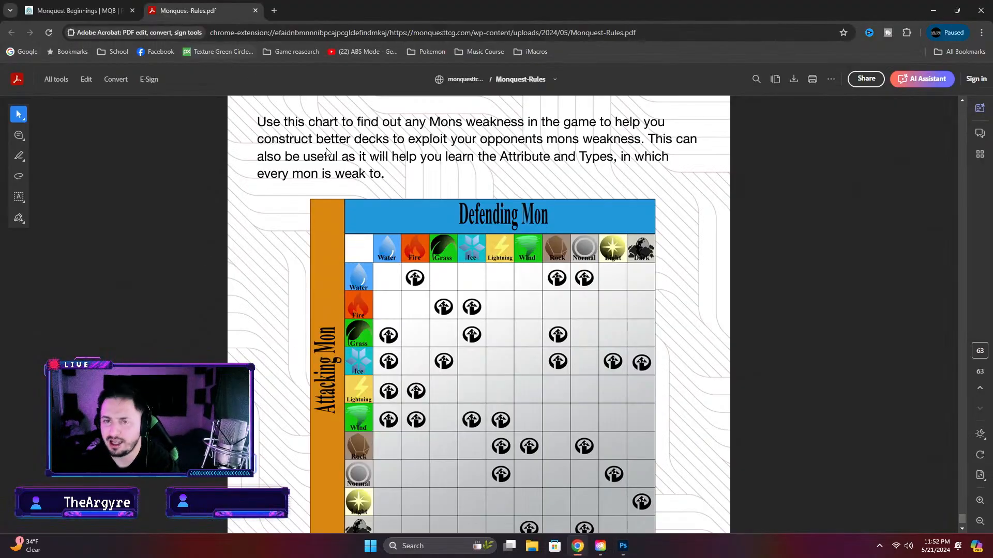
# Look through the item cards on the Monquest Beginnings page and return to Photoshop
pyautogui.click(78, 10)
pyautogui.scroll(4, 414, 336)
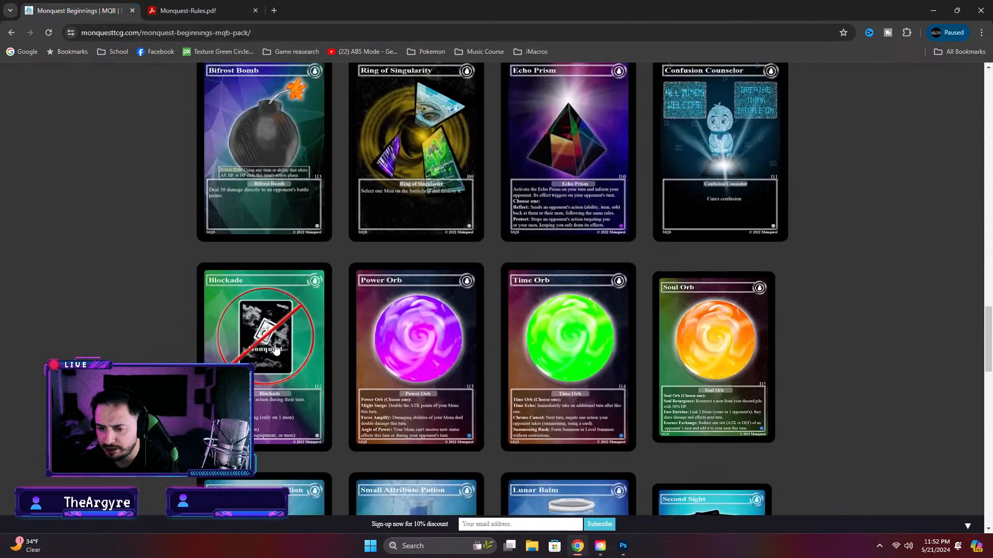
pyautogui.scroll(3, 541, 343)
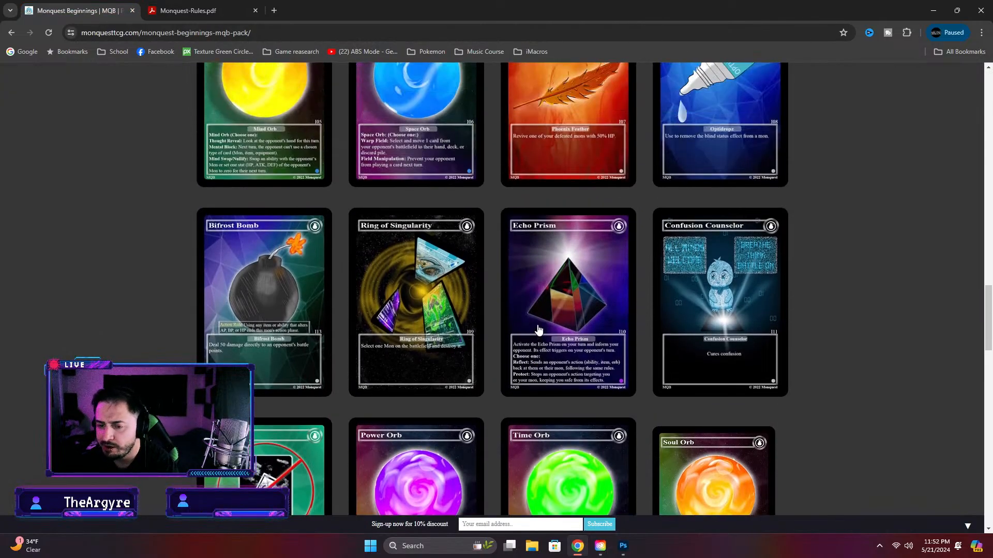
pyautogui.scroll(7, 537, 329)
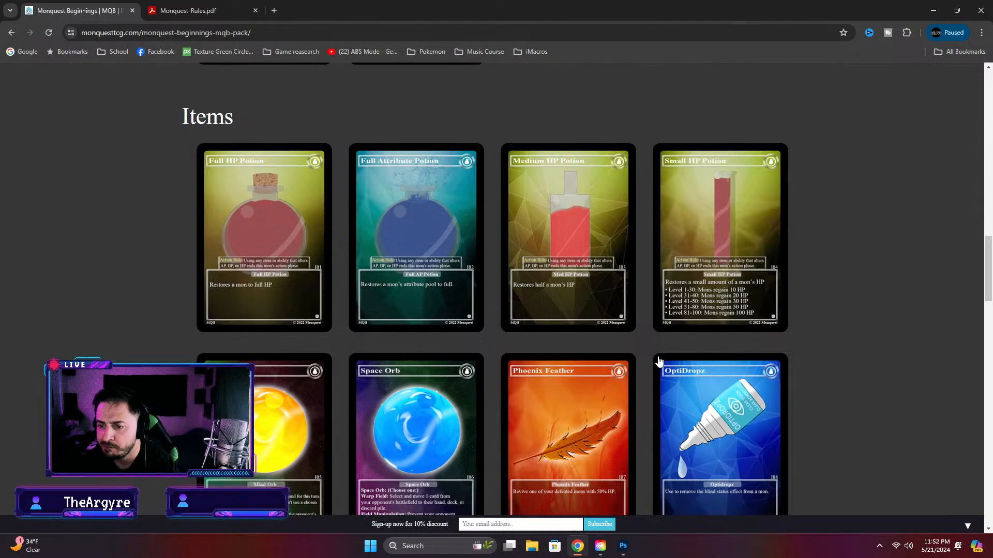
pyautogui.scroll(-7, 658, 361)
pyautogui.scroll(-6, 665, 361)
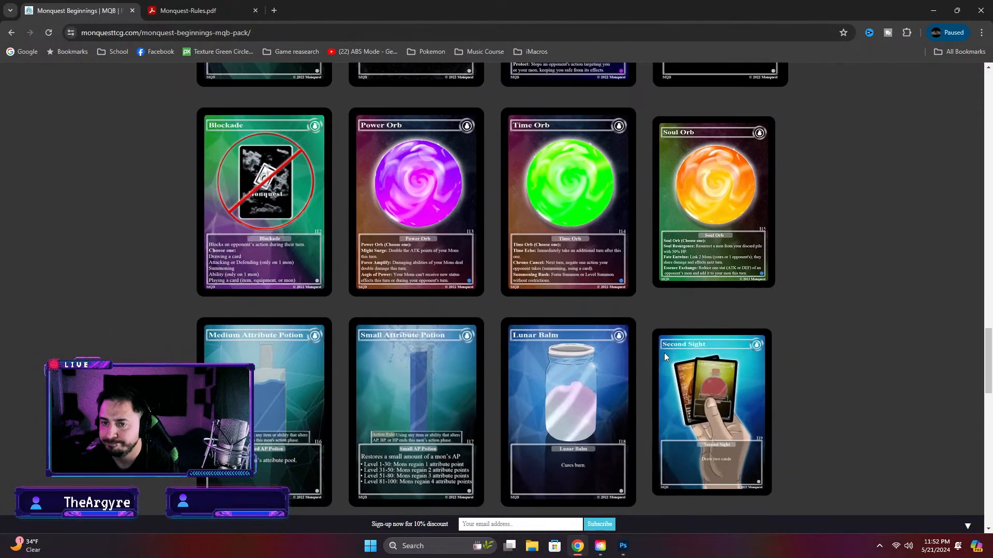
pyautogui.click(623, 546)
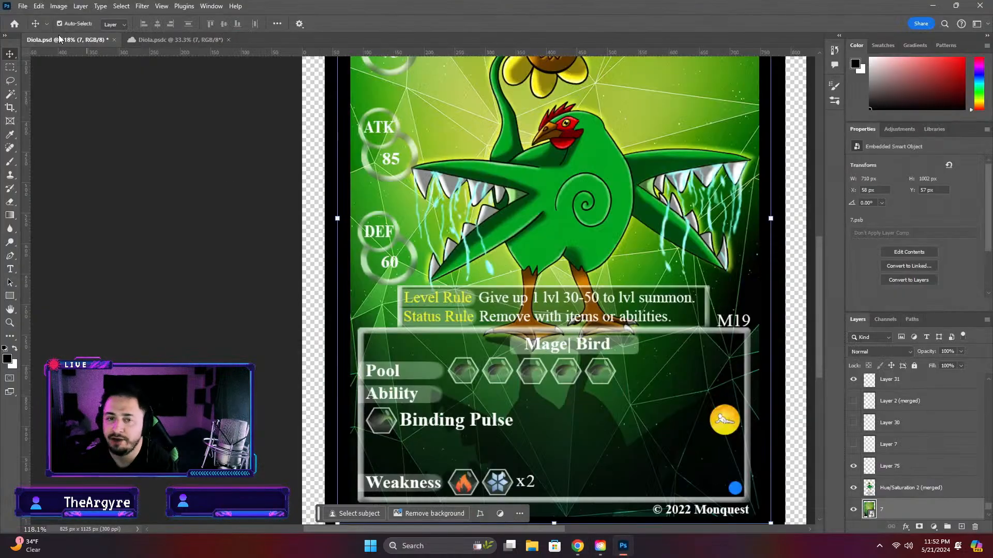
# Browse the Items and Item cards folders inside the Completed Cards cloud folder
pyautogui.click(14, 24)
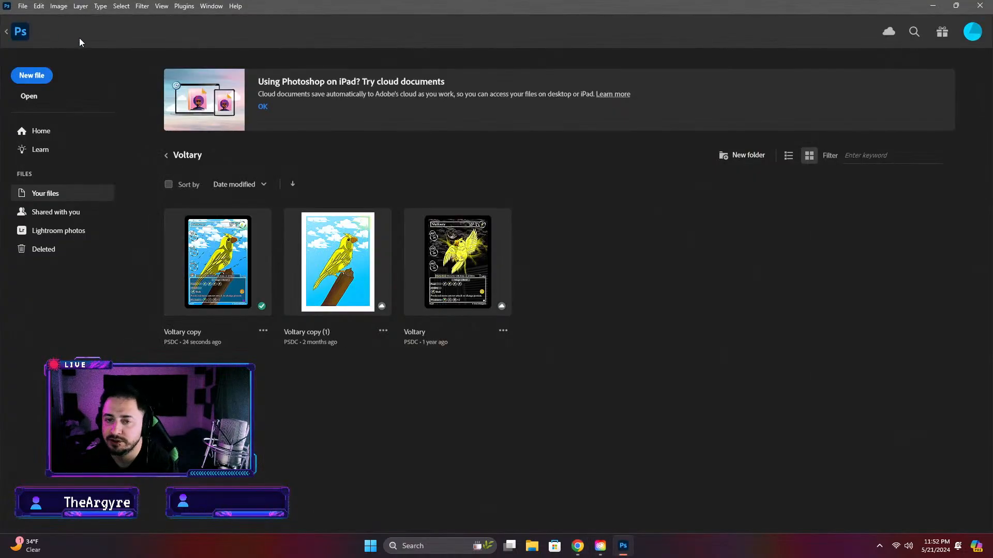
pyautogui.click(166, 156)
pyautogui.click(166, 156)
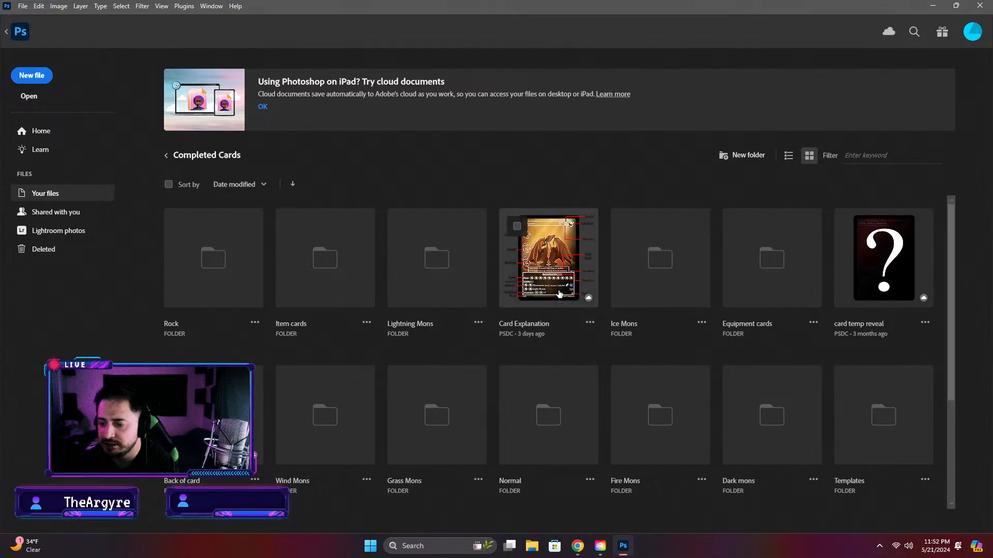
pyautogui.scroll(-3, 786, 297)
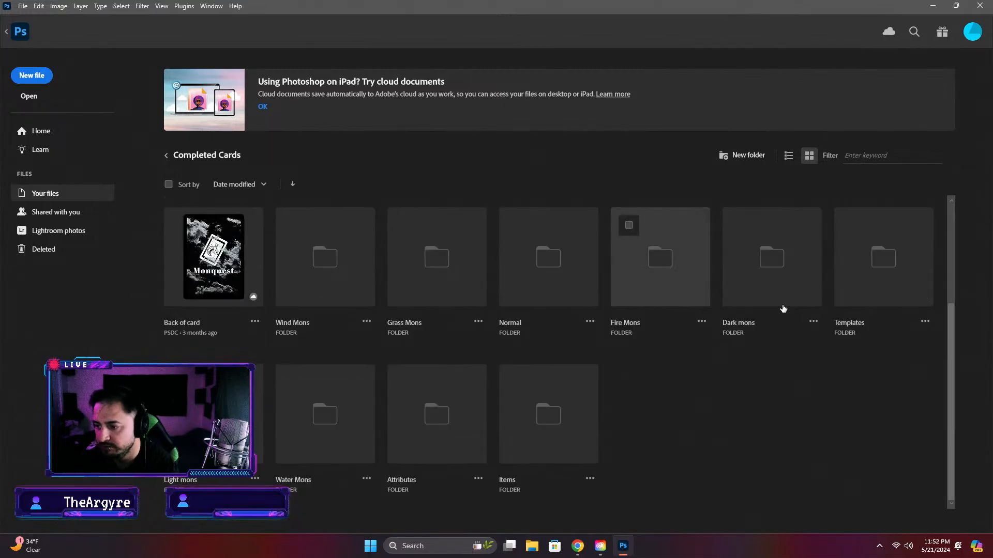
pyautogui.click(571, 437)
pyautogui.click(166, 160)
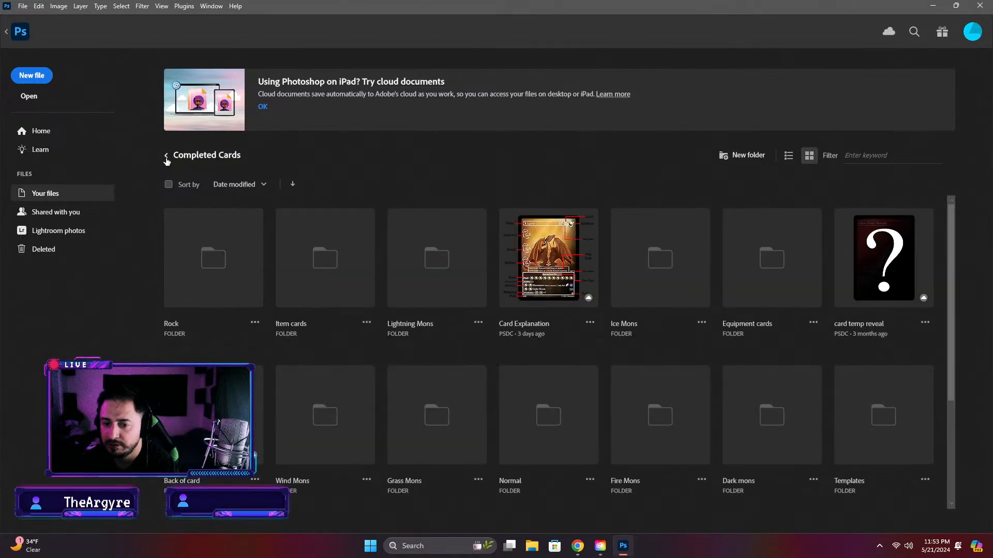
pyautogui.scroll(-3, 656, 428)
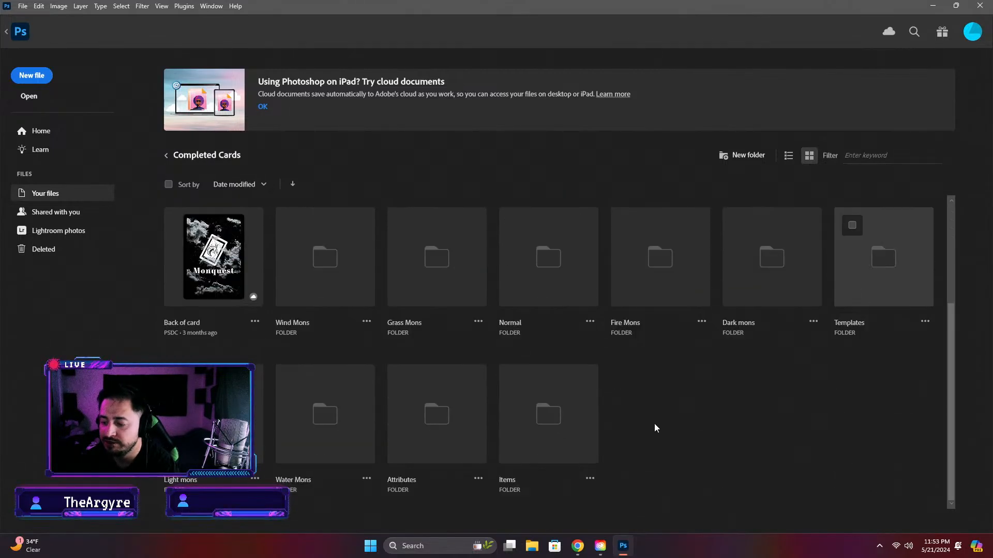
pyautogui.click(582, 437)
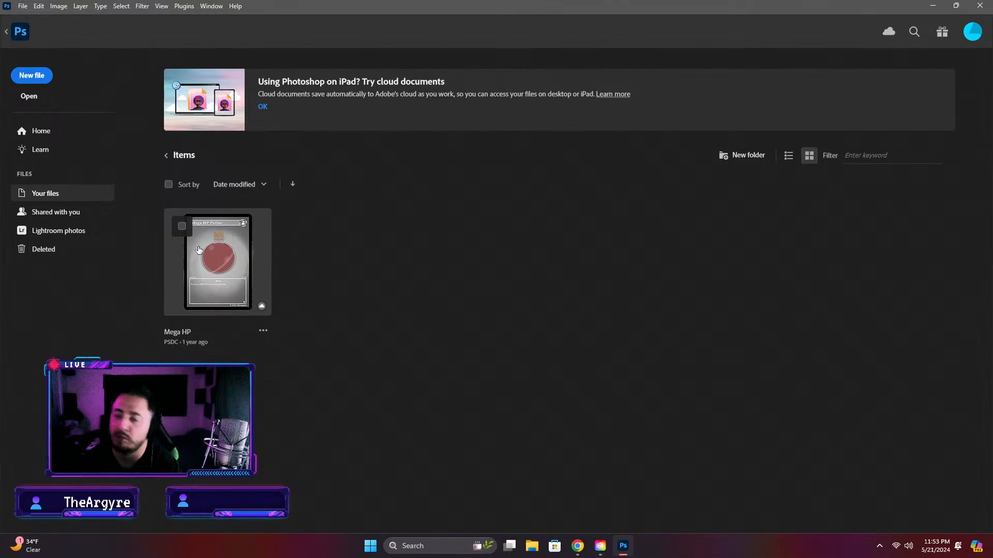
pyautogui.click(167, 156)
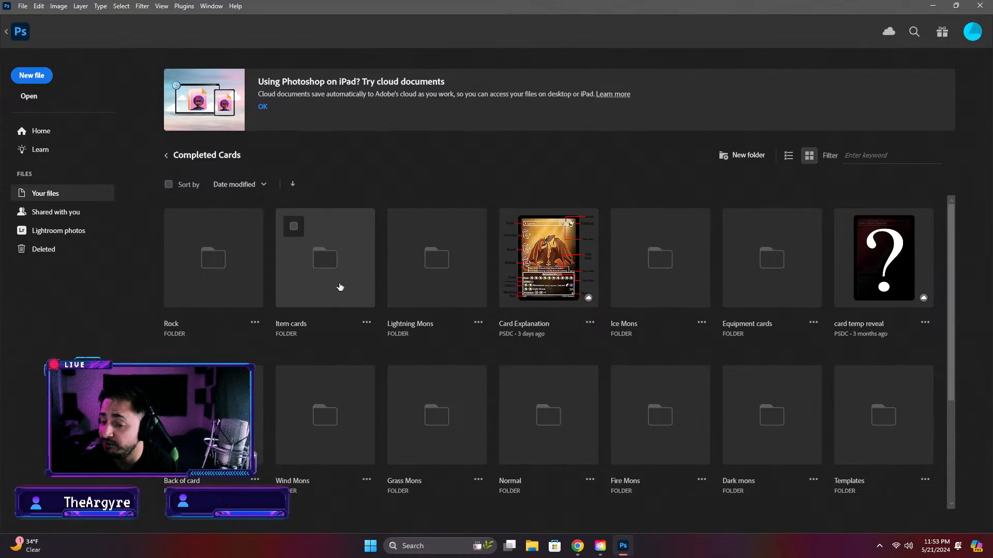
pyautogui.click(340, 286)
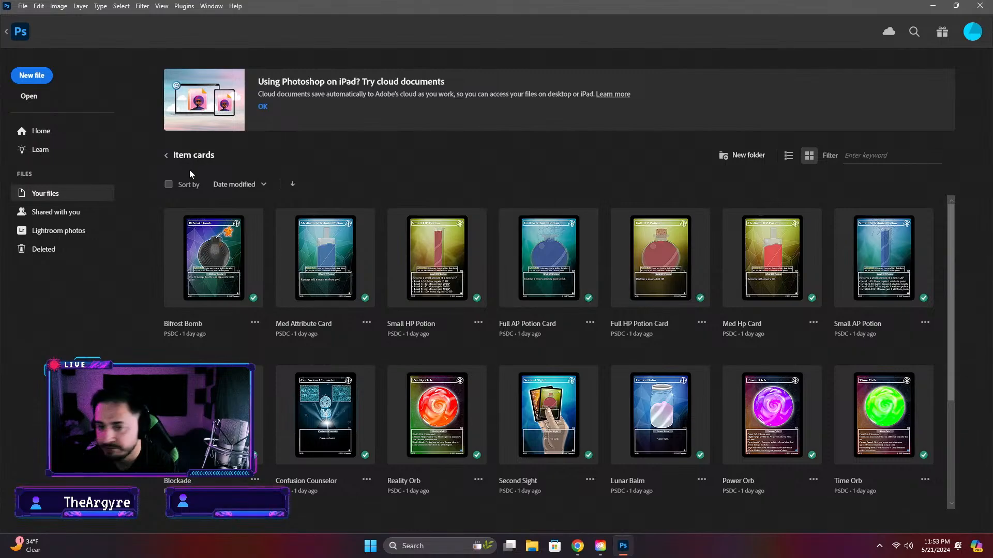
pyautogui.click(166, 157)
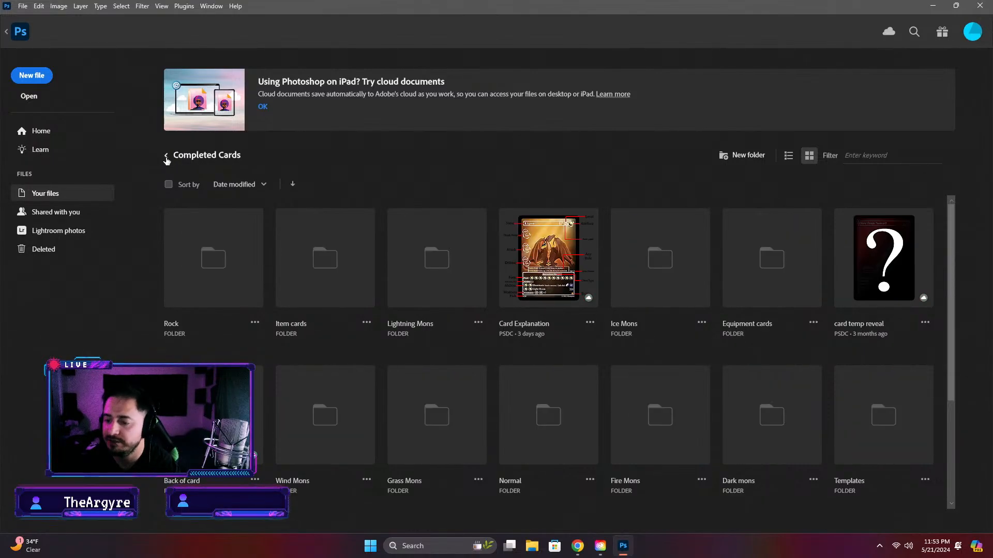
# Open the Neurosync Band document from the cloud Items folder outside Completed Cards and look at its artwork
pyautogui.click(166, 157)
pyautogui.click(537, 290)
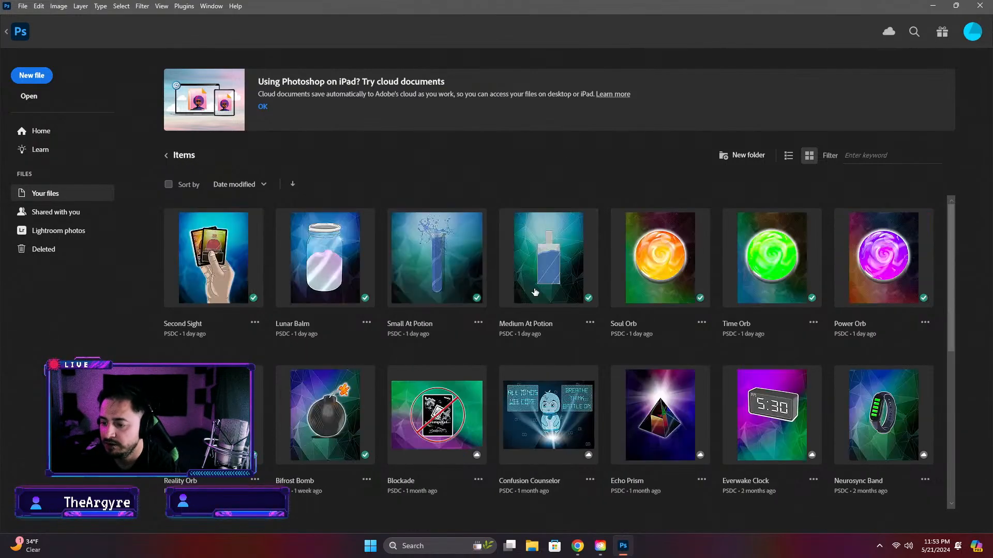
pyautogui.scroll(-3, 874, 342)
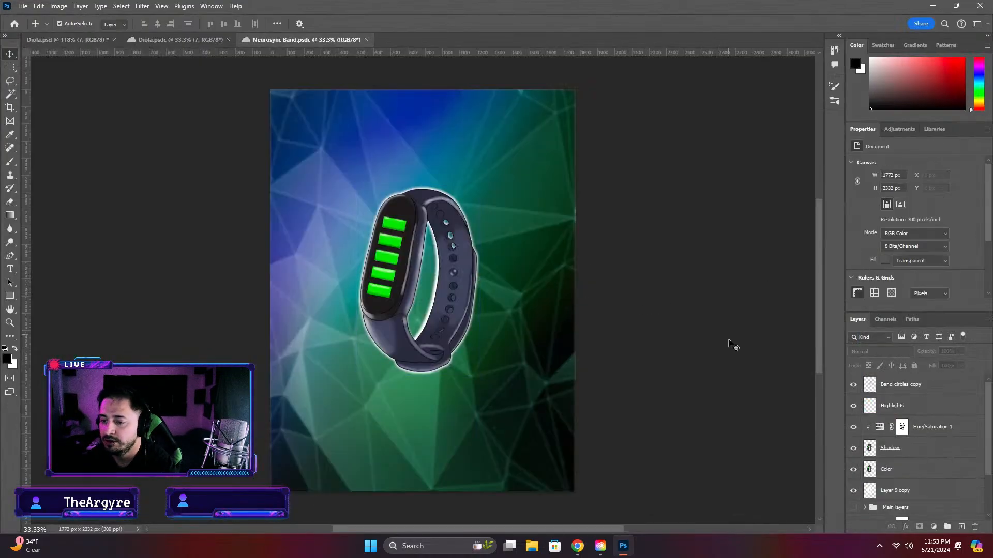
pyautogui.click(356, 246)
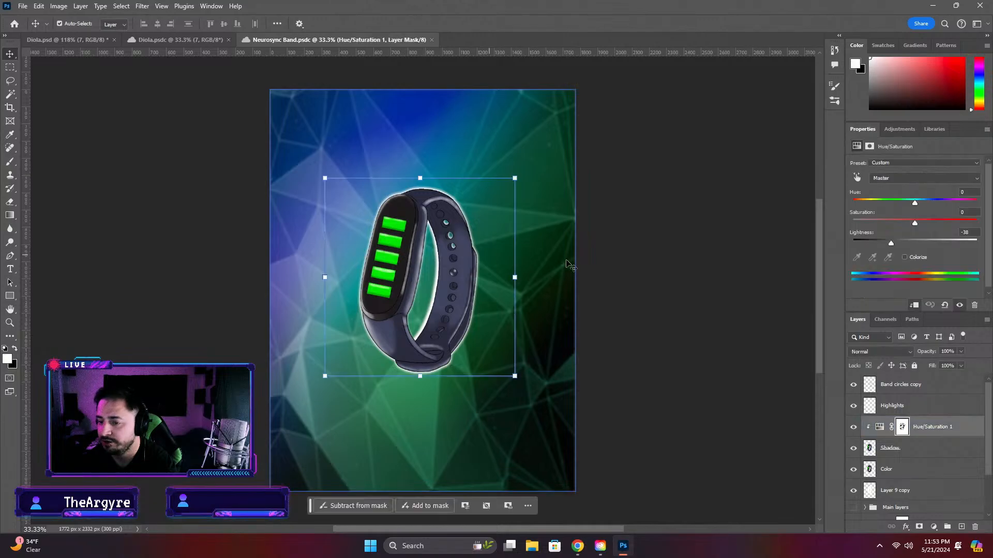
pyautogui.click(590, 266)
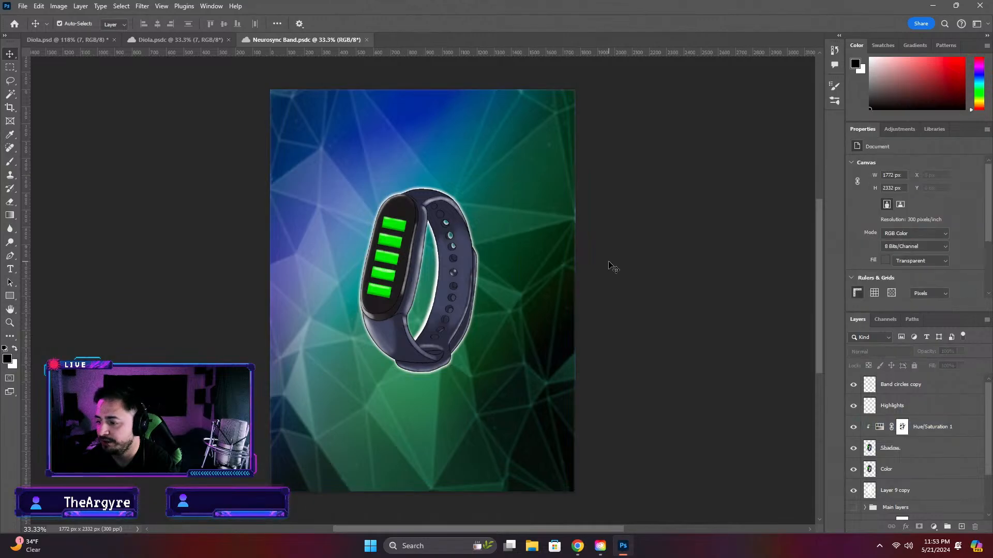
# Return to the Diola.psd document, review the whole card, and save it with nothing selected
pyautogui.click(61, 40)
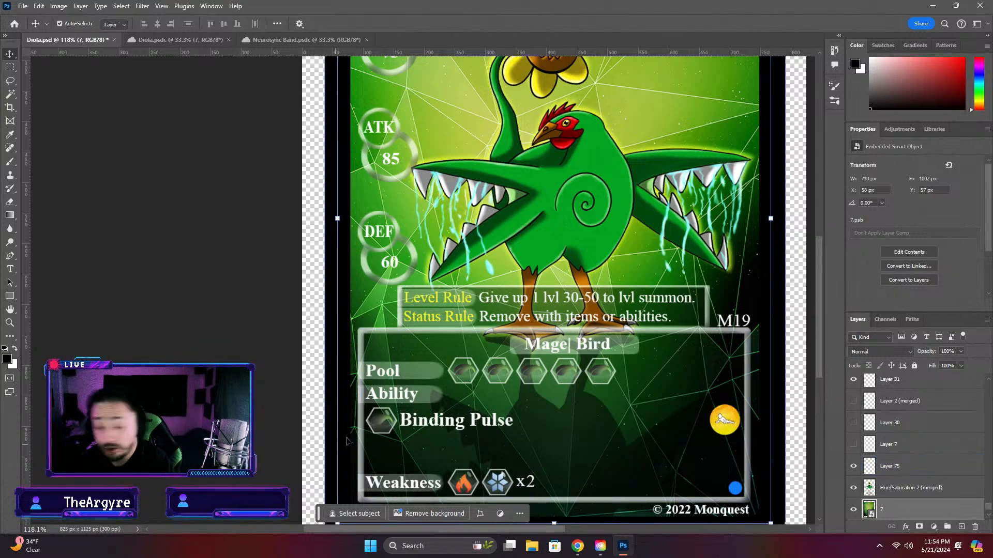
pyautogui.scroll(3, 408, 450)
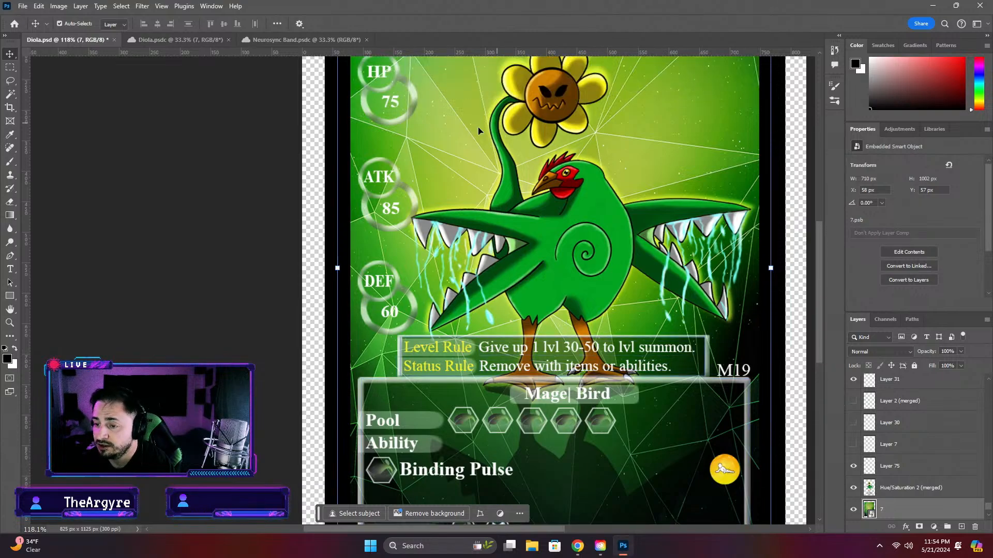
pyautogui.click(493, 202)
pyautogui.scroll(1, 521, 233)
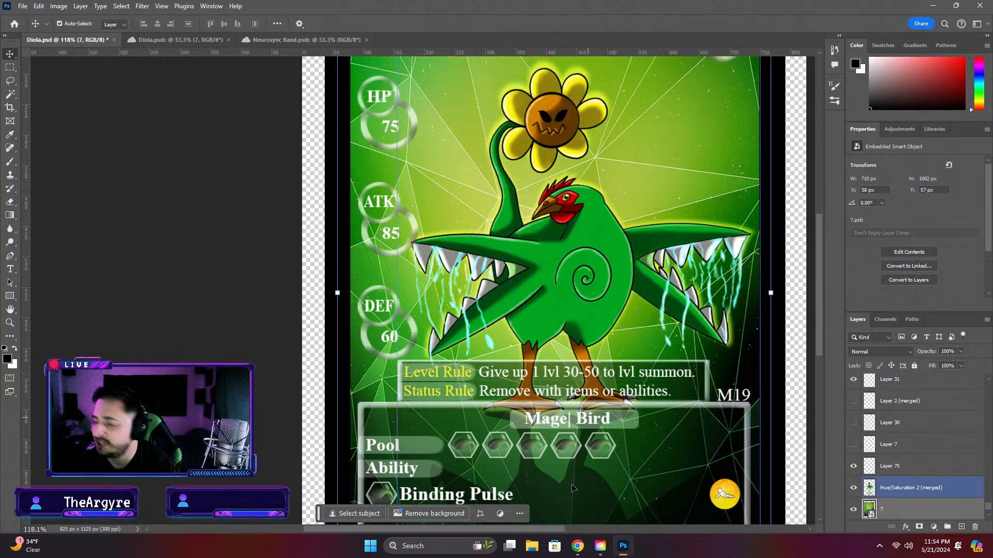
pyautogui.scroll(-3, 571, 489)
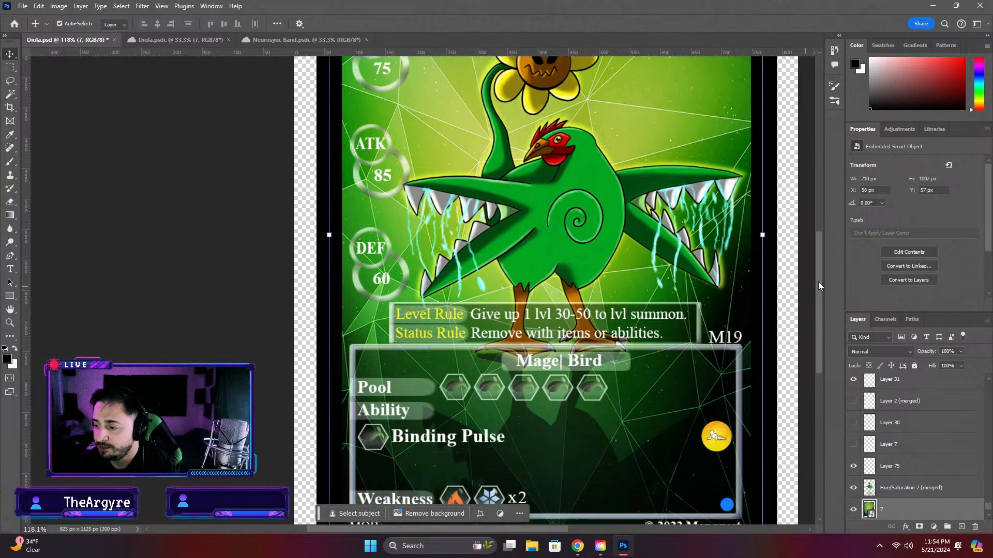
pyautogui.moveTo(817, 281); pyautogui.dragTo(786, 317)
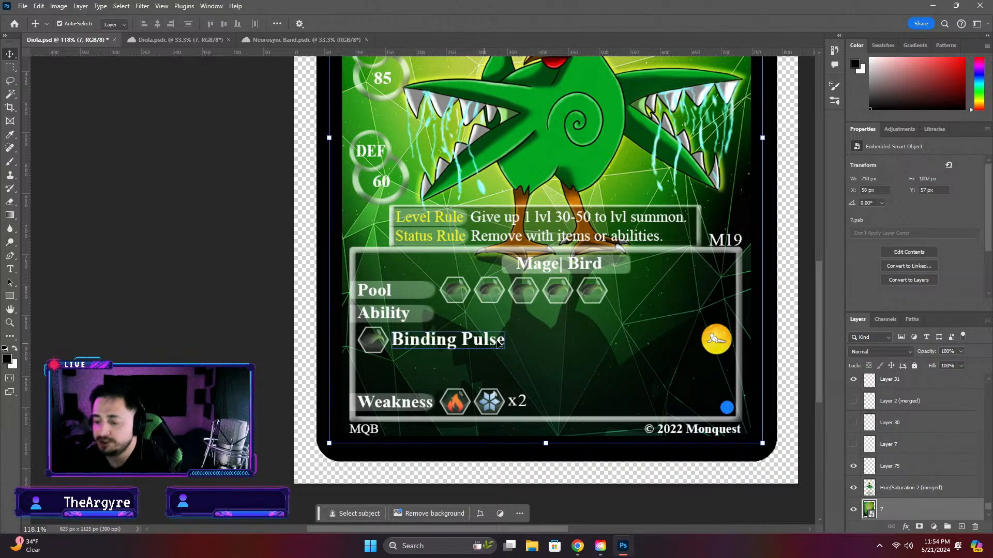
pyautogui.scroll(-3, 523, 342)
pyautogui.scroll(-1, 523, 343)
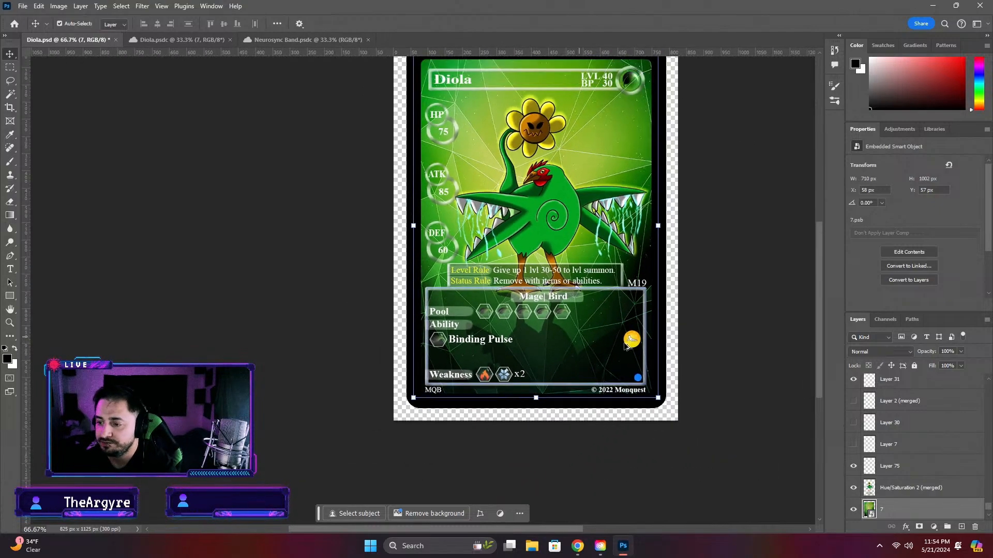
pyautogui.click(722, 352)
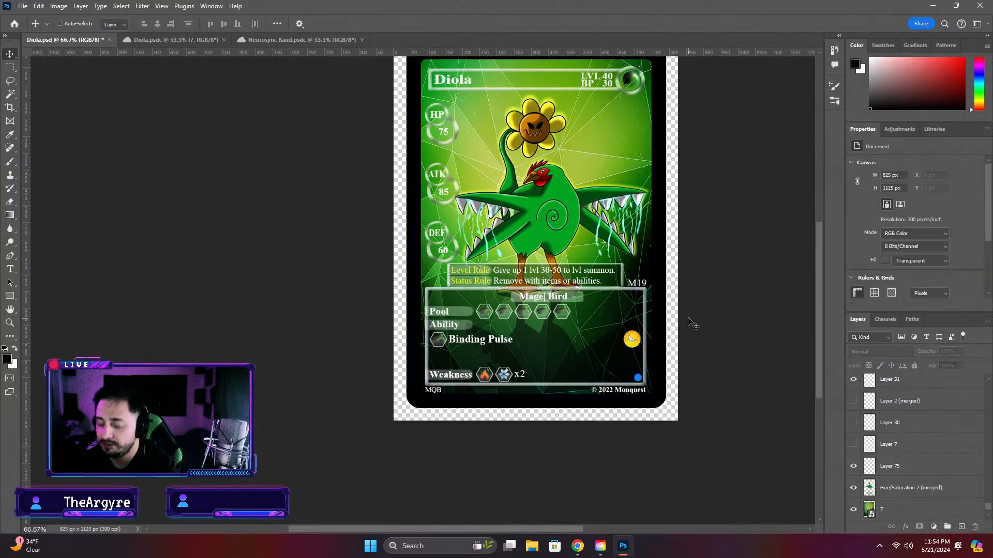
pyautogui.hotkey('ctrl', 's')
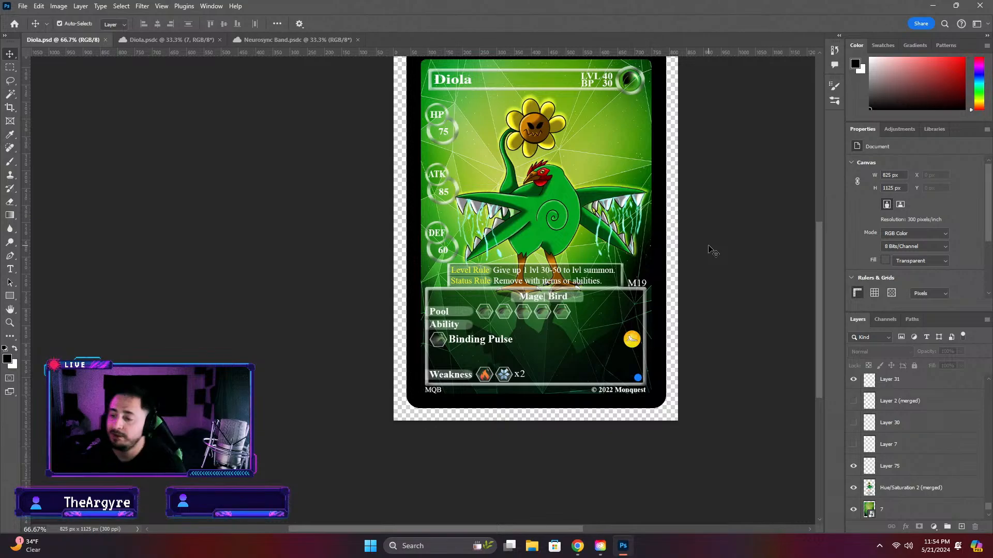
# Swap the card's black border for the white one by hiding the Edge layer and showing Edge copy
pyautogui.click(861, 428)
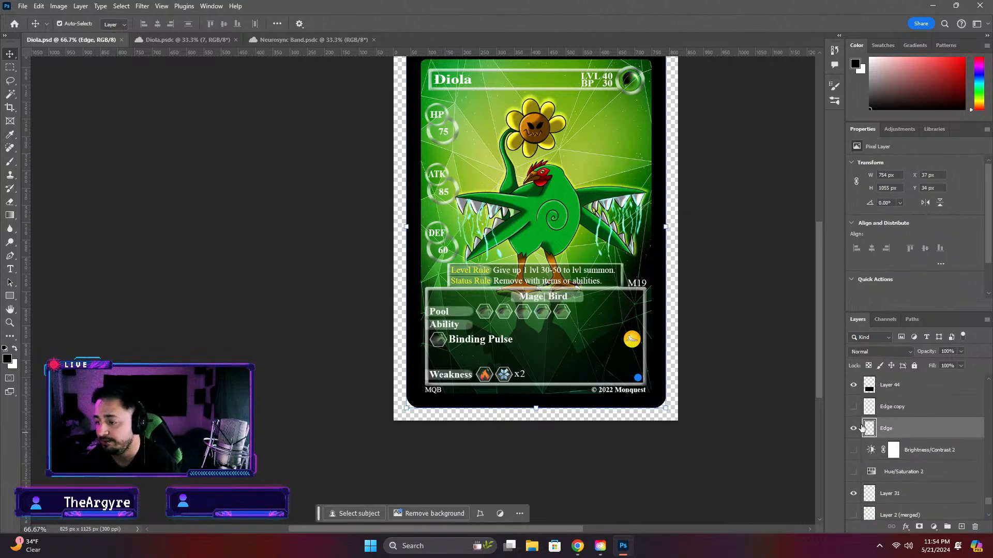
pyautogui.click(853, 428)
pyautogui.click(854, 407)
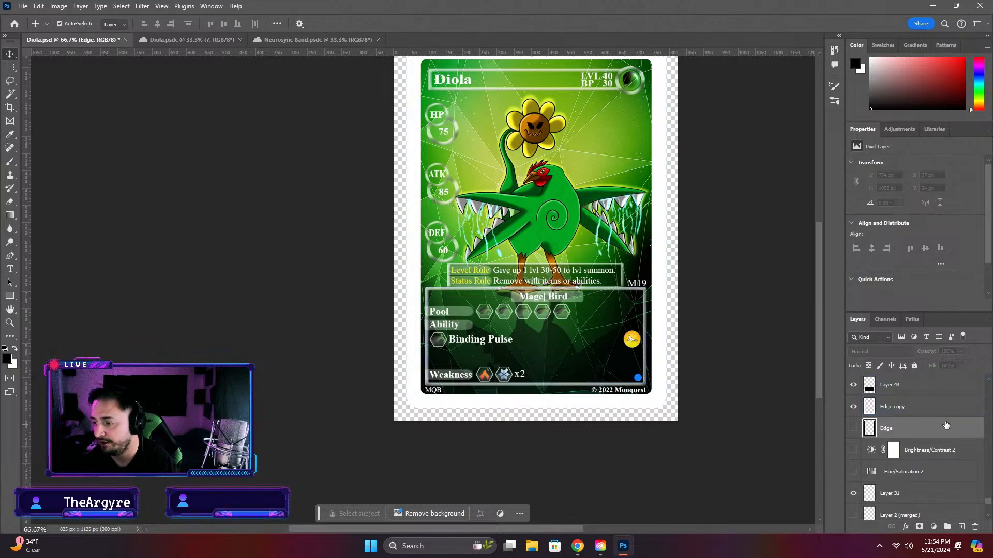
# Toggle the IMG_0036 holographic overlay to compare the card with and without it, leaving the overlay visible
pyautogui.scroll(10, 915, 448)
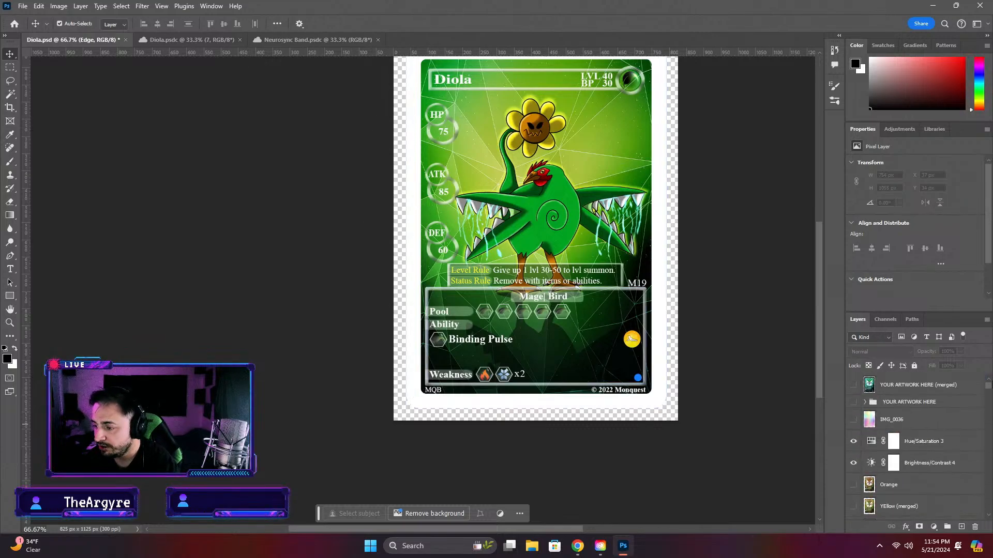
pyautogui.click(853, 422)
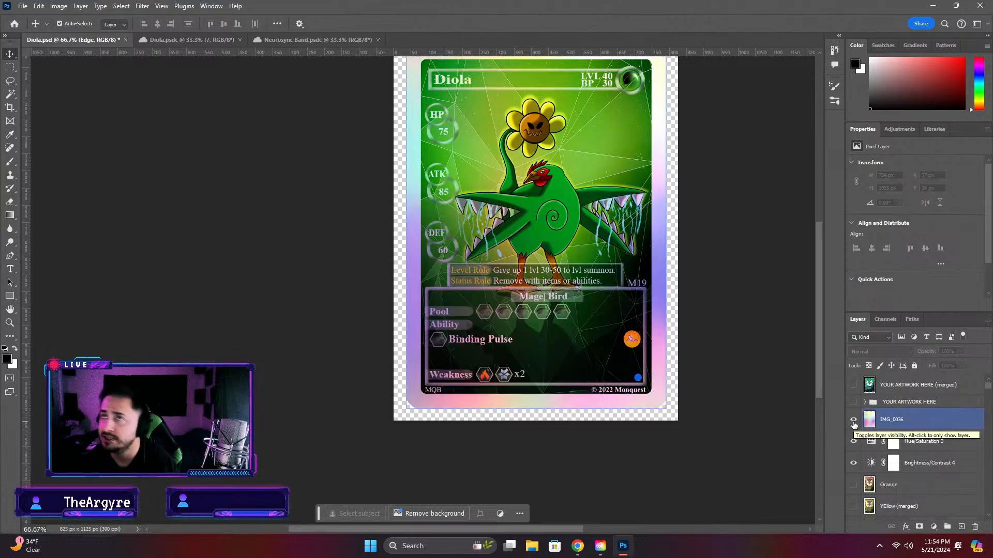
pyautogui.click(853, 423)
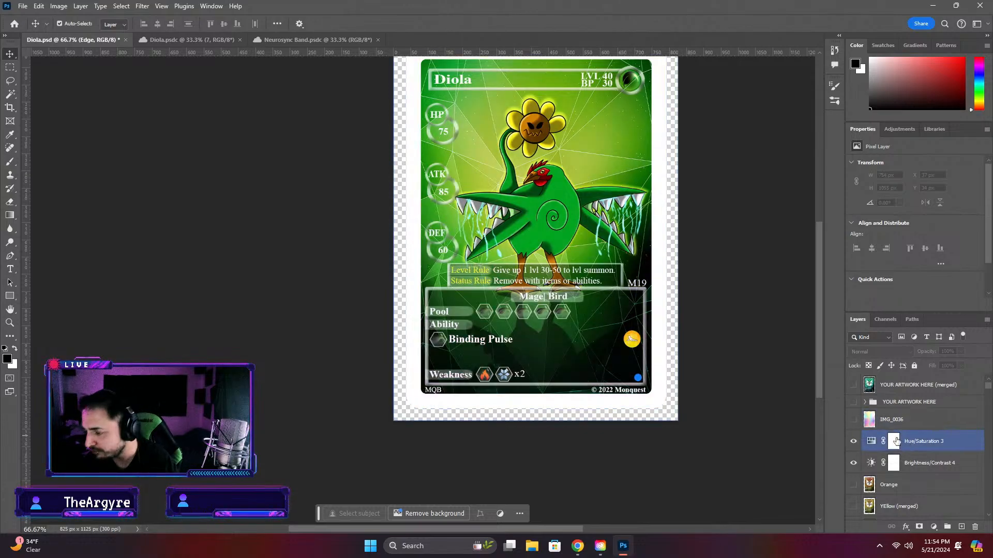
pyautogui.click(854, 423)
pyautogui.click(911, 444)
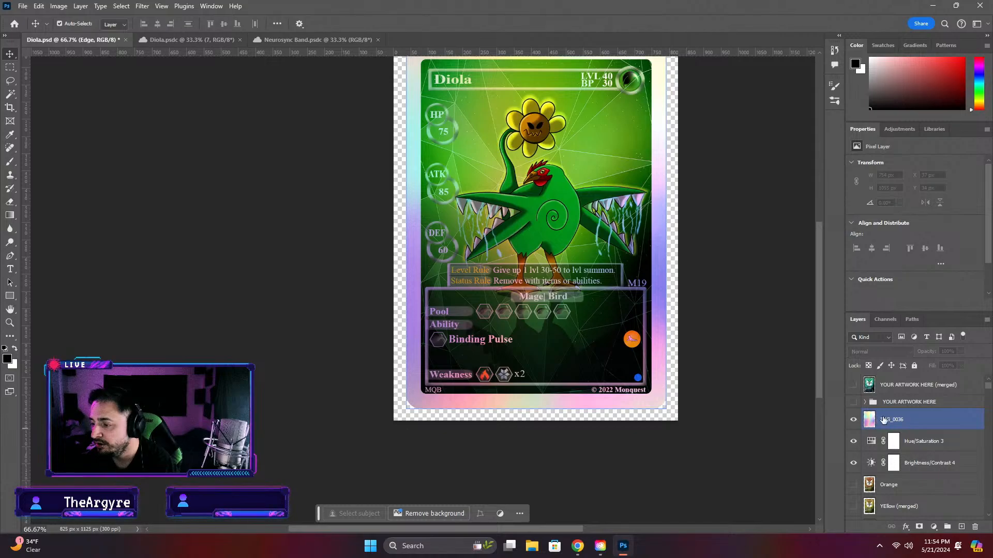
# Look through the layer stack below the IMG_0036 overlay
pyautogui.scroll(-1, 926, 457)
pyautogui.scroll(-1, 925, 455)
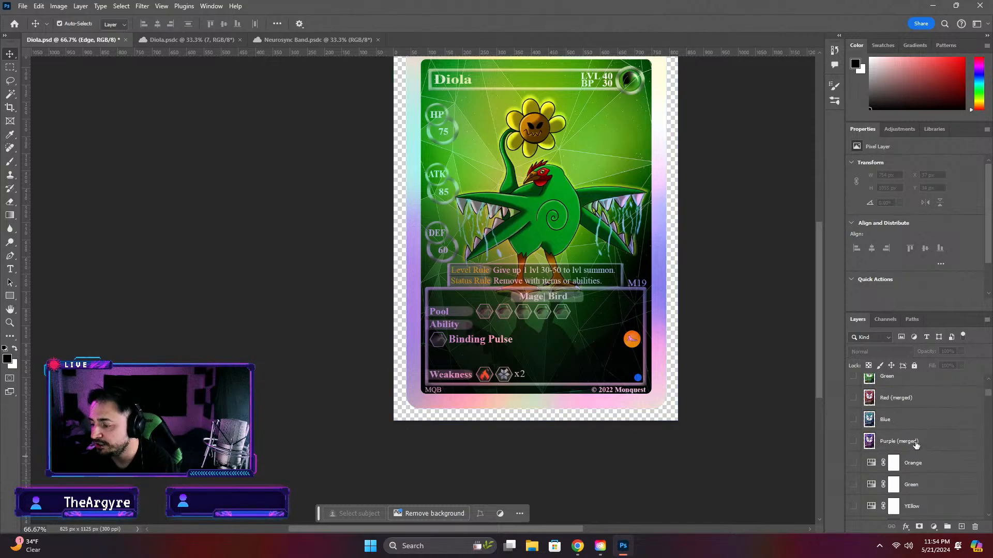
pyautogui.scroll(-2, 916, 446)
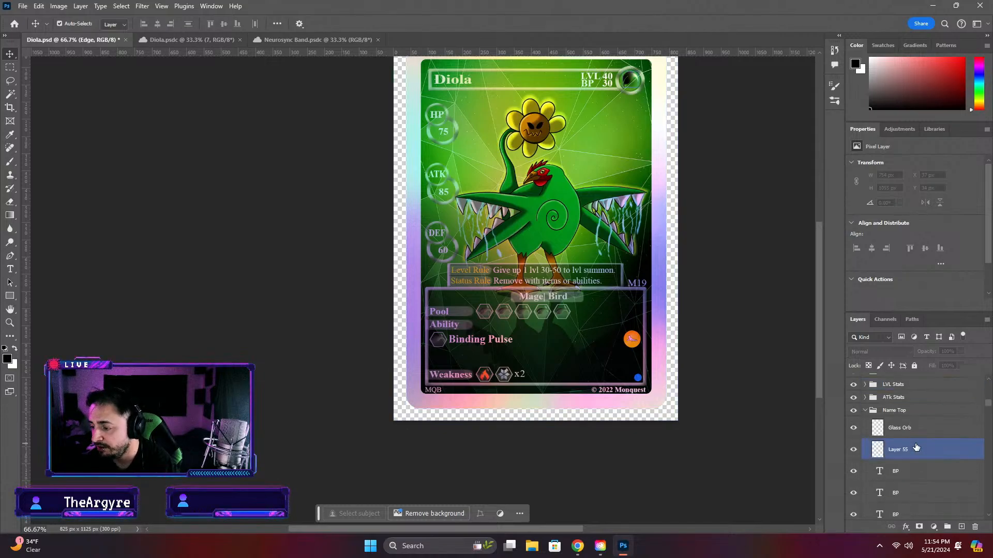
pyautogui.scroll(-3, 915, 444)
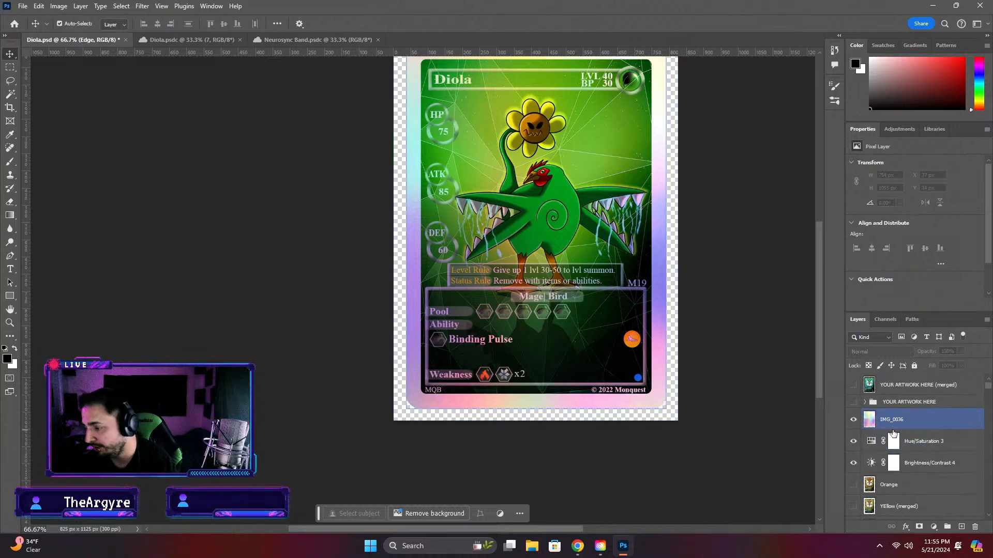
# Add a new Hue/Saturation adjustment layer directly above Hue/Saturation 3
pyautogui.click(922, 440)
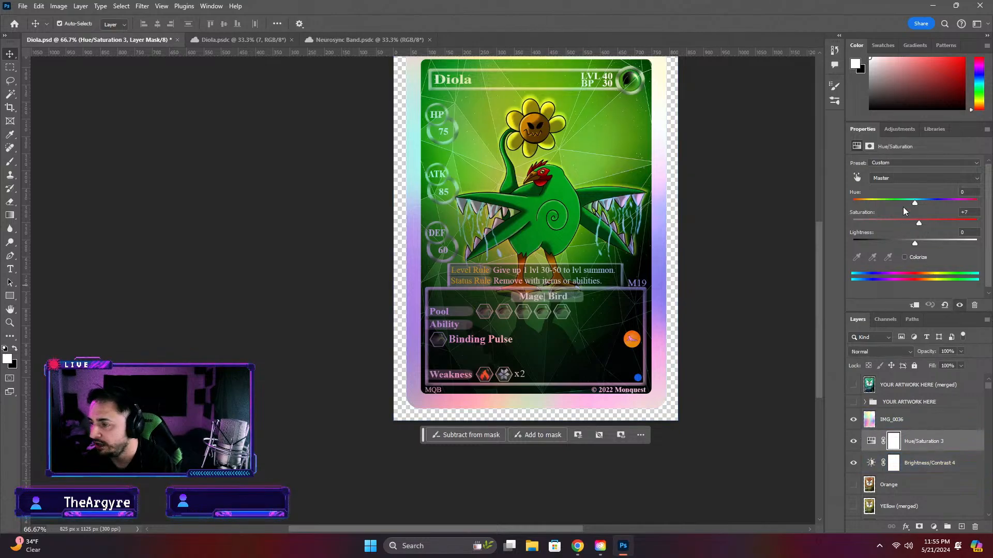
pyautogui.click(890, 129)
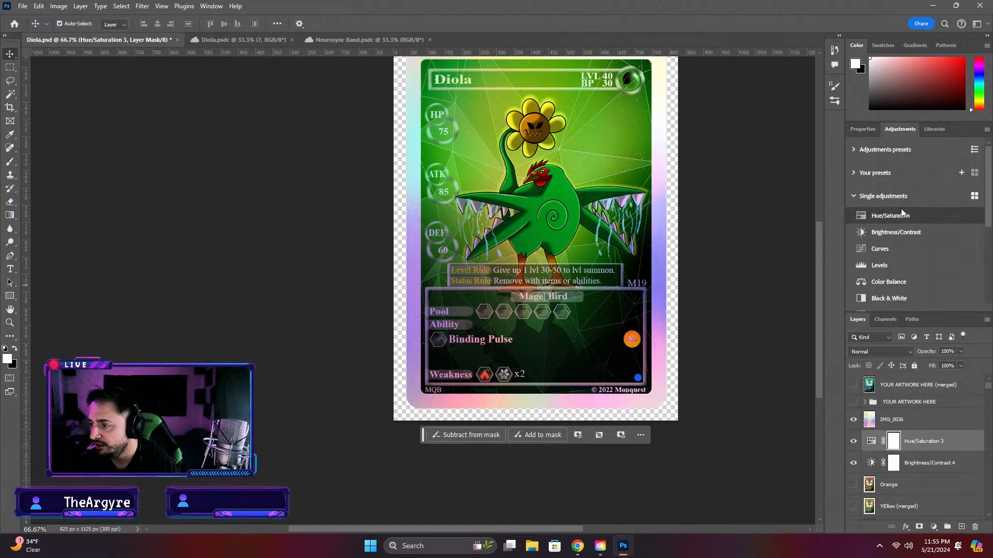
pyautogui.click(882, 216)
# Try hiding and deleting the Hue/Saturation 3 layer so that only the new adjustment remains
pyautogui.click(853, 463)
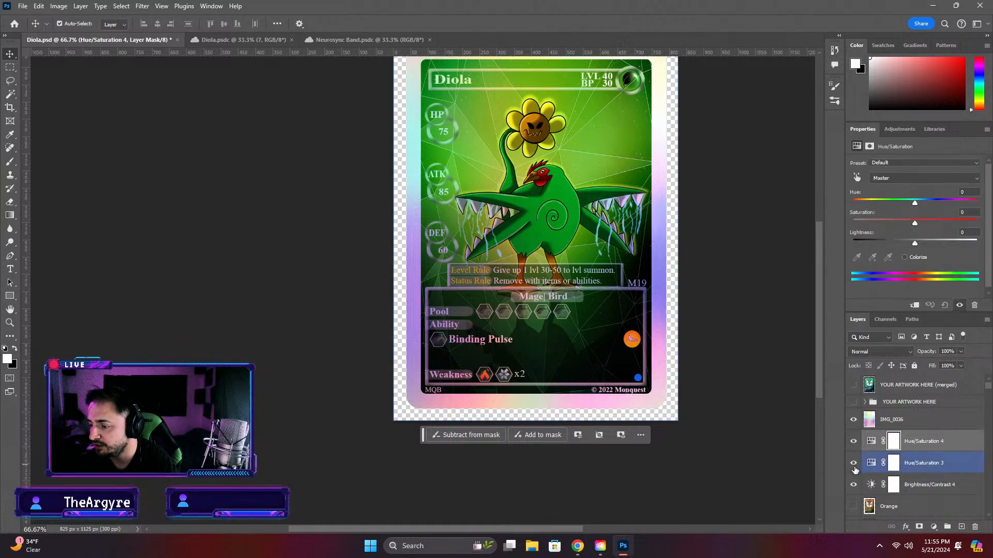
pyautogui.click(950, 470)
pyautogui.press('Delete')
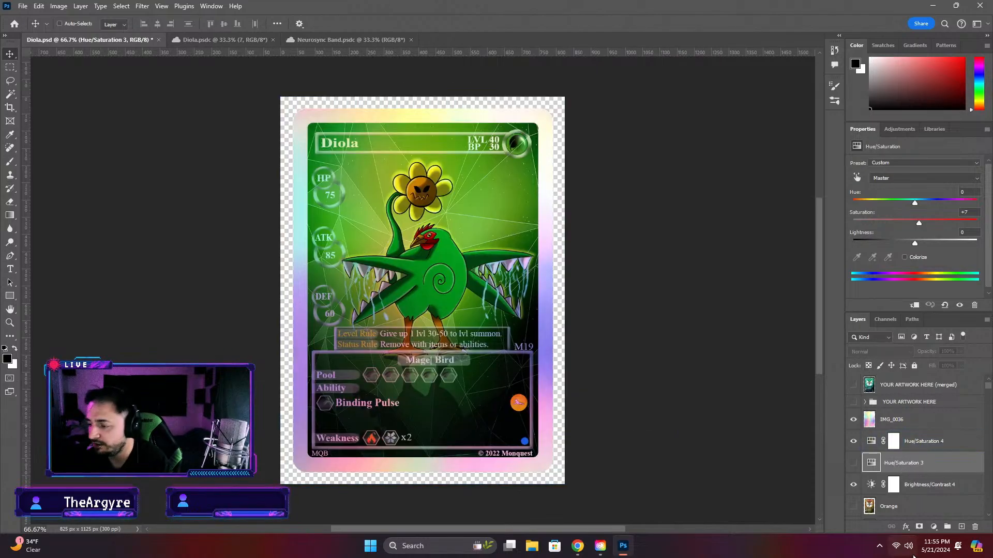
pyautogui.hotkey('ctrl', 'z')
pyautogui.press('Delete')
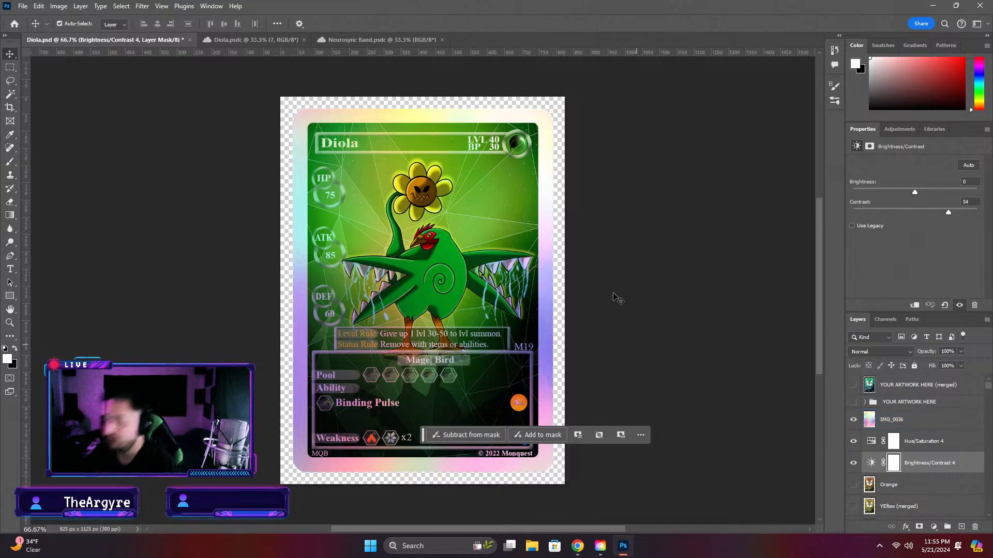
# Try lowering and raising the saturation on Hue/Saturation 4, undoing those changes and the deletion of Hue/Saturation 3
pyautogui.click(873, 443)
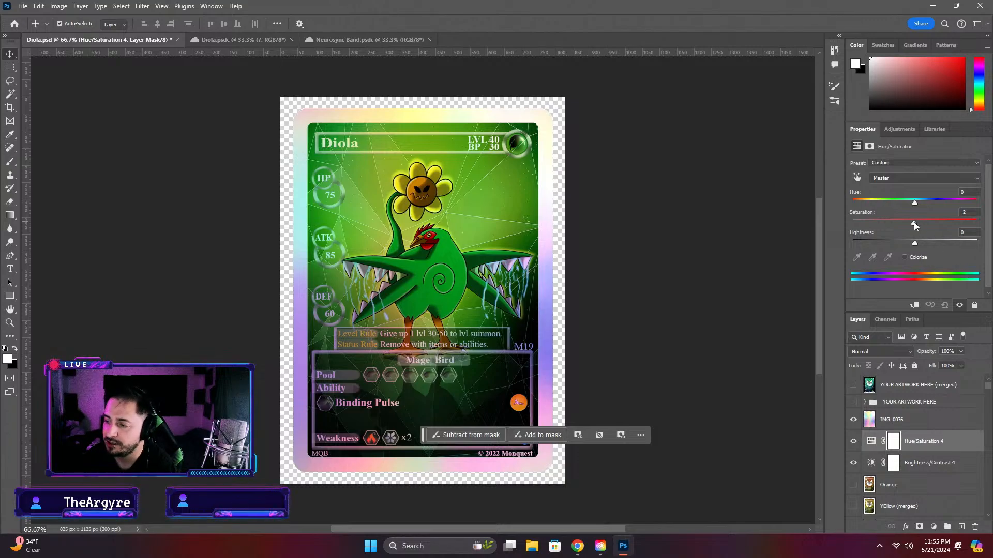
pyautogui.moveTo(914, 222); pyautogui.dragTo(880, 222)
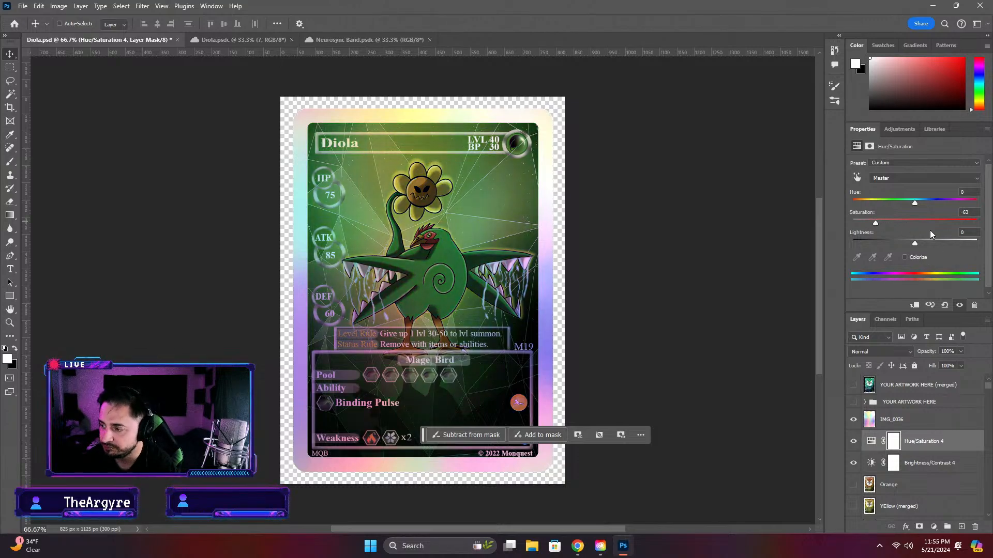
pyautogui.hotkey('ctrl', 'z')
pyautogui.moveTo(914, 224); pyautogui.dragTo(917, 223)
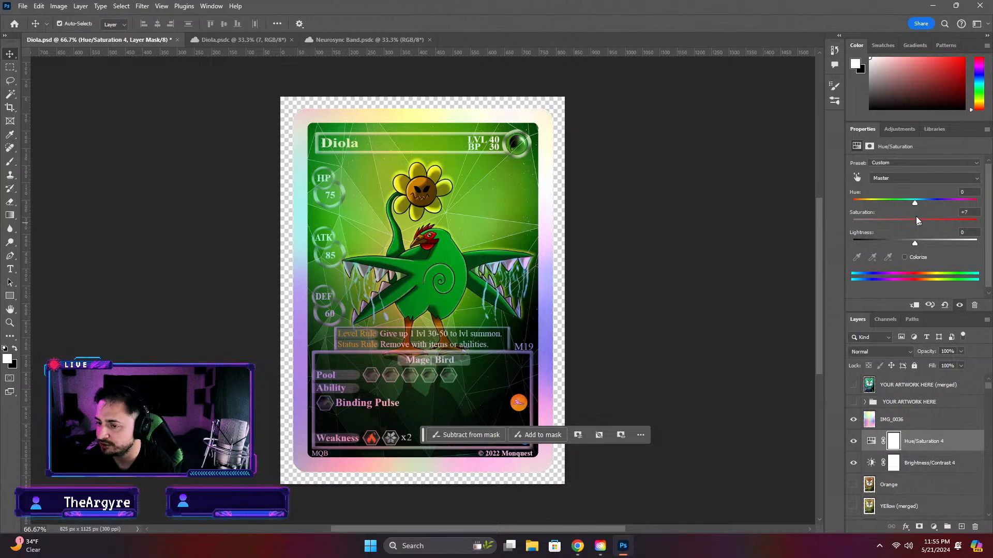
pyautogui.hotkey('ctrl', 'z')
pyautogui.hotkey('ctrl', 'z')
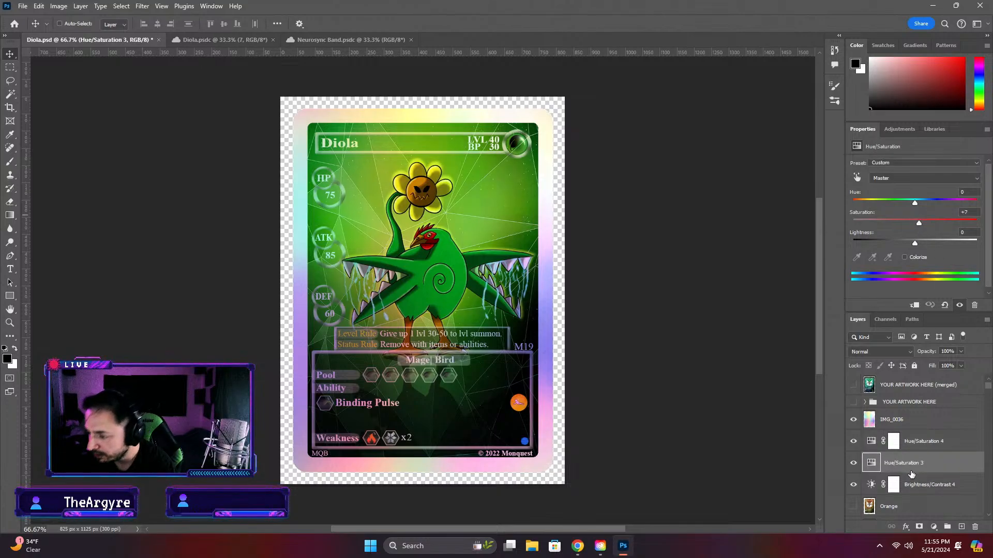
pyautogui.hotkey('ctrl', 'z')
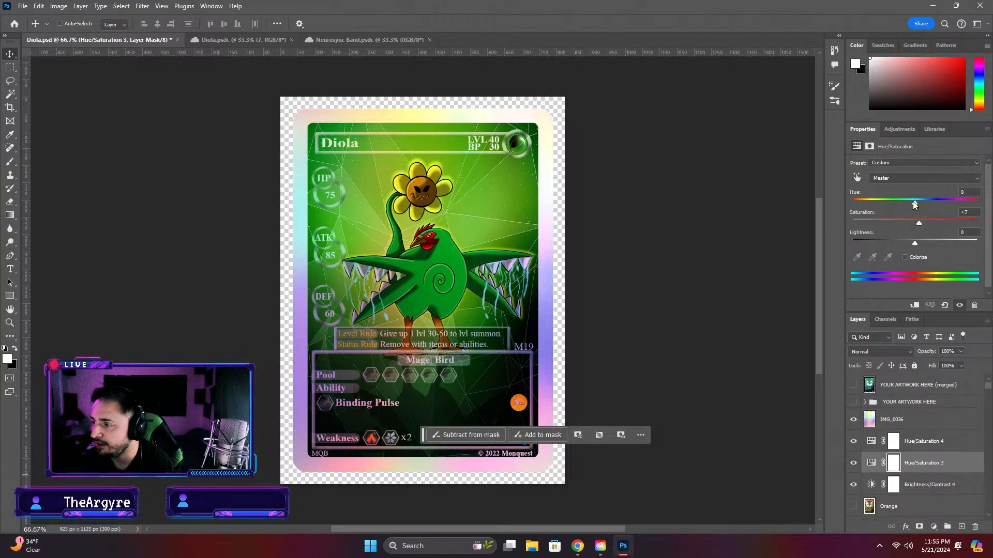
# Shift the Hue/Saturation 4 hue to -180 and toggle the layer to compare the recolored card with the green one
pyautogui.click(924, 441)
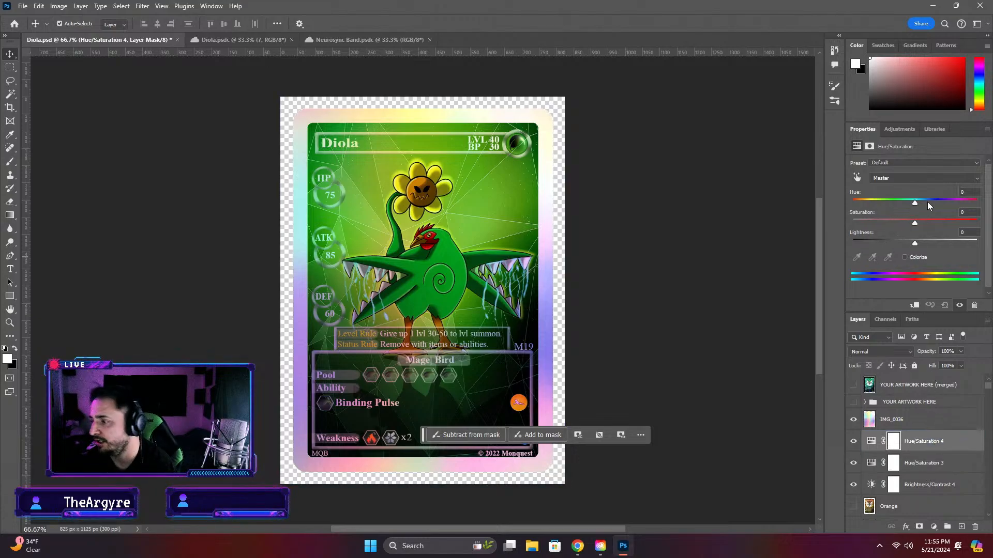
pyautogui.moveTo(917, 202); pyautogui.dragTo(829, 204)
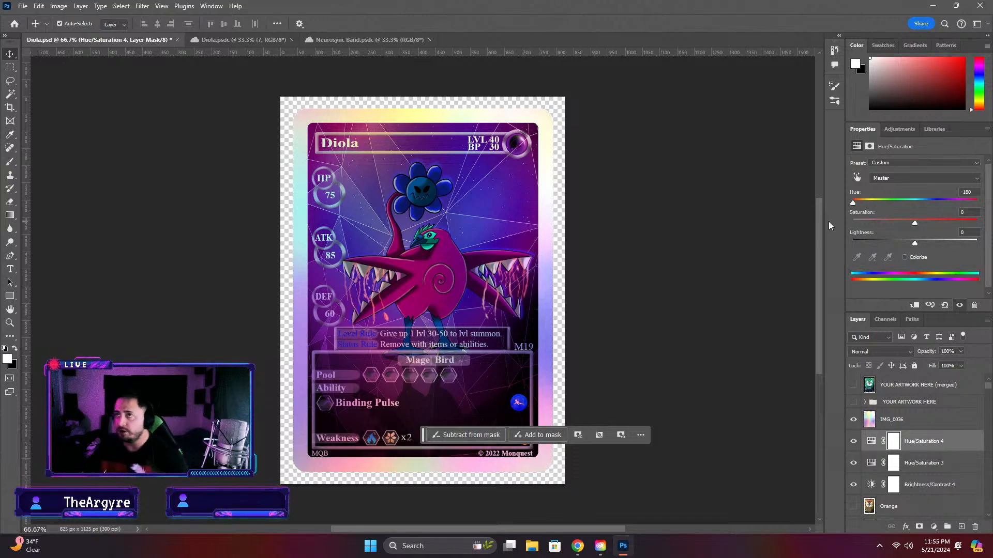
pyautogui.click(524, 443)
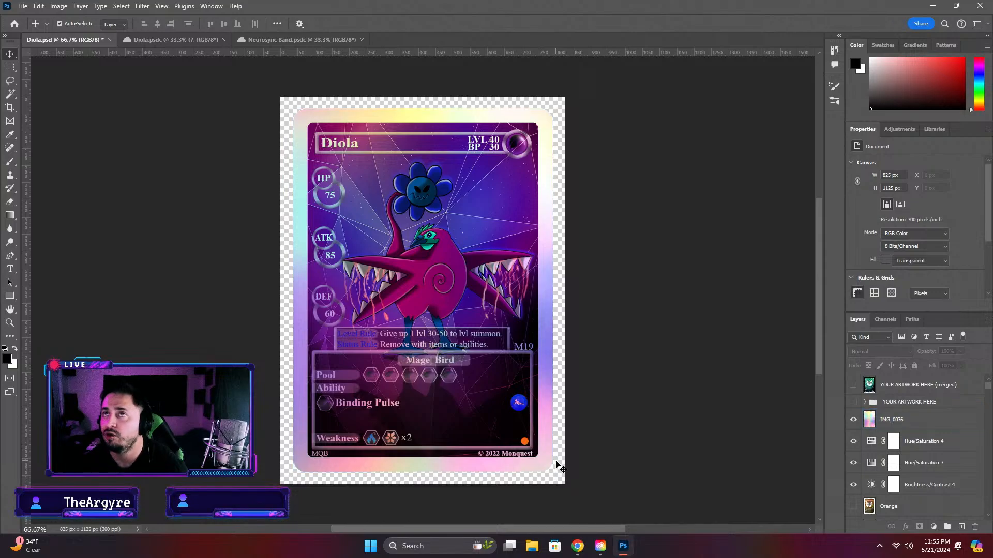
pyautogui.click(855, 443)
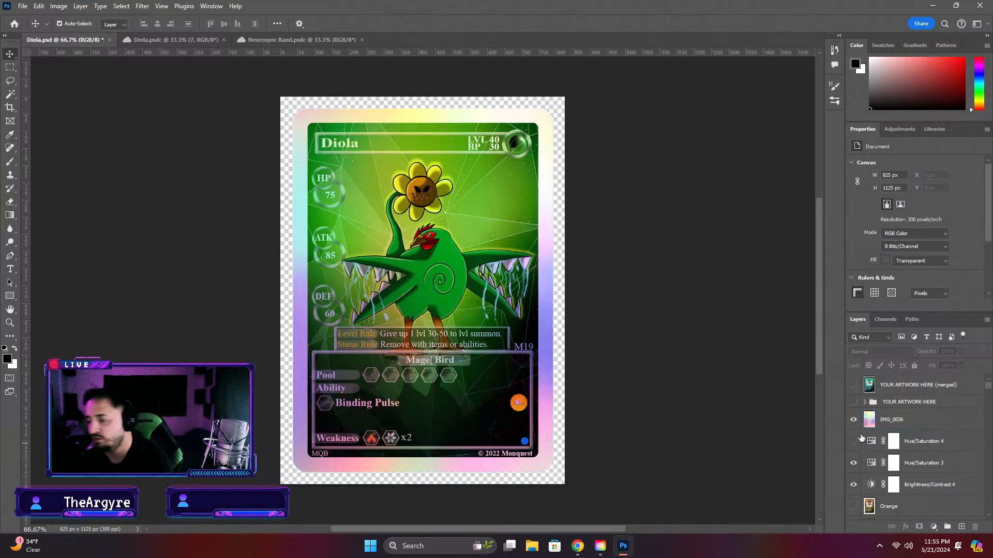
pyautogui.click(853, 443)
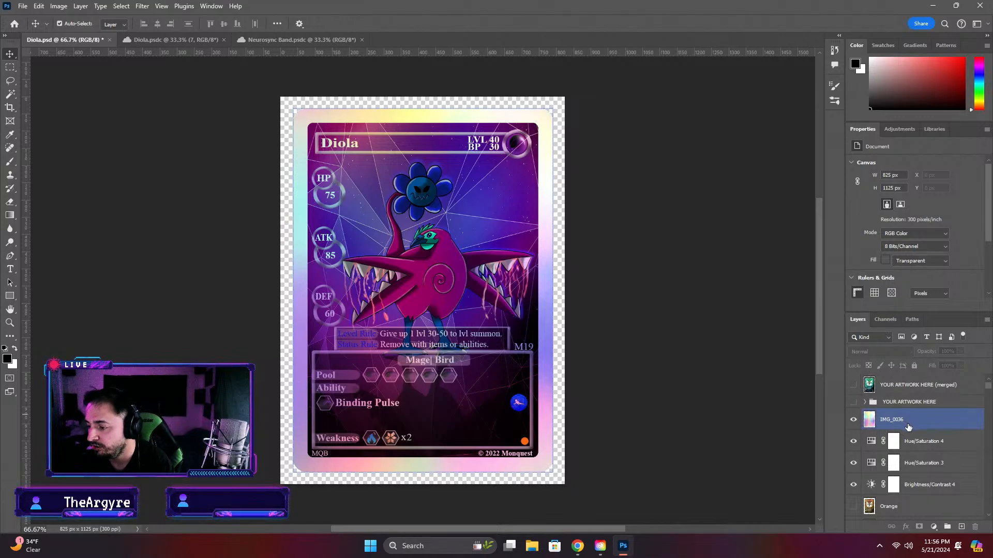
# Try several hues on Hue/Saturation 4, including +117, -180, +143 and -92, and settle on +151
pyautogui.click(893, 441)
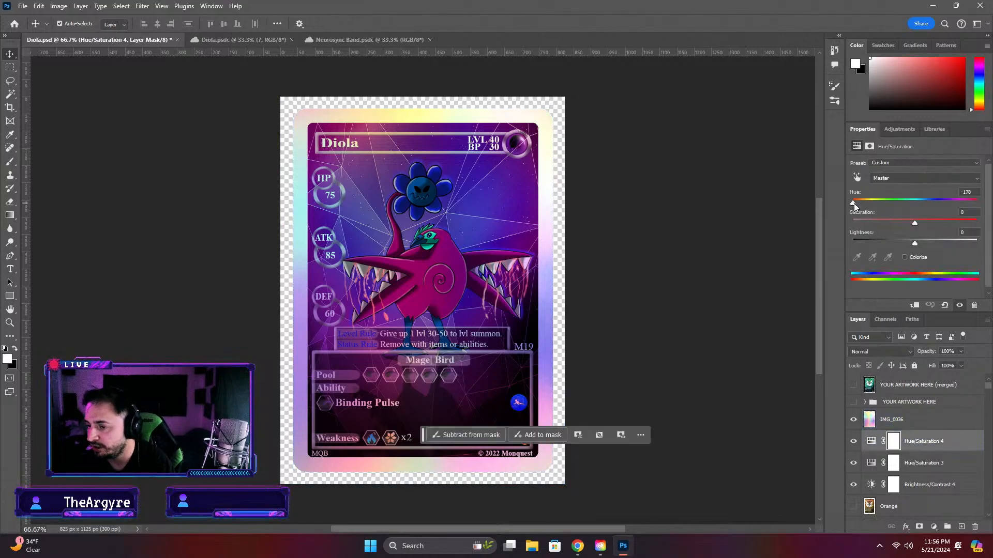
pyautogui.moveTo(854, 204); pyautogui.dragTo(963, 211)
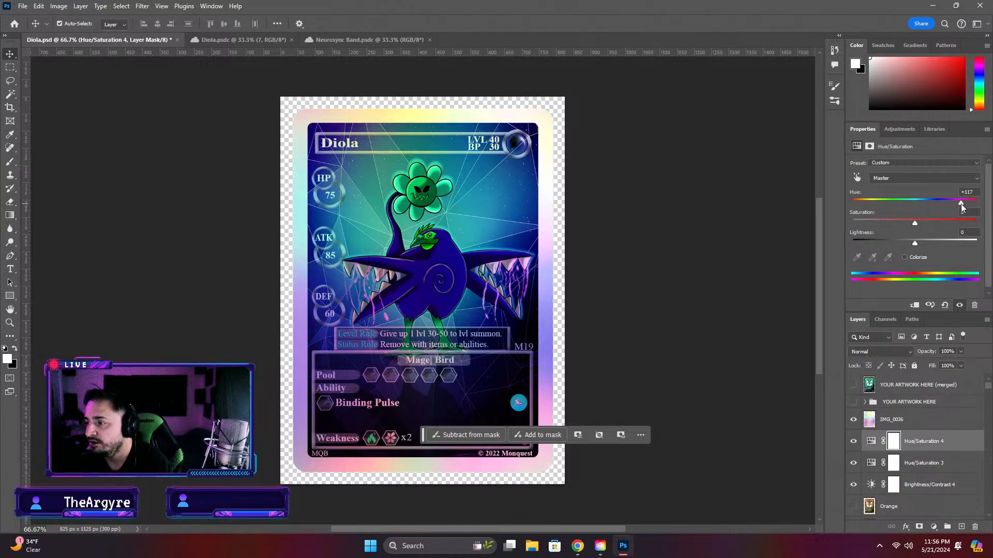
pyautogui.moveTo(961, 207); pyautogui.dragTo(836, 206)
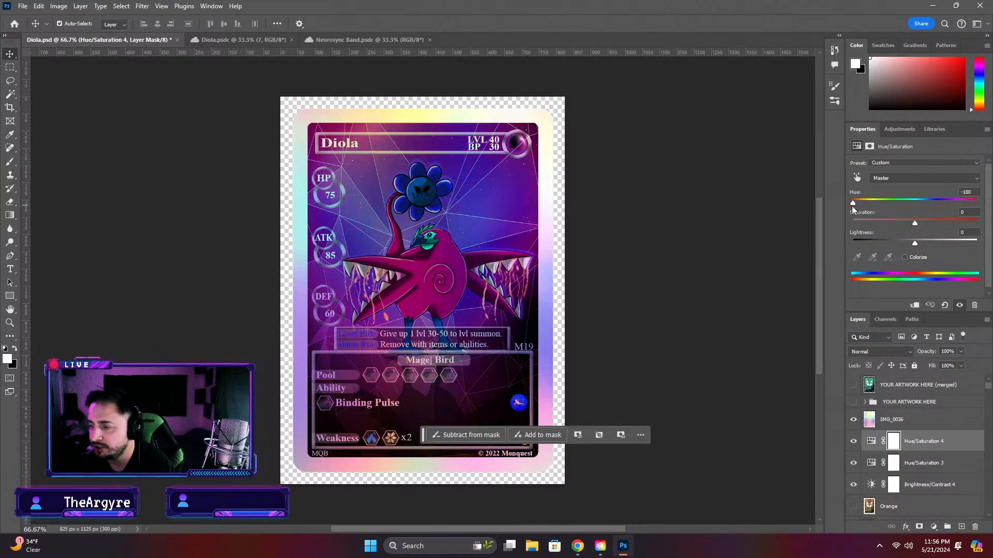
pyautogui.moveTo(852, 204); pyautogui.dragTo(969, 204)
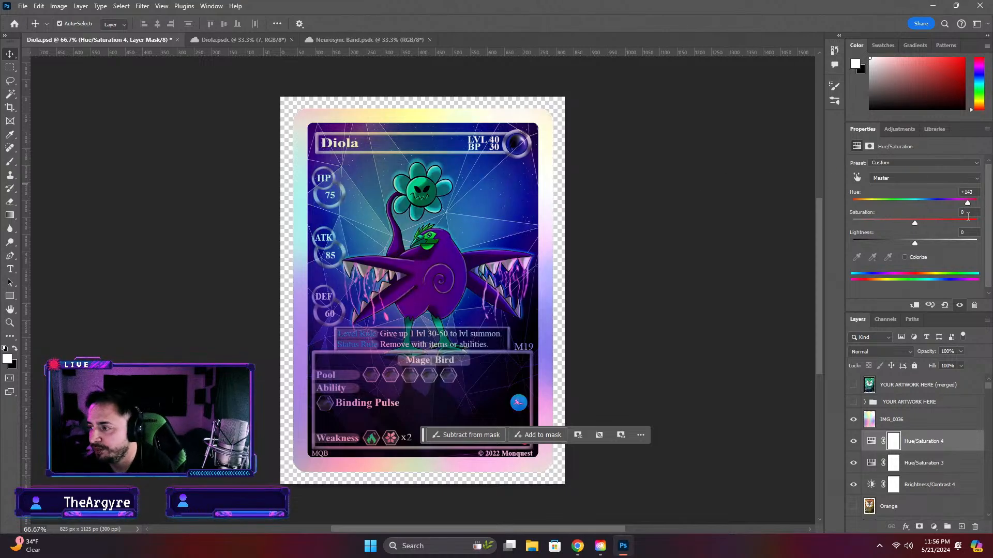
pyautogui.moveTo(969, 205); pyautogui.dragTo(875, 203)
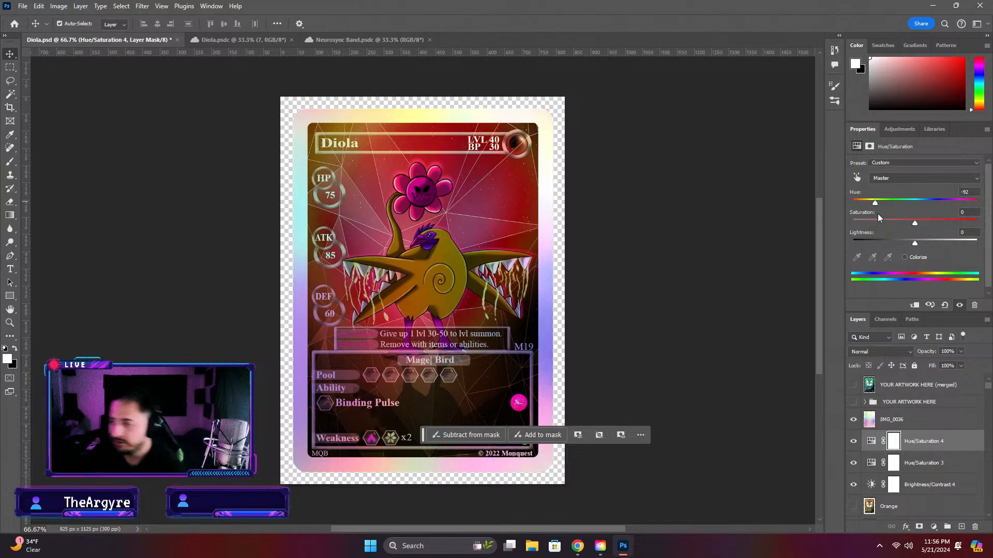
pyautogui.moveTo(874, 204); pyautogui.dragTo(971, 220)
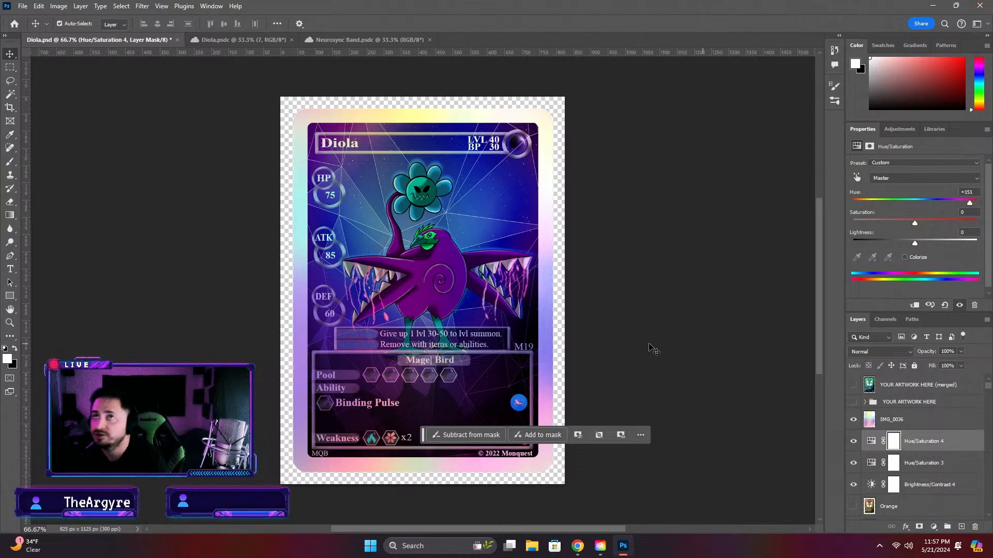
# Toggle the IMG_0036 holographic overlay on the recolored card and leave it hidden
pyautogui.click(662, 285)
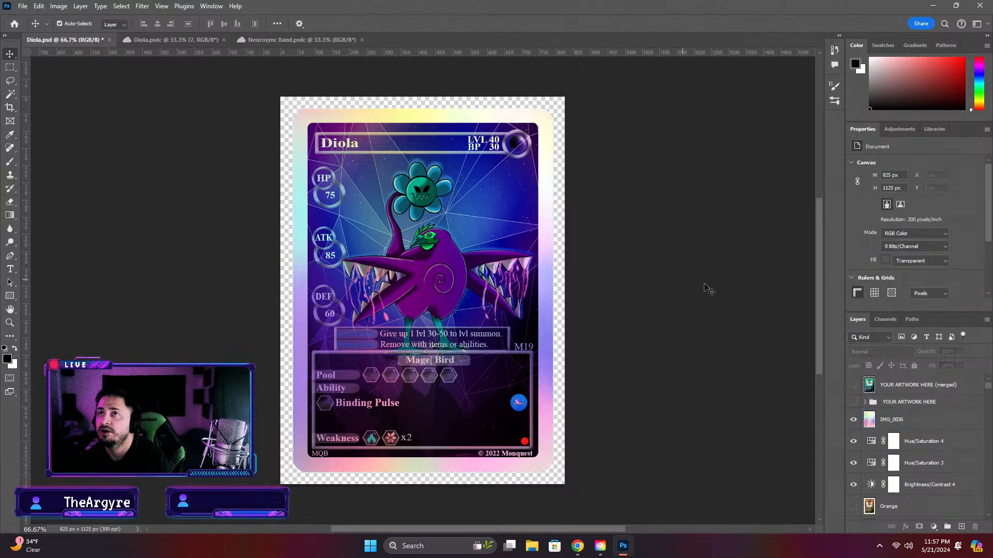
pyautogui.click(852, 421)
pyautogui.click(852, 421)
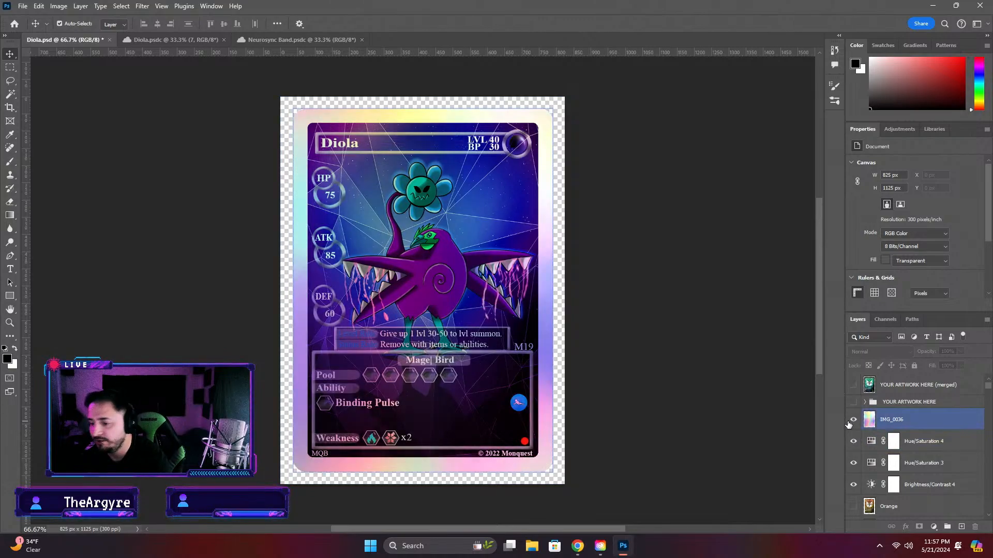
pyautogui.click(852, 421)
# Switch the small dot in the card's lower-right corner to white by hiding Layer 83 and showing Layer 84
pyautogui.click(525, 443)
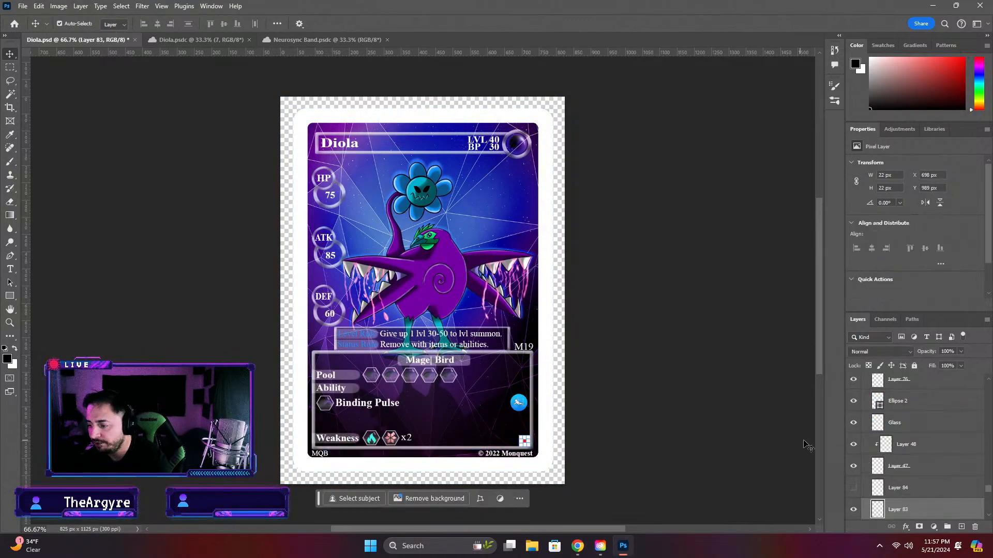
pyautogui.scroll(-1, 859, 455)
pyautogui.click(853, 487)
pyautogui.click(854, 466)
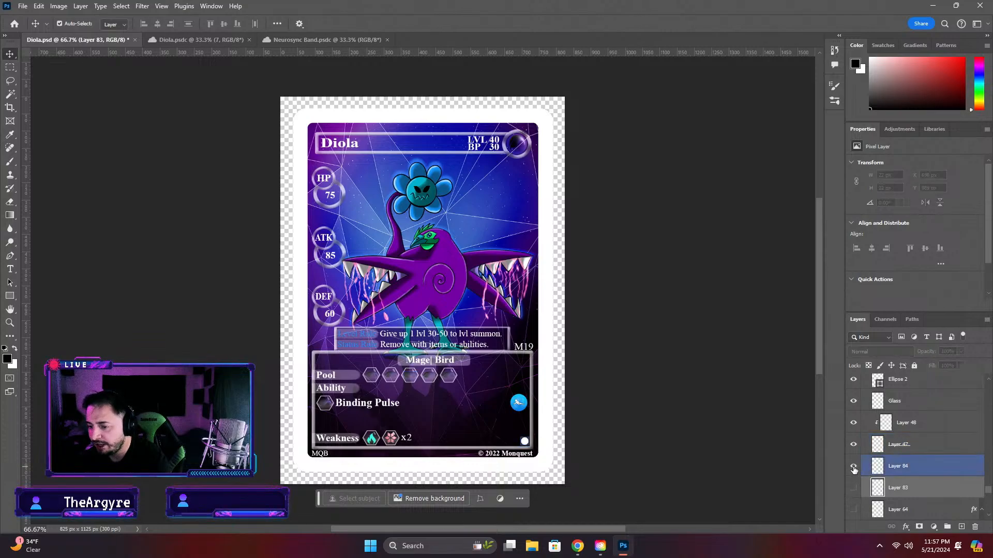
pyautogui.click(684, 429)
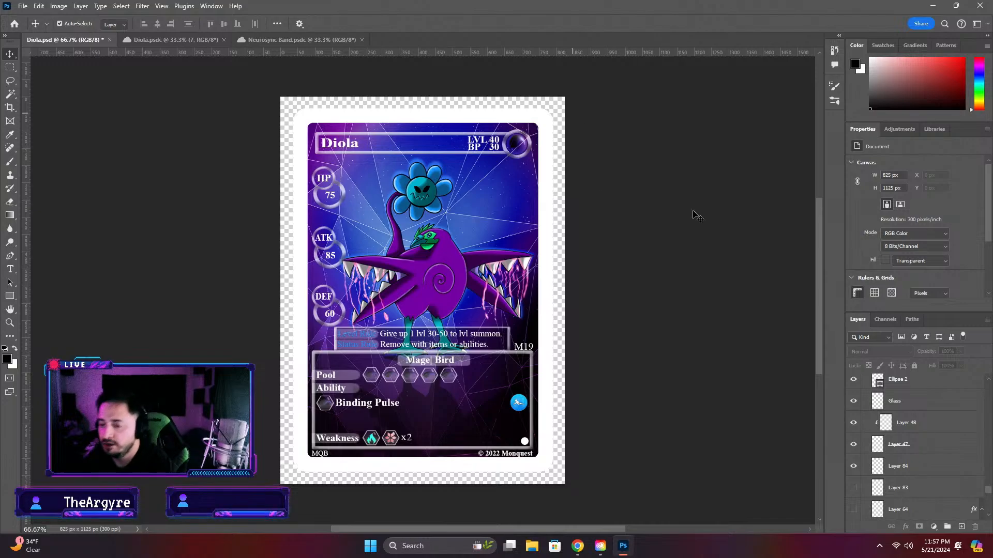
# Save the recolored card and hide the Hue/Saturation 4 layer to bring back the green version
pyautogui.scroll(3, 851, 478)
pyautogui.scroll(-5, 851, 480)
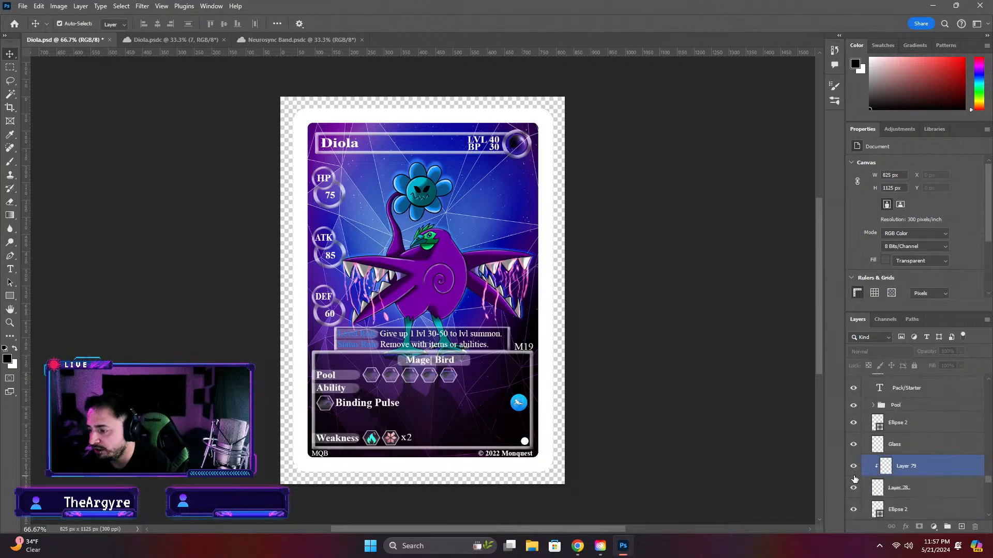
pyautogui.scroll(-5, 867, 459)
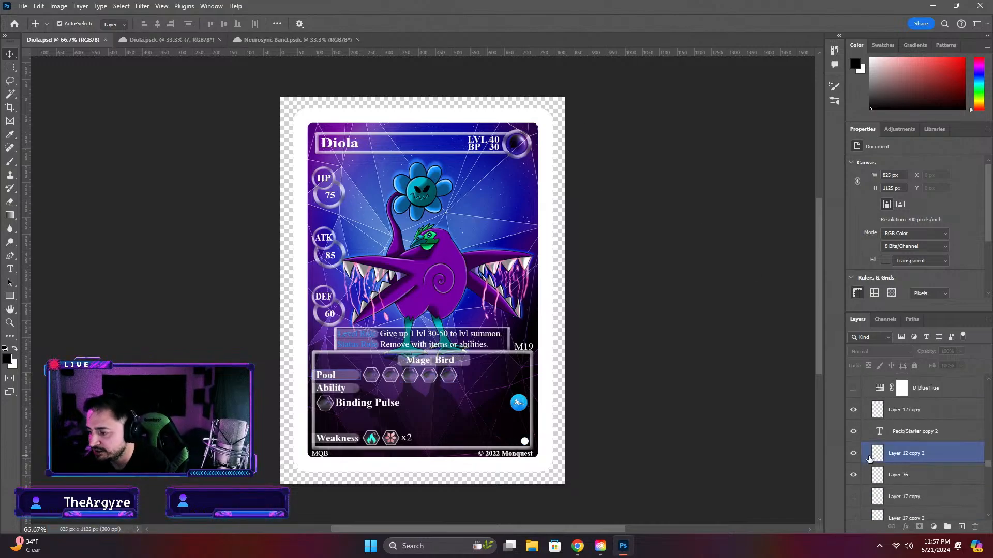
pyautogui.click(871, 458)
pyautogui.scroll(10, 872, 458)
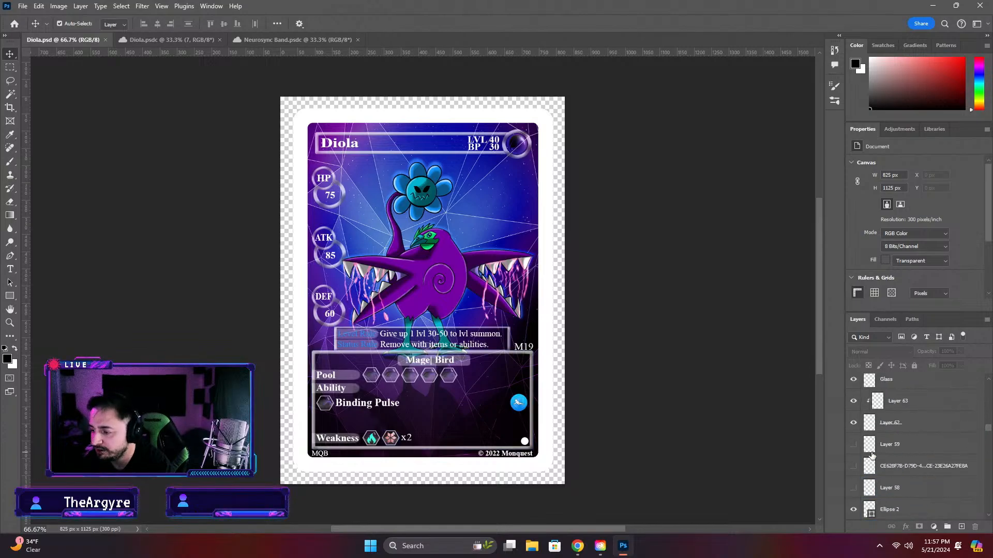
pyautogui.scroll(10, 985, 421)
pyautogui.click(900, 443)
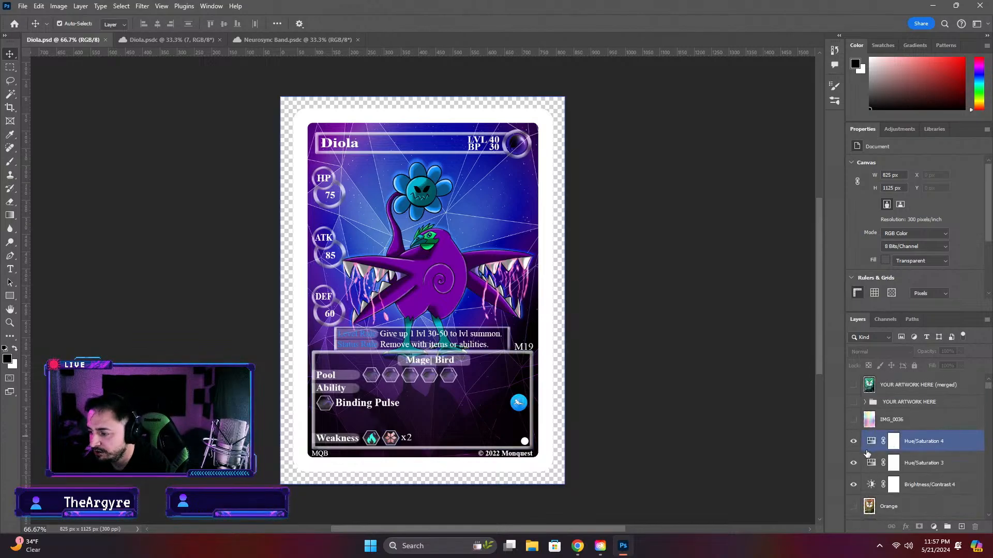
pyautogui.click(853, 443)
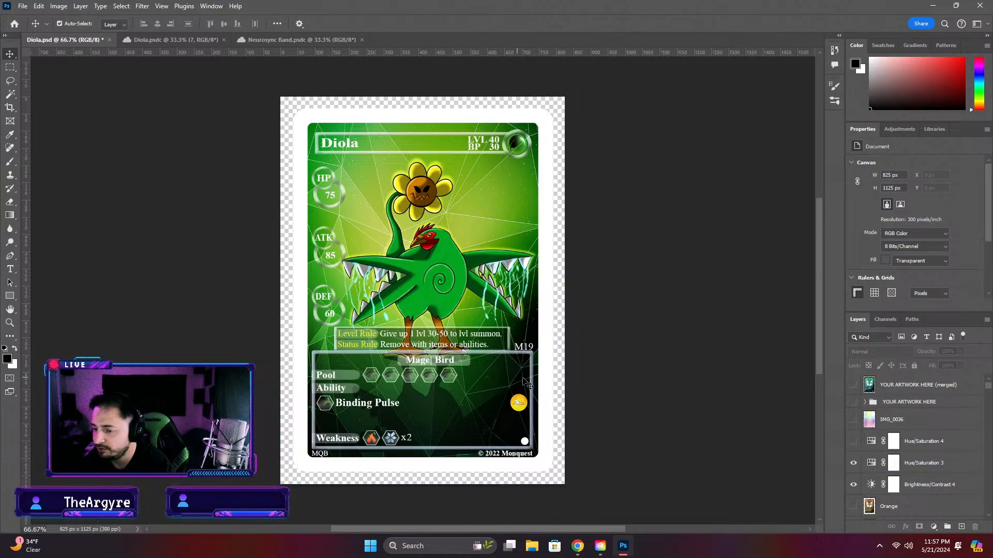
# Swap the card's white border for the black one by hiding Edge copy and showing Edge
pyautogui.click(541, 383)
pyautogui.click(853, 509)
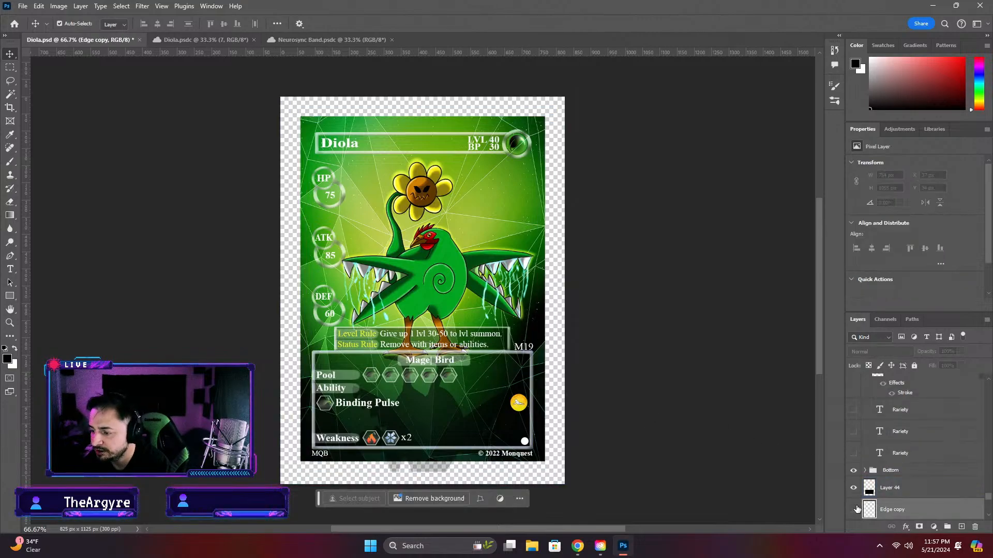
pyautogui.scroll(-2, 862, 496)
# Switch the small dot in the card's lower-right corner to blue by showing Layer 83 and hiding Layer 84, and save the card
pyautogui.click(525, 441)
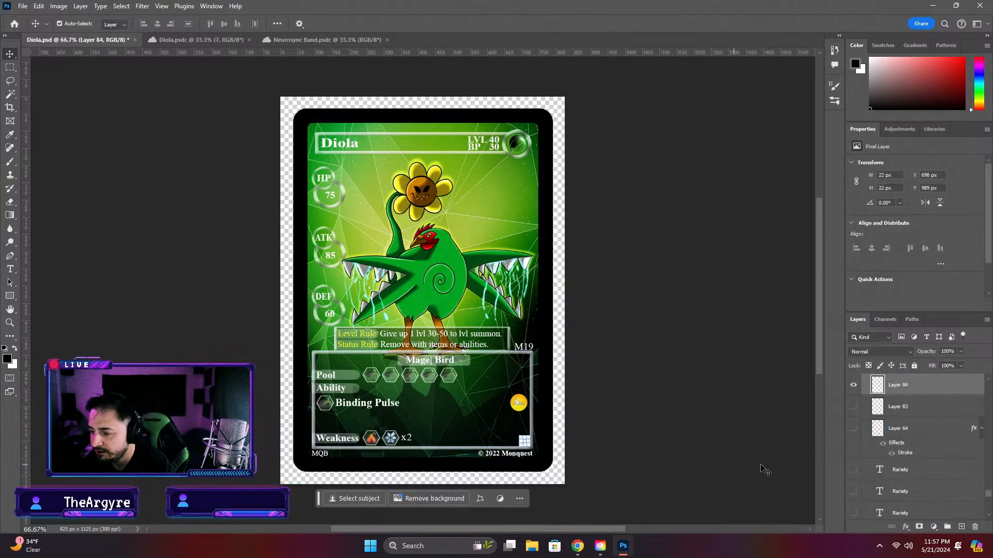
pyautogui.scroll(-1, 776, 472)
pyautogui.scroll(-4, 876, 479)
pyautogui.scroll(-5, 870, 481)
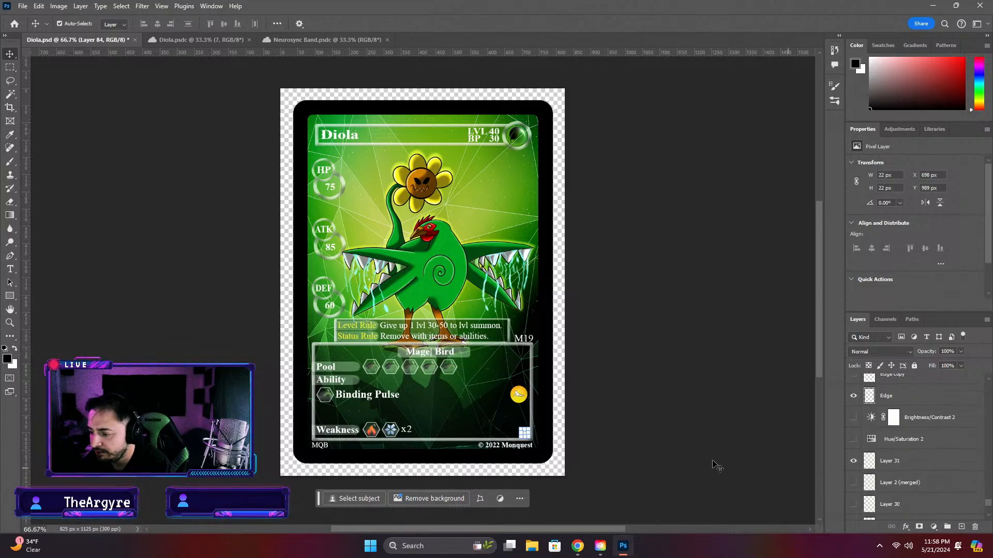
pyautogui.click(489, 416)
pyautogui.click(525, 434)
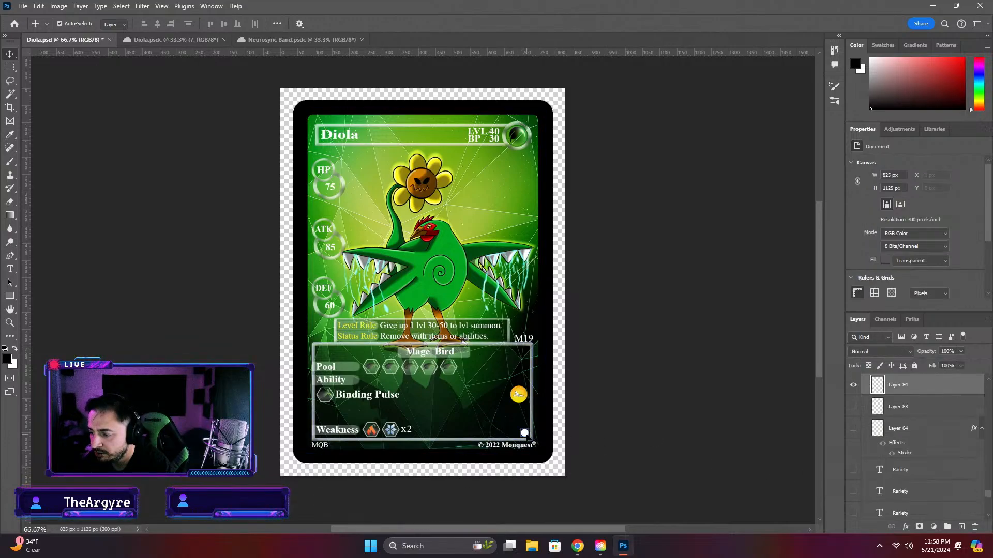
pyautogui.click(853, 410)
pyautogui.click(853, 385)
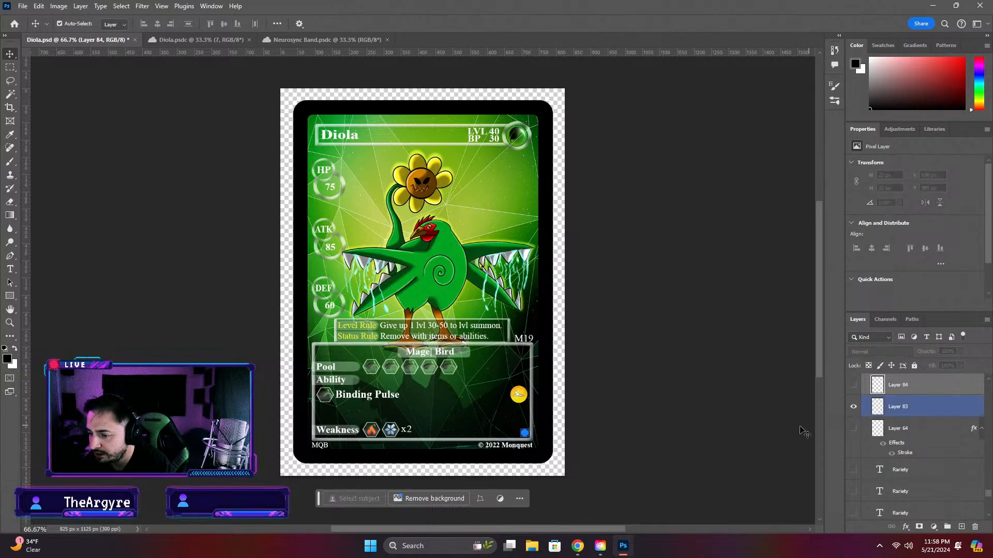
pyautogui.click(721, 403)
pyautogui.hotkey('ctrl', 's')
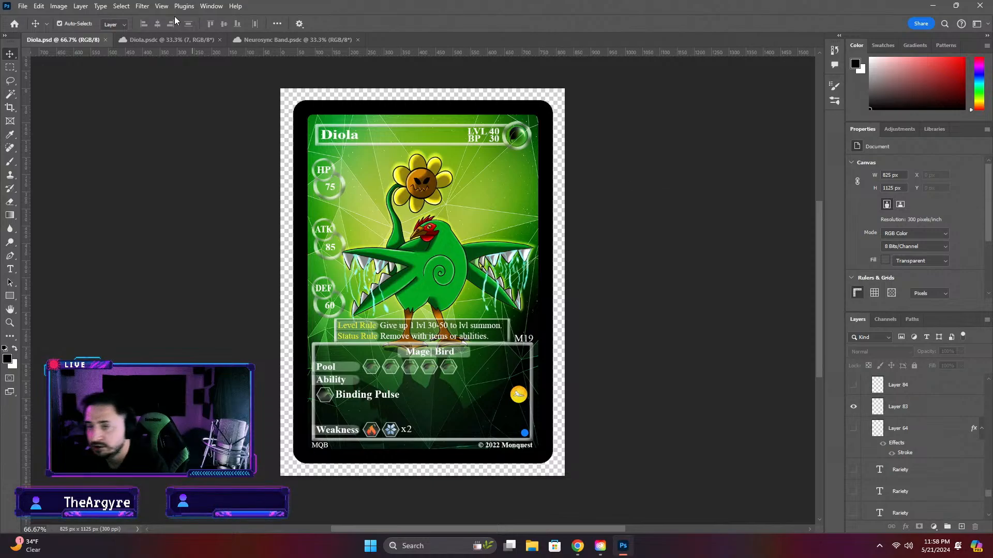
# Close the Diola.psdc artwork and the Diola.psd card, keeping the Neurosync Band document open
pyautogui.click(215, 39)
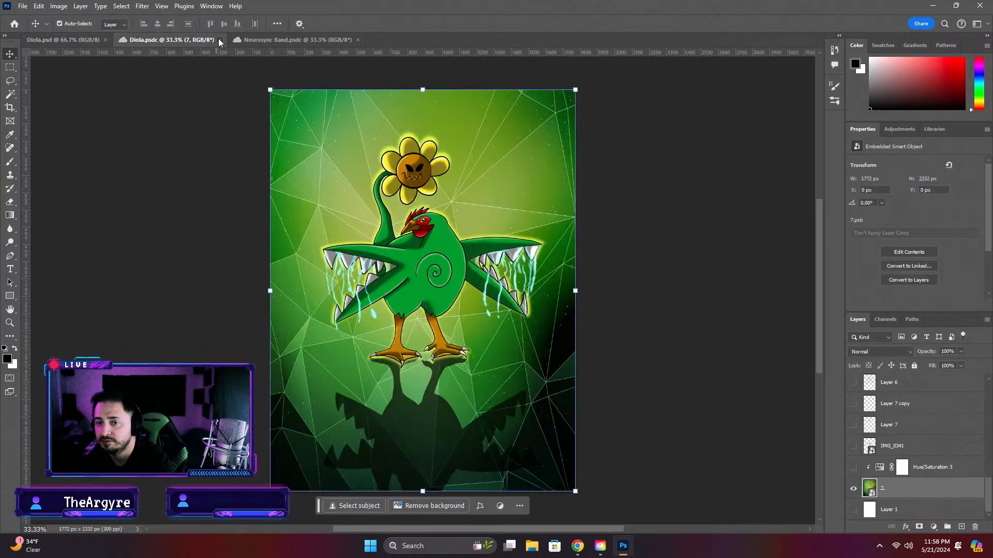
pyautogui.click(219, 39)
pyautogui.click(219, 39)
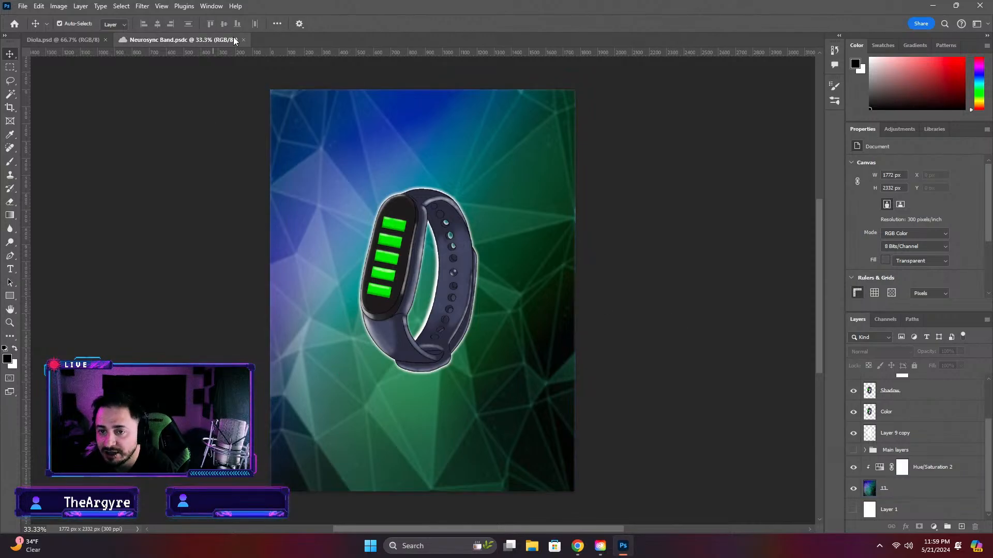
pyautogui.click(85, 40)
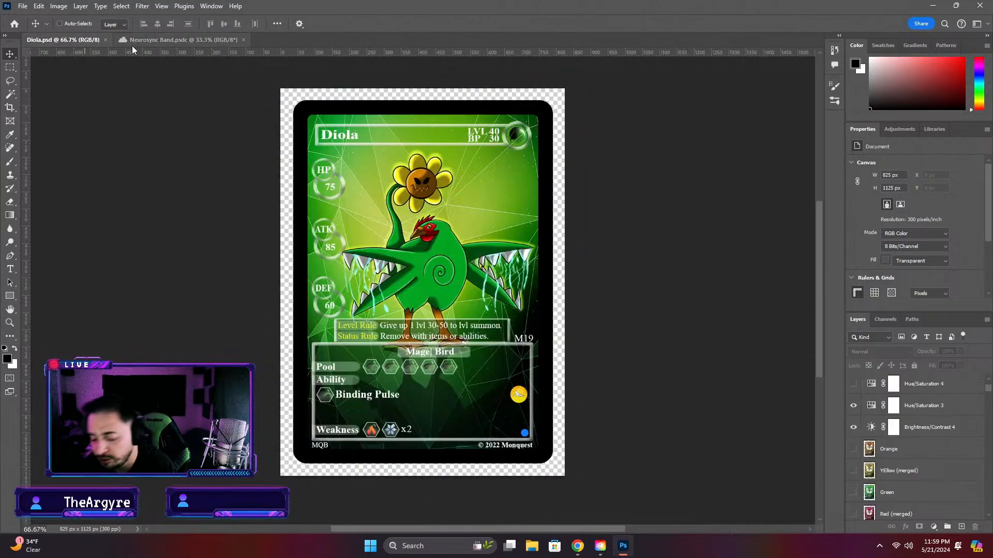
pyautogui.click(106, 40)
# Look through the artwork files in the Items and Mons cloud folders
pyautogui.click(15, 24)
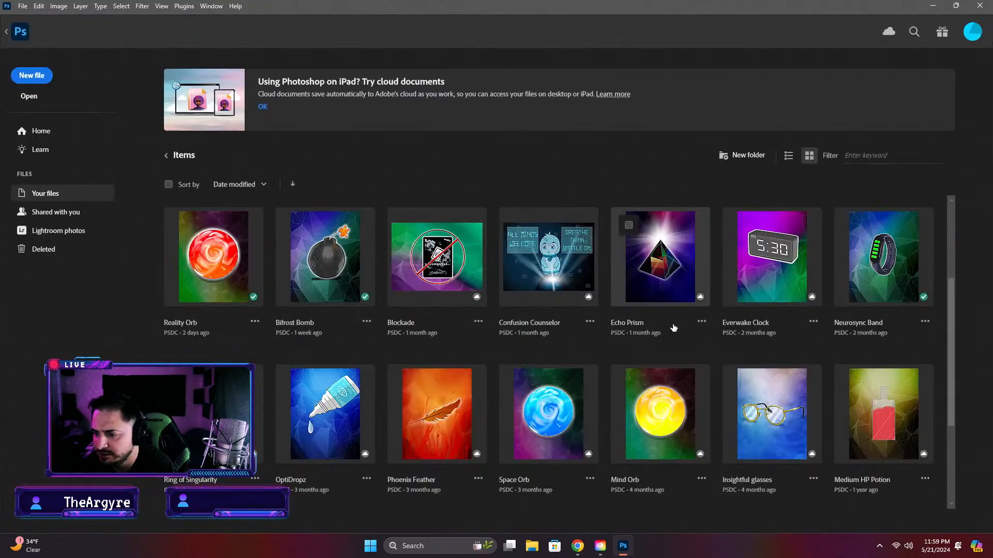
pyautogui.scroll(-3, 621, 248)
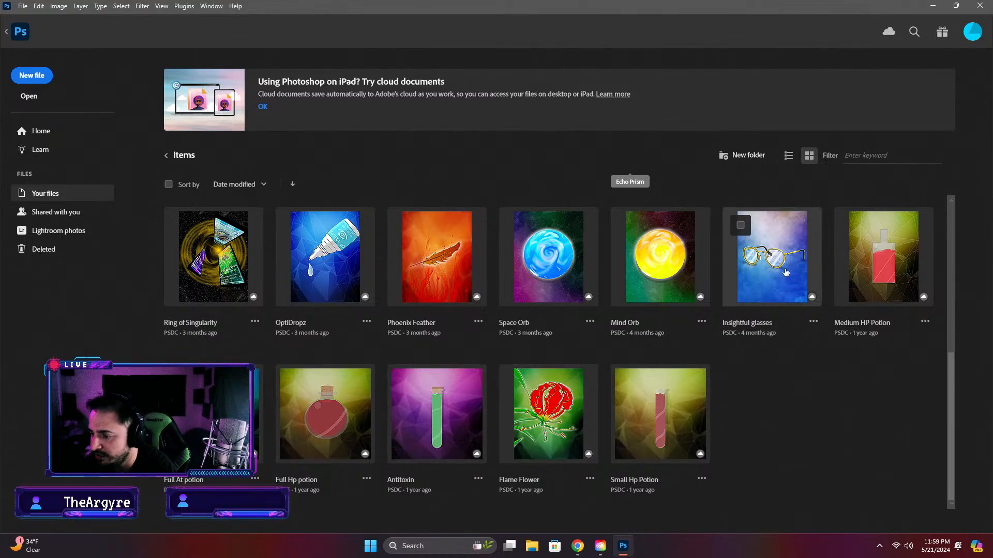
pyautogui.scroll(3, 771, 290)
pyautogui.scroll(1, 770, 292)
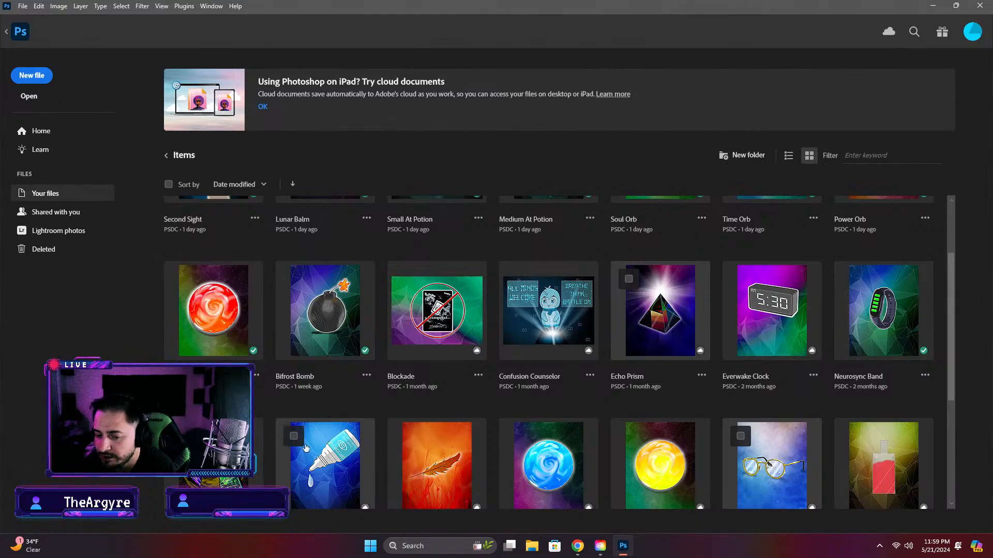
pyautogui.scroll(2, 334, 214)
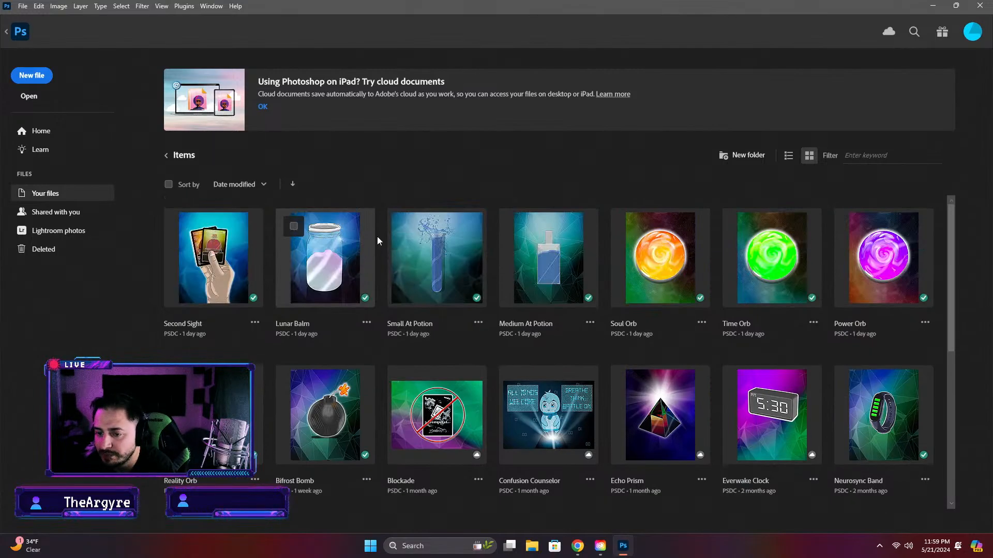
pyautogui.click(166, 155)
pyautogui.click(760, 258)
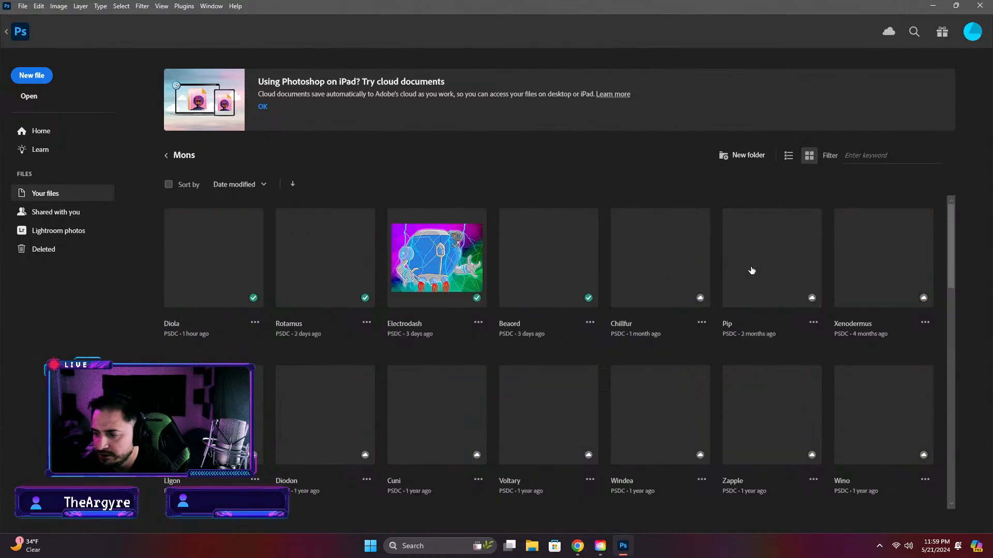
pyautogui.scroll(-5, 729, 282)
pyautogui.scroll(-5, 730, 282)
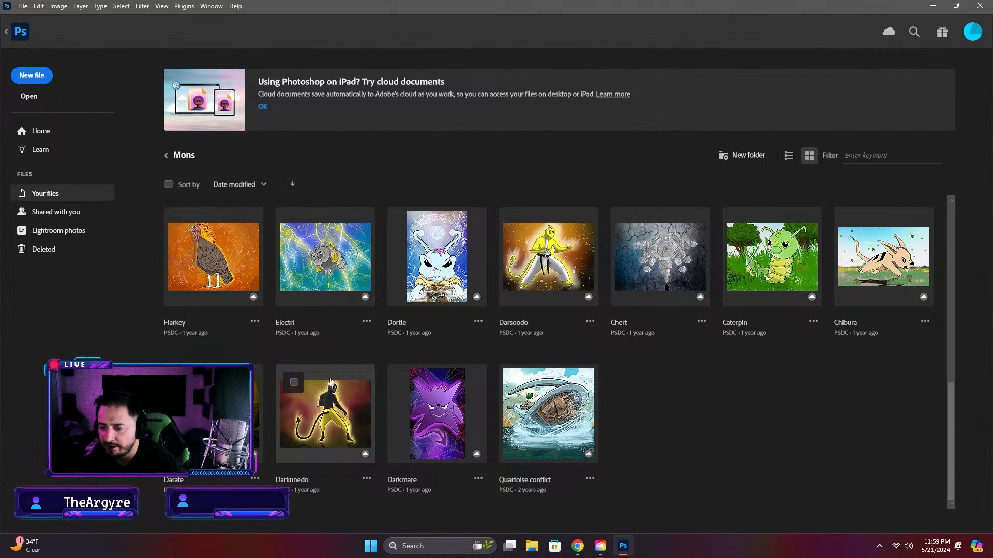
pyautogui.scroll(3, 414, 435)
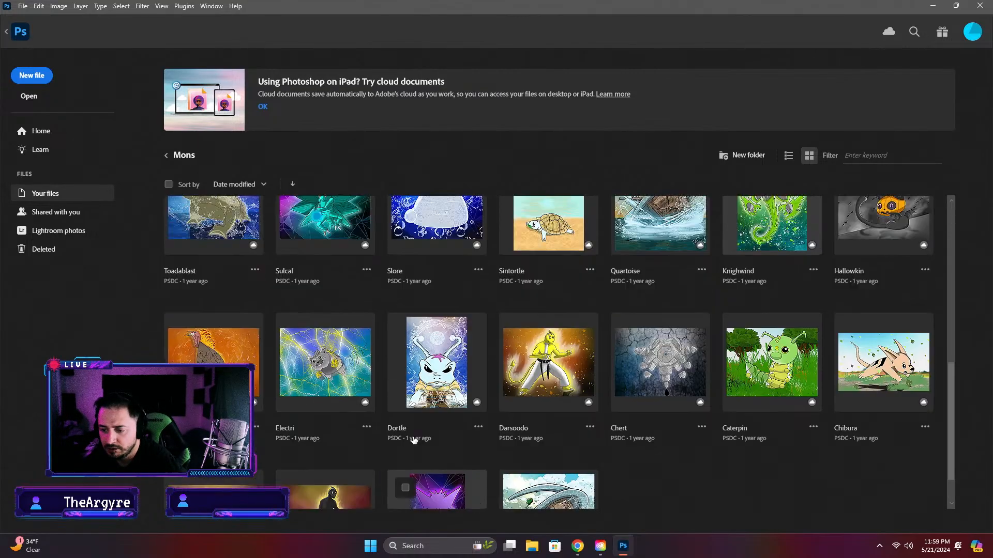
pyautogui.scroll(3, 510, 450)
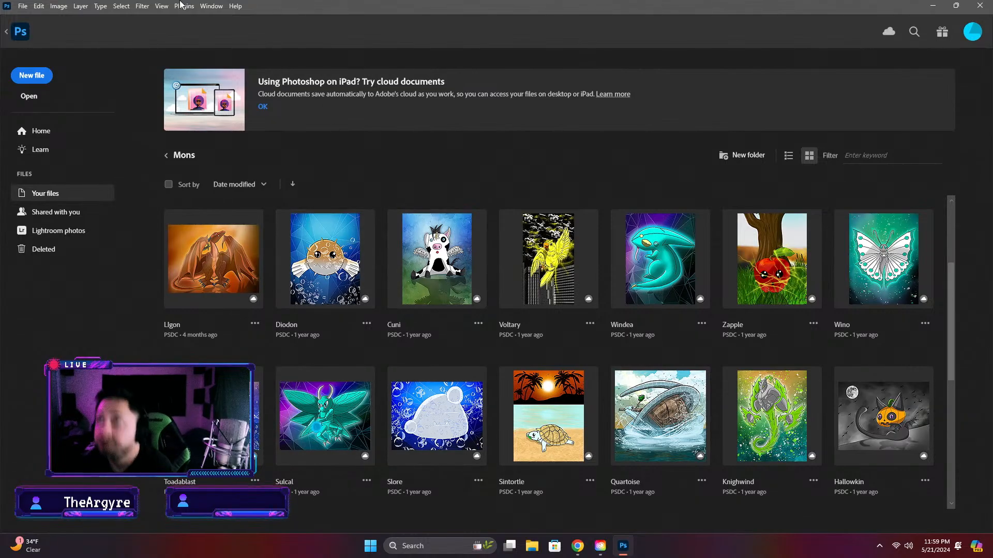
# Open the Lunar Balm card from the Item cards folder inside the Completed Cards cloud folder
pyautogui.click(165, 157)
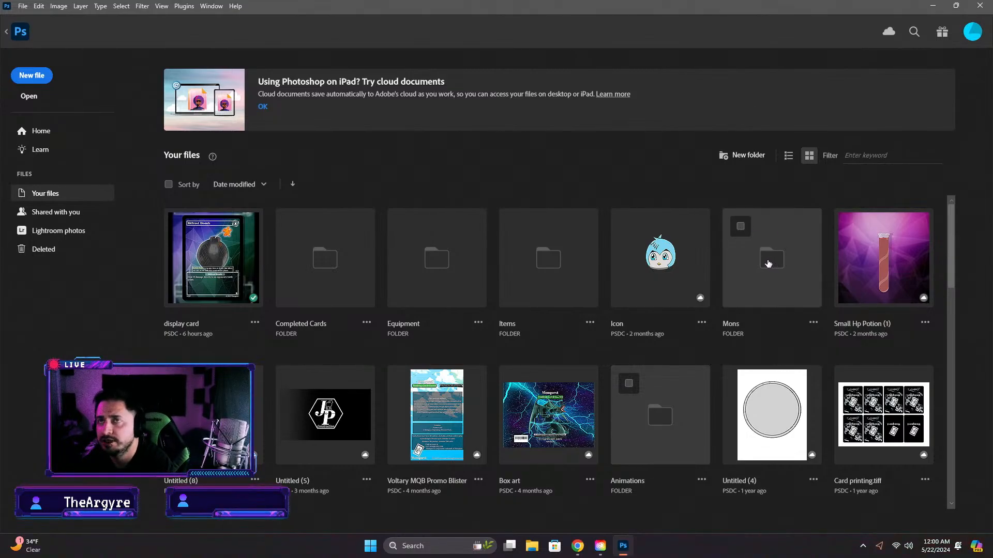
pyautogui.click(331, 271)
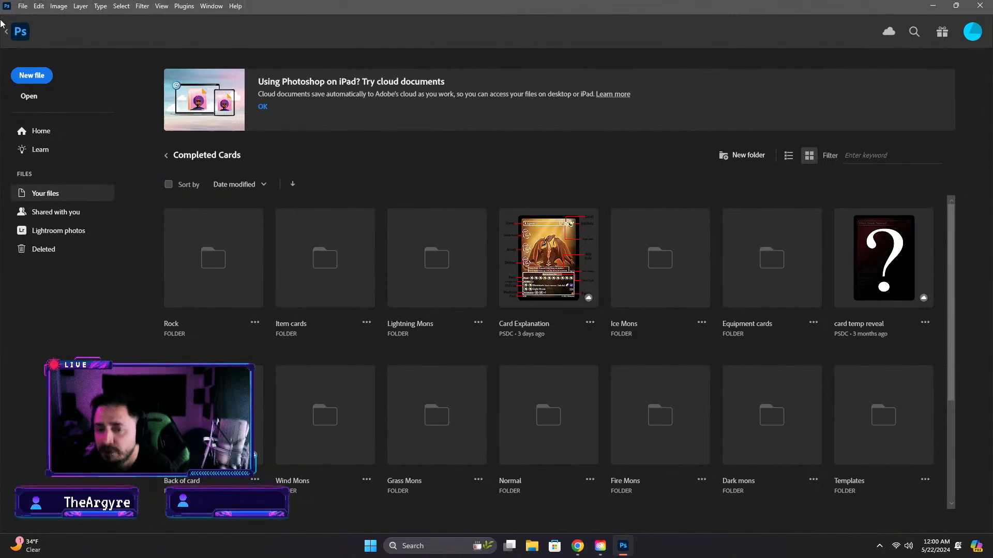
pyautogui.click(166, 156)
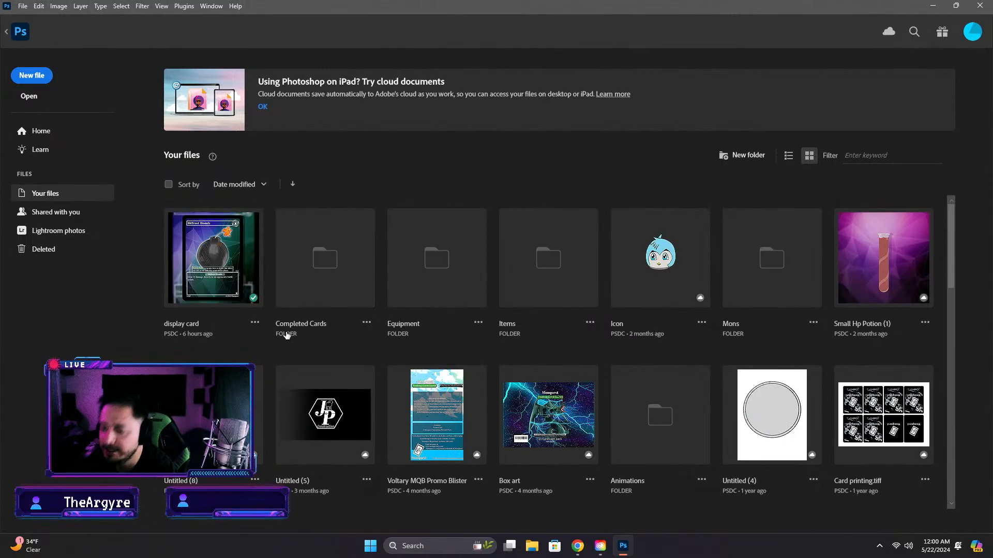
pyautogui.click(312, 292)
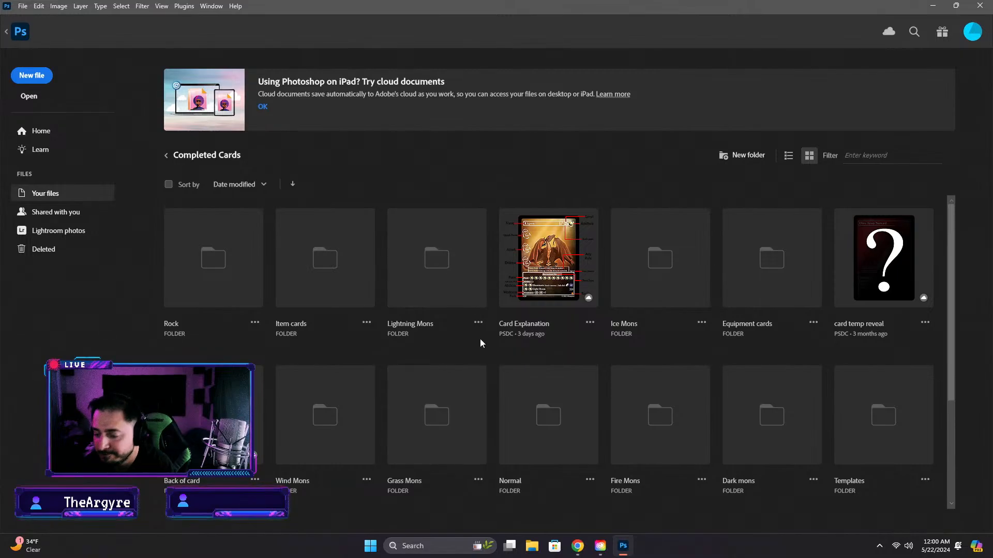
pyautogui.click(326, 262)
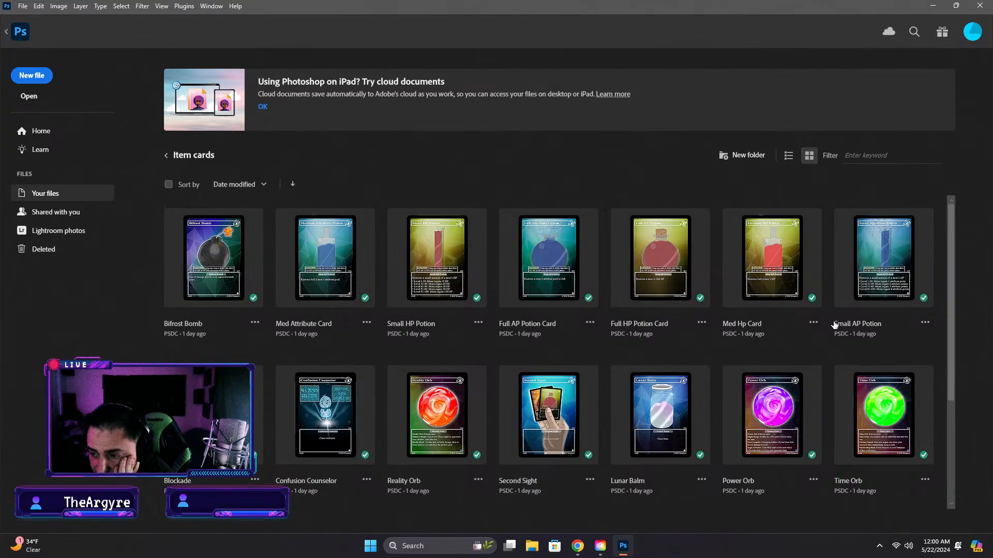
pyautogui.click(667, 417)
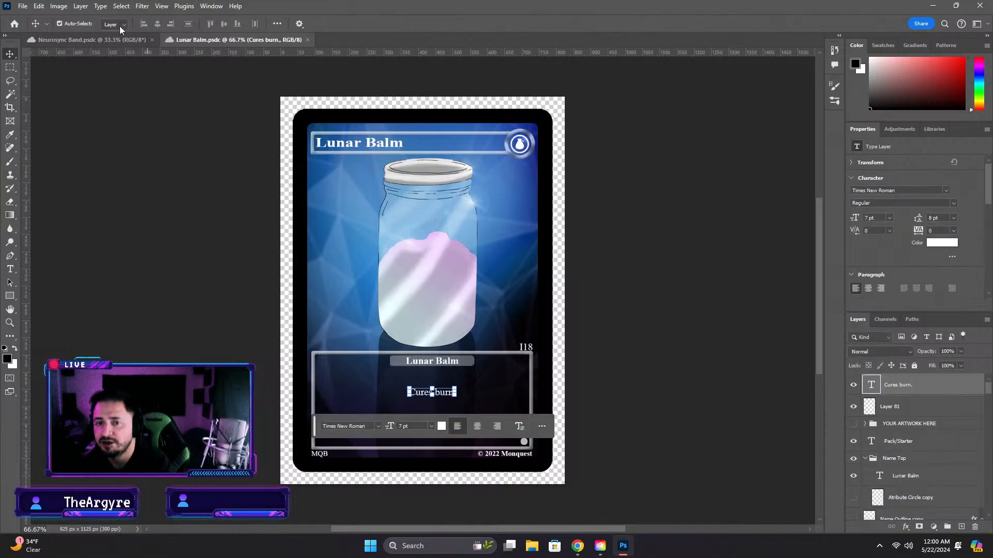
# Reopen the Diola card file from the local Completed Card > Grass > Diola folder
pyautogui.click(23, 5)
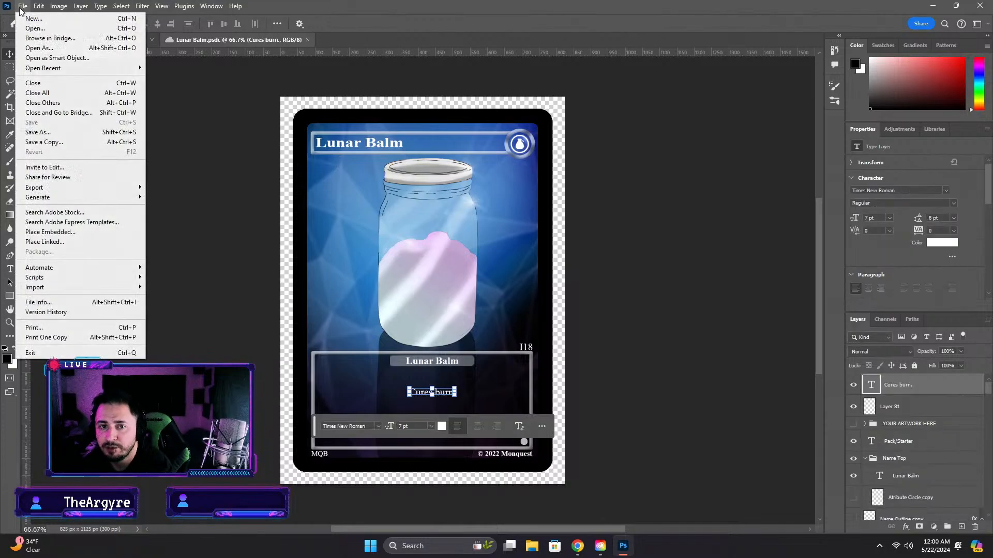
pyautogui.click(36, 27)
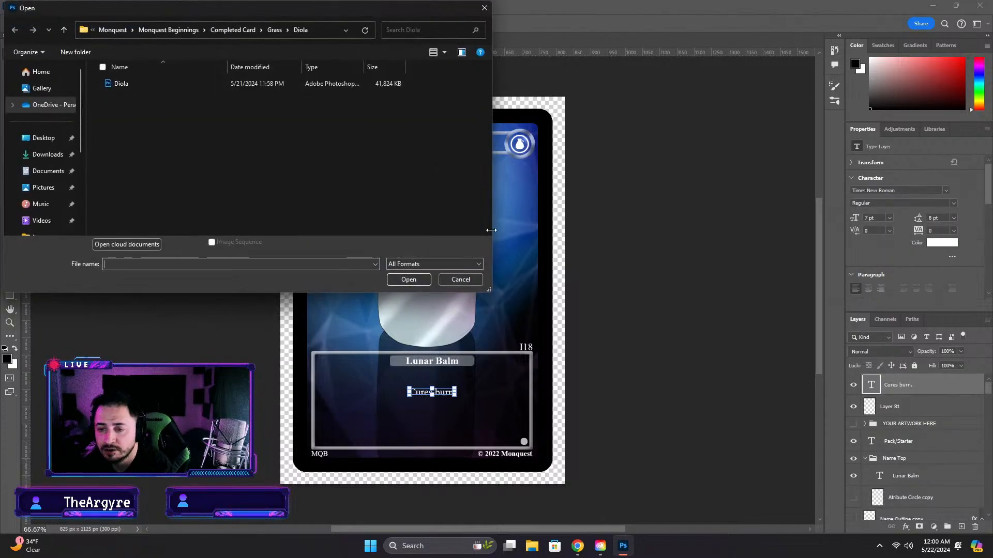
pyautogui.doubleClick(125, 83)
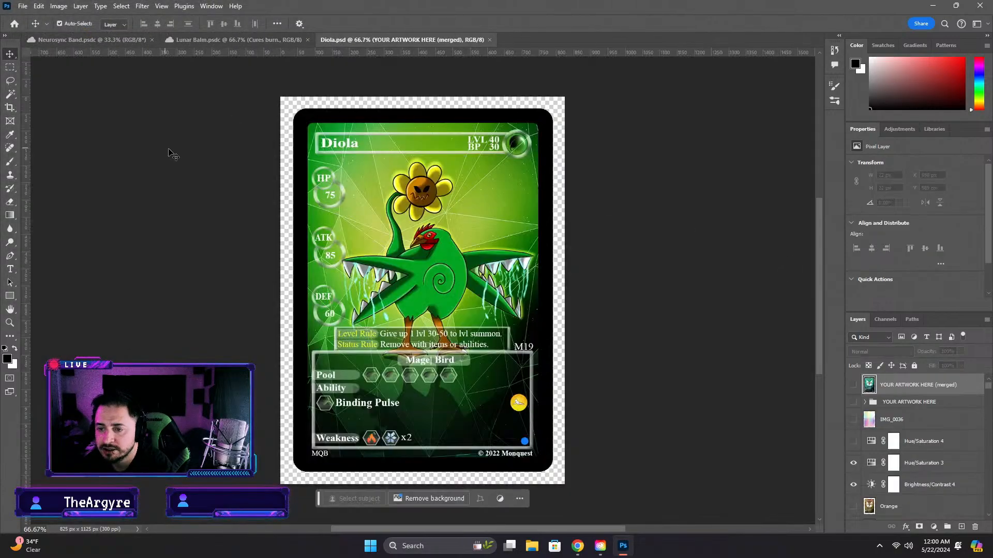
# Begin saving the Diola card as a cloud document and choose the Grass Mons folder inside Completed Cards as its location
pyautogui.click(23, 6)
pyautogui.click(38, 132)
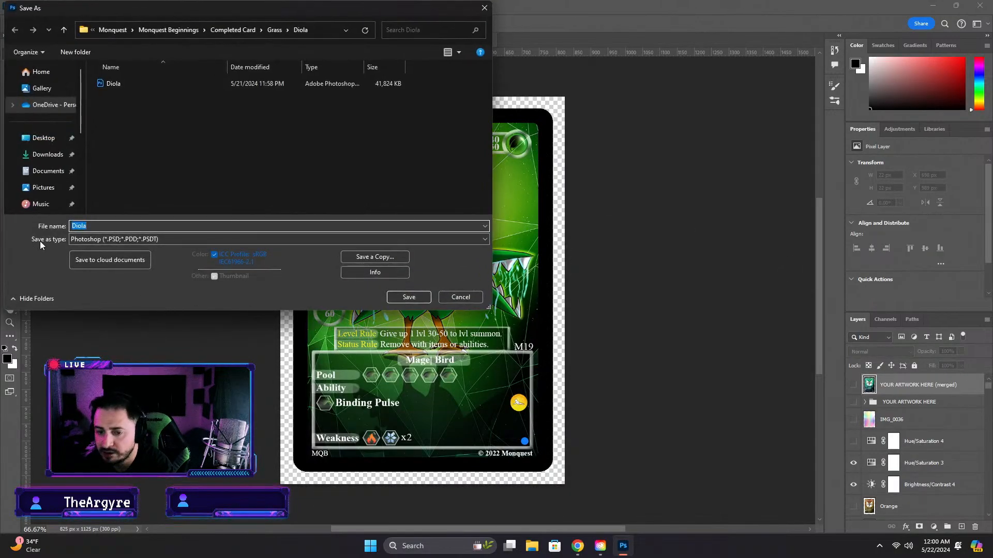
pyautogui.click(110, 256)
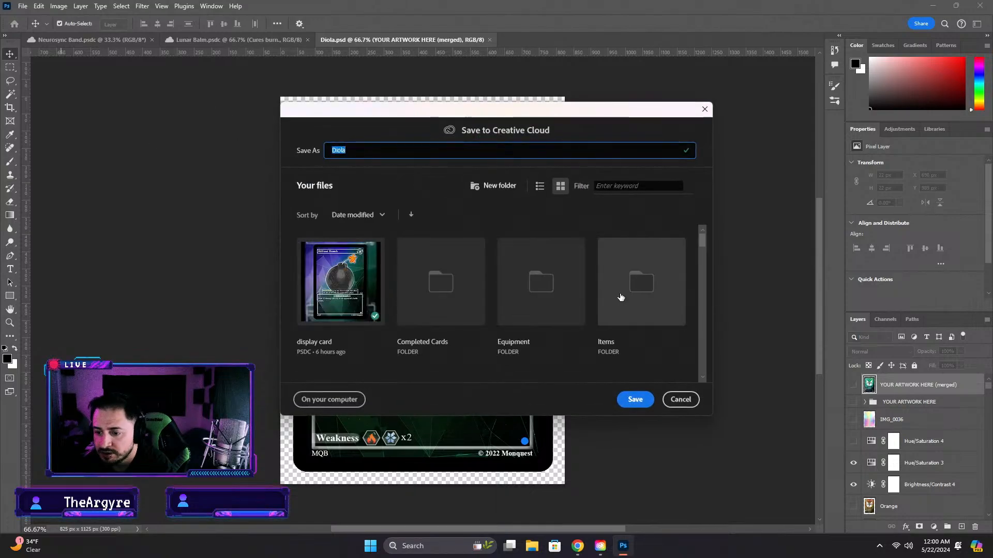
pyautogui.click(468, 297)
pyautogui.scroll(-1, 627, 313)
pyautogui.scroll(-1, 627, 313)
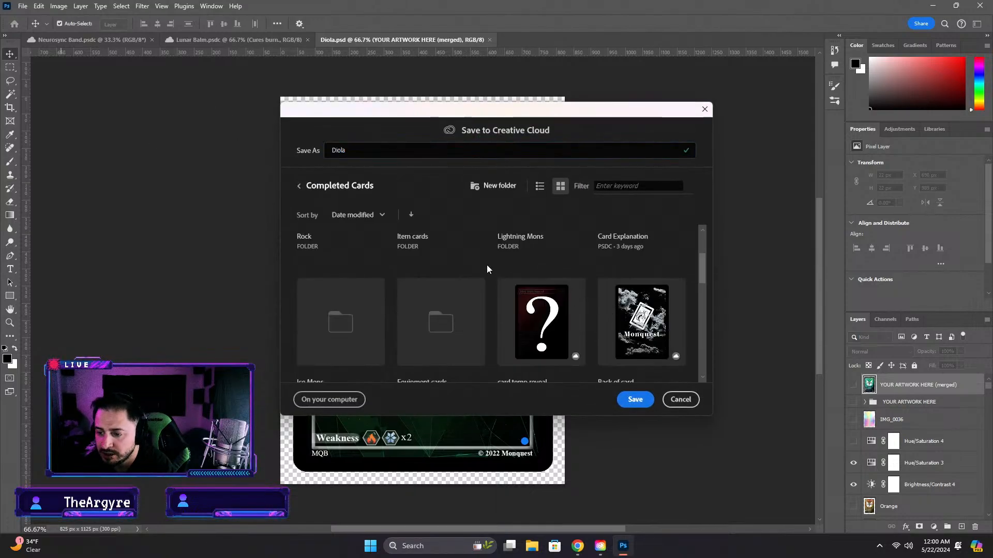
pyautogui.scroll(-1, 424, 310)
pyautogui.scroll(-1, 460, 313)
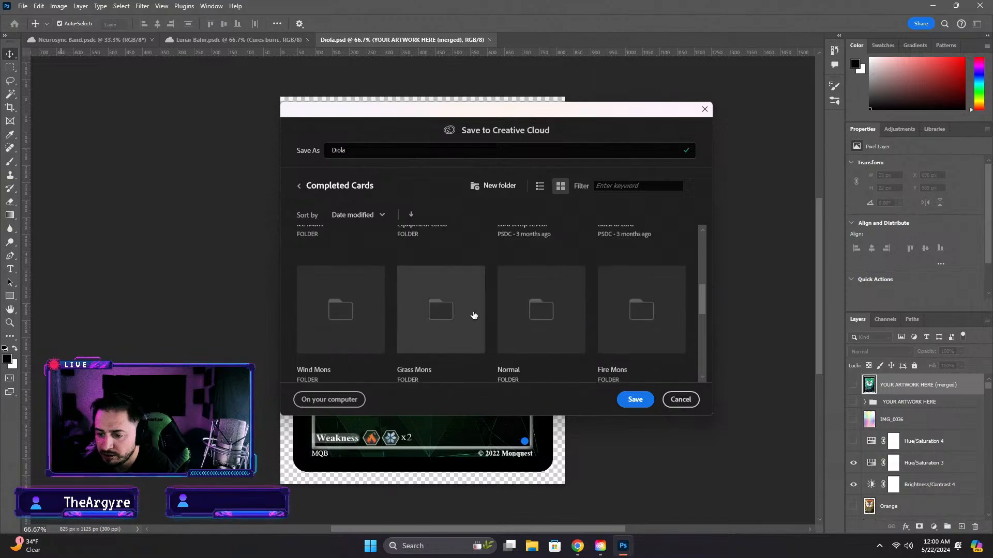
pyautogui.click(442, 335)
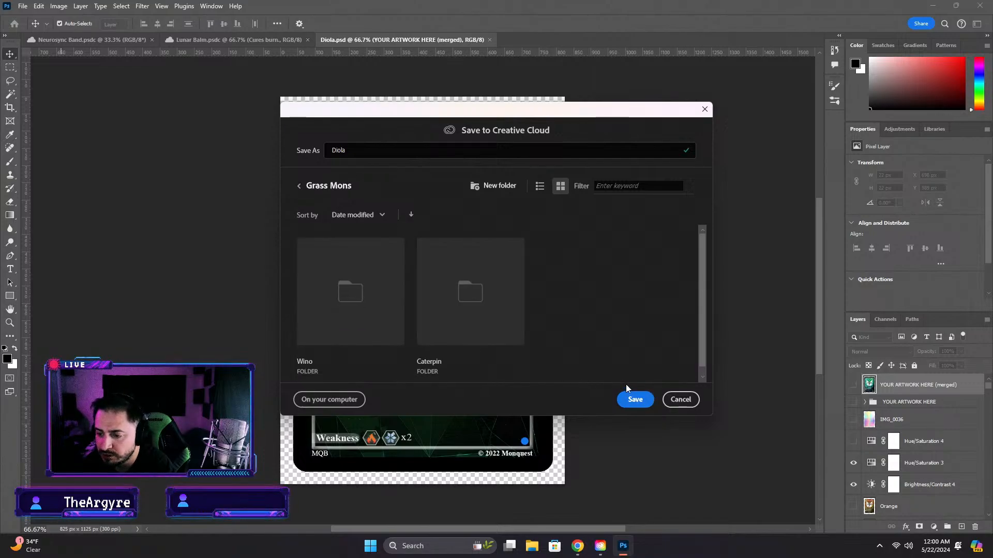
# Create a cloud folder named Diola within Grass Mons, save the Diola card in it, and close the document
pyautogui.click(483, 190)
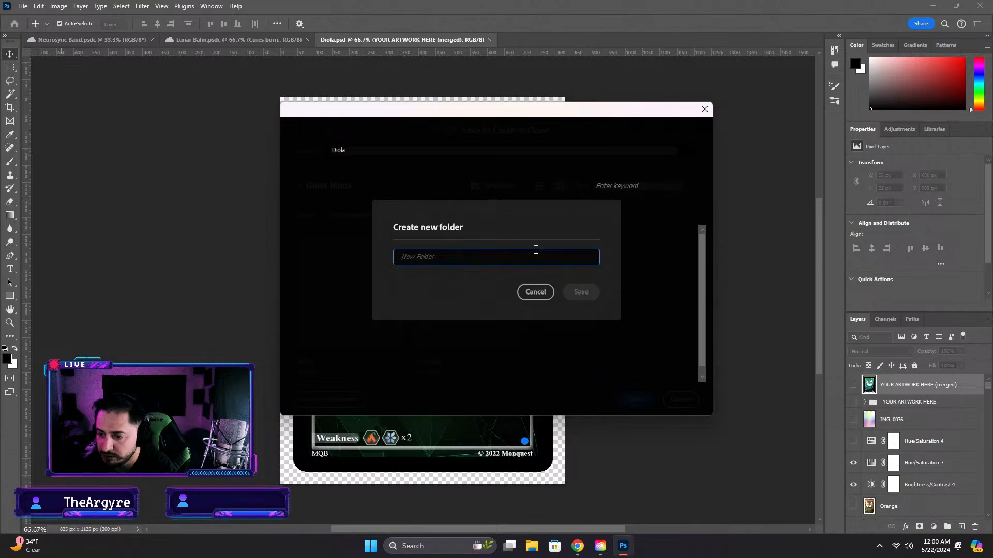
pyautogui.write('Diola')
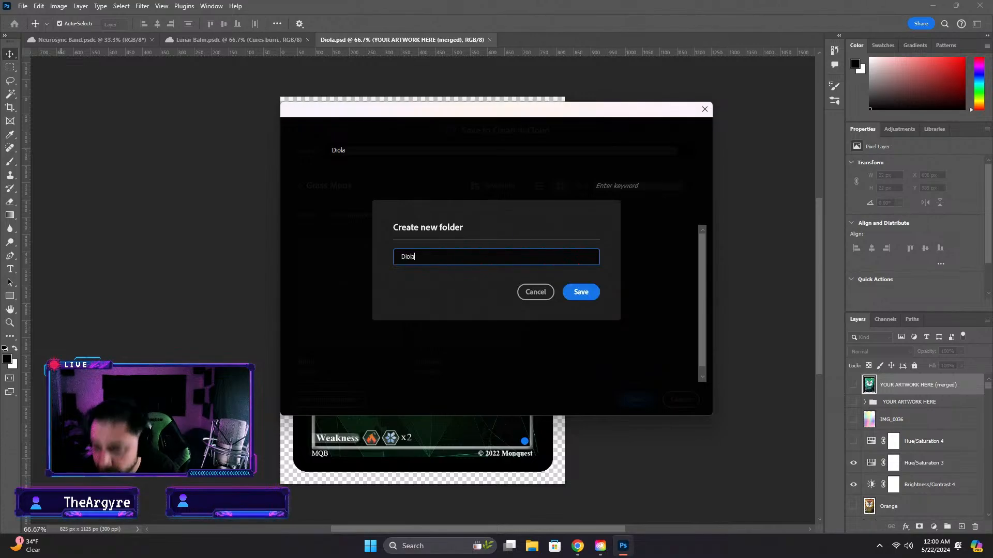
pyautogui.press('Return')
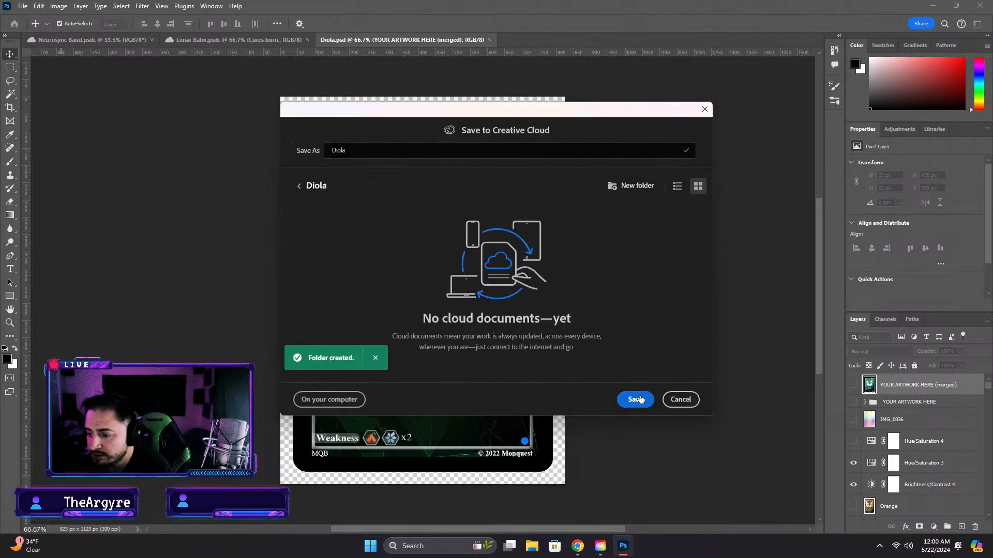
pyautogui.click(639, 399)
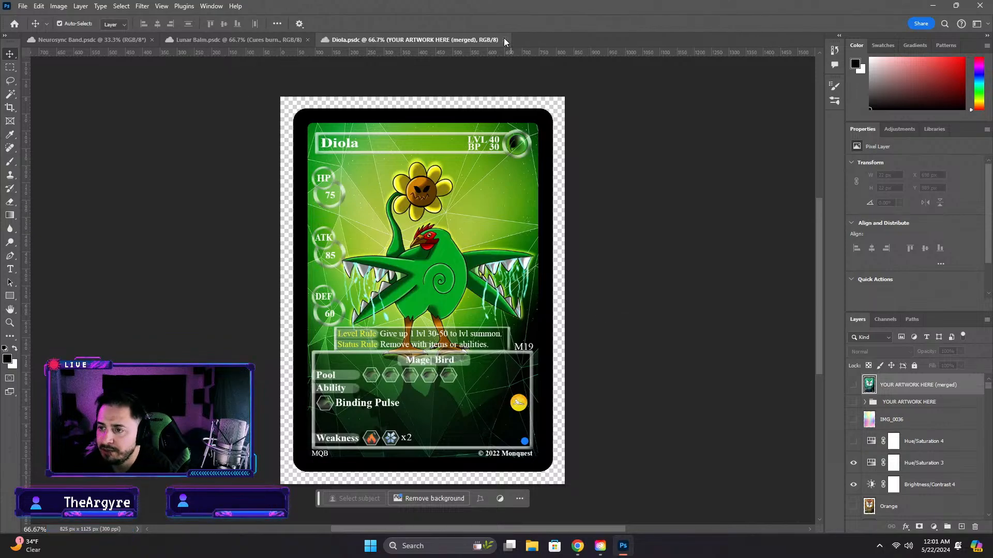
pyautogui.click(505, 40)
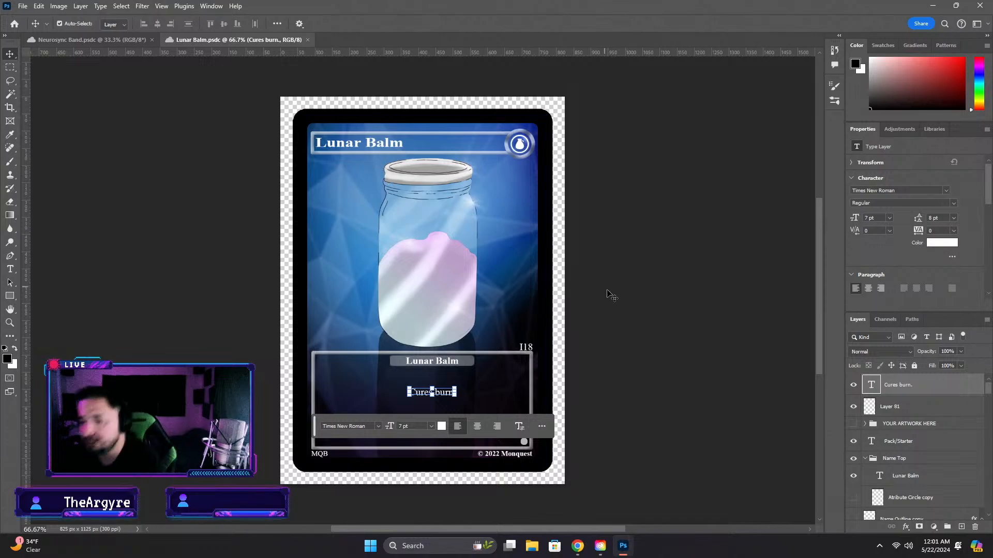
# Delete all the jar artwork layers, Layer 123 through Layer 114, from the Jar balm group
pyautogui.click(616, 266)
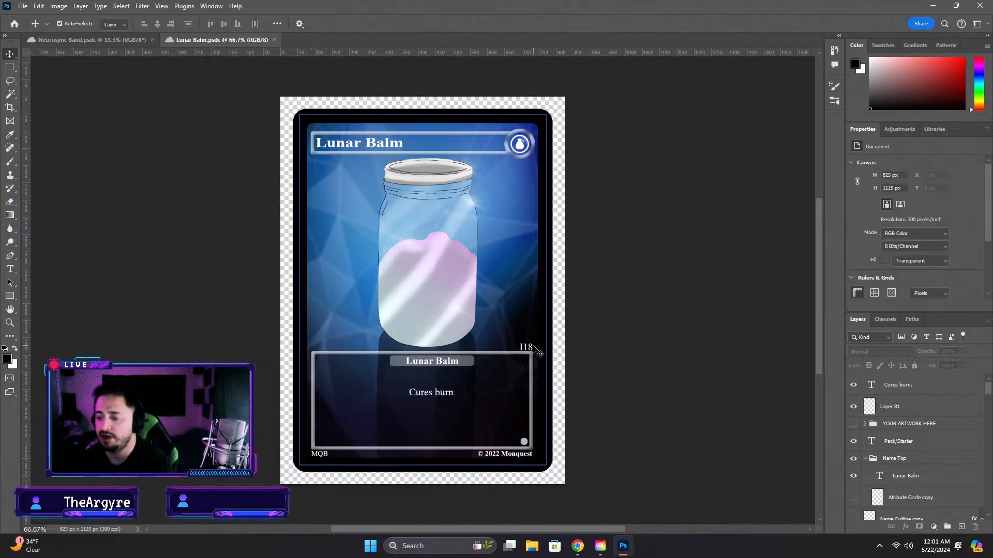
pyautogui.click(411, 262)
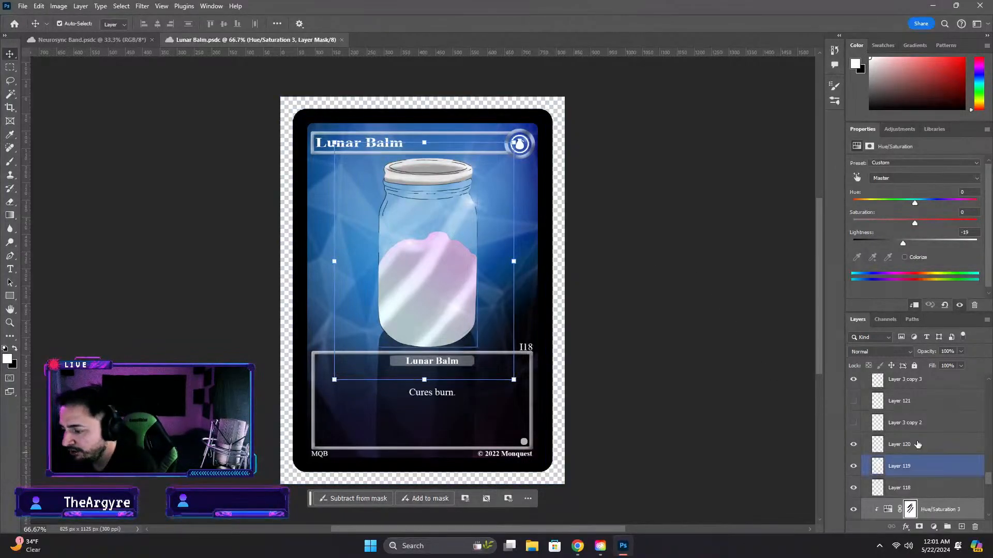
pyautogui.scroll(2, 918, 449)
pyautogui.scroll(2, 917, 457)
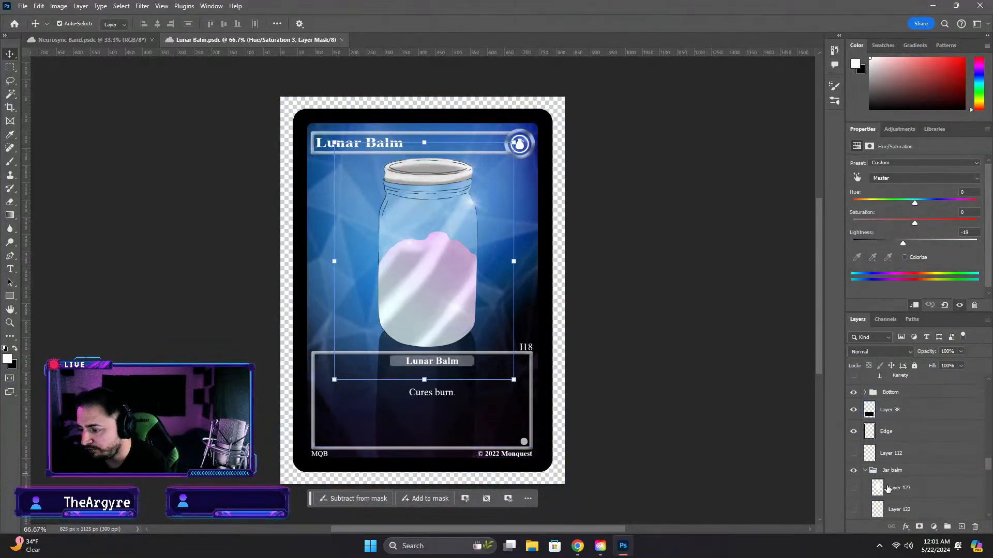
pyautogui.click(894, 484)
pyautogui.scroll(-5, 925, 486)
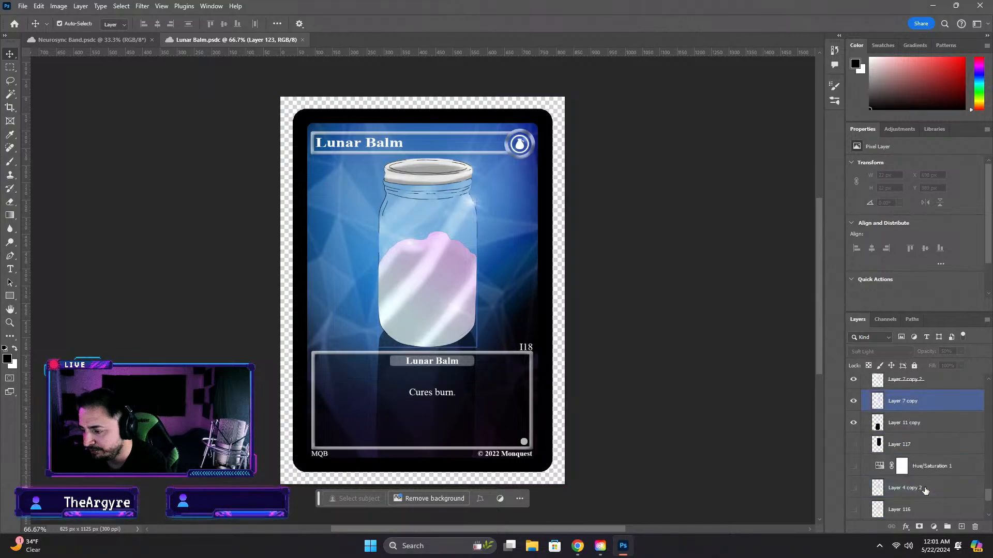
pyautogui.scroll(-1, 923, 471)
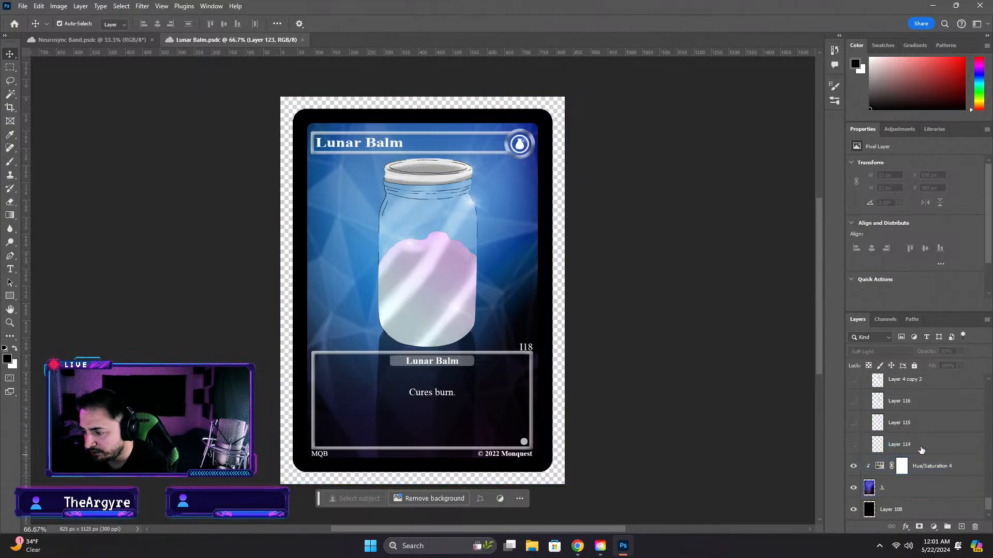
pyautogui.keyDown('shift'); pyautogui.click(921, 448); pyautogui.keyUp('shift')
pyautogui.press('Delete')
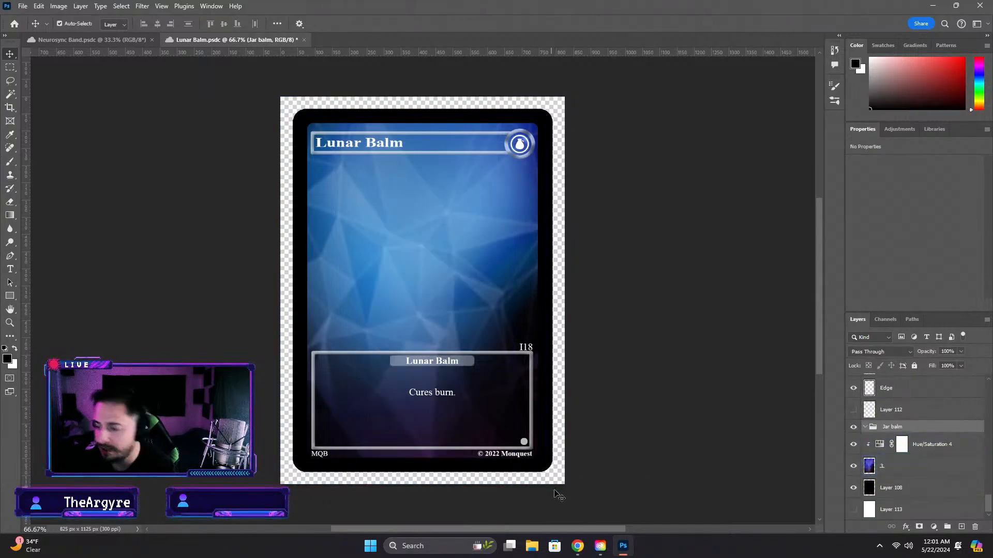
# Rename the emptied Jar balm group to "Neruo sync"
pyautogui.click(942, 475)
pyautogui.click(892, 427)
pyautogui.doubleClick(892, 427)
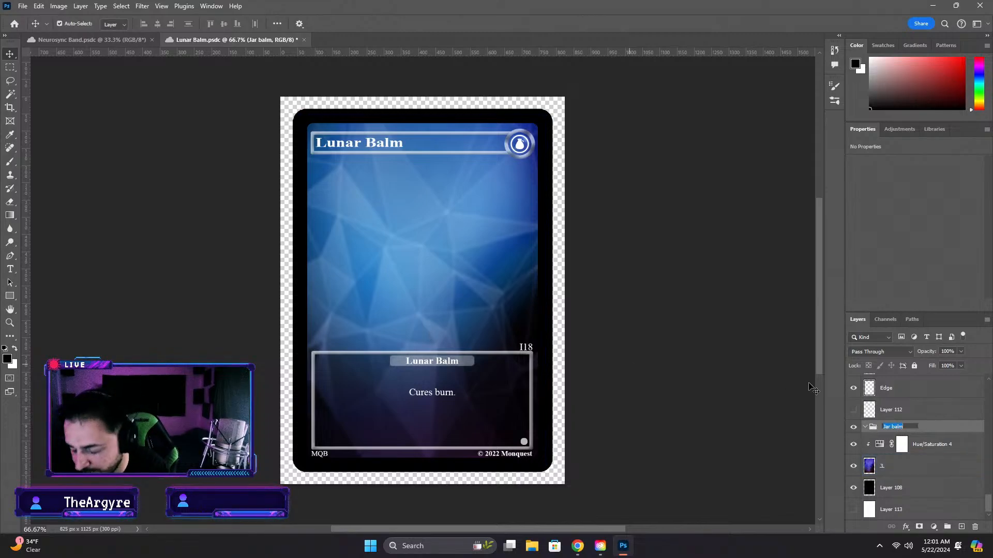
pyautogui.write('Neruo sync')
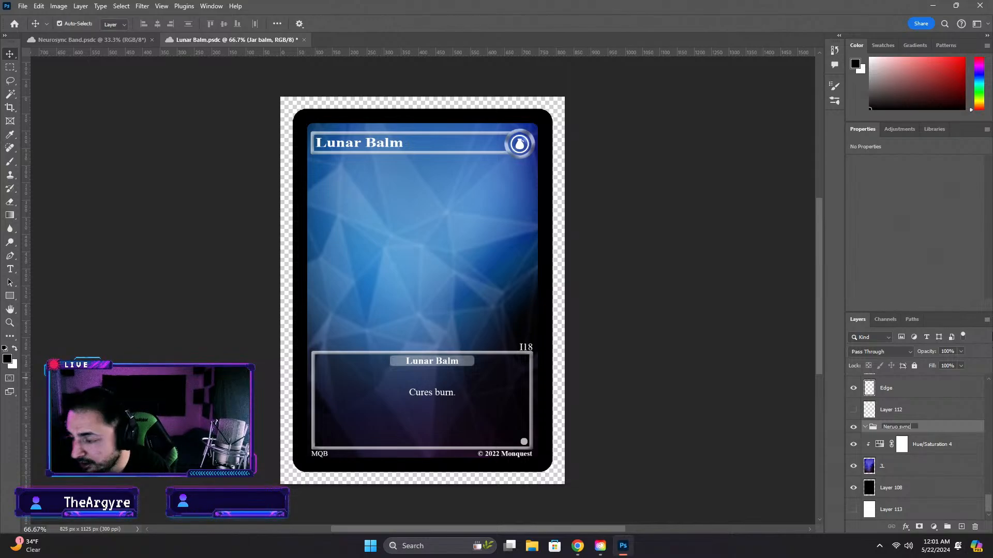
pyautogui.press('Return')
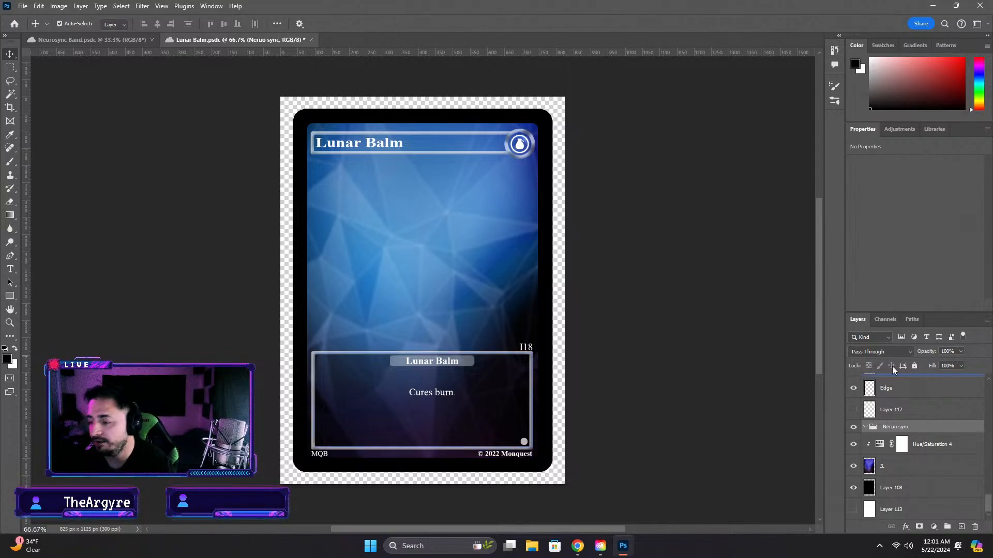
# In the Neurosync Band document, merge a copy of the layers from Band circles copy through Layer 9 copy into one new layer
pyautogui.click(69, 37)
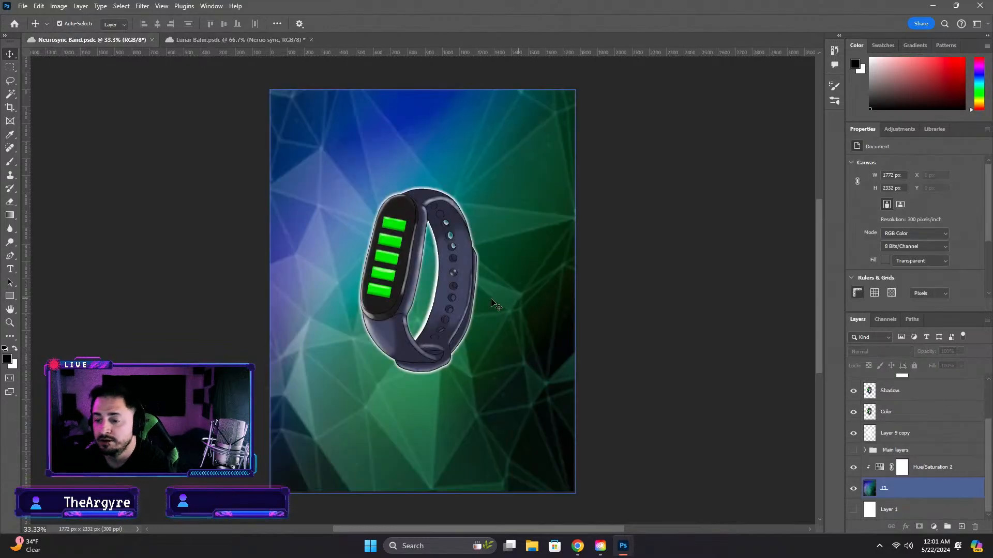
pyautogui.click(877, 407)
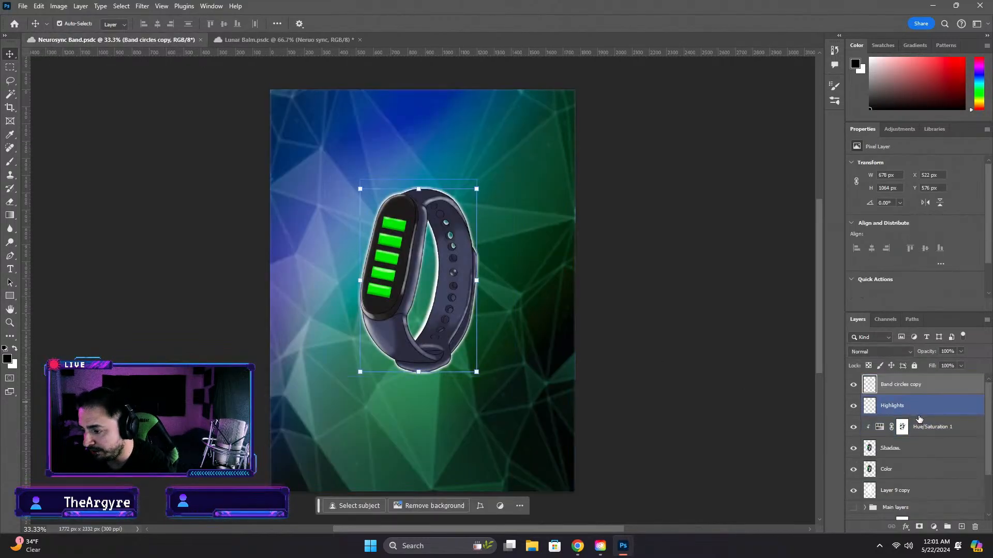
pyautogui.scroll(-2, 938, 429)
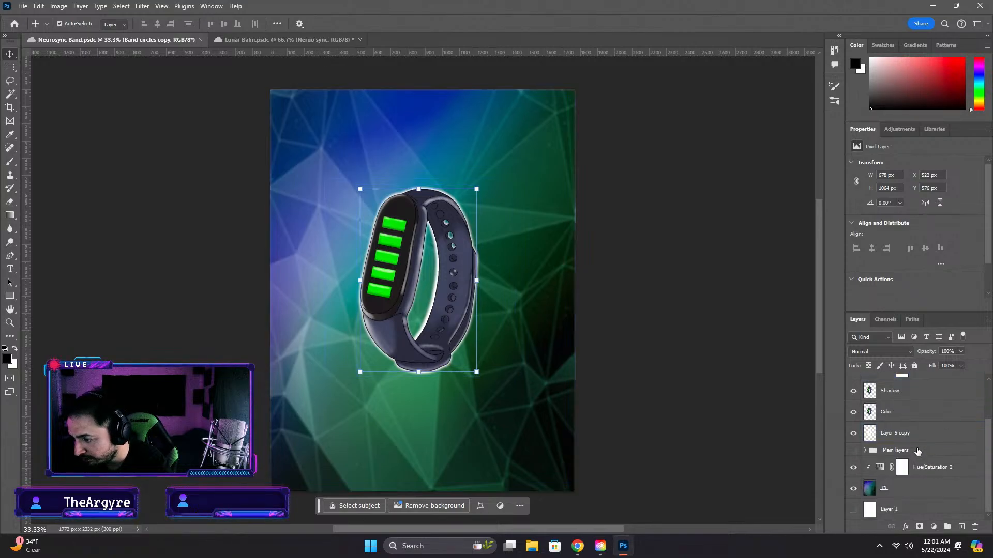
pyautogui.click(901, 437)
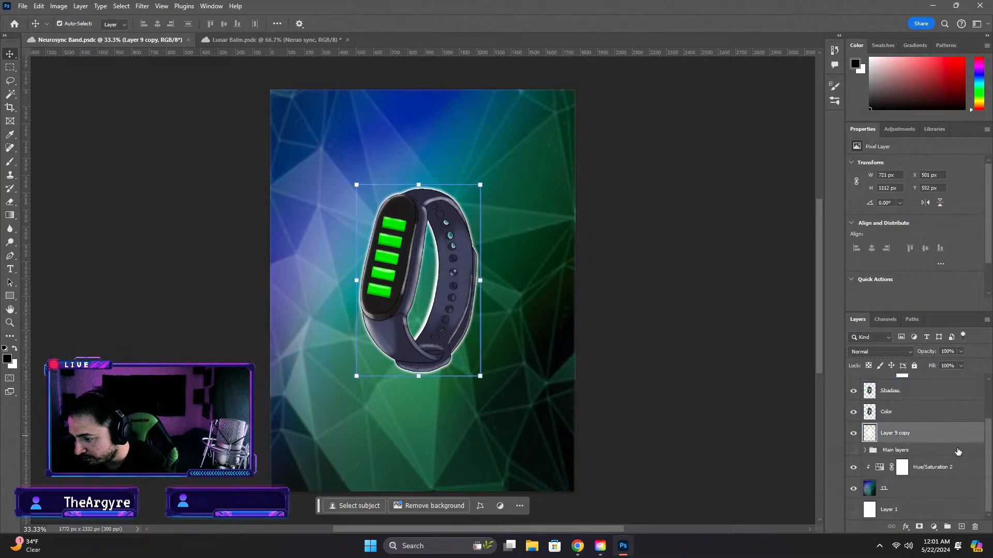
pyautogui.scroll(3, 956, 449)
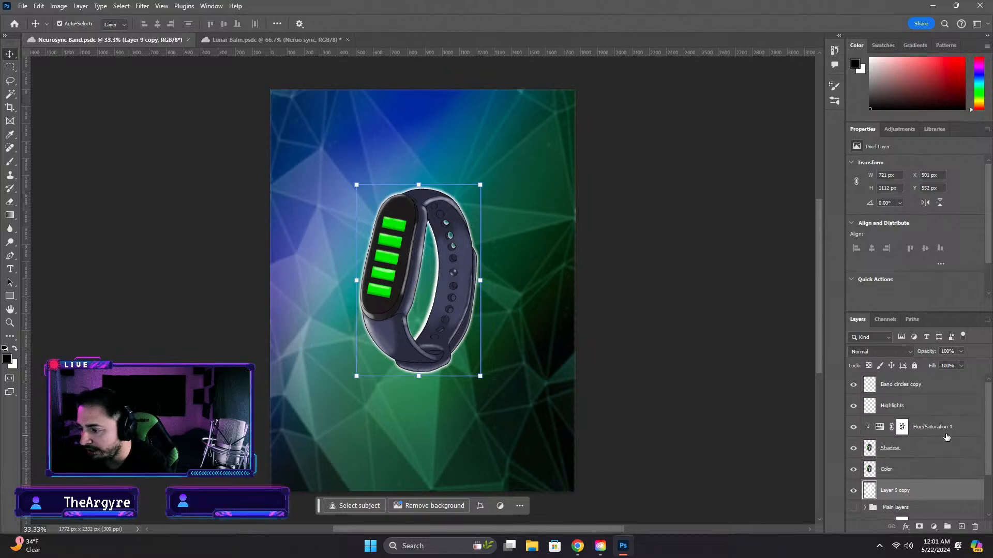
pyautogui.keyDown('shift'); pyautogui.click(924, 387); pyautogui.keyUp('shift')
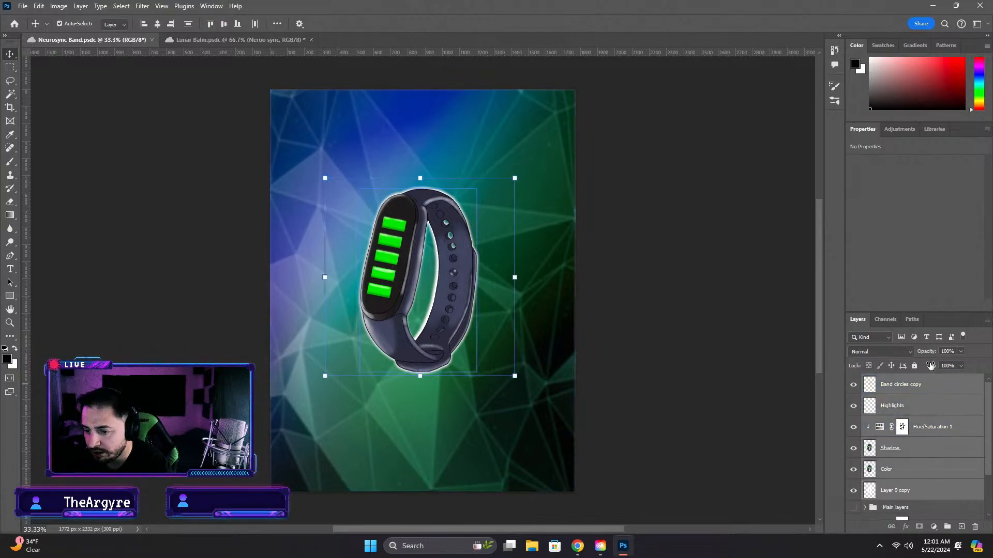
pyautogui.hotkey('ctrl', 'e')
pyautogui.hotkey('ctrl', 'alt', 'e')
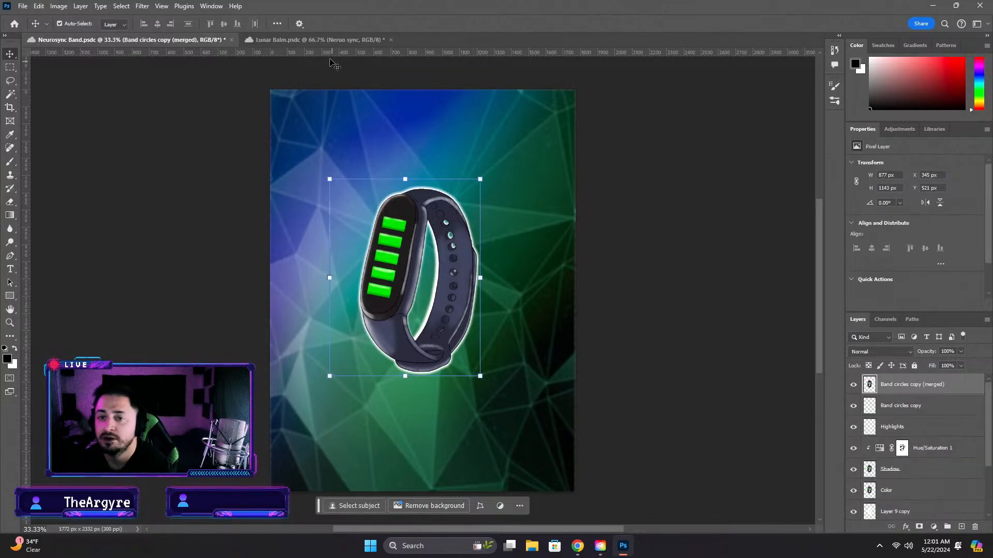
# Bring the merged band into the Lunar Balm card's Neruo sync group, scale it to 50.51%, and position it above the text box
pyautogui.click(316, 40)
pyautogui.moveTo(941, 533); pyautogui.dragTo(925, 512)
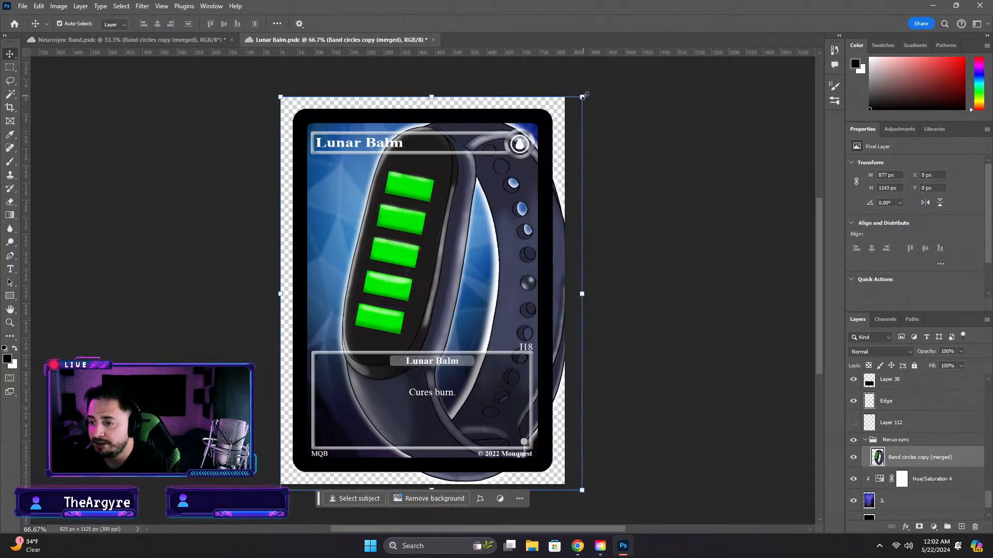
pyautogui.moveTo(583, 96); pyautogui.dragTo(365, 327)
pyautogui.hotkey('ctrl', 'z')
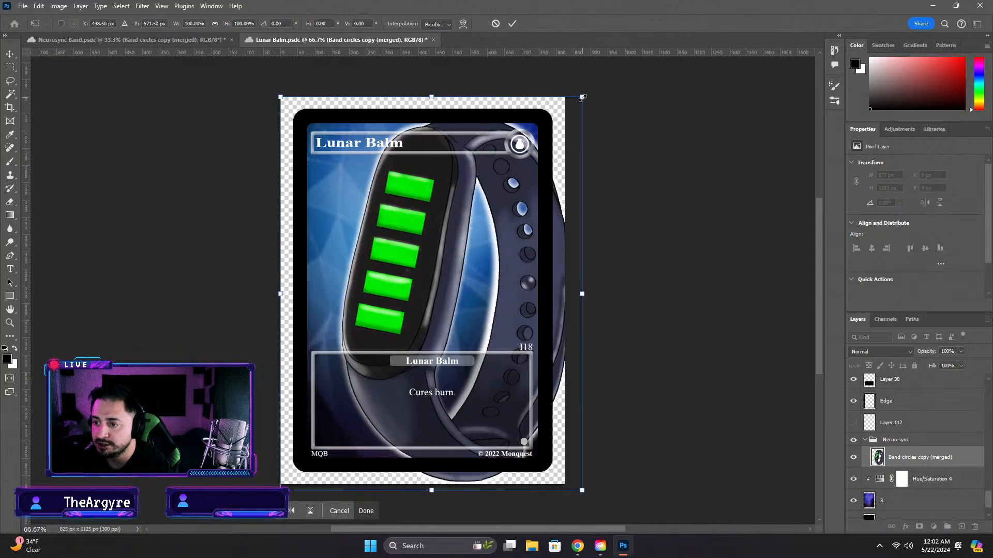
pyautogui.moveTo(583, 97); pyautogui.dragTo(395, 265)
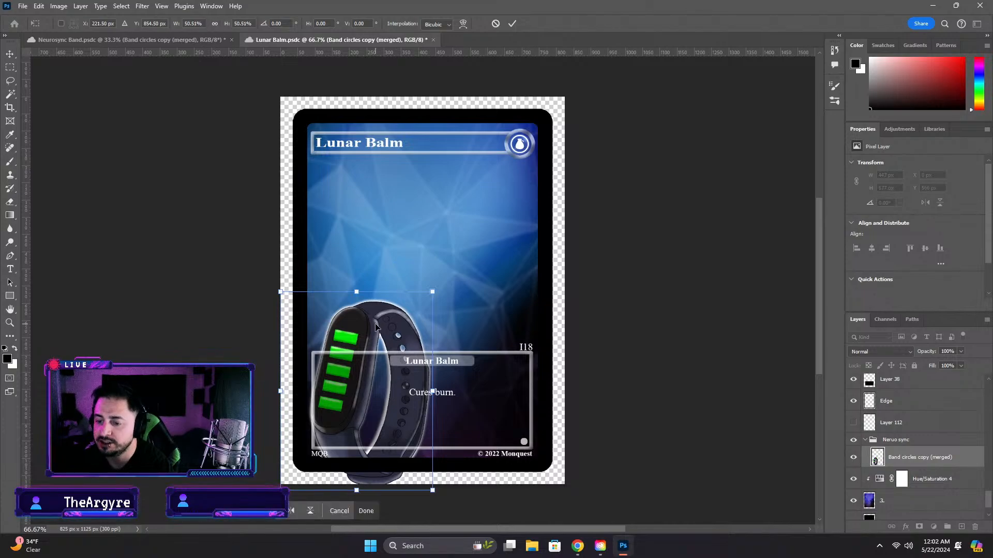
pyautogui.moveTo(376, 326); pyautogui.dragTo(426, 186)
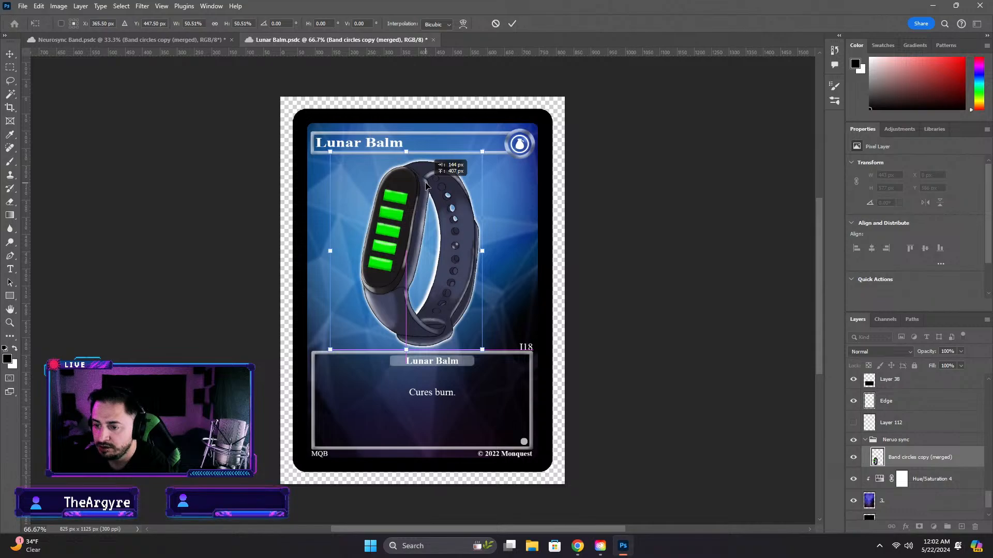
pyautogui.moveTo(425, 185); pyautogui.dragTo(429, 185)
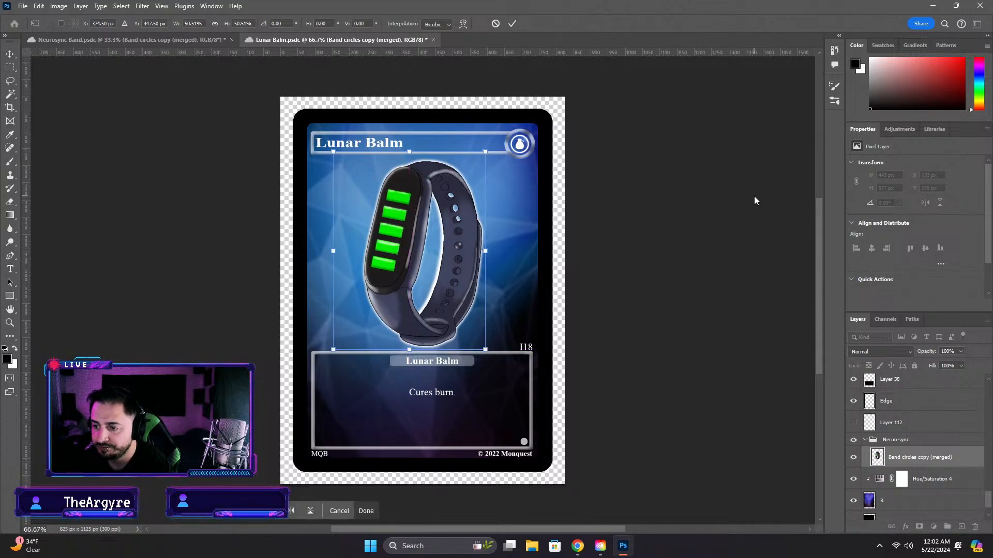
pyautogui.press('Return')
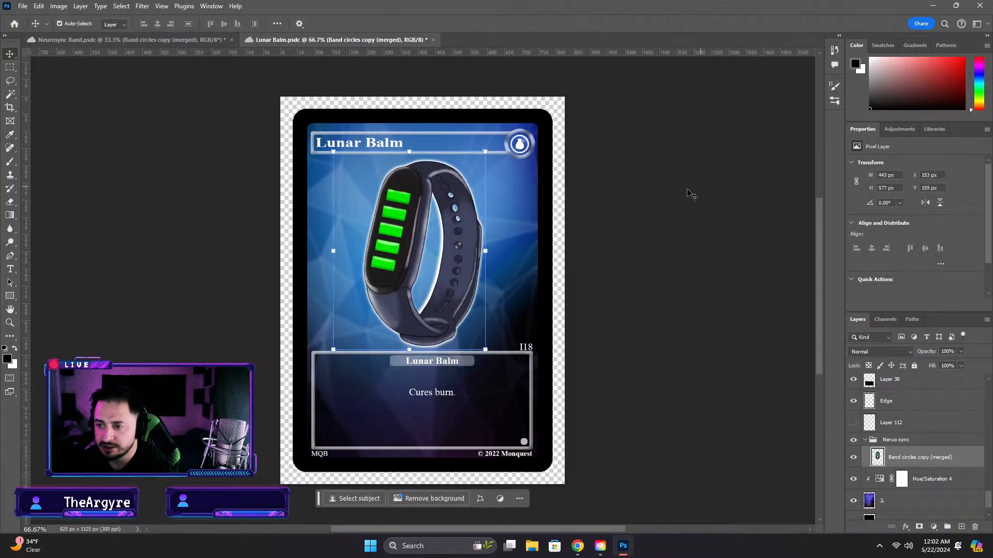
# Copy the green polygon background layer 13 and its Hue/Saturation 2 adjustment from the Neurosync Band document
pyautogui.click(147, 40)
pyautogui.click(525, 340)
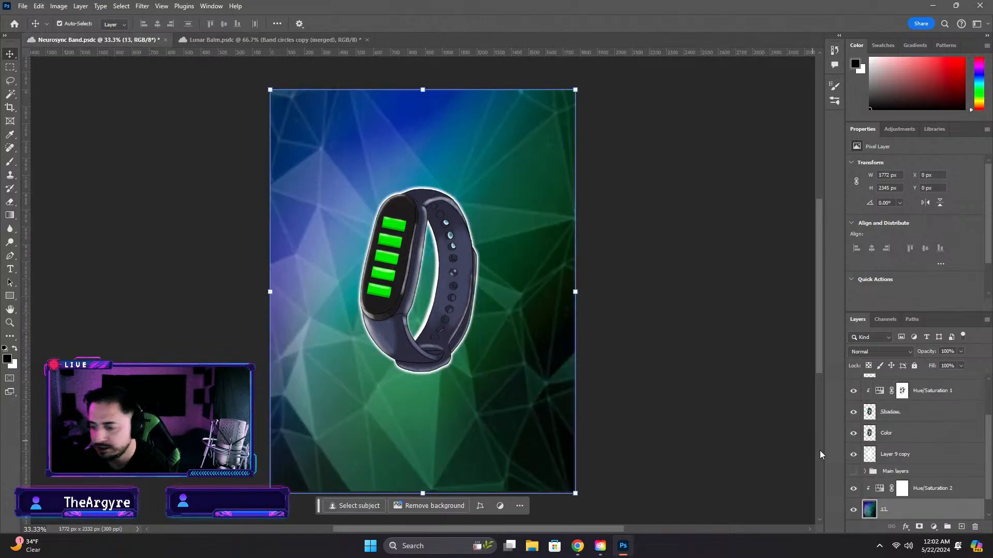
pyautogui.click(936, 490)
pyautogui.keyDown('ctrl'); pyautogui.click(947, 516); pyautogui.keyUp('ctrl')
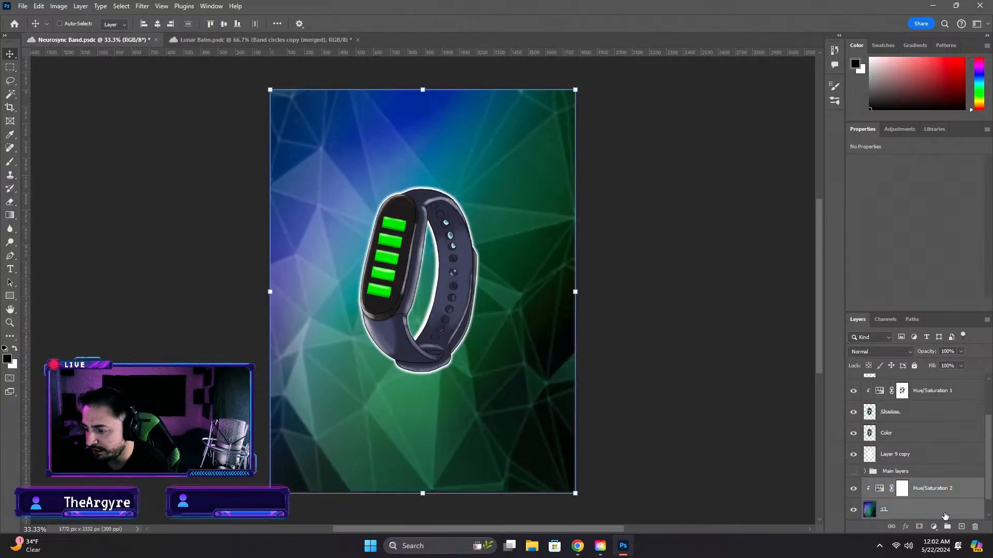
pyautogui.moveTo(710, 462); pyautogui.dragTo(541, 324)
# Delete the Hue/Saturation 4 adjustment and the blue polygon background layer from the Lunar Balm card
pyautogui.click(929, 490)
pyautogui.press('Delete')
pyautogui.press('Delete')
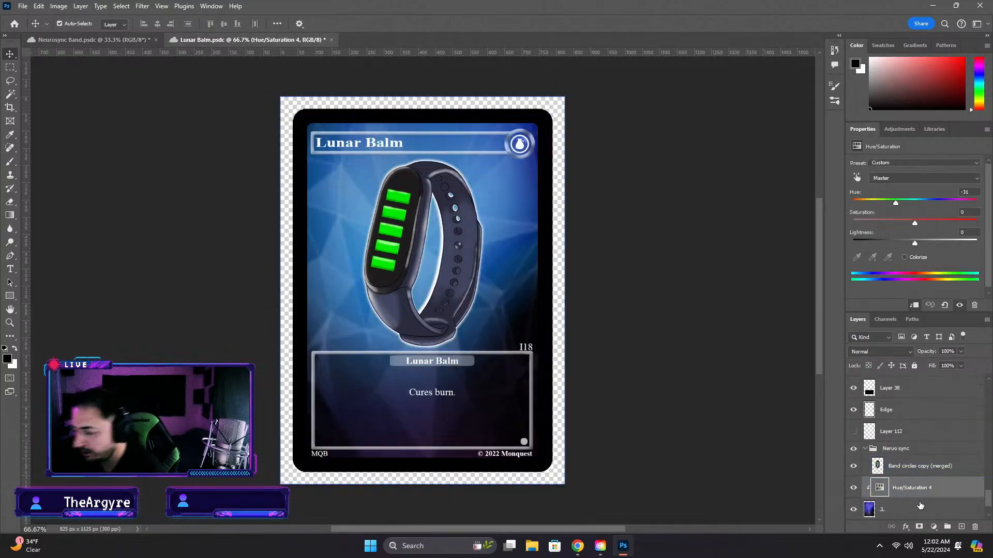
pyautogui.press('Delete')
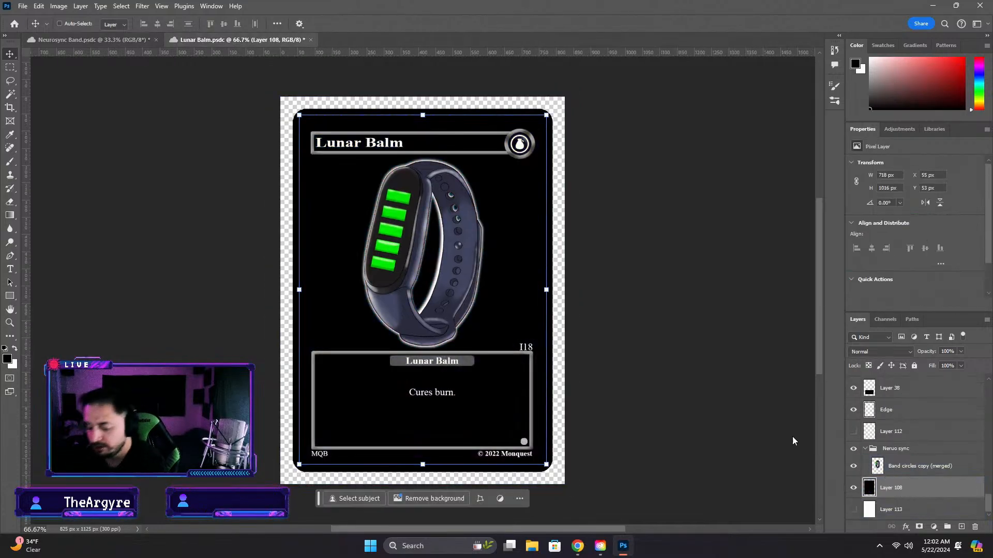
pyautogui.press('Delete')
# Fit the copied green background inside the card's black border, scaling it to 40.52% width and 43.33% height
pyautogui.moveTo(280, 97); pyautogui.dragTo(343, 134)
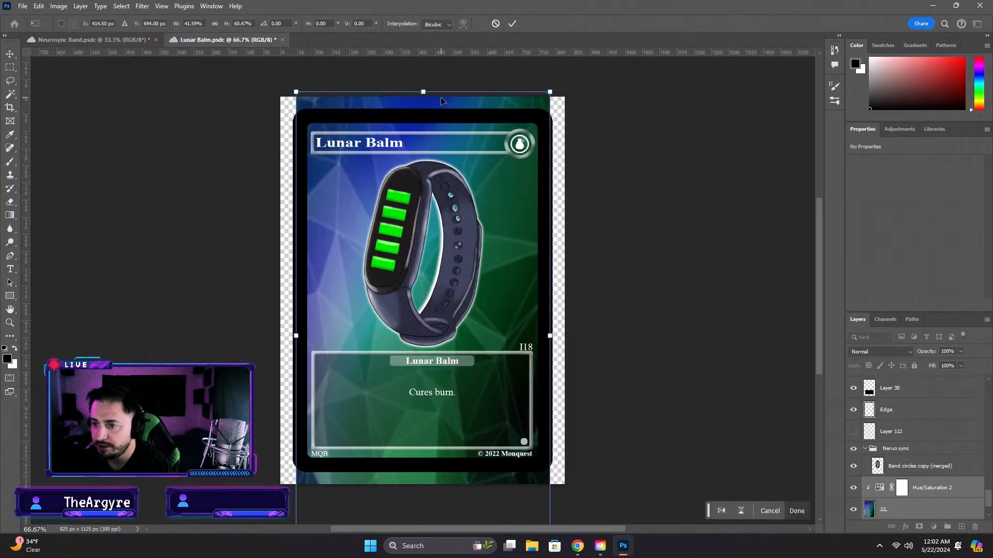
pyautogui.moveTo(423, 92); pyautogui.dragTo(423, 115)
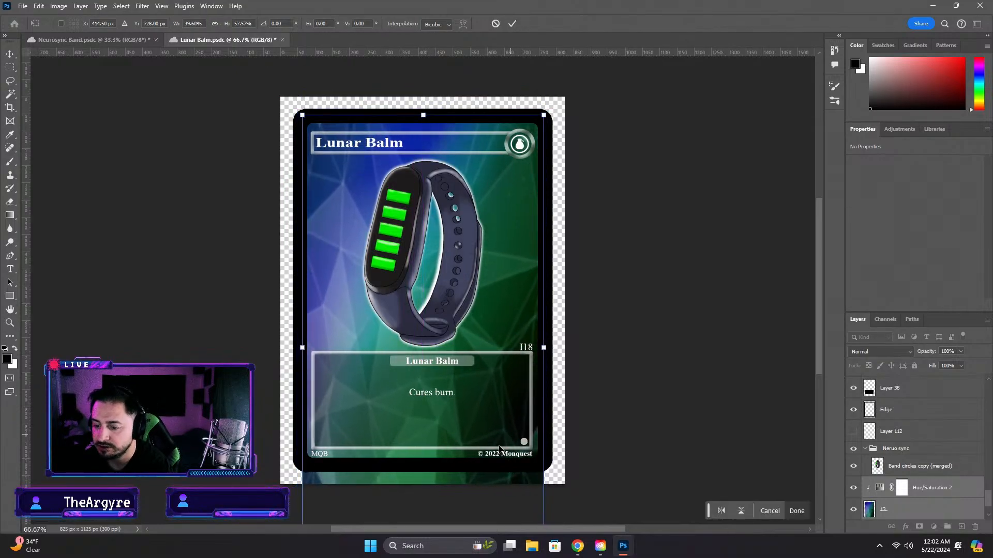
pyautogui.scroll(-5, 499, 448)
pyautogui.moveTo(423, 456); pyautogui.dragTo(422, 340)
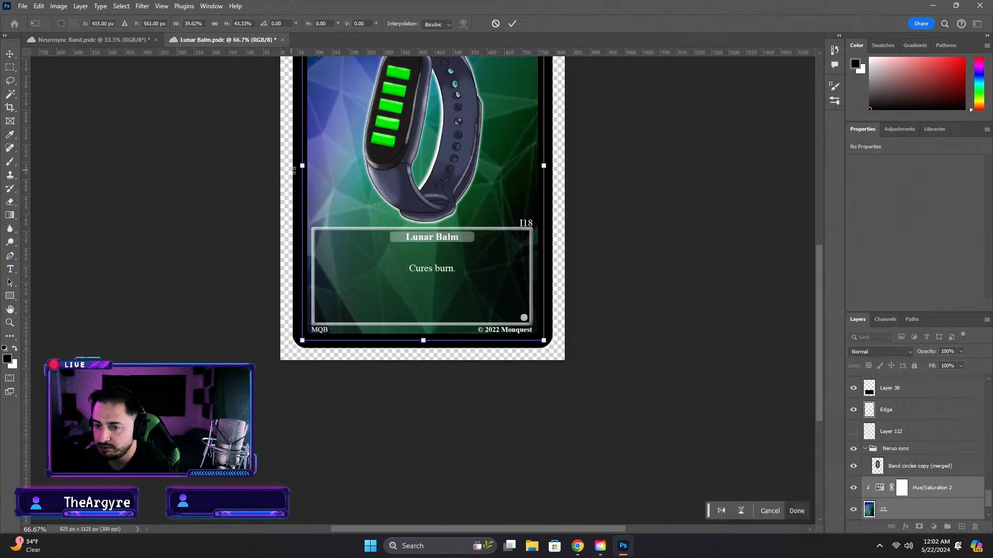
pyautogui.moveTo(301, 167); pyautogui.dragTo(299, 166)
pyautogui.moveTo(543, 166); pyautogui.dragTo(546, 166)
pyautogui.moveTo(820, 297); pyautogui.dragTo(813, 243)
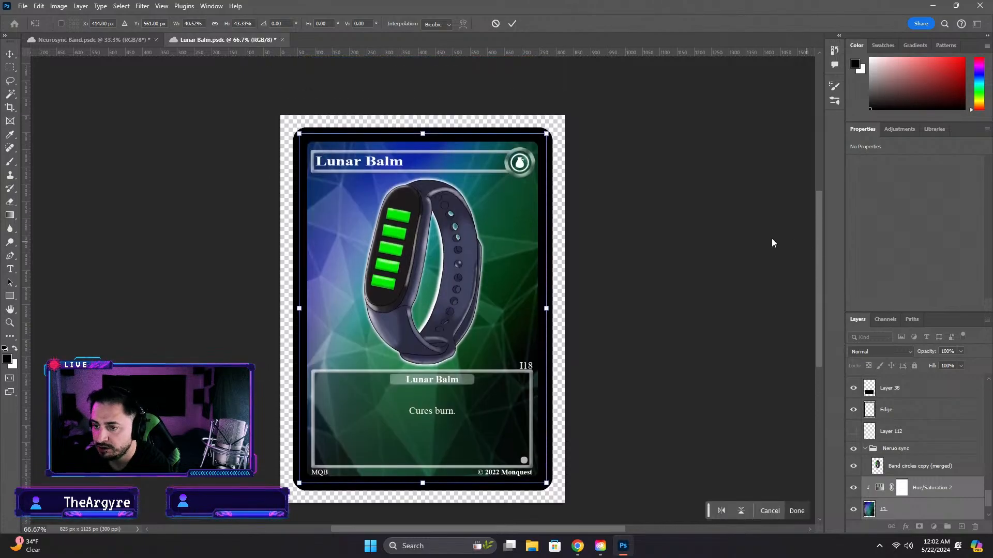
pyautogui.press('Return')
# Change the title text at the top of the card to "Neurosync Band"
pyautogui.doubleClick(414, 168)
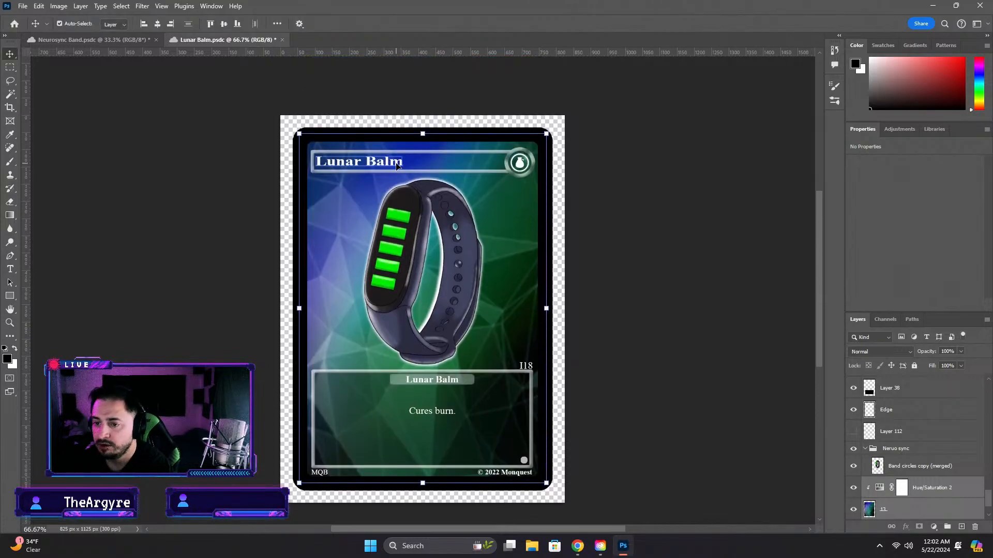
pyautogui.write('Neuros')
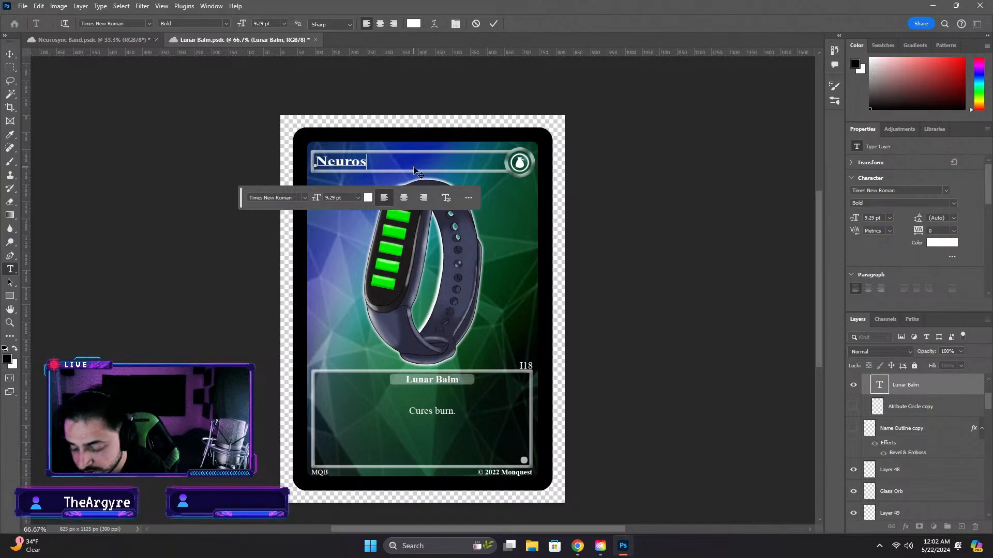
pyautogui.write('ync Band')
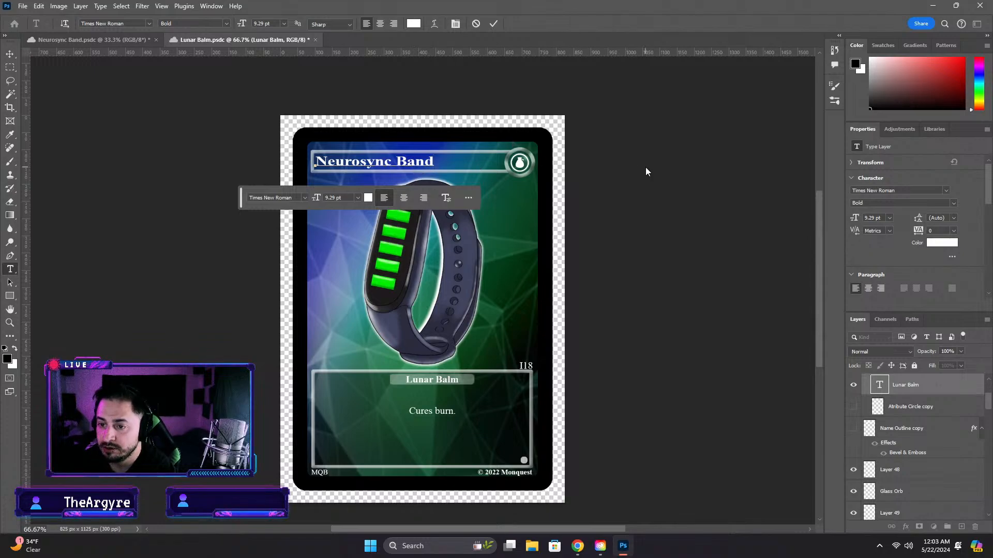
pyautogui.press('Escape')
pyautogui.press('v')
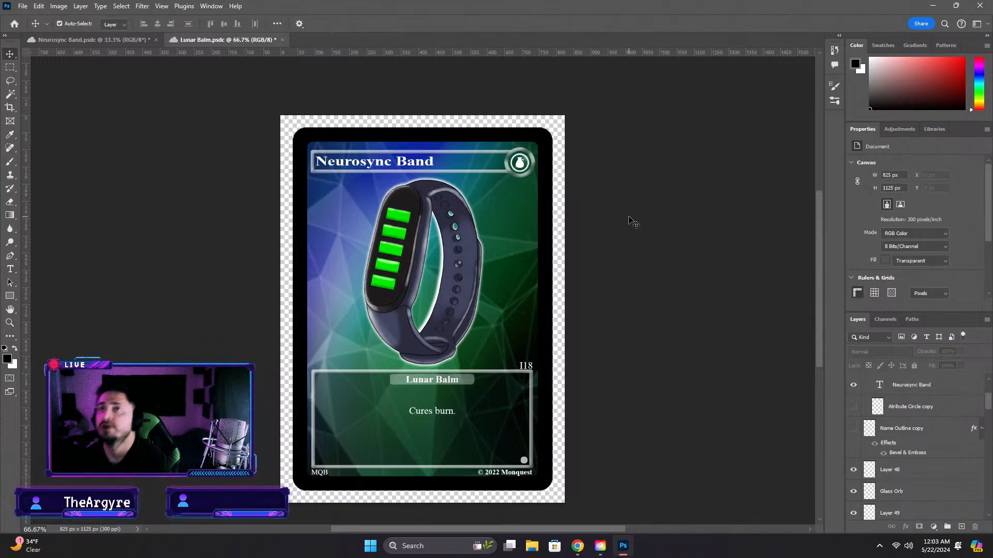
pyautogui.click(429, 163)
pyautogui.click(520, 165)
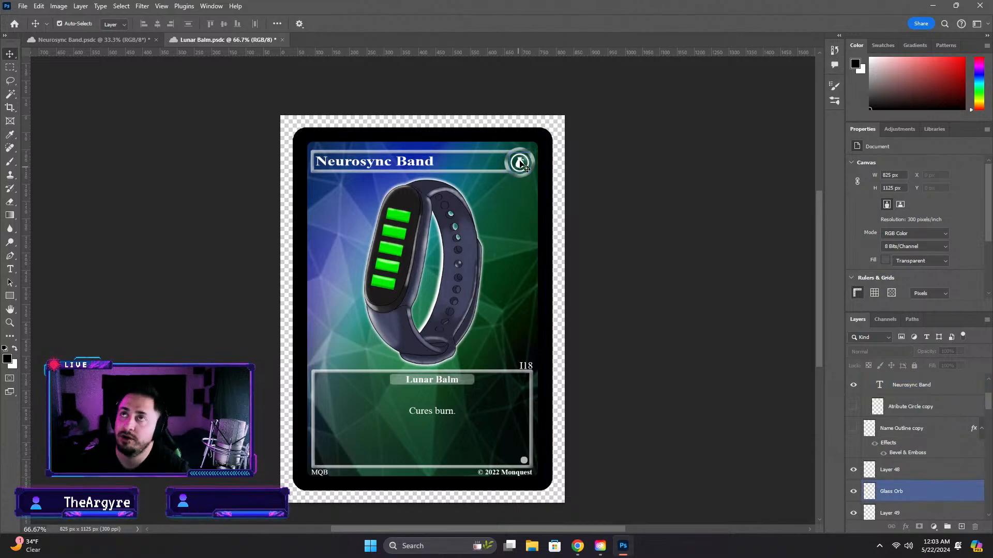
pyautogui.click(571, 235)
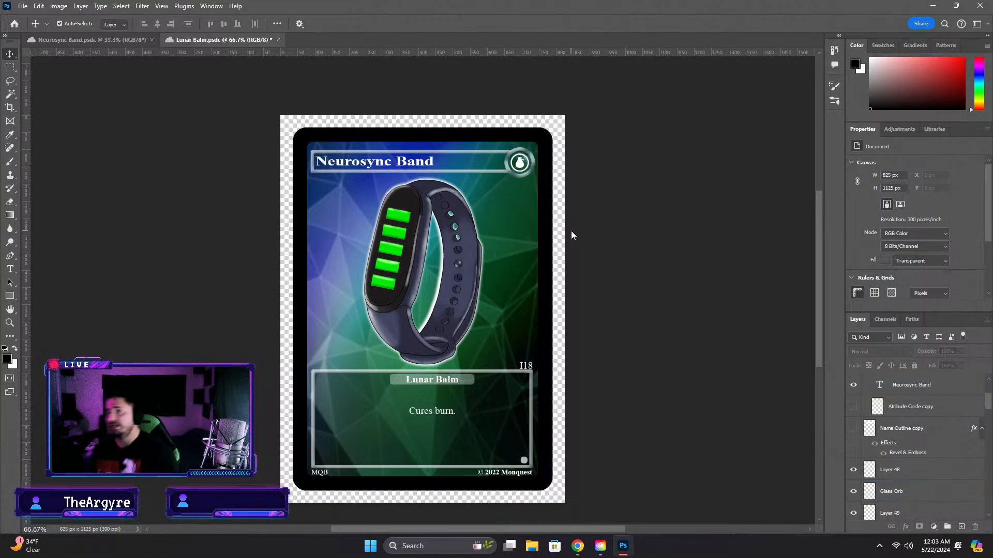
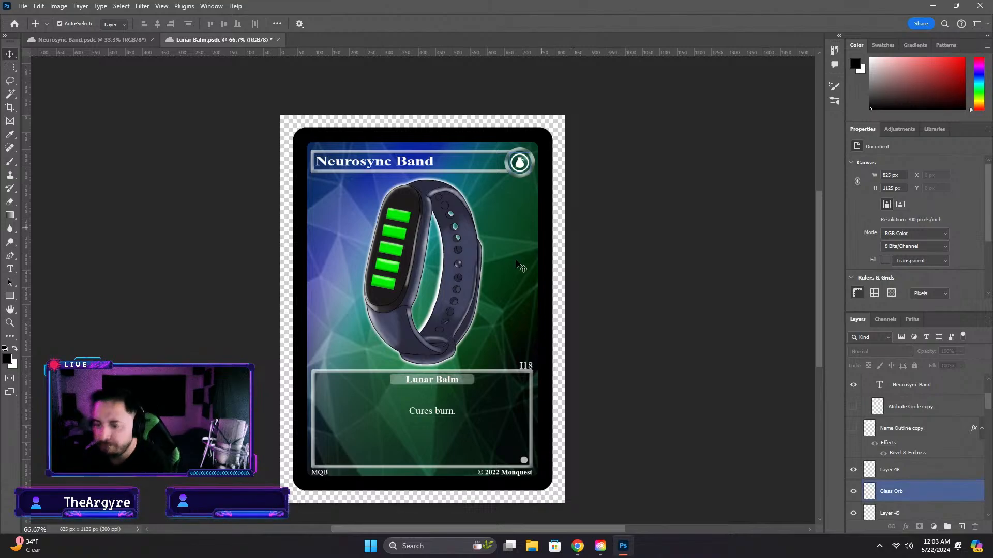
# Start replacing the "Cures burn." description with "Cure" and check the published item cards on the Monquest web page
pyautogui.doubleClick(423, 412)
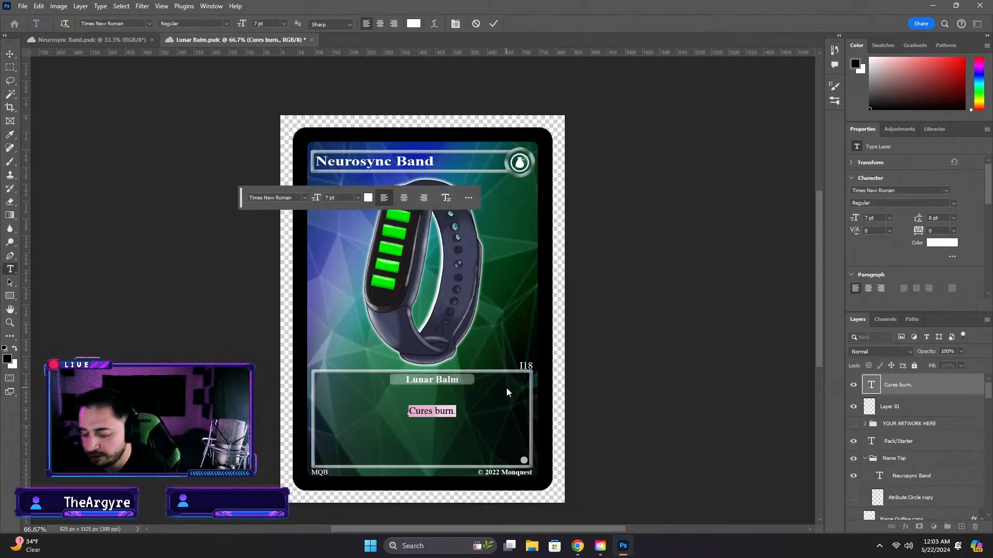
pyautogui.write('Cure')
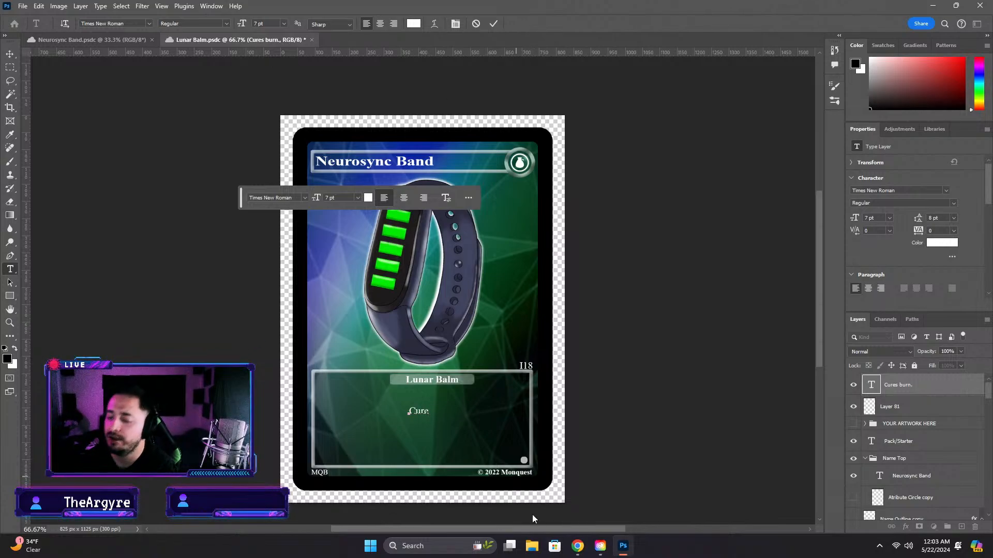
pyautogui.click(577, 546)
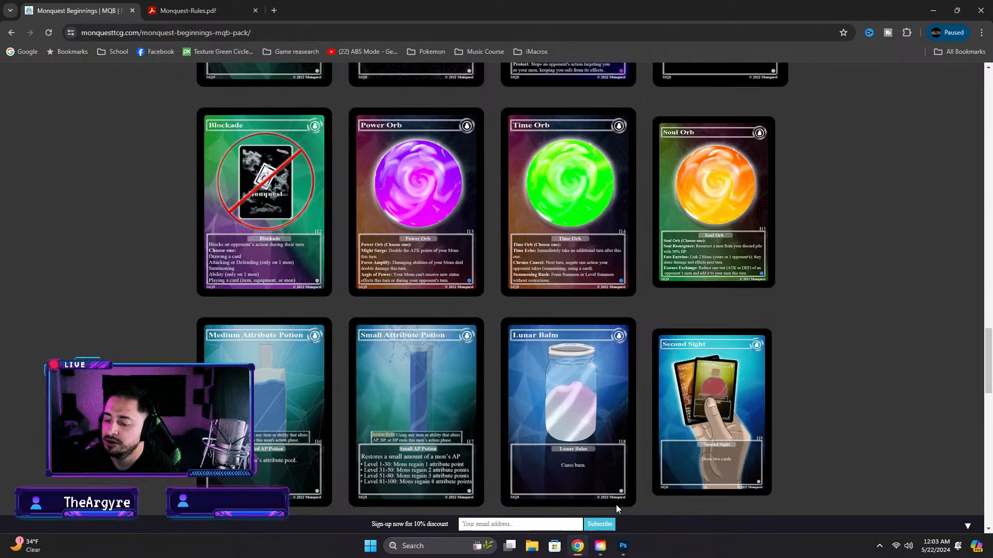
pyautogui.click(624, 546)
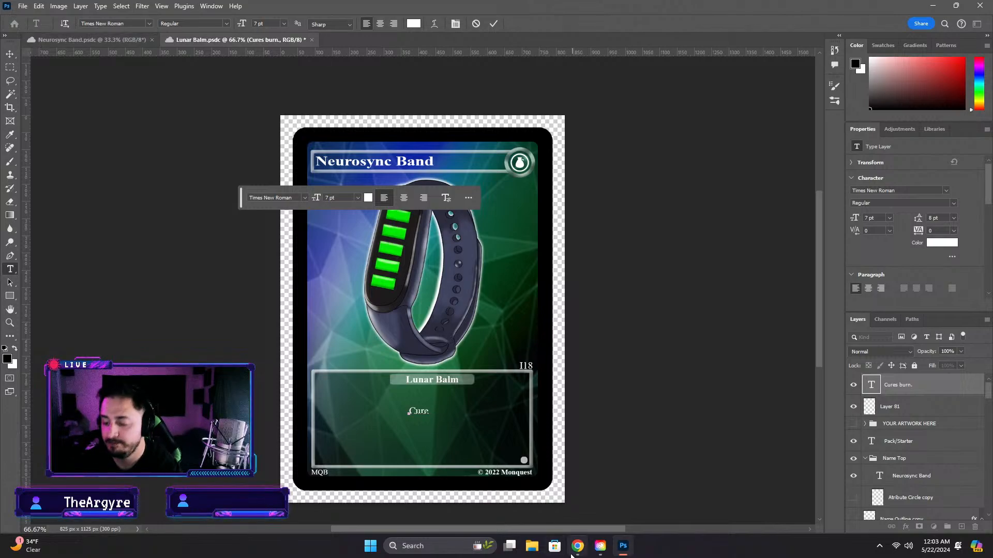
# Switch to Chrome and search for "google docs" in a new browser tab
pyautogui.click(563, 504)
pyautogui.click(278, 11)
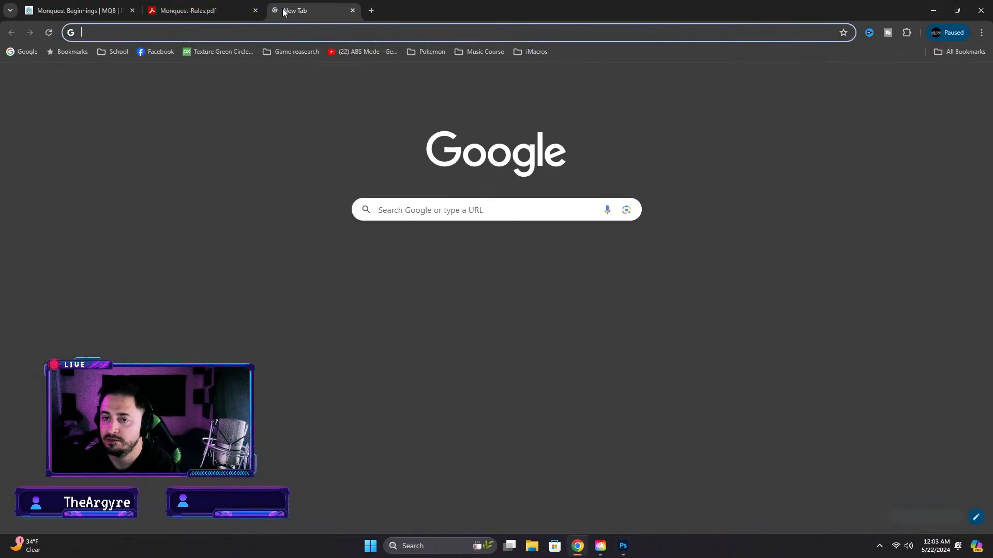
pyautogui.write('docs')
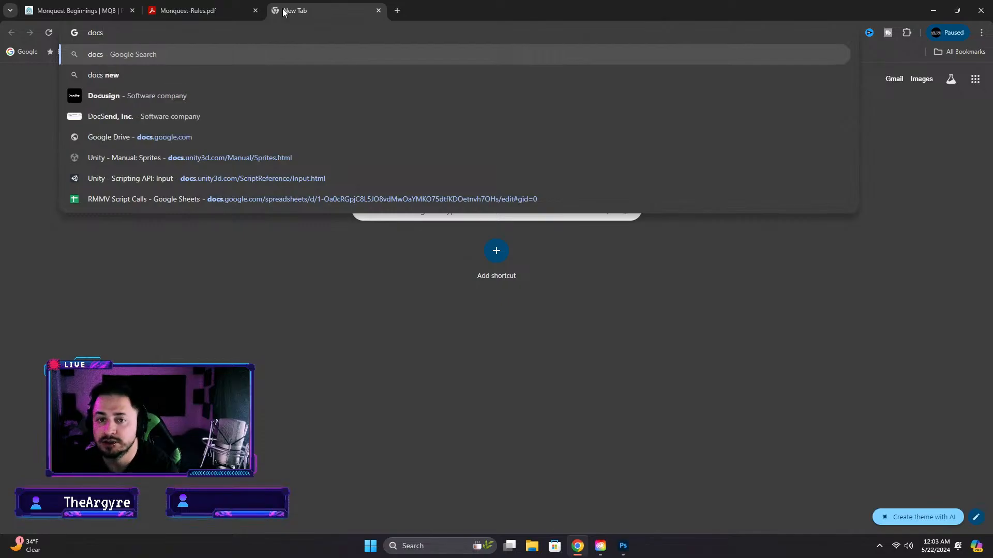
pyautogui.press('BackSpace')
pyautogui.press('BackSpace')
pyautogui.press('BackSpace')
pyautogui.press('BackSpace')
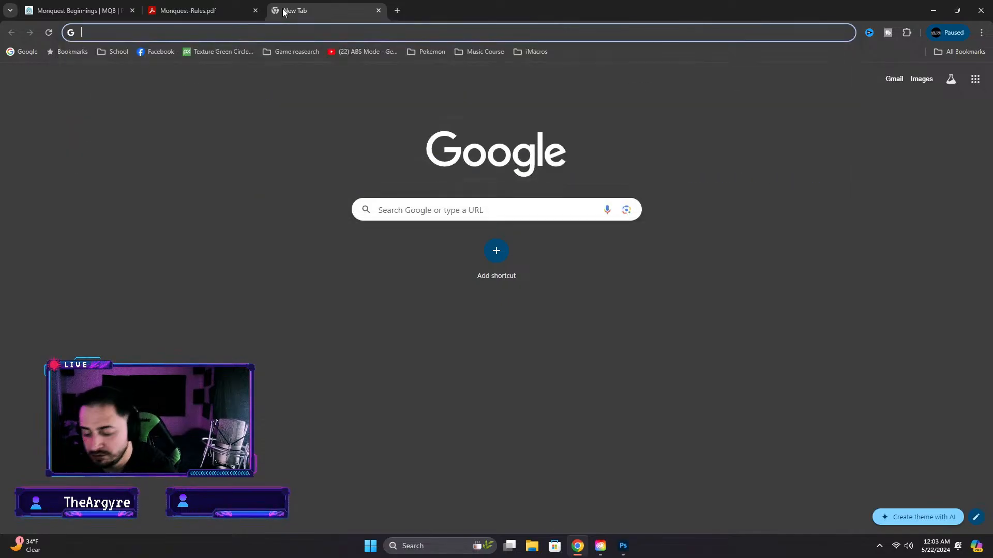
pyautogui.write('goog')
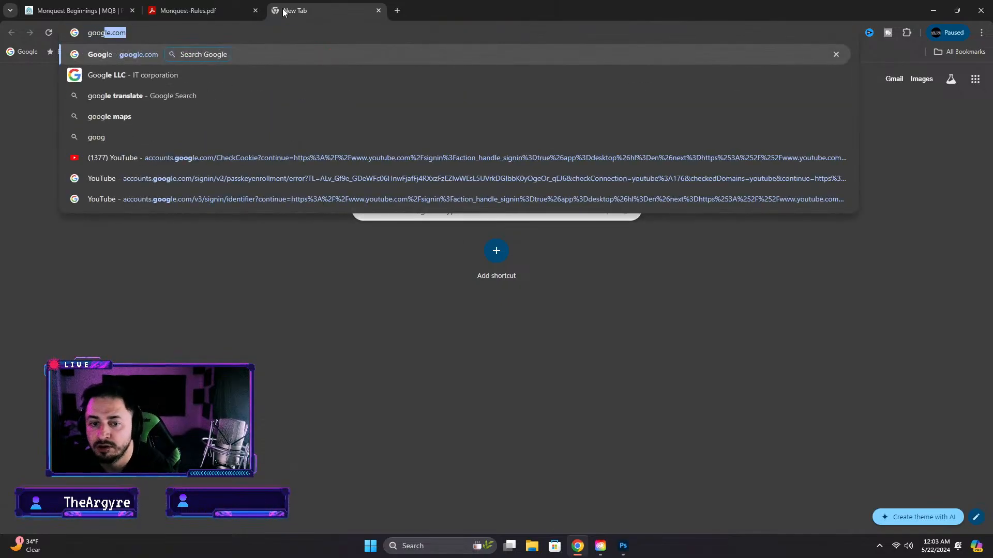
pyautogui.write('le c')
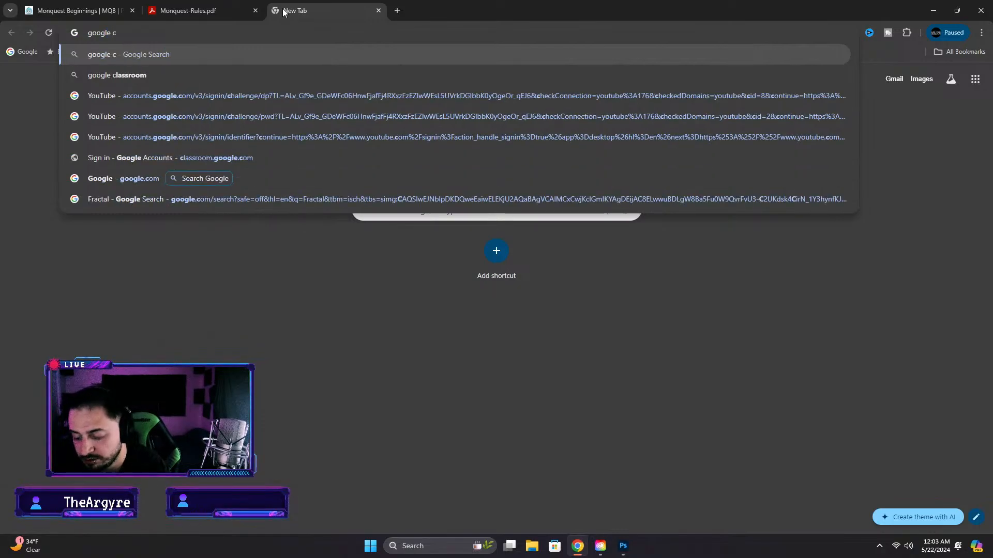
pyautogui.press('BackSpace')
pyautogui.write('doc')
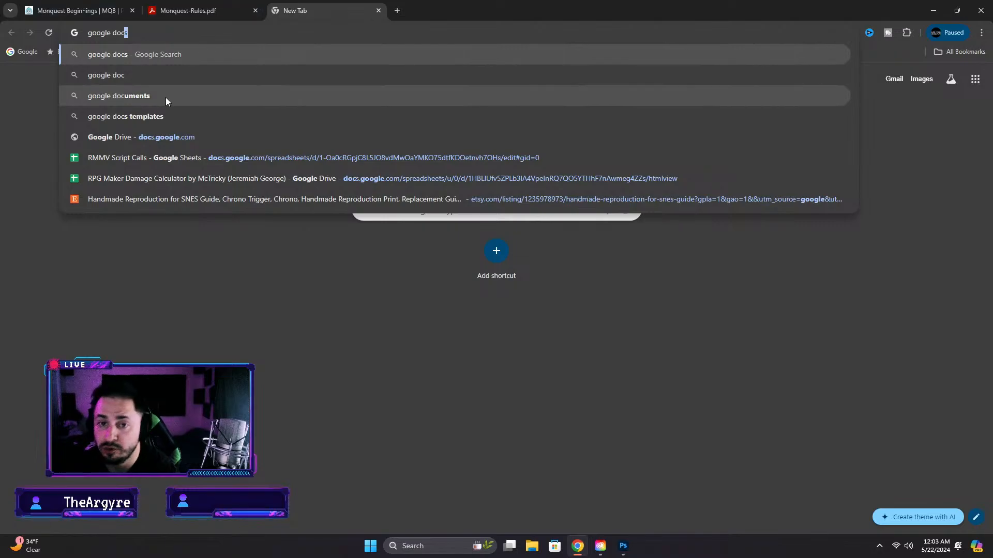
pyautogui.click(127, 61)
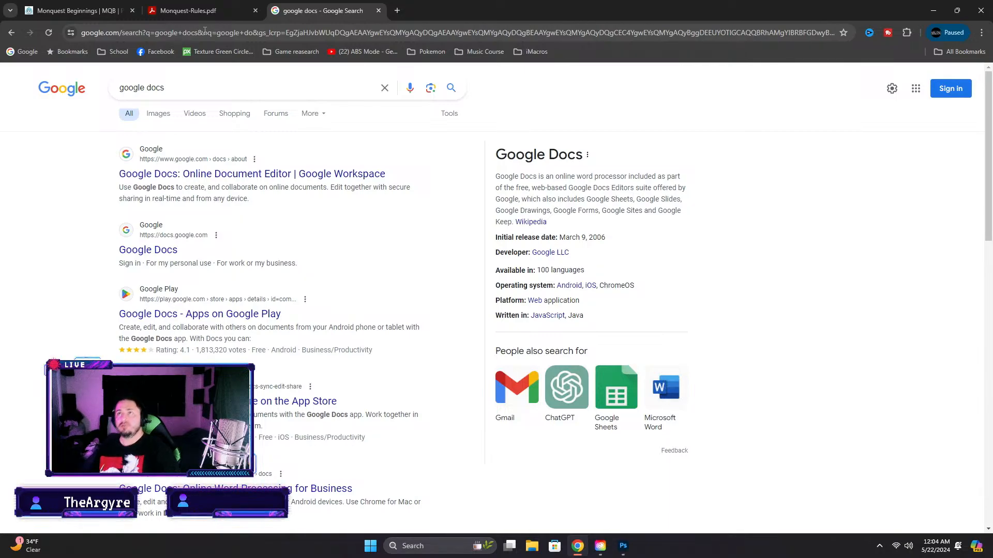
# Open Google Docs from the search results and submit the saved account e-mail, entering the Windows PIN to authorise the autofill
pyautogui.click(181, 174)
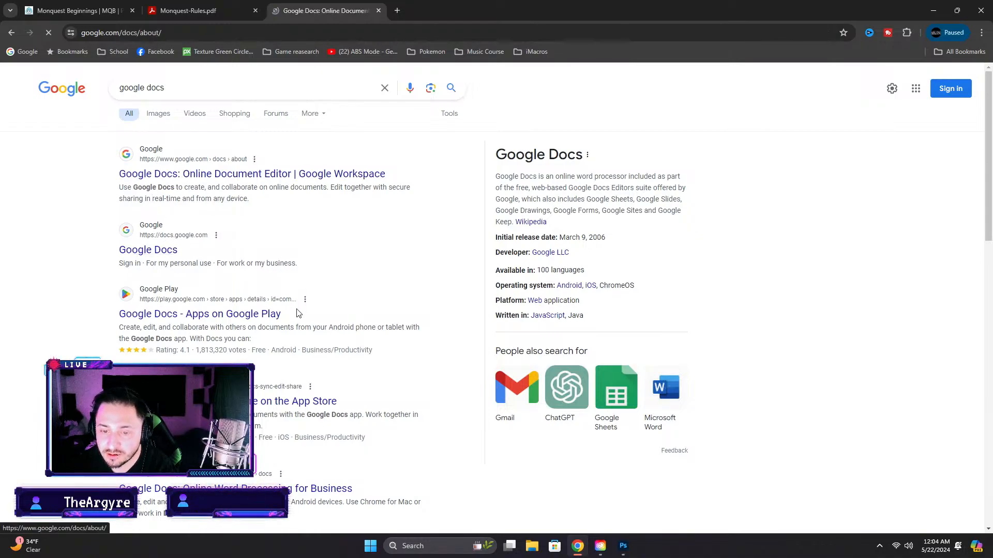
pyautogui.click(775, 80)
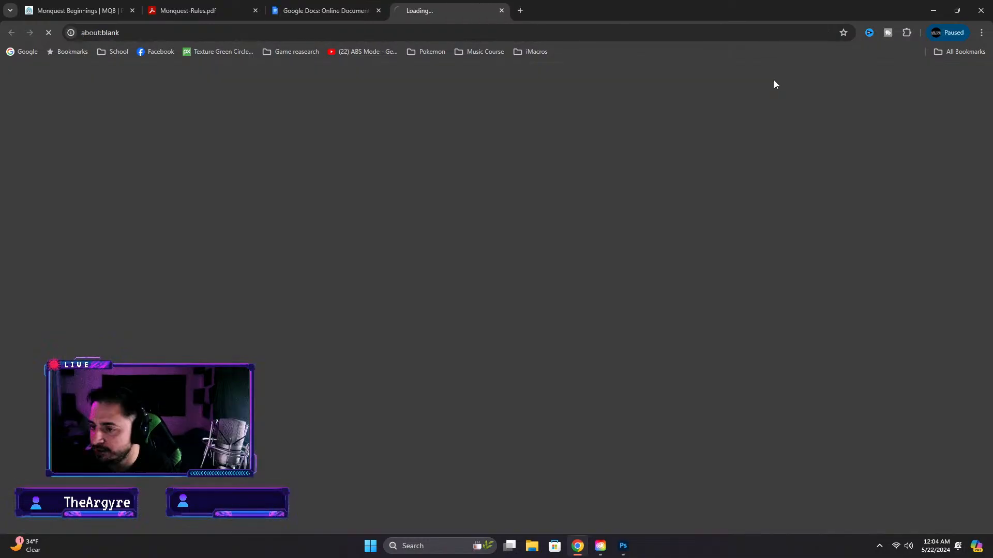
pyautogui.click(625, 283)
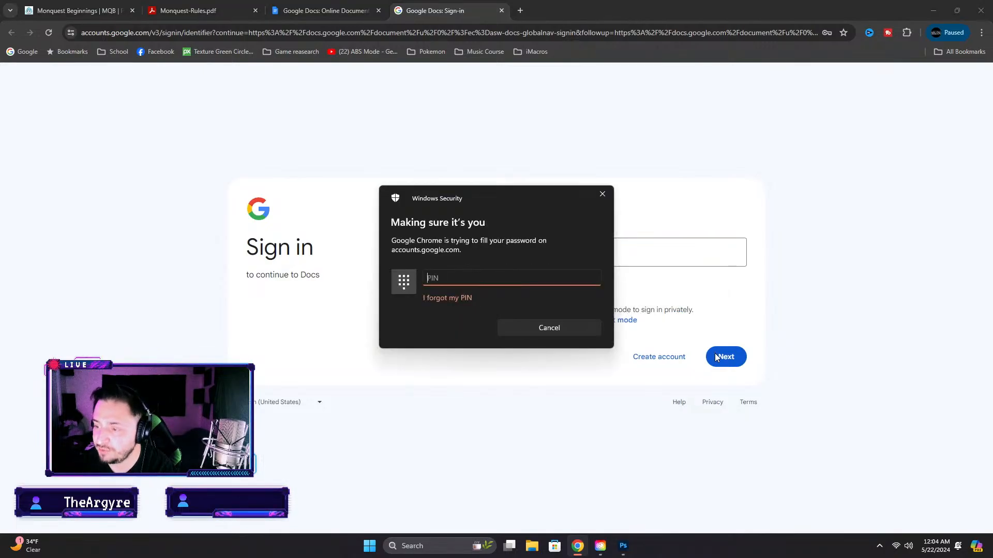
pyautogui.write('••••')
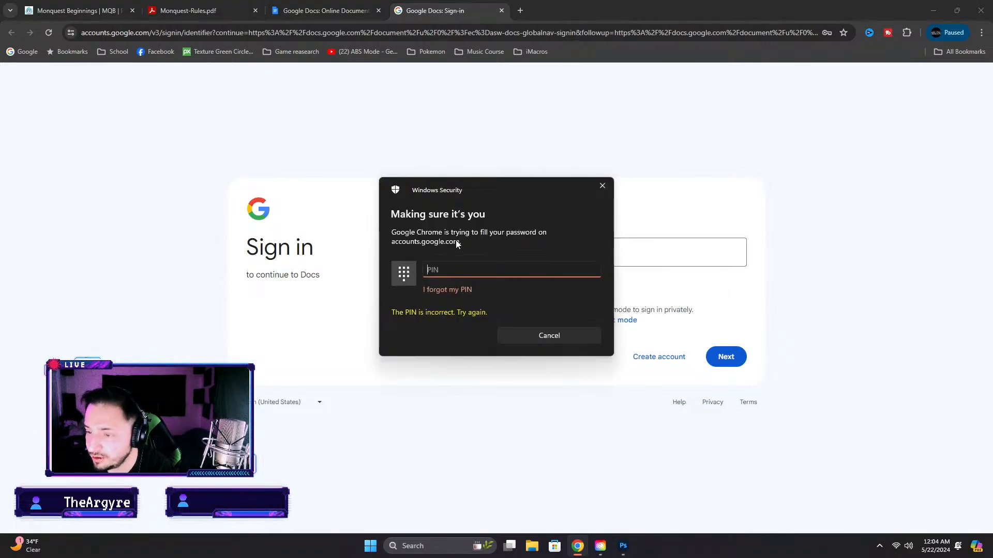
pyautogui.write('••••')
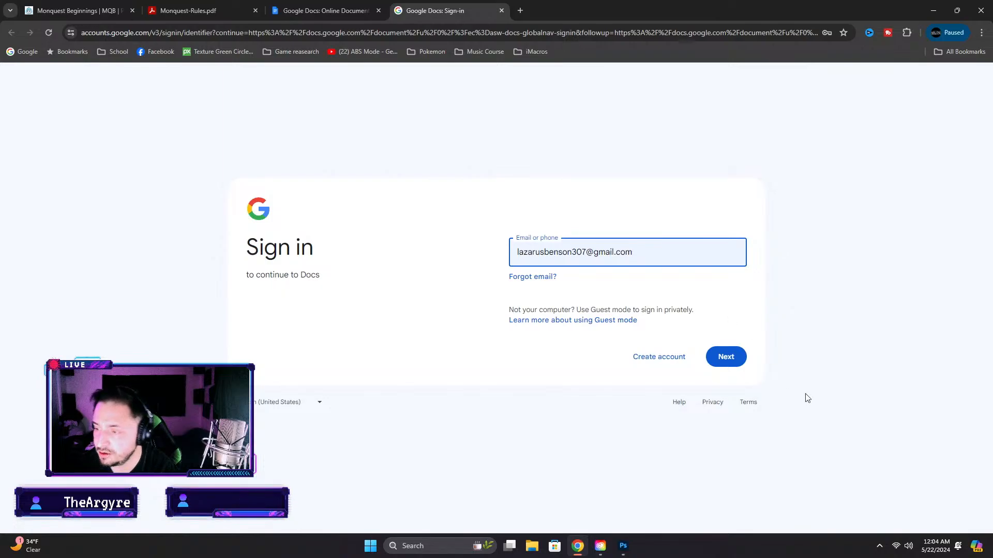
pyautogui.click(726, 356)
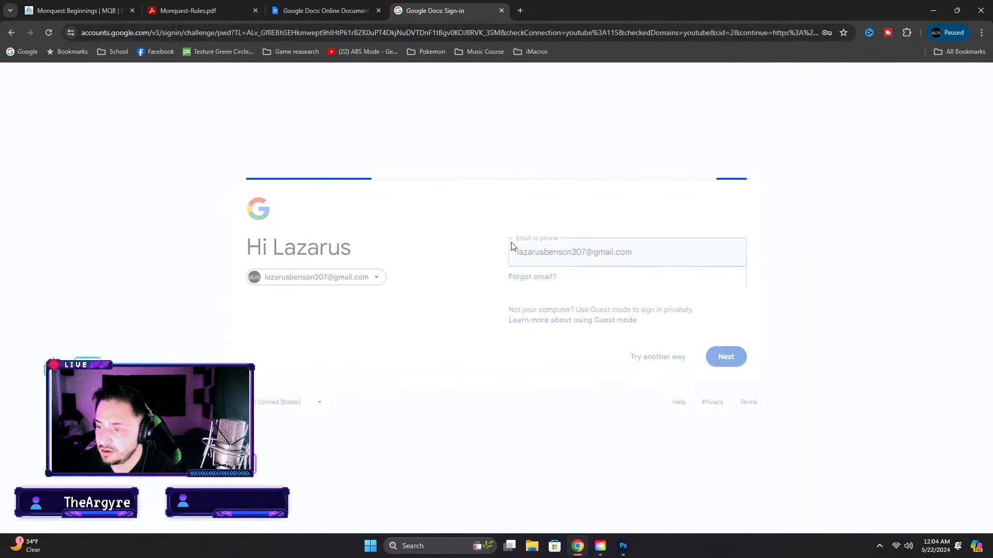
# Fill in the saved account password and sign in to Google Docs
pyautogui.write('•••')
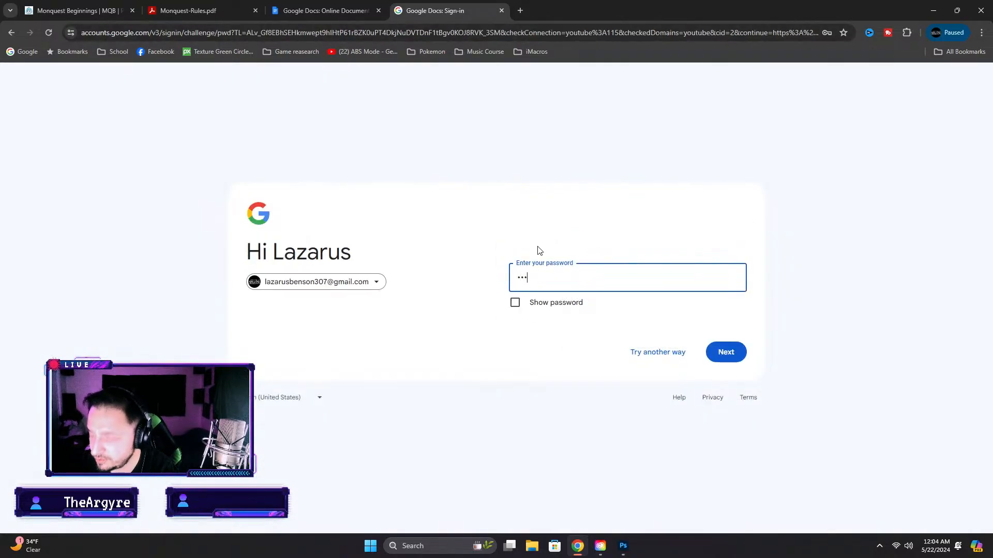
pyautogui.press('BackSpace')
pyautogui.press('BackSpace')
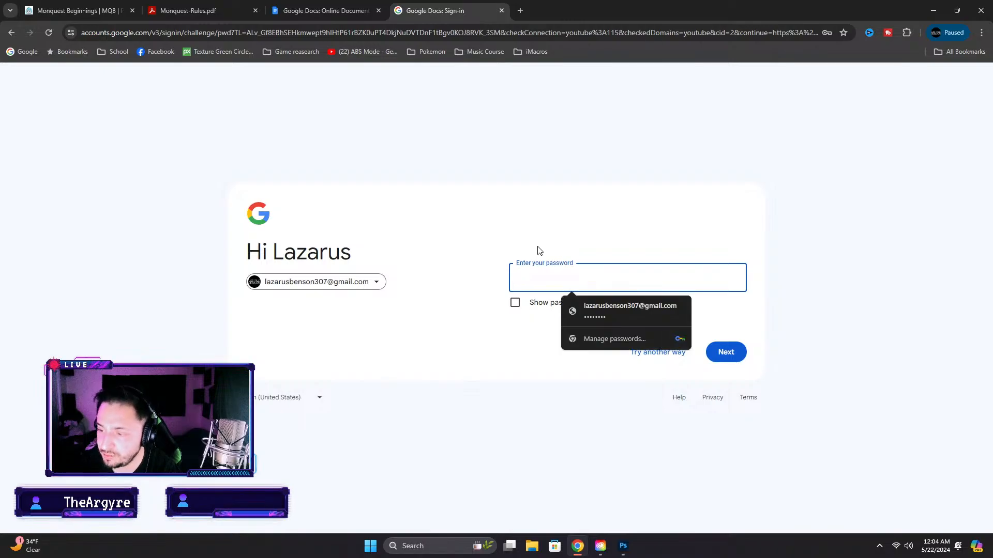
pyautogui.click(640, 310)
pyautogui.press('Return')
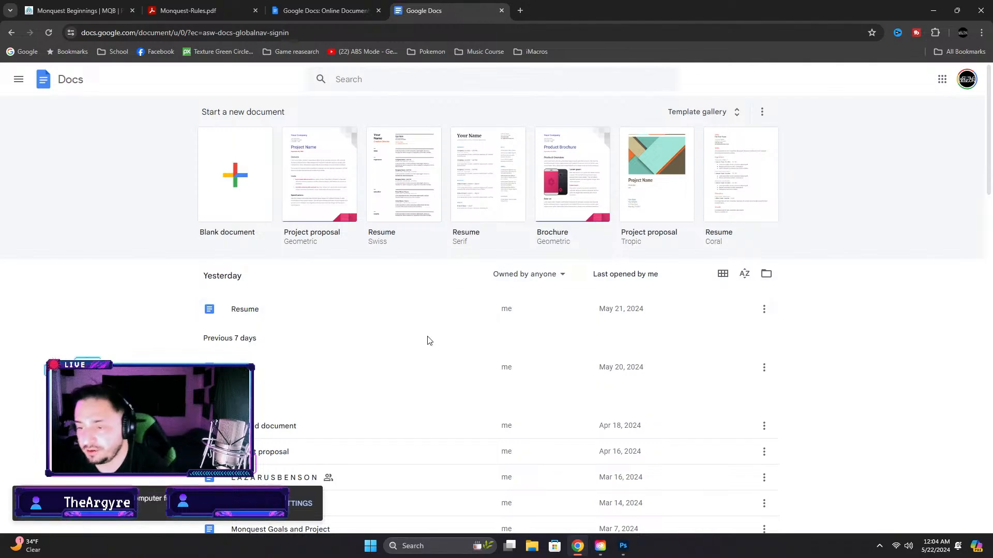
# Copy "Cures paralysis" from the Neurosync Band entry in the Items document and make it the card's description text in Photoshop
pyautogui.click(276, 373)
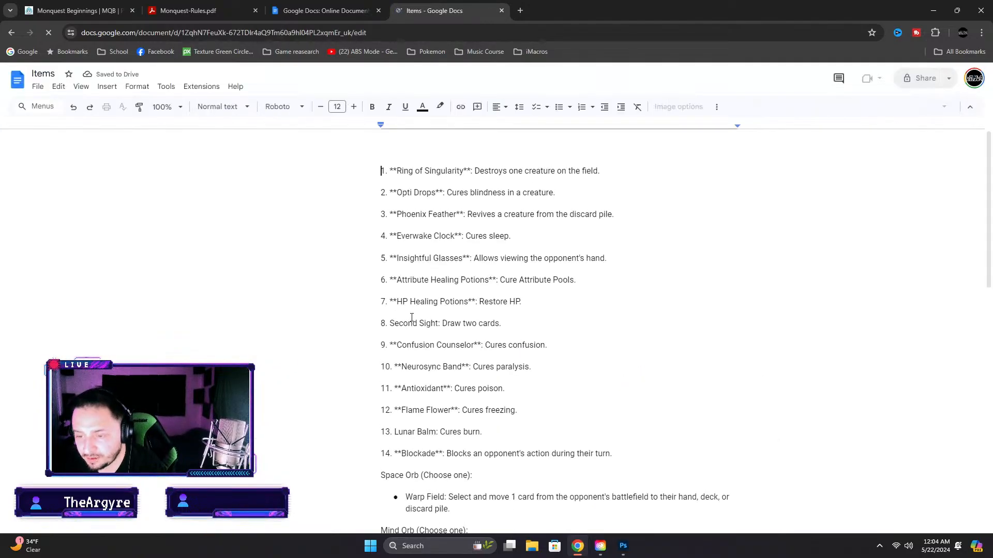
pyautogui.moveTo(472, 366); pyautogui.dragTo(529, 366)
pyautogui.hotkey('ctrl', 'c')
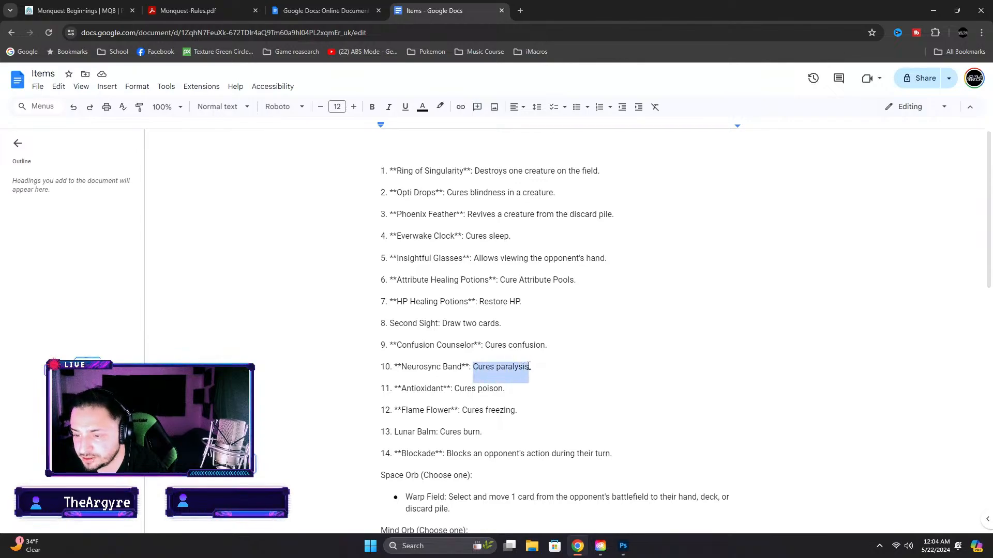
pyautogui.click(623, 546)
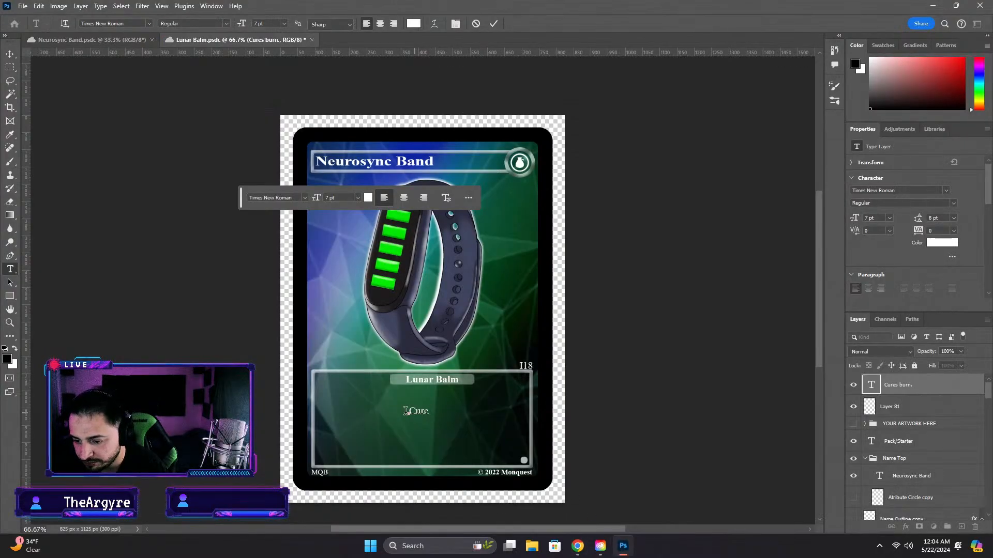
pyautogui.moveTo(410, 411); pyautogui.dragTo(448, 414)
pyautogui.hotkey('ctrl', 'v')
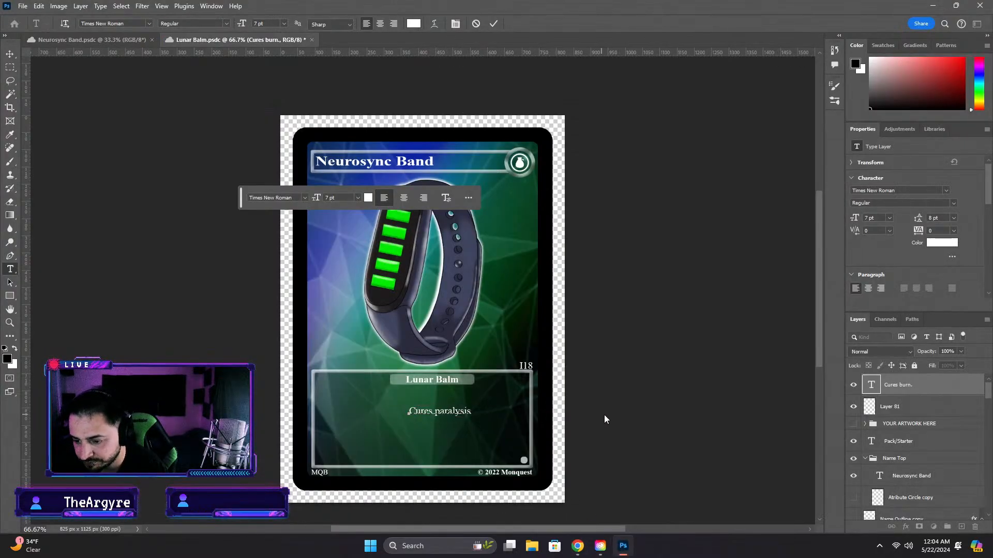
pyautogui.click(605, 421)
pyautogui.press('v')
pyautogui.scroll(5, 424, 423)
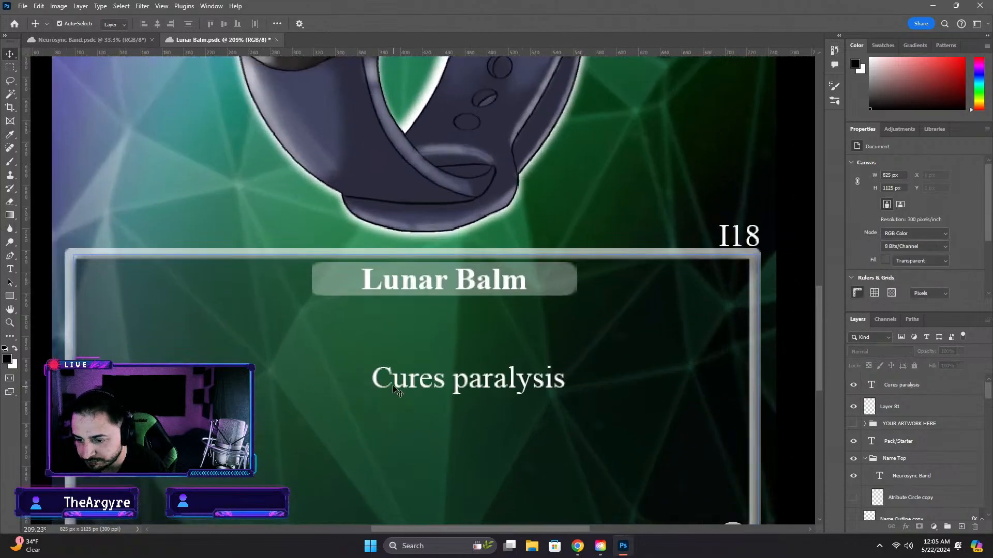
pyautogui.moveTo(377, 386)
pyautogui.mouseDown()
pyautogui.moveTo(362, 388)
pyautogui.moveTo(383, 383)
pyautogui.mouseUp()
pyautogui.hotkey('ctrl', 'z')
pyautogui.moveTo(383, 382); pyautogui.dragTo(363, 382)
pyautogui.hotkey('ctrl', 'z')
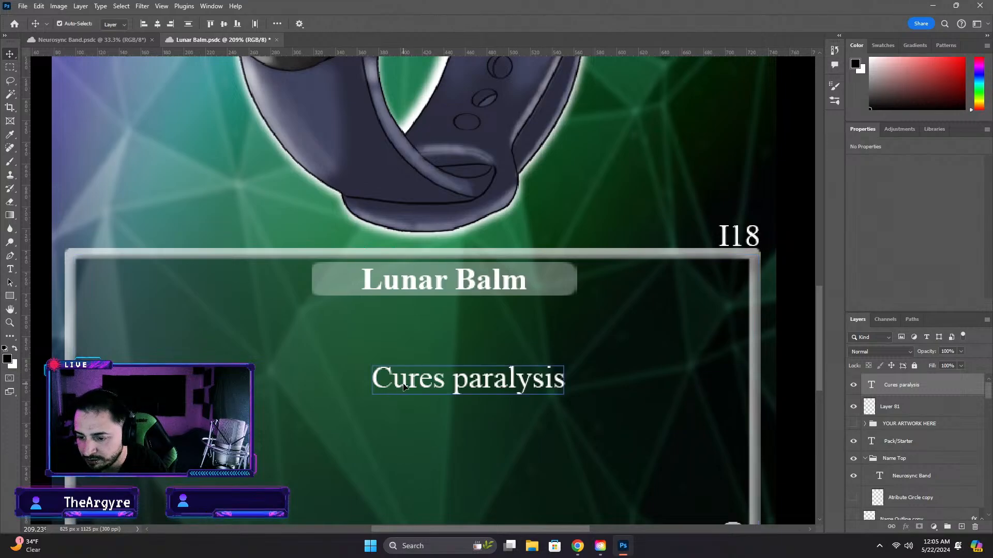
pyautogui.click(410, 332)
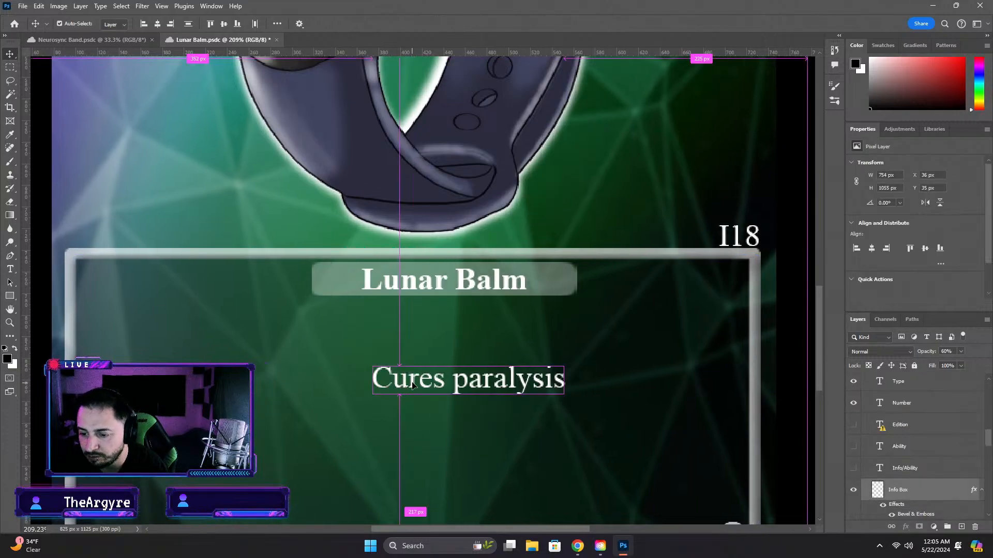
pyautogui.scroll(-6, 90, 268)
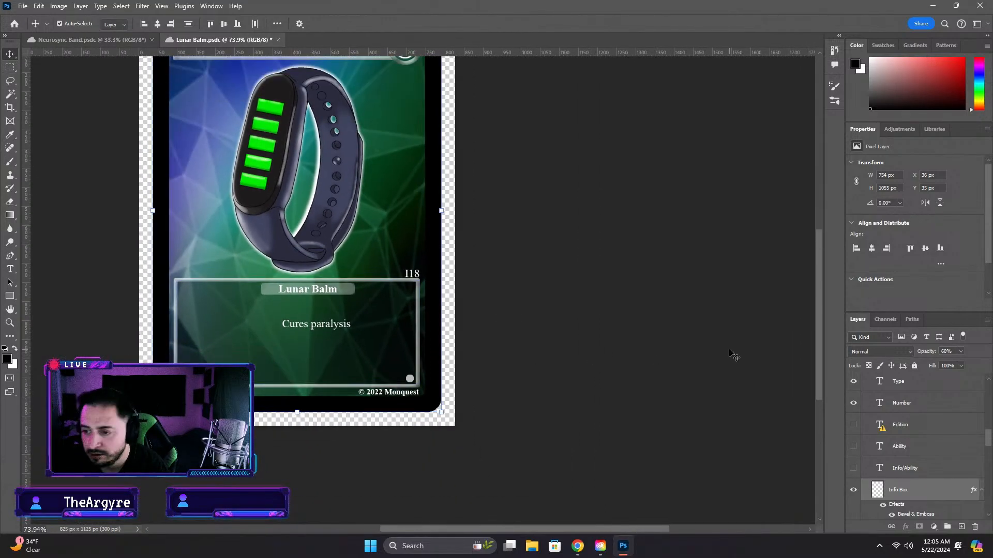
pyautogui.click(729, 351)
# Move the "Cures paralysis" text about 30 px left, keeping its height, to centre it beneath the name label
pyautogui.scroll(3, 306, 332)
pyautogui.scroll(6, 305, 333)
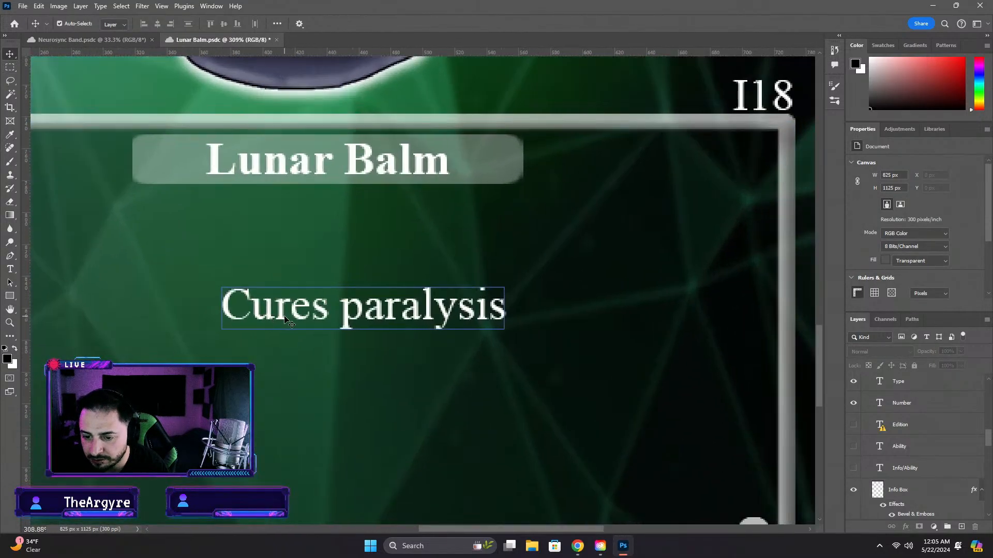
pyautogui.click(283, 318)
pyautogui.moveTo(282, 317); pyautogui.dragTo(234, 312)
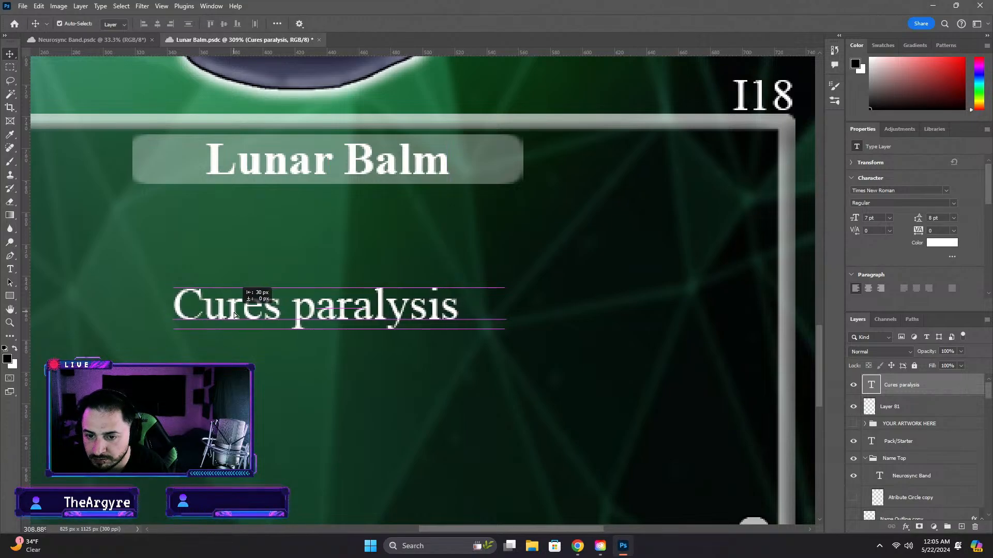
pyautogui.hotkey('ctrl', '0')
pyautogui.scroll(-3, 484, 371)
pyautogui.click(625, 410)
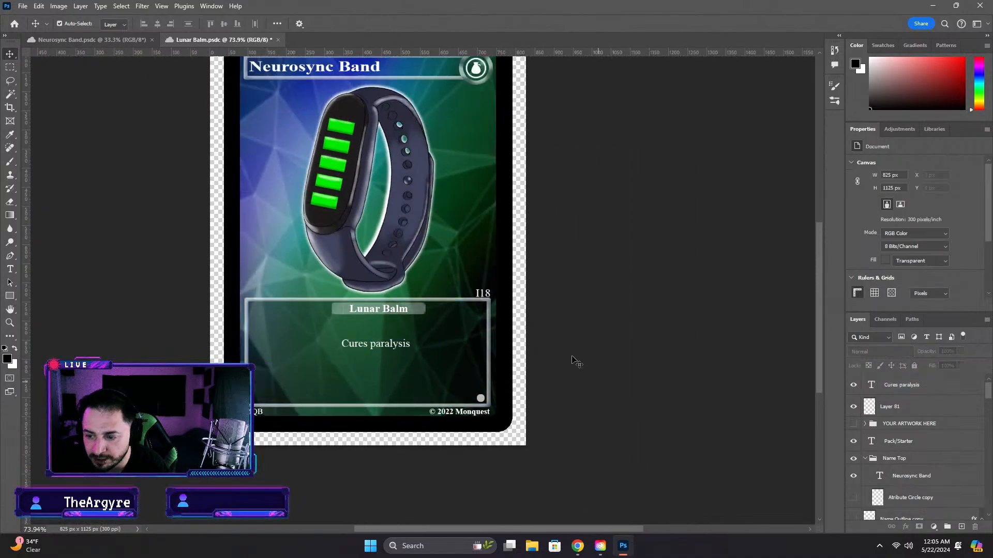
# Try to replace the "Lunar Balm" label in the info box with the title text "Neurosync Band", and undo the paste
pyautogui.doubleClick(363, 309)
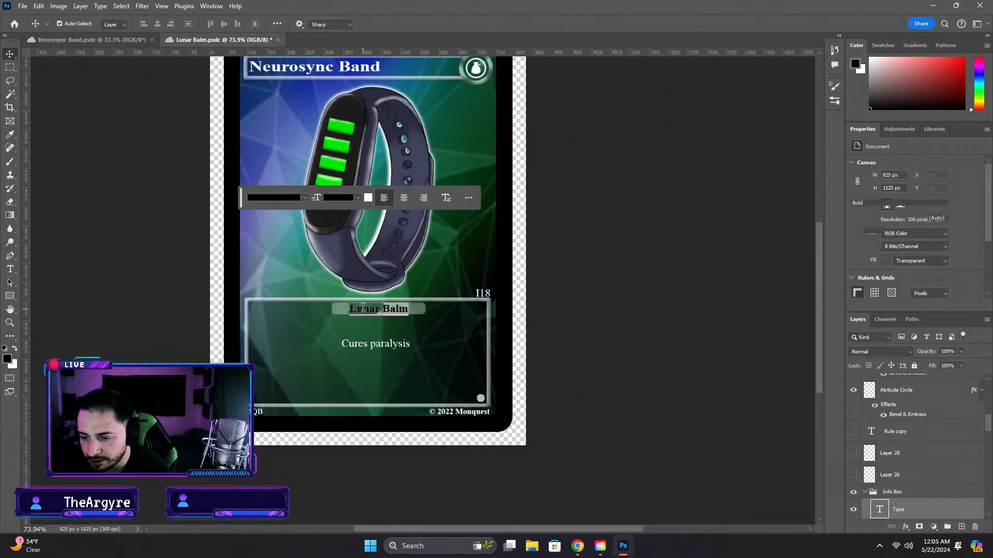
pyautogui.doubleClick(367, 73)
pyautogui.hotkey('ctrl', 'c')
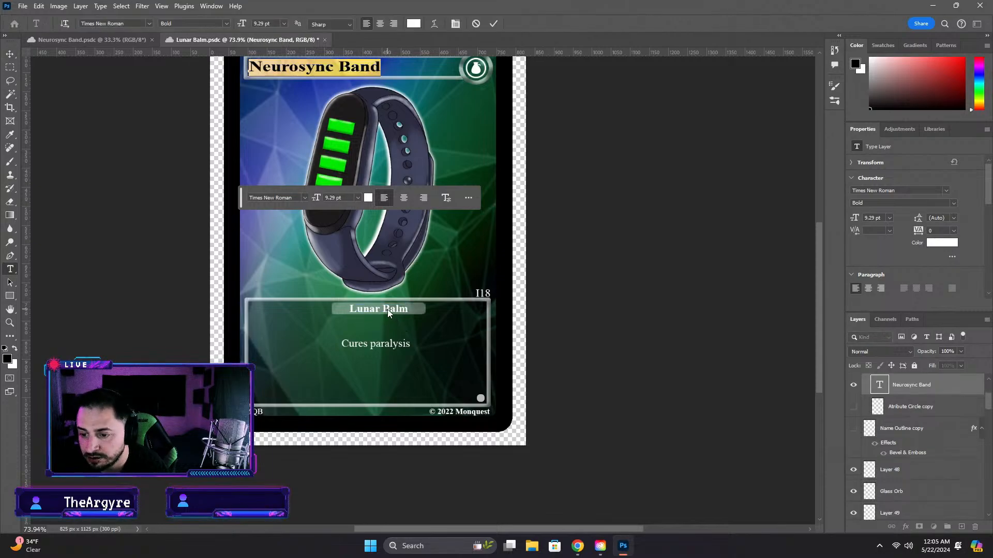
pyautogui.doubleClick(387, 309)
pyautogui.hotkey('ctrl', 'v')
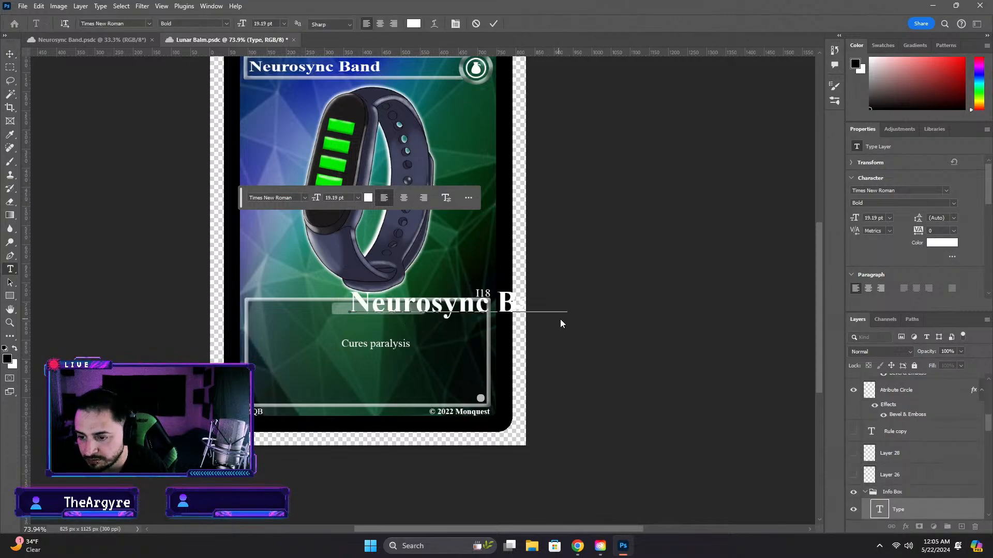
pyautogui.hotkey('ctrl', 'z')
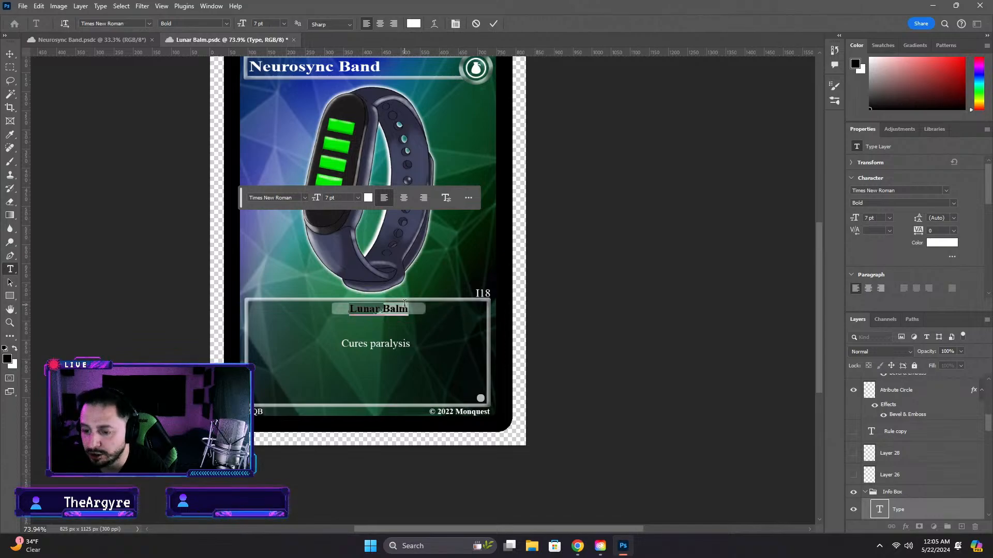
# Replace the "Lunar Balm" label in the info box with "Neurosync Band" and set its font size to 7 pt
pyautogui.hotkey('ctrl', 'v')
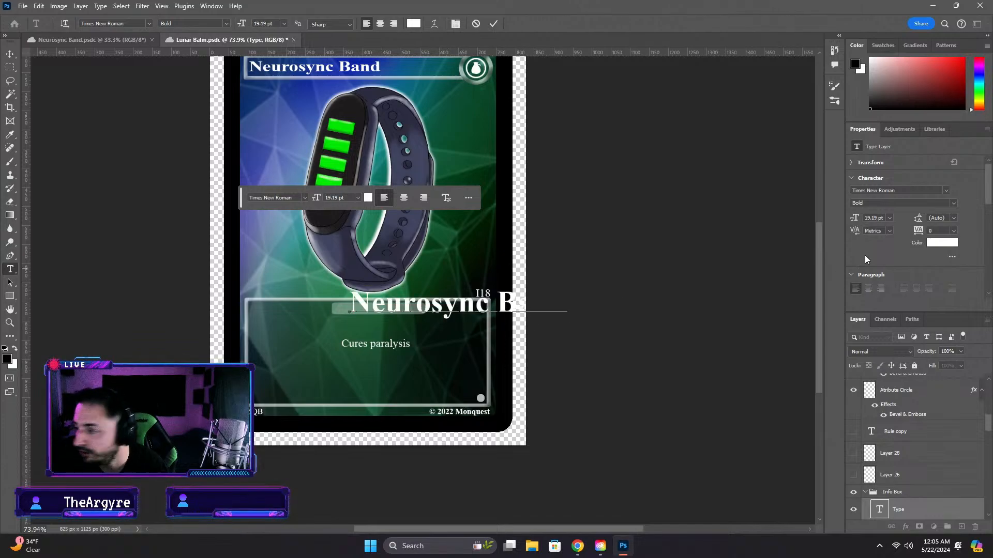
pyautogui.click(866, 218)
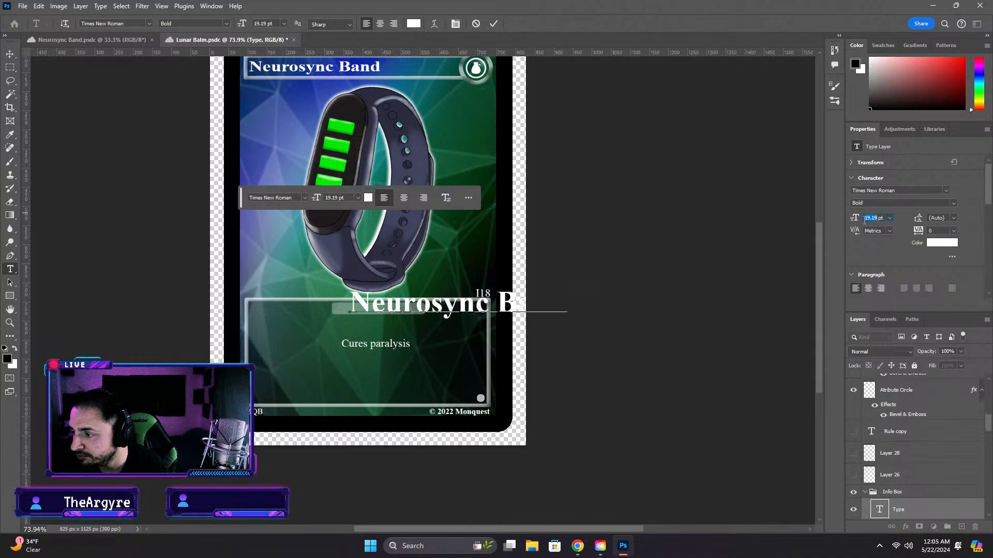
pyautogui.write('7')
pyautogui.press('Return')
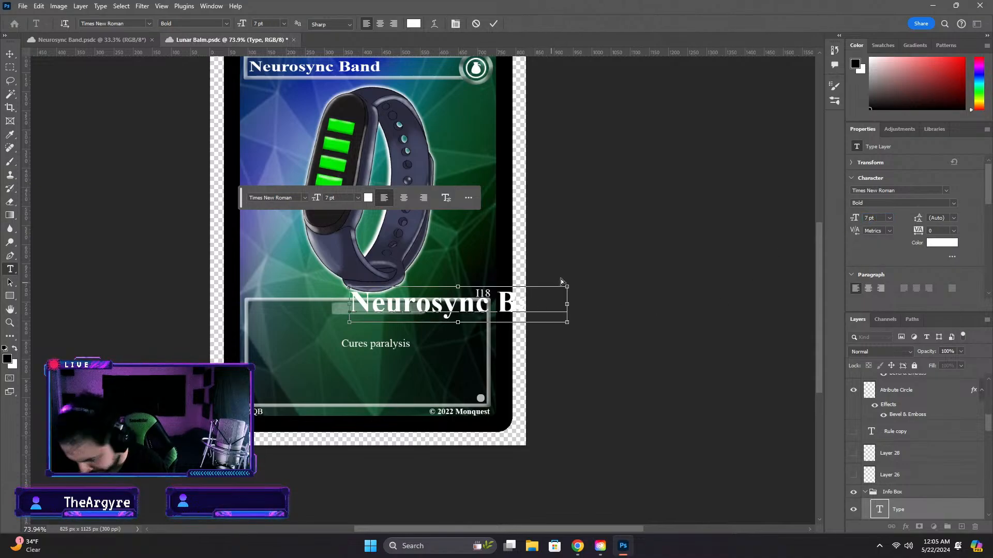
pyautogui.hotkey('ctrl', 'a')
pyautogui.click(874, 218)
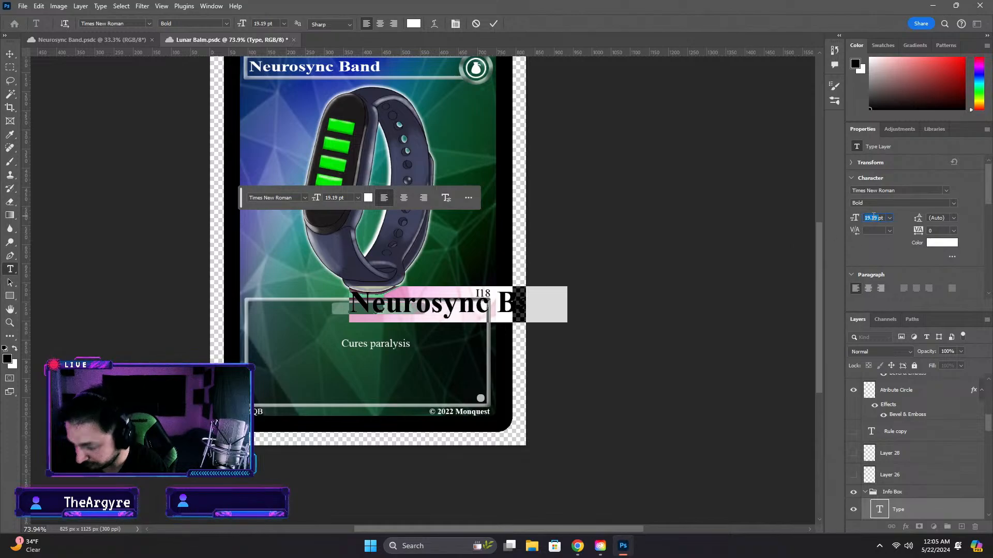
pyautogui.write('7')
pyautogui.press('Return')
pyautogui.click(586, 341)
# Move the "Neurosync Band" label left to centre it on its grey name plate, and save the document
pyautogui.press('v')
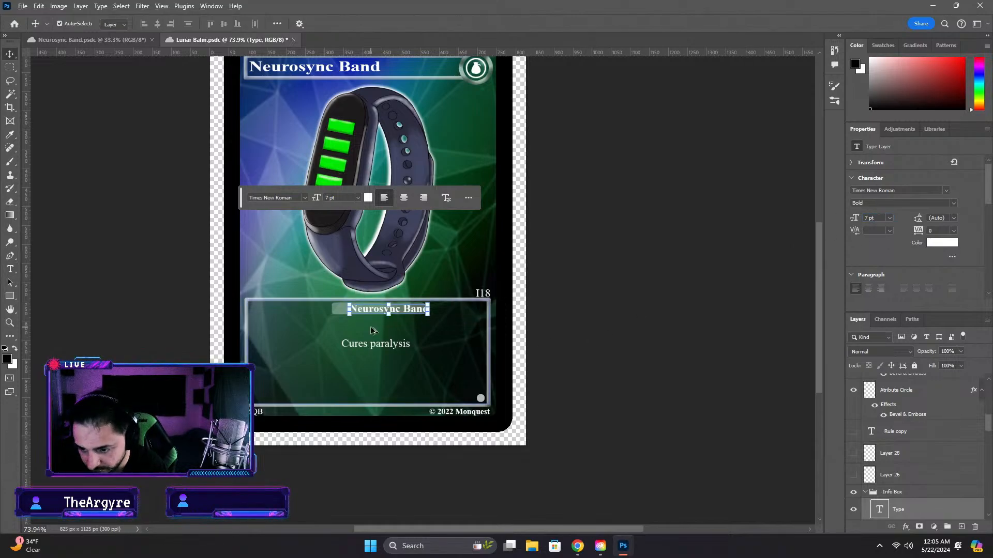
pyautogui.scroll(14, 375, 327)
pyautogui.moveTo(417, 297); pyautogui.dragTo(375, 294)
pyautogui.click(500, 377)
pyautogui.scroll(-6, 504, 378)
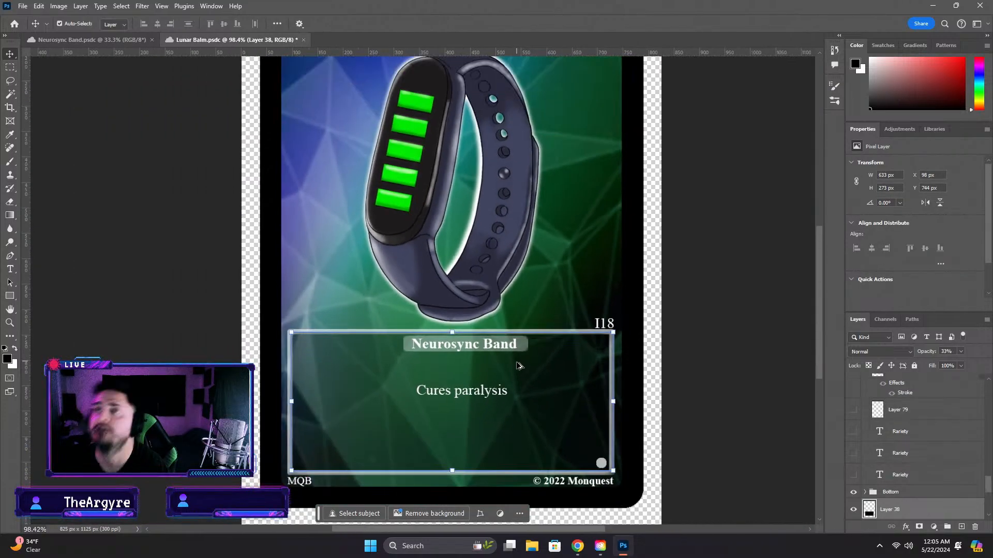
pyautogui.hotkey('ctrl', 's')
pyautogui.scroll(-2, 548, 426)
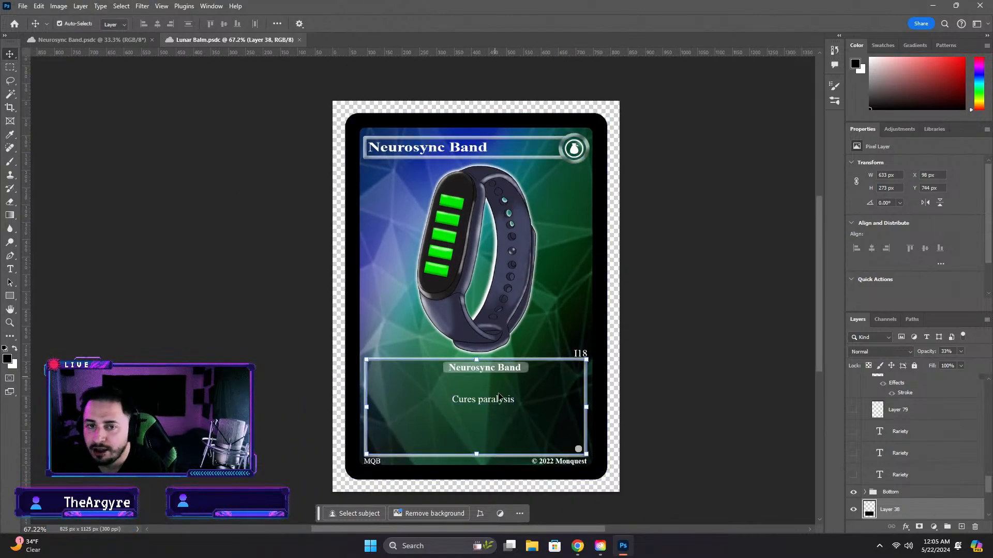
# Switch to Chrome and check the numbers on the item cards of the Monquest Beginnings page
pyautogui.click(577, 546)
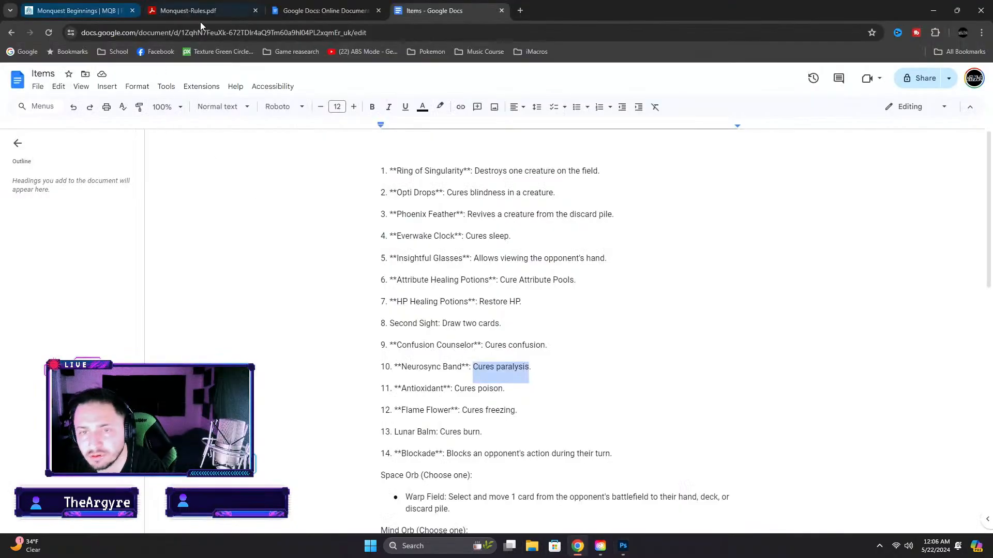
pyautogui.click(77, 10)
pyautogui.scroll(-4, 509, 424)
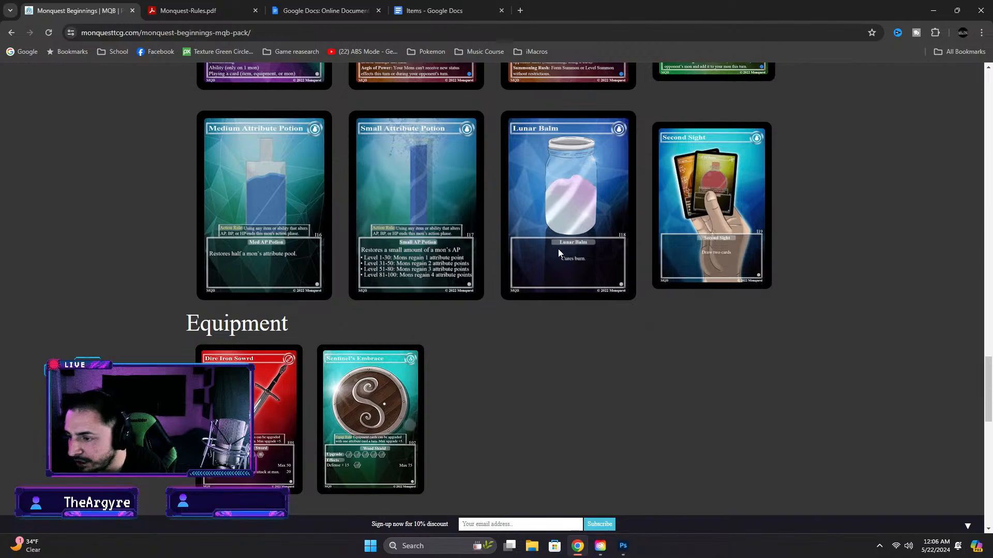
pyautogui.scroll(3, 624, 318)
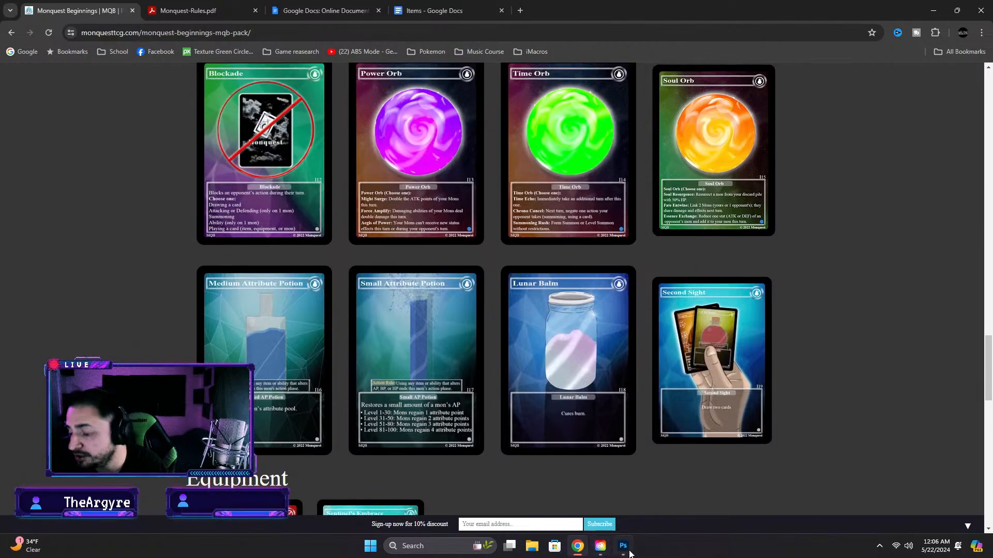
pyautogui.moveTo(624, 549)
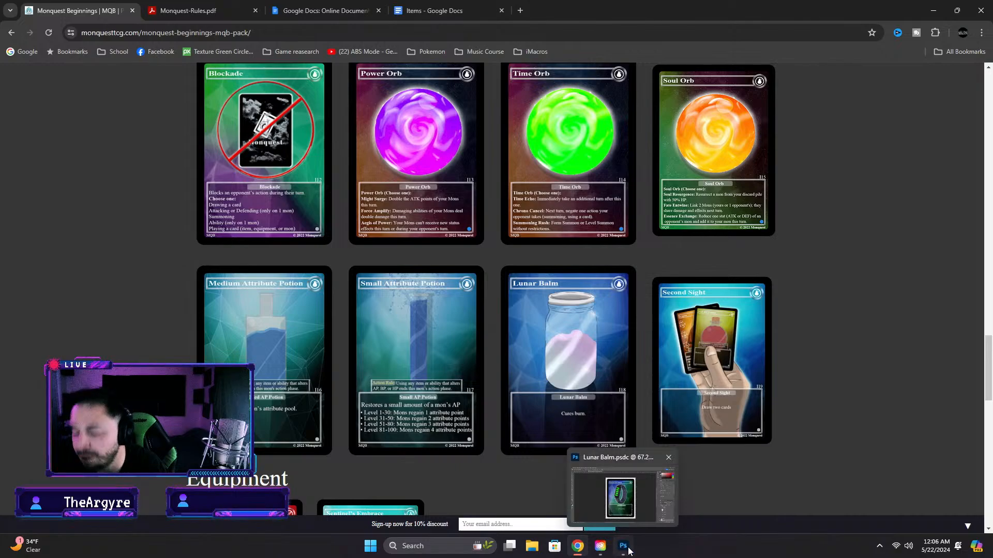
# Switch back to Photoshop and change the card number above the info box to I20
pyautogui.click(628, 549)
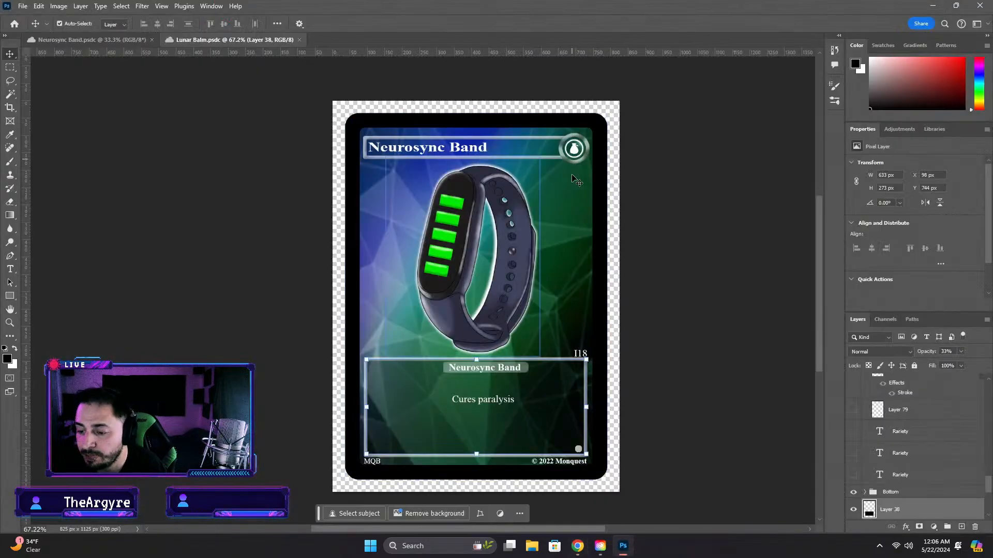
pyautogui.hotkey('ctrl', 't')
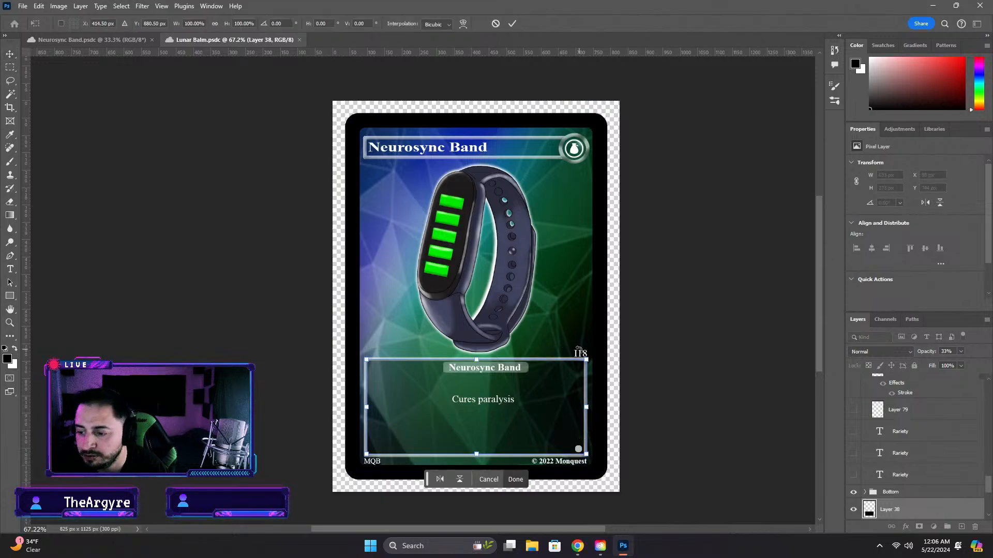
pyautogui.click(6, 54)
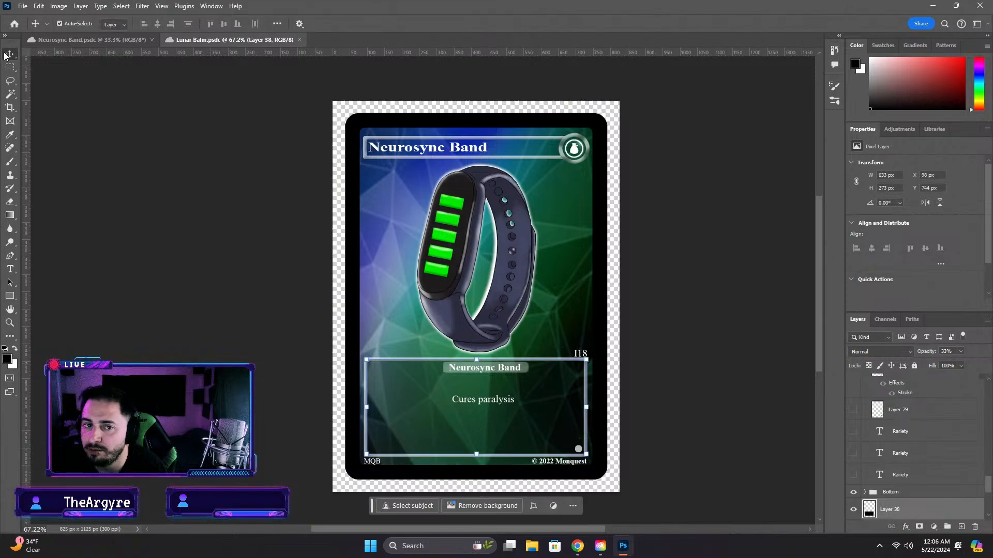
pyautogui.click(584, 353)
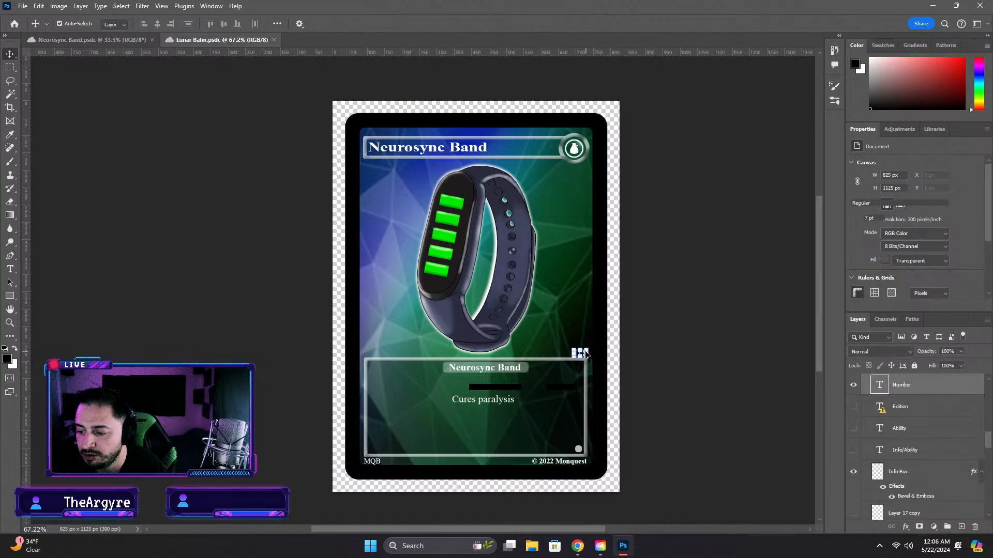
pyautogui.doubleClick(586, 354)
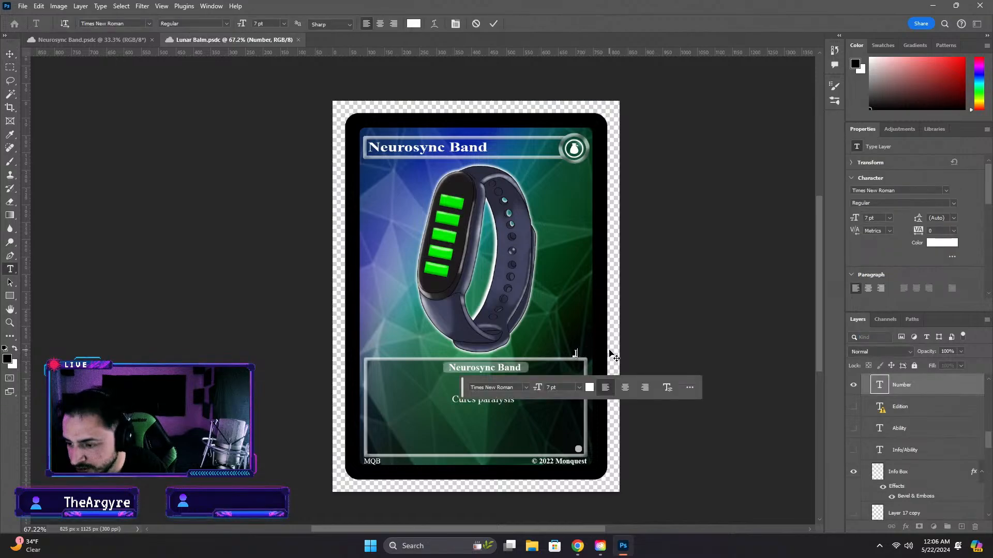
pyautogui.click(672, 330)
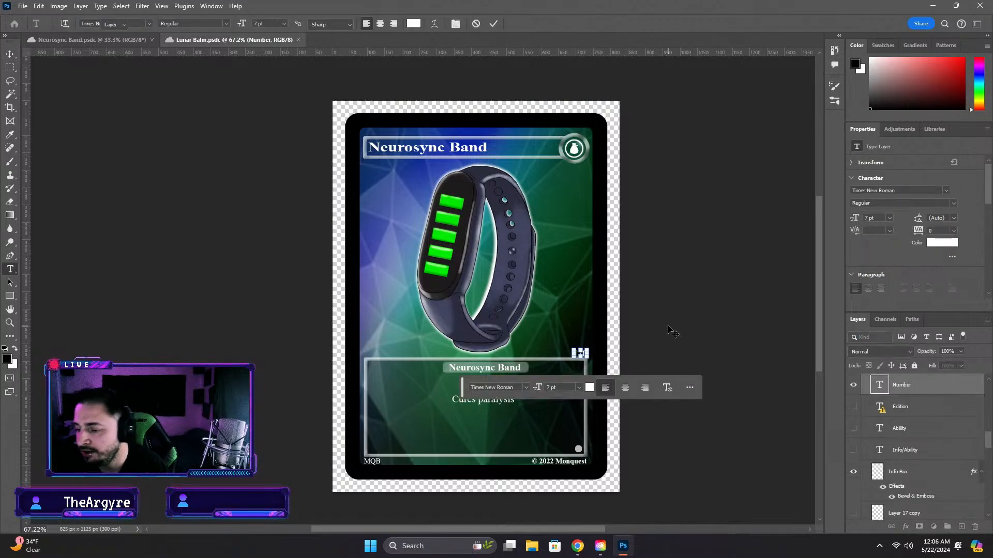
pyautogui.click(734, 357)
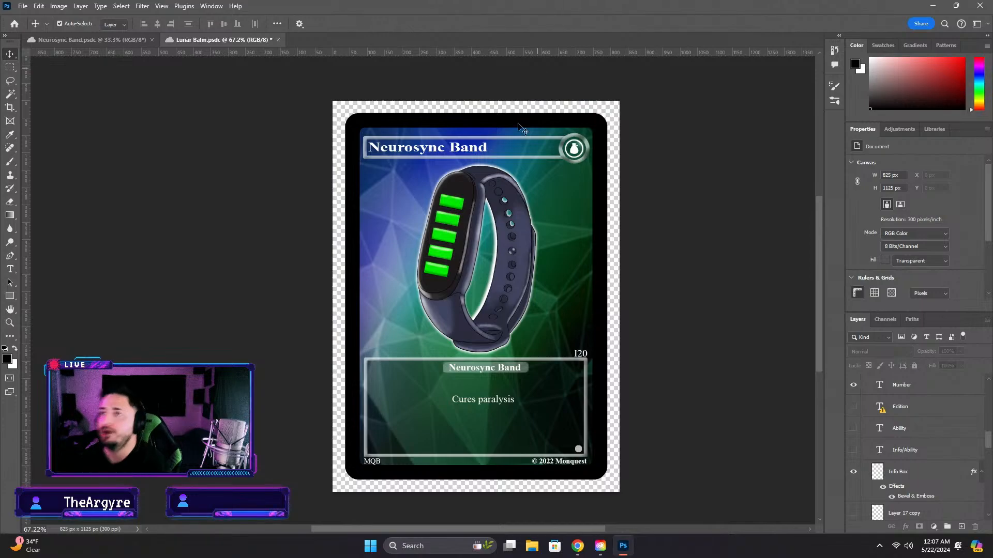
# Save the finished card on the computer as a Photoshop file named "Neurosync Band" in the Completed Card > Items folder
pyautogui.click(108, 41)
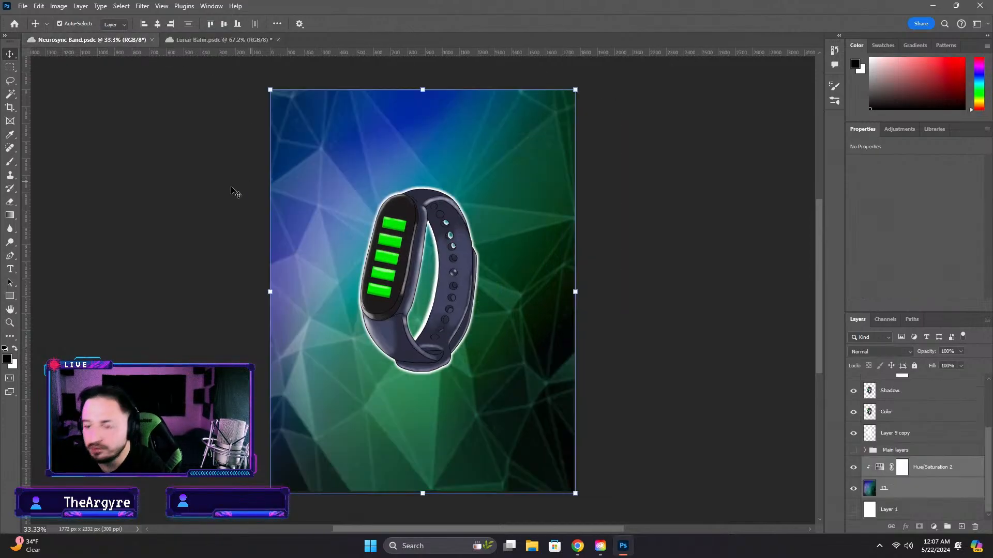
pyautogui.click(207, 40)
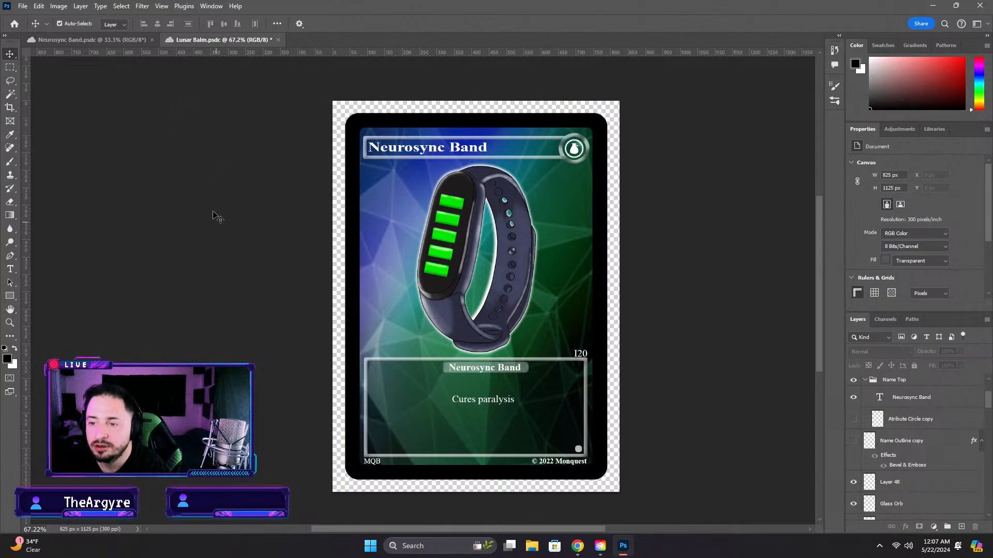
pyautogui.click(18, 5)
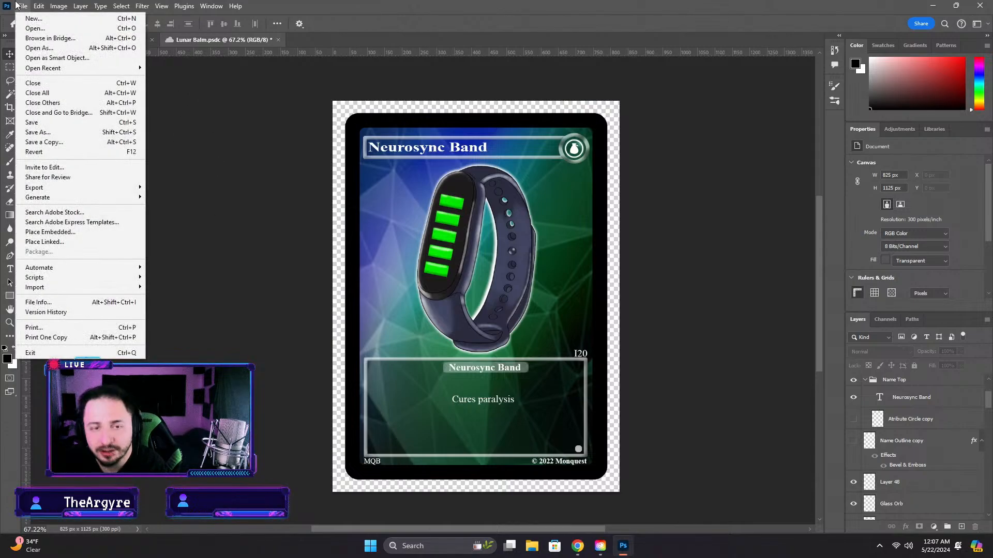
pyautogui.click(38, 132)
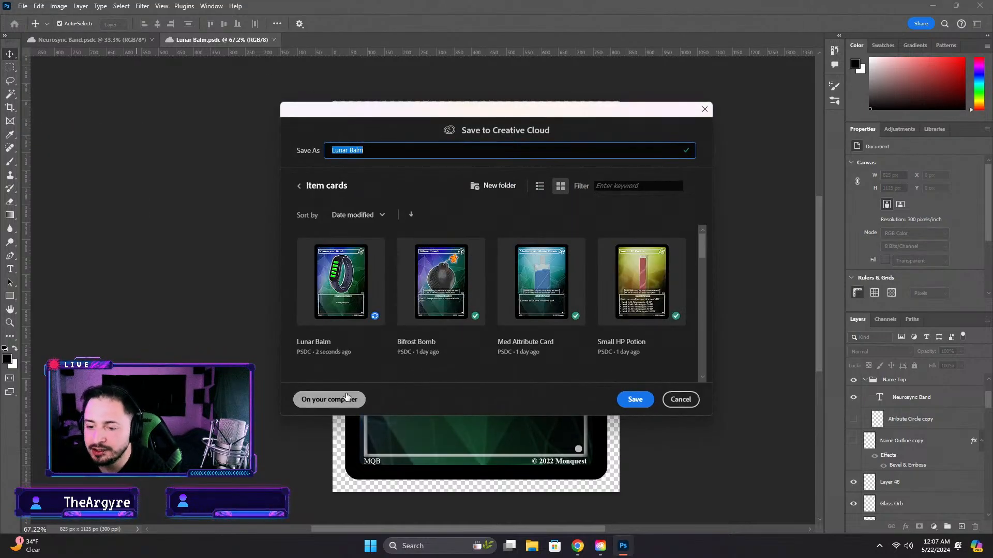
pyautogui.click(338, 399)
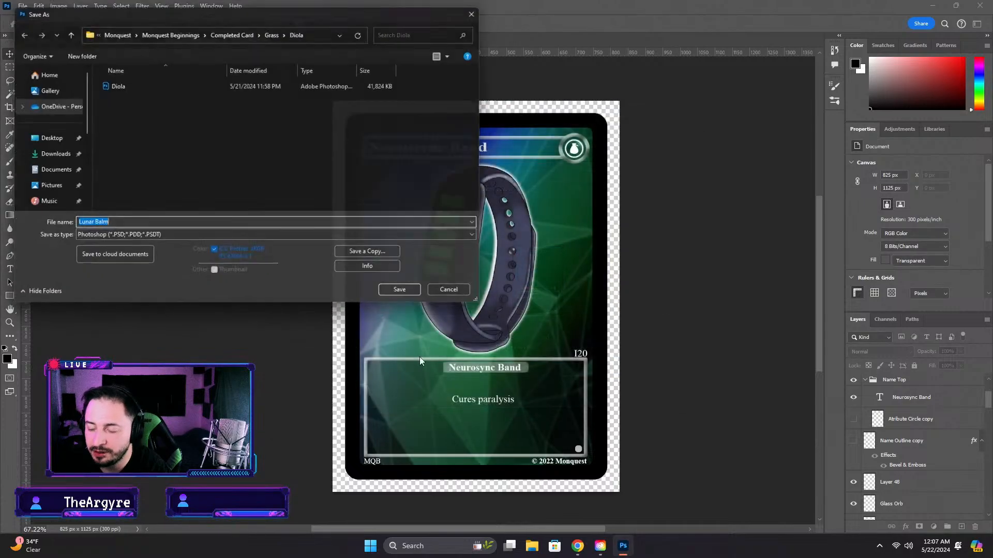
pyautogui.click(241, 30)
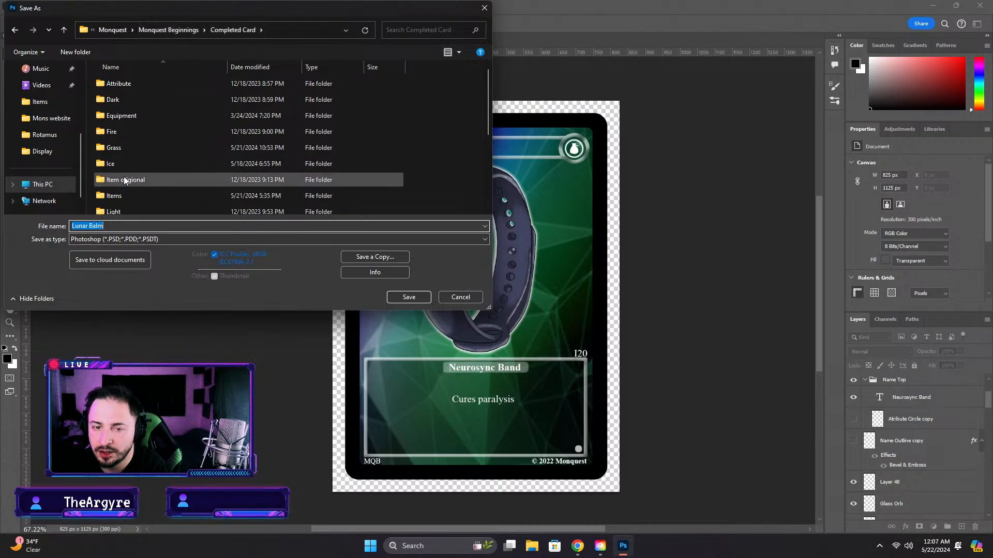
pyautogui.doubleClick(118, 196)
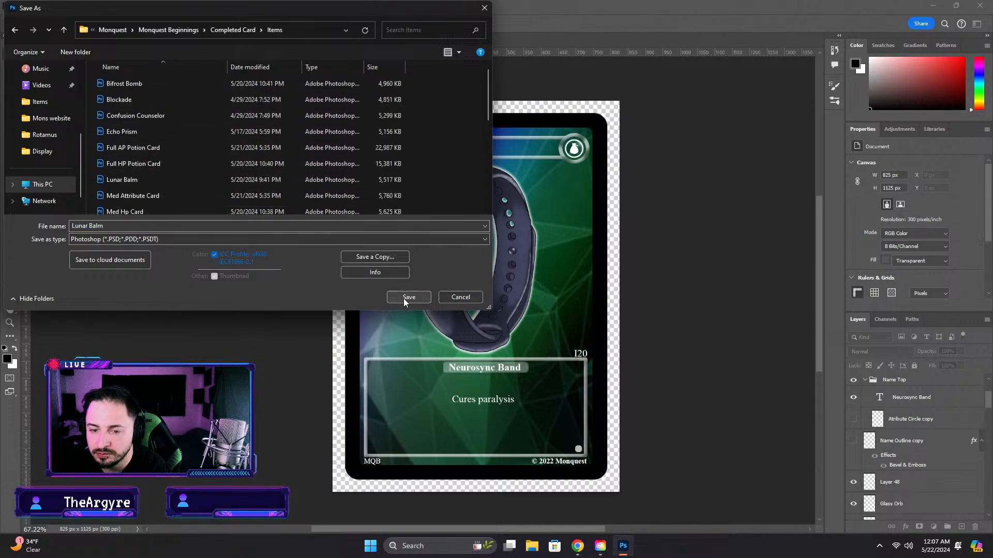
pyautogui.click(109, 226)
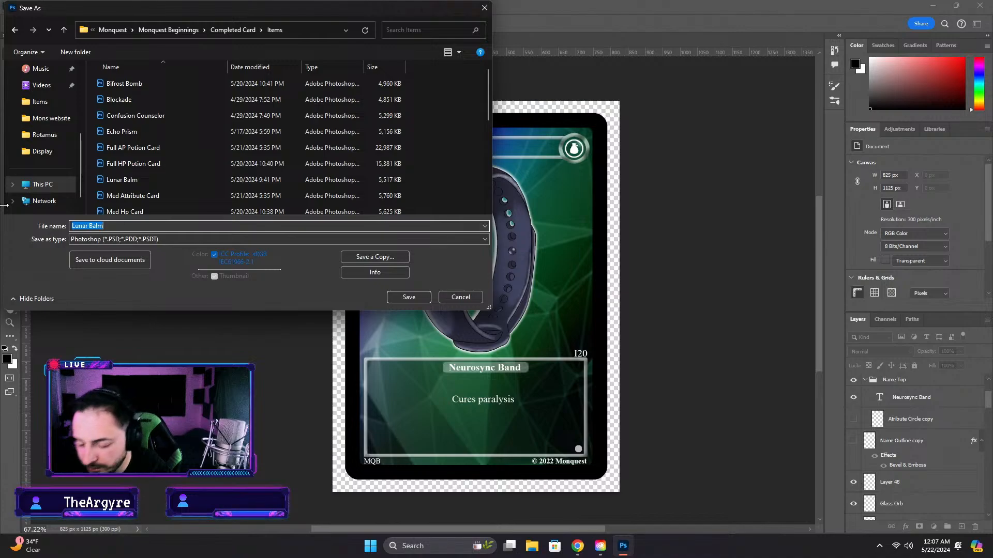
pyautogui.write('Neurosync')
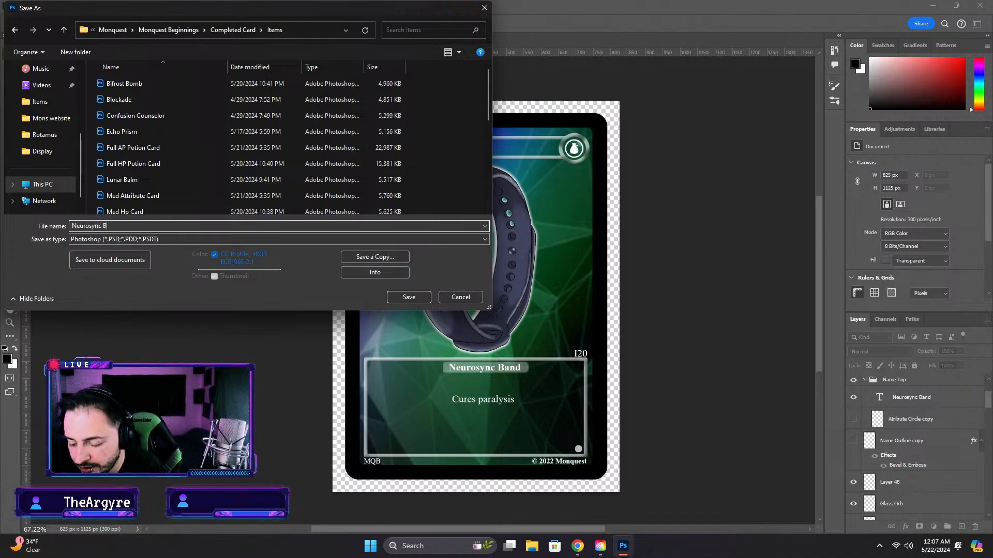
pyautogui.click(394, 298)
pyautogui.click(609, 154)
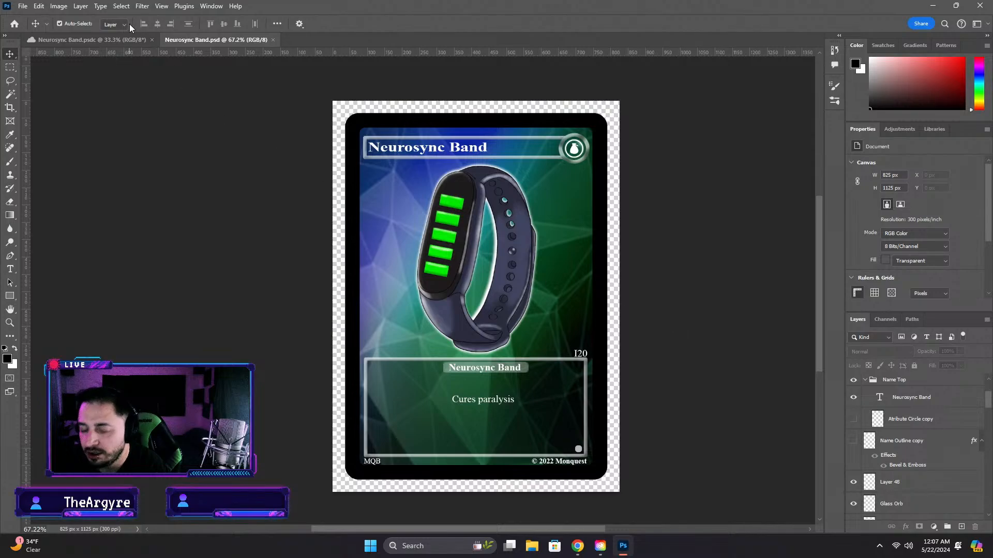
# Delete the overwritten Lunar Balm document from the Item cards cloud folder
pyautogui.click(120, 41)
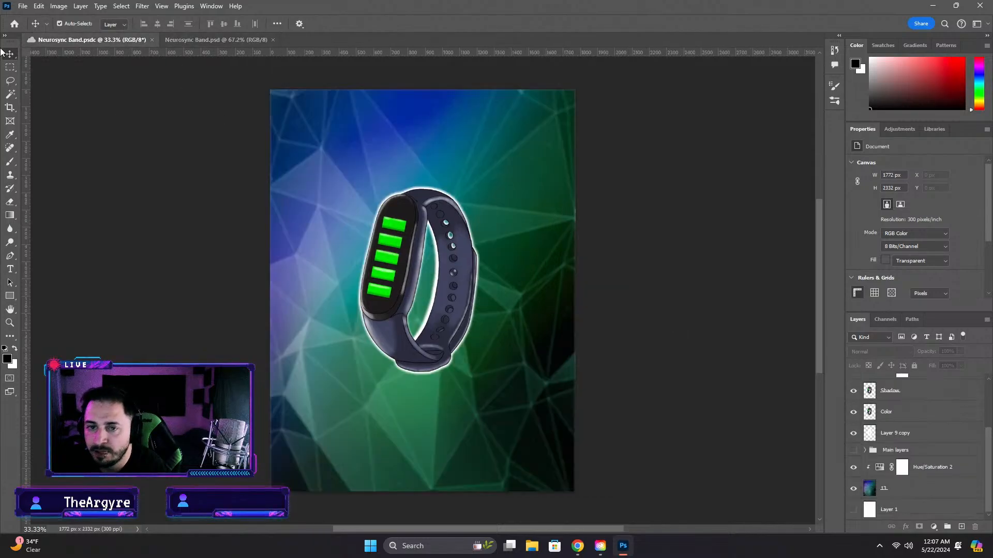
pyautogui.click(14, 24)
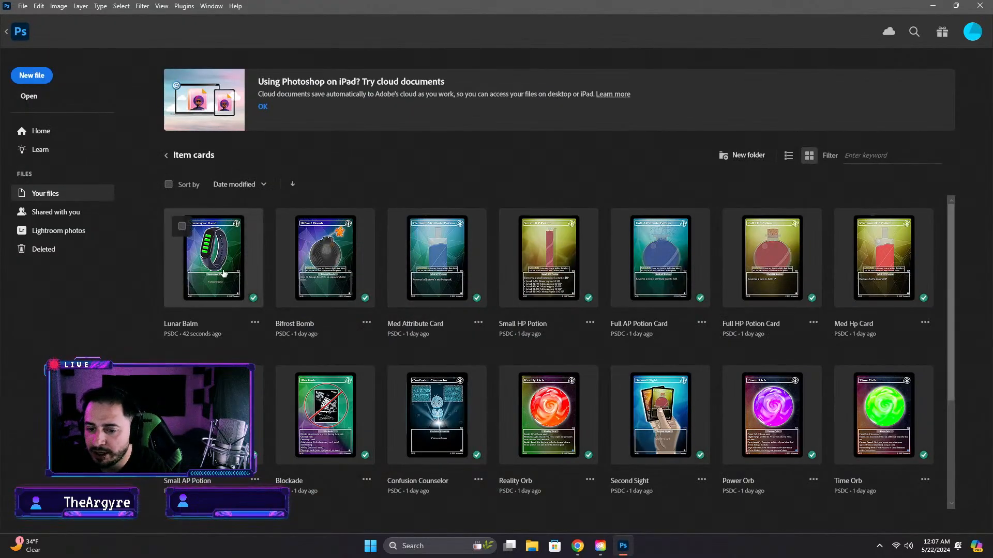
pyautogui.click(255, 322)
pyautogui.click(321, 393)
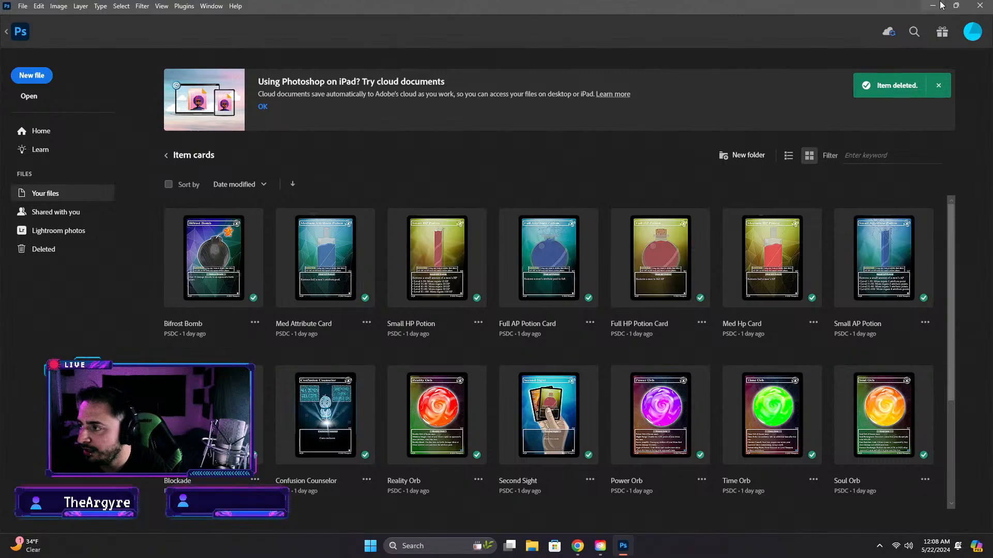
# Open the original Lunar Balm Photoshop file from the Completed Card > Items folder on the computer
pyautogui.click(12, 5)
pyautogui.click(21, 6)
pyautogui.click(52, 28)
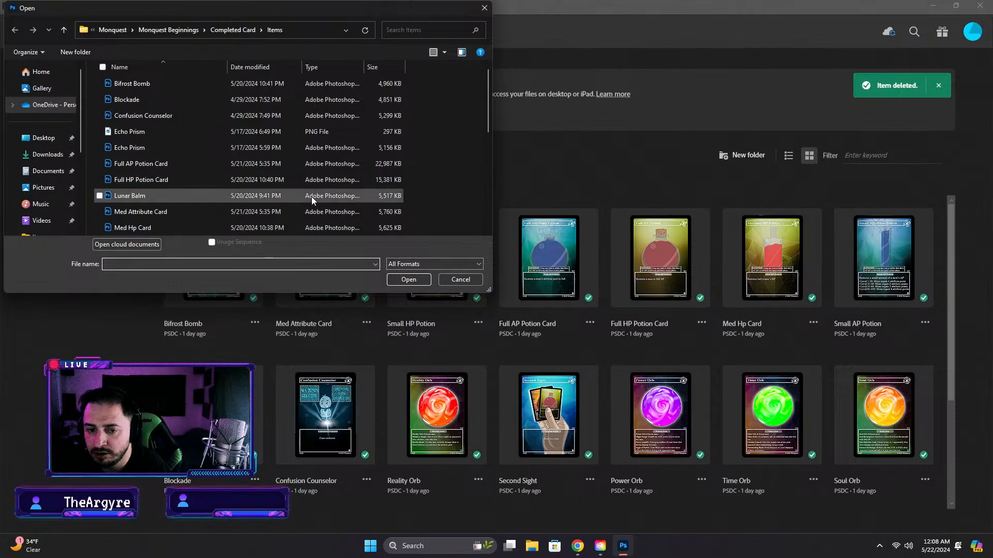
pyautogui.doubleClick(166, 196)
# Save the Lunar Balm card to Creative Cloud in Completed Cards > Item cards, and check that cloud folder's contents
pyautogui.click(23, 6)
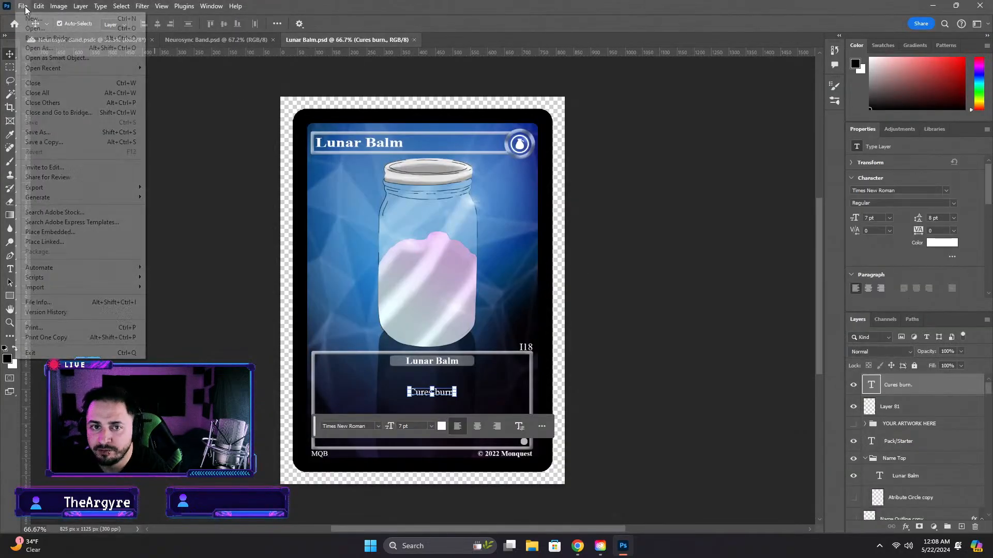
pyautogui.click(45, 135)
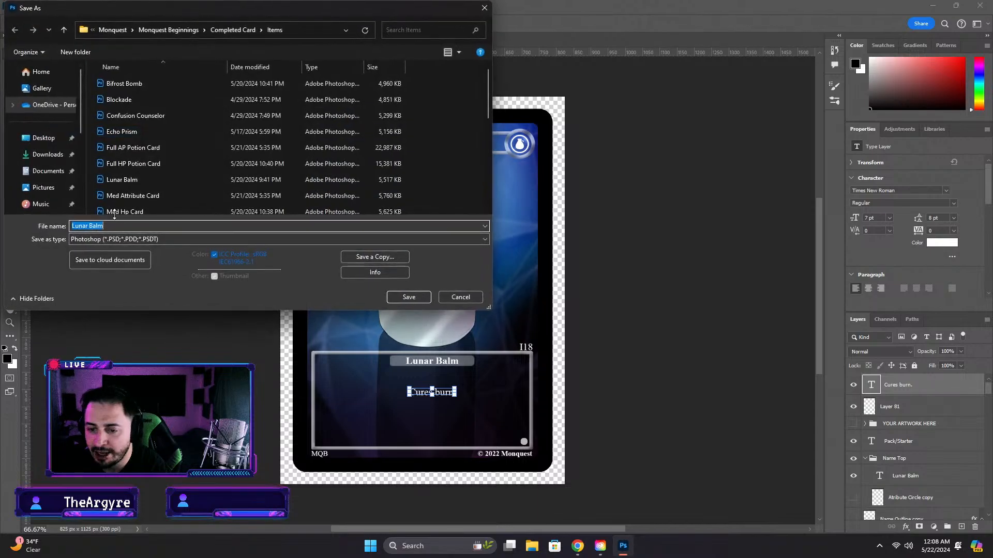
pyautogui.click(95, 257)
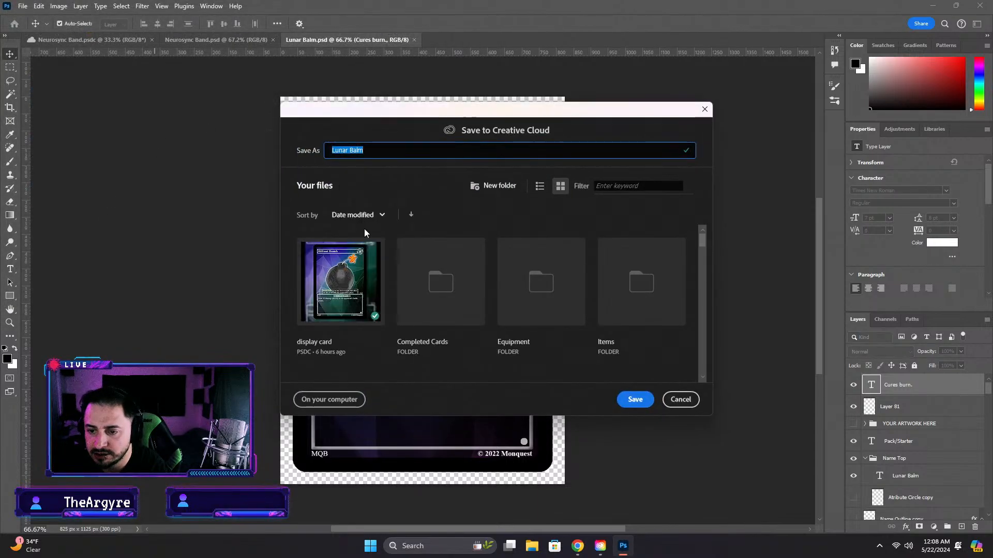
pyautogui.doubleClick(443, 287)
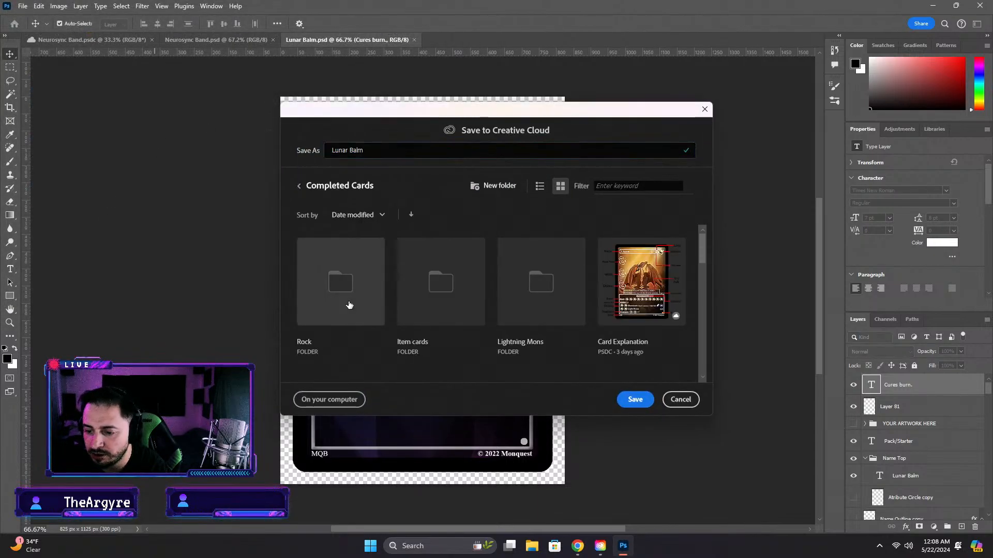
pyautogui.scroll(-1, 534, 309)
pyautogui.doubleClick(465, 261)
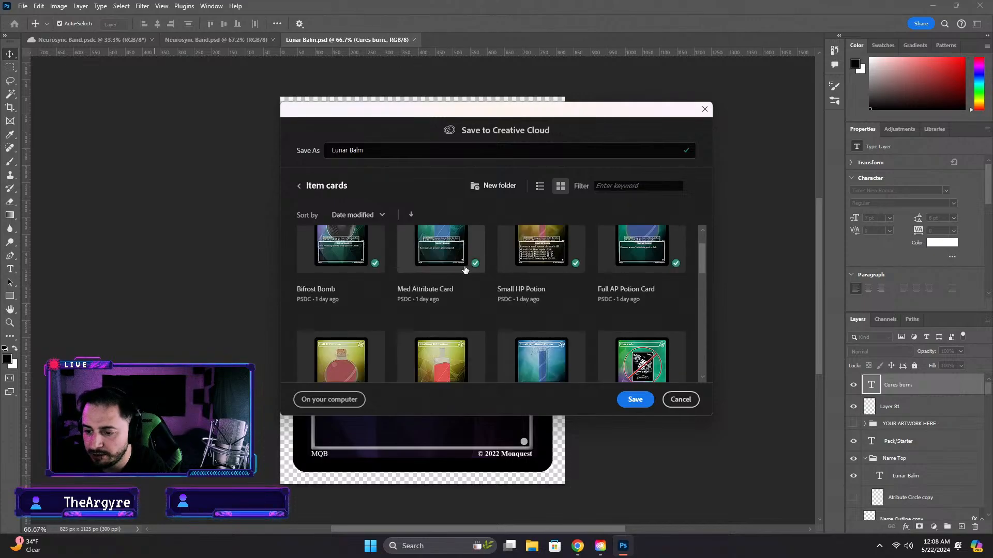
pyautogui.scroll(1, 608, 345)
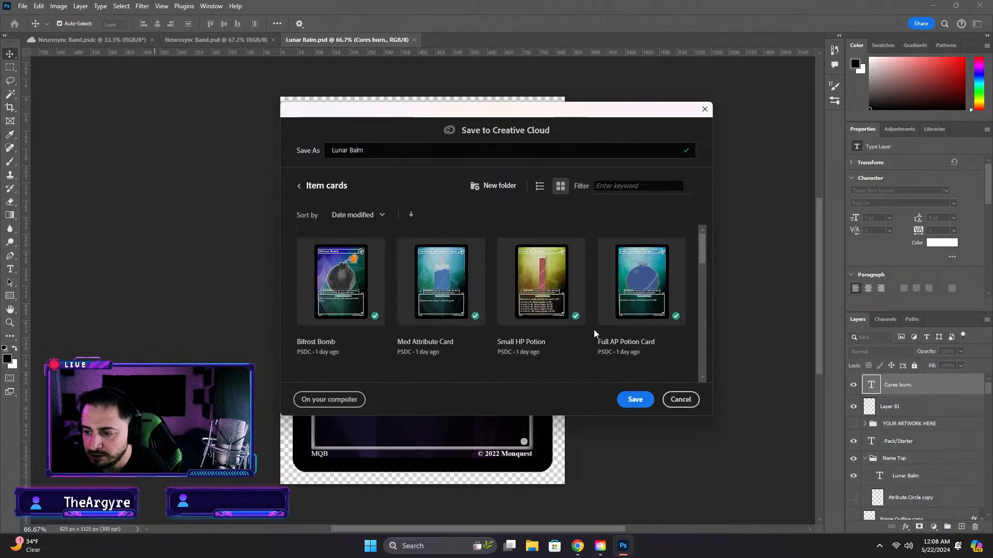
pyautogui.click(642, 400)
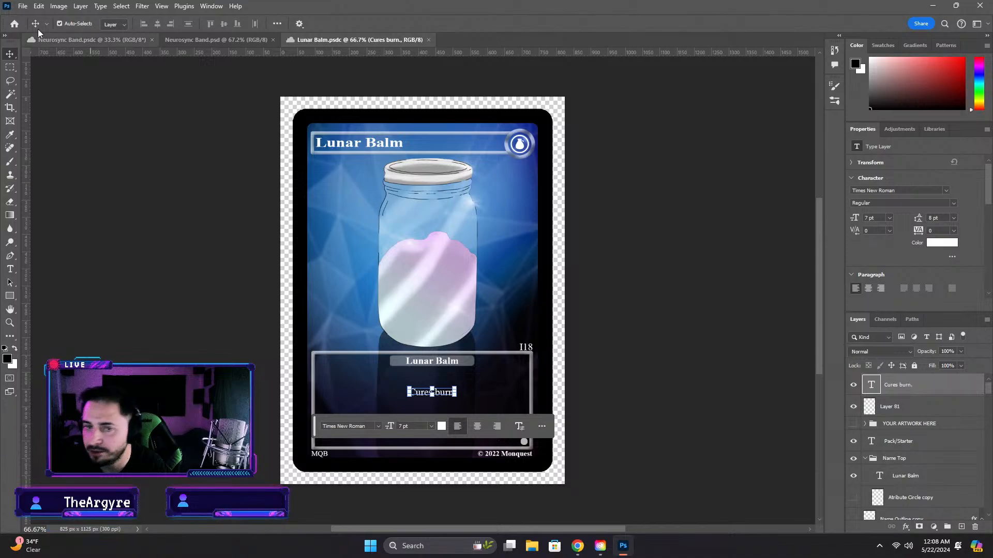
pyautogui.click(15, 23)
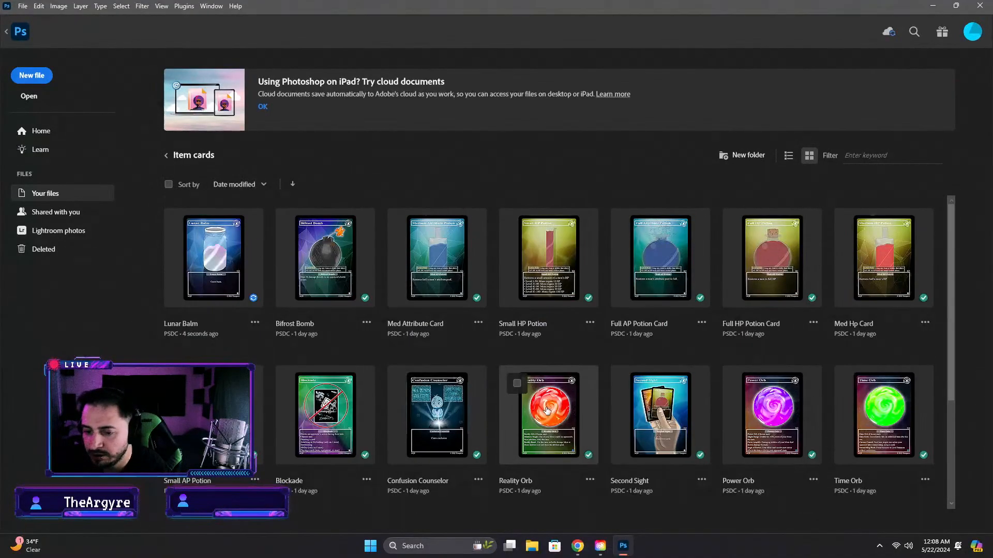
pyautogui.scroll(-3, 247, 304)
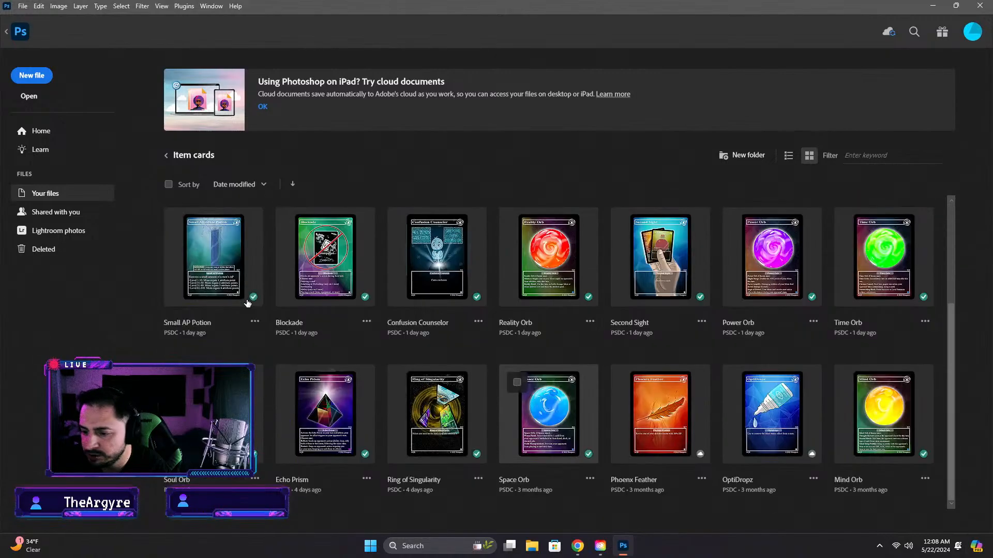
pyautogui.scroll(3, 247, 304)
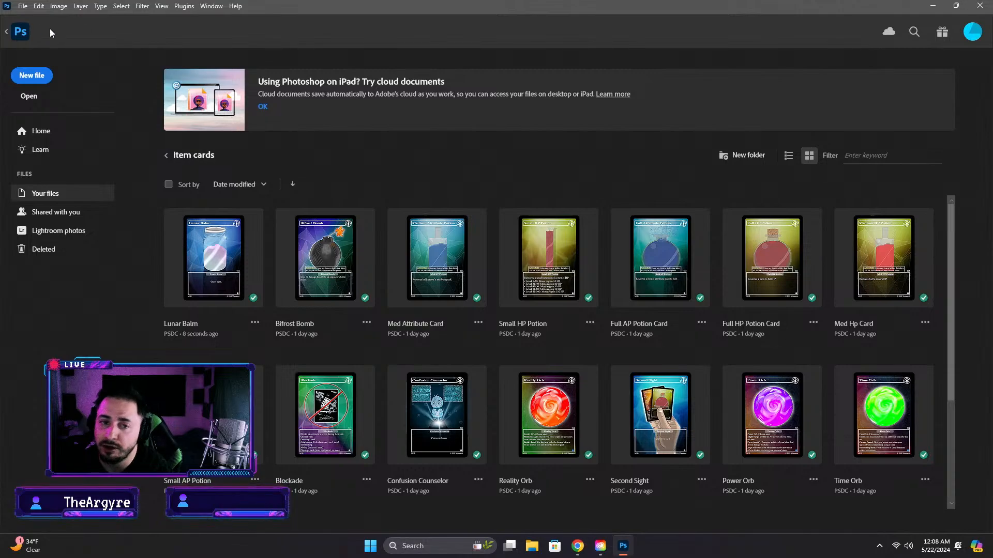
# Save the finished Neurosync Band card, opened from the computer's PSD file, to Creative Cloud in Completed Cards > Item cards
pyautogui.click(25, 34)
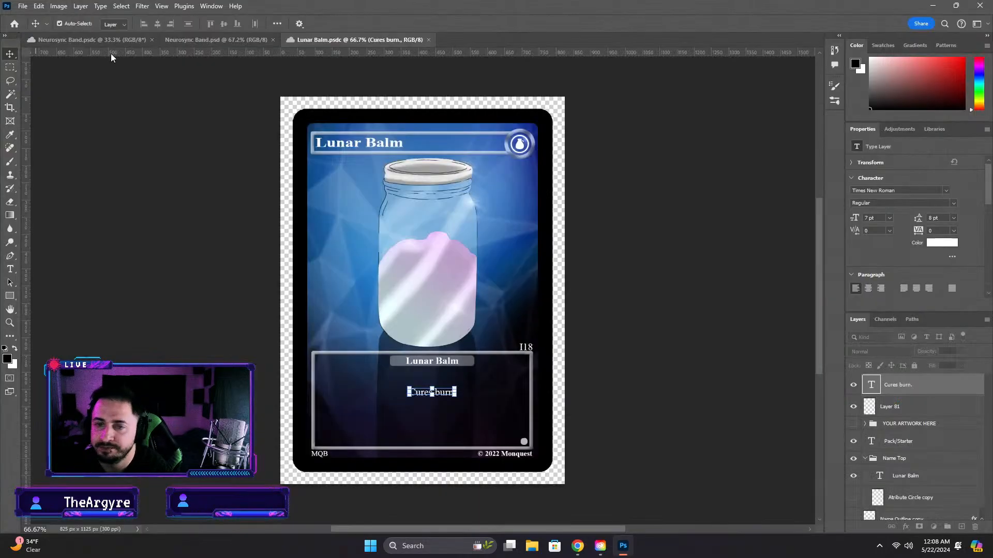
pyautogui.click(266, 41)
pyautogui.click(38, 6)
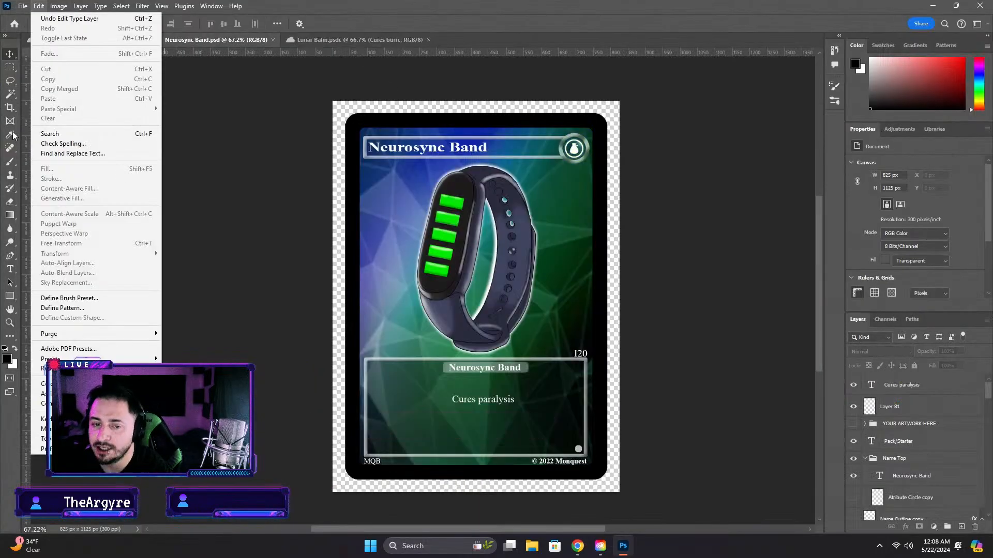
pyautogui.click(39, 6)
pyautogui.click(23, 6)
pyautogui.click(33, 142)
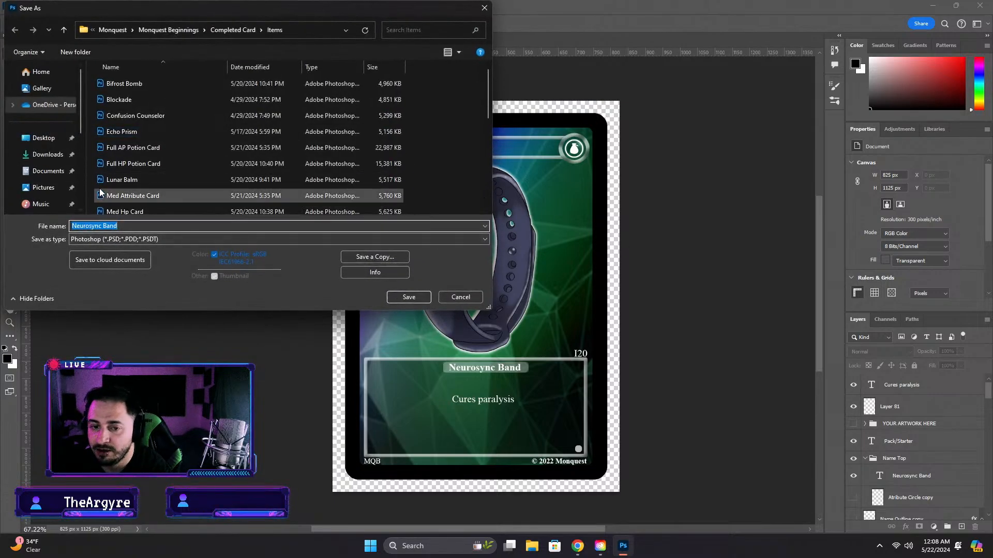
pyautogui.click(109, 260)
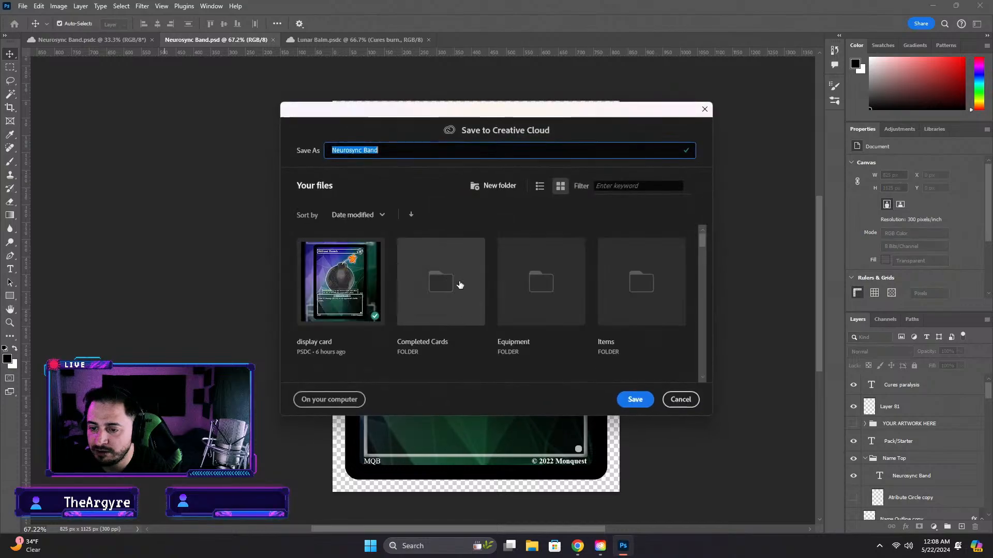
pyautogui.click(441, 282)
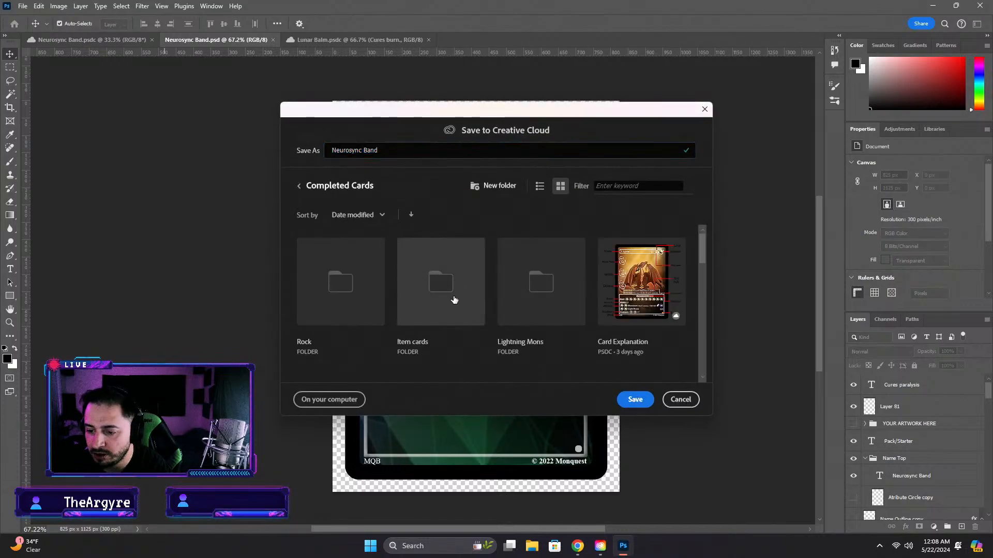
pyautogui.click(454, 300)
pyautogui.click(640, 400)
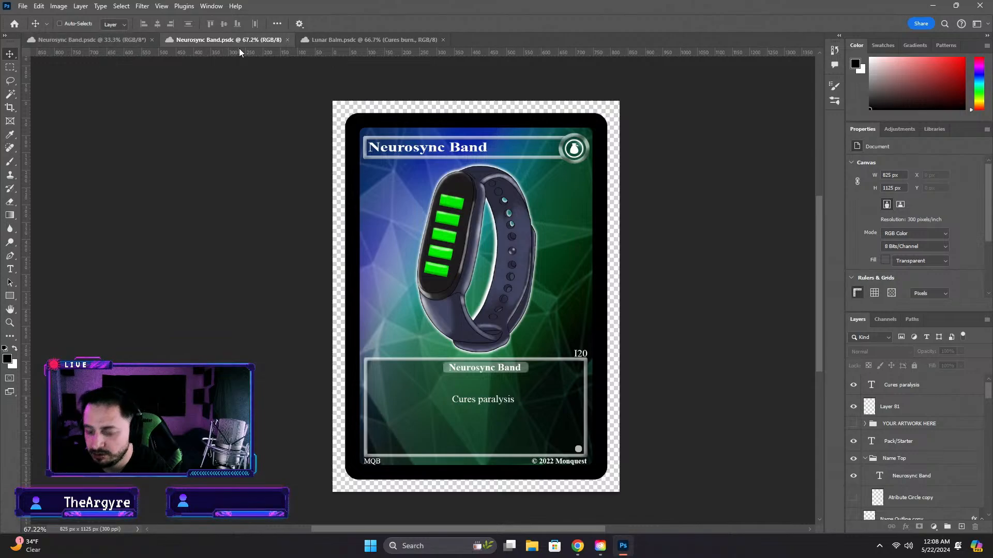
# Close the Neurosync Band card, the Lunar Balm card and the Neurosync Band artwork document
pyautogui.click(290, 39)
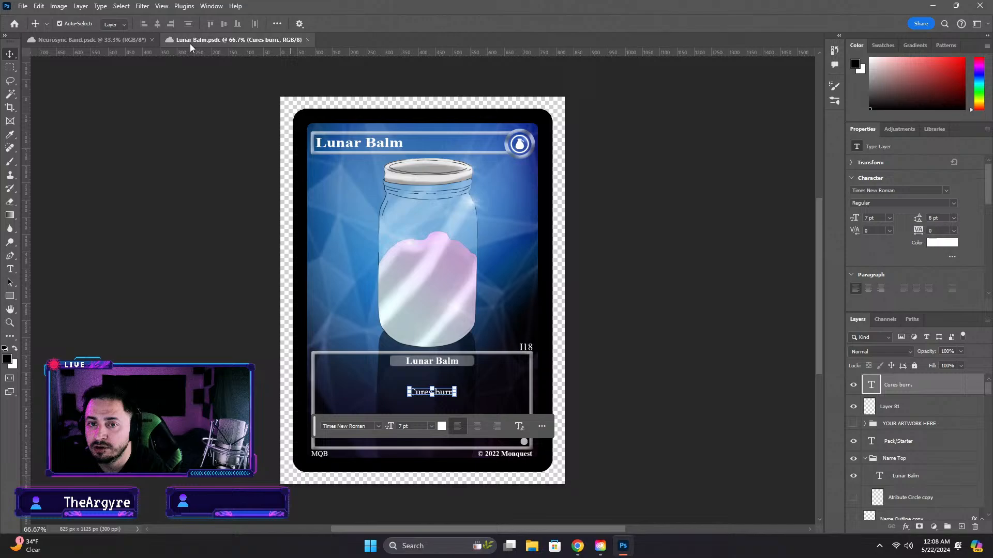
pyautogui.click(308, 39)
pyautogui.click(152, 40)
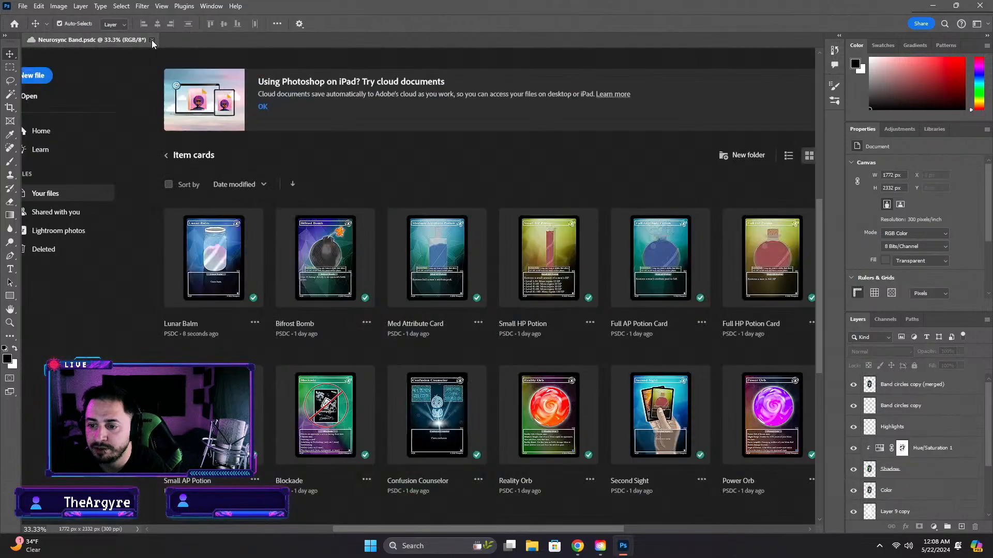
# Review all finished cards in the Item cards cloud folder, and return to the top level of the cloud files
pyautogui.scroll(-3, 338, 318)
pyautogui.scroll(3, 338, 318)
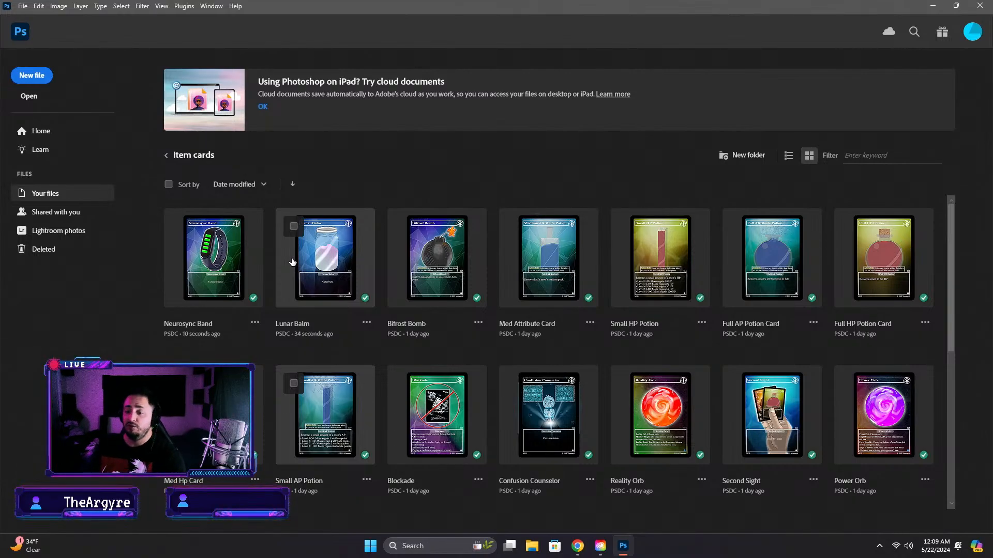
pyautogui.scroll(-1, 785, 397)
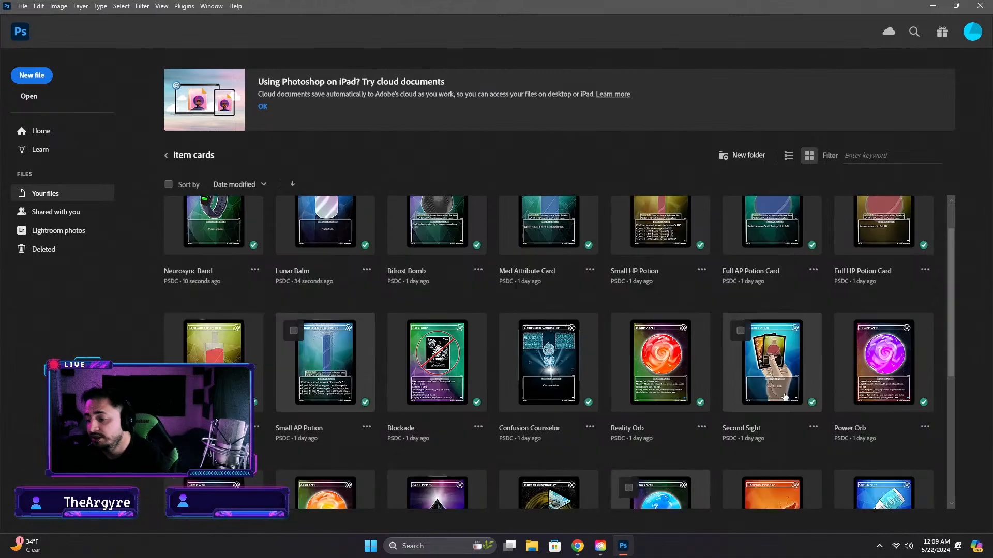
pyautogui.scroll(-1, 781, 383)
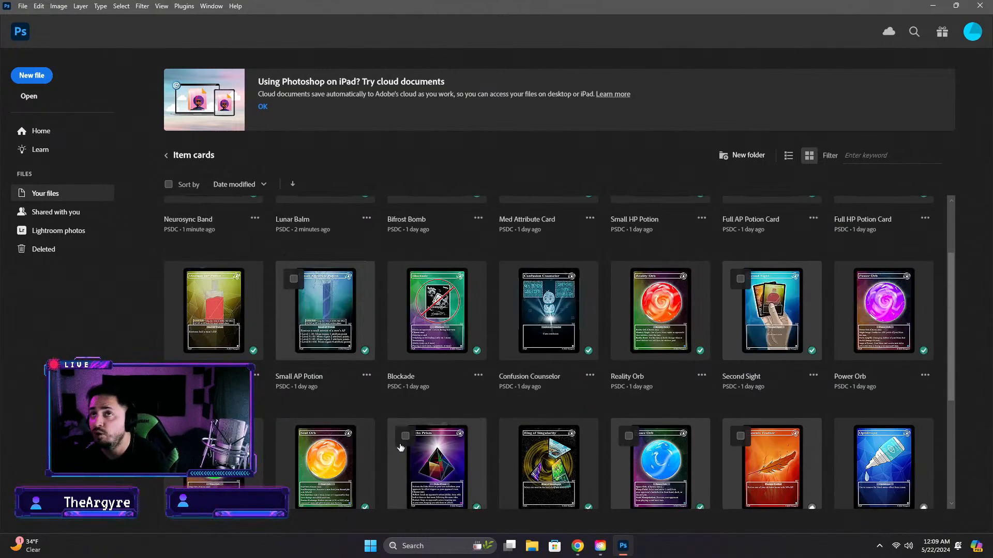
pyautogui.scroll(2, 568, 343)
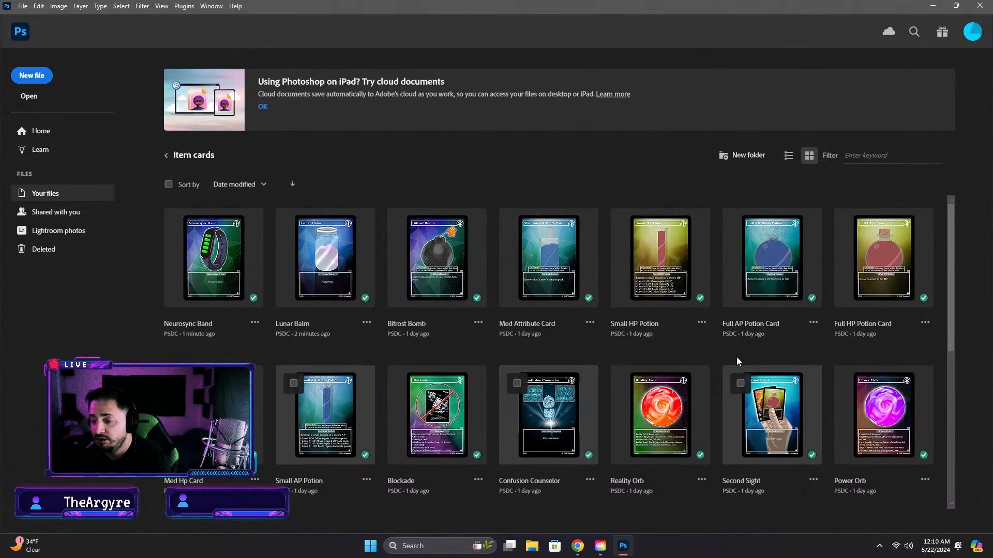
pyautogui.scroll(-5, 681, 395)
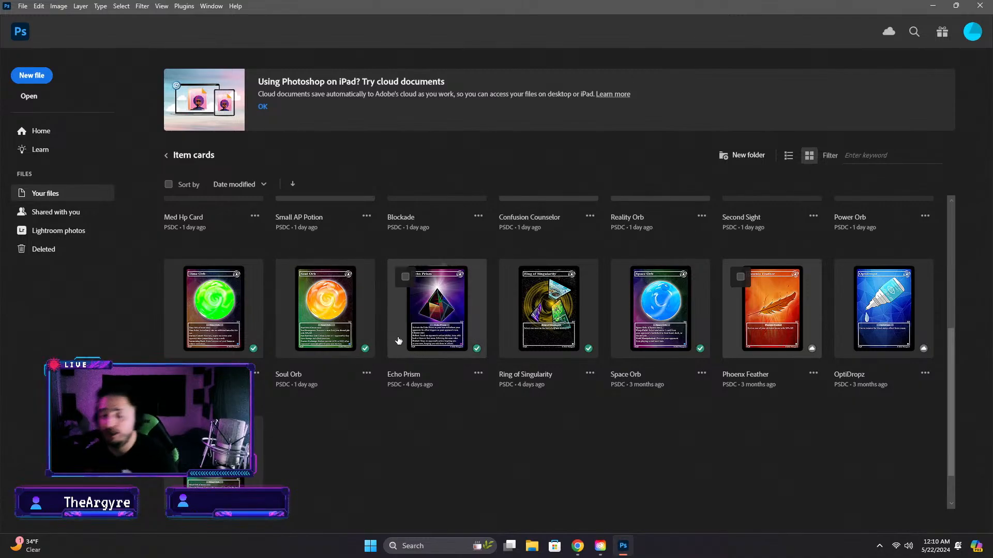
pyautogui.scroll(5, 427, 324)
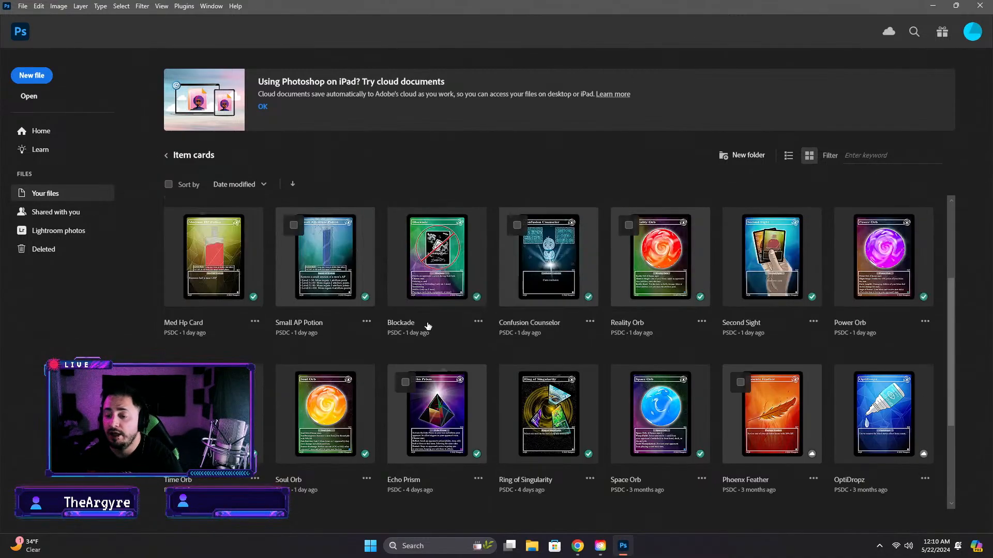
pyautogui.scroll(-4, 427, 324)
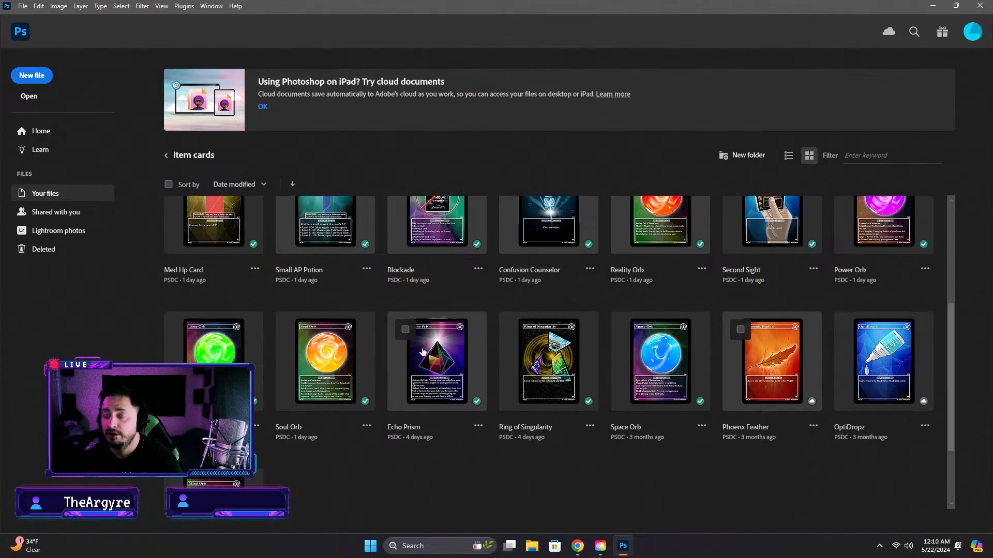
pyautogui.scroll(4, 427, 377)
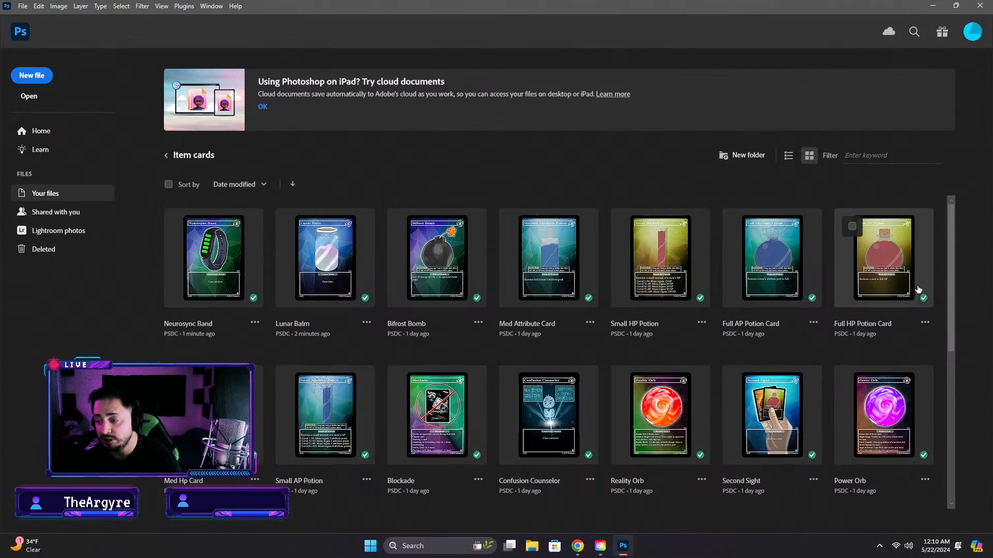
pyautogui.scroll(-3, 634, 360)
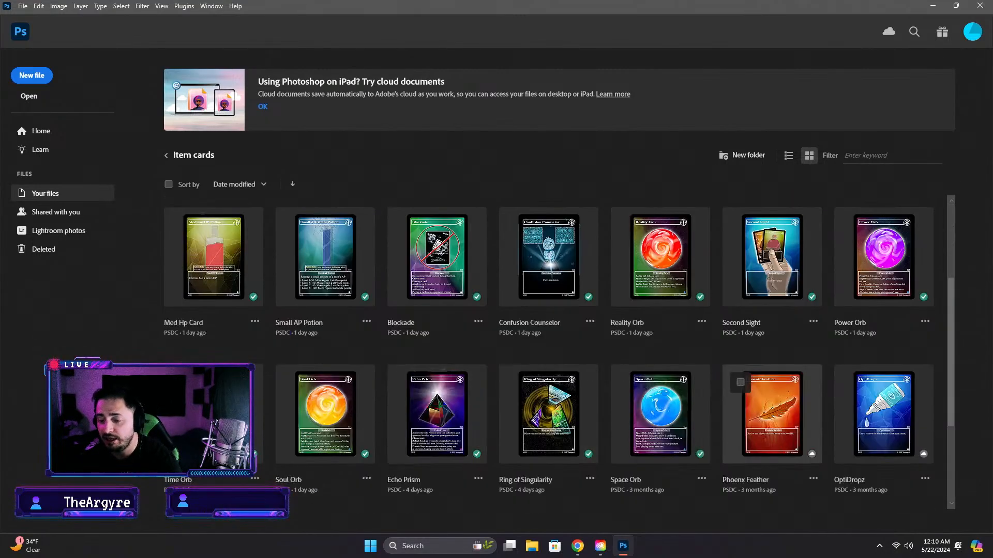
pyautogui.scroll(-3, 364, 410)
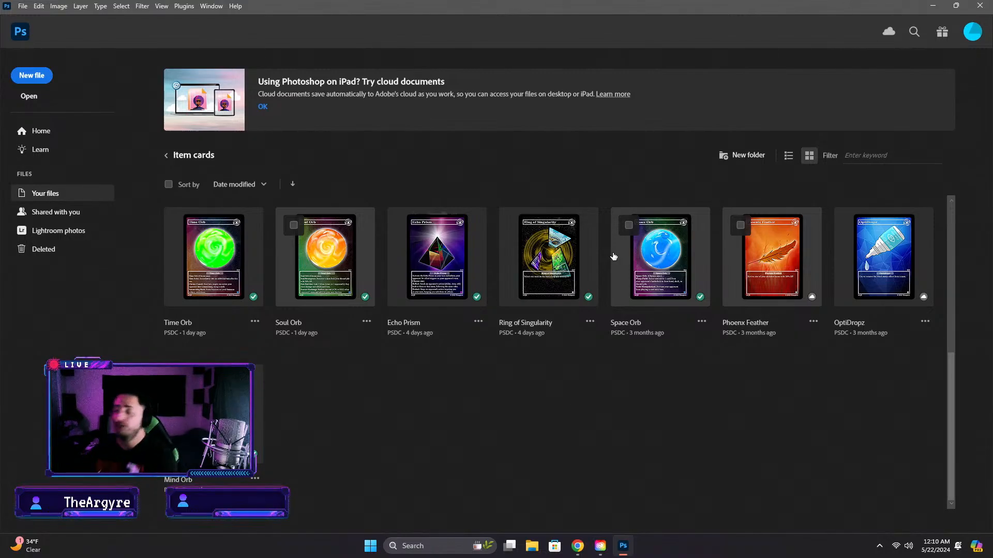
pyautogui.scroll(6, 603, 334)
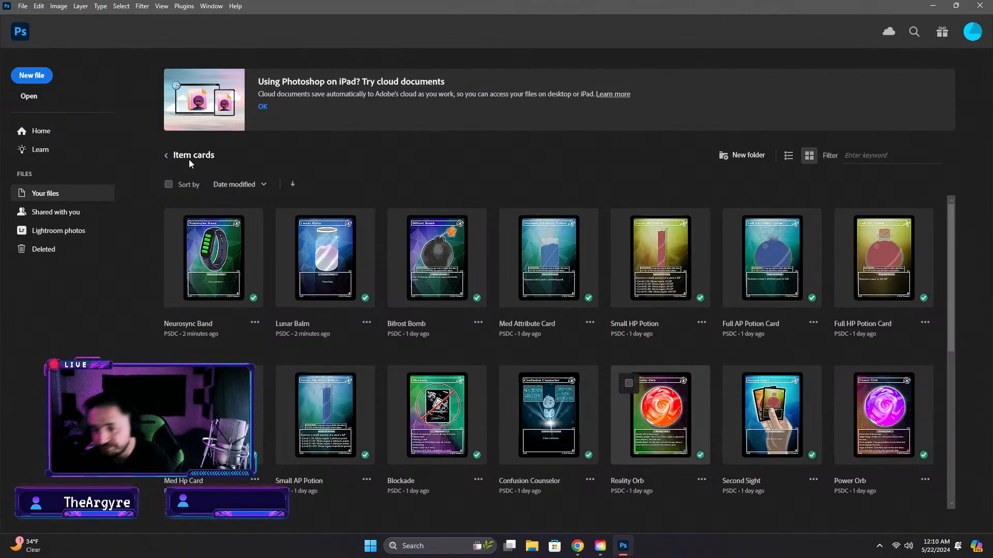
pyautogui.click(166, 155)
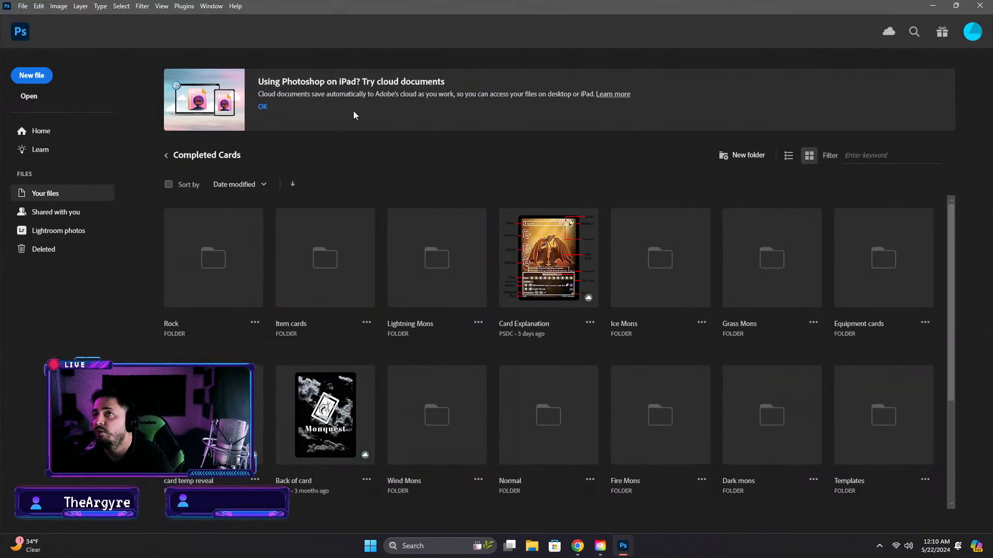
pyautogui.click(166, 155)
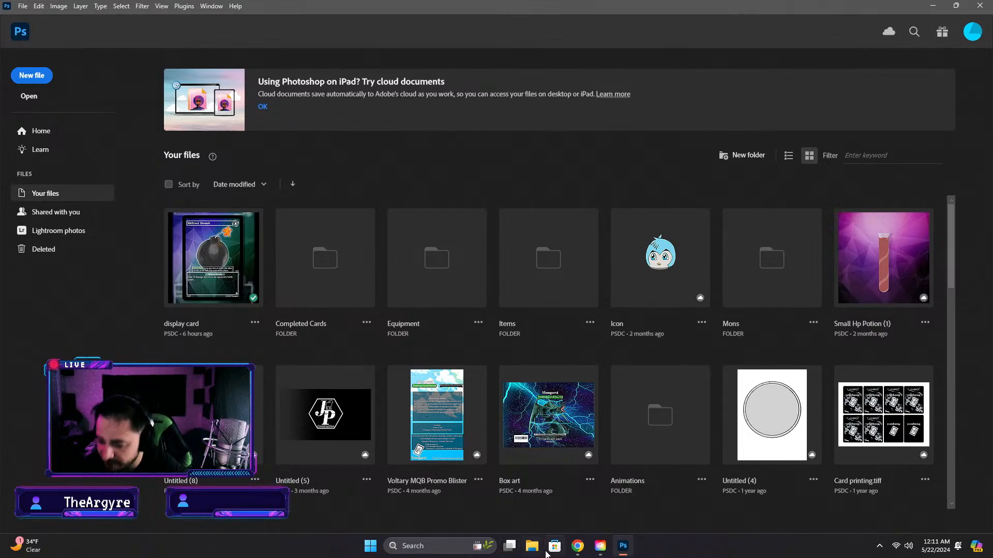
# Switch to Chrome to examine the item cards on the Monquest Beginnings page, and return to Photoshop's cloud files
pyautogui.click(573, 551)
pyautogui.scroll(4, 157, 159)
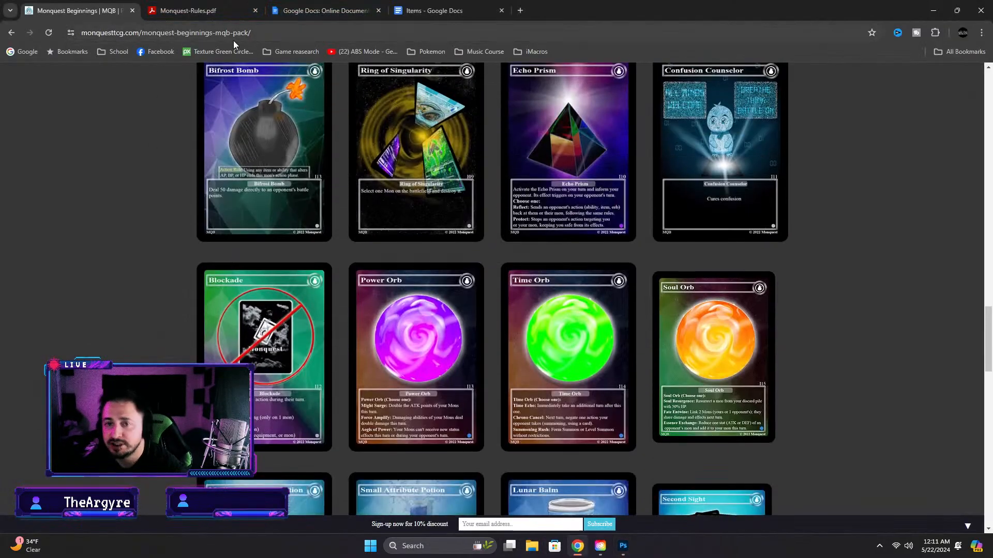
pyautogui.scroll(4, 349, 312)
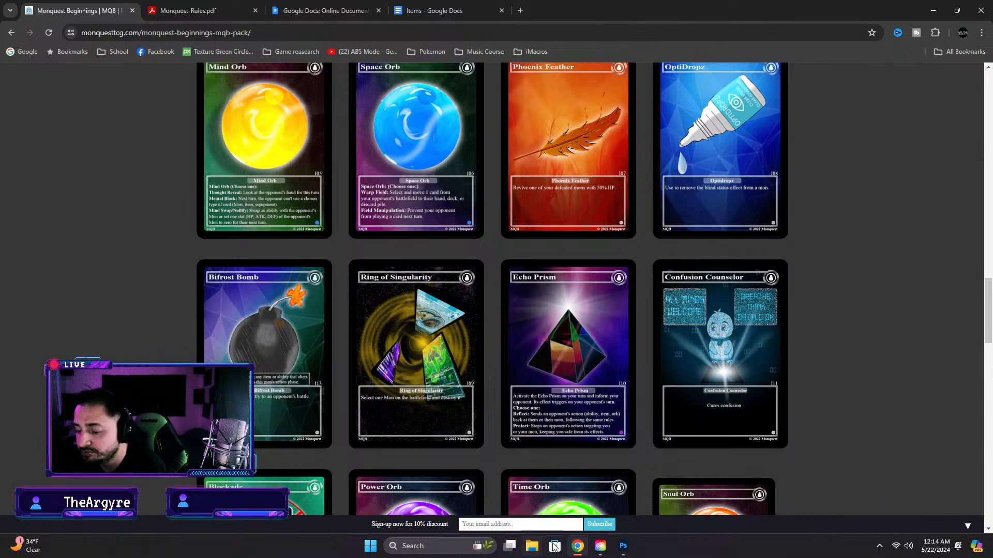
pyautogui.click(623, 546)
pyautogui.click(577, 547)
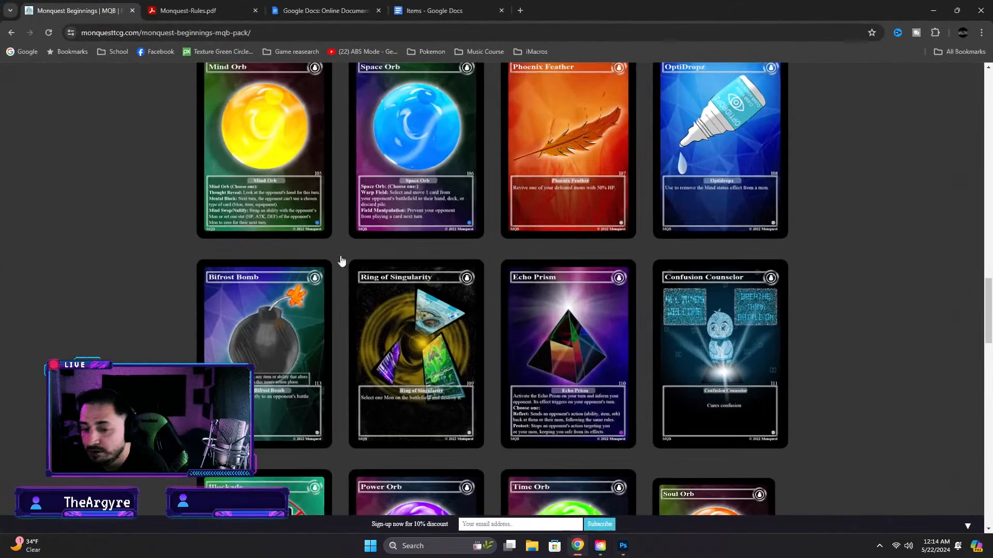
pyautogui.click(622, 546)
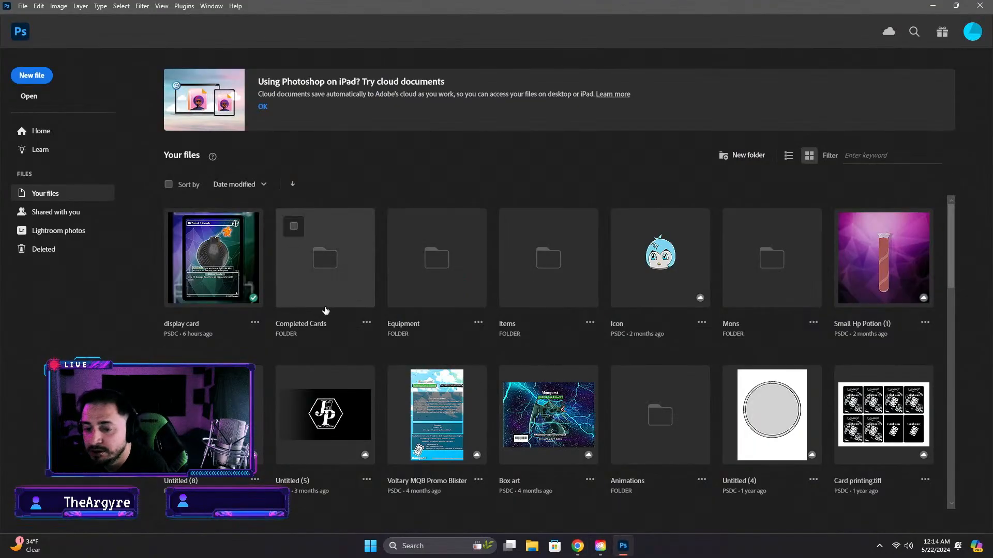
# Check the Item cards cloud folder, and open the Diola card from Completed Cards > Grass Mons > Diola
pyautogui.click(26, 37)
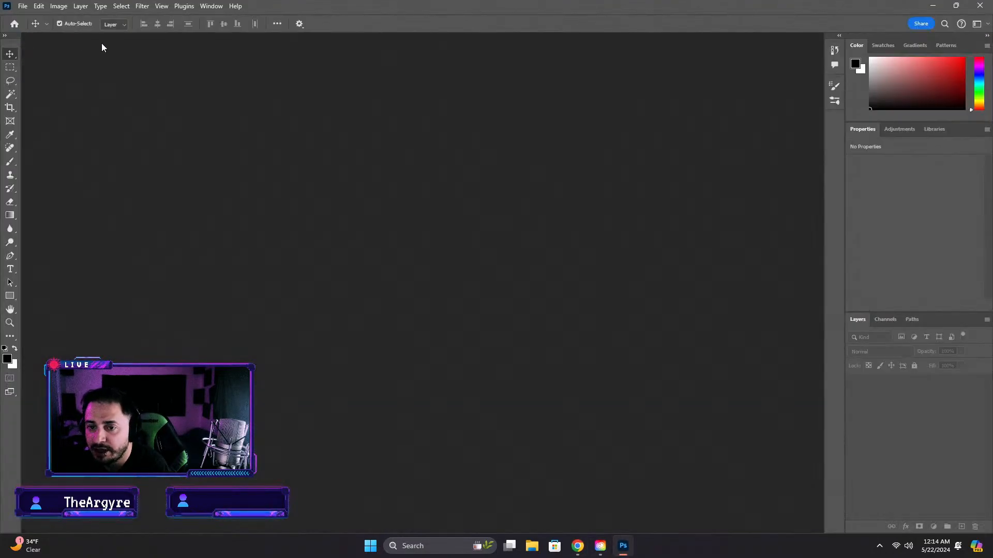
pyautogui.click(15, 24)
pyautogui.click(302, 259)
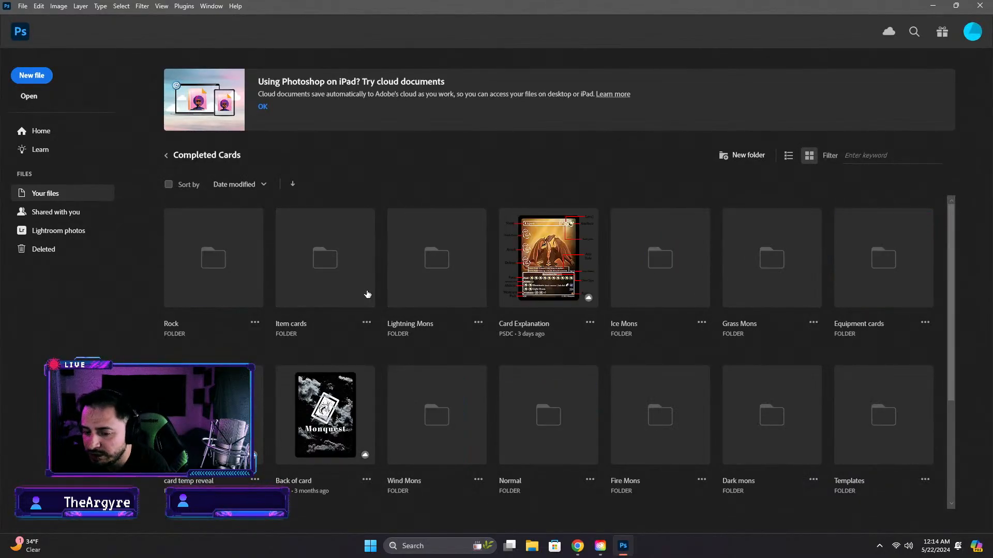
pyautogui.click(327, 295)
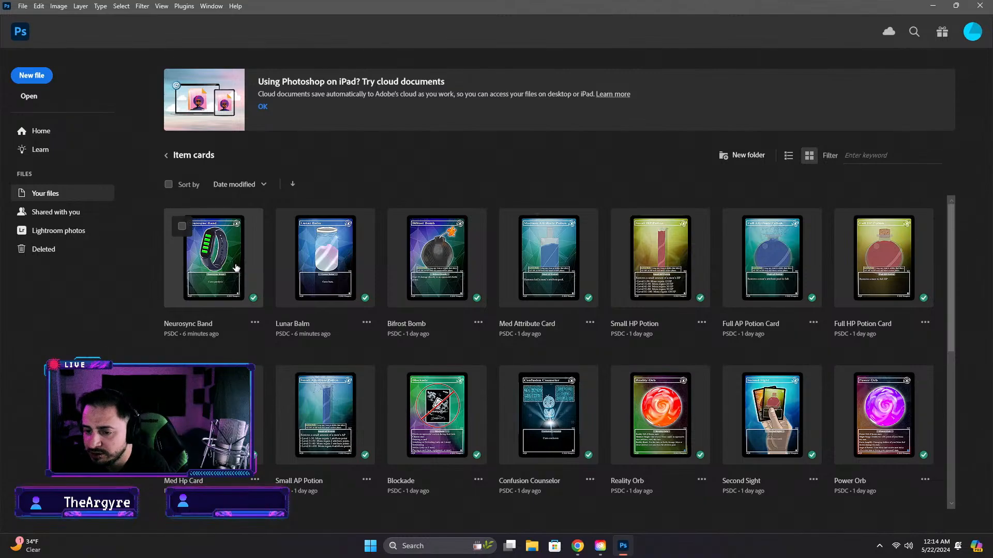
pyautogui.click(166, 155)
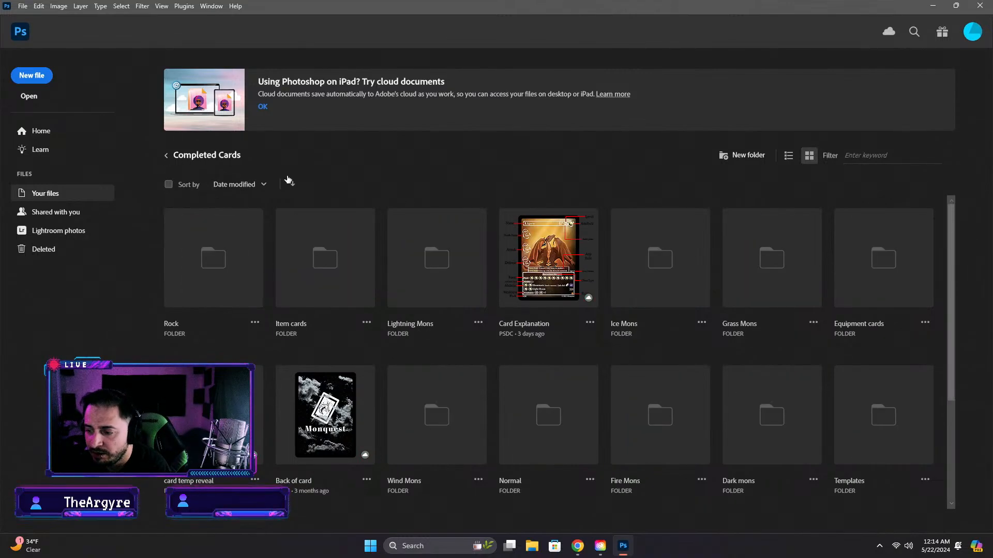
pyautogui.click(768, 286)
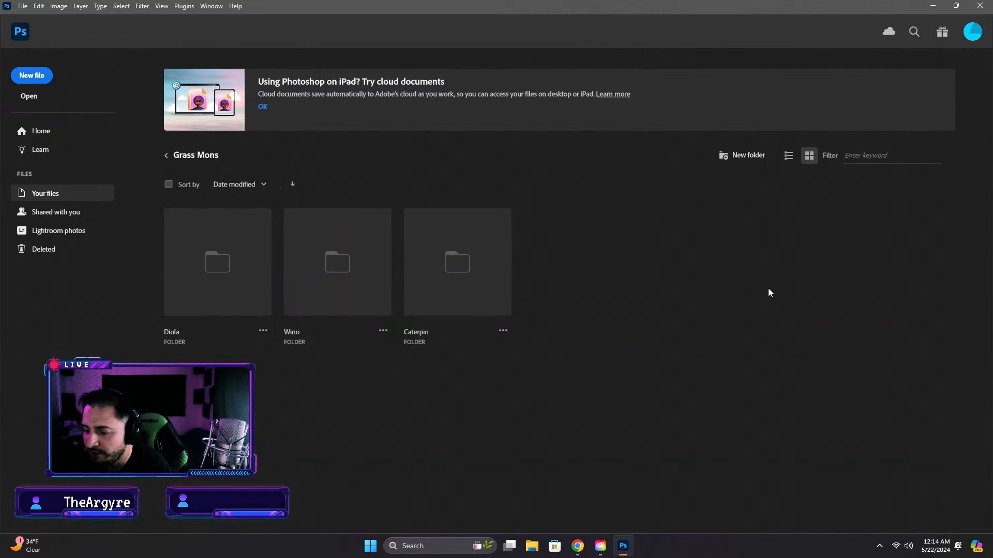
pyautogui.click(213, 291)
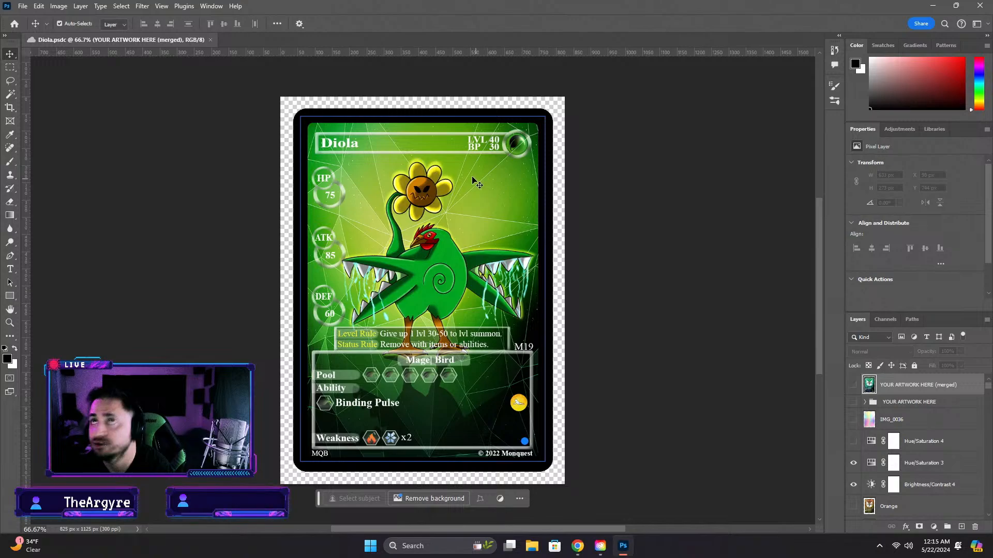
# Examine the Diola card's artwork, stats, rules and Binding Pulse ability, and switch back to the Monquest Beginnings page in Chrome
pyautogui.scroll(-1, 706, 345)
pyautogui.click(704, 344)
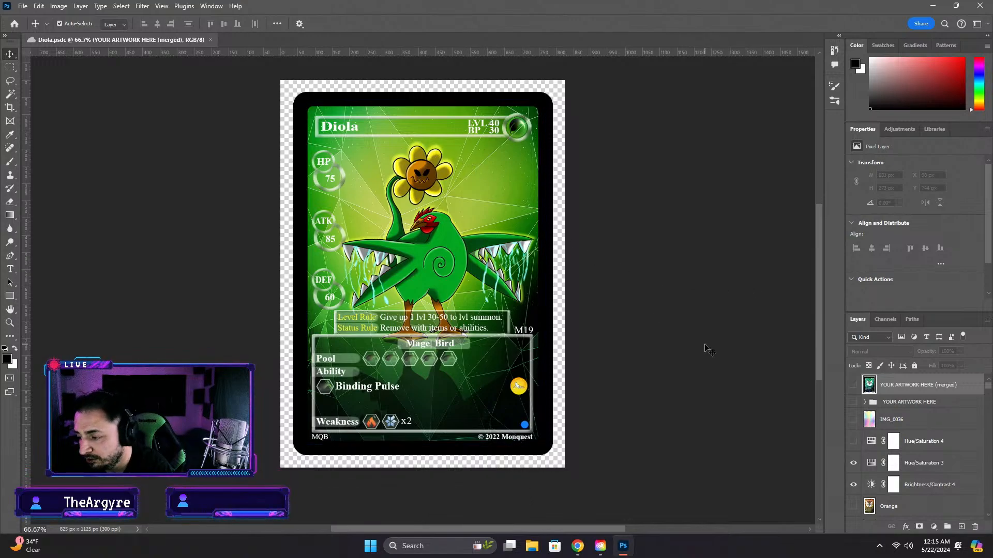
pyautogui.scroll(-4, 590, 352)
pyautogui.scroll(3, 590, 355)
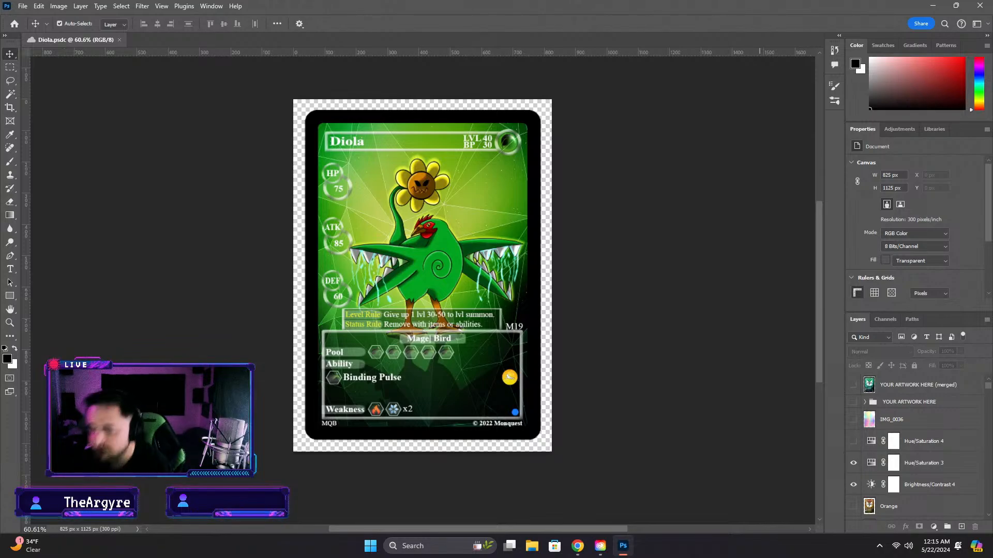
pyautogui.scroll(-1, 368, 378)
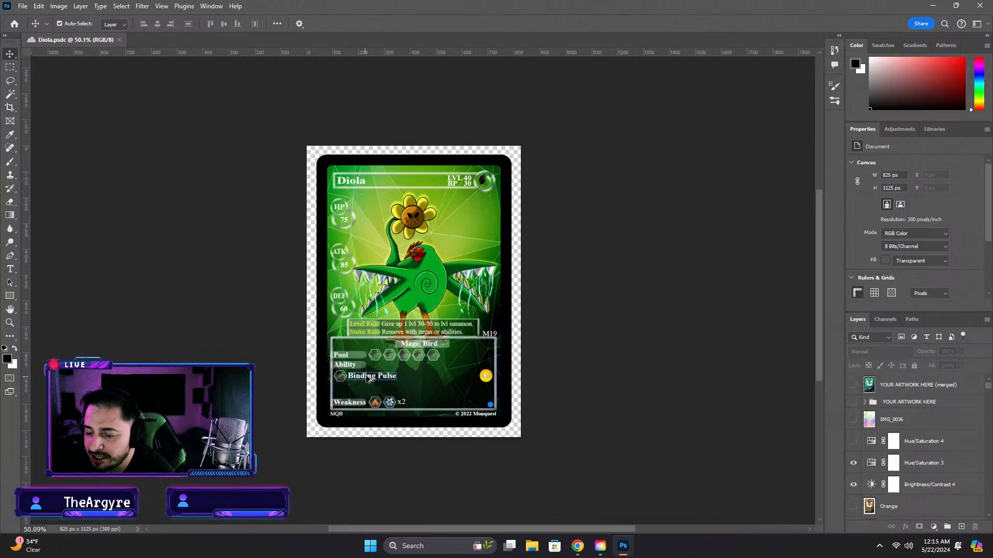
pyautogui.scroll(2, 369, 377)
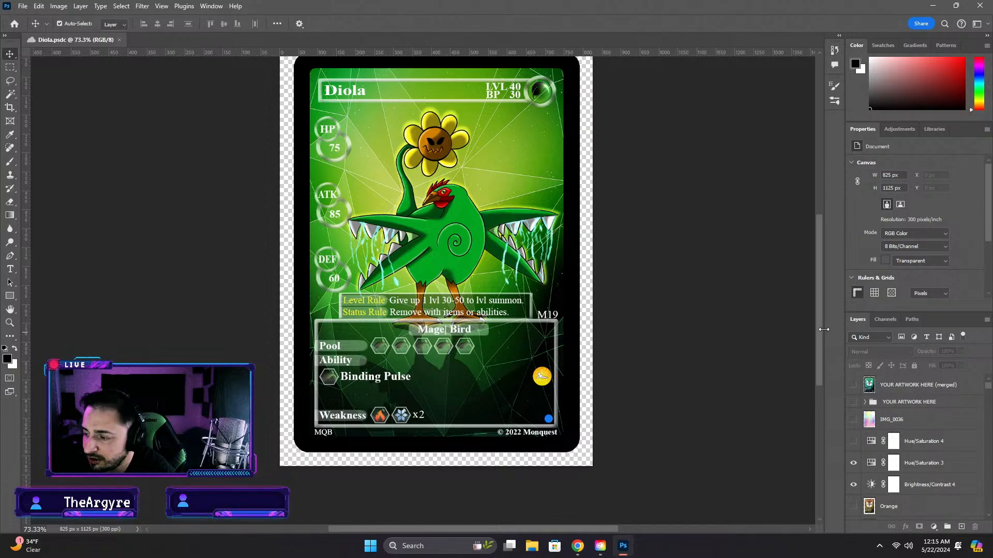
pyautogui.moveTo(821, 327)
pyautogui.mouseDown()
pyautogui.moveTo(831, 268)
pyautogui.moveTo(827, 310)
pyautogui.mouseUp()
pyautogui.scroll(-2, 827, 309)
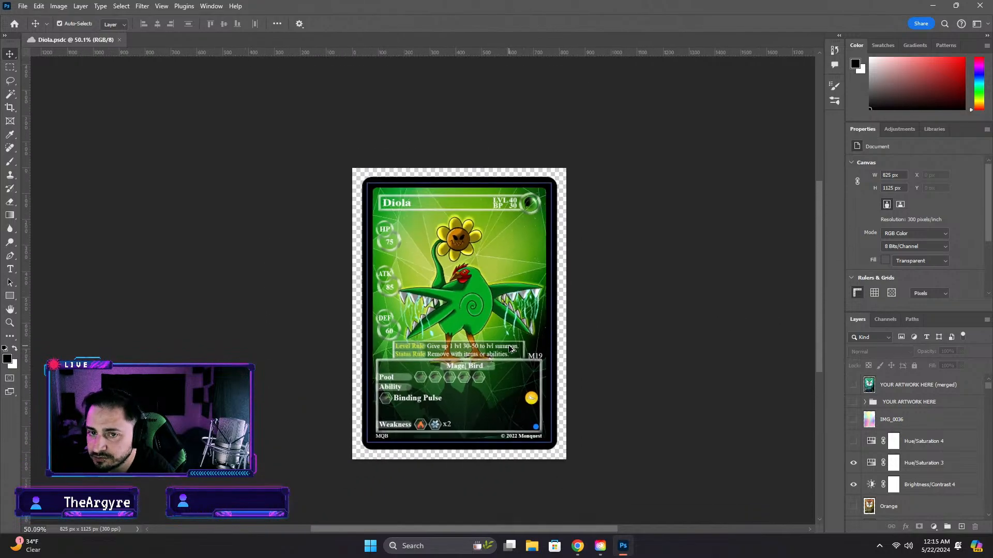
pyautogui.click(934, 6)
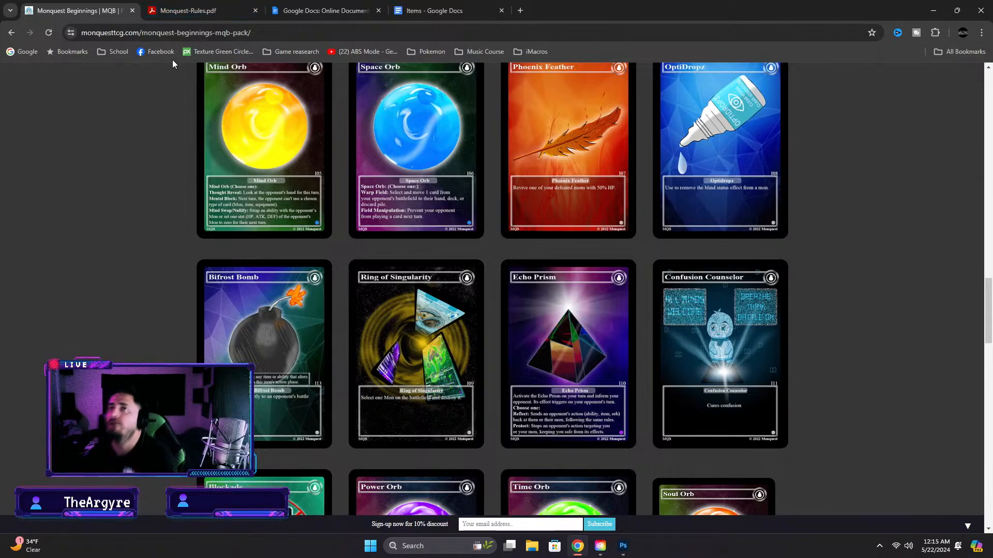